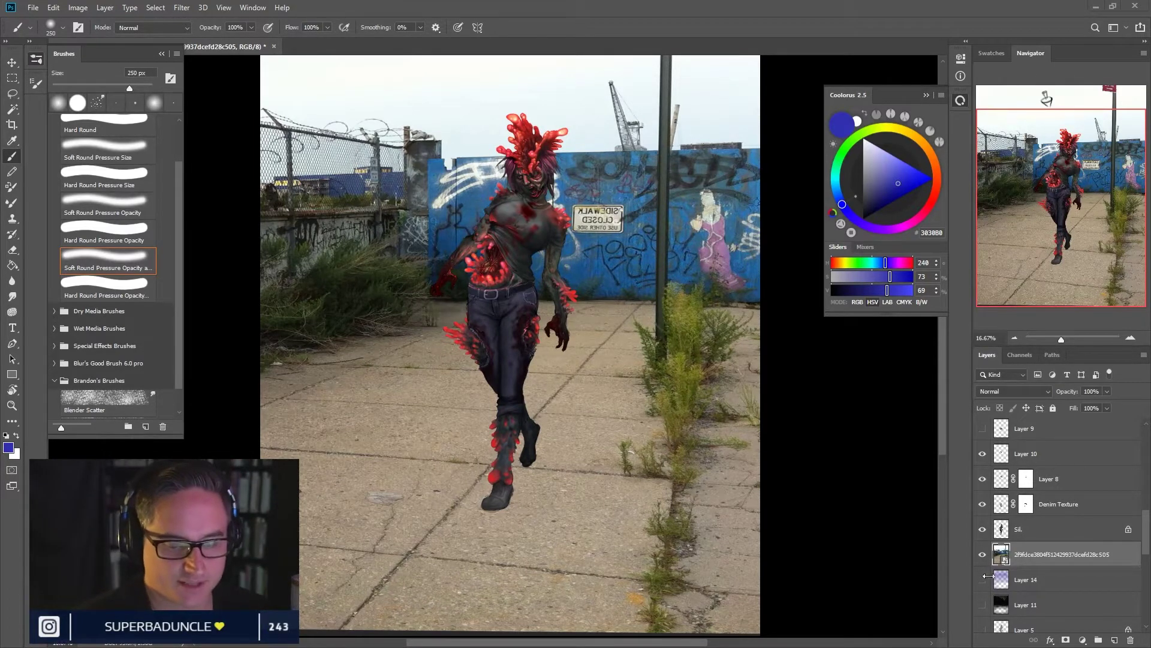
Step: Hide the street photo background layer to view the figure against the dark backdrop
{"action": "left_click", "coordinate": [982, 554]}
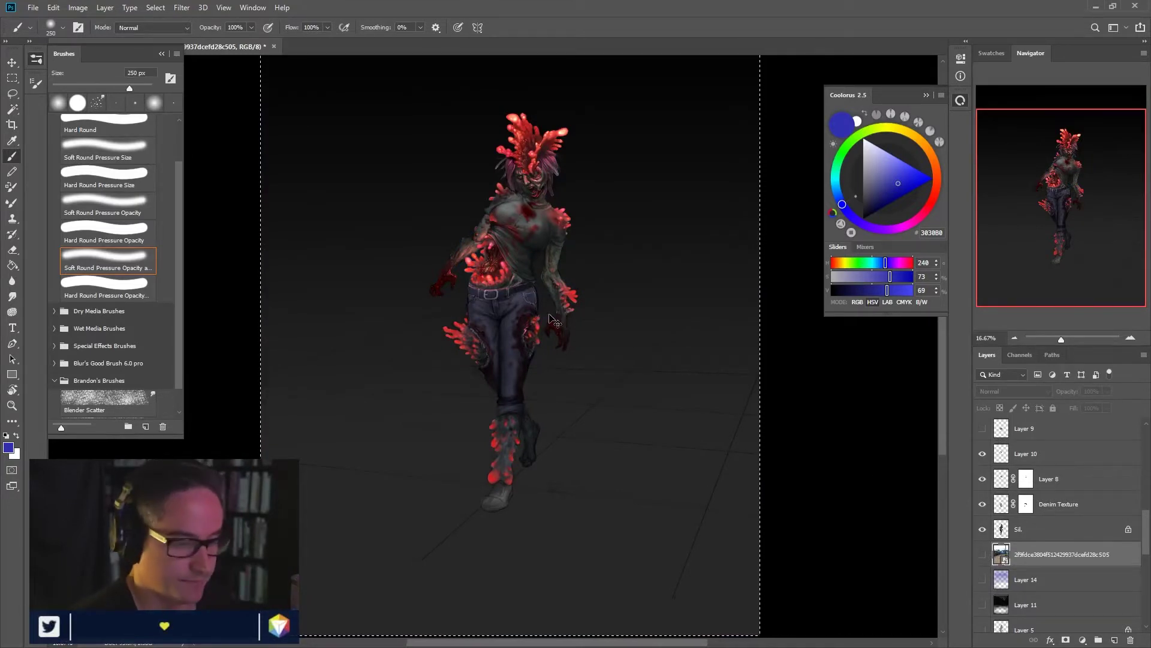
{"action": "key", "text": "ctrl+plus"}
{"action": "left_click_drag", "start_coordinate": [542, 247], "coordinate": [518, 304]}
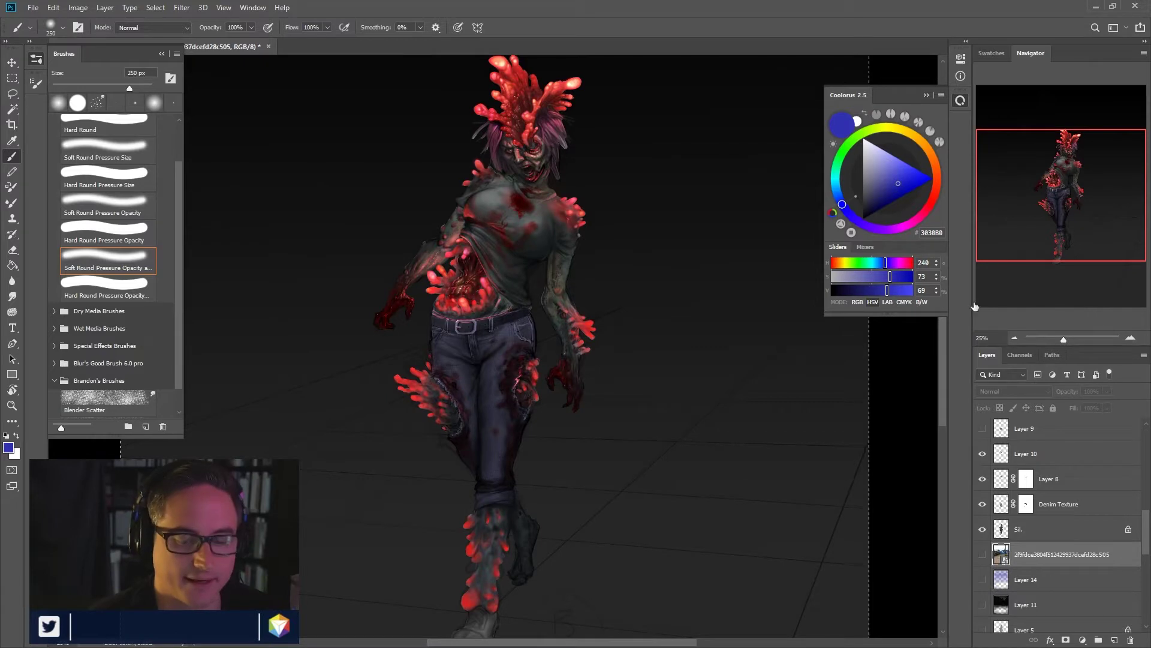
Step: Compare the figure with and without the Warm - Overlay layer in the Colour group
{"action": "scroll", "coordinate": [1058, 504], "scroll_direction": "up", "scroll_amount": 4}
{"action": "scroll", "coordinate": [1061, 499], "scroll_direction": "up", "scroll_amount": 3}
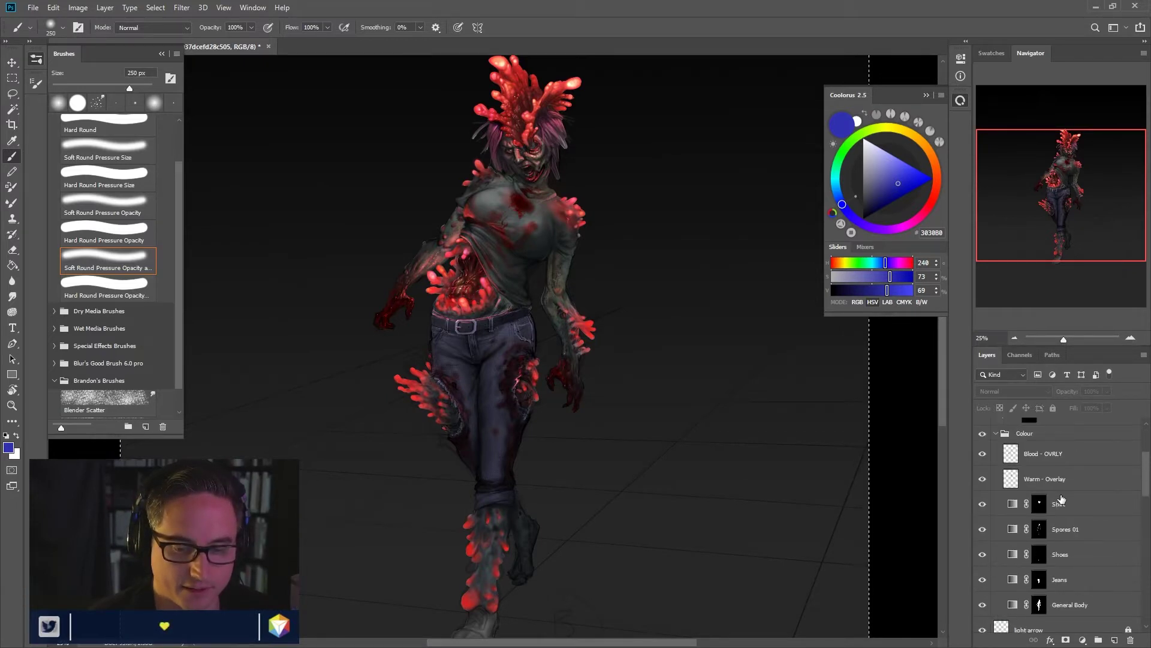
{"action": "left_click", "coordinate": [982, 481]}
{"action": "left_click", "coordinate": [982, 482]}
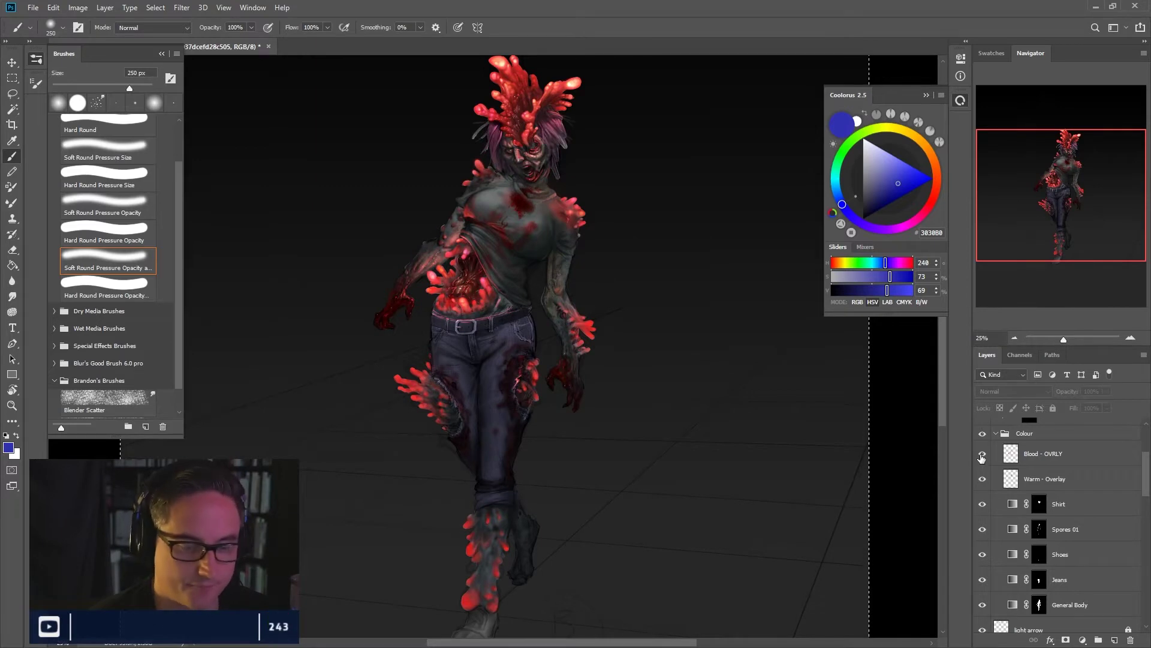
Step: Compare the figure with and without the Spore glow layer by toggling its visibility several times
{"action": "scroll", "coordinate": [981, 459], "scroll_direction": "up", "scroll_amount": 1}
{"action": "scroll", "coordinate": [981, 465], "scroll_direction": "up", "scroll_amount": 3}
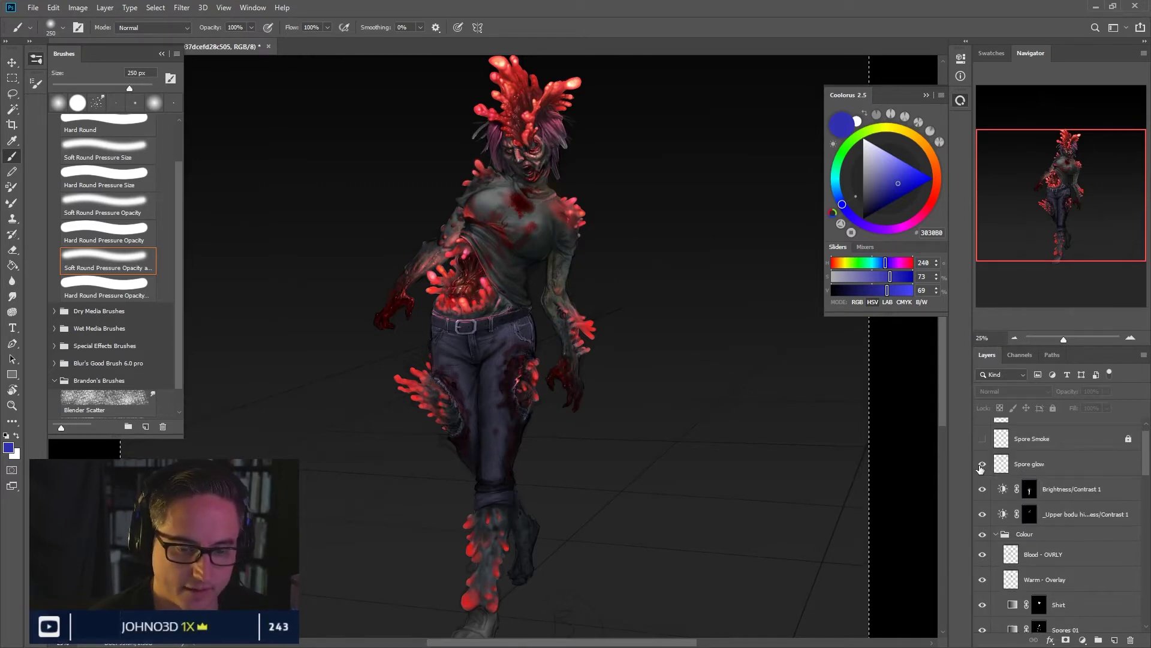
{"action": "left_click", "coordinate": [981, 465]}
{"action": "left_click", "coordinate": [981, 465]}
{"action": "left_click", "coordinate": [982, 465]}
{"action": "left_click", "coordinate": [981, 465]}
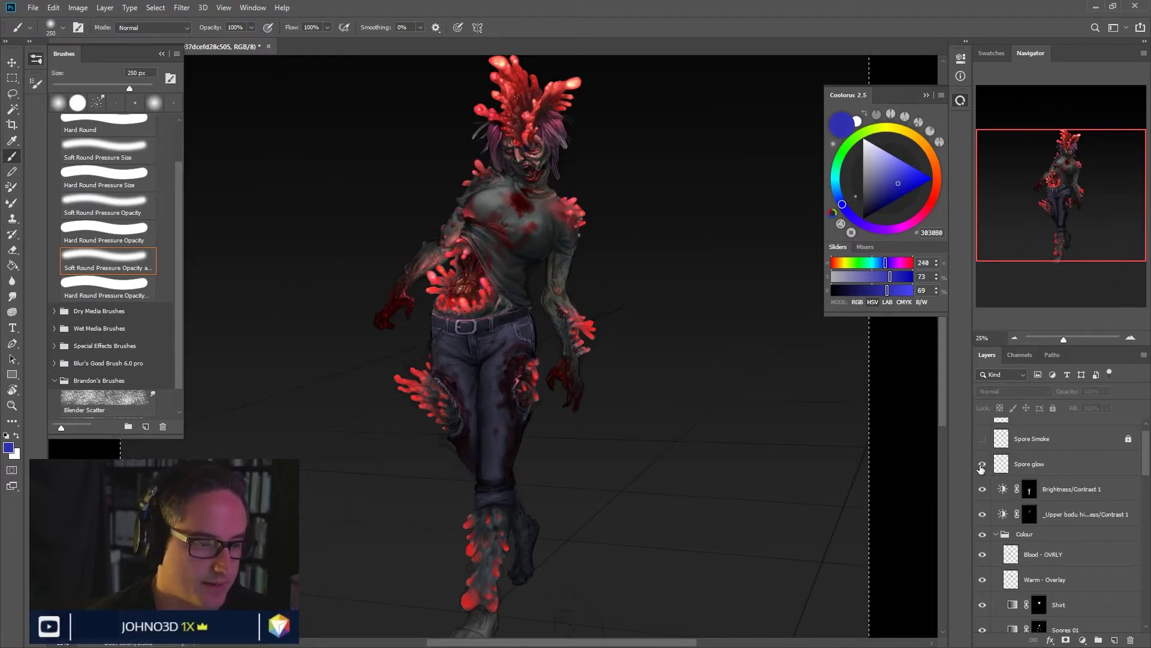
{"action": "left_click", "coordinate": [982, 465]}
{"action": "left_click", "coordinate": [982, 465]}
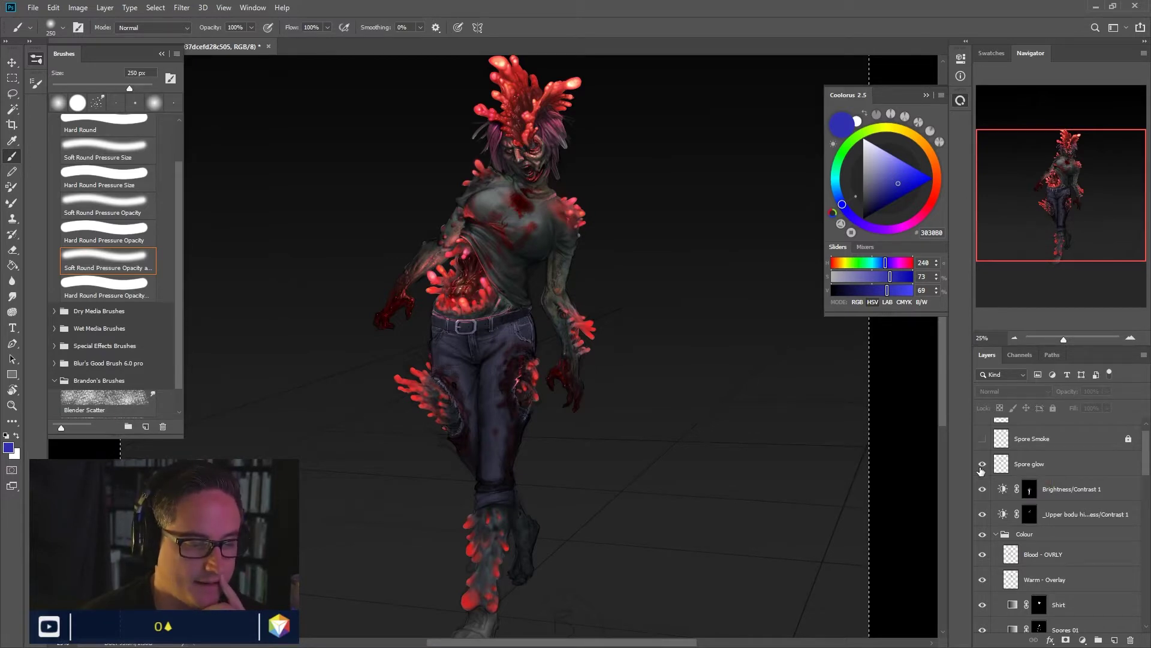
{"action": "left_click", "coordinate": [981, 469]}
{"action": "left_click", "coordinate": [982, 469]}
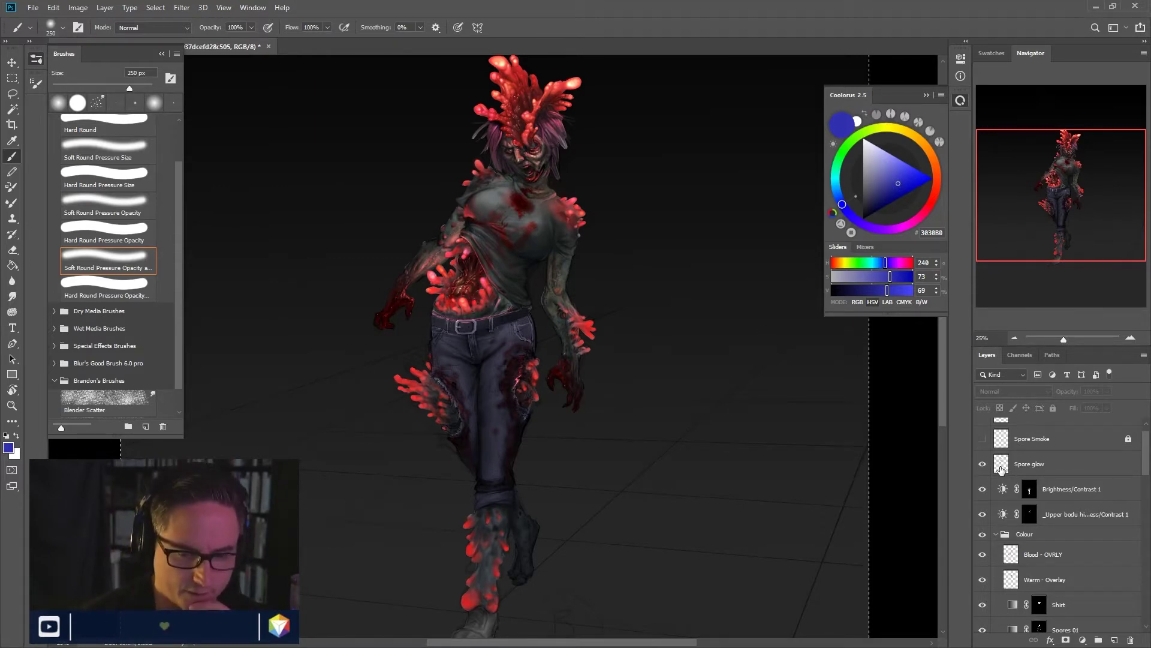
{"action": "left_click", "coordinate": [982, 464]}
{"action": "left_click", "coordinate": [982, 464]}
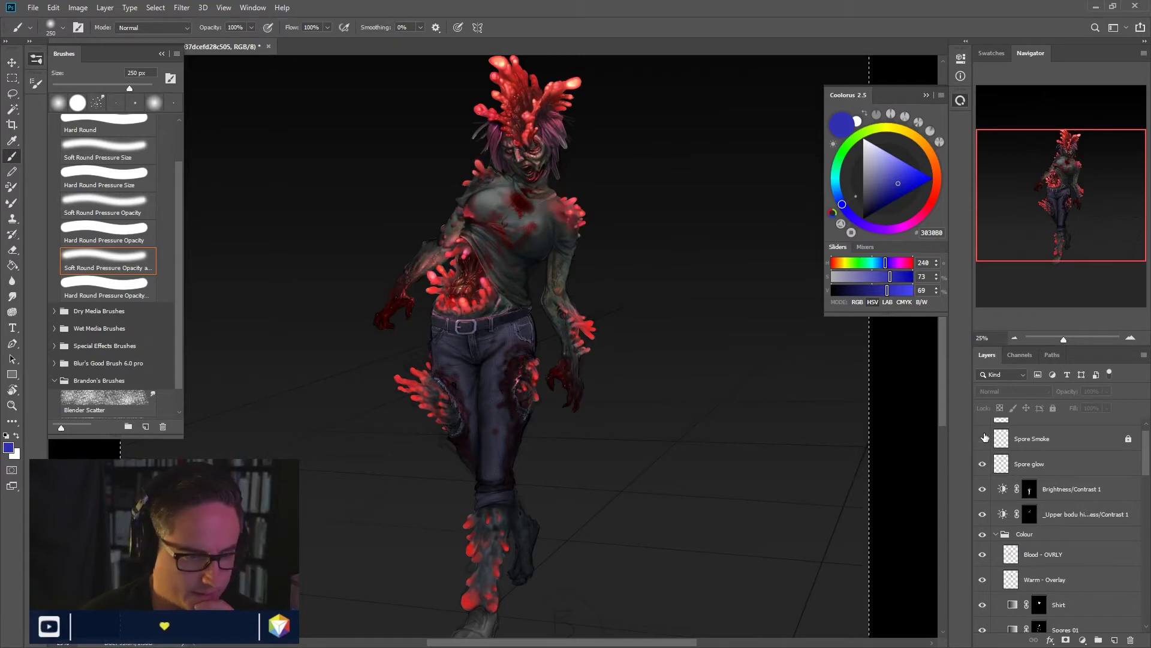
Step: Show the Spore Smoke layer and check the whole figure with the smoke above its head
{"action": "left_click", "coordinate": [984, 439]}
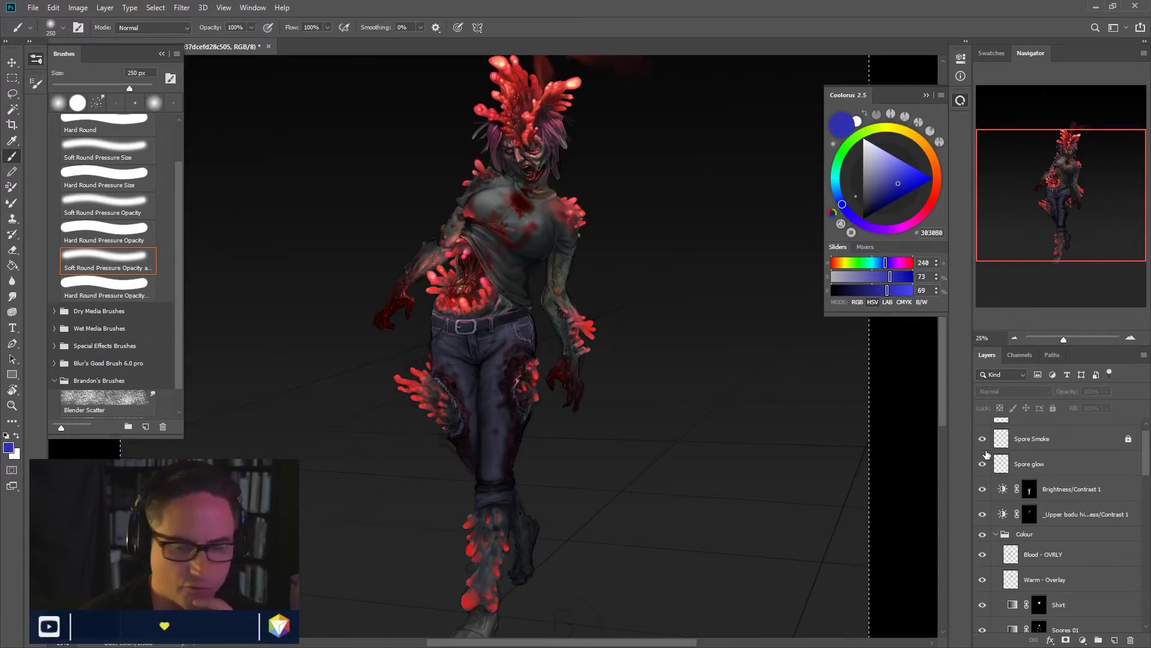
{"action": "scroll", "coordinate": [718, 451], "scroll_direction": "up", "scroll_amount": 2}
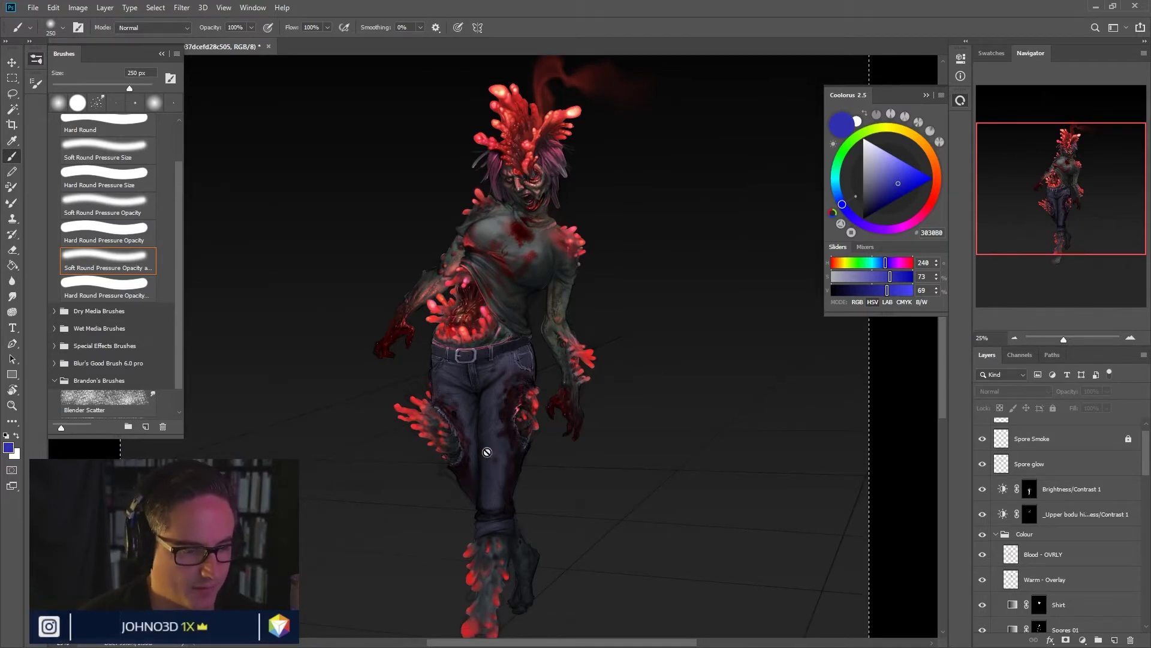
{"action": "scroll", "coordinate": [665, 447], "scroll_direction": "down", "scroll_amount": 5}
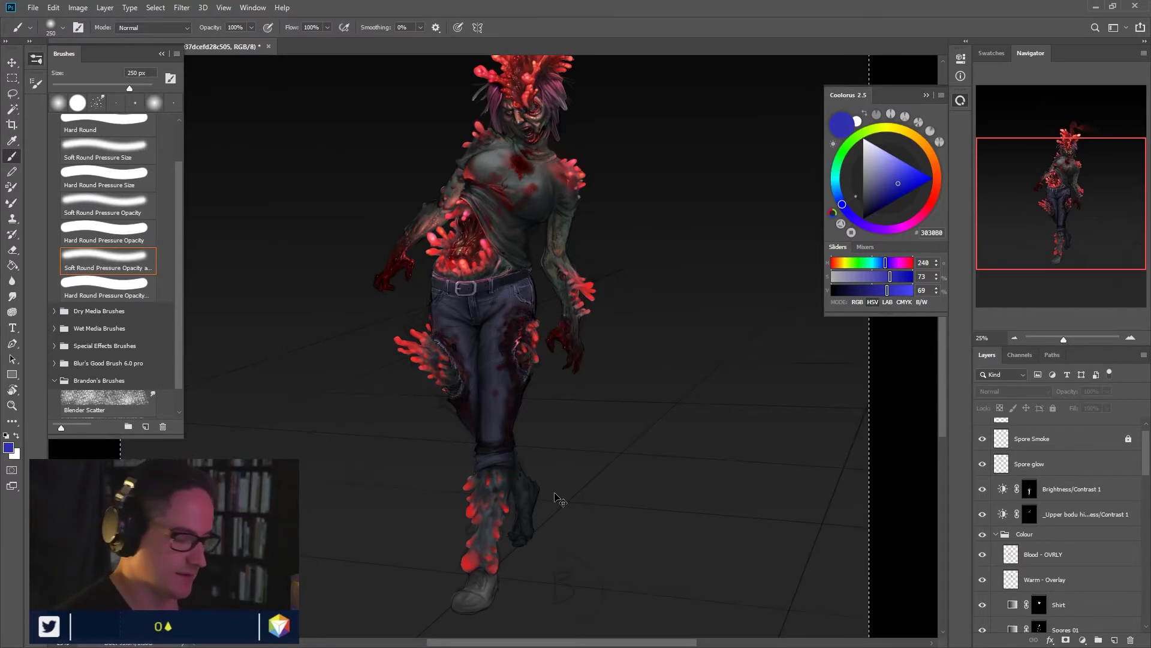
{"action": "key", "text": "ctrl+minus"}
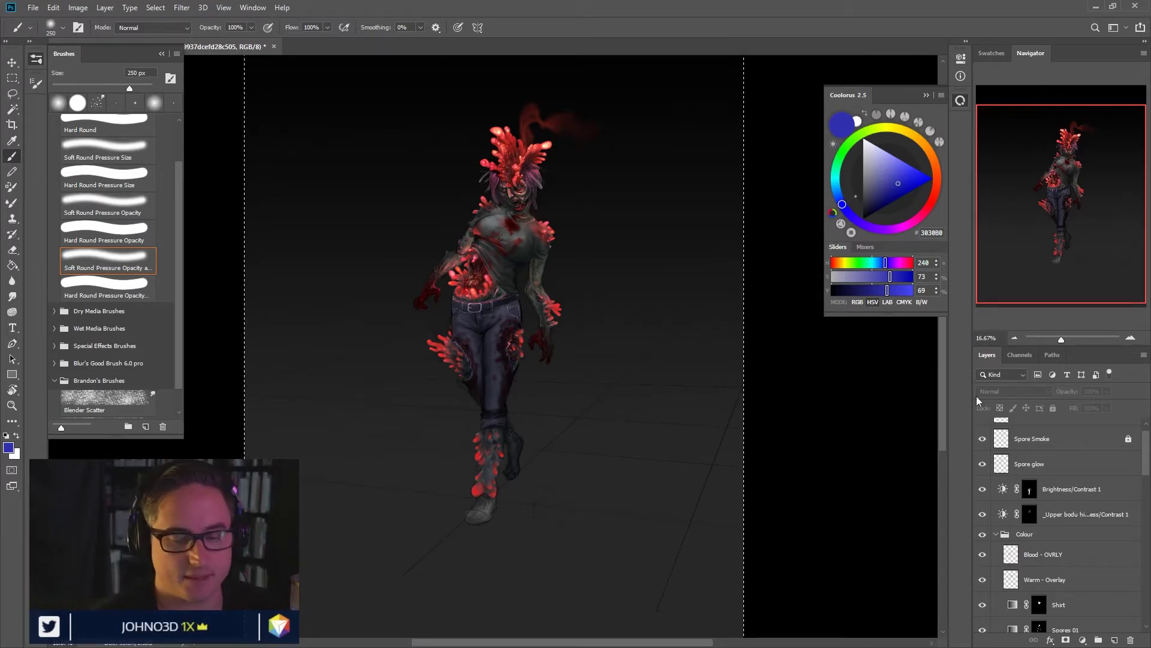
Step: Show the street photo layer and give it a layer mask filled with black
{"action": "scroll", "coordinate": [1008, 475], "scroll_direction": "down", "scroll_amount": 5}
{"action": "scroll", "coordinate": [1008, 476], "scroll_direction": "down", "scroll_amount": 2}
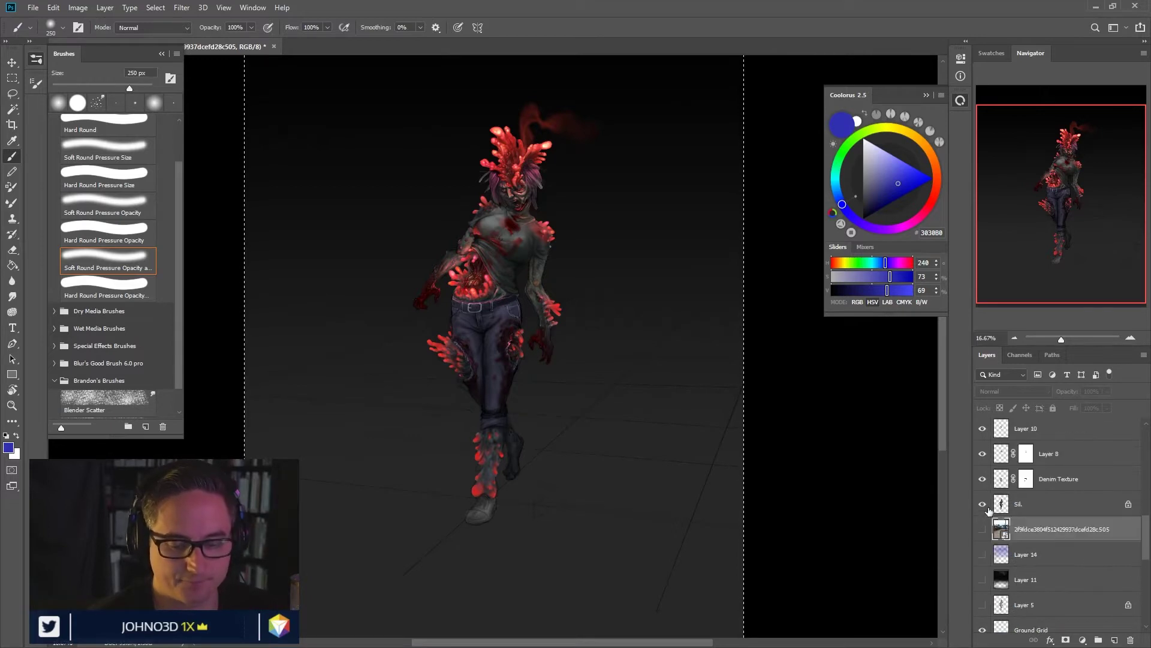
{"action": "left_click", "coordinate": [982, 532]}
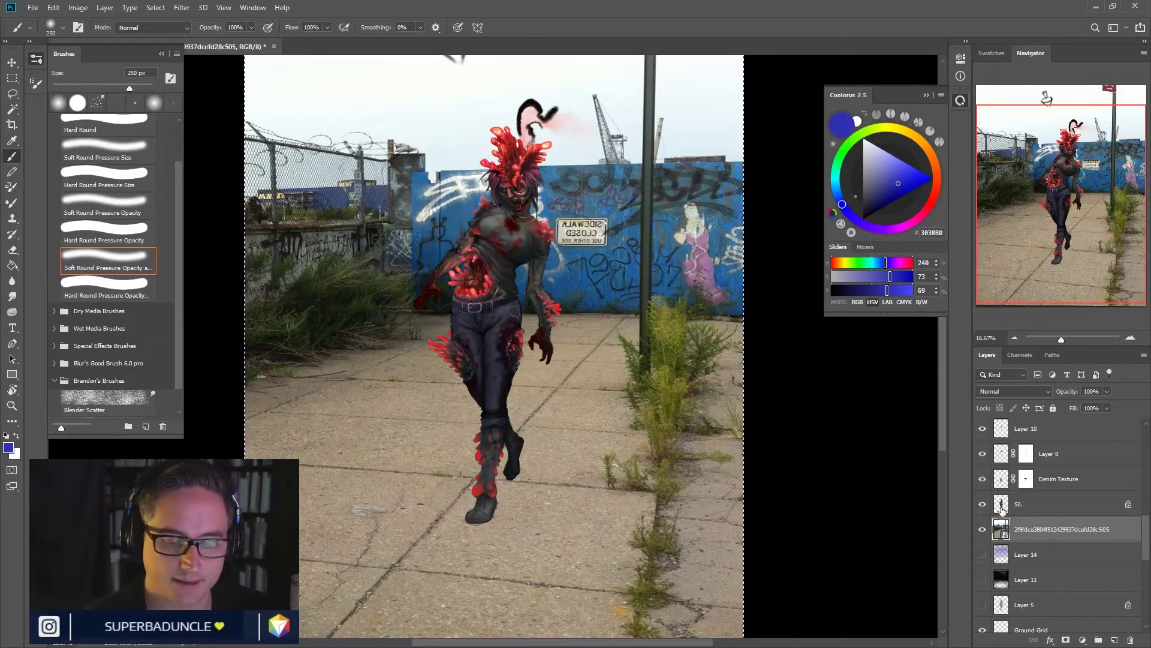
{"action": "left_click", "coordinate": [1065, 640]}
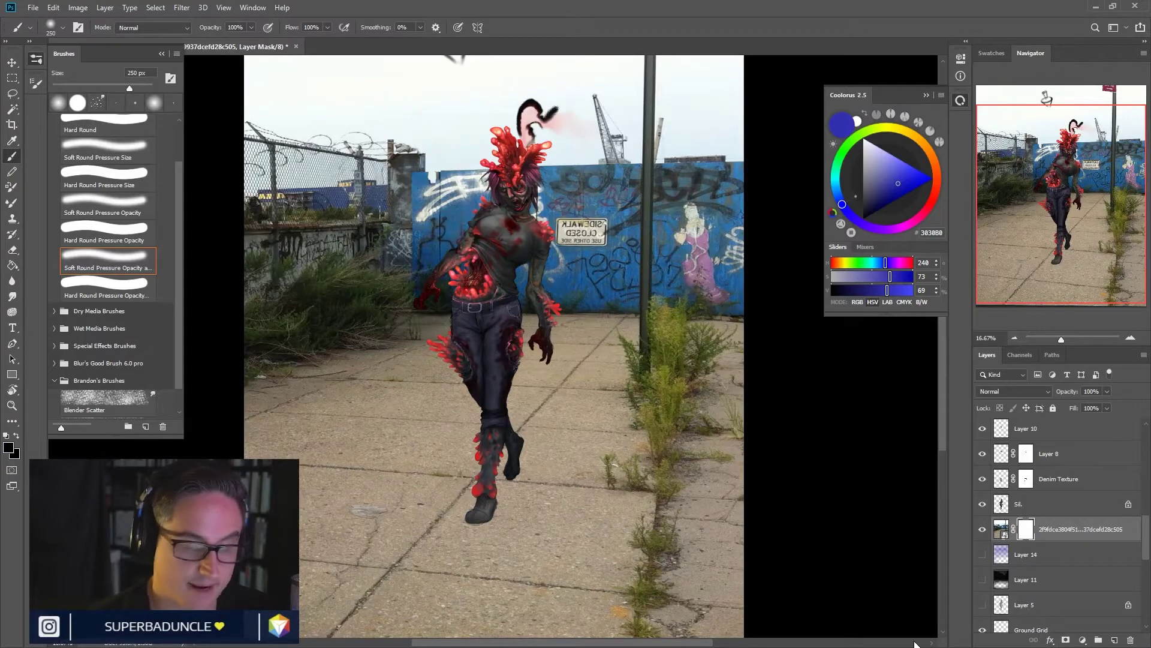
{"action": "left_click", "coordinate": [12, 265]}
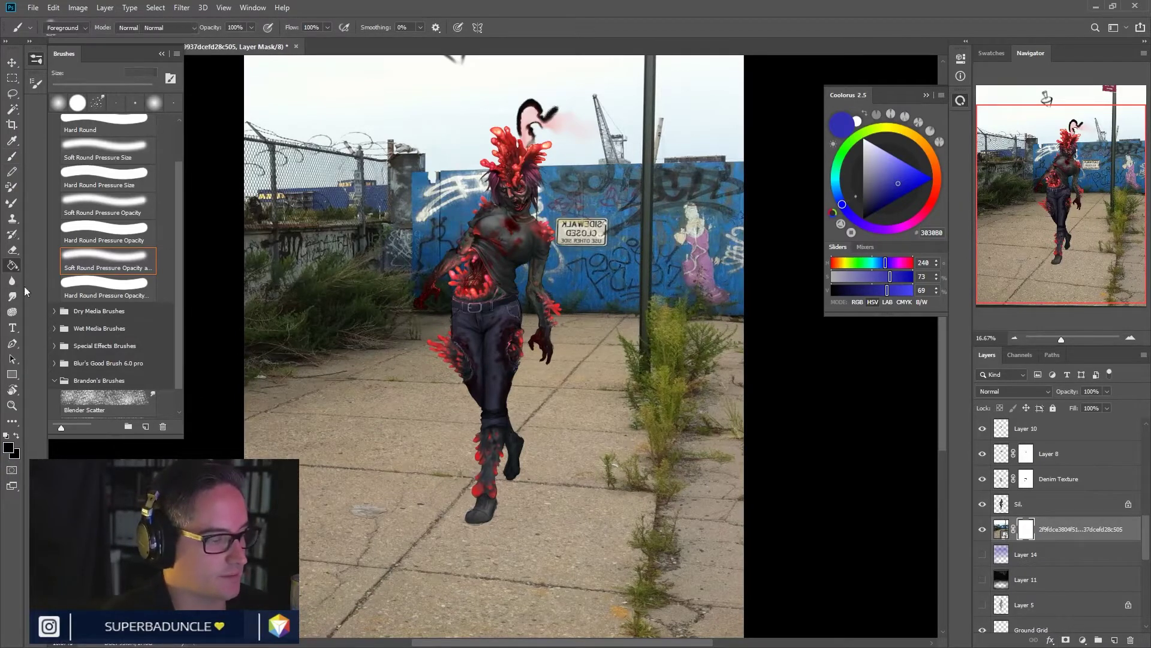
{"action": "left_click", "coordinate": [430, 444]}
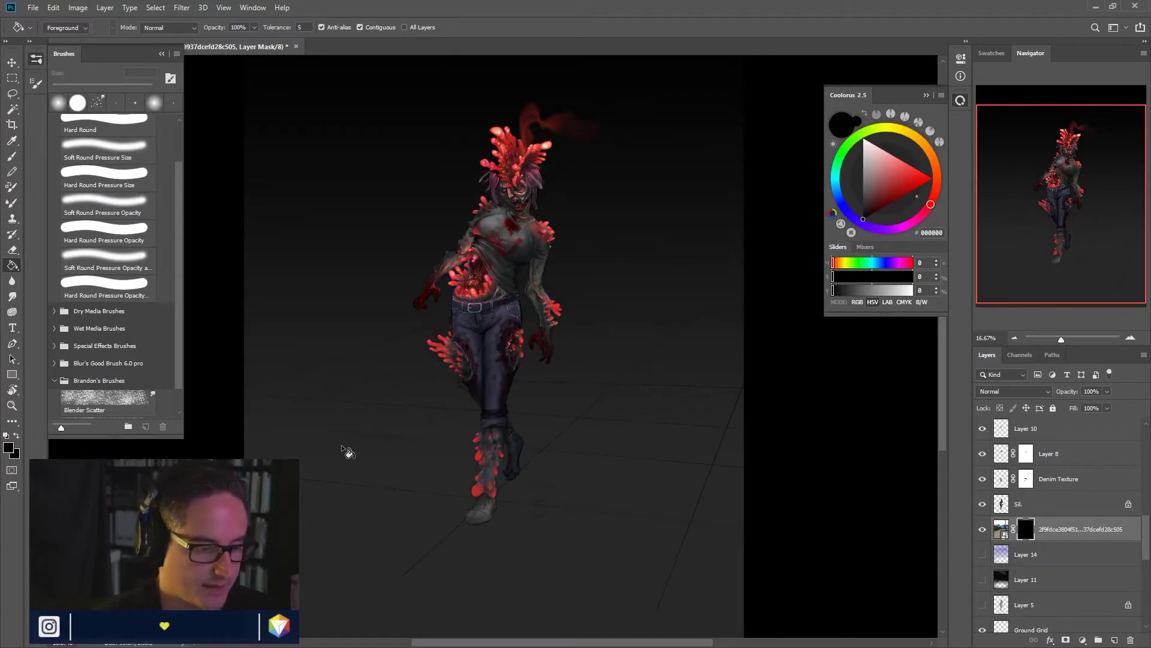
Step: Switch to the Brush tool with near-white FEFEFE as the foreground color for painting on the mask
{"action": "left_click", "coordinate": [13, 158]}
{"action": "left_click", "coordinate": [8, 448]}
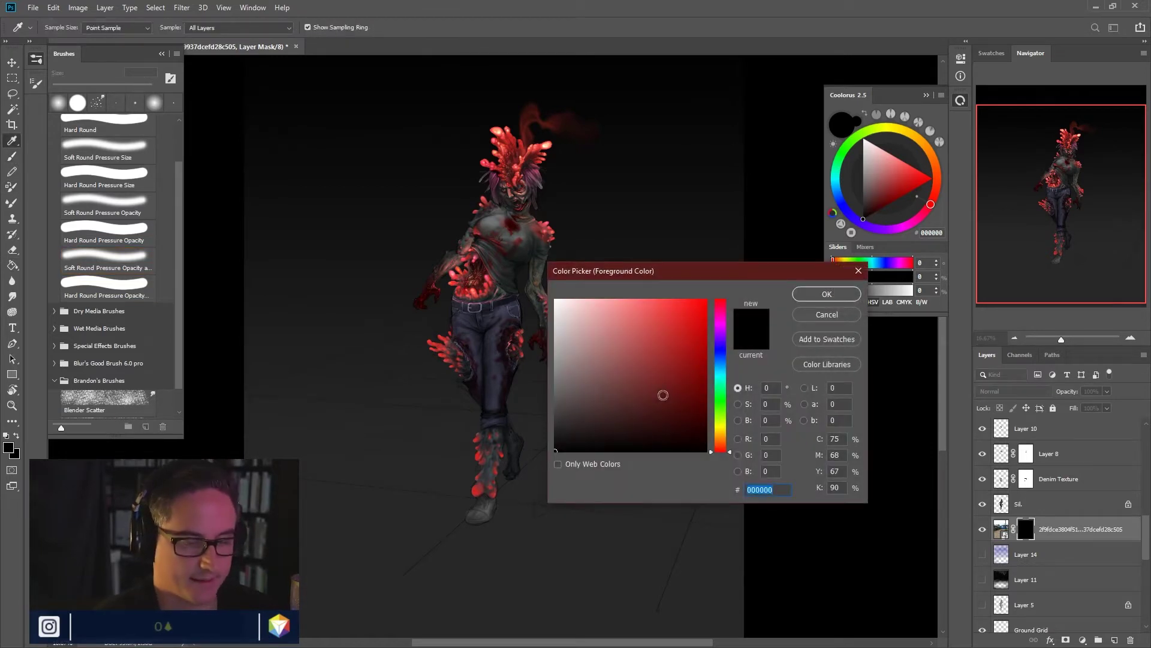
{"action": "left_click", "coordinate": [555, 300]}
{"action": "left_click", "coordinate": [827, 294]}
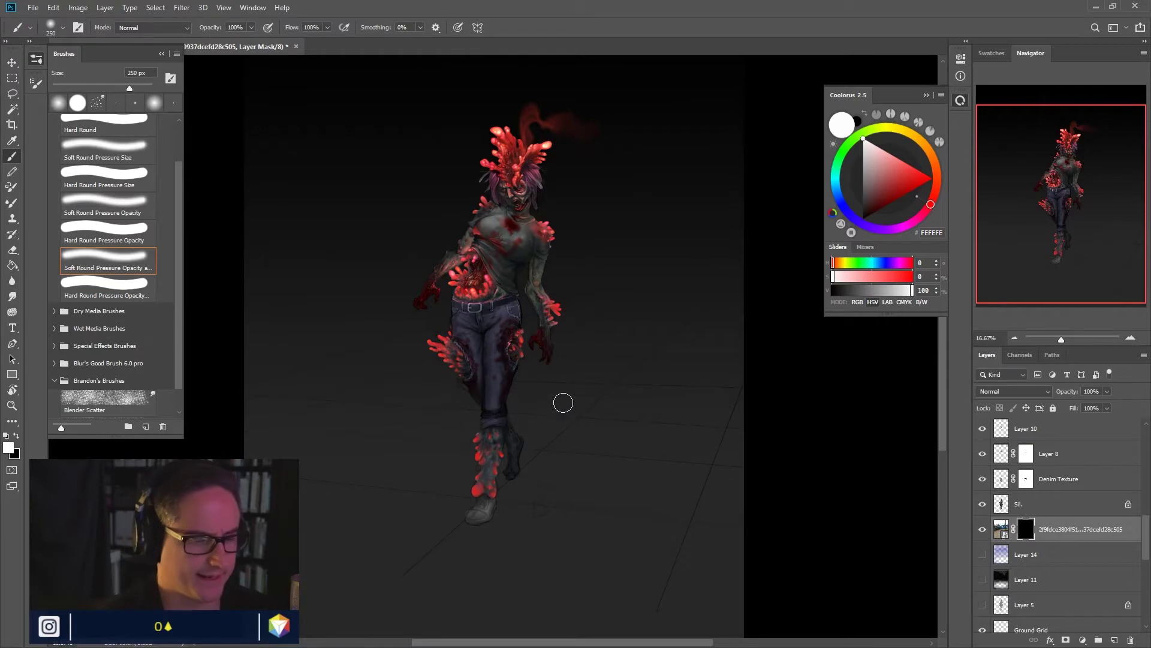
Step: Set the soft brush to 2438 px with 33% roundness and paint an oval of the photo's ground back in around the figure's feet
{"action": "left_click", "coordinate": [37, 84]}
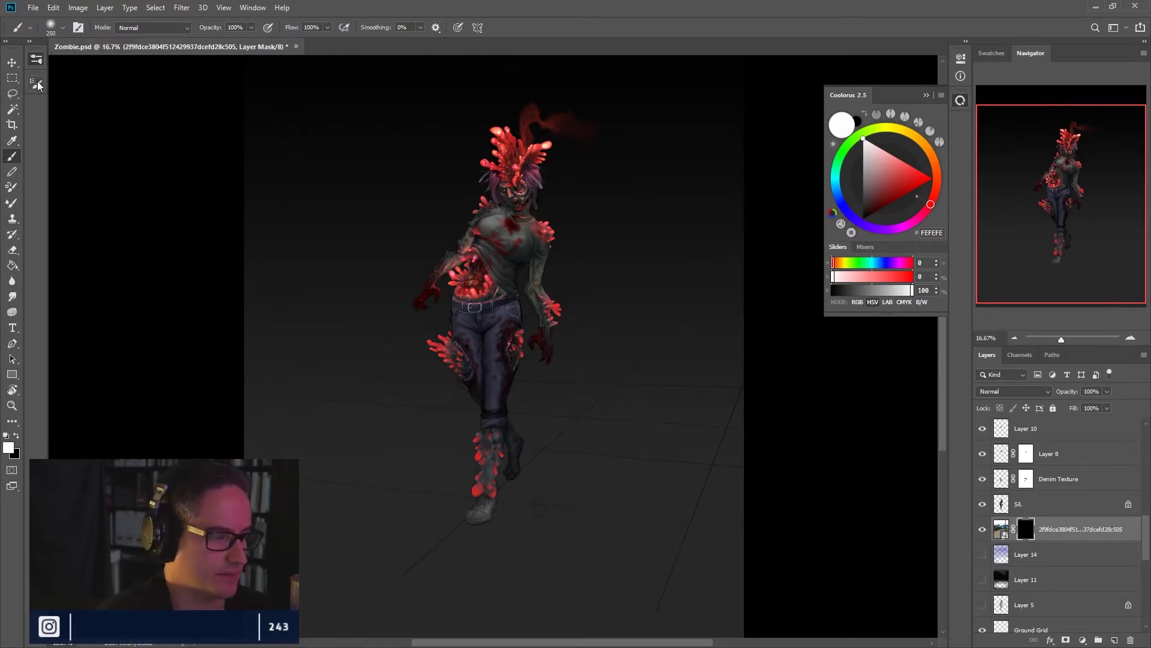
{"action": "left_click", "coordinate": [36, 59]}
{"action": "left_click_drag", "start_coordinate": [236, 211], "coordinate": [236, 221]}
{"action": "left_click_drag", "start_coordinate": [512, 484], "coordinate": [555, 506]}
{"action": "left_click_drag", "start_coordinate": [237, 223], "coordinate": [236, 219]}
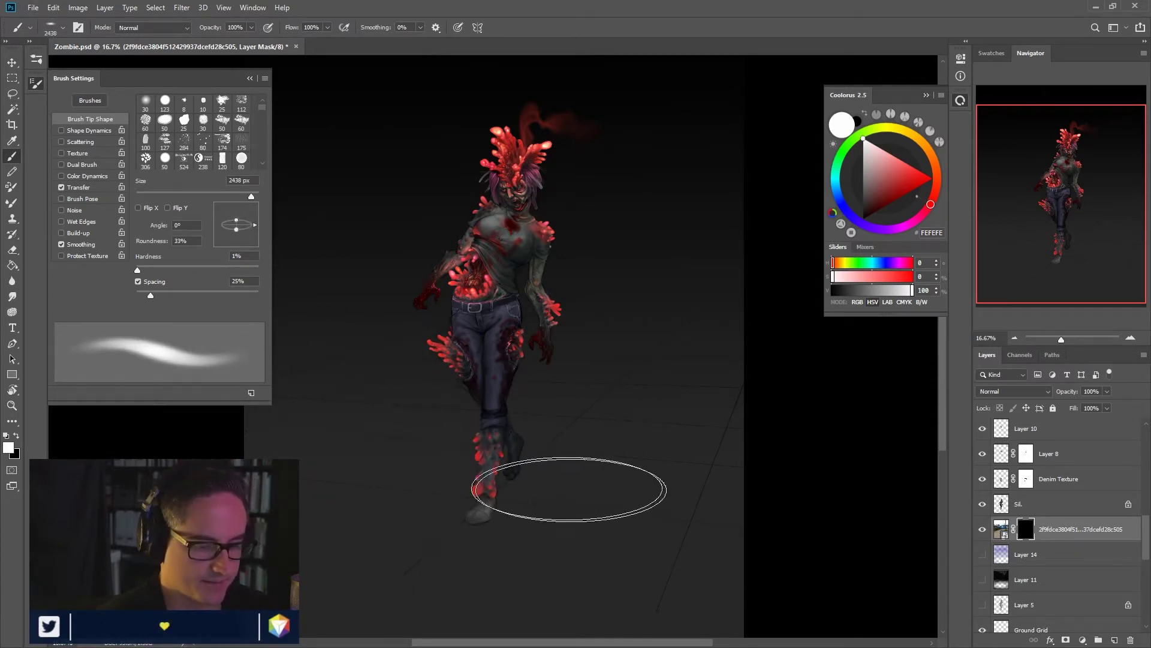
{"action": "mouse_move", "coordinate": [467, 474]}
{"action": "left_mouse_down"}
{"action": "mouse_move", "coordinate": [573, 468]}
{"action": "mouse_move", "coordinate": [444, 477]}
{"action": "mouse_move", "coordinate": [552, 503]}
{"action": "mouse_move", "coordinate": [544, 467]}
{"action": "mouse_move", "coordinate": [474, 496]}
{"action": "mouse_move", "coordinate": [573, 477]}
{"action": "mouse_move", "coordinate": [465, 491]}
{"action": "mouse_move", "coordinate": [580, 488]}
{"action": "mouse_move", "coordinate": [496, 473]}
{"action": "mouse_move", "coordinate": [500, 493]}
{"action": "mouse_move", "coordinate": [619, 488]}
{"action": "mouse_move", "coordinate": [589, 504]}
{"action": "mouse_move", "coordinate": [642, 489]}
{"action": "mouse_move", "coordinate": [578, 522]}
{"action": "mouse_move", "coordinate": [518, 473]}
{"action": "mouse_move", "coordinate": [410, 512]}
{"action": "mouse_move", "coordinate": [589, 531]}
{"action": "mouse_move", "coordinate": [611, 470]}
{"action": "mouse_move", "coordinate": [458, 459]}
{"action": "mouse_move", "coordinate": [366, 490]}
{"action": "mouse_move", "coordinate": [388, 534]}
{"action": "mouse_move", "coordinate": [554, 537]}
{"action": "mouse_move", "coordinate": [634, 500]}
{"action": "mouse_move", "coordinate": [537, 453]}
{"action": "mouse_move", "coordinate": [414, 459]}
{"action": "mouse_move", "coordinate": [375, 500]}
{"action": "mouse_move", "coordinate": [482, 541]}
{"action": "mouse_move", "coordinate": [563, 512]}
{"action": "mouse_move", "coordinate": [476, 488]}
{"action": "mouse_move", "coordinate": [500, 491]}
{"action": "mouse_move", "coordinate": [444, 490]}
{"action": "mouse_move", "coordinate": [534, 500]}
{"action": "mouse_move", "coordinate": [498, 462]}
{"action": "mouse_move", "coordinate": [493, 504]}
{"action": "mouse_move", "coordinate": [611, 476]}
{"action": "mouse_move", "coordinate": [466, 459]}
{"action": "mouse_move", "coordinate": [476, 500]}
{"action": "mouse_move", "coordinate": [612, 485]}
{"action": "mouse_move", "coordinate": [488, 461]}
{"action": "mouse_move", "coordinate": [501, 483]}
{"action": "left_mouse_up"}
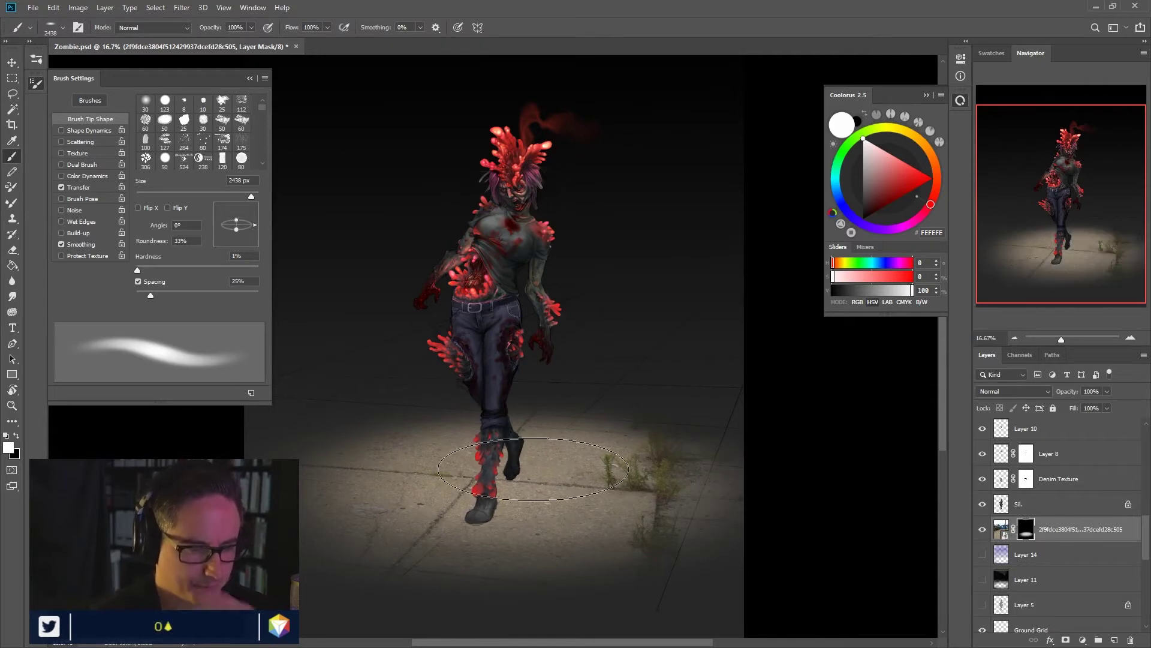
Step: Try painting the photo's sky and skyline faintly back in behind the figure's head, and undo those strokes
{"action": "key", "text": "ctrl+minus"}
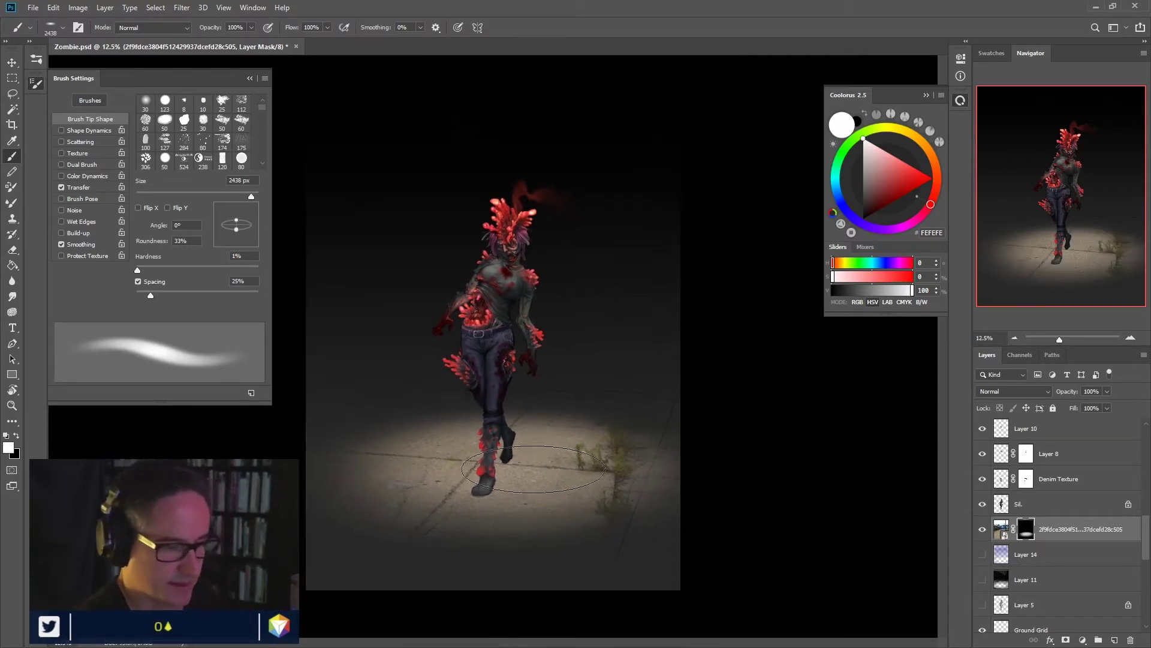
{"action": "mouse_move", "coordinate": [626, 171]}
{"action": "left_mouse_down"}
{"action": "mouse_move", "coordinate": [581, 117]}
{"action": "mouse_move", "coordinate": [533, 105]}
{"action": "mouse_move", "coordinate": [551, 203]}
{"action": "mouse_move", "coordinate": [616, 214]}
{"action": "mouse_move", "coordinate": [617, 231]}
{"action": "mouse_move", "coordinate": [570, 231]}
{"action": "mouse_move", "coordinate": [527, 140]}
{"action": "mouse_move", "coordinate": [474, 216]}
{"action": "mouse_move", "coordinate": [453, 118]}
{"action": "mouse_move", "coordinate": [425, 229]}
{"action": "mouse_move", "coordinate": [415, 127]}
{"action": "mouse_move", "coordinate": [380, 157]}
{"action": "mouse_move", "coordinate": [366, 241]}
{"action": "mouse_move", "coordinate": [326, 193]}
{"action": "mouse_move", "coordinate": [366, 86]}
{"action": "mouse_move", "coordinate": [358, 129]}
{"action": "left_mouse_up"}
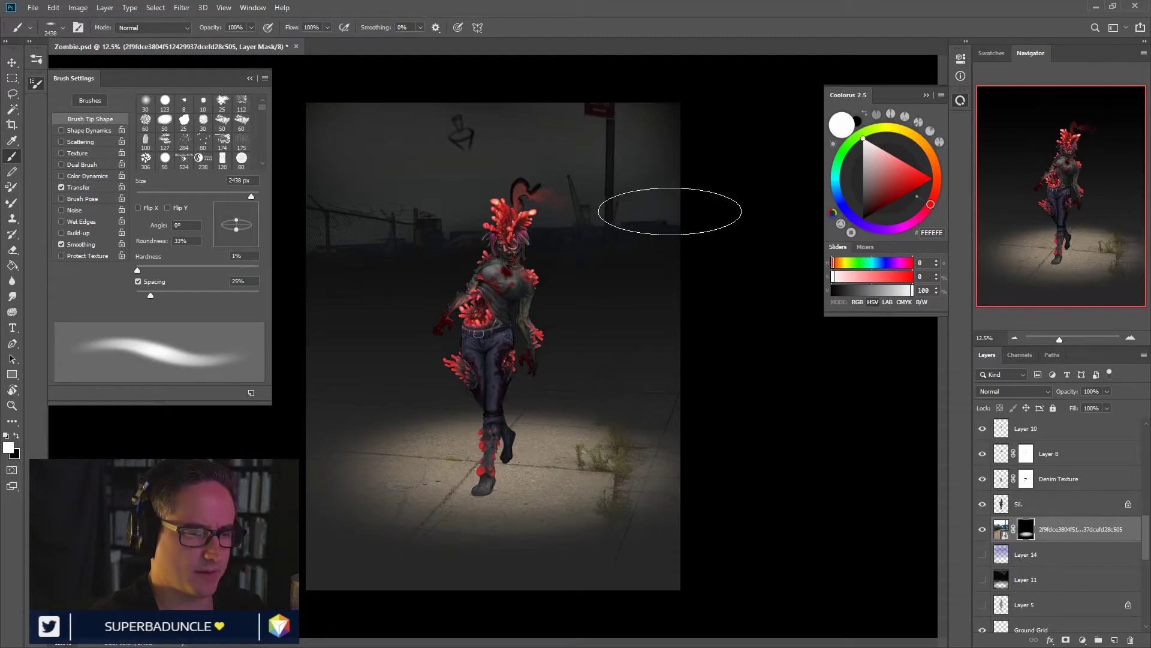
{"action": "mouse_move", "coordinate": [670, 226]}
{"action": "left_mouse_down"}
{"action": "mouse_move", "coordinate": [698, 211]}
{"action": "mouse_move", "coordinate": [556, 233]}
{"action": "mouse_move", "coordinate": [687, 189]}
{"action": "left_mouse_up"}
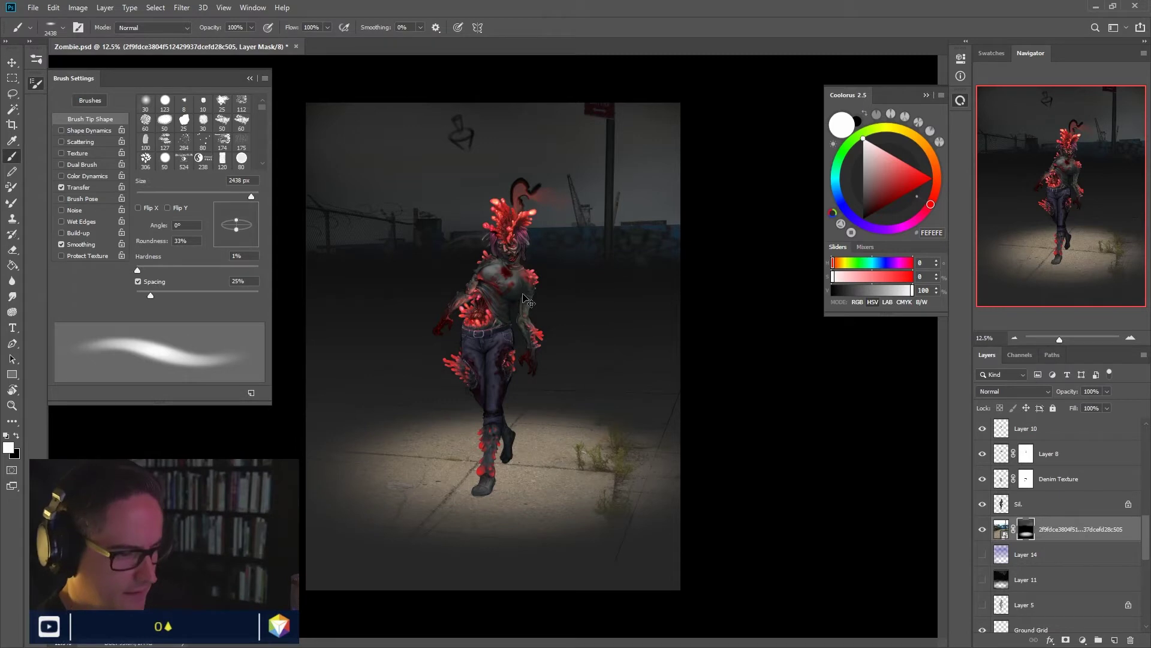
{"action": "key", "text": "ctrl+z"}
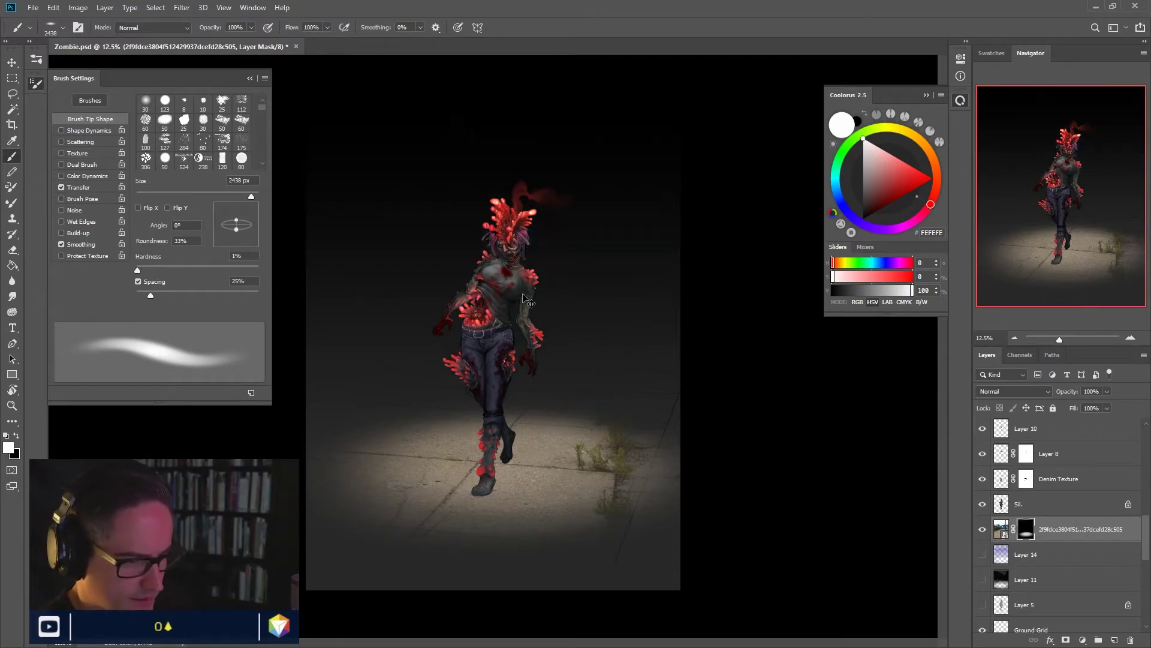
Step: Show Layer 11 and Layer 14 beneath the street photo to tint the background dark blue
{"action": "left_click", "coordinate": [982, 579]}
{"action": "left_click", "coordinate": [982, 554]}
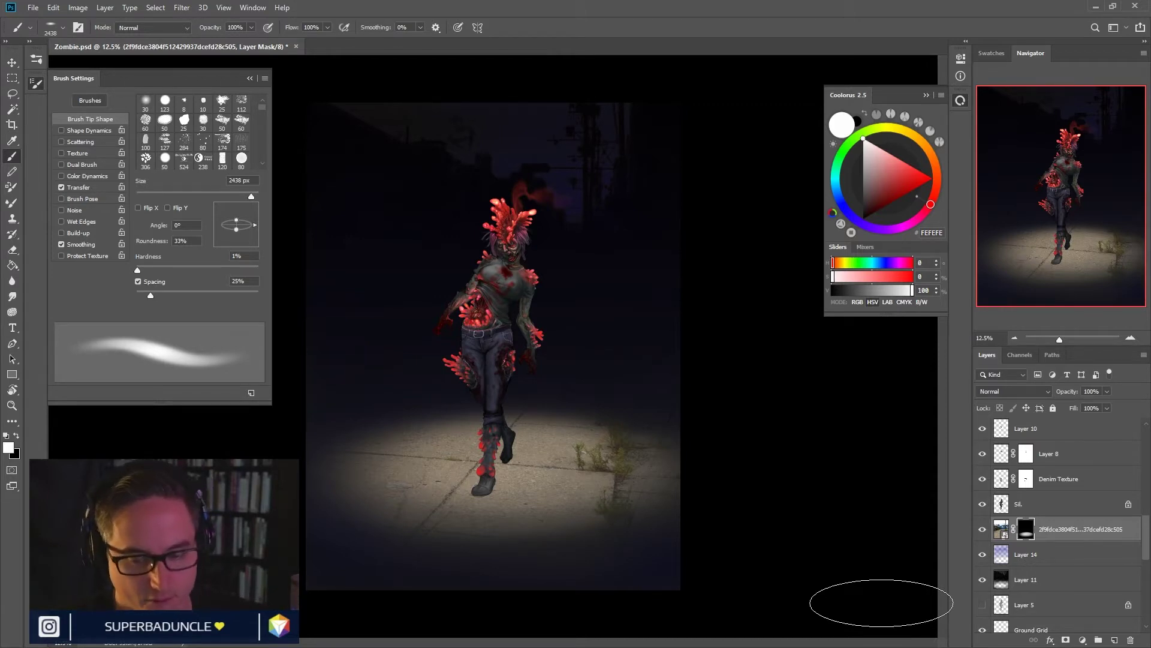
Step: Add a layer named Vignette above the Spec layer and darken the image's outer edges on it with black
{"action": "left_click_drag", "start_coordinate": [1147, 529], "coordinate": [1146, 430]}
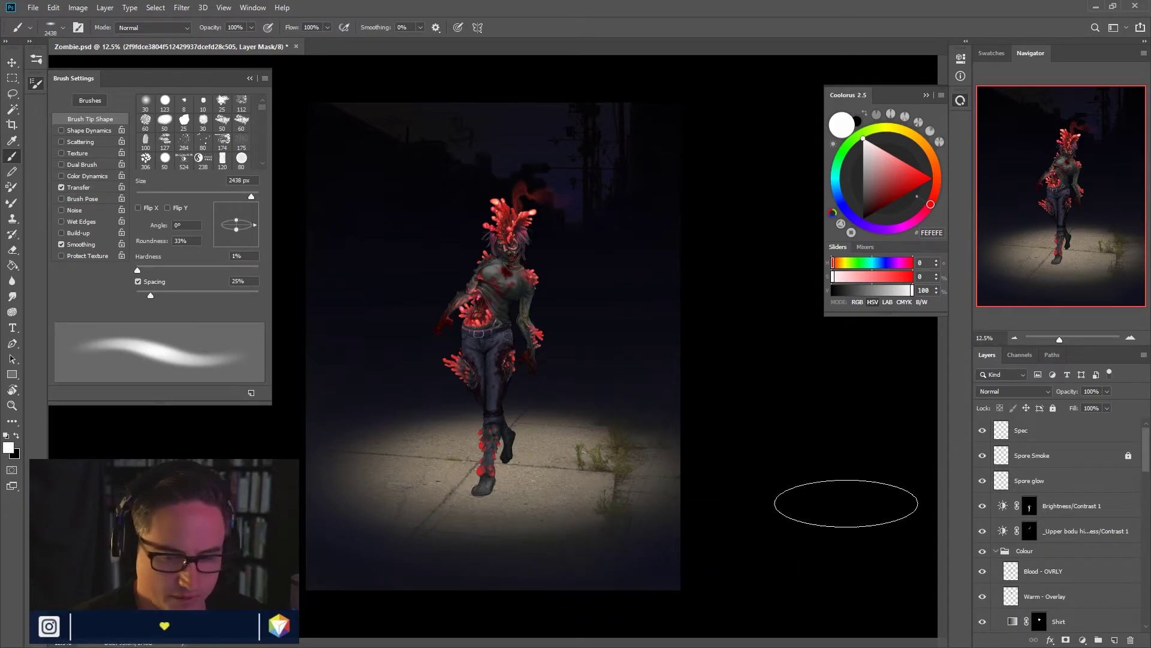
{"action": "left_click", "coordinate": [1060, 434]}
{"action": "left_click", "coordinate": [1114, 638]}
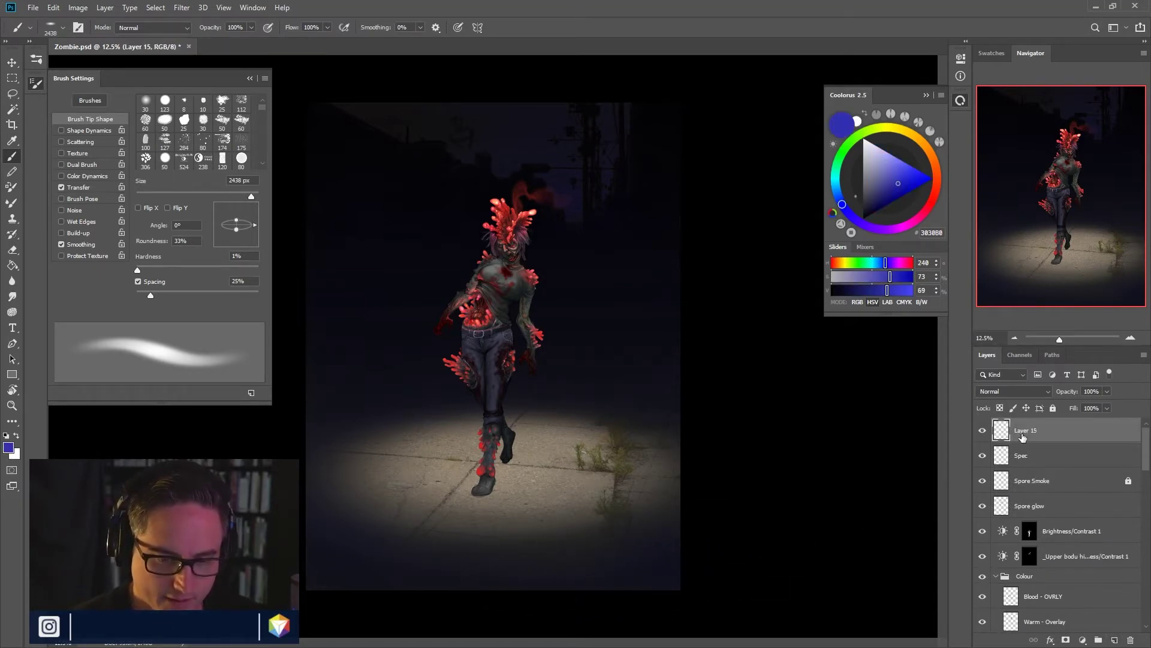
{"action": "double_click", "coordinate": [1027, 430]}
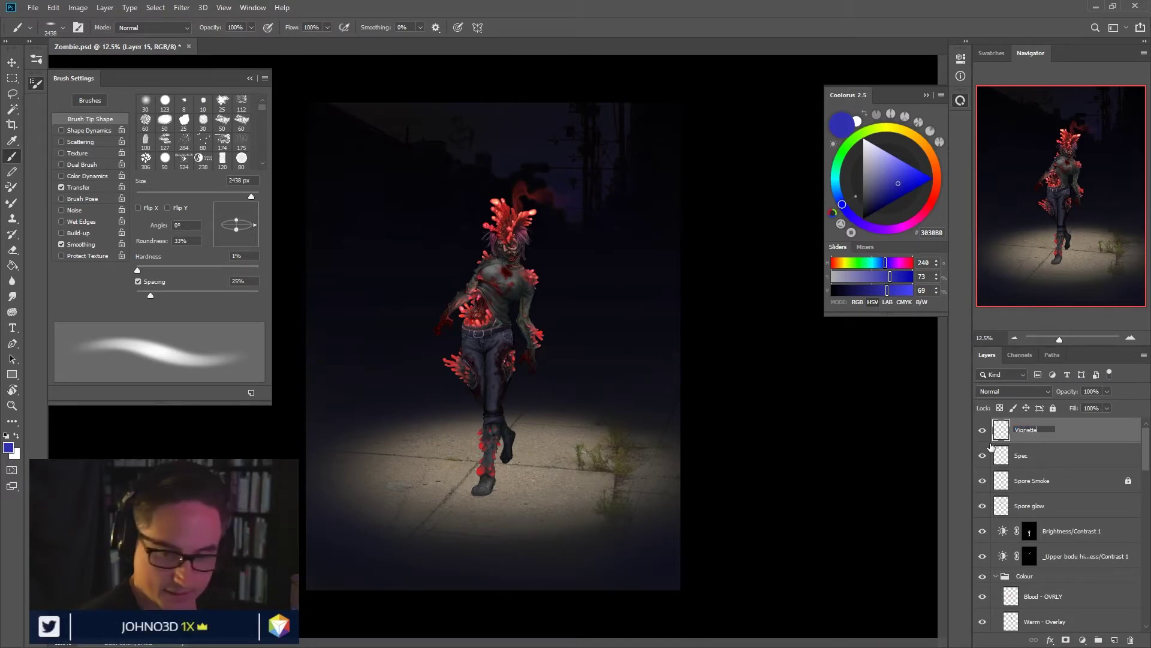
{"action": "type", "text": "Vignette"}
{"action": "key", "text": "Return"}
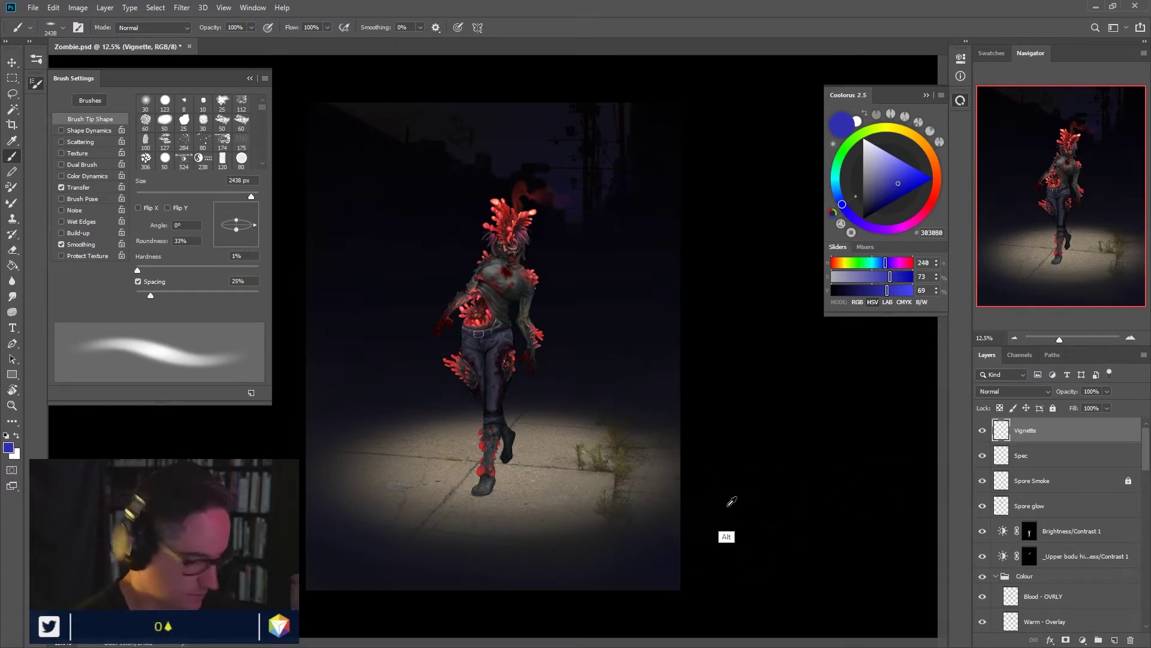
{"action": "key", "text": "d"}
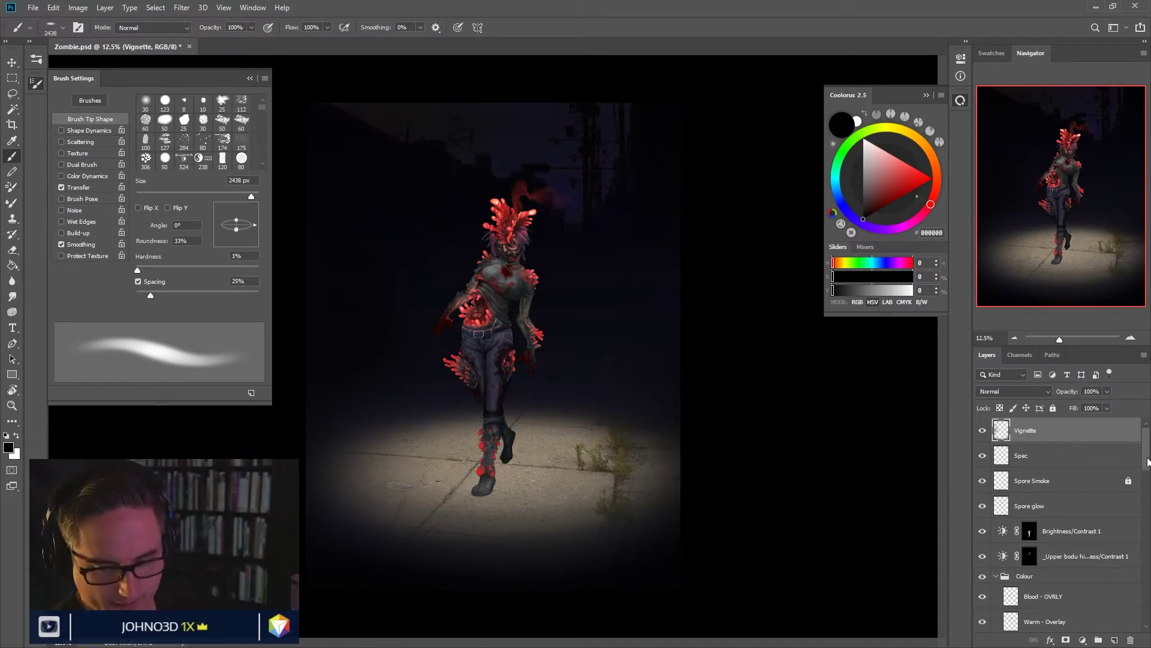
Step: Select the street photo's layer mask, set the foreground colour to 000000, and paint the mask to dim the ground around the feet
{"action": "scroll", "coordinate": [1142, 555], "scroll_direction": "down", "scroll_amount": 6}
{"action": "scroll", "coordinate": [1142, 557], "scroll_direction": "up", "scroll_amount": 1}
{"action": "key", "text": "x"}
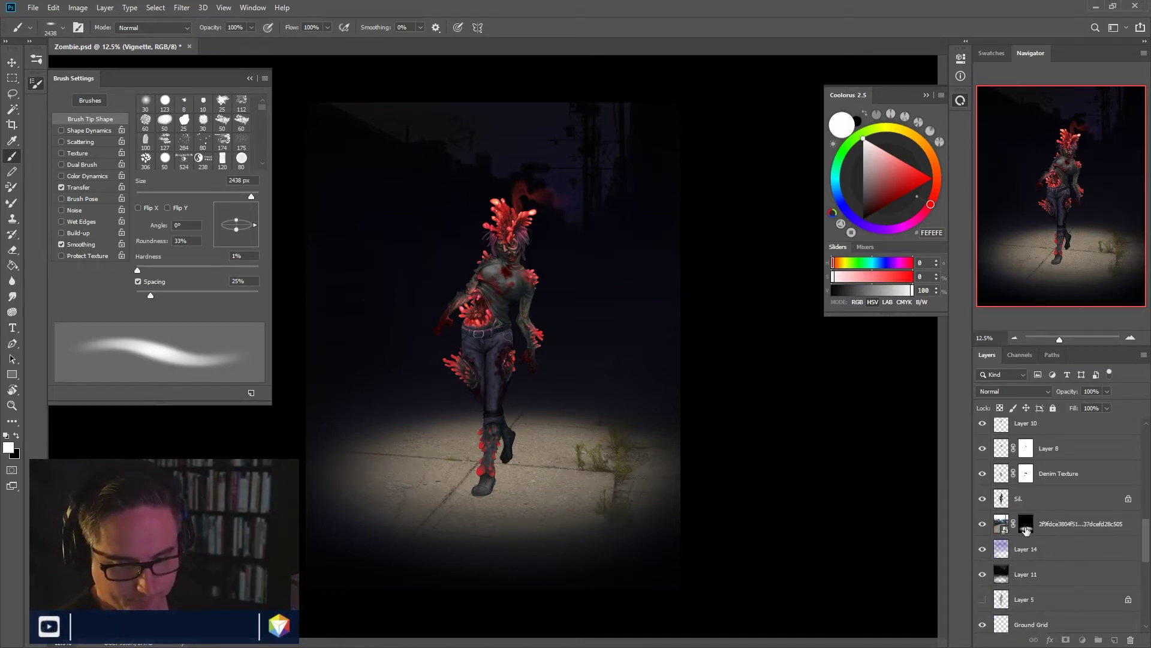
{"action": "left_click", "coordinate": [1026, 523]}
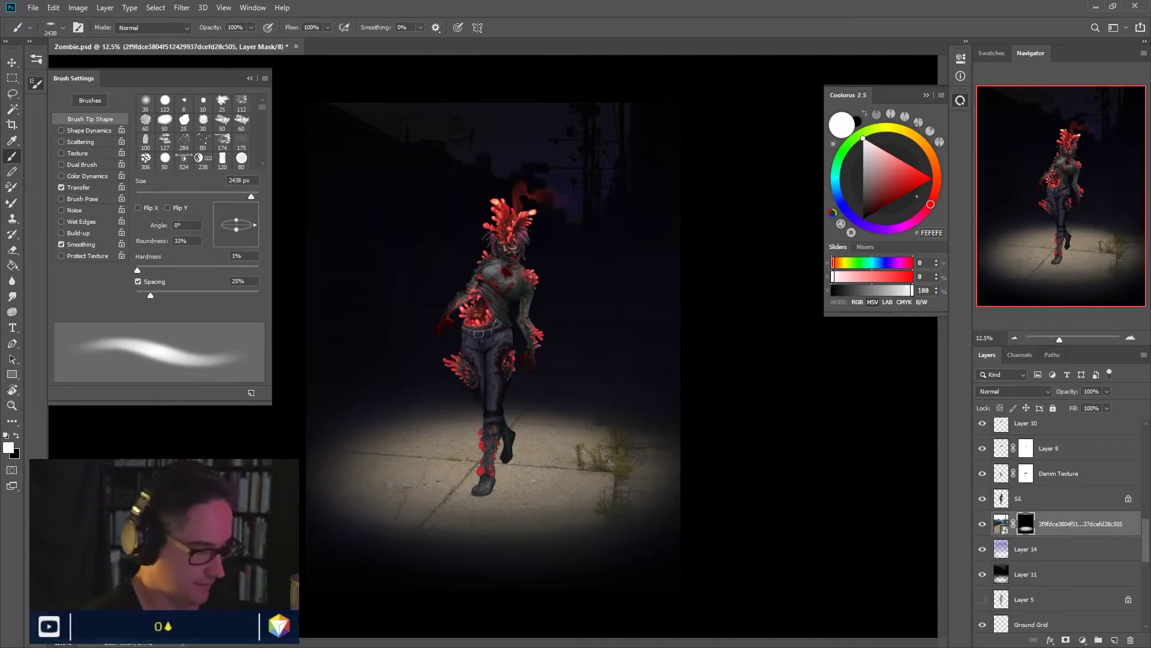
{"action": "left_click", "coordinate": [8, 446]}
{"action": "type", "text": "000000"}
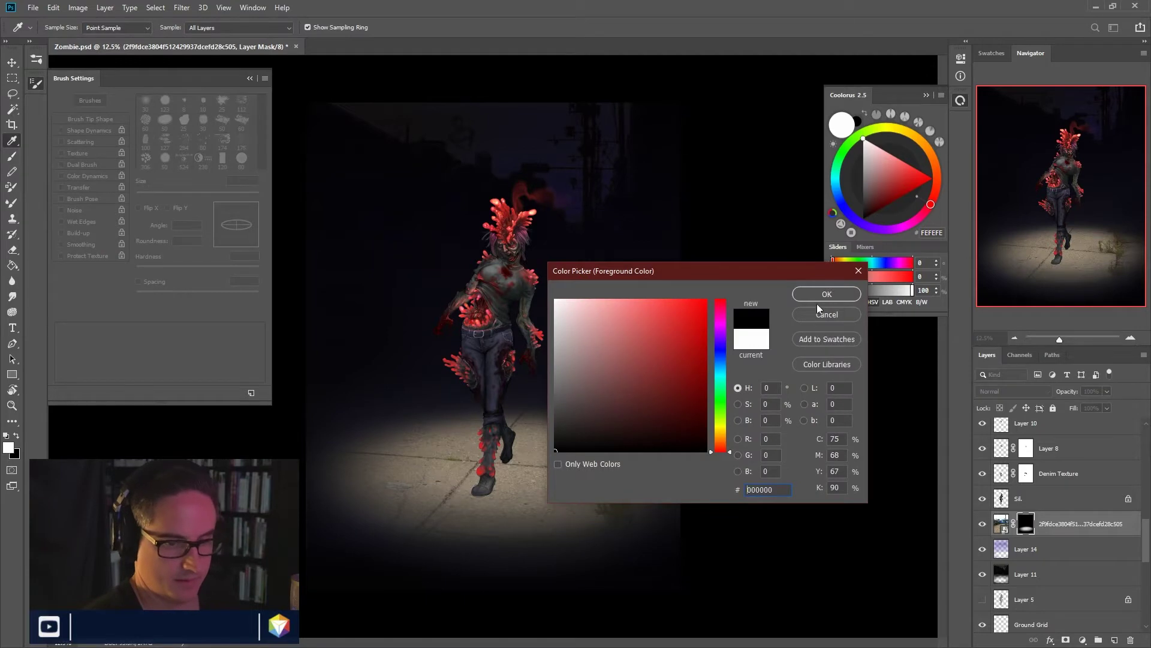
{"action": "left_click", "coordinate": [817, 295]}
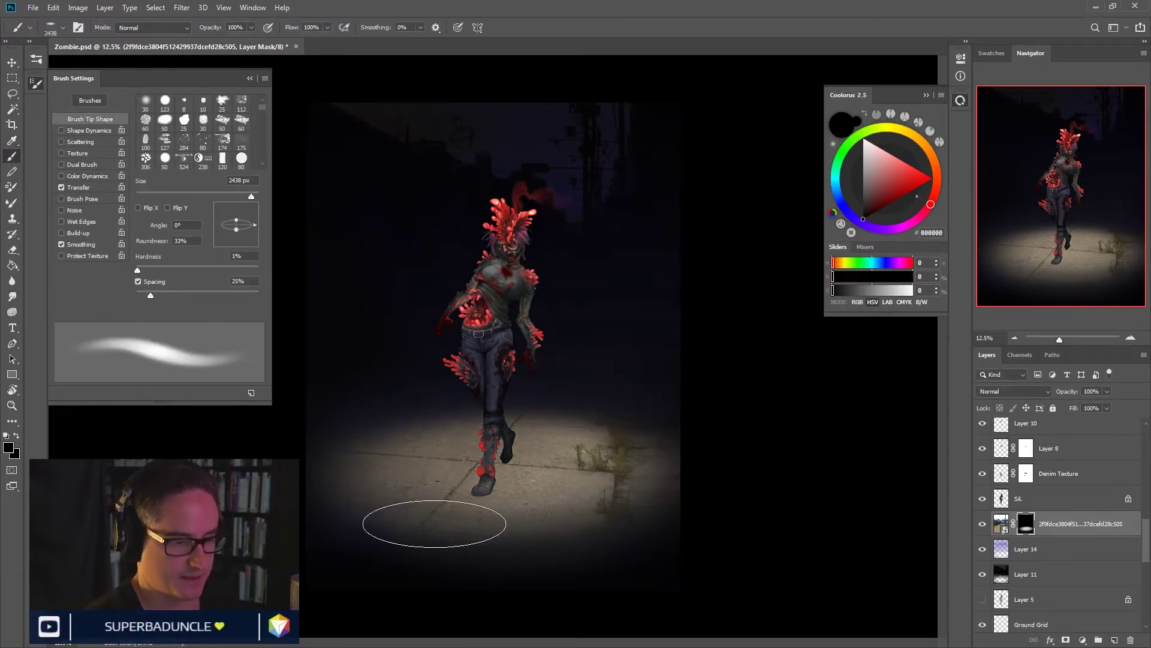
{"action": "mouse_move", "coordinate": [661, 508]}
{"action": "left_mouse_down"}
{"action": "mouse_move", "coordinate": [594, 408]}
{"action": "mouse_move", "coordinate": [632, 483]}
{"action": "mouse_move", "coordinate": [378, 501]}
{"action": "mouse_move", "coordinate": [444, 442]}
{"action": "left_mouse_up"}
Step: Reduce the brush to 175 px and paint a contact shadow on the mask around the planted foot
{"action": "key", "text": "bracketleft"}
{"action": "key", "text": "bracketleft"}
{"action": "key", "text": "bracketleft"}
{"action": "key", "text": "bracketleft"}
{"action": "key", "text": "bracketleft"}
{"action": "key", "text": "bracketleft"}
{"action": "key", "text": "bracketleft"}
{"action": "key", "text": "bracketleft"}
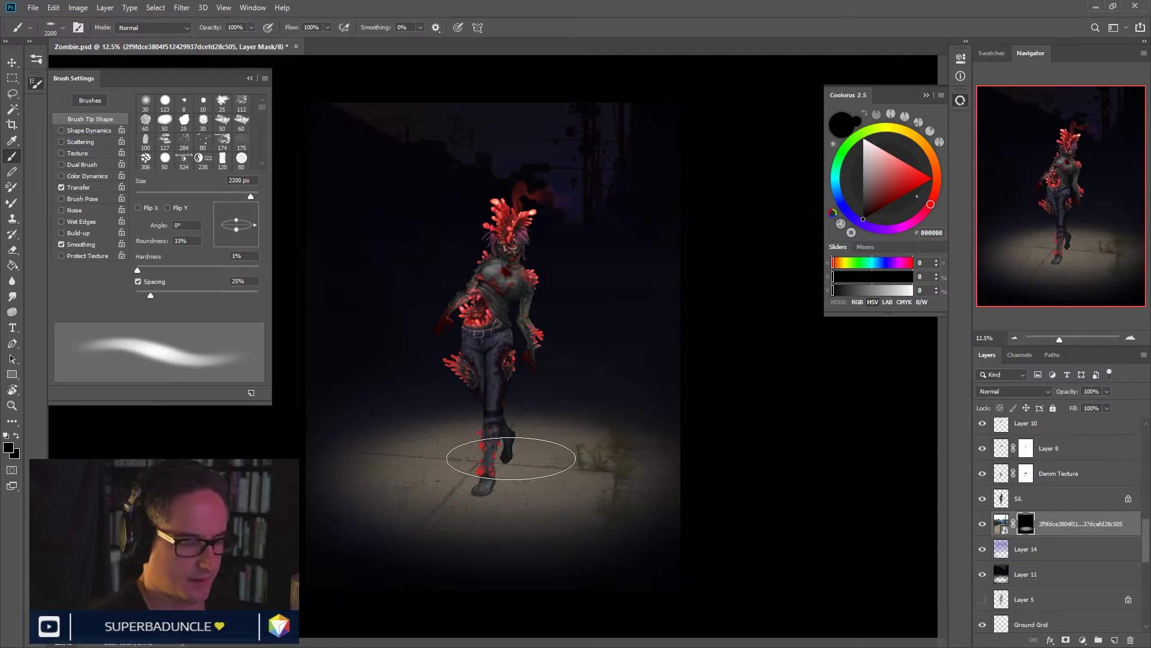
{"action": "key", "text": "bracketleft"}
{"action": "key", "text": "bracketleft"}
{"action": "key", "text": "bracketleft"}
{"action": "key", "text": "bracketleft"}
{"action": "key", "text": "bracketleft"}
{"action": "key", "text": "bracketleft"}
{"action": "key", "text": "bracketleft"}
{"action": "key", "text": "bracketleft"}
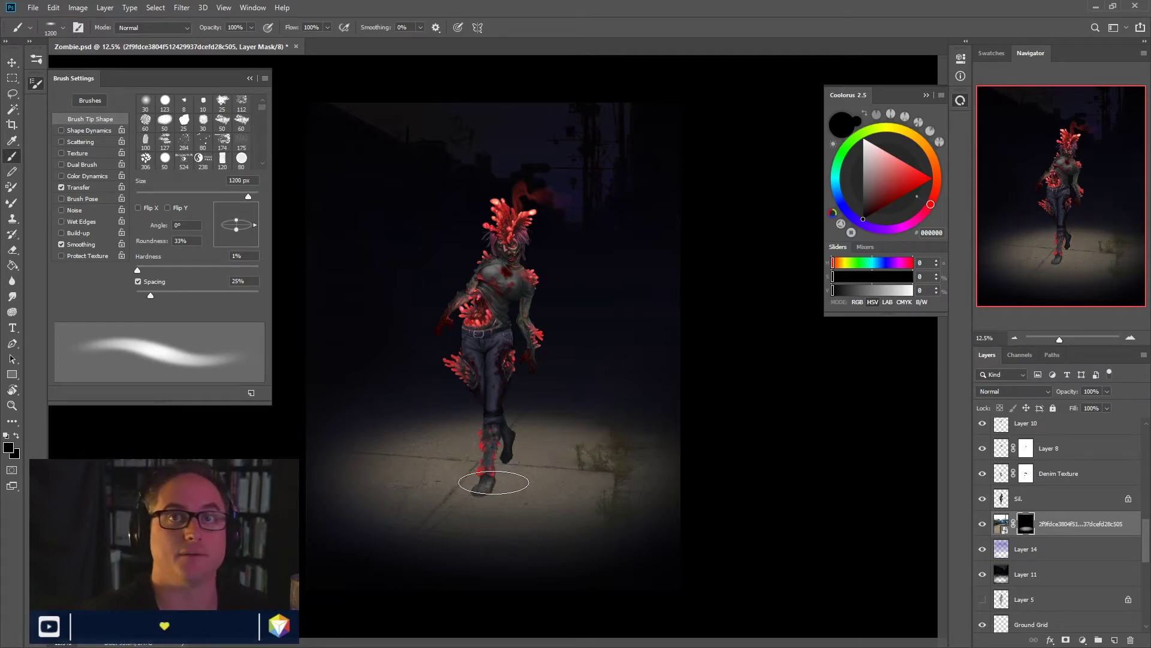
{"action": "key", "text": "bracketleft"}
{"action": "key", "text": "bracketleft"}
{"action": "key", "text": "bracketleft"}
{"action": "key", "text": "bracketleft"}
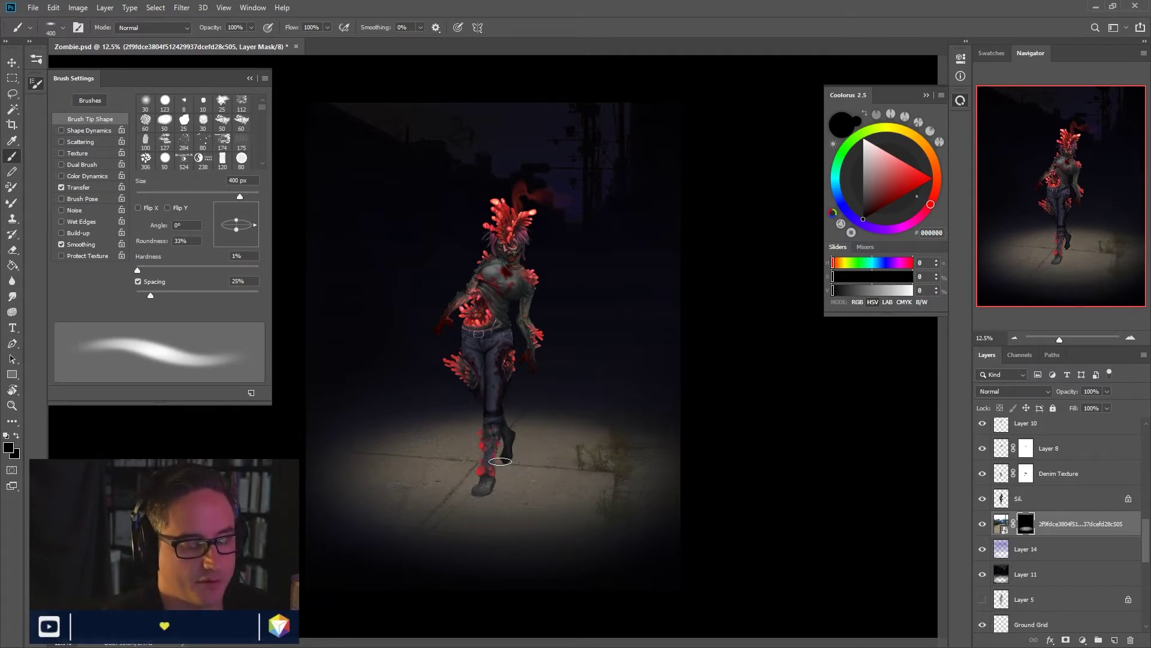
{"action": "key", "text": "bracketleft"}
{"action": "key", "text": "bracketleft"}
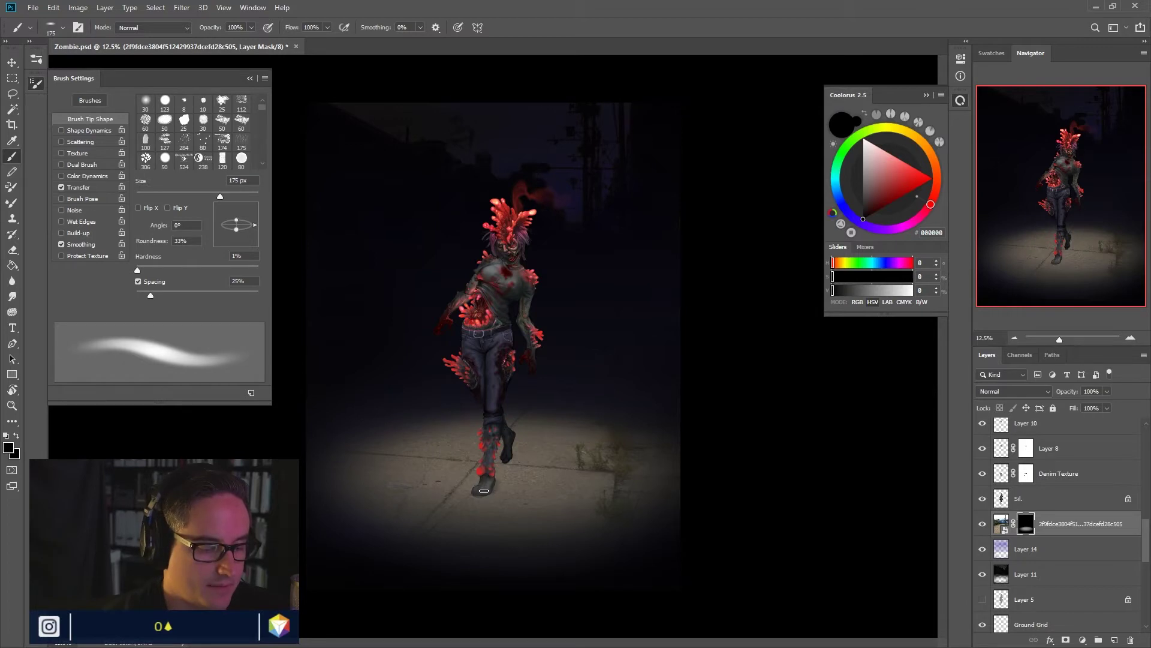
{"action": "left_click_drag", "start_coordinate": [507, 473], "coordinate": [505, 472]}
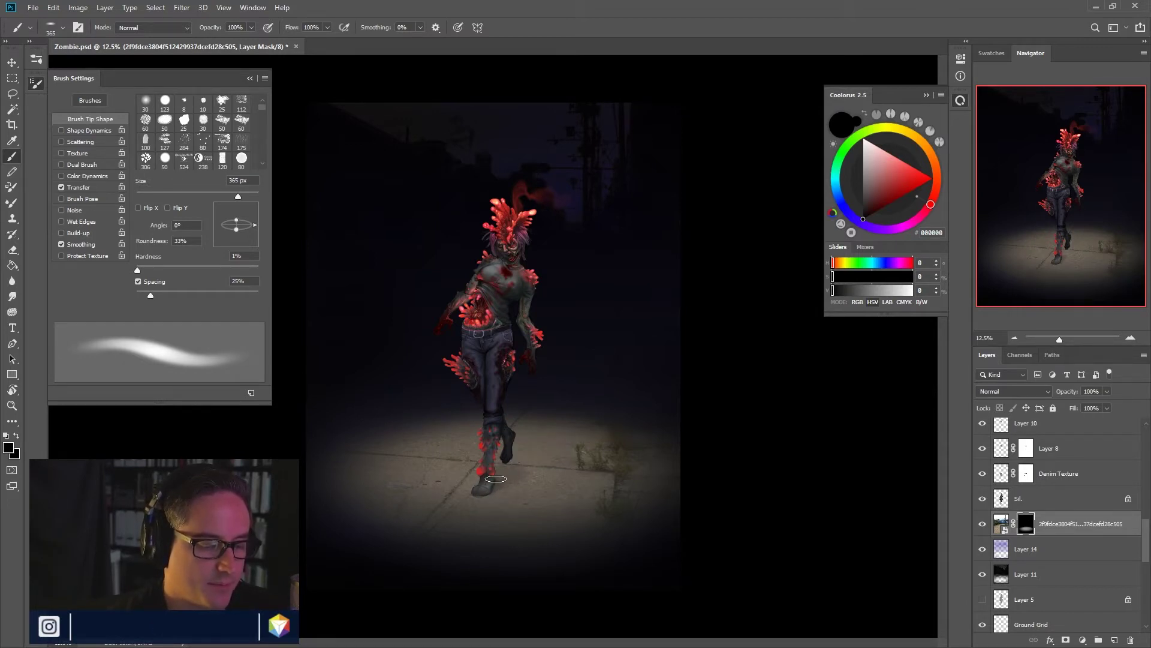
Step: Paint a soft shadow on the mask beneath the raised foot with a 200 px brush, and reduce the brush to 90 px
{"action": "key", "text": "bracketleft"}
{"action": "key", "text": "bracketleft"}
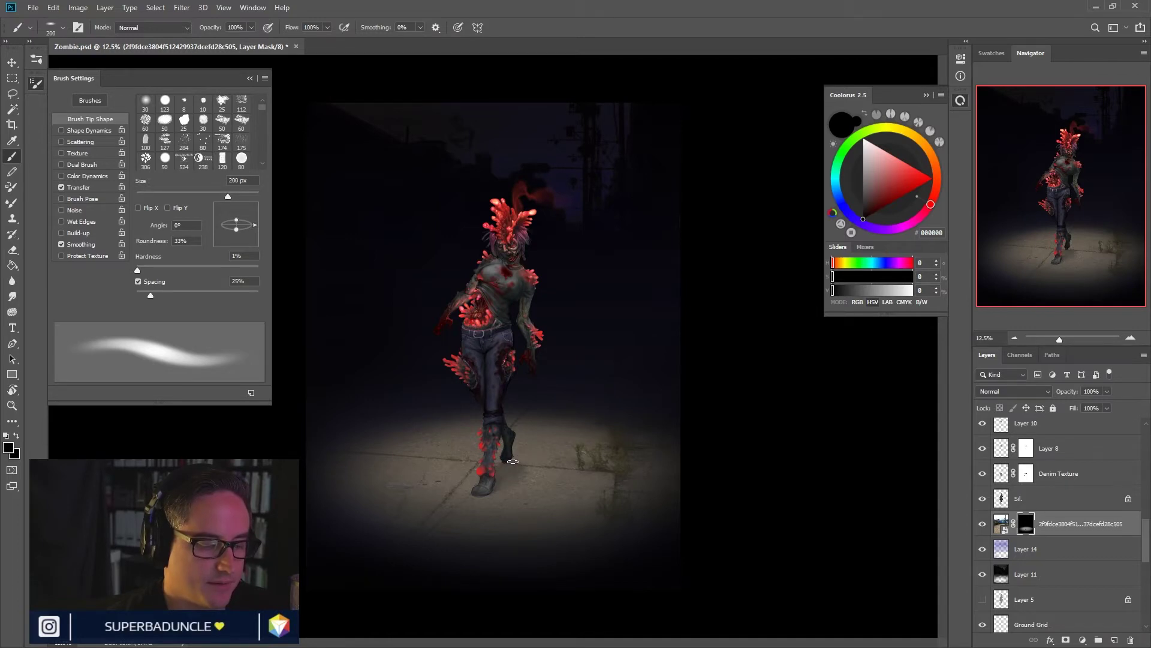
{"action": "left_click_drag", "start_coordinate": [515, 458], "coordinate": [512, 464]}
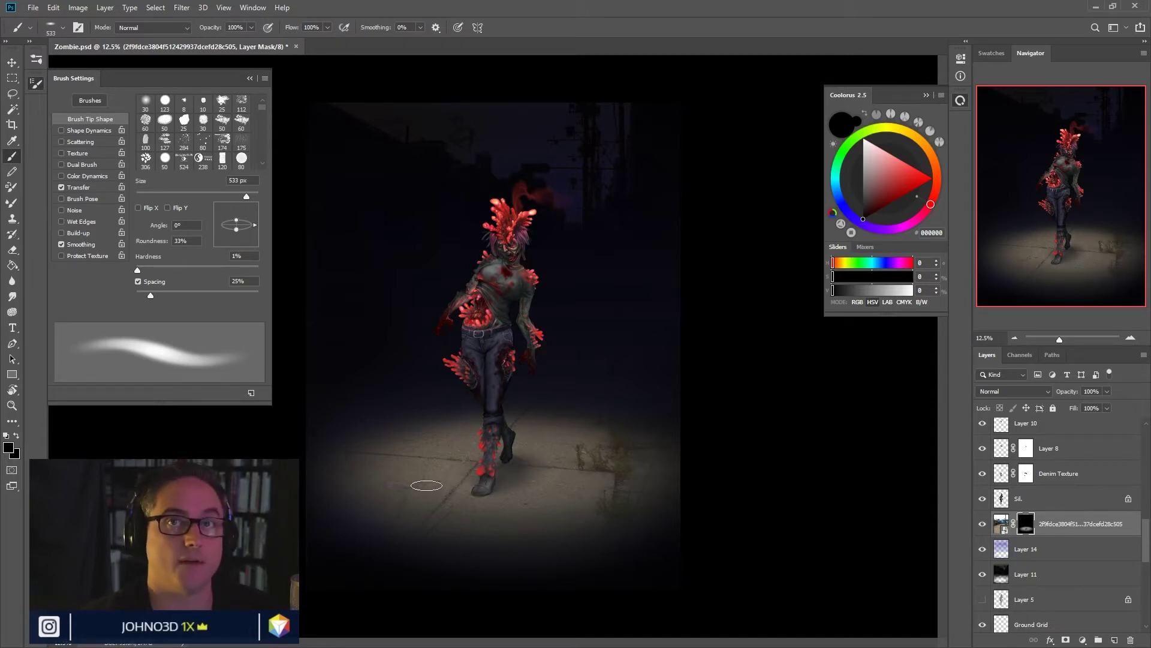
{"action": "key", "text": "bracketleft"}
{"action": "key", "text": "bracketleft"}
{"action": "key", "text": "bracketleft"}
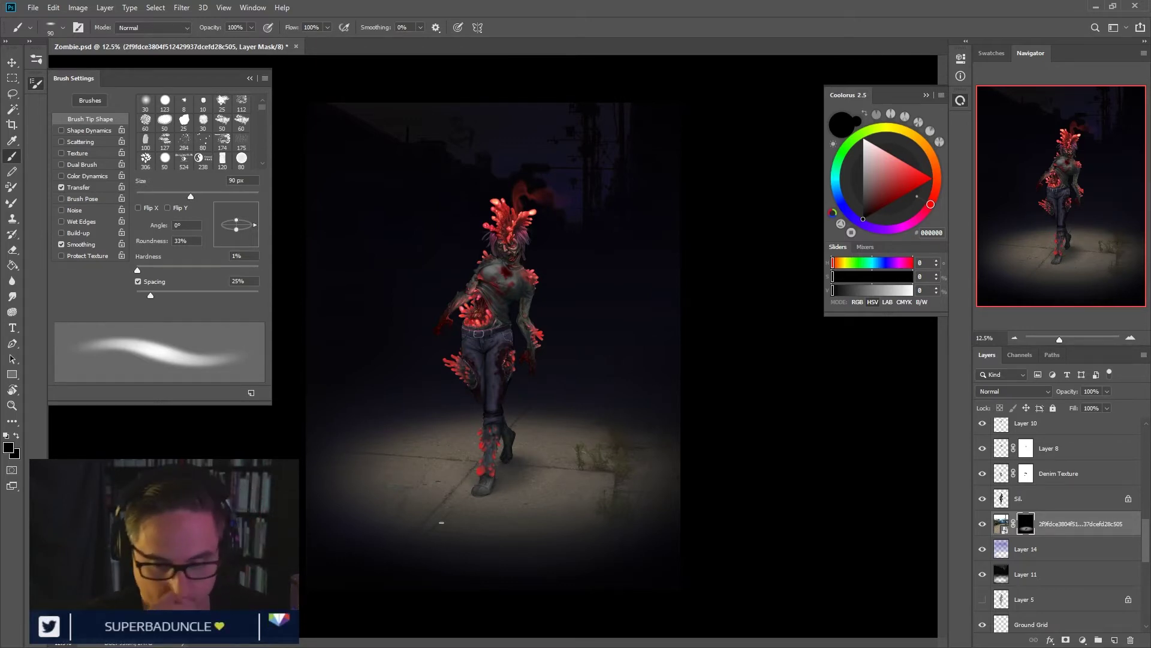
Step: Look through the layer stack and compare the figure with the Sil. layer hidden and shown
{"action": "left_click", "coordinate": [982, 500]}
{"action": "left_click", "coordinate": [982, 500]}
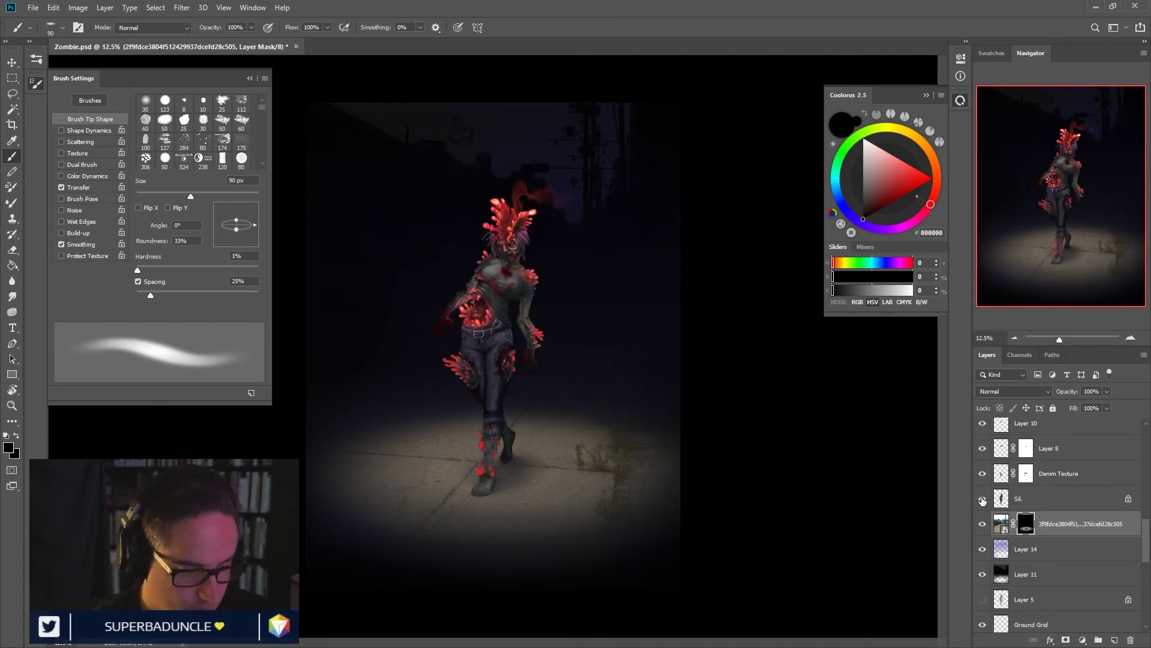
{"action": "left_click_drag", "start_coordinate": [1145, 528], "coordinate": [1141, 581]}
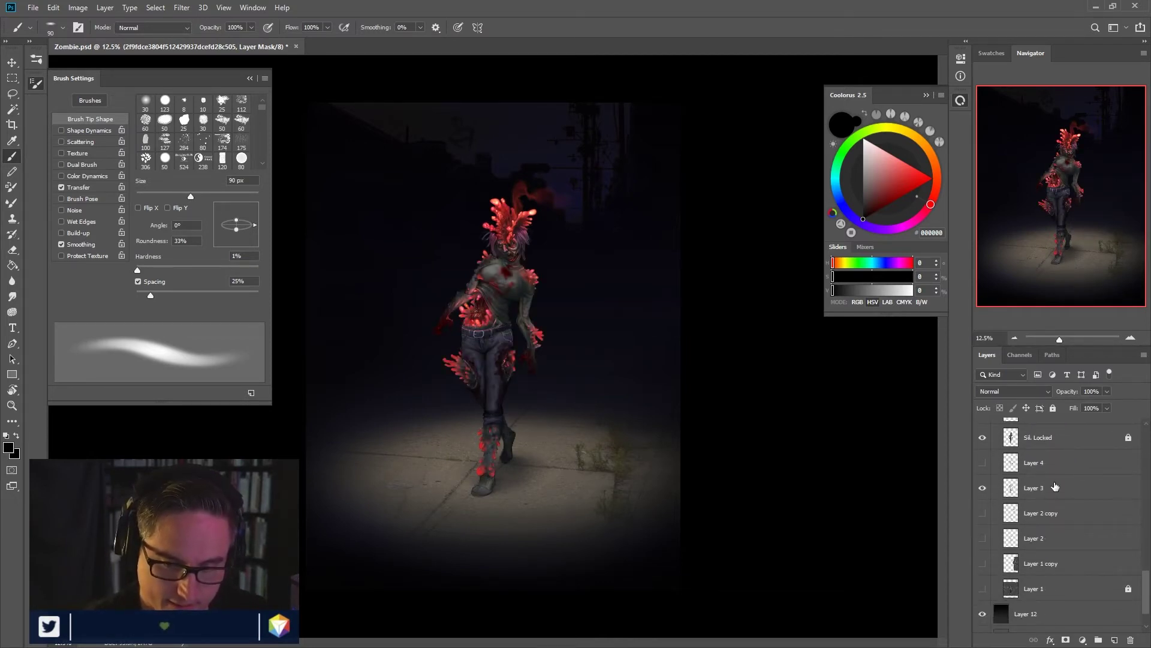
{"action": "left_click_drag", "start_coordinate": [1145, 581], "coordinate": [1147, 511]}
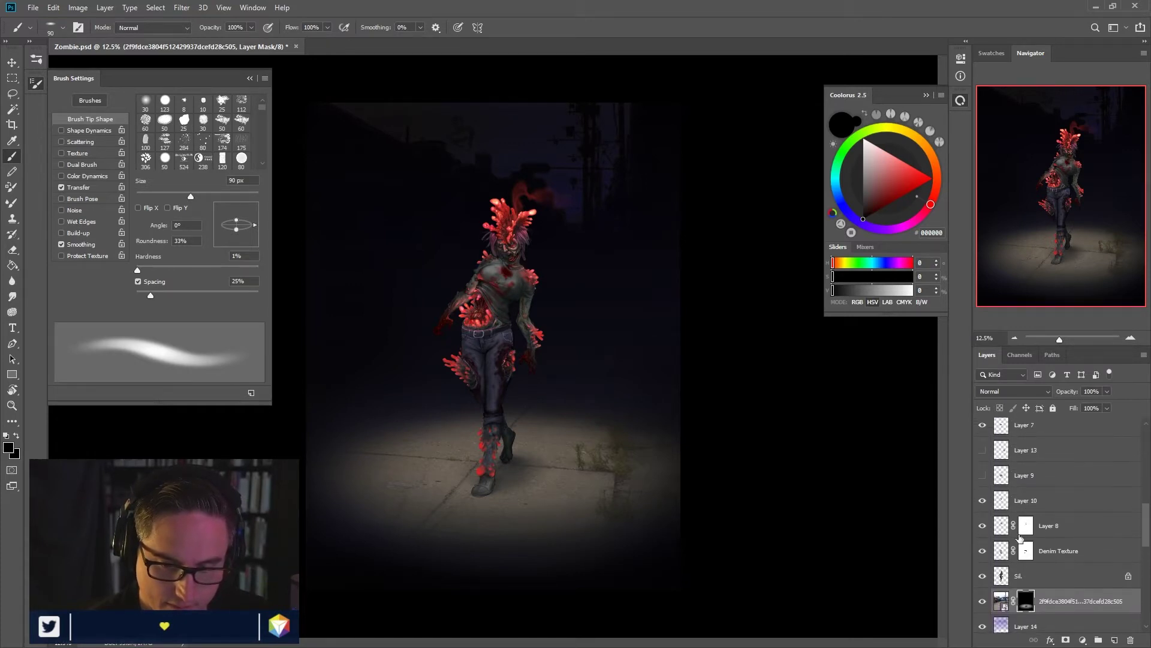
{"action": "left_click", "coordinate": [983, 576]}
{"action": "left_click", "coordinate": [983, 576]}
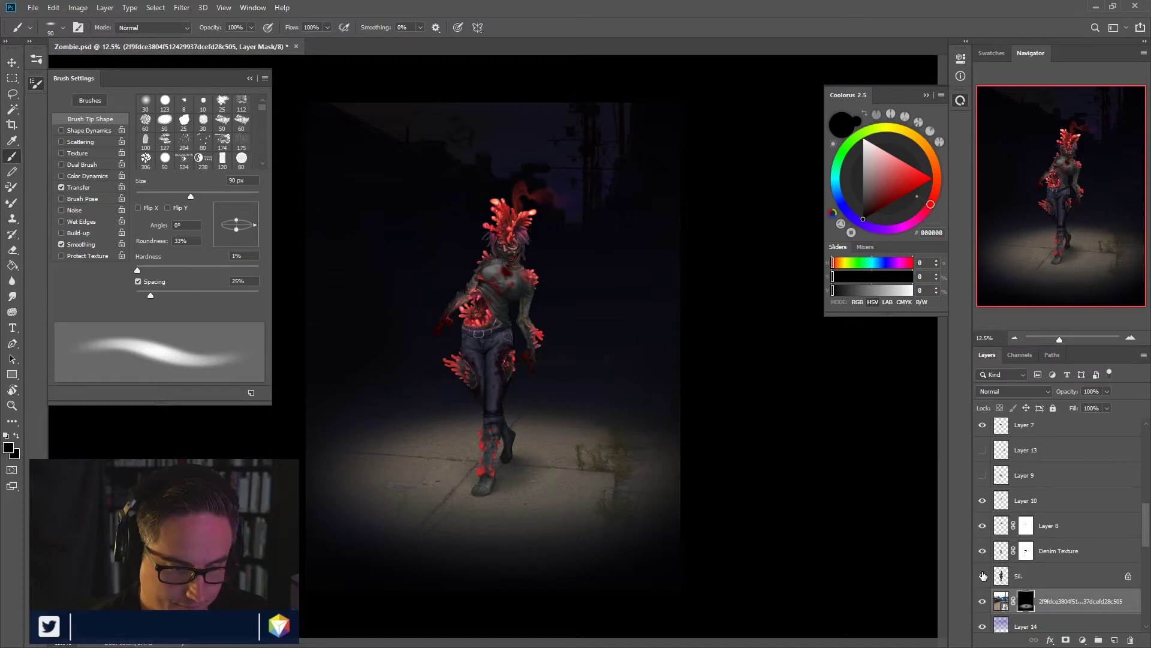
{"action": "left_click_drag", "start_coordinate": [1148, 515], "coordinate": [1143, 437]}
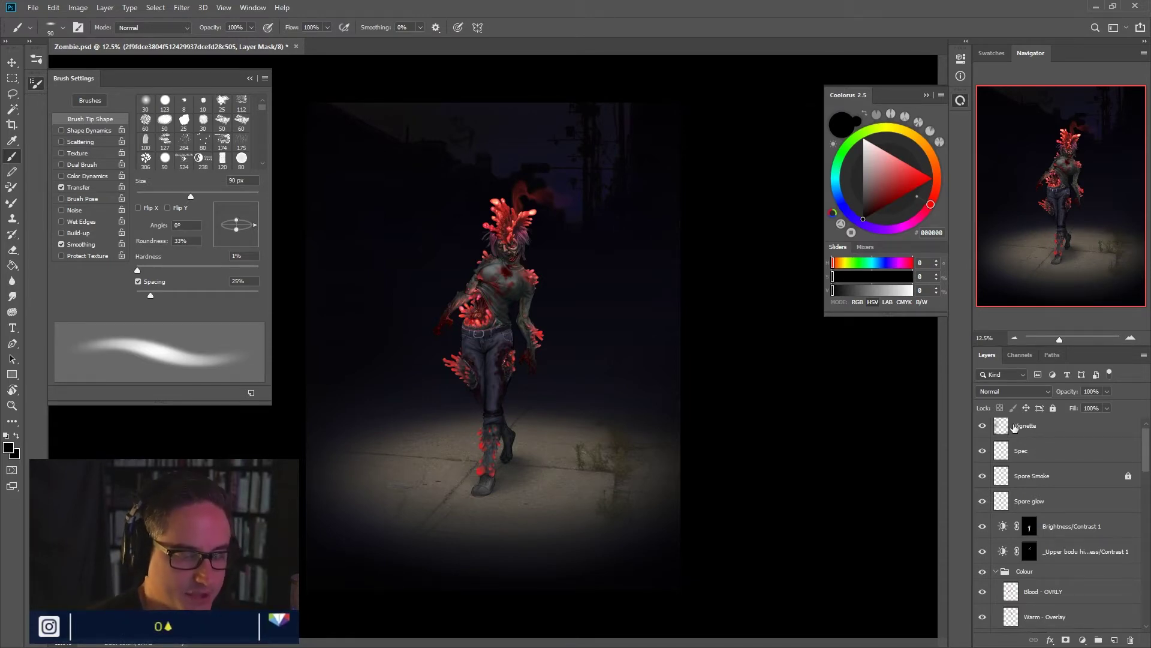
Step: Examine the figure's torso and head up close, comparing the Spore glow and Spore Smoke layers hidden and shown
{"action": "key", "text": "ctrl+plus"}
{"action": "key", "text": "ctrl+plus"}
{"action": "key", "text": "ctrl+plus"}
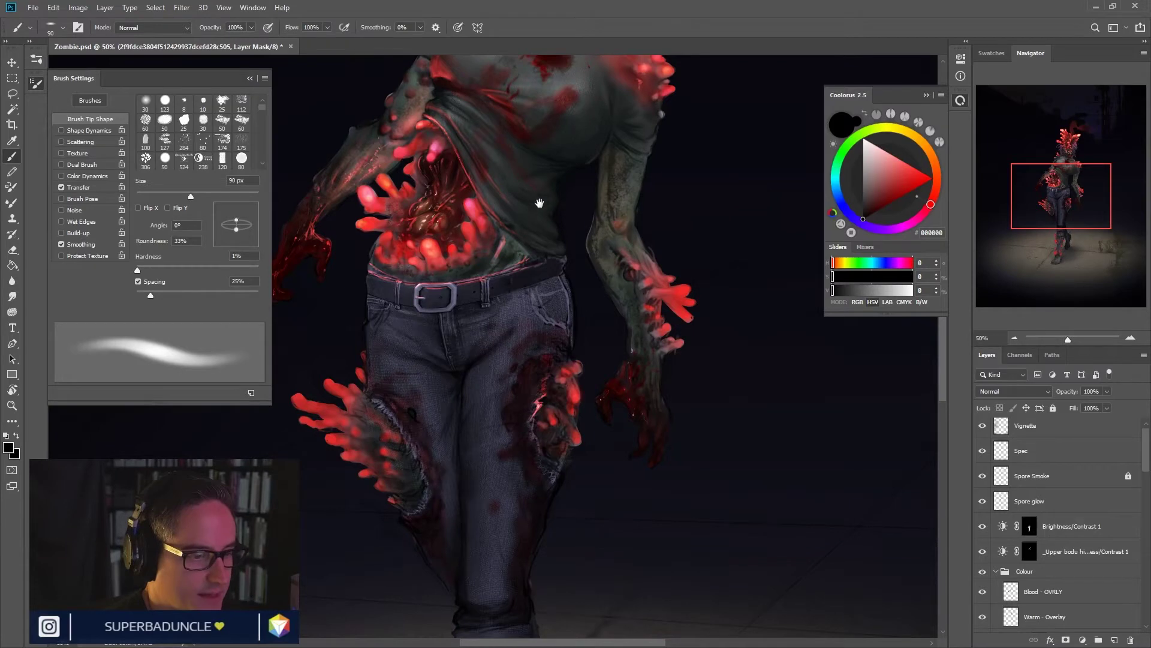
{"action": "mouse_move", "coordinate": [540, 200]}
{"action": "left_mouse_down"}
{"action": "mouse_move", "coordinate": [604, 368]}
{"action": "mouse_move", "coordinate": [585, 398]}
{"action": "mouse_move", "coordinate": [580, 390]}
{"action": "left_mouse_up"}
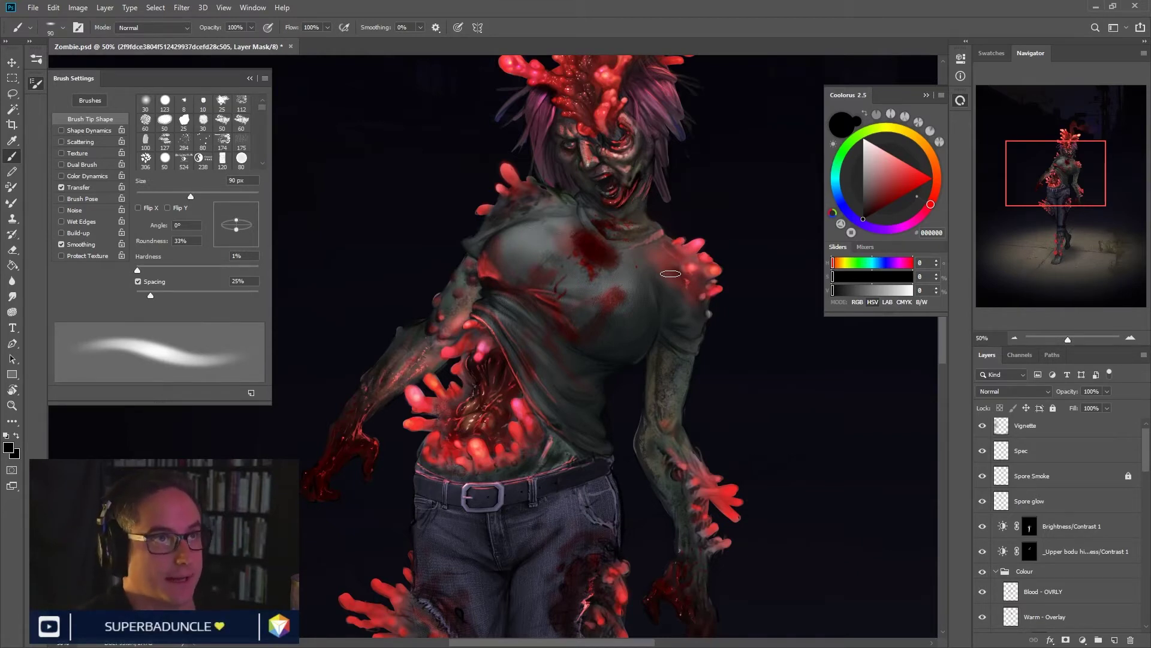
{"action": "key", "text": "ctrl+plus"}
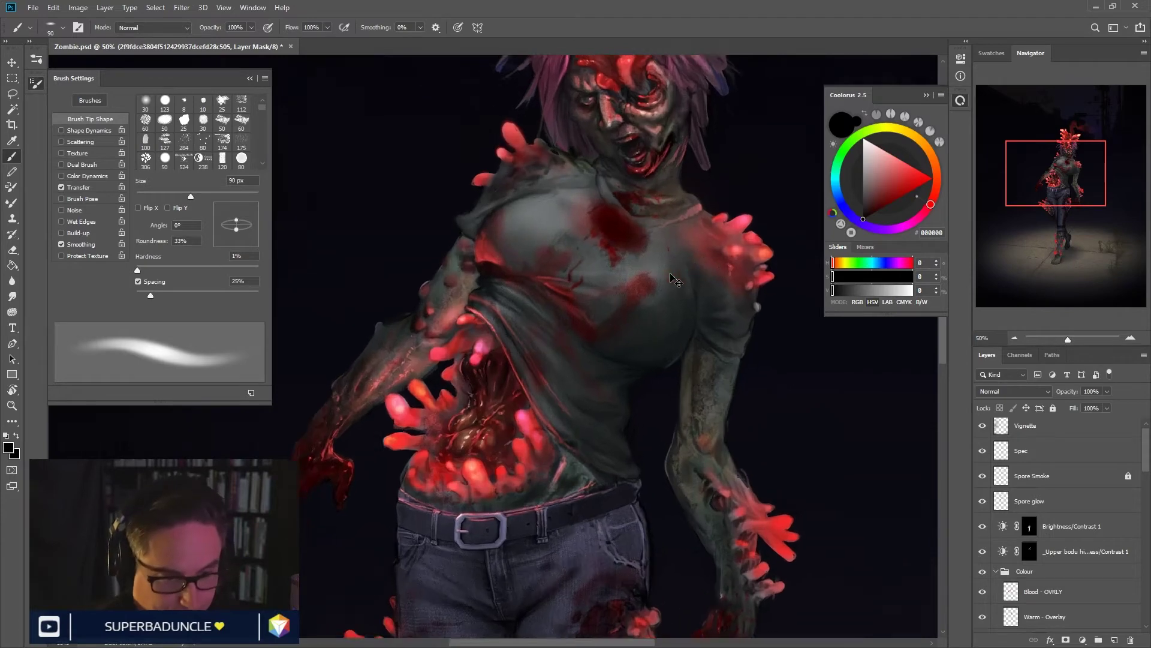
{"action": "left_click_drag", "start_coordinate": [724, 318], "coordinate": [582, 494]}
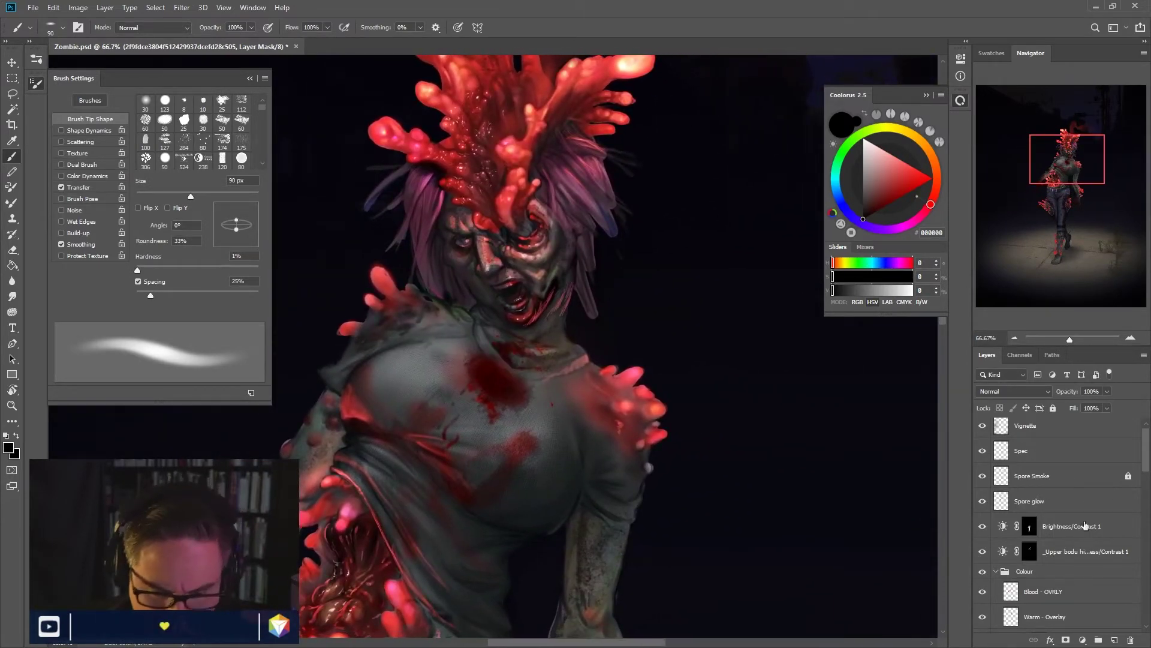
{"action": "scroll", "coordinate": [1145, 454], "scroll_direction": "up", "scroll_amount": 1}
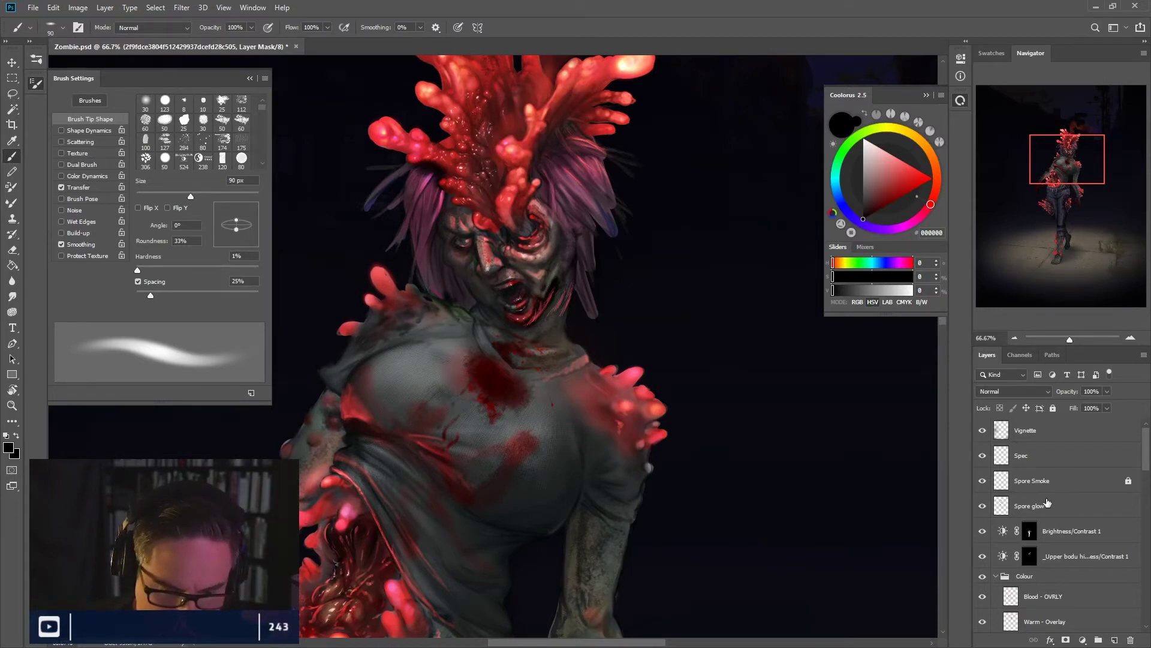
{"action": "left_click", "coordinate": [982, 506]}
{"action": "left_click", "coordinate": [982, 507]}
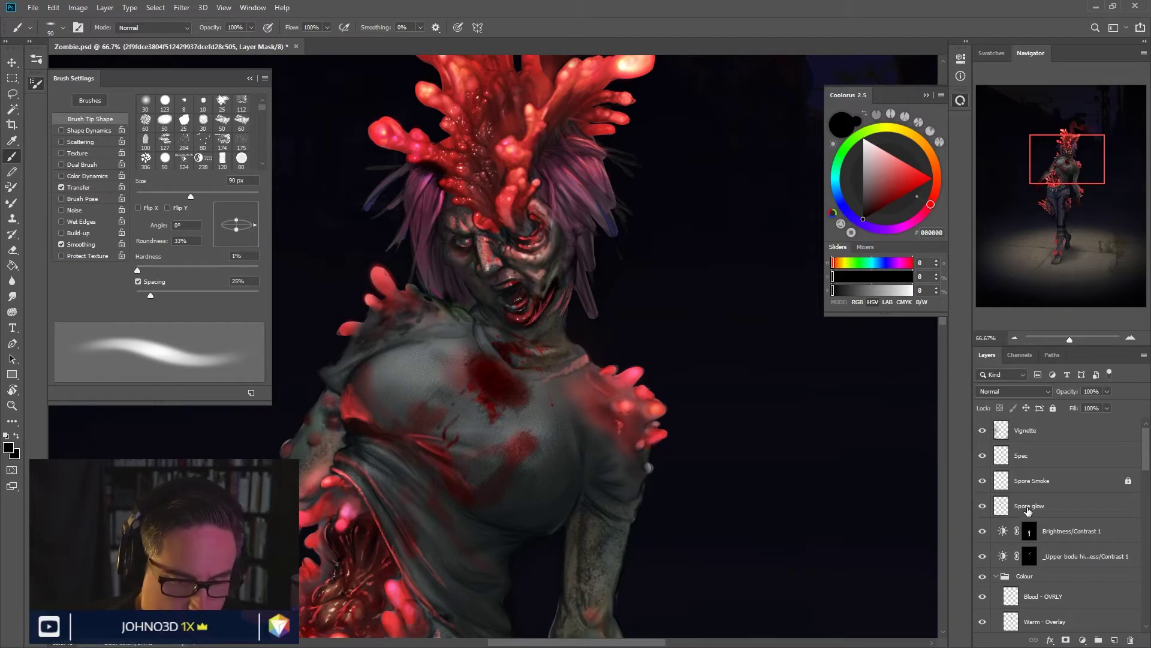
{"action": "left_click", "coordinate": [984, 481]}
{"action": "left_click", "coordinate": [984, 481]}
Step: Add a layer named Torn Shirt above the Spore Smoke layer
{"action": "left_click", "coordinate": [1046, 480]}
{"action": "left_click", "coordinate": [1116, 636]}
{"action": "double_click", "coordinate": [1029, 479]}
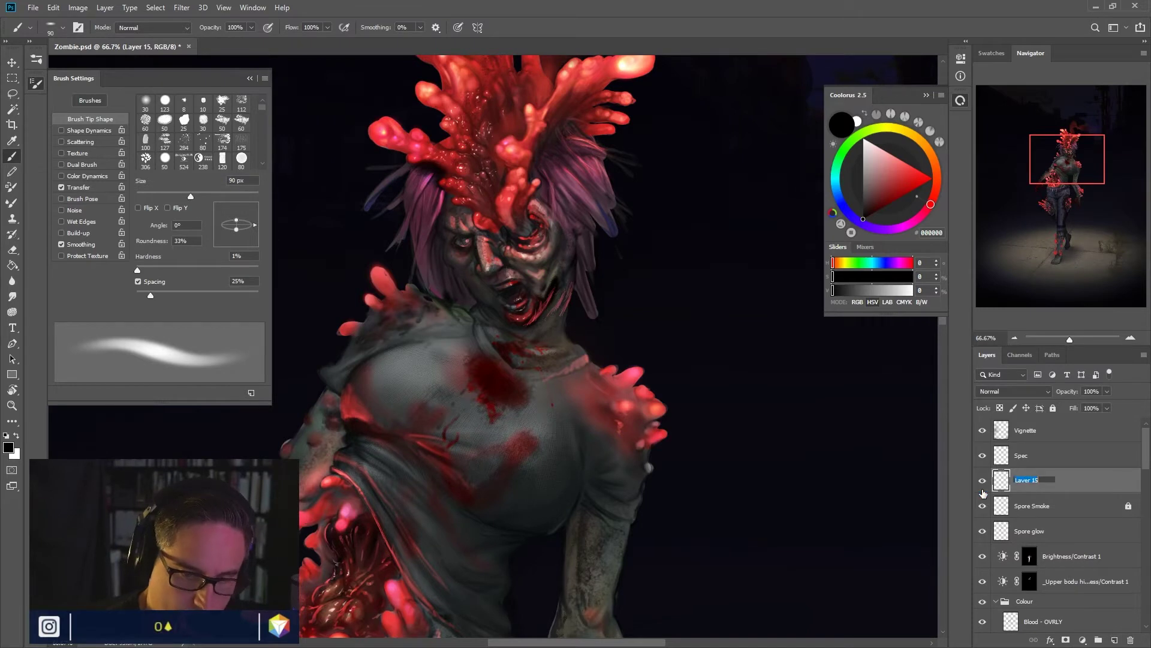
{"action": "type", "text": "Torn"}
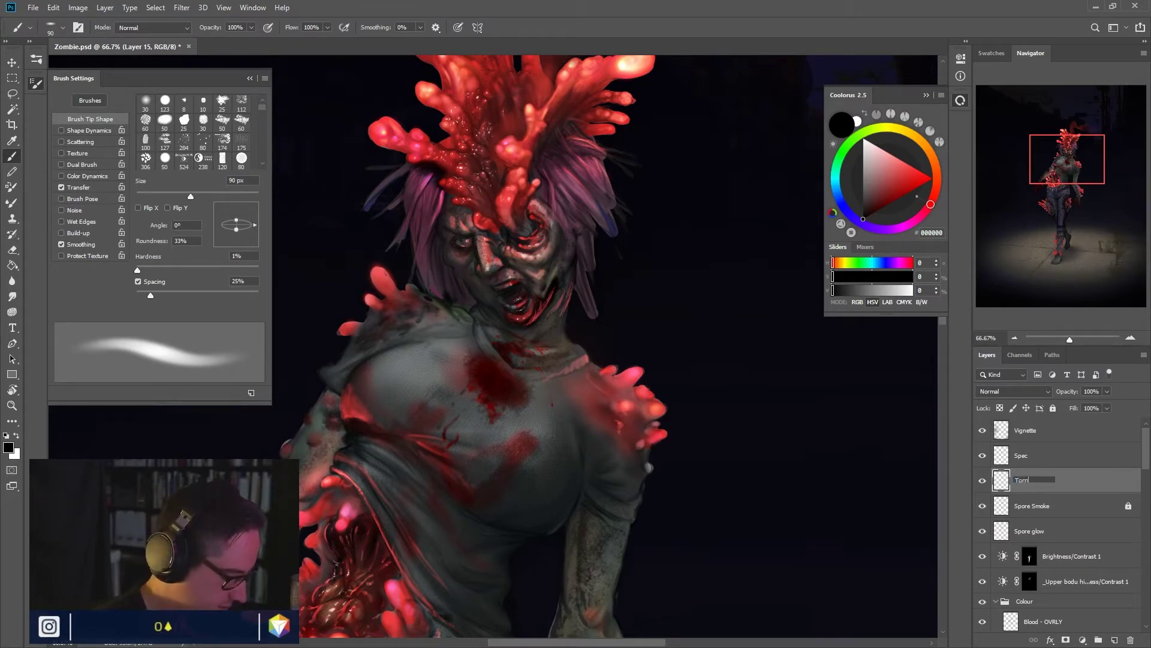
{"action": "type", "text": " Shirt"}
{"action": "key", "text": "Return"}
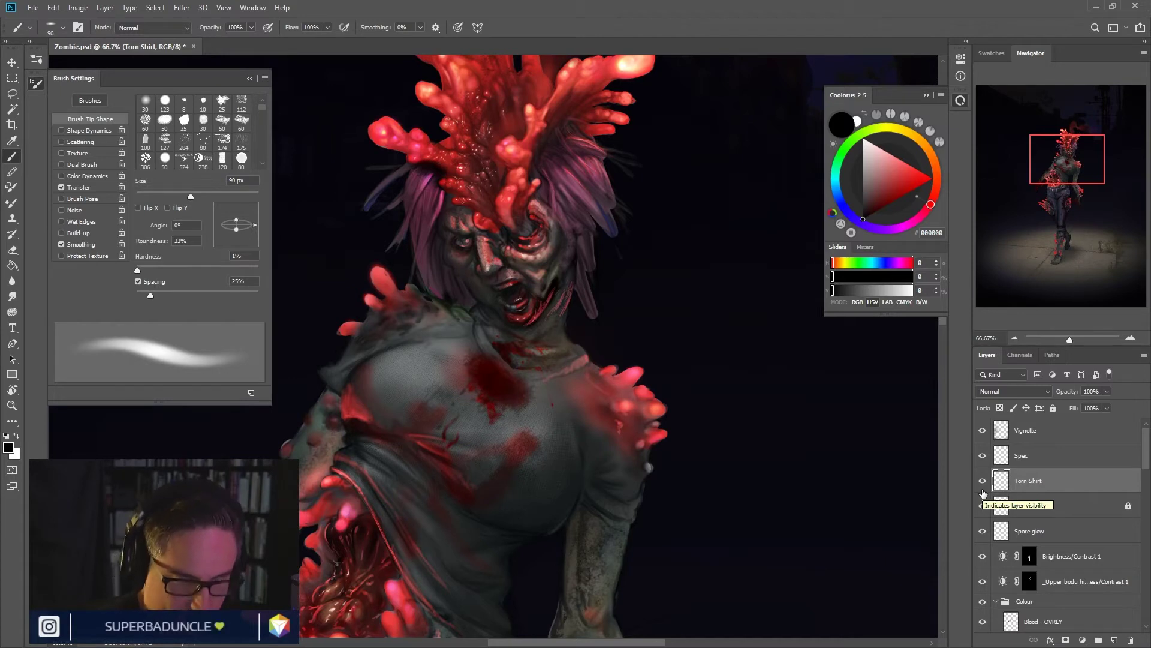
Step: On the Spore glow layer, paint thin torn-edge lines around the shoulder growths with a 7 px brush in sampled red DC4546
{"action": "key", "text": "bracketleft"}
{"action": "key", "text": "bracketleft"}
{"action": "key", "text": "bracketleft"}
{"action": "key", "text": "bracketleft"}
{"action": "key", "text": "bracketleft"}
{"action": "key", "text": "bracketleft"}
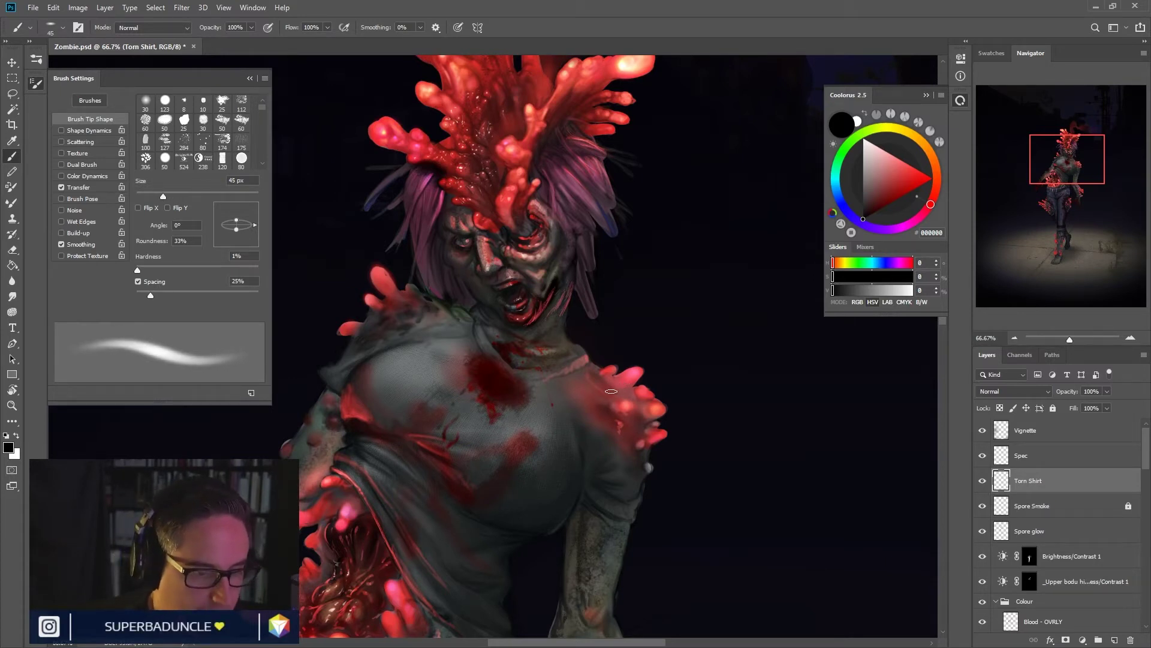
{"action": "key", "text": "bracketleft"}
{"action": "key", "text": "bracketleft"}
{"action": "key", "text": "bracketleft"}
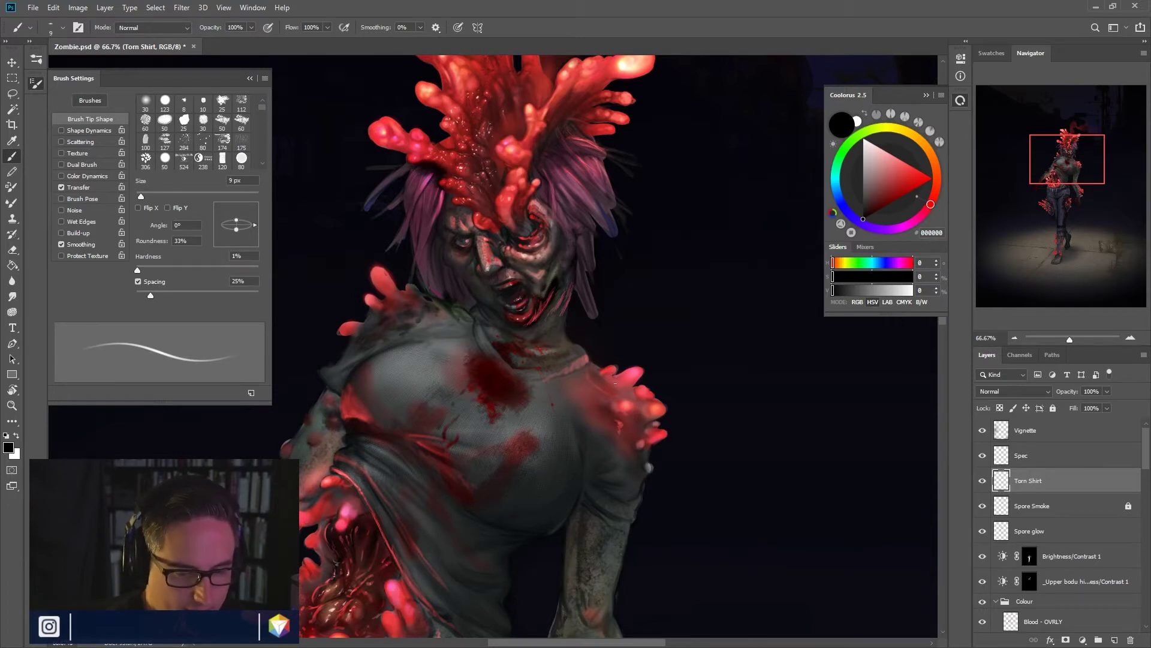
{"action": "key", "text": "alt+bracketleft"}
{"action": "key", "text": "alt+bracketleft"}
{"action": "key", "text": "bracketleft"}
{"action": "key", "text": "bracketleft"}
{"action": "left_click", "coordinate": [622, 407], "text": "alt"}
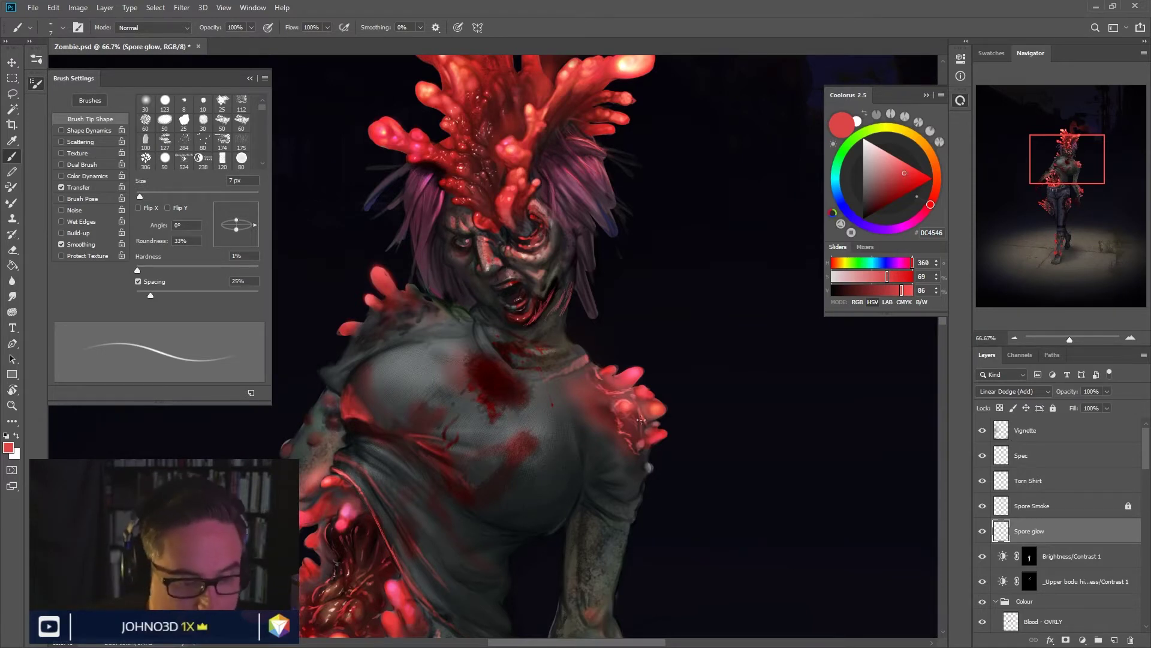
Step: Add red glow to the outer shoulder growths and tint the small pale spore below them with sampled dark red A22727
{"action": "mouse_move", "coordinate": [688, 438]}
{"action": "left_mouse_down"}
{"action": "mouse_move", "coordinate": [708, 438]}
{"action": "mouse_move", "coordinate": [674, 436]}
{"action": "left_mouse_up"}
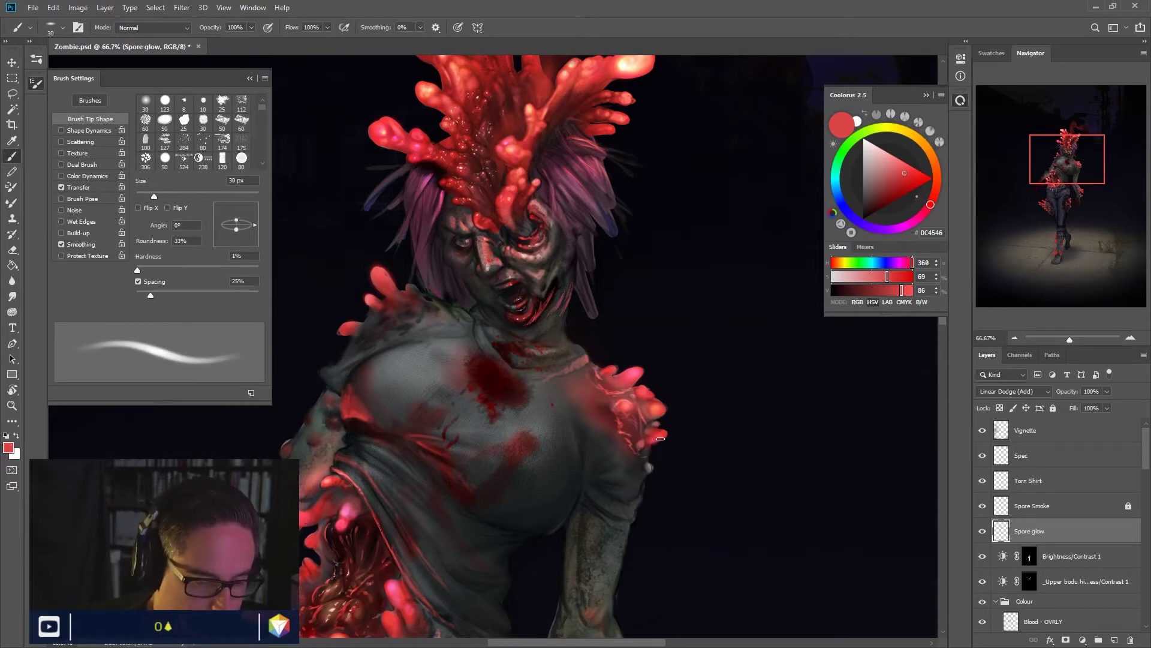
{"action": "left_click", "coordinate": [651, 465], "text": "alt"}
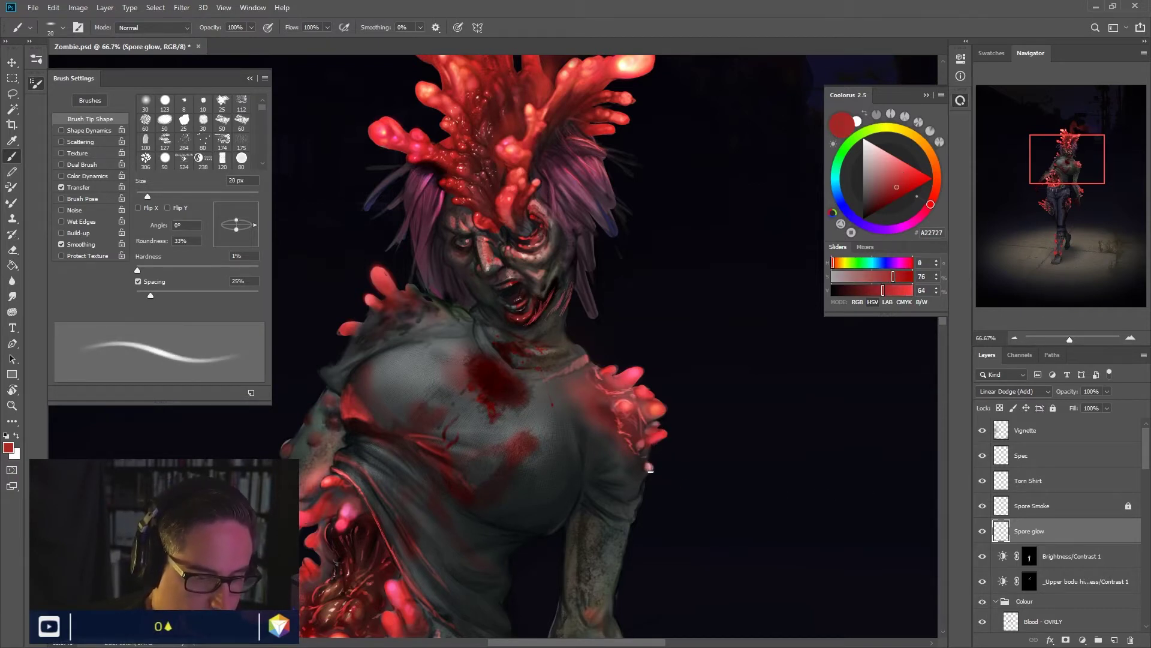
{"action": "key", "text": "bracketleft"}
{"action": "key", "text": "bracketleft"}
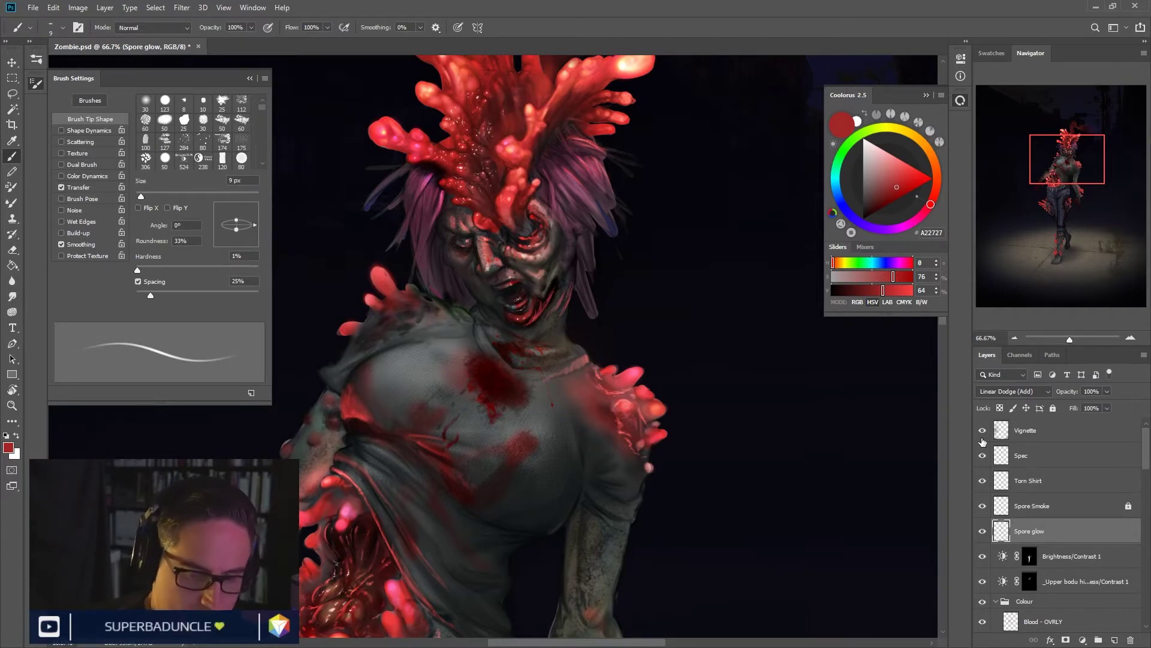
{"action": "key", "text": "bracketleft"}
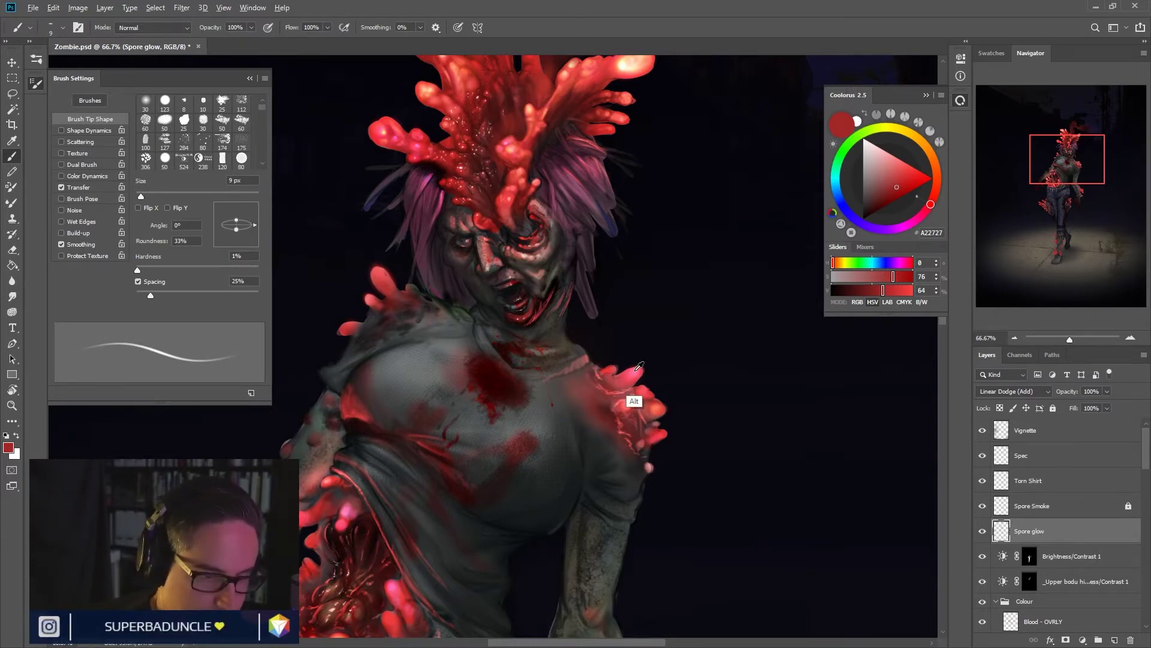
Step: On the Torn Shirt layer, darken the torn cloth edges around the right-hand shoulder growths with sampled 542323, 08070F and 2D0100 at 10 px
{"action": "left_click", "coordinate": [633, 407], "text": "alt"}
{"action": "key", "text": "bracketleft"}
{"action": "left_click", "coordinate": [1051, 478]}
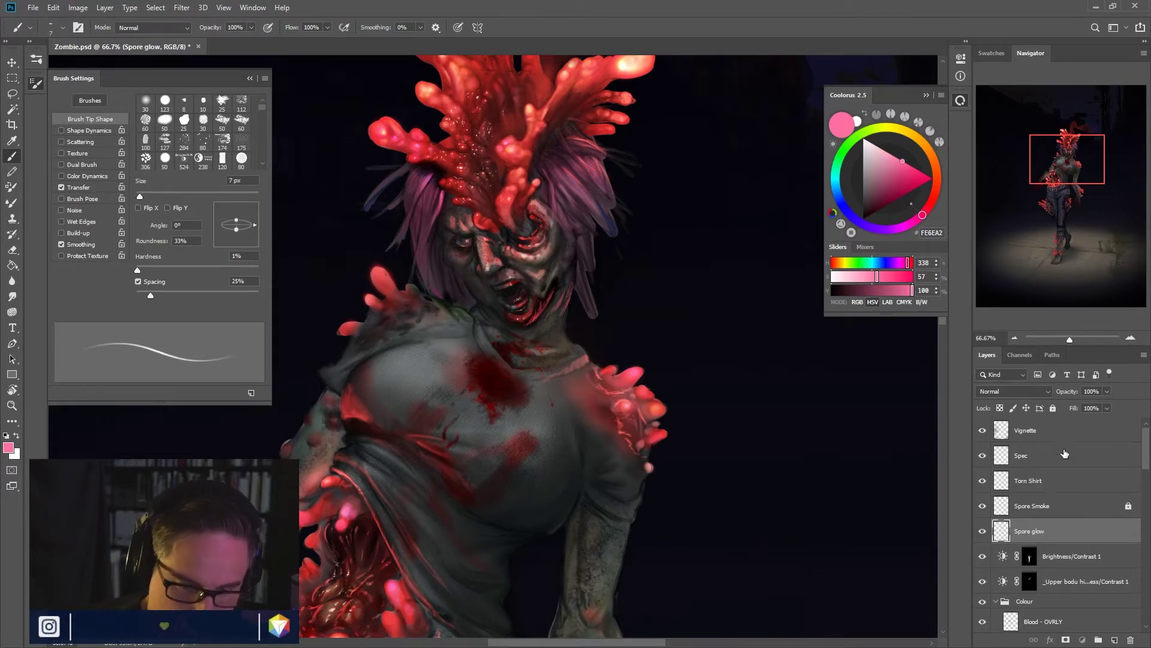
{"action": "mouse_move", "coordinate": [624, 430]}
{"action": "left_mouse_down"}
{"action": "mouse_move", "coordinate": [636, 429]}
{"action": "mouse_move", "coordinate": [612, 401]}
{"action": "left_mouse_up"}
{"action": "left_click", "coordinate": [520, 505], "text": "alt"}
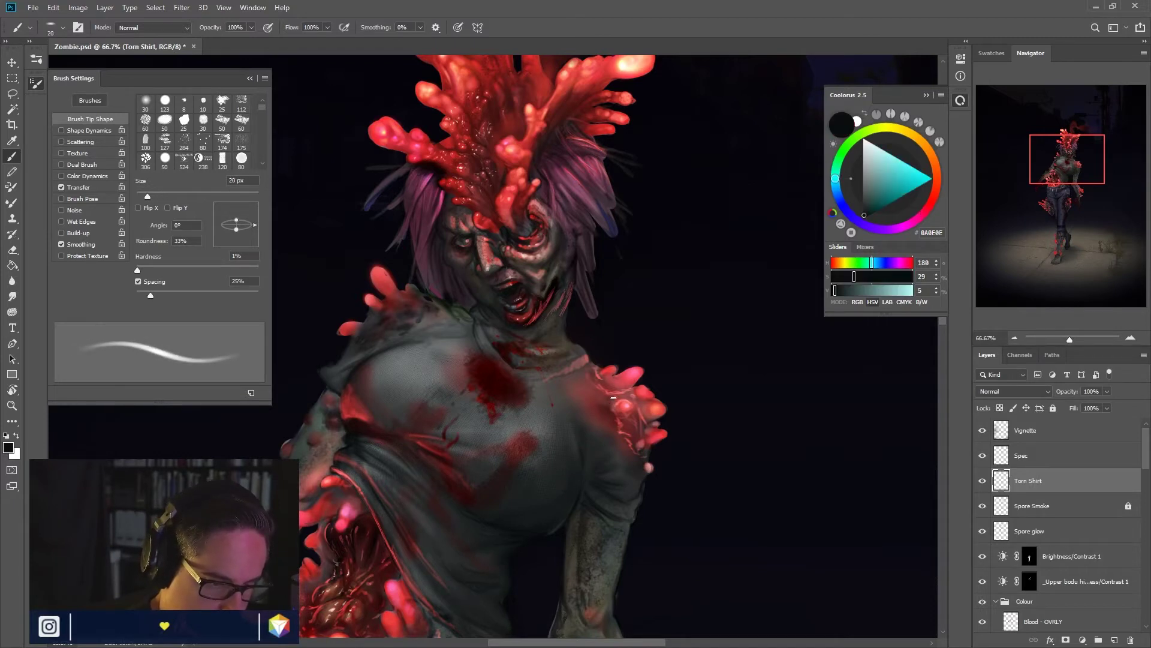
{"action": "left_click", "coordinate": [601, 398], "text": "alt"}
{"action": "key", "text": "bracketleft"}
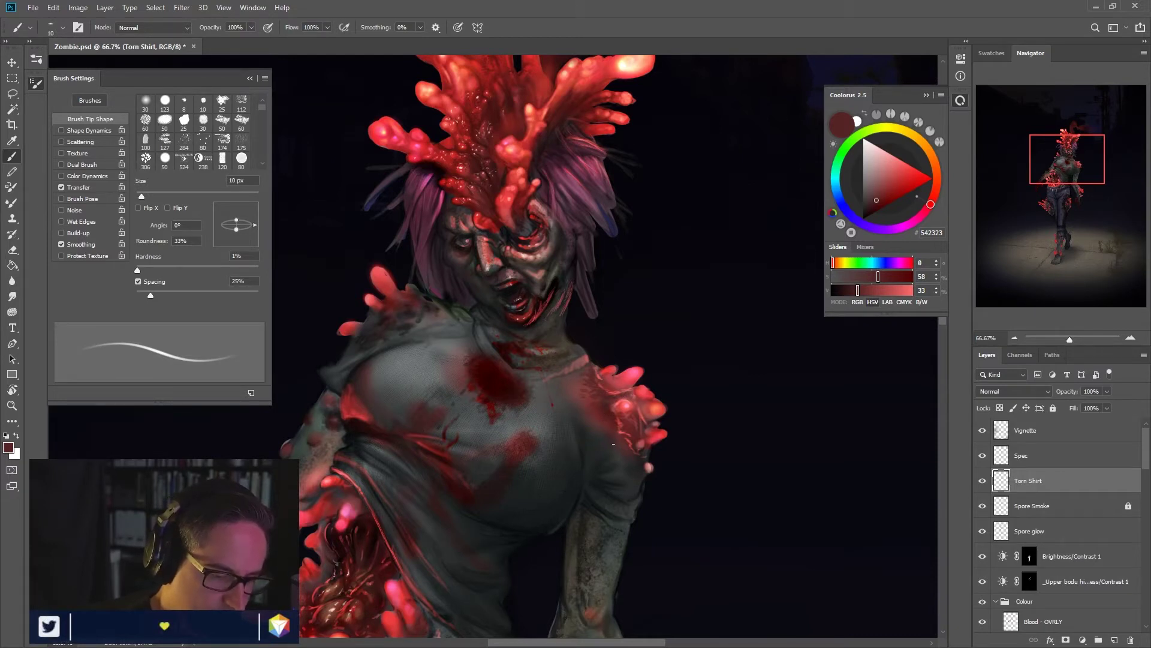
{"action": "left_click", "coordinate": [690, 379], "text": "alt"}
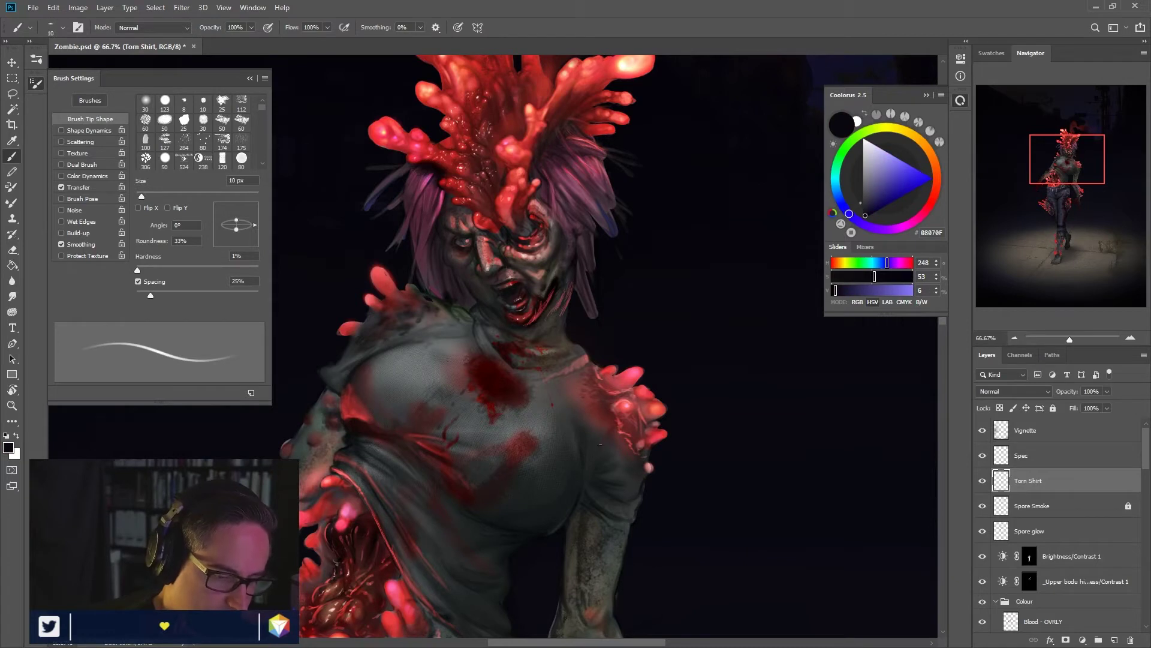
{"action": "left_click", "coordinate": [491, 376], "text": "alt"}
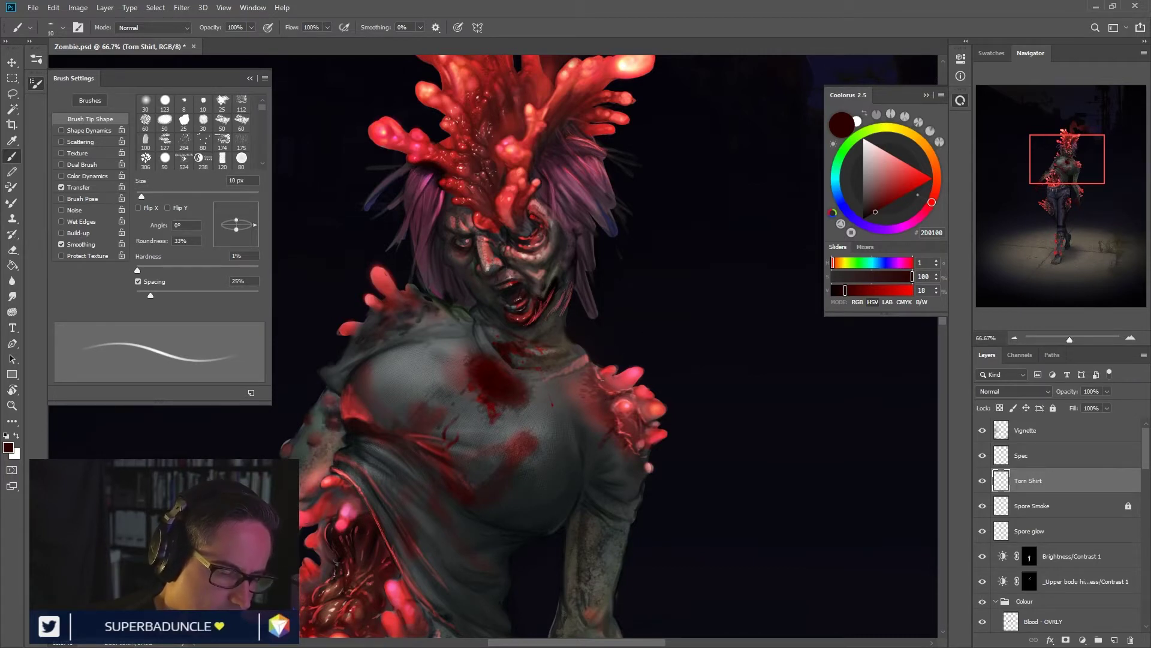
Step: Paint fine lighter edges and highlights on the right-hand shoulder growths with sampled 85565A at 8 px, DB4B52 at 7 px and pink FF9ED3
{"action": "left_click", "coordinate": [600, 365], "text": "alt"}
{"action": "key", "text": "bracketleft"}
{"action": "key", "text": "bracketleft"}
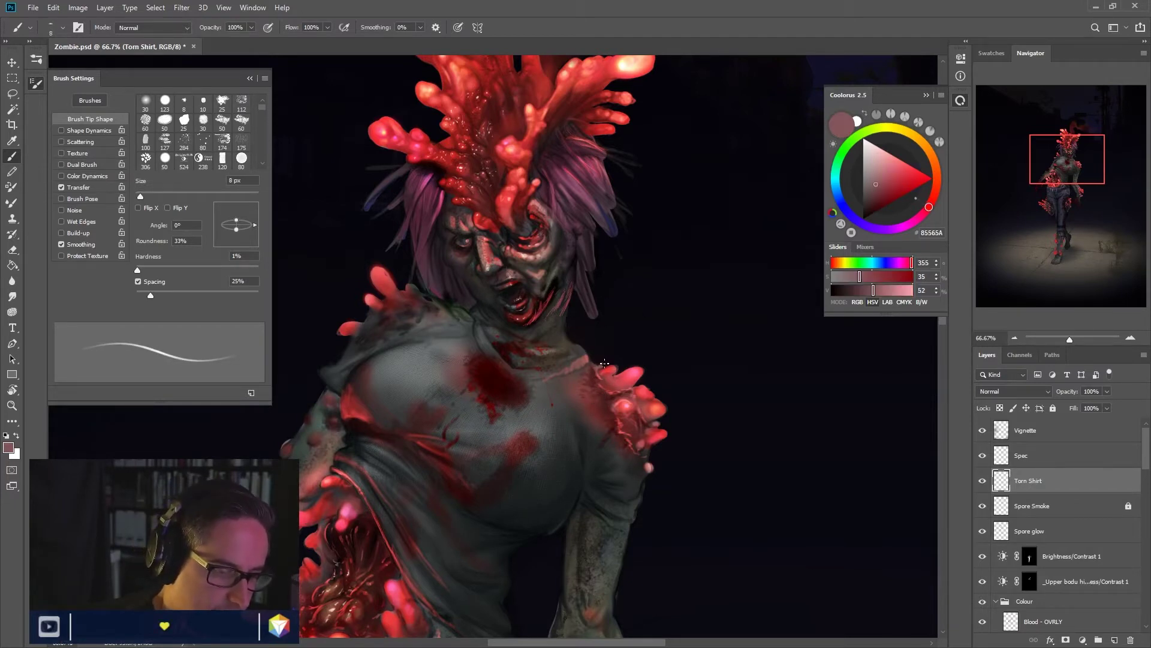
{"action": "left_click", "coordinate": [616, 367], "text": "alt"}
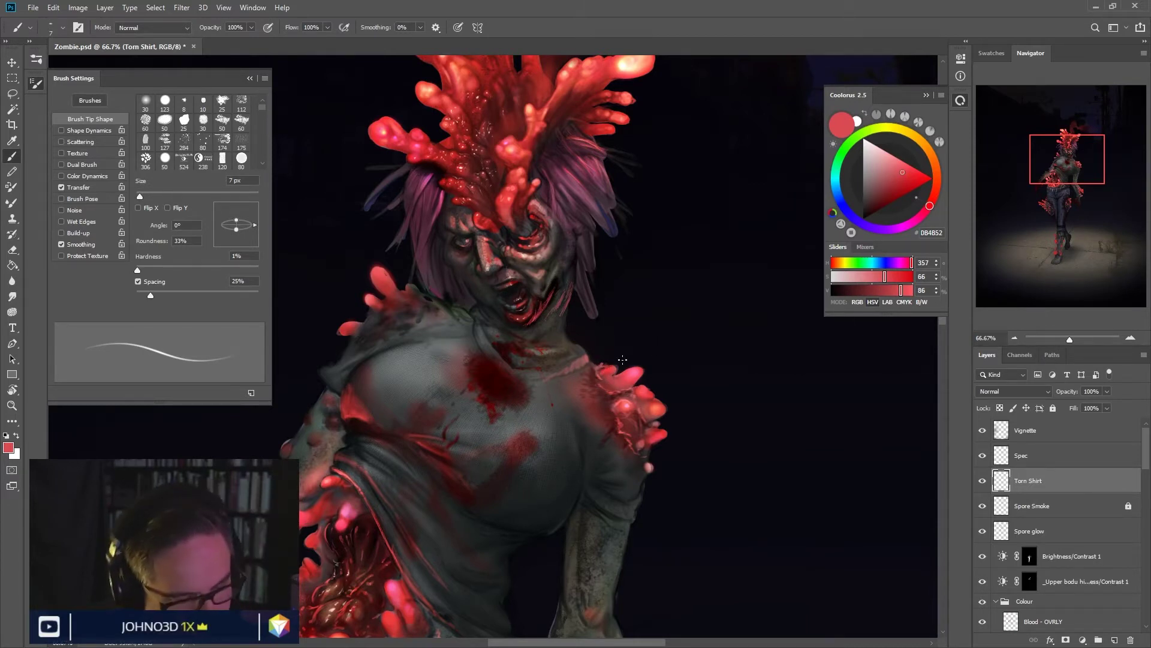
{"action": "left_click_drag", "start_coordinate": [654, 400], "coordinate": [632, 398]}
{"action": "left_click", "coordinate": [629, 402], "text": "alt"}
{"action": "key", "text": "bracketleft"}
{"action": "key", "text": "bracketleft"}
{"action": "key", "text": "bracketleft"}
{"action": "key", "text": "bracketleft"}
{"action": "key", "text": "bracketleft"}
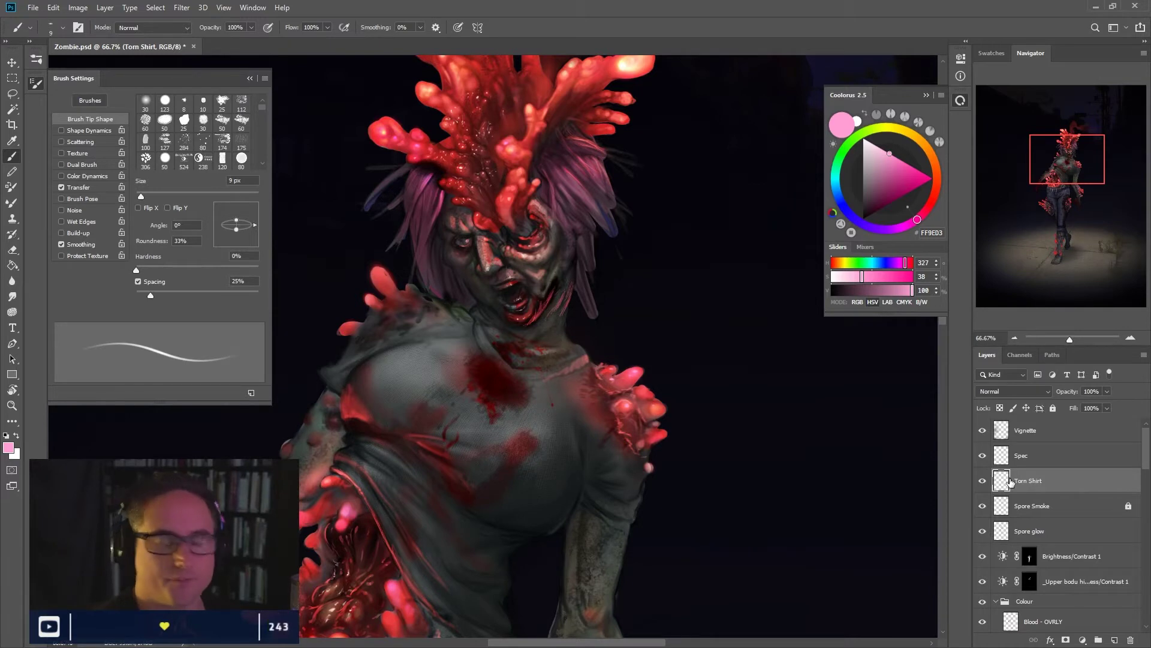
Step: On the Spore glow layer, tint the left-hand shoulder growths at 9 px with red DA2B2D at 80% saturation and sampled A01E1D
{"action": "left_click_drag", "start_coordinate": [537, 406], "coordinate": [575, 460]}
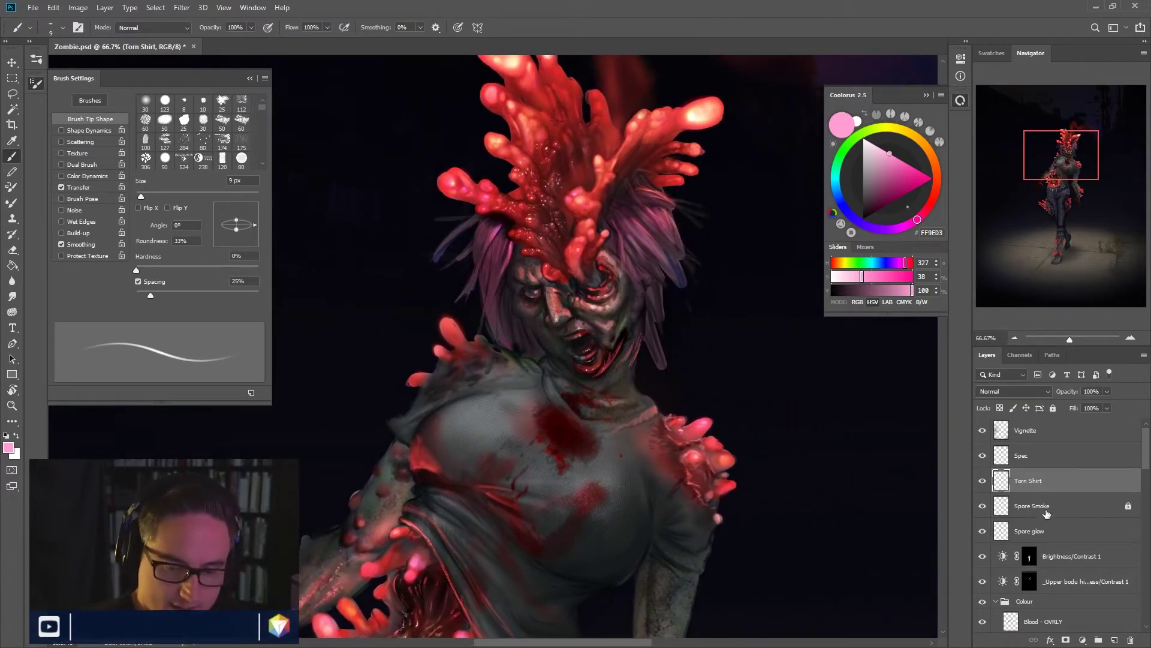
{"action": "left_click", "coordinate": [1042, 533]}
{"action": "left_click", "coordinate": [444, 327], "text": "alt"}
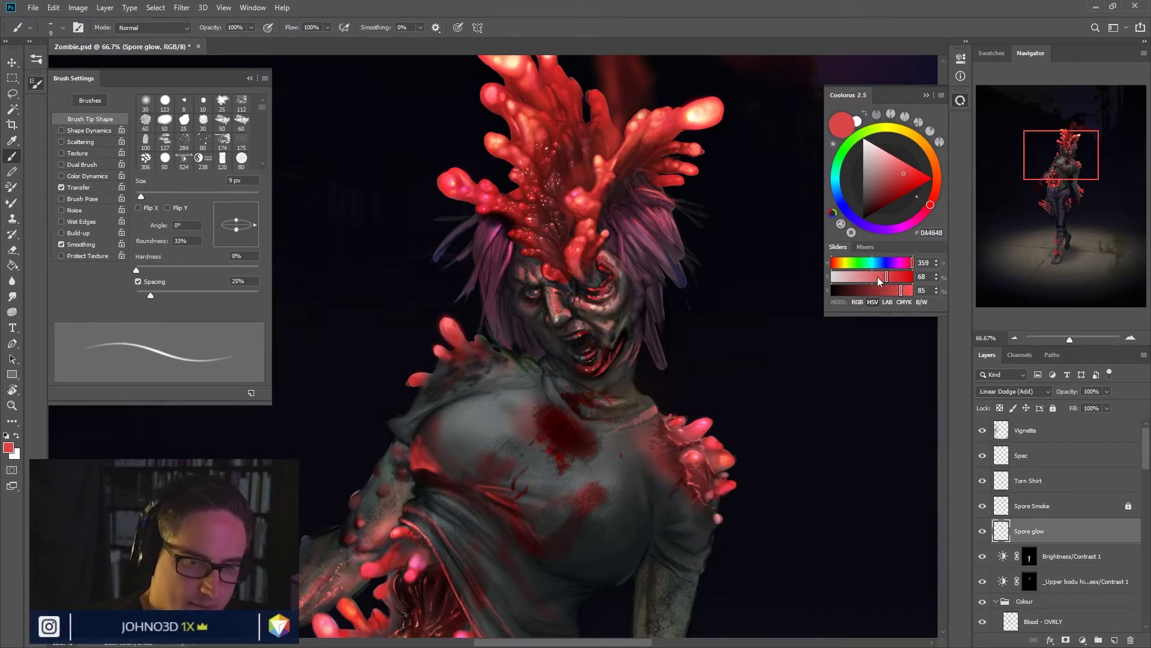
{"action": "left_click_drag", "start_coordinate": [894, 276], "coordinate": [897, 276]}
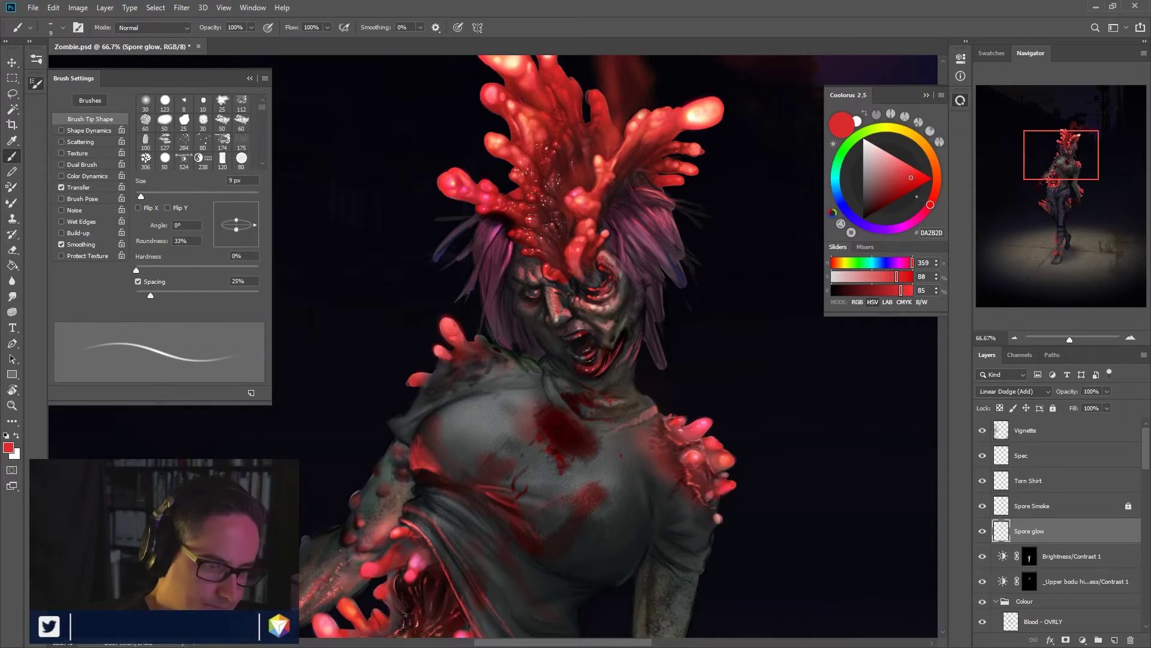
{"action": "left_click", "coordinate": [454, 333], "text": "alt"}
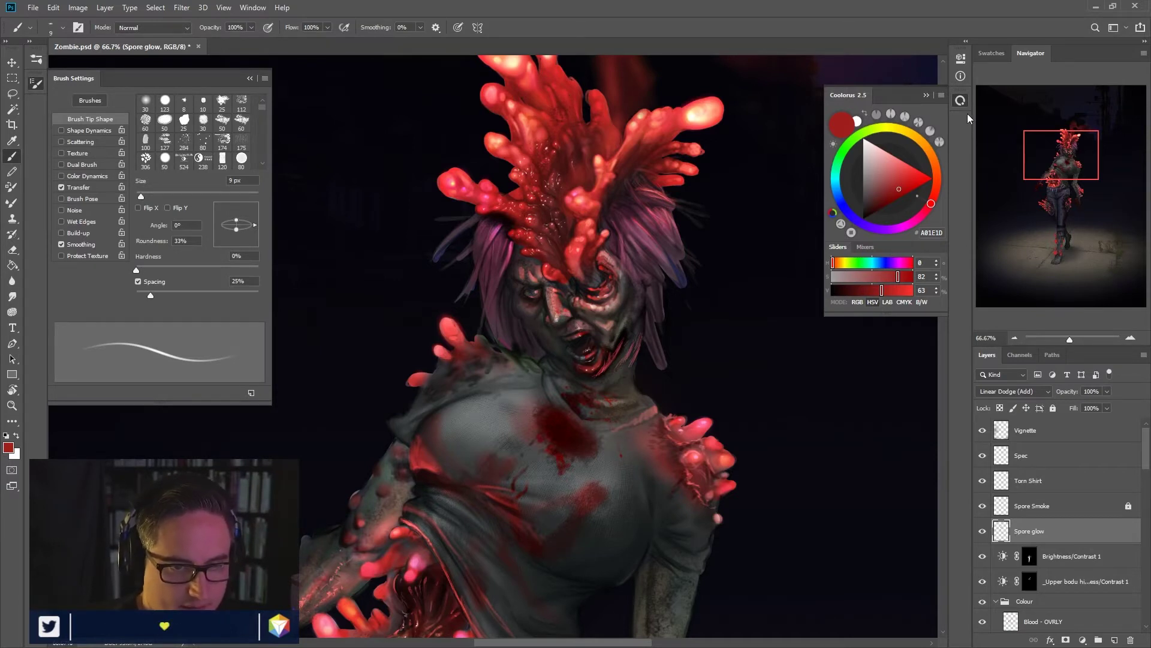
{"action": "left_click", "coordinate": [960, 100]}
{"action": "key", "text": "i"}
{"action": "left_click", "coordinate": [7, 447]}
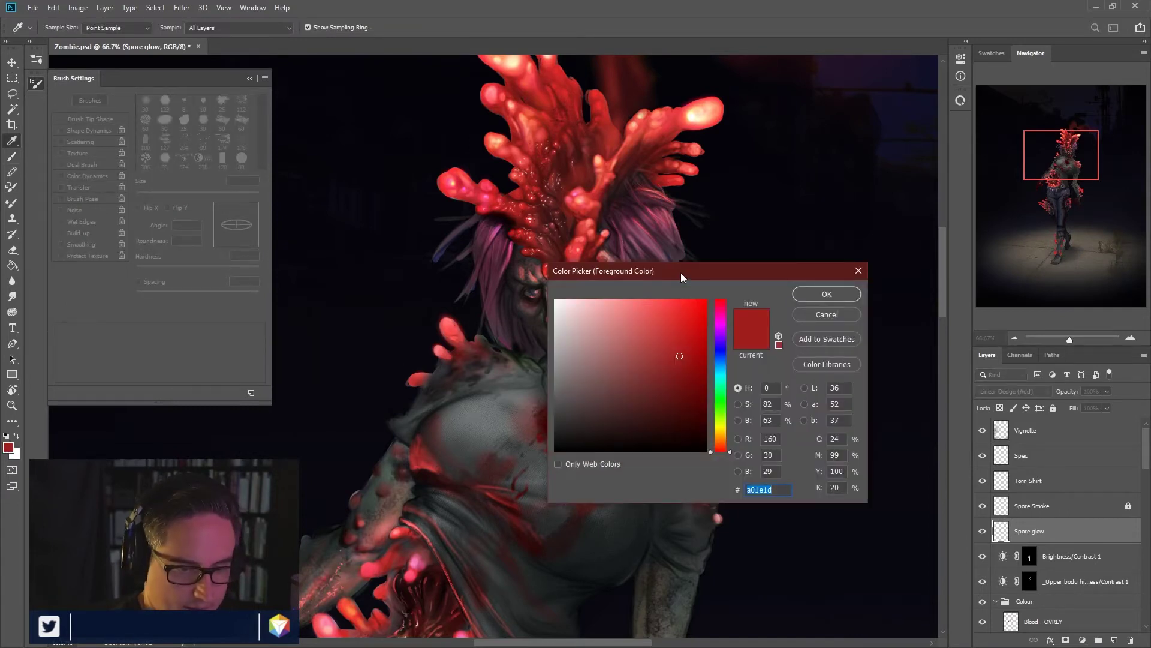
{"action": "left_click_drag", "start_coordinate": [688, 271], "coordinate": [738, 280]}
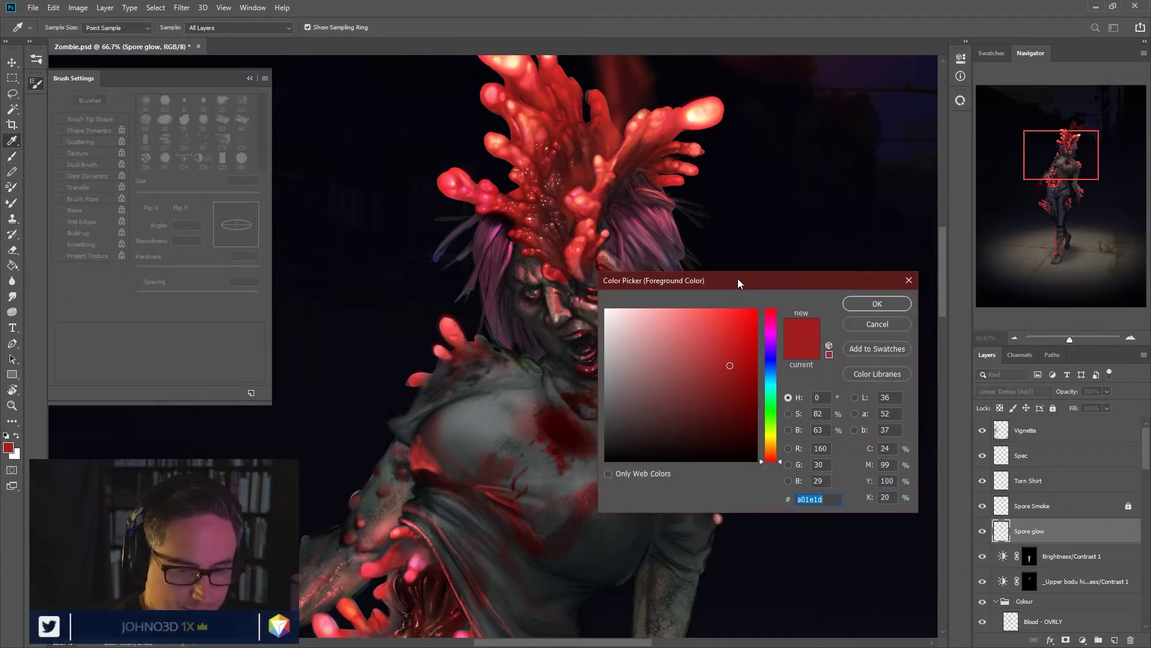
{"action": "left_click", "coordinate": [891, 325]}
{"action": "key", "text": "b"}
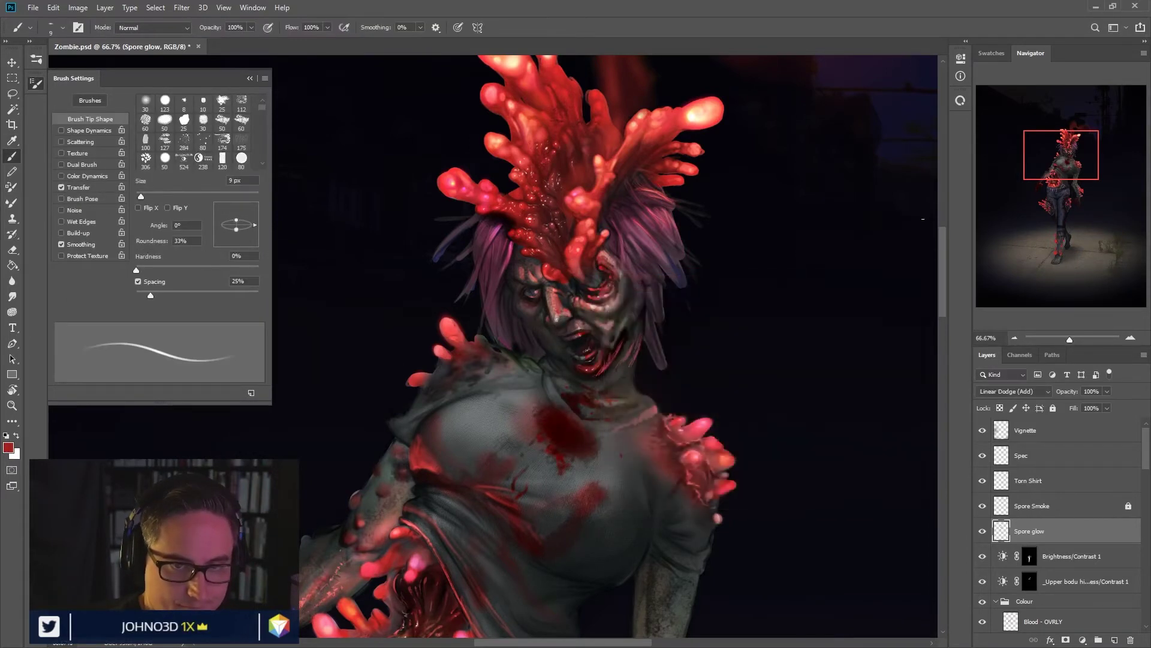
Step: Show the colour swatches and mix a dark orange-red foreground colour at about hue 13°, starting from C94850 sampled on the right-hand shoulder growths
{"action": "left_click", "coordinate": [995, 55]}
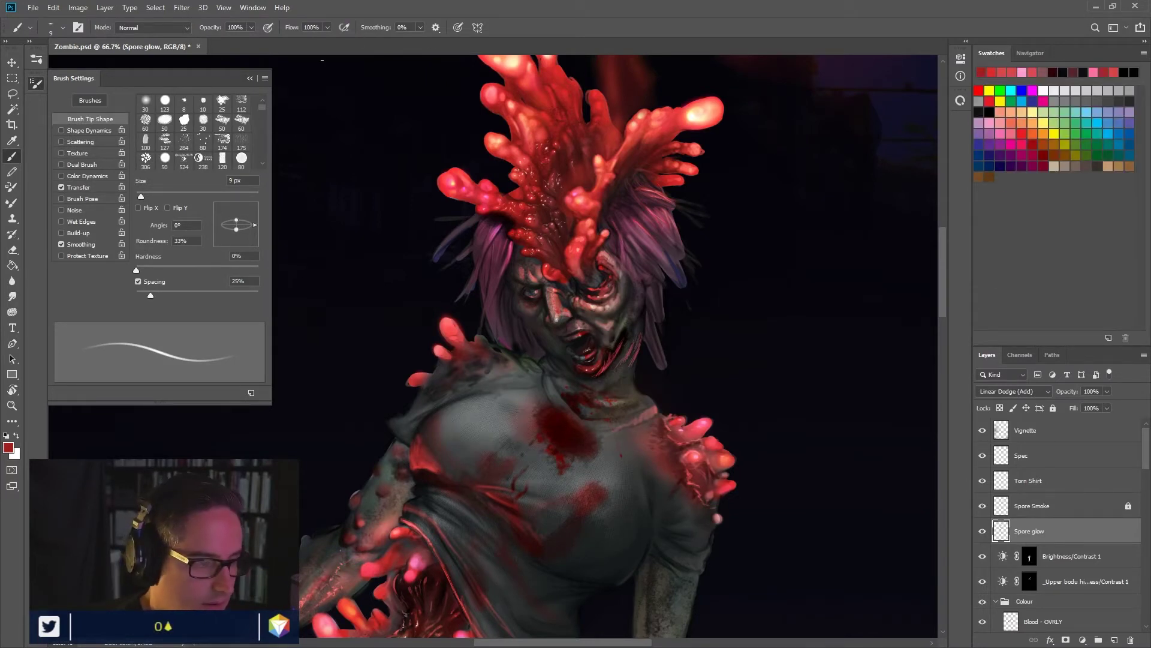
{"action": "key", "text": "i"}
{"action": "left_click", "coordinate": [8, 447]}
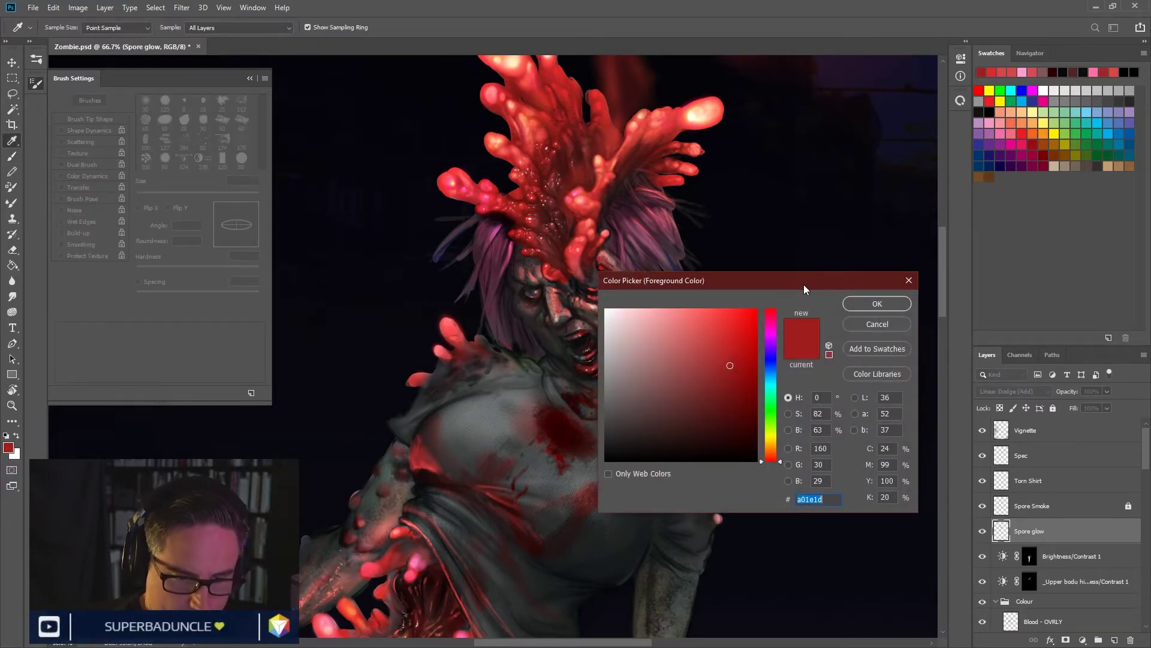
{"action": "left_click_drag", "start_coordinate": [804, 287], "coordinate": [956, 204]}
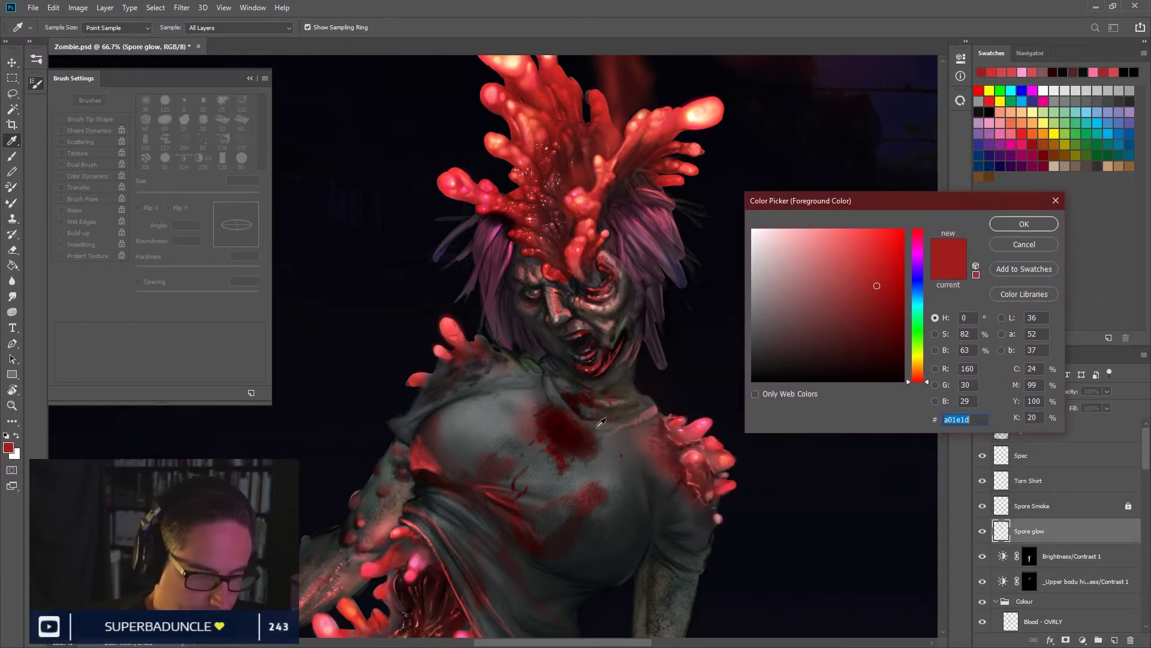
{"action": "left_click", "coordinate": [702, 432]}
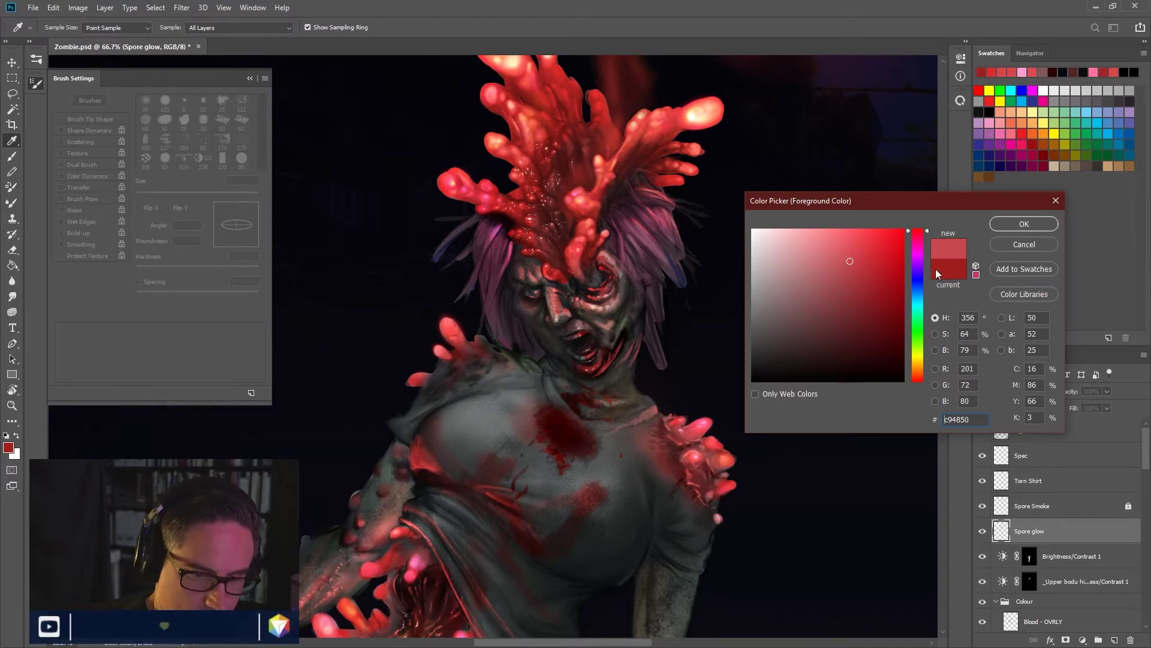
{"action": "left_click_drag", "start_coordinate": [921, 258], "coordinate": [918, 376]}
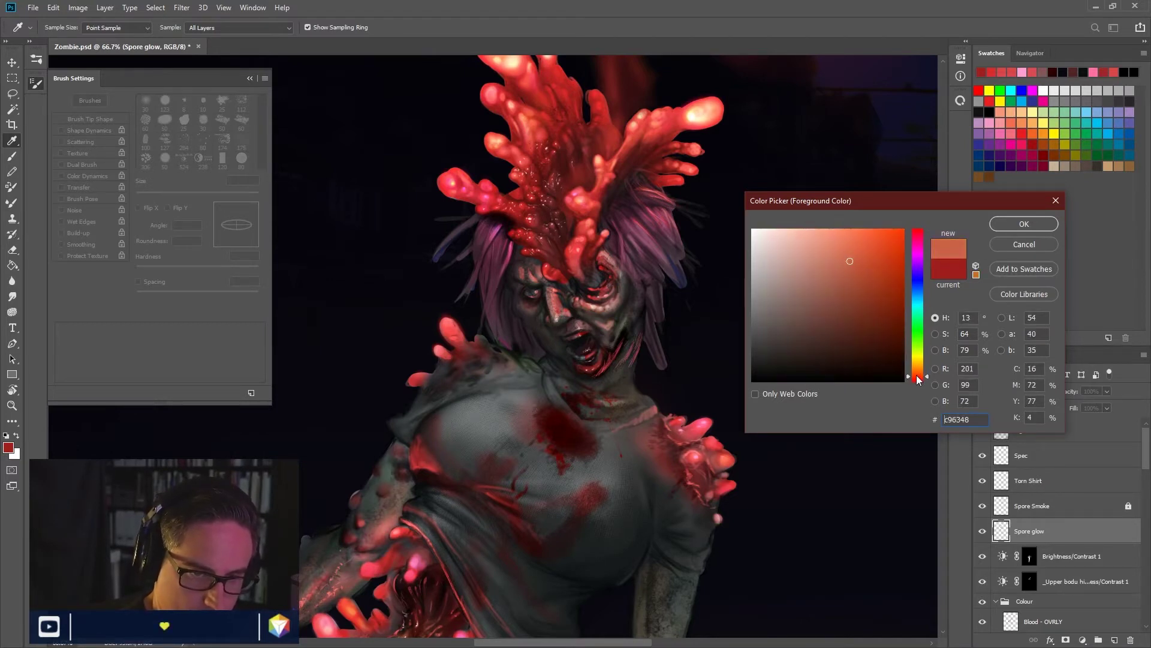
{"action": "mouse_move", "coordinate": [861, 283]}
{"action": "left_mouse_down"}
{"action": "mouse_move", "coordinate": [850, 303]}
{"action": "mouse_move", "coordinate": [876, 316]}
{"action": "mouse_move", "coordinate": [887, 287]}
{"action": "left_mouse_up"}
{"action": "left_click", "coordinate": [1024, 223]}
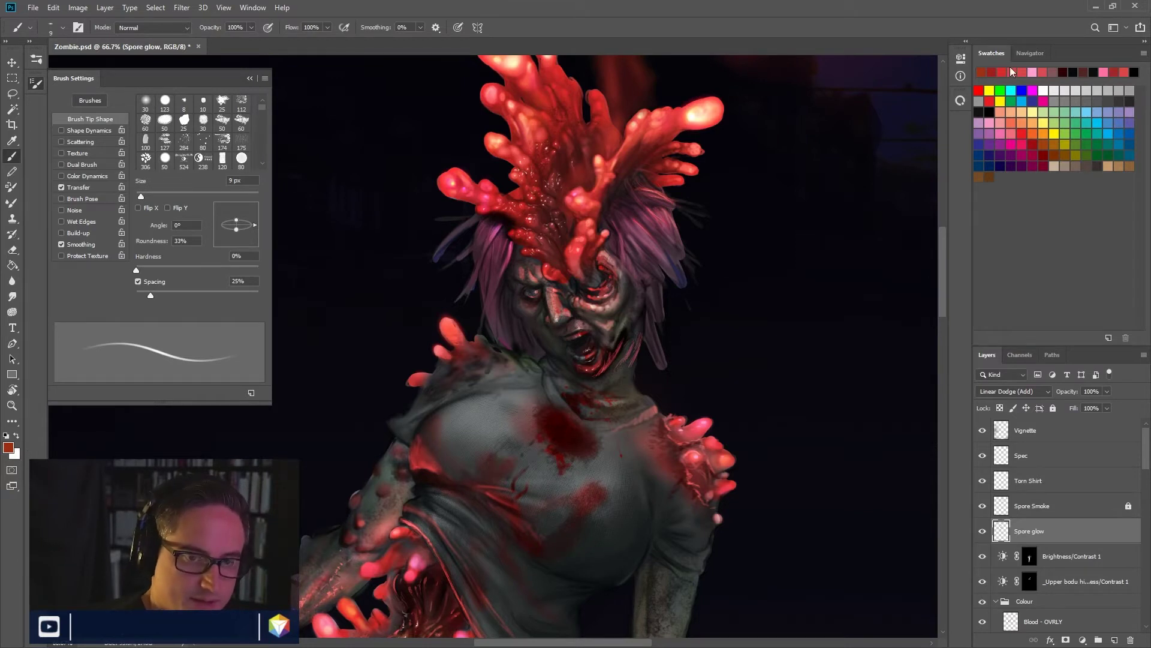
Step: Tint the small outer growths on the left-hand shoulder with the bright pink-red swatch and compare them with the torso growths
{"action": "left_click", "coordinate": [1023, 136]}
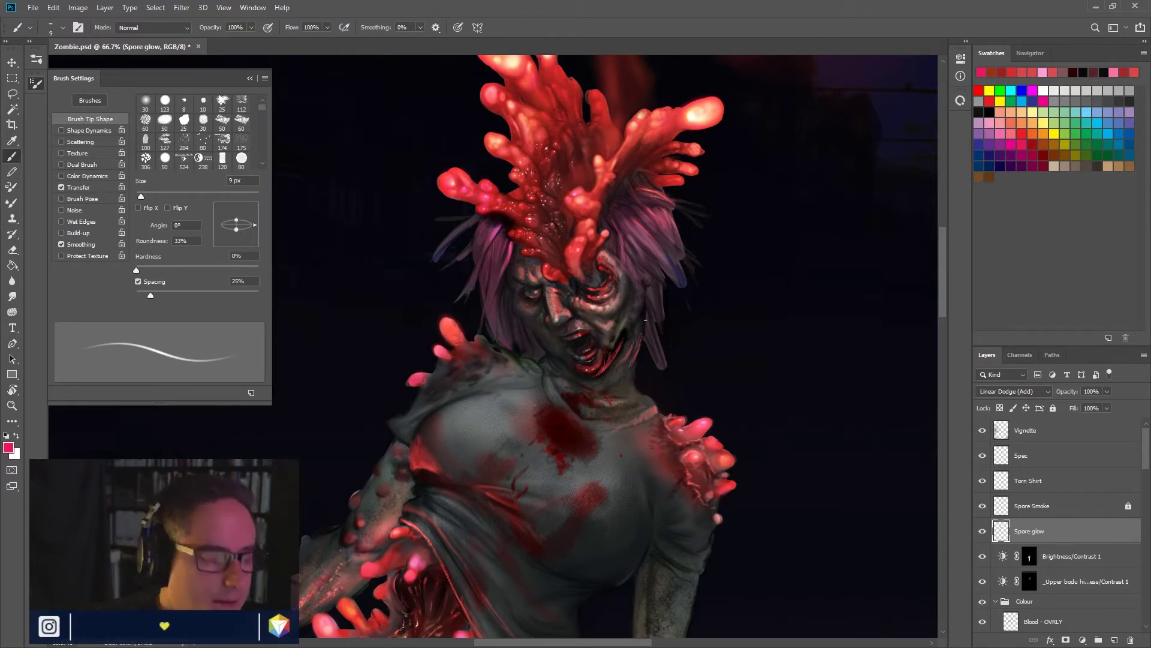
{"action": "left_click_drag", "start_coordinate": [491, 496], "coordinate": [560, 355]}
{"action": "left_click_drag", "start_coordinate": [439, 524], "coordinate": [420, 463]}
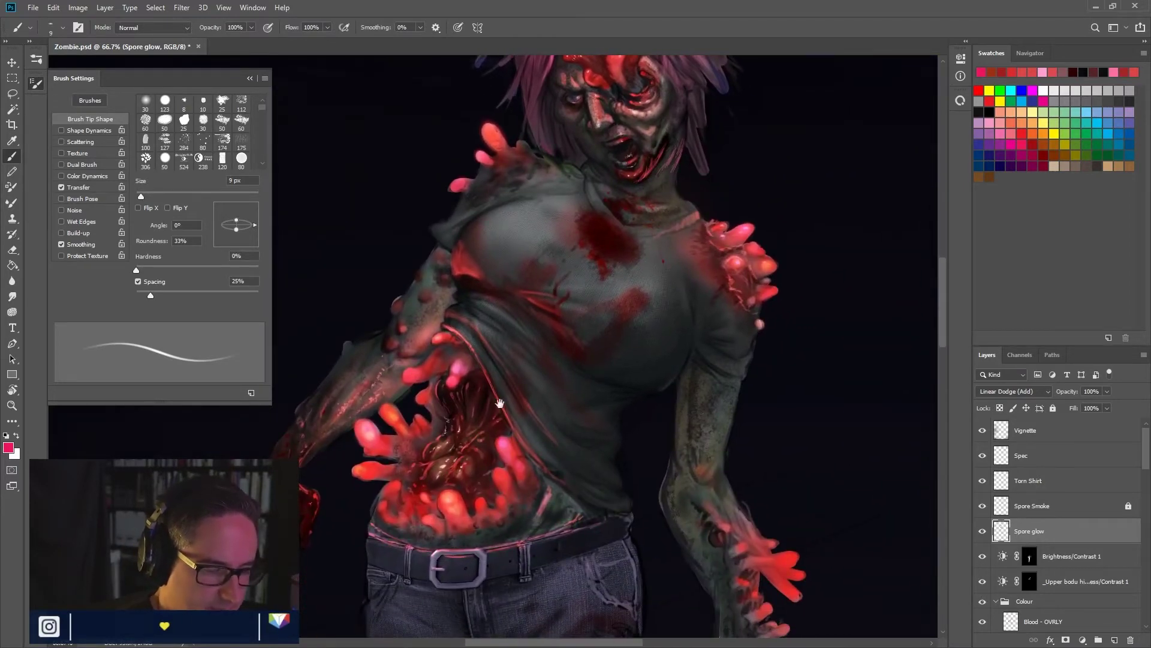
{"action": "left_click_drag", "start_coordinate": [599, 271], "coordinate": [570, 423]}
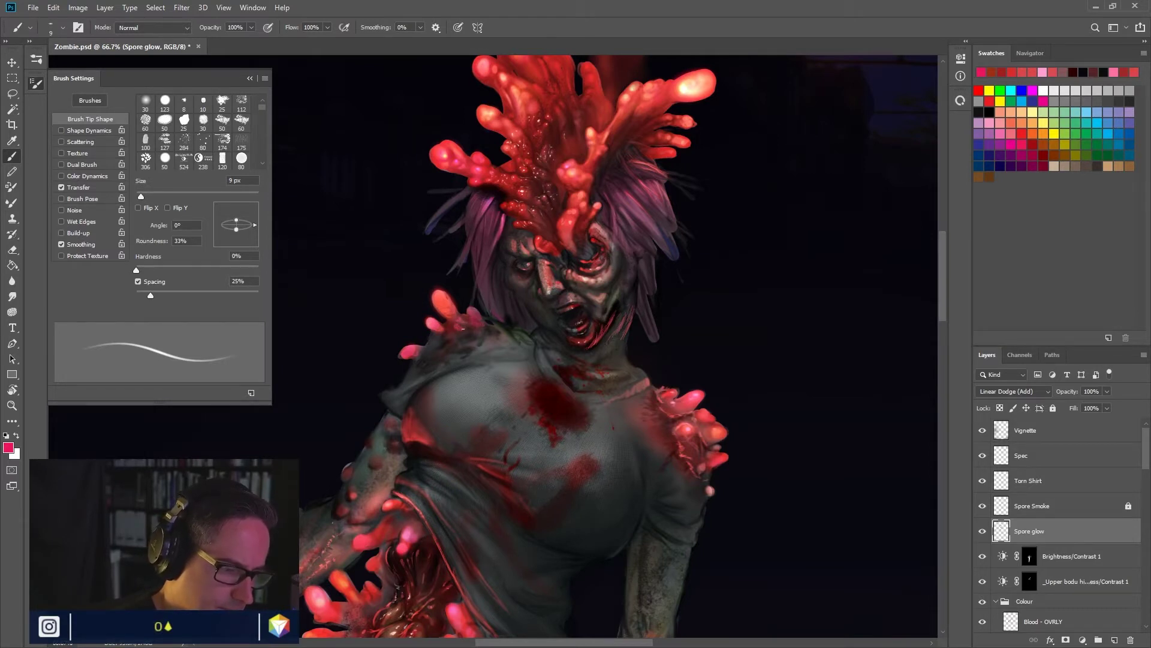
Step: Paint a cluster of small growths on the left-hand shoulder at 9 px in sampled dark red, with orange, pink and red glow
{"action": "left_click", "coordinate": [551, 248], "text": "alt"}
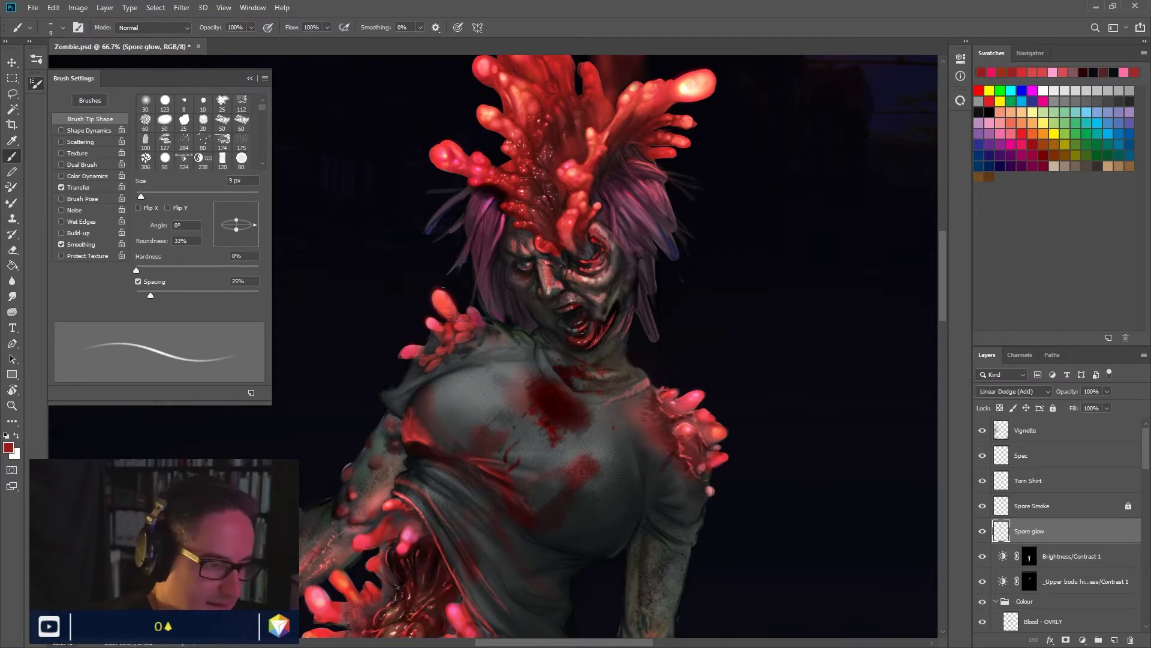
{"action": "left_click", "coordinate": [438, 300], "text": "alt"}
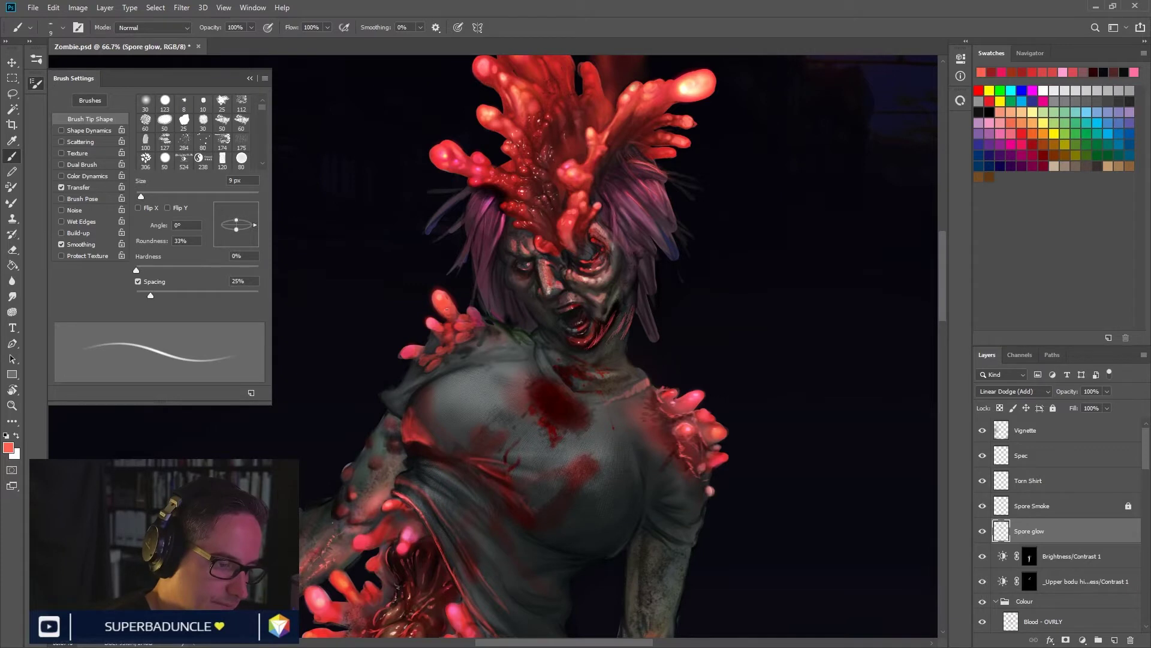
{"action": "left_click", "coordinate": [433, 322], "text": "alt"}
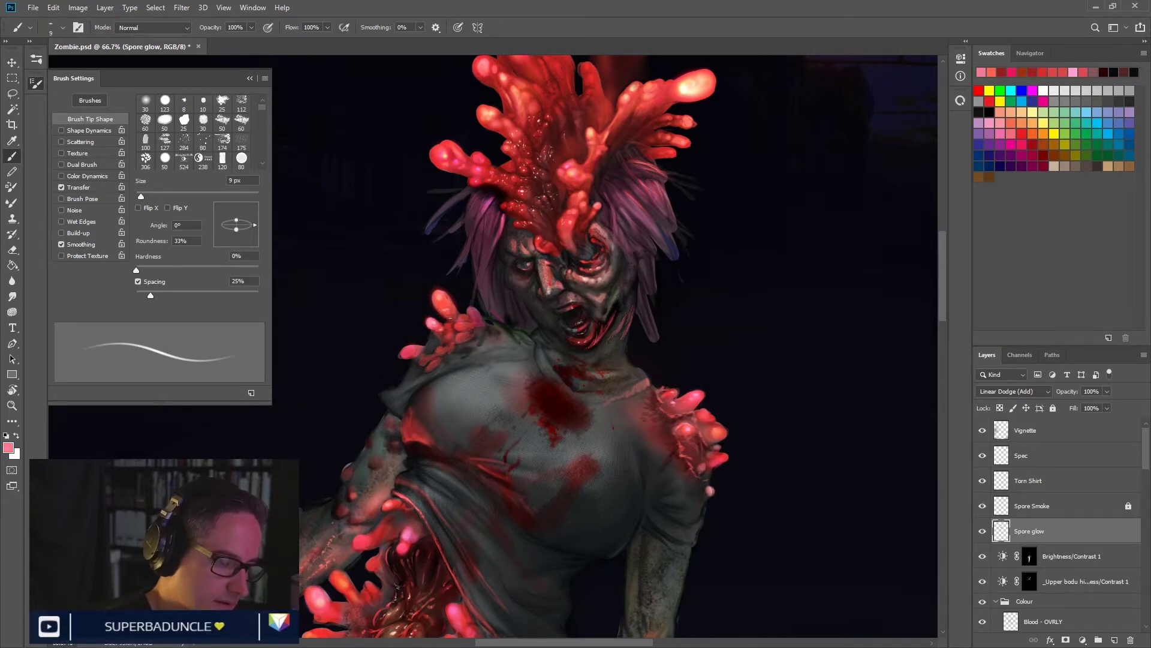
{"action": "left_click", "coordinate": [459, 325], "text": "alt"}
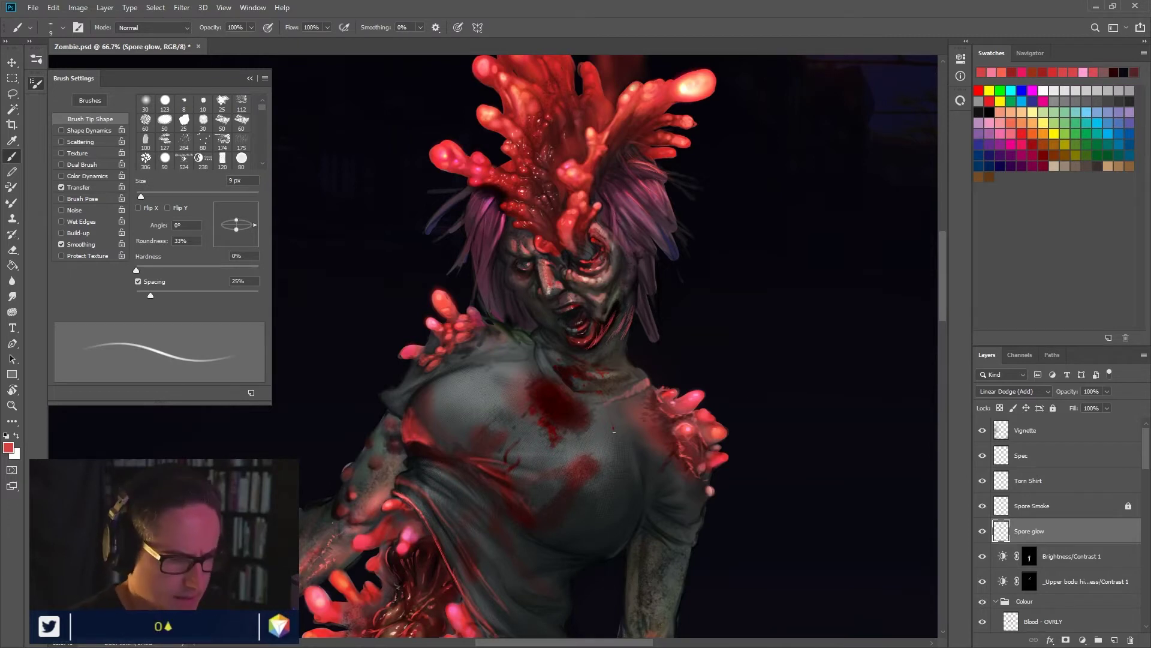
Step: Add fine salmon highlights to the left-hand shoulder growths with a 3 px brush and extend the cluster toward the neck in sampled red
{"action": "left_click", "coordinate": [440, 324], "text": "alt"}
{"action": "key", "text": "bracketleft"}
{"action": "key", "text": "bracketleft"}
{"action": "key", "text": "bracketleft"}
{"action": "key", "text": "bracketleft"}
{"action": "key", "text": "bracketleft"}
{"action": "key", "text": "bracketleft"}
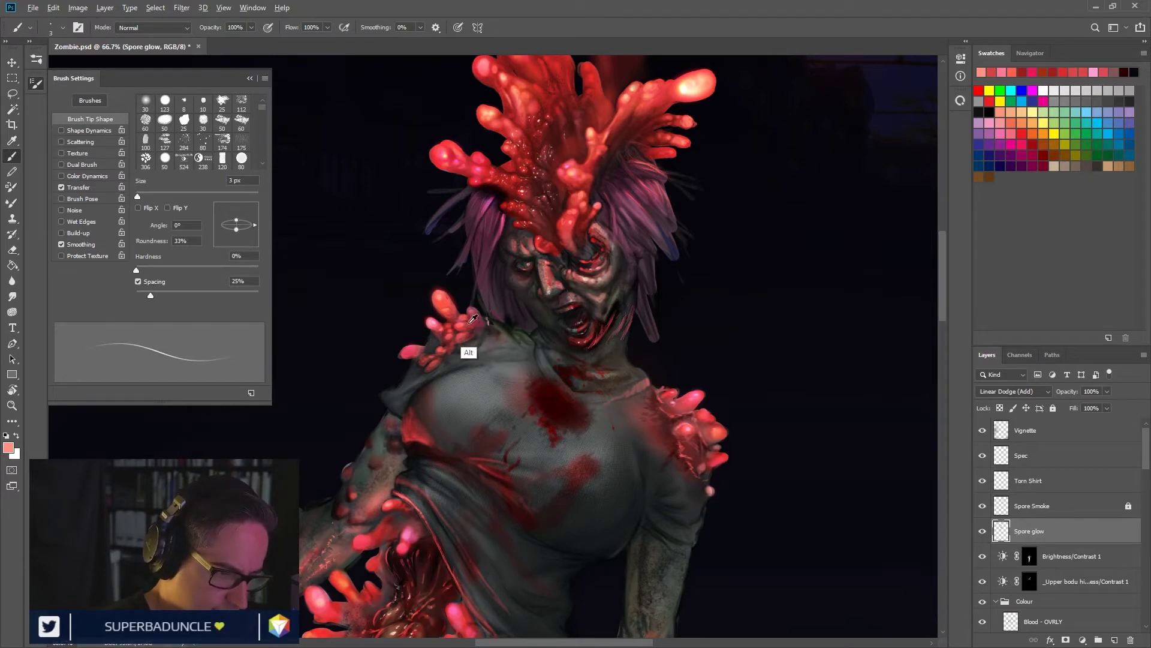
{"action": "left_click", "coordinate": [545, 248], "text": "alt"}
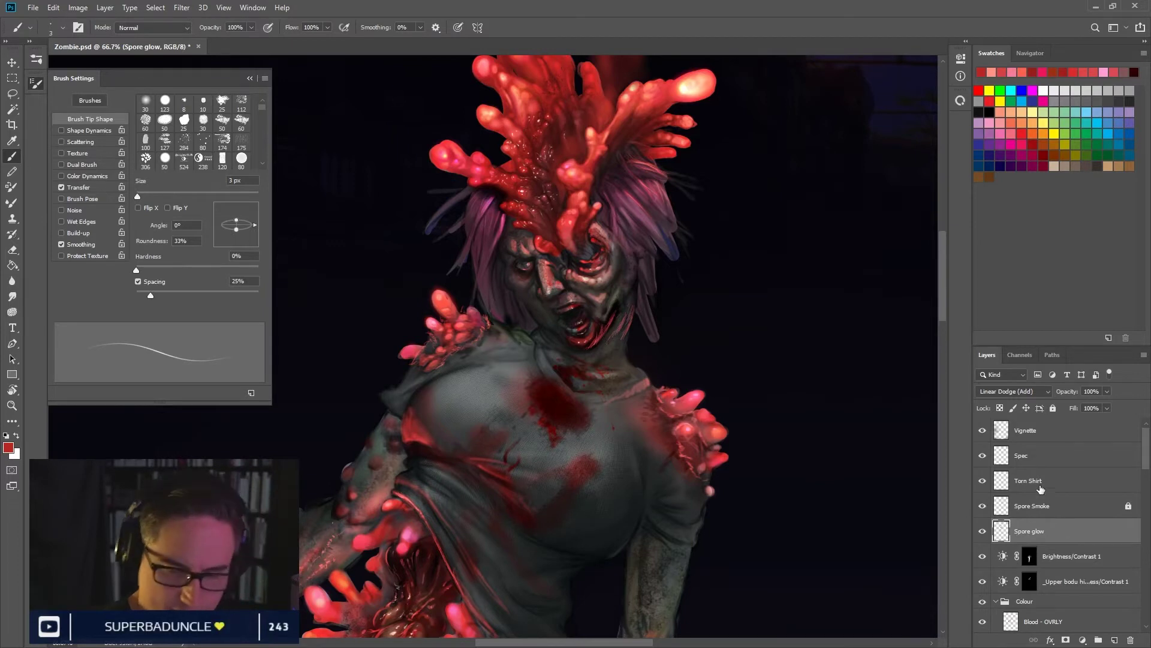
Step: On the Torn Shirt layer, paint dark shading around the left-hand shoulder growths in sampled near-black, reducing the brush to 20 px and 10 px
{"action": "key", "text": "alt+bracketright"}
{"action": "key", "text": "alt+bracketright"}
{"action": "left_click_drag", "start_coordinate": [670, 422], "coordinate": [668, 425]}
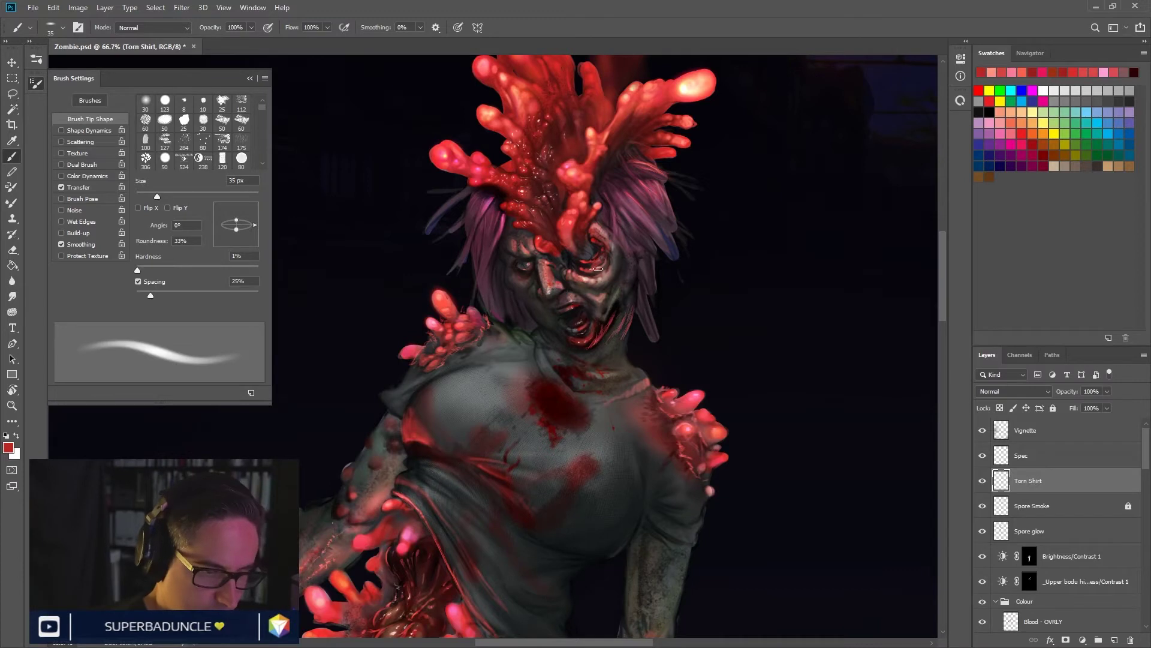
{"action": "key", "text": "alt"}
{"action": "left_click", "coordinate": [581, 258], "text": "alt"}
{"action": "key", "text": "bracketleft"}
{"action": "key", "text": "bracketleft"}
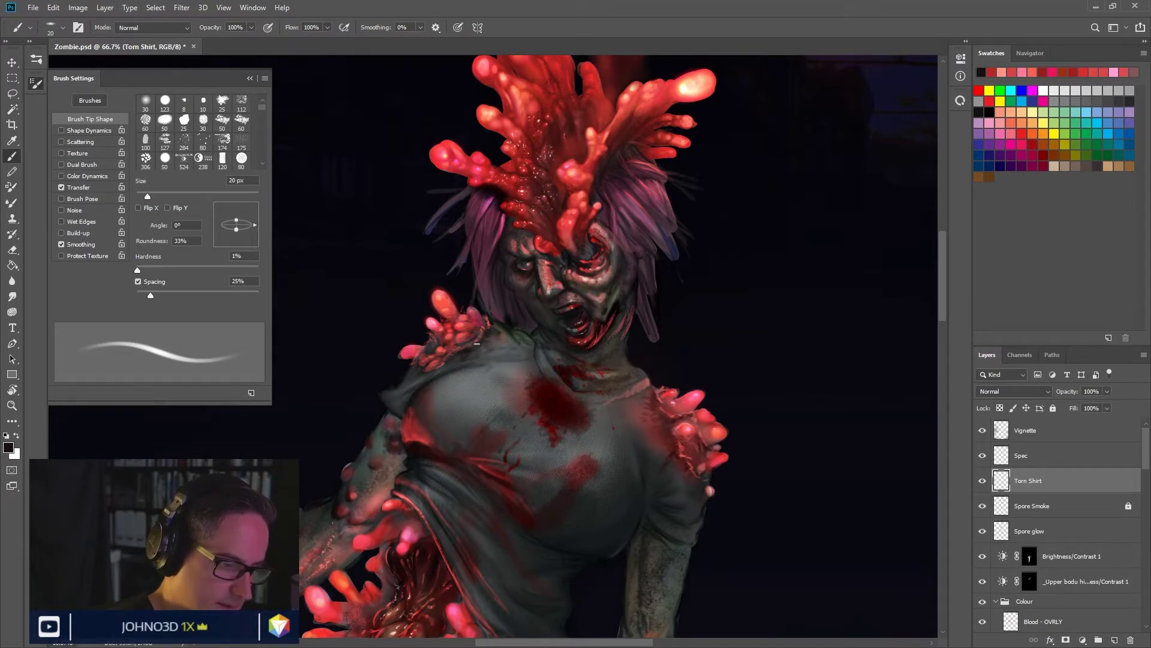
{"action": "key", "text": "bracketleft"}
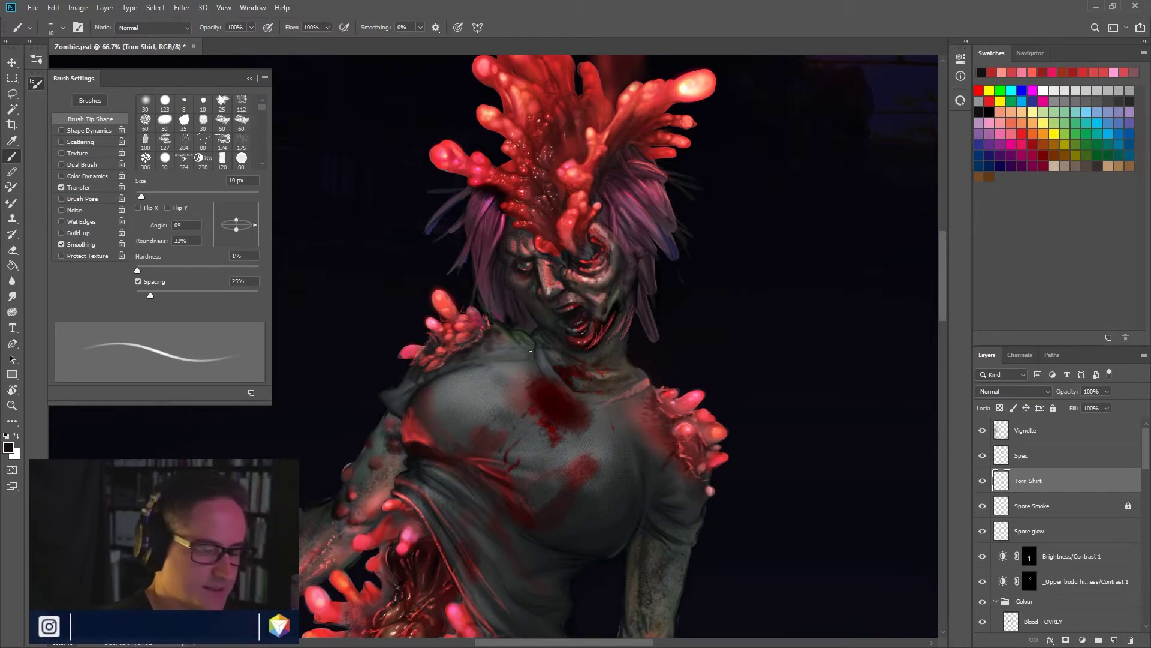
Step: On the Spore glow layer, blend dark reds sampled from the left-hand shoulder growths into the cluster with a 10 px brush
{"action": "left_click", "coordinate": [1055, 536]}
{"action": "left_click", "coordinate": [458, 337], "text": "alt"}
{"action": "left_click_drag", "start_coordinate": [462, 337], "coordinate": [471, 337]}
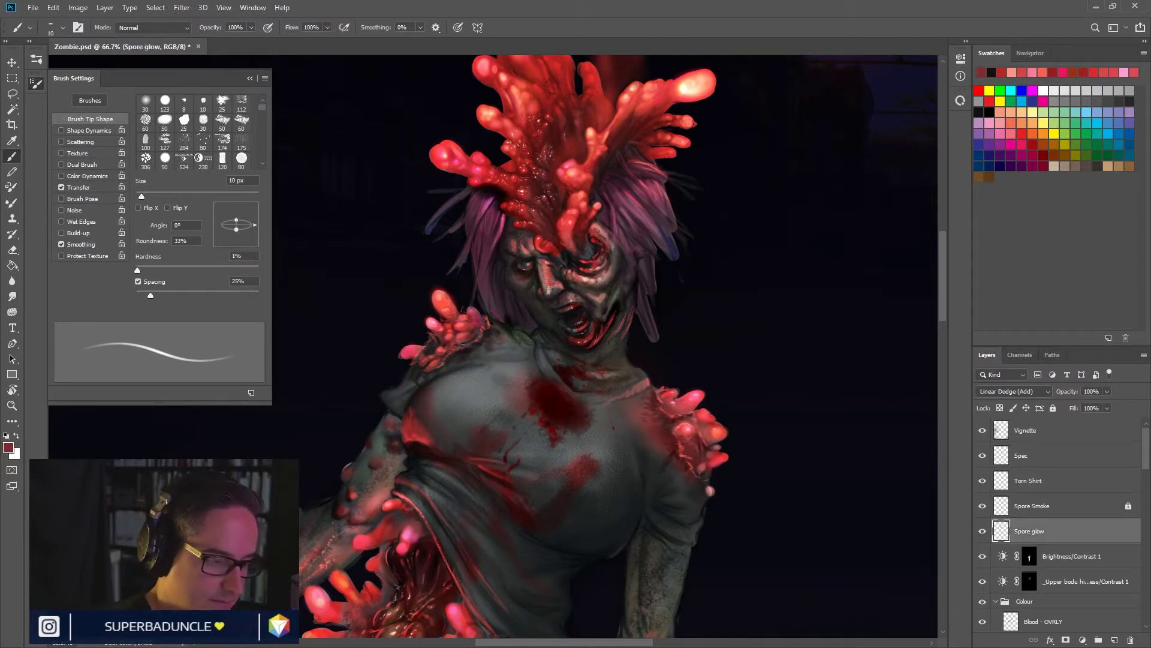
{"action": "left_click", "coordinate": [451, 345], "text": "alt"}
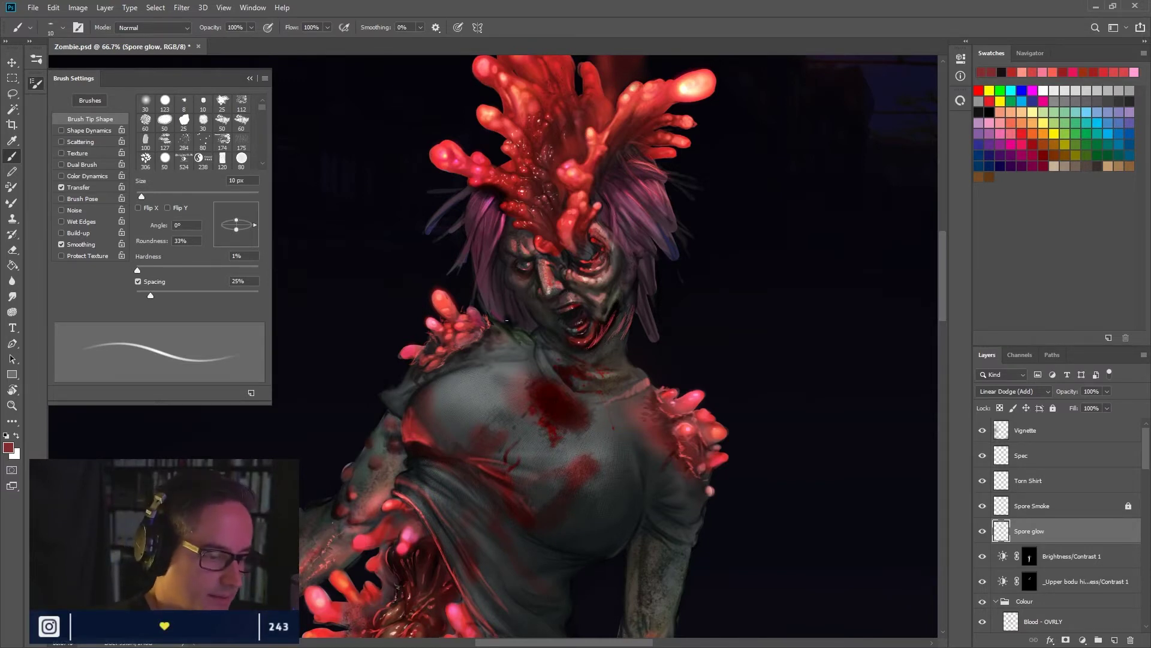
Step: On the Spore glow layer, blend dark reds sampled from the head growths and chest blood around the left-hand shoulder, using 22 px and 15 px brushes
{"action": "left_click", "coordinate": [551, 249], "text": "alt"}
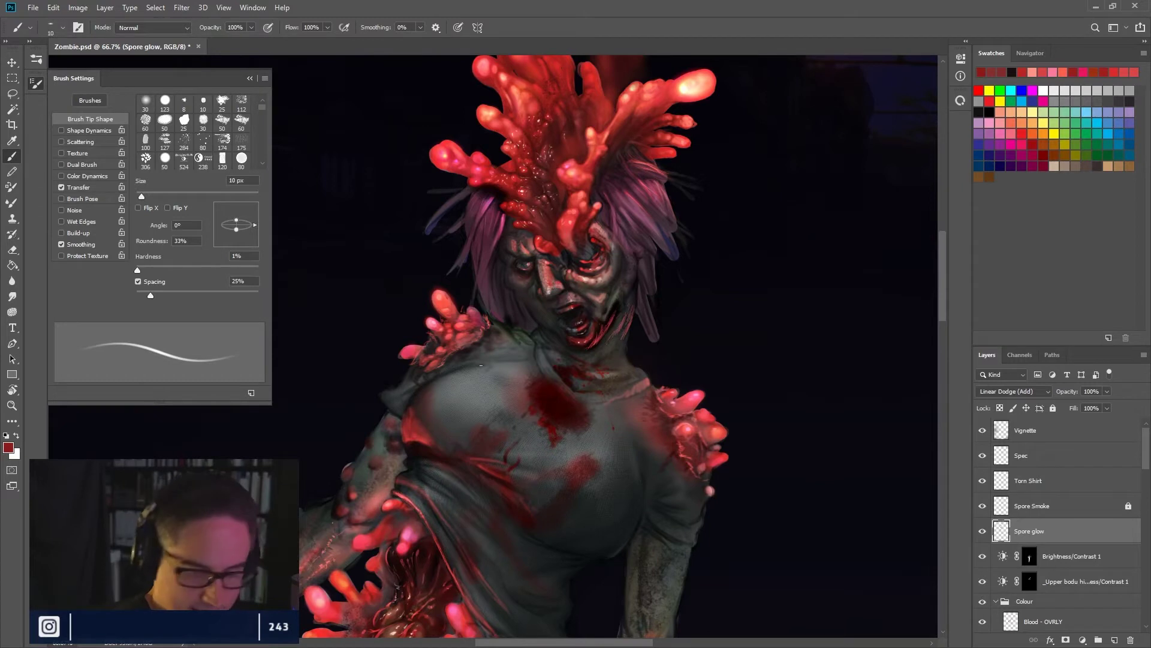
{"action": "left_click_drag", "start_coordinate": [1138, 466], "coordinate": [1141, 494]}
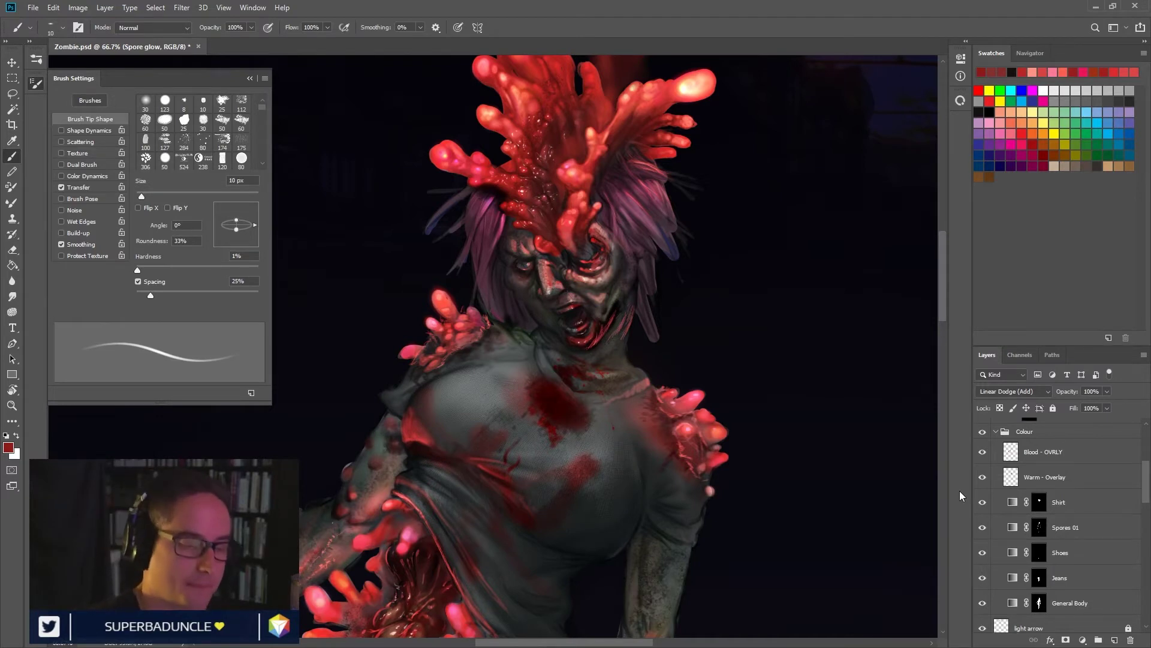
{"action": "left_click", "coordinate": [552, 402], "text": "alt"}
{"action": "left_click_drag", "start_coordinate": [678, 402], "coordinate": [669, 389]}
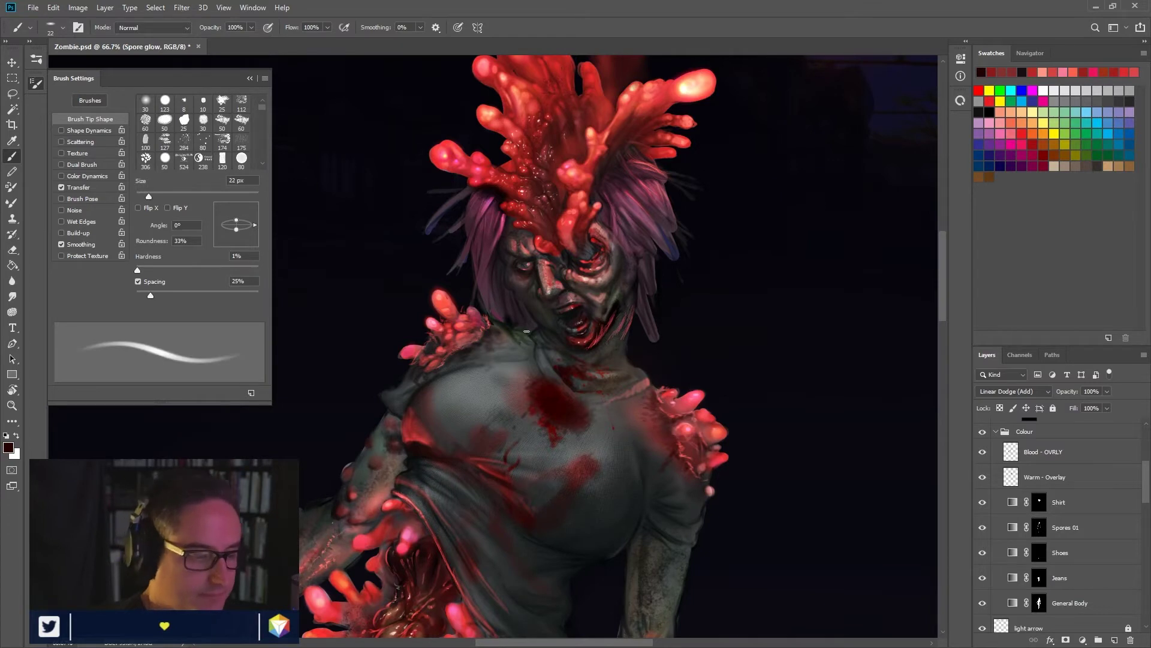
{"action": "key", "text": "bracketleft"}
{"action": "key", "text": "bracketleft"}
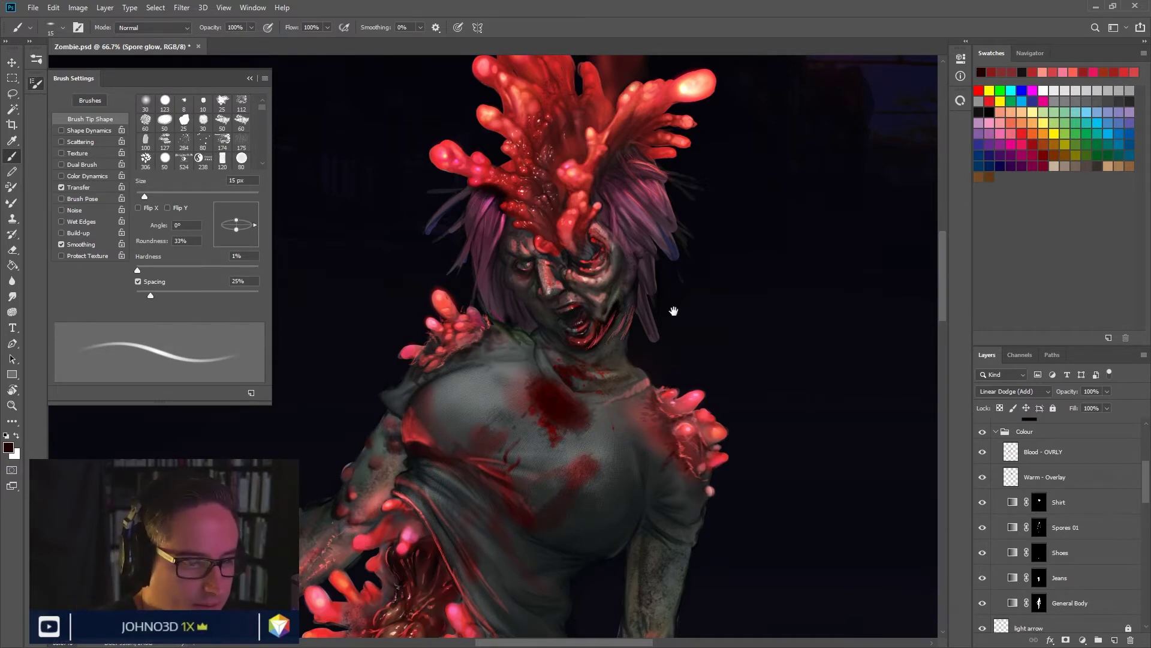
Step: Touch up the growths around the belly wound with bright and dark reds sampled from them, using the 15 px brush
{"action": "left_click_drag", "start_coordinate": [682, 326], "coordinate": [612, 473]}
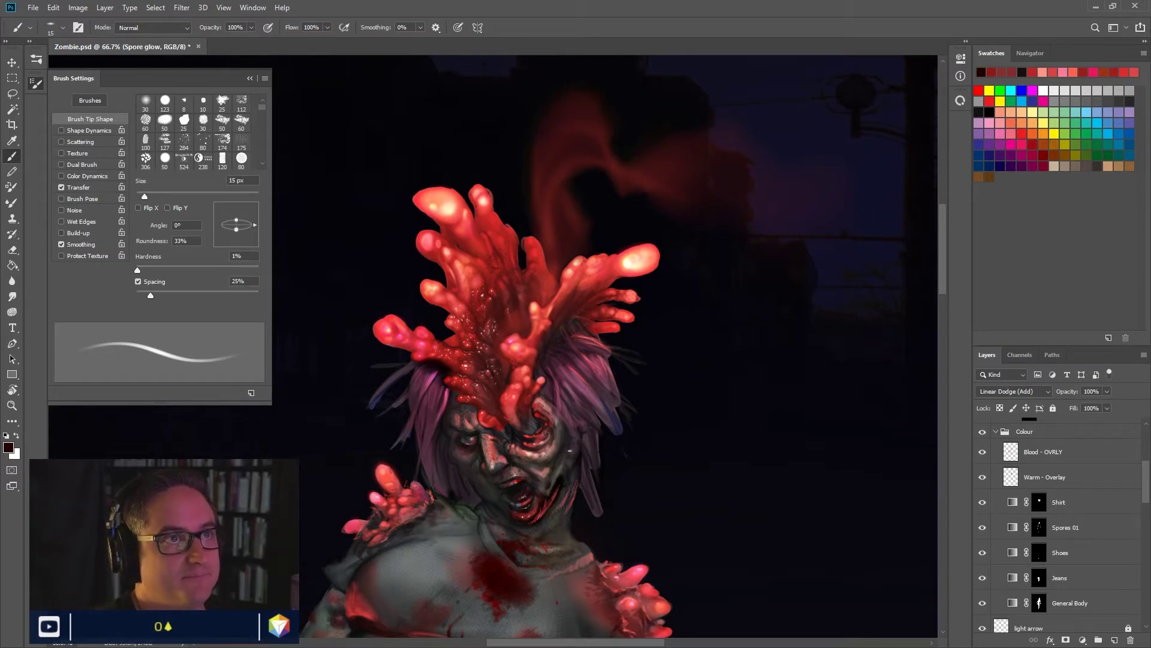
{"action": "mouse_move", "coordinate": [658, 449]}
{"action": "left_mouse_down"}
{"action": "mouse_move", "coordinate": [740, 373]}
{"action": "mouse_move", "coordinate": [676, 255]}
{"action": "mouse_move", "coordinate": [681, 305]}
{"action": "mouse_move", "coordinate": [707, 367]}
{"action": "mouse_move", "coordinate": [699, 226]}
{"action": "mouse_move", "coordinate": [756, 295]}
{"action": "left_mouse_up"}
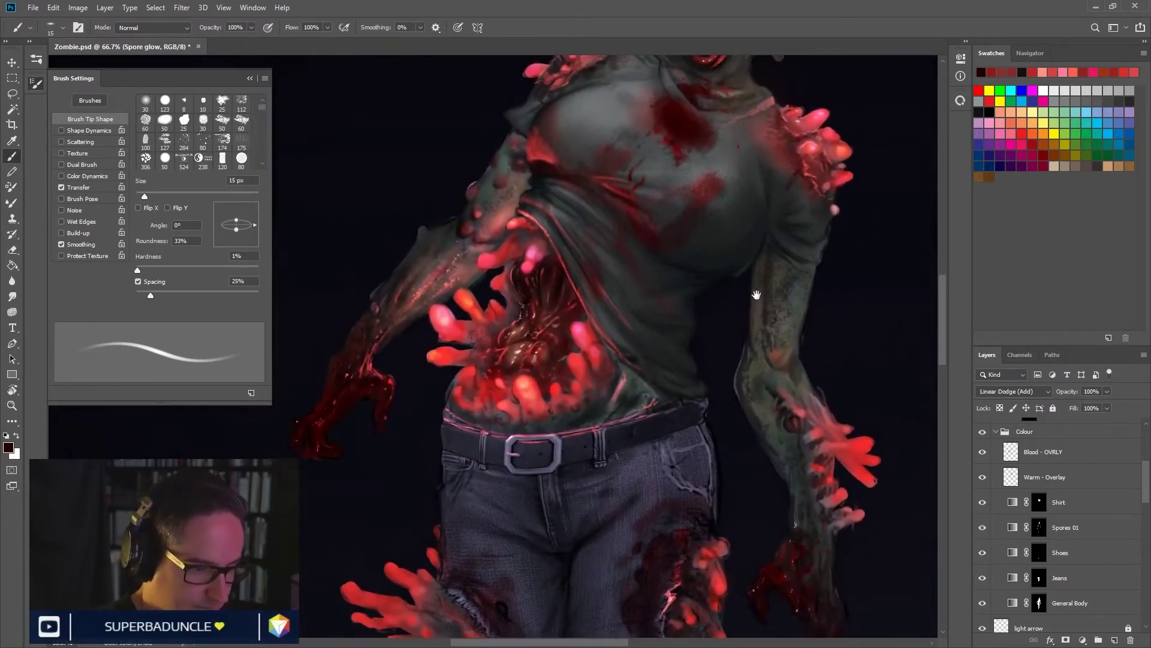
{"action": "left_click", "coordinate": [560, 387], "text": "alt"}
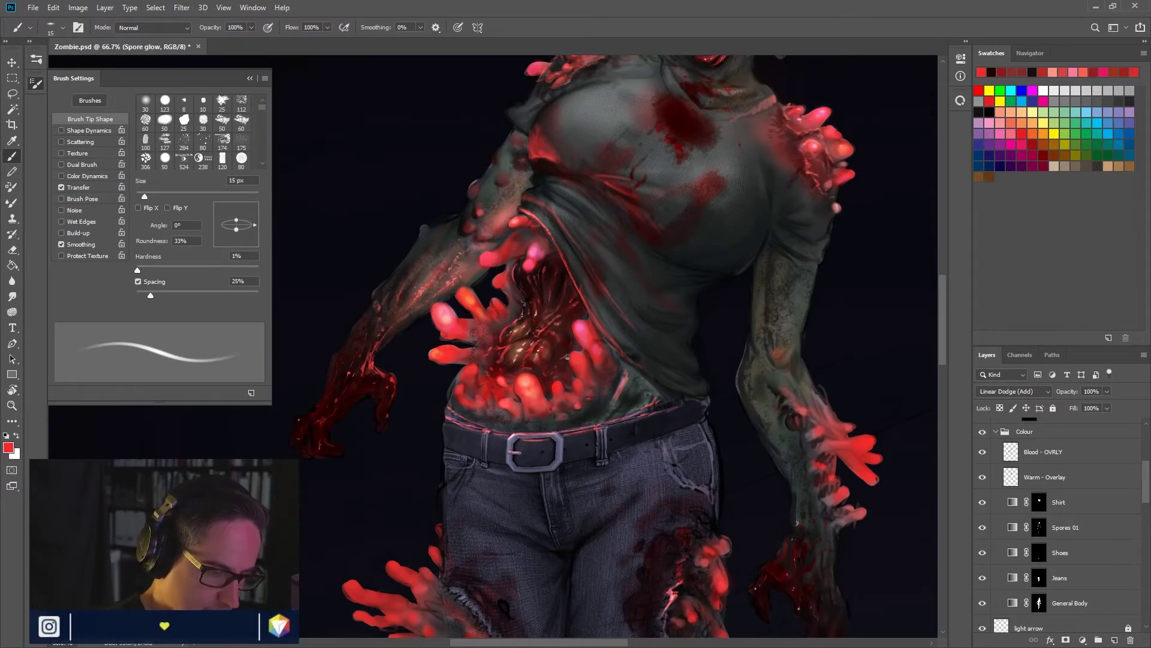
{"action": "left_click", "coordinate": [562, 330], "text": "alt"}
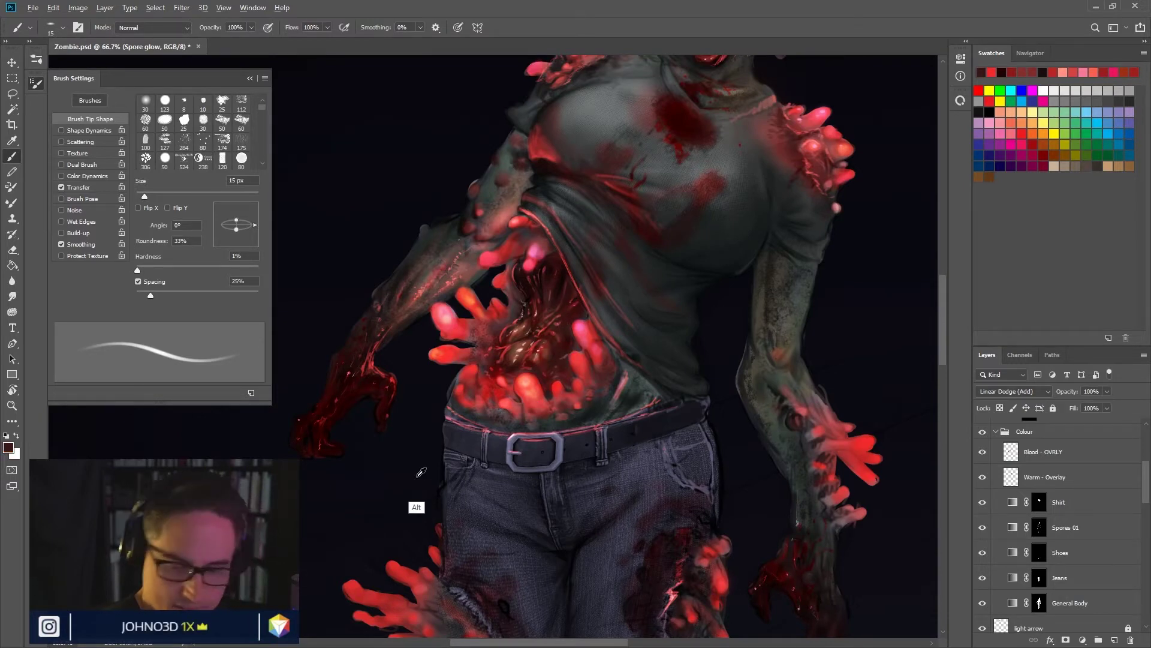
{"action": "scroll", "coordinate": [1148, 477], "scroll_direction": "up", "scroll_amount": 5}
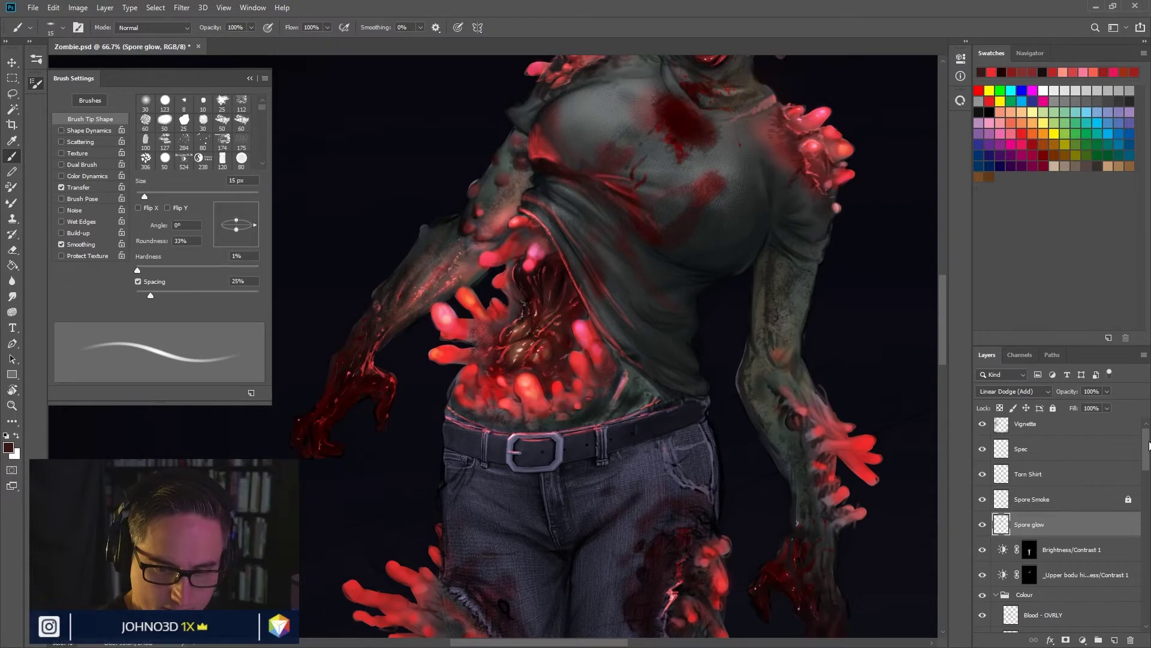
Step: Paint a faint glow around the belly wound in very dark red sampled near the hand, reducing the brush from 38 px to 35 px and 20 px
{"action": "left_click", "coordinate": [365, 381], "text": "alt"}
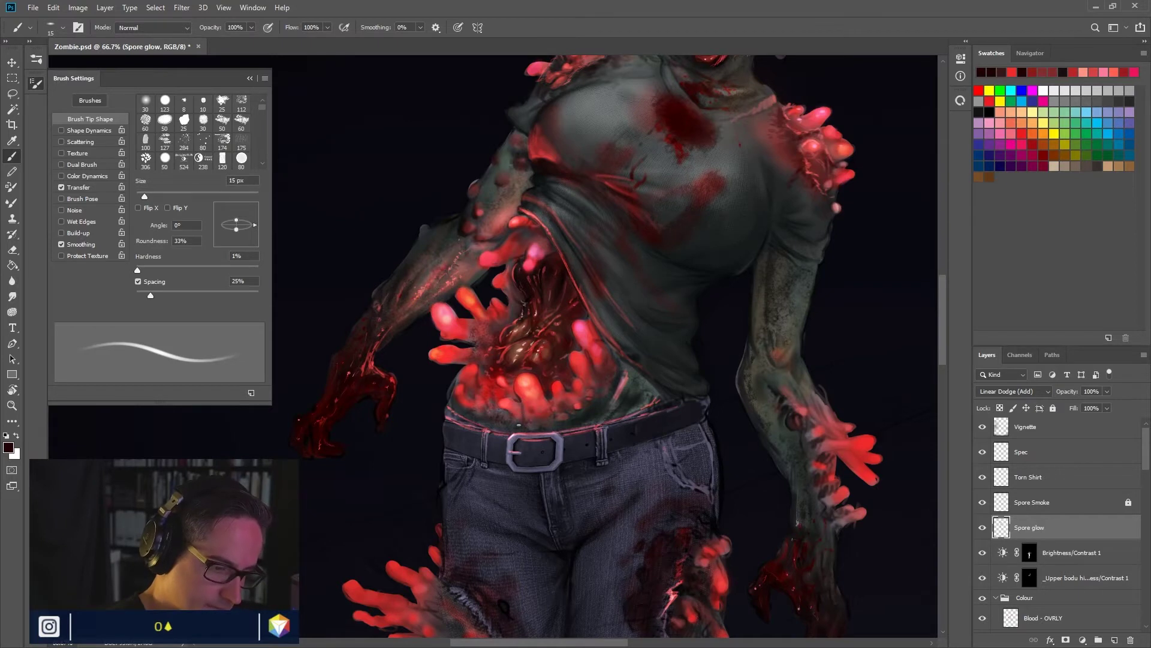
{"action": "left_click_drag", "start_coordinate": [507, 403], "coordinate": [511, 402]}
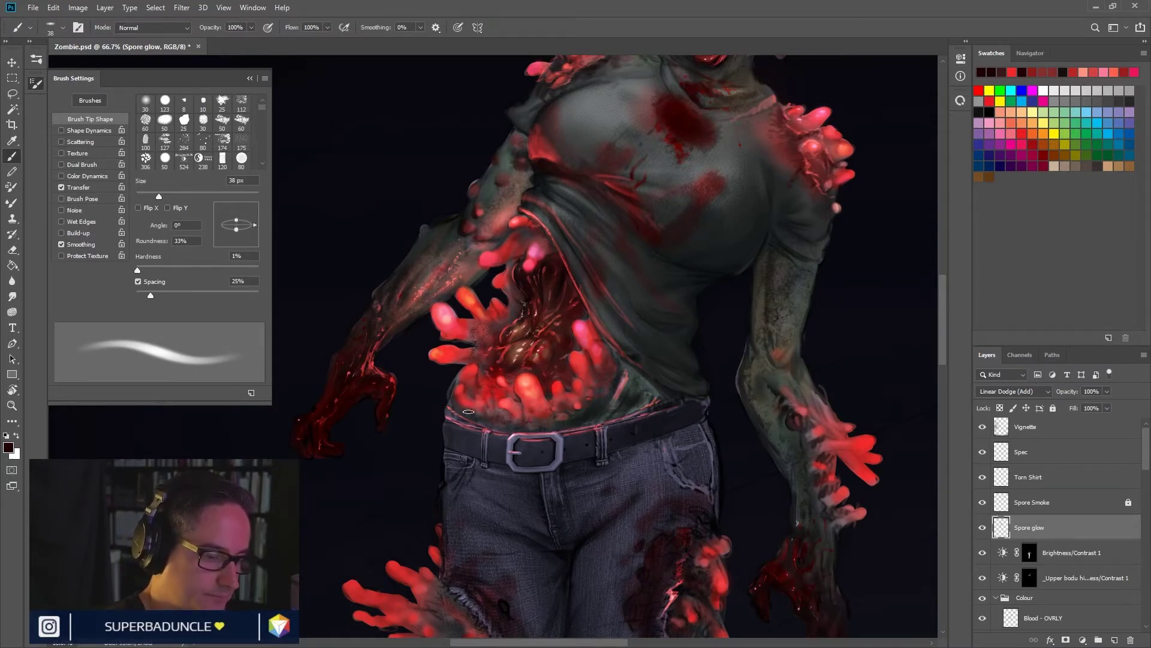
{"action": "key", "text": "bracketleft"}
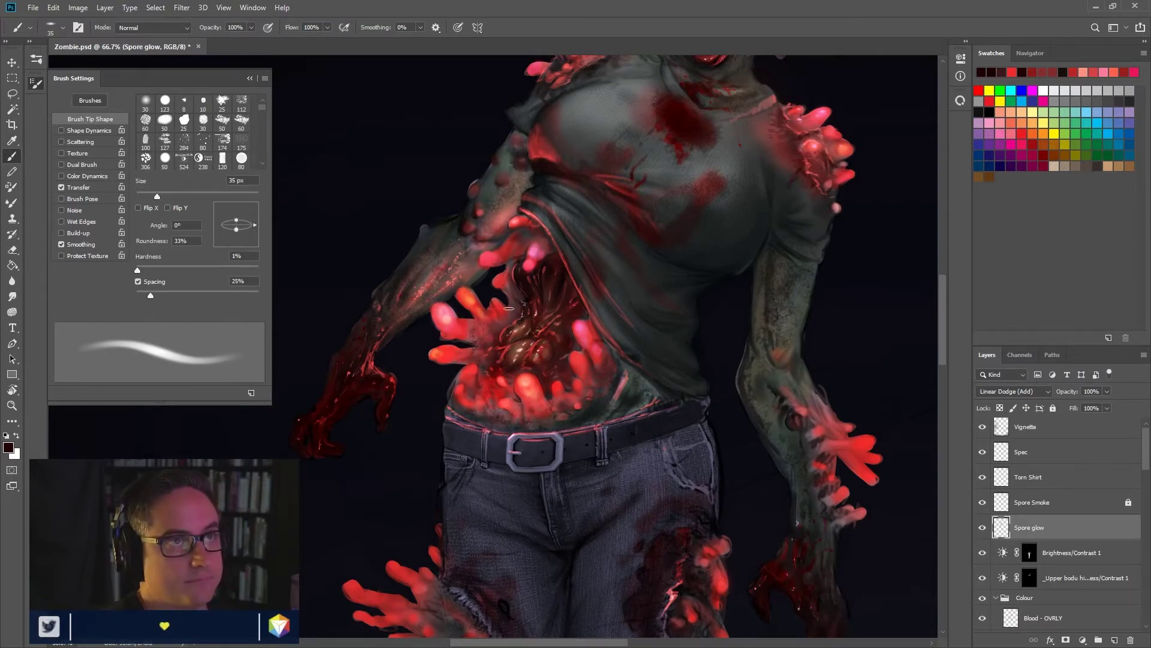
{"action": "key", "text": "bracketleft"}
{"action": "key", "text": "bracketleft"}
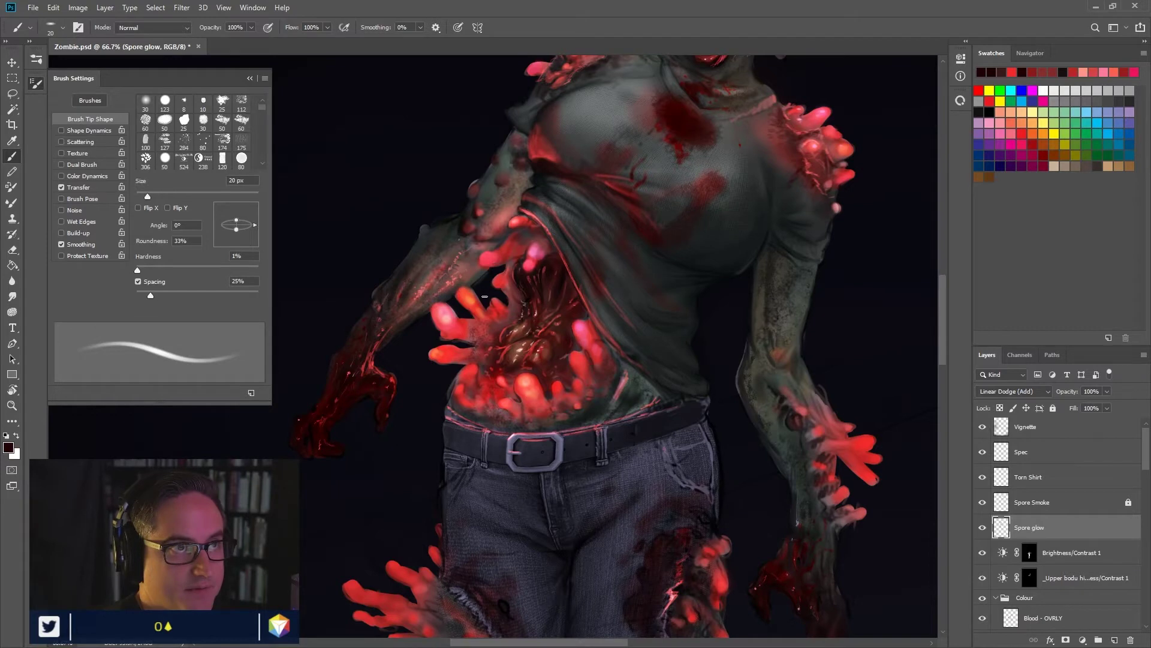
Step: Paint red detail on the growths at the wound's upper edge in a sampled red, reducing the brush to 9 px
{"action": "left_click", "coordinate": [514, 246], "text": "alt"}
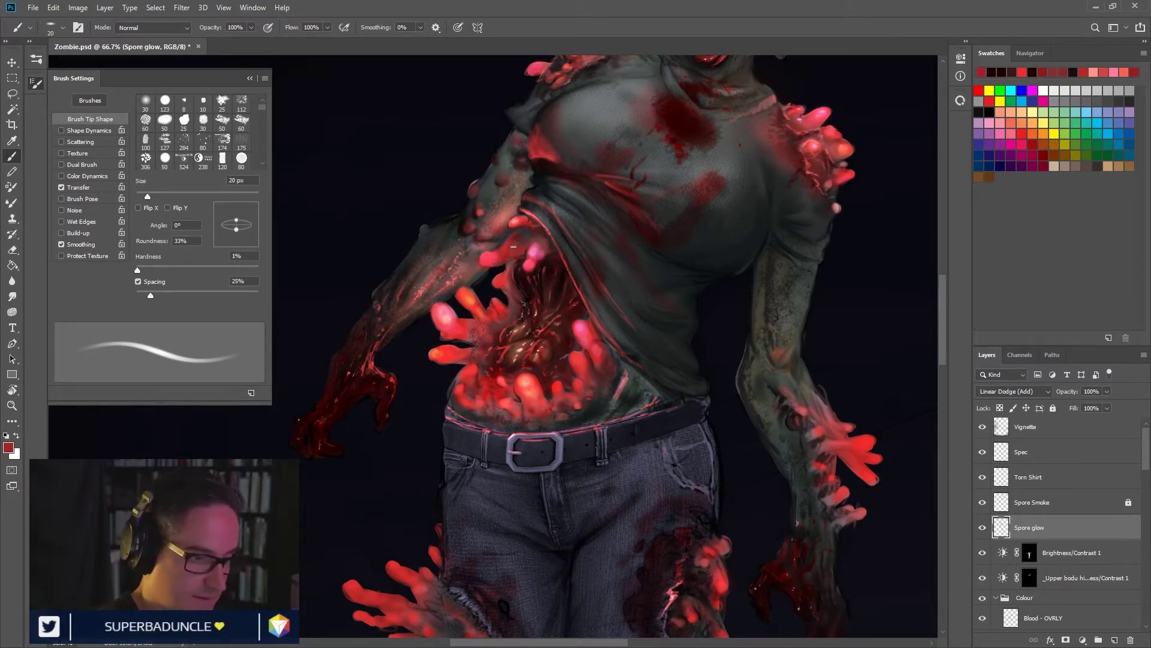
{"action": "key", "text": "bracketleft"}
{"action": "key", "text": "bracketleft"}
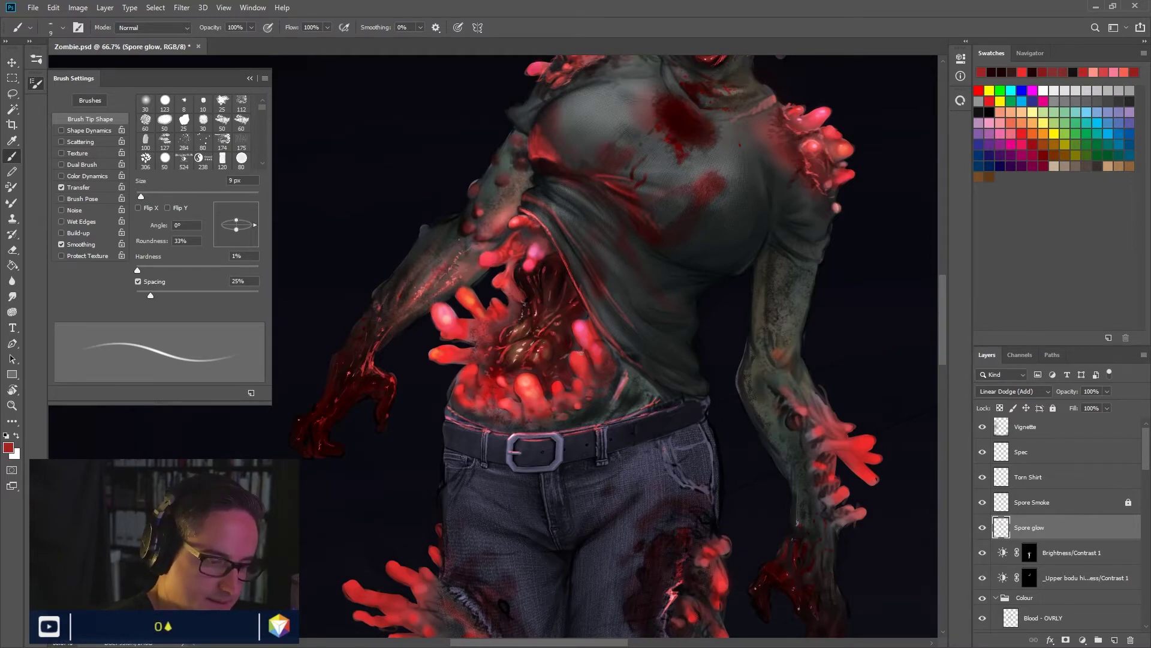
Step: Set the foreground color to dark red #610000 and paint small growth shapes around the belly wound with the 9 px brush
{"action": "scroll", "coordinate": [690, 441], "scroll_direction": "up", "scroll_amount": 5}
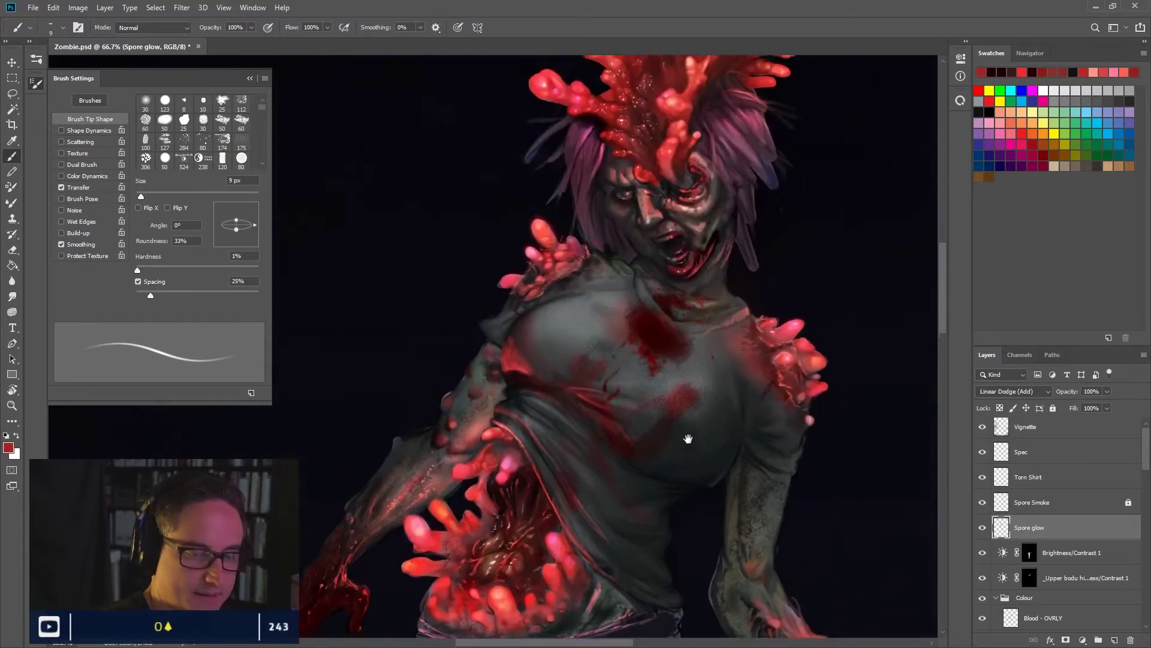
{"action": "left_click", "coordinate": [653, 180], "text": "alt"}
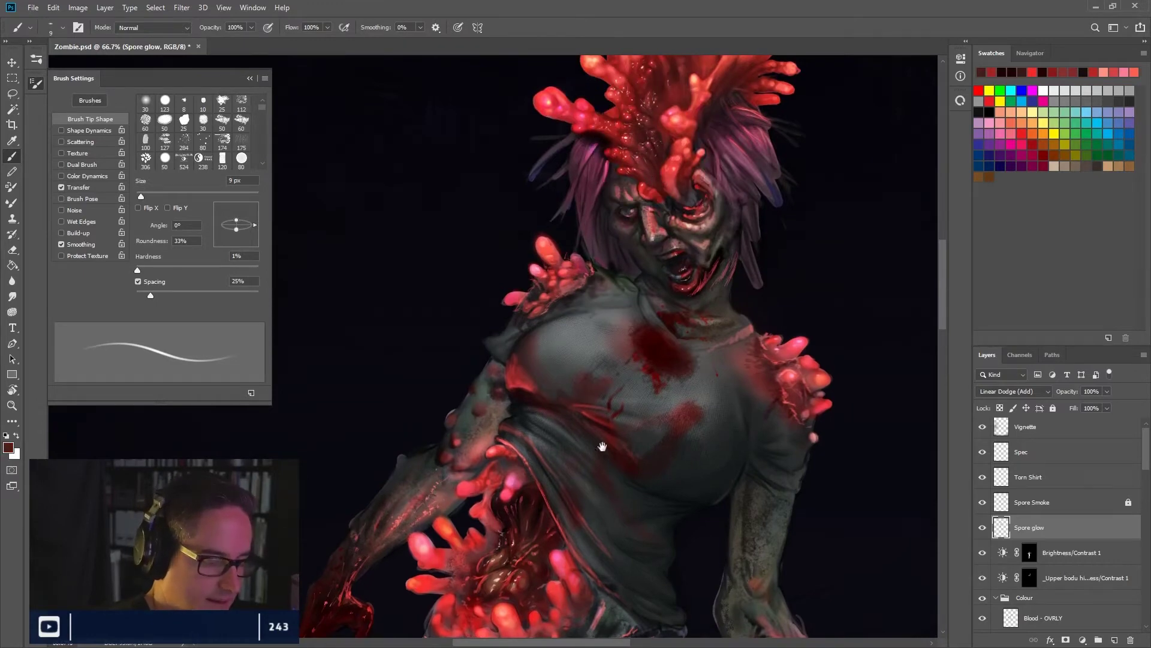
{"action": "scroll", "coordinate": [602, 442], "scroll_direction": "down", "scroll_amount": 5}
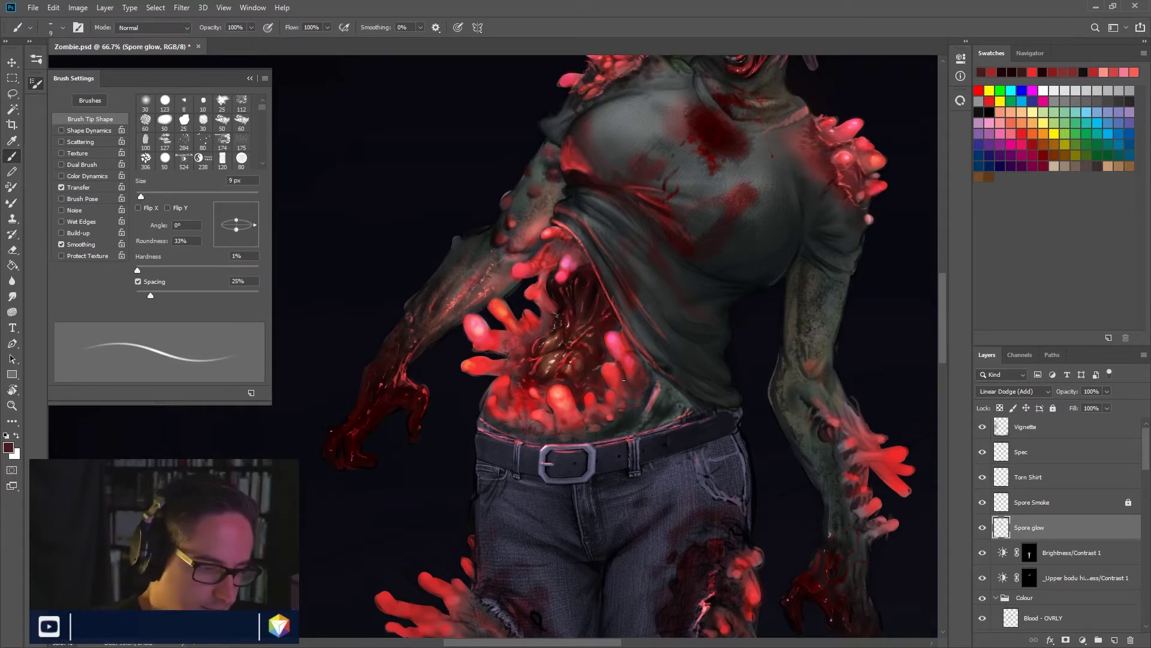
{"action": "left_click", "coordinate": [8, 447]}
{"action": "left_click", "coordinate": [870, 330]}
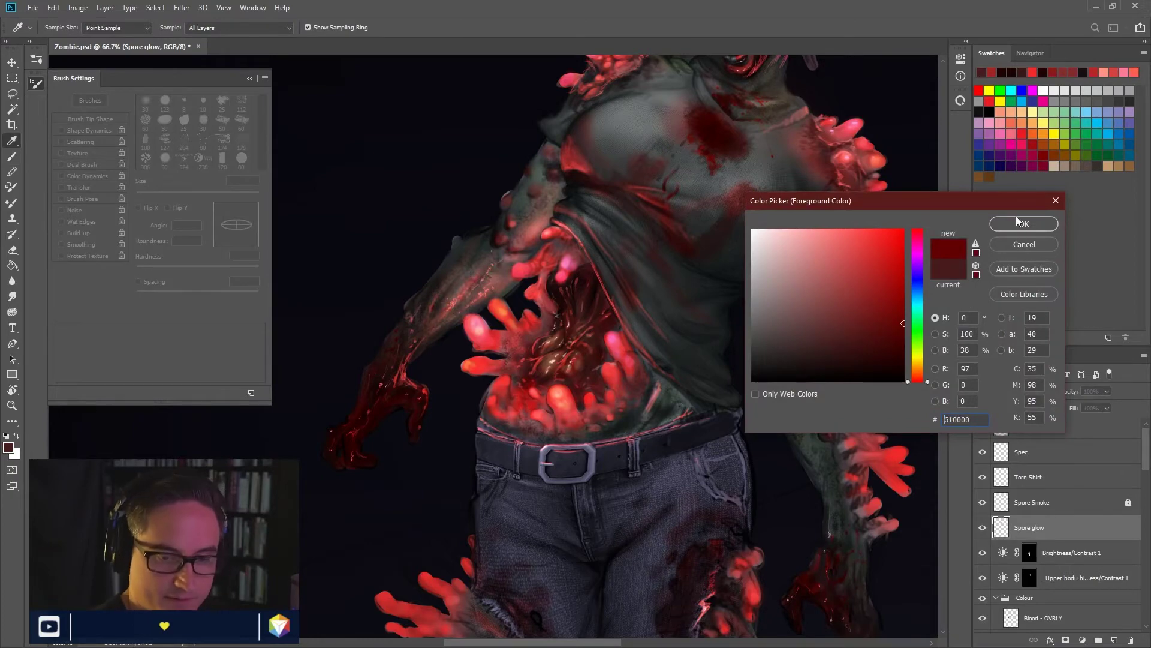
{"action": "key", "text": "Return"}
{"action": "key", "text": "b"}
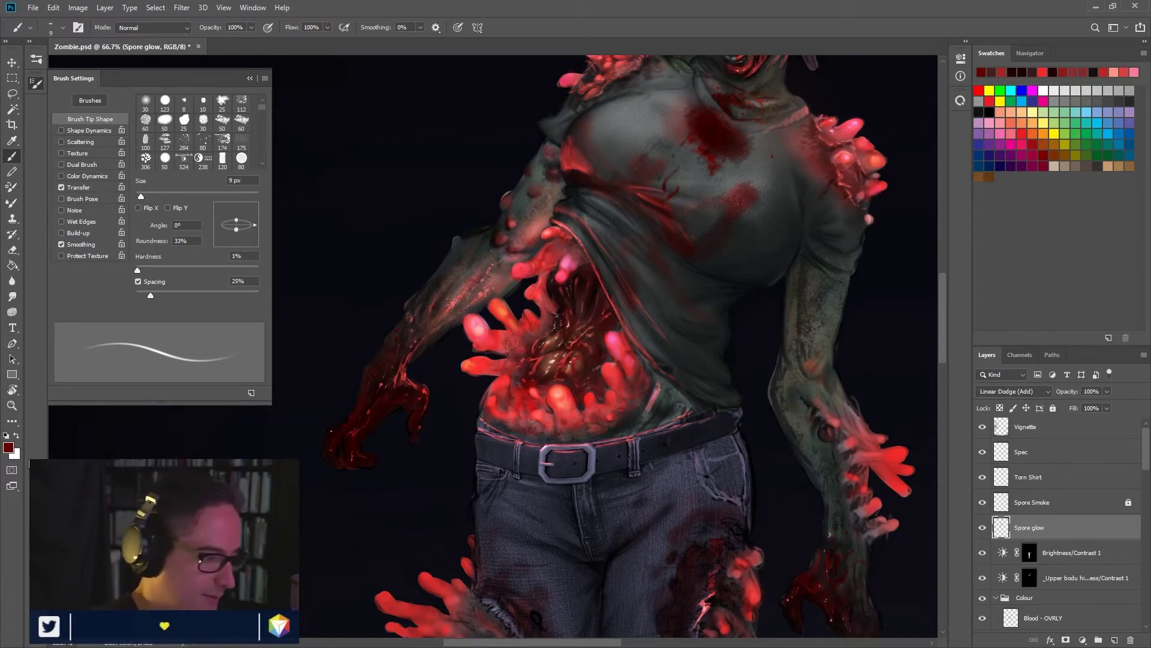
Step: Brighten the belly growths with red #dc2929 and orange sampled from a growth tip, reducing the brush to 7 px
{"action": "left_click", "coordinate": [8, 447]}
{"action": "left_click", "coordinate": [875, 250]}
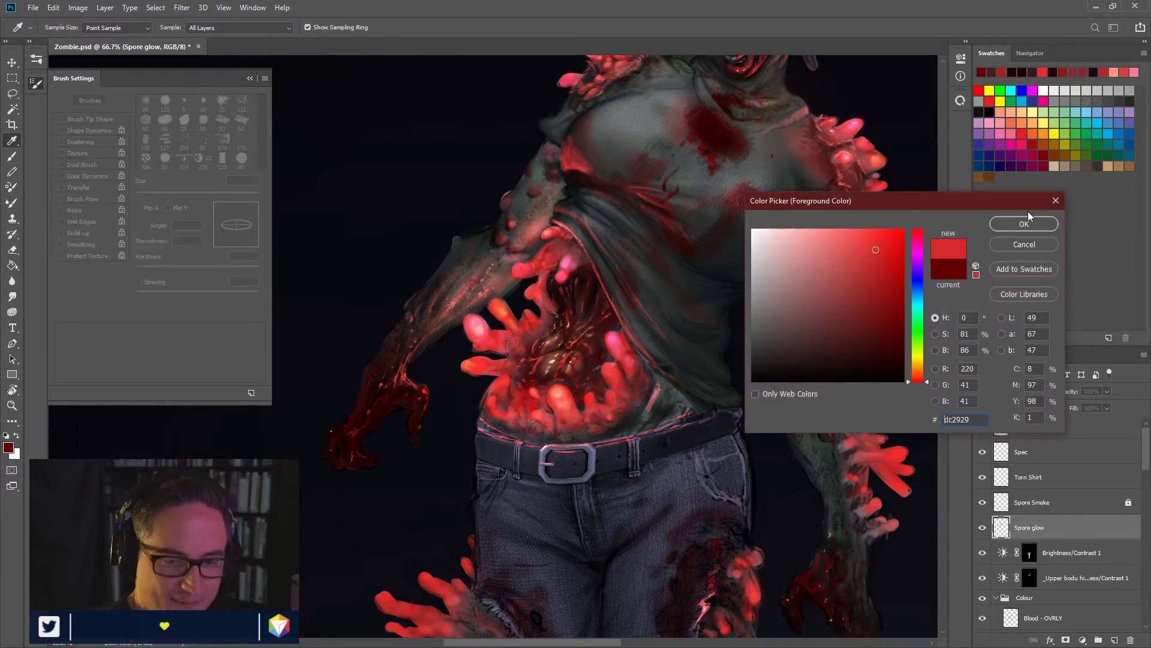
{"action": "left_click", "coordinate": [1026, 222]}
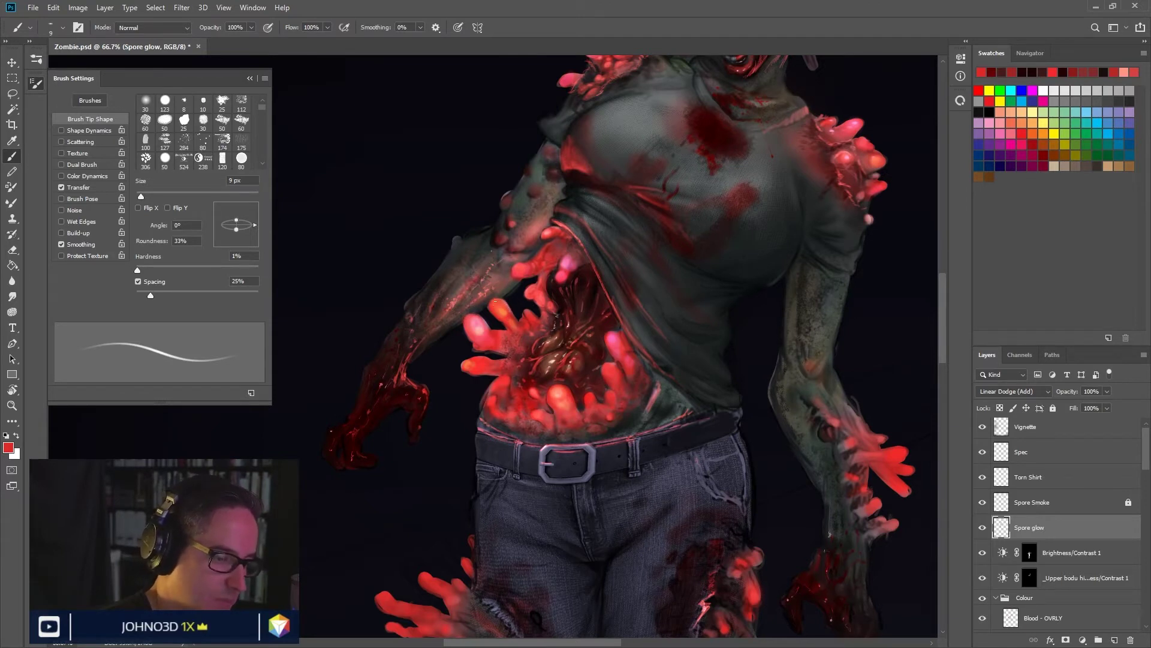
{"action": "key", "text": "bracketleft"}
{"action": "key", "text": "bracketleft"}
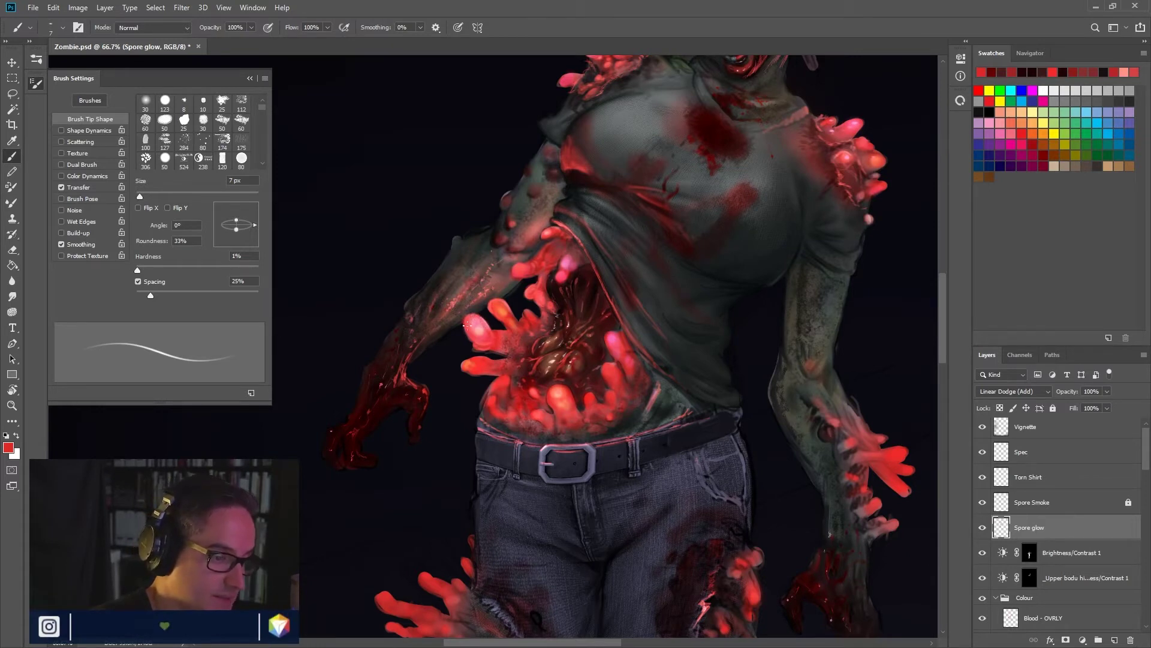
{"action": "left_click", "coordinate": [481, 367], "text": "alt"}
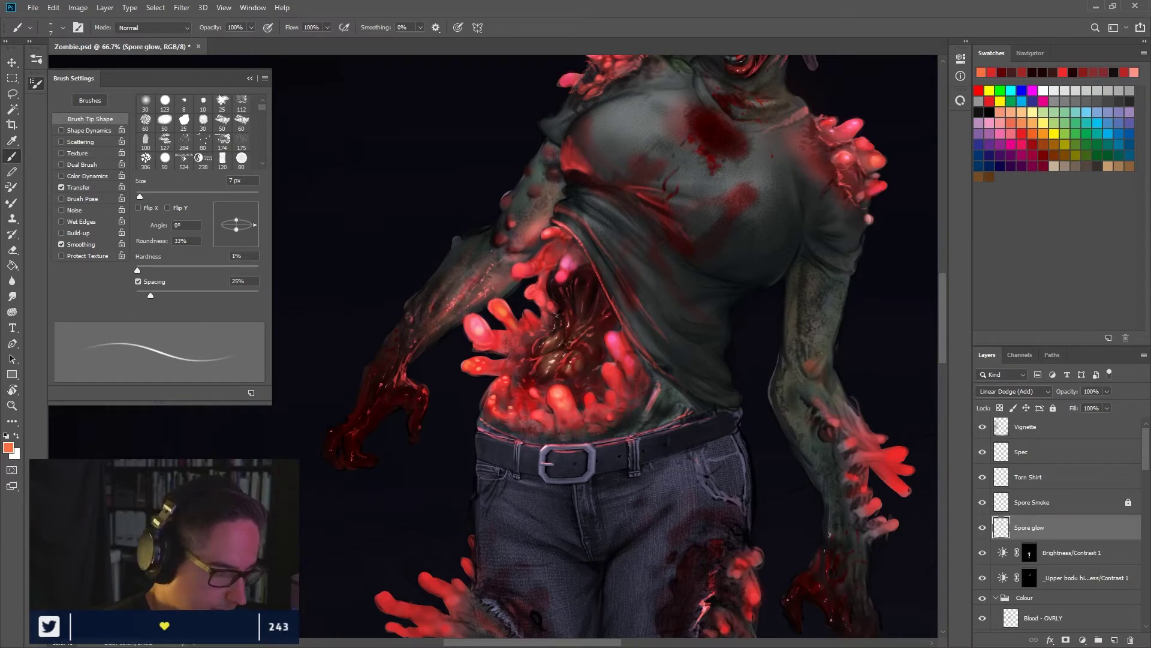
{"action": "left_click_drag", "start_coordinate": [881, 439], "coordinate": [792, 474]}
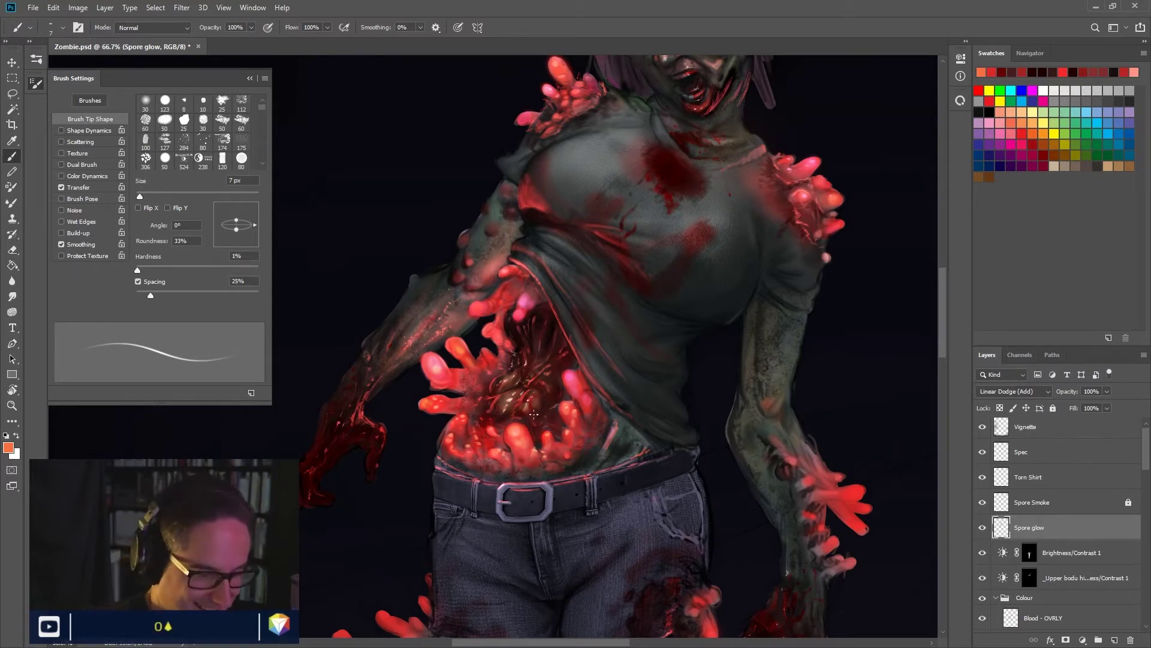
Step: Add fine bright red details to the inner growths of the belly wound in sampled red, reducing the brush to 4 px and 3 px
{"action": "key", "text": "alt"}
{"action": "left_click", "coordinate": [549, 432], "text": "alt"}
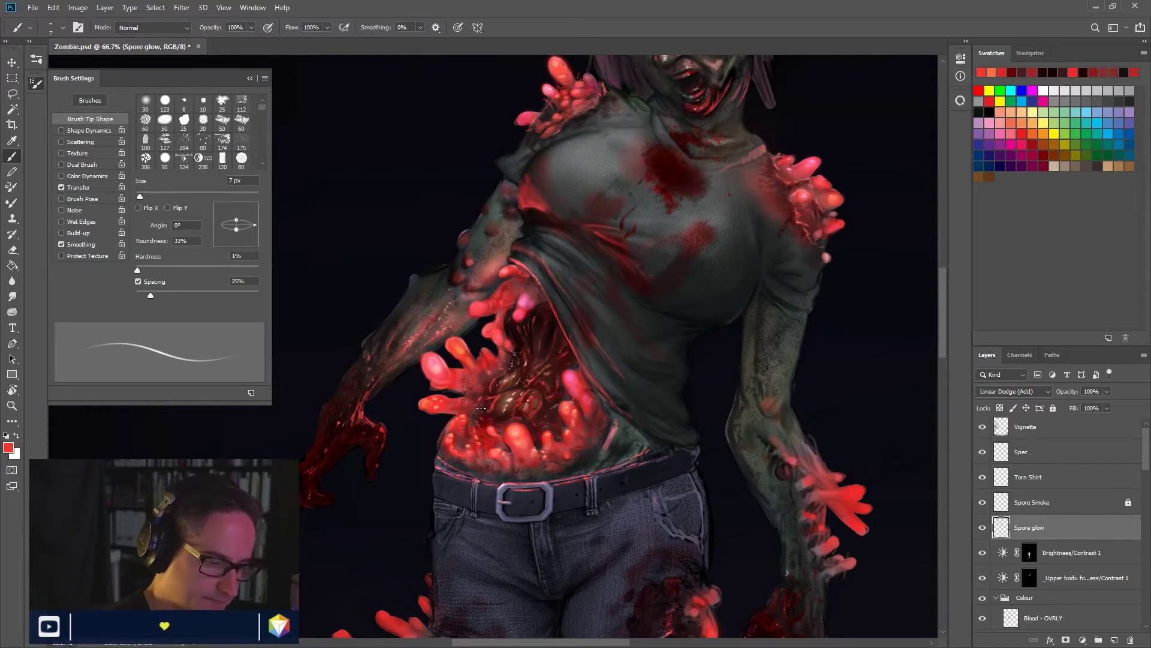
{"action": "key", "text": "bracketleft"}
{"action": "key", "text": "bracketleft"}
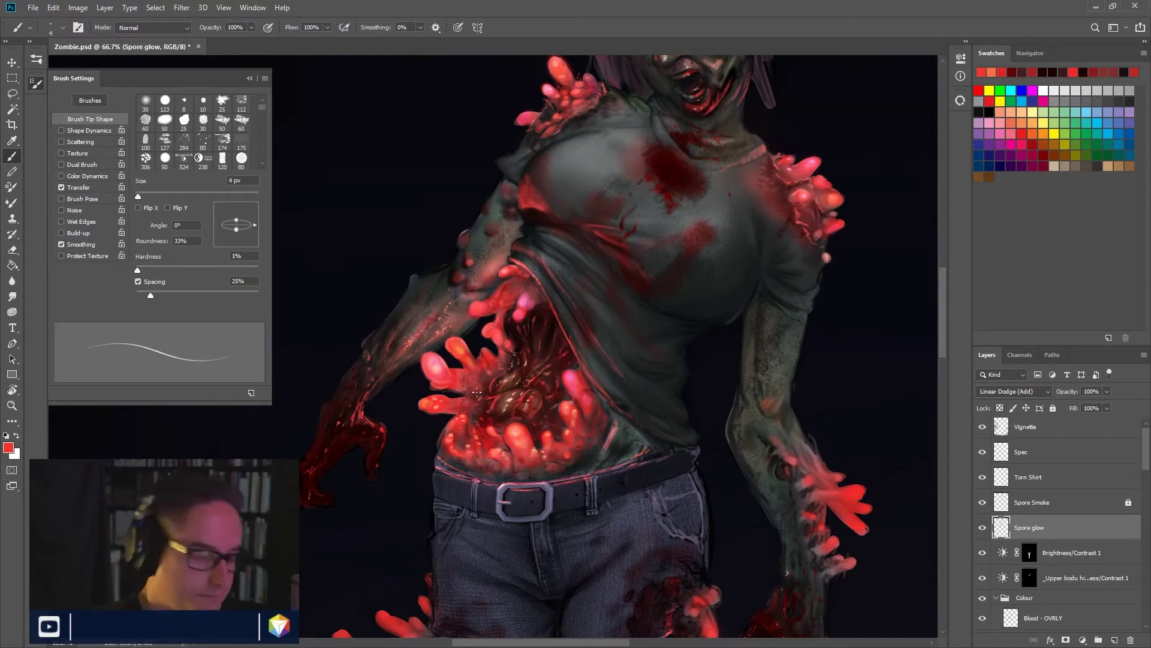
{"action": "key", "text": "bracketleft"}
{"action": "key", "text": "bracketleft"}
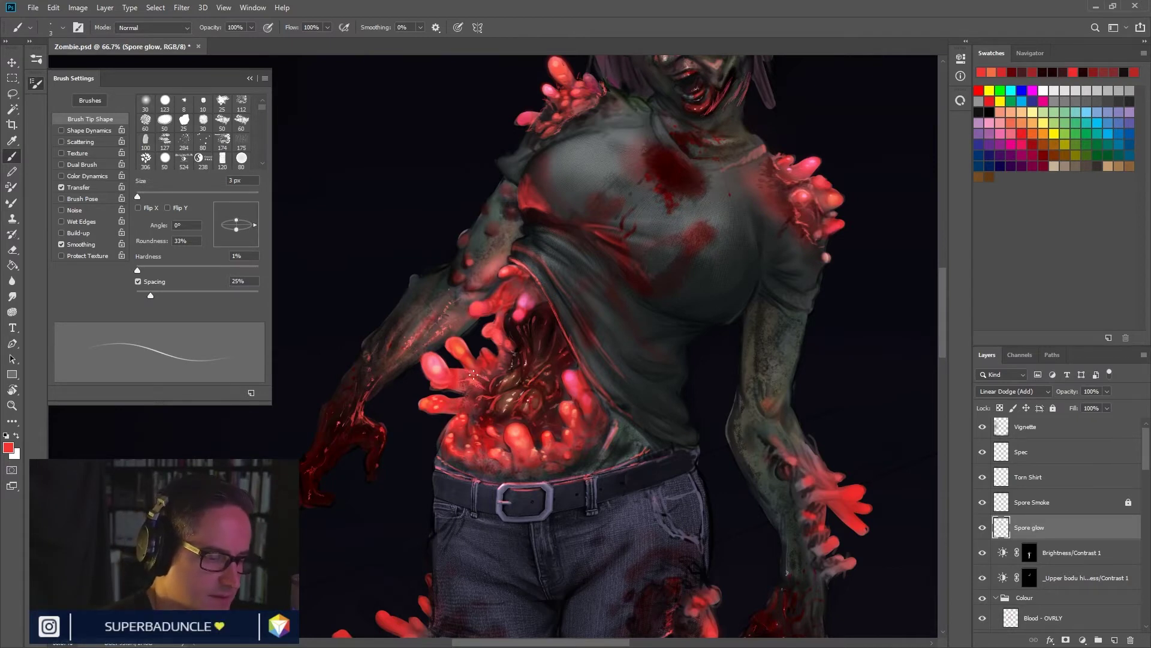
Step: Choose a darker red and paint fine detail along the inner edge of the belly wound with a 4 px brush
{"action": "left_click_drag", "start_coordinate": [465, 384], "coordinate": [470, 400]}
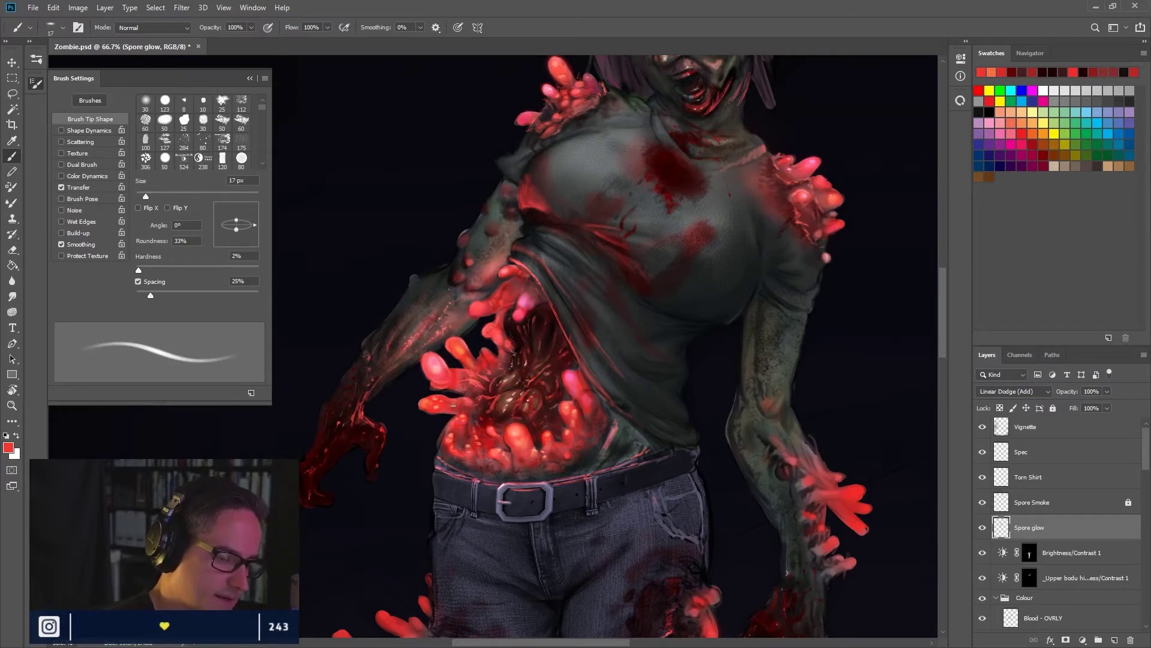
{"action": "key", "text": "bracketleft"}
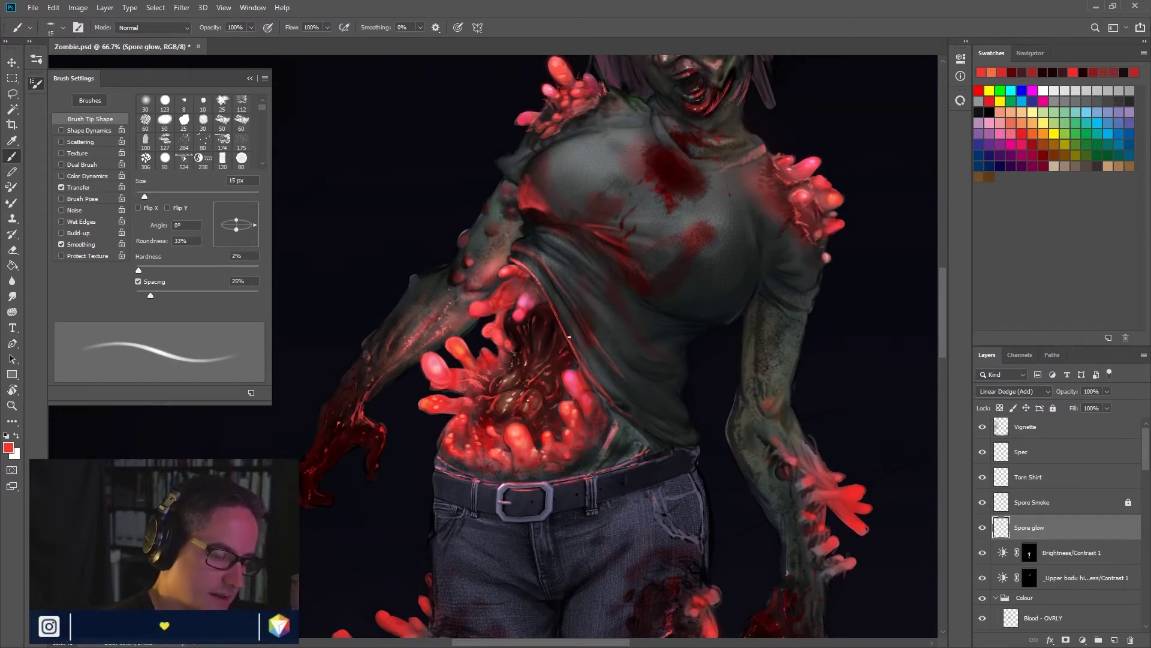
{"action": "left_click", "coordinate": [9, 447]}
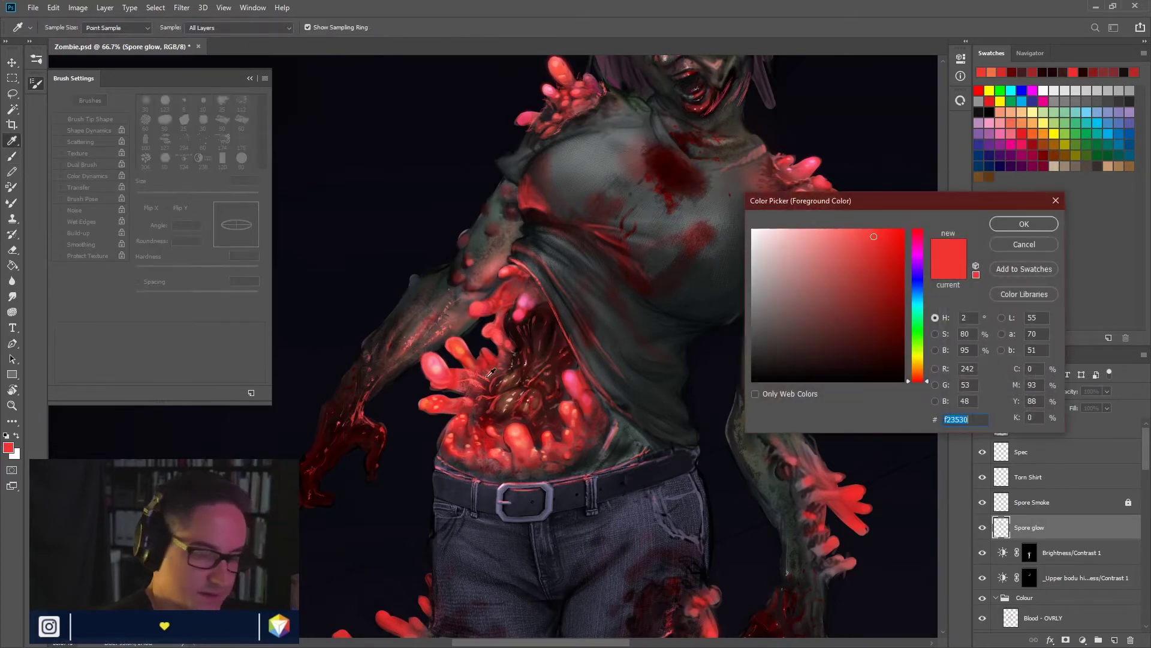
{"action": "left_click", "coordinate": [895, 322]}
{"action": "key", "text": "Return"}
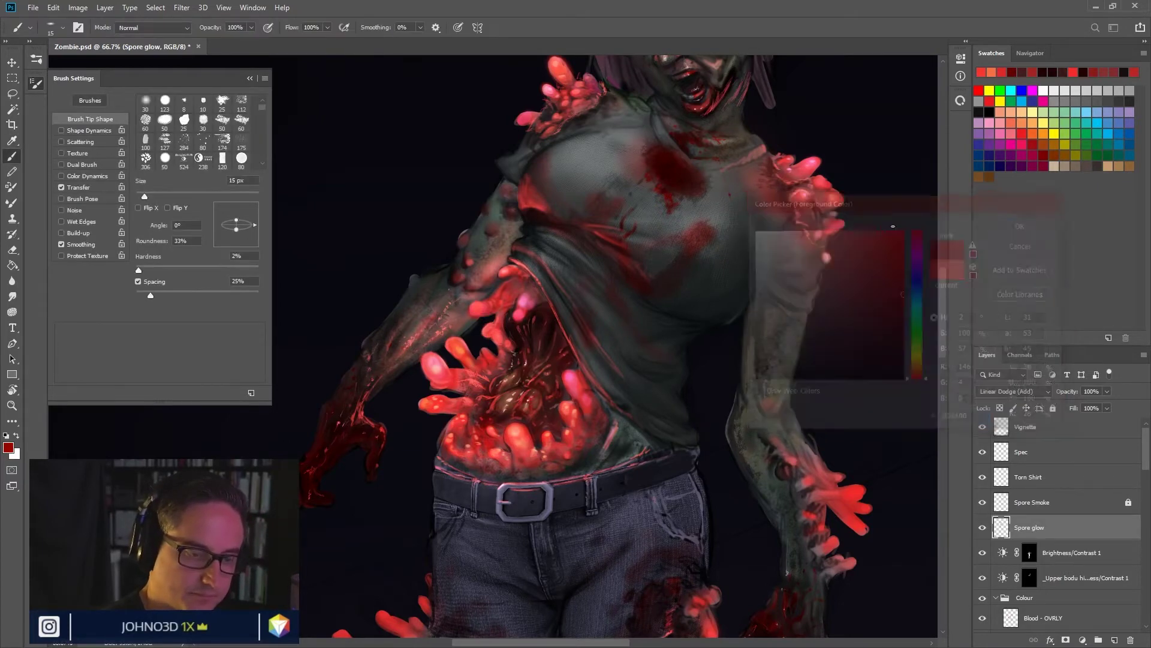
{"action": "key", "text": "bracketleft"}
{"action": "key", "text": "bracketleft"}
{"action": "key", "text": "bracketleft"}
{"action": "key", "text": "bracketleft"}
{"action": "key", "text": "bracketleft"}
{"action": "key", "text": "bracketleft"}
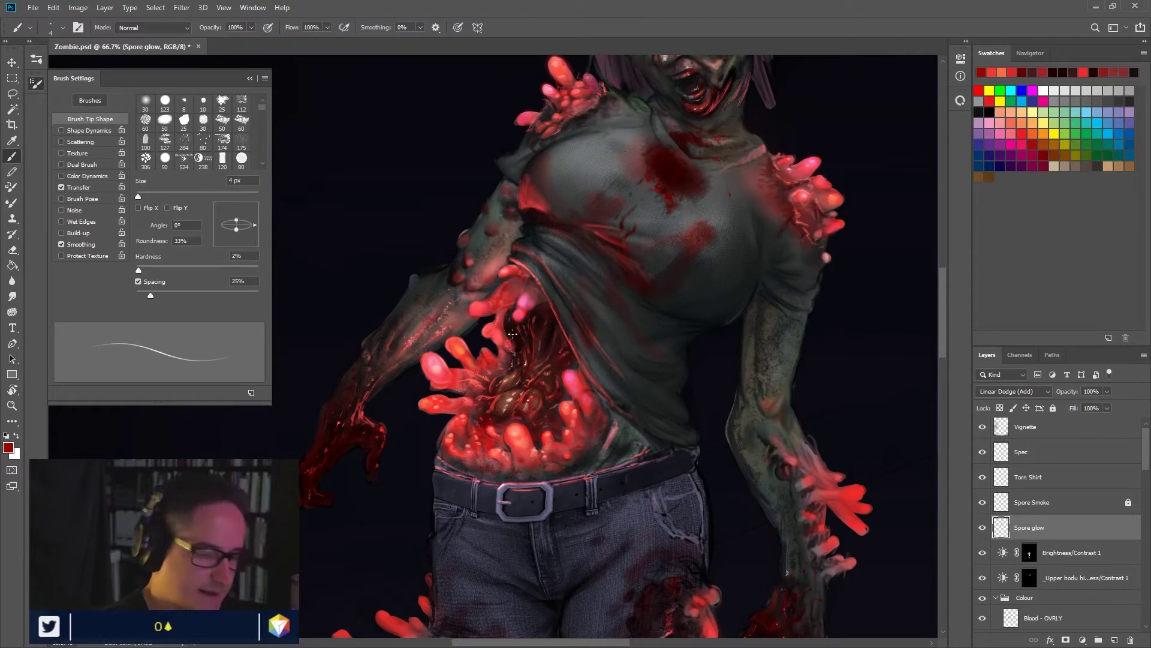
Step: Sample the bright red of the forearm growths and paint over them, setting the brush to 20 px and reducing it to 10 px
{"action": "left_click_drag", "start_coordinate": [637, 427], "coordinate": [536, 288]}
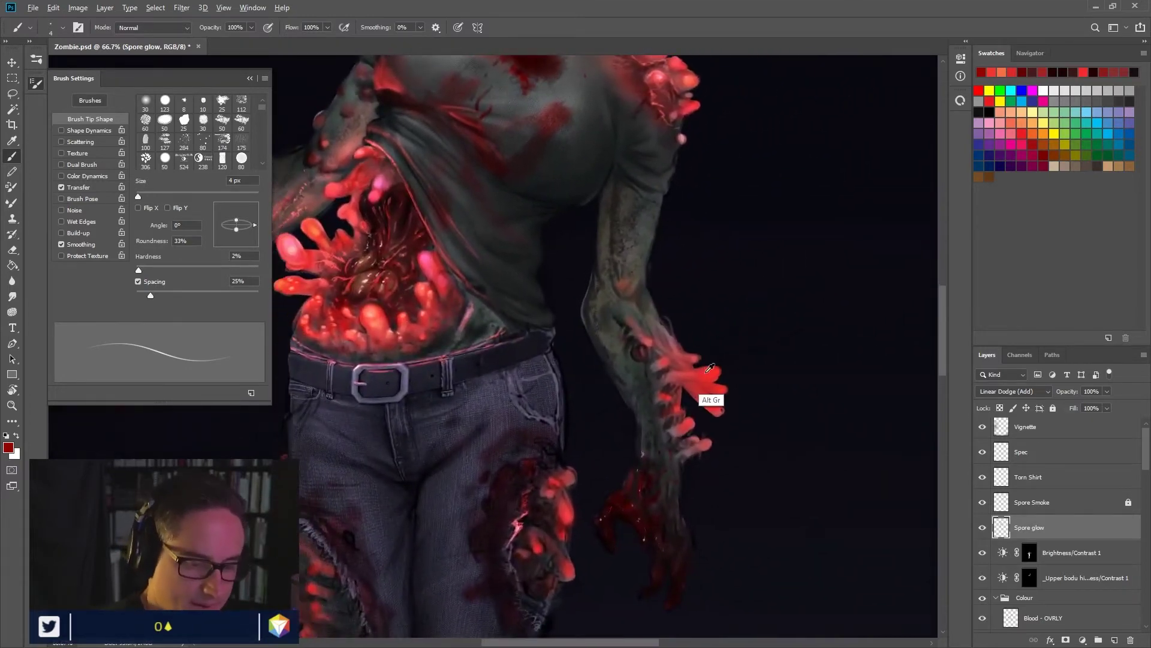
{"action": "right_click", "coordinate": [707, 374], "text": "alt"}
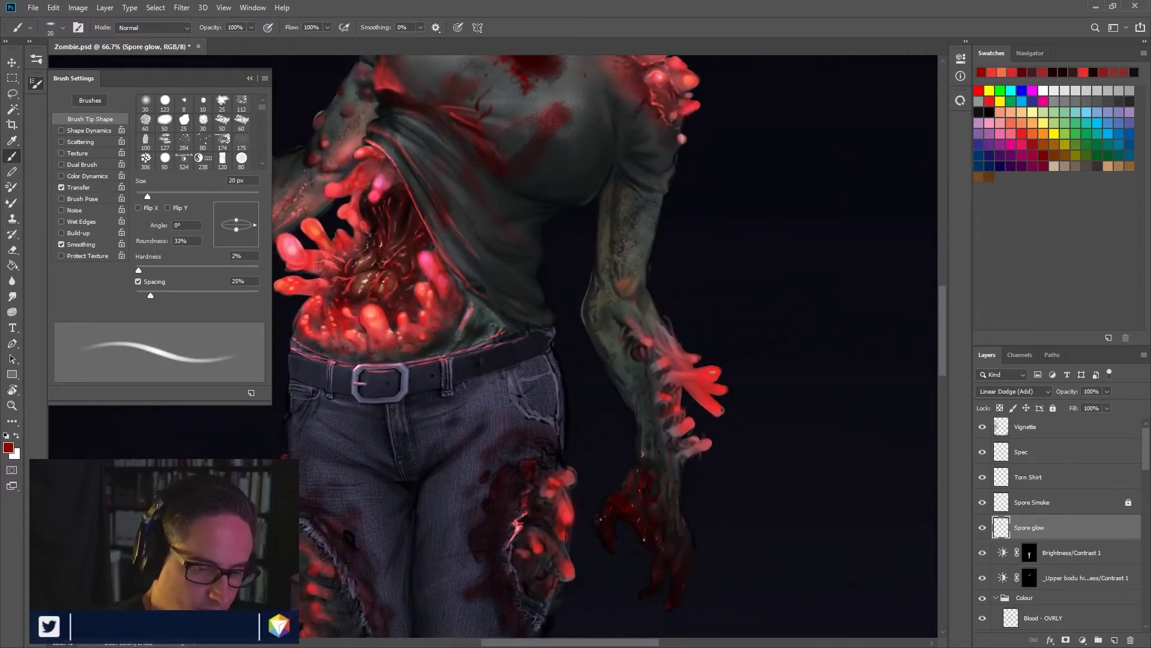
{"action": "left_click", "coordinate": [708, 373], "text": "alt"}
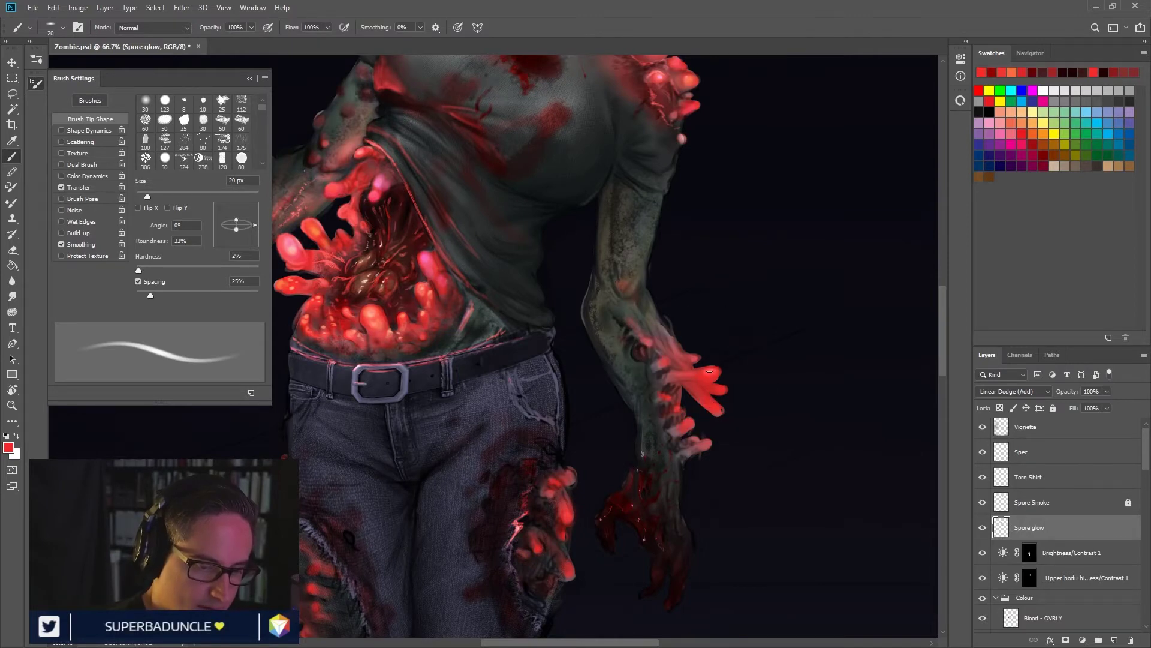
{"action": "key", "text": "bracketleft"}
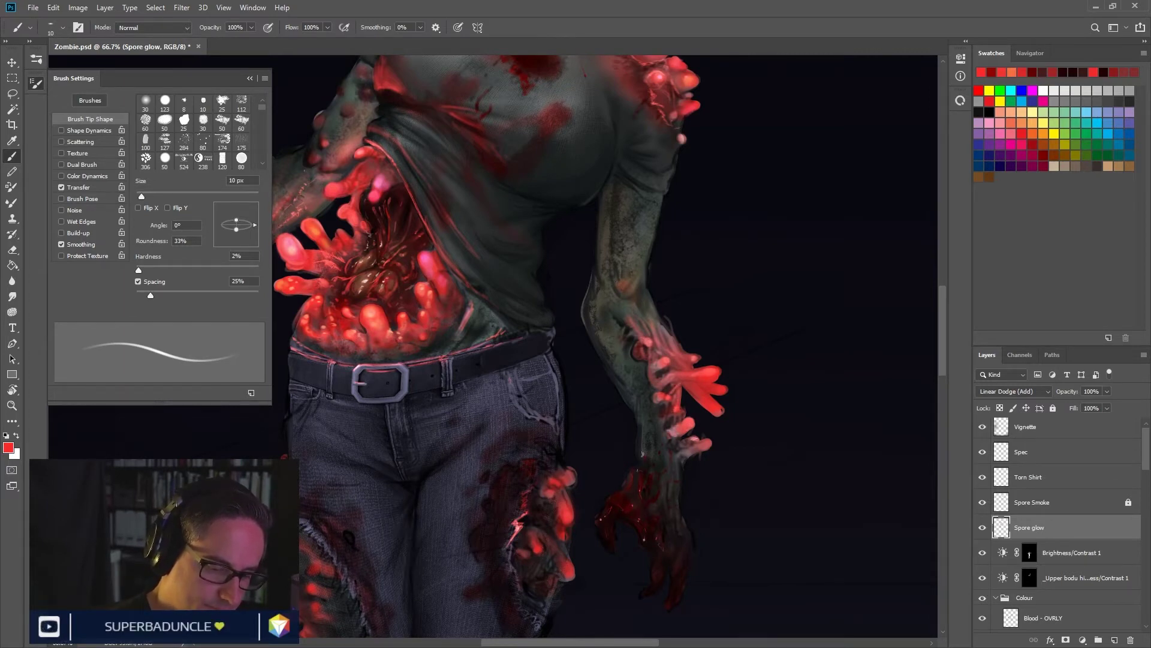
Step: Set the foreground color to dark red #a00000 and paint darker detail on the forearm growths, reducing the brush to 6 px
{"action": "left_click", "coordinate": [707, 427], "text": "alt"}
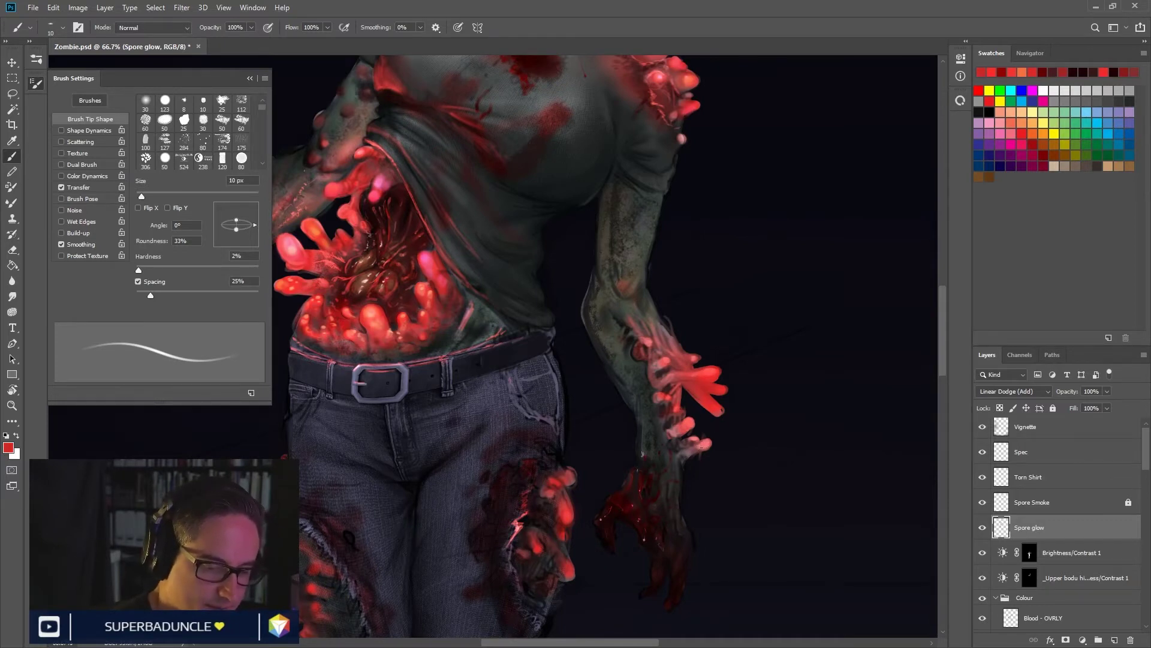
{"action": "left_click", "coordinate": [9, 447]}
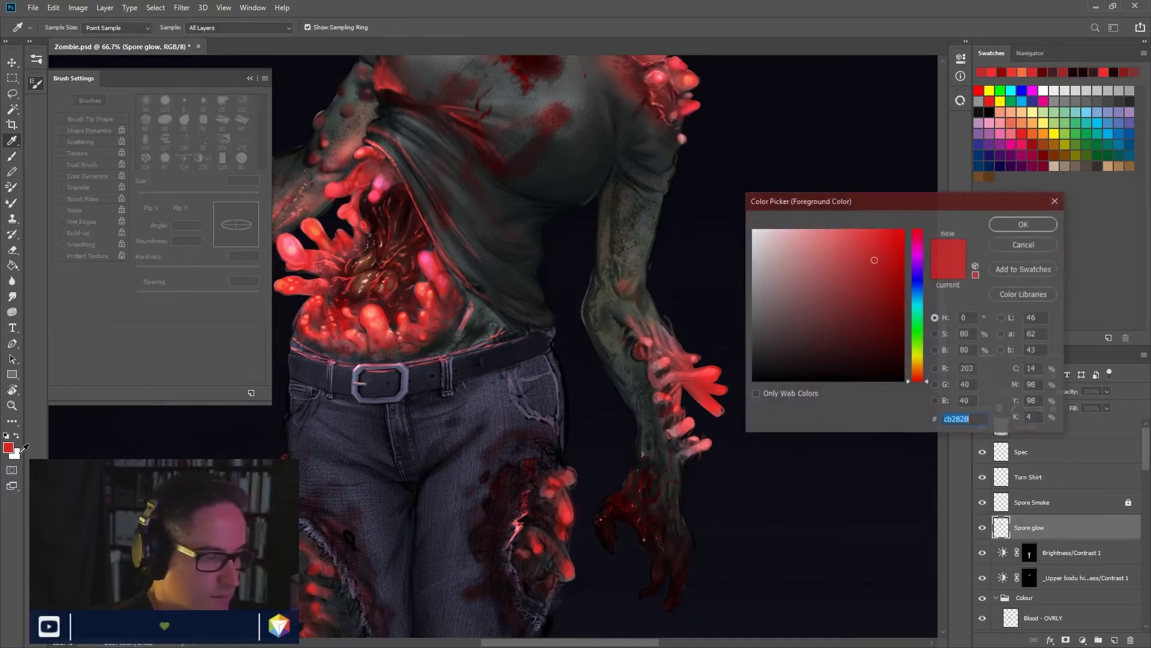
{"action": "left_click", "coordinate": [901, 295]}
{"action": "left_click", "coordinate": [1024, 223]}
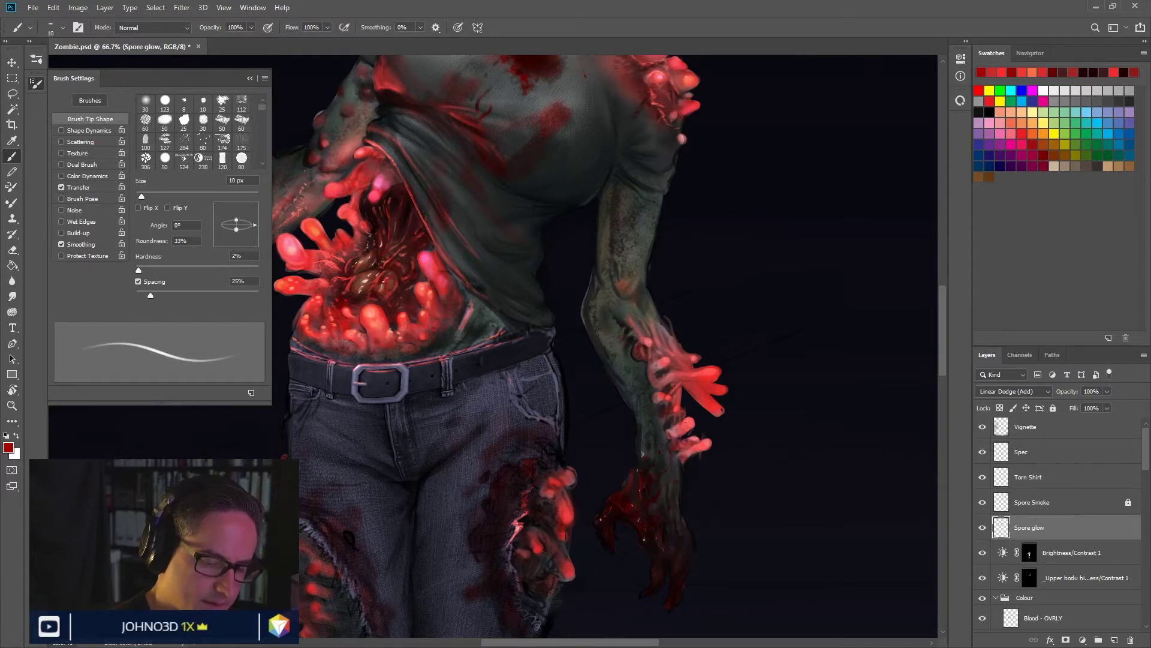
{"action": "key", "text": "bracketleft"}
{"action": "key", "text": "bracketleft"}
{"action": "key", "text": "bracketleft"}
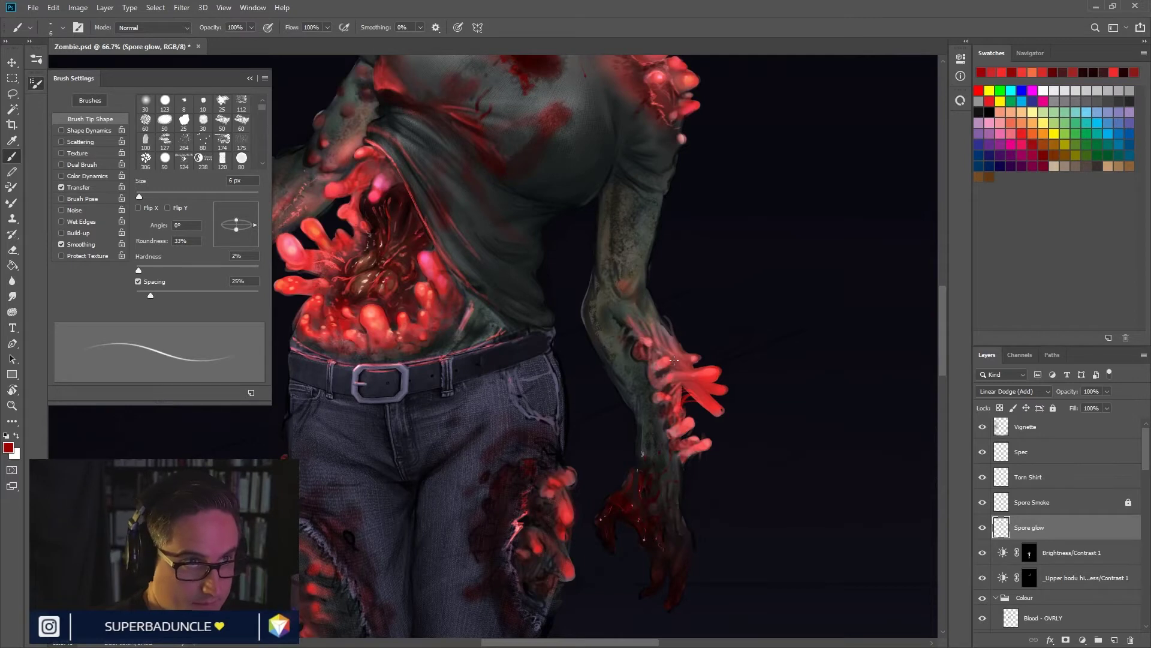
Step: Add fine dark red detail at the base of the forearm growths with a 5 px brush
{"action": "right_click", "coordinate": [671, 379], "text": "alt"}
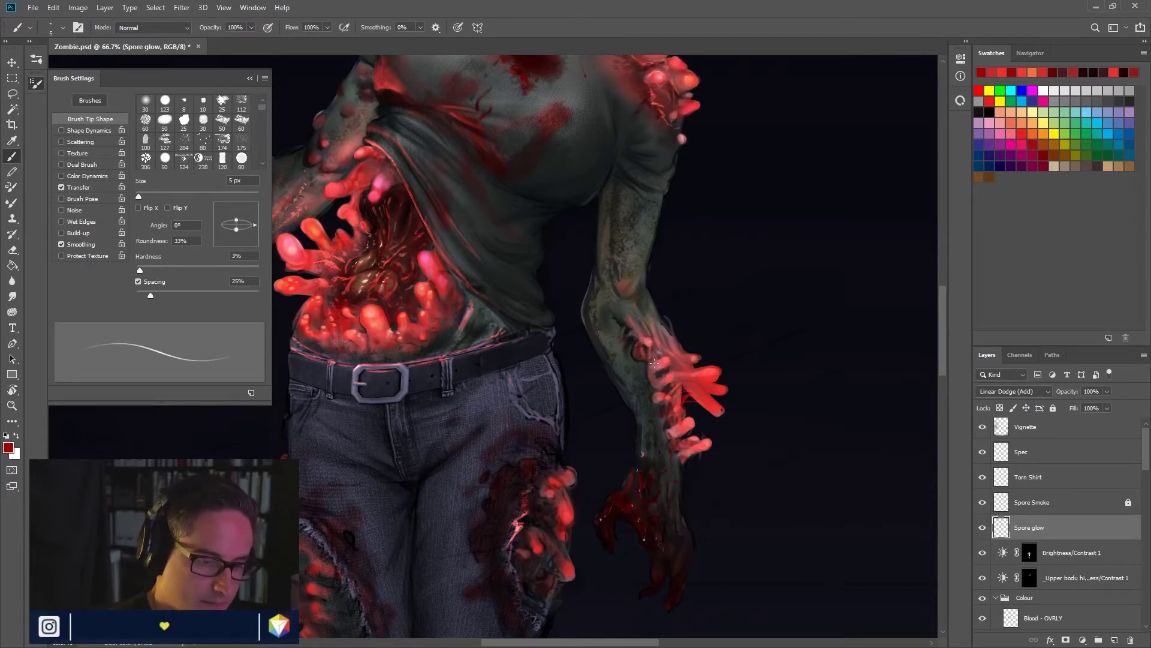
{"action": "right_click", "coordinate": [657, 360]}
{"action": "key", "text": "Escape"}
{"action": "mouse_move", "coordinate": [657, 423]}
{"action": "left_mouse_down"}
{"action": "mouse_move", "coordinate": [708, 385]}
{"action": "mouse_move", "coordinate": [690, 336]}
{"action": "left_mouse_up"}
{"action": "left_click_drag", "start_coordinate": [626, 457], "coordinate": [635, 448]}
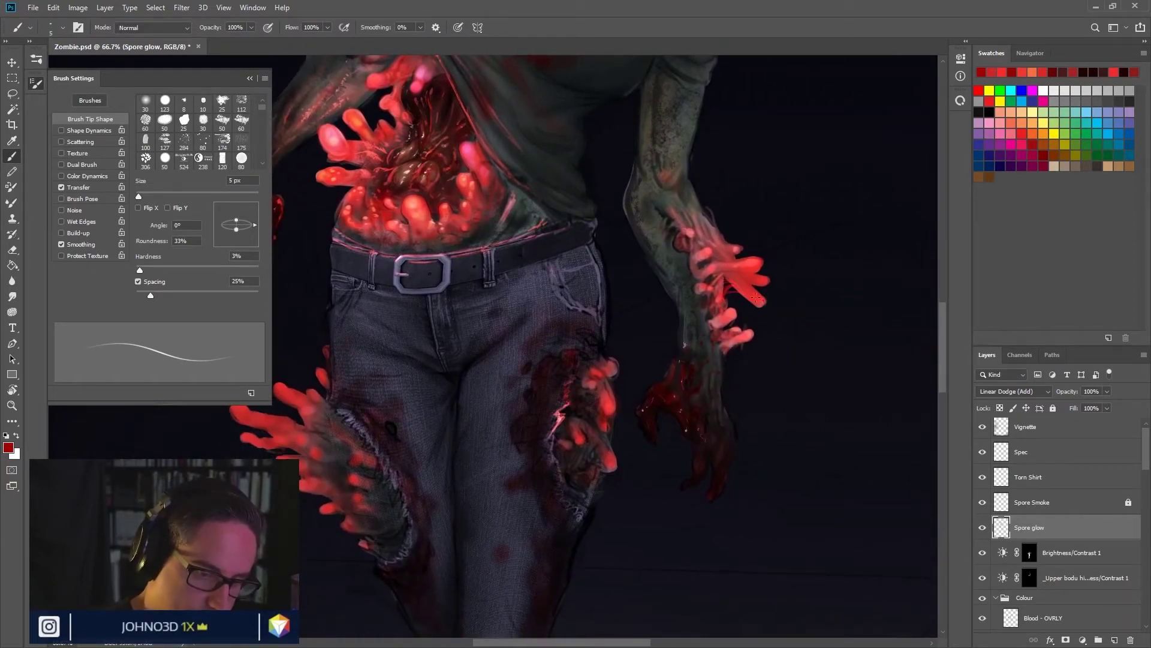
Step: Set the brush to 15 px in Linear Dodge (Add) mode and choose a brighter, fully saturated red for the forearm growths
{"action": "left_click_drag", "start_coordinate": [754, 295], "coordinate": [760, 294]}
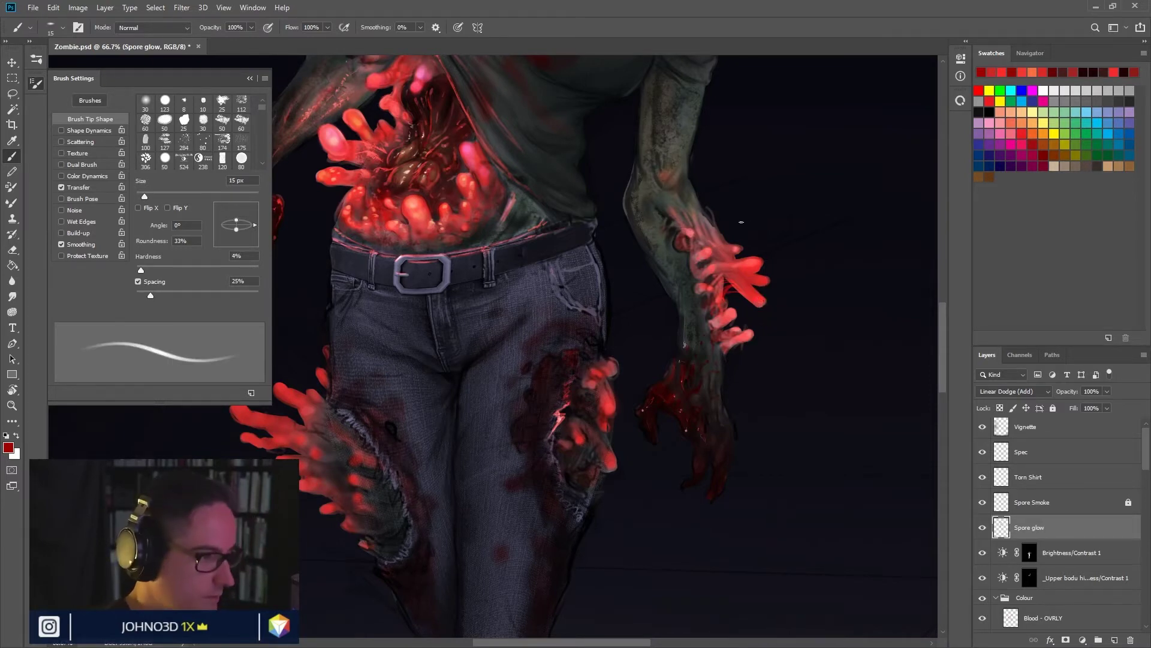
{"action": "left_click", "coordinate": [153, 28]}
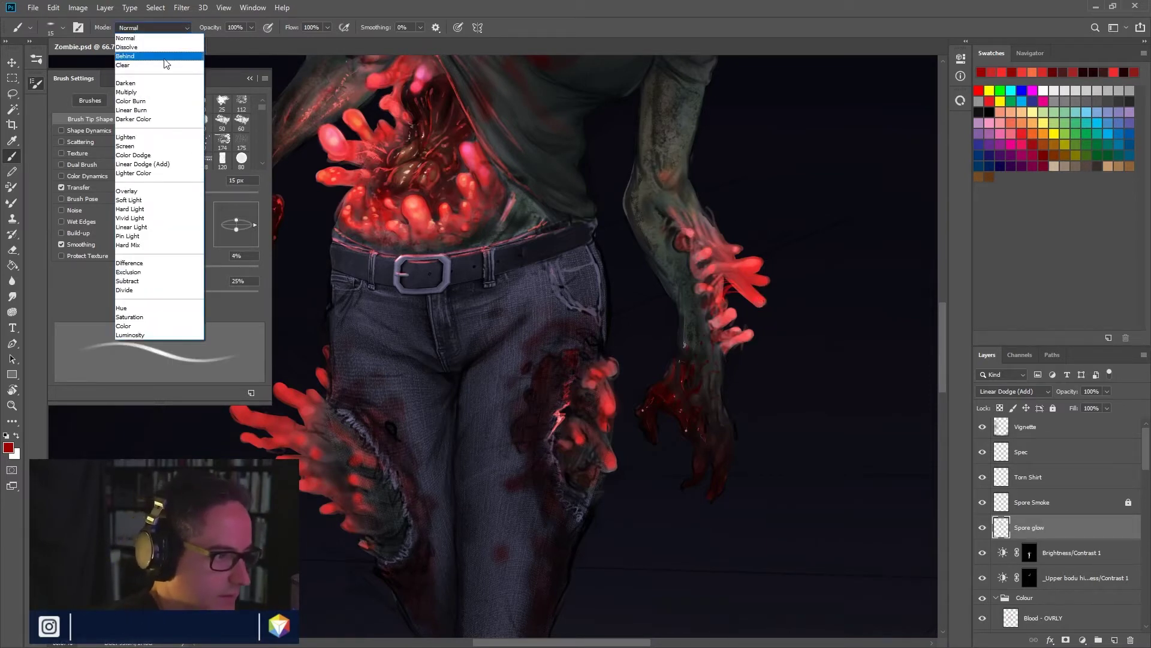
{"action": "left_click", "coordinate": [171, 163]}
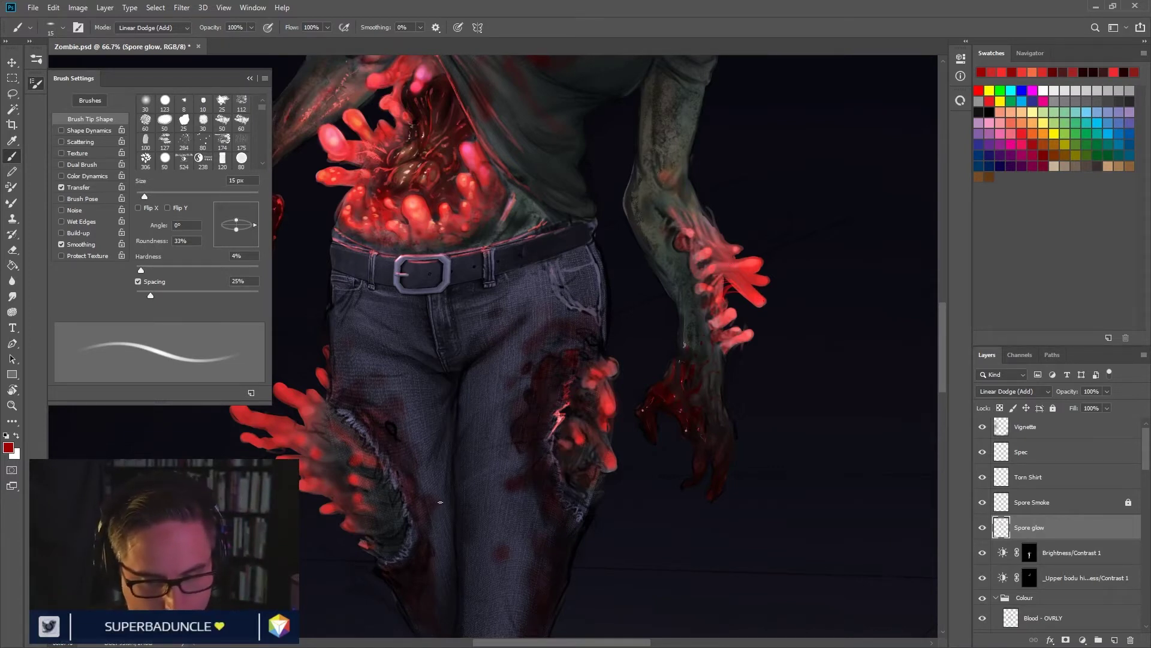
{"action": "left_click", "coordinate": [10, 448]}
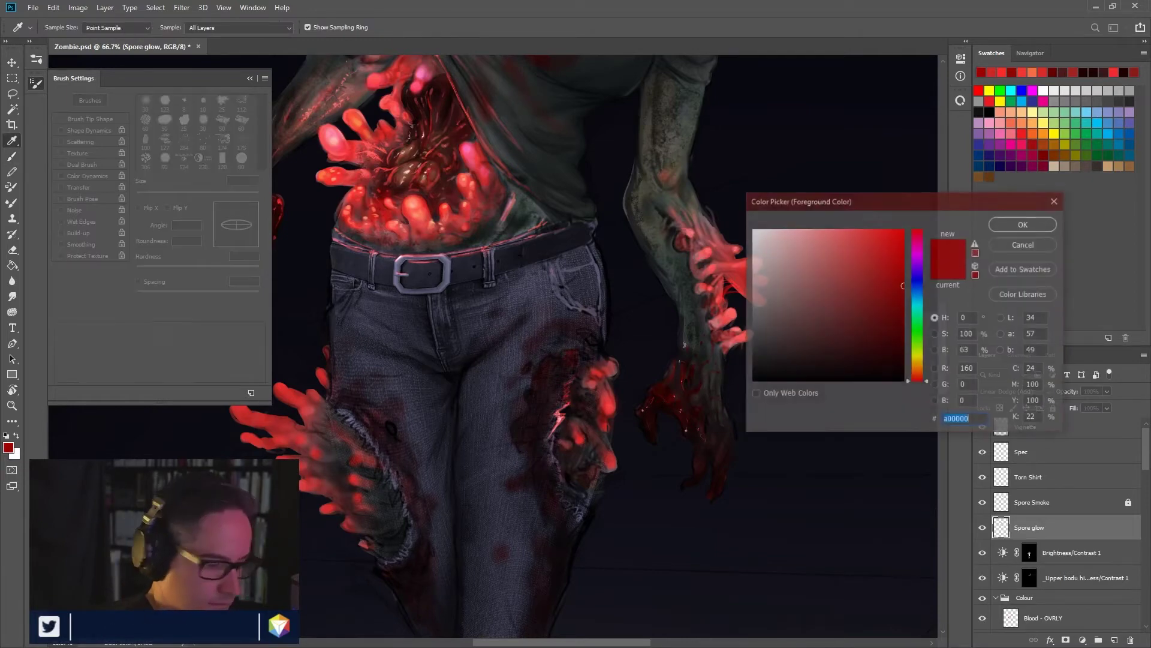
{"action": "left_click", "coordinate": [904, 258]}
{"action": "left_click", "coordinate": [1024, 226]}
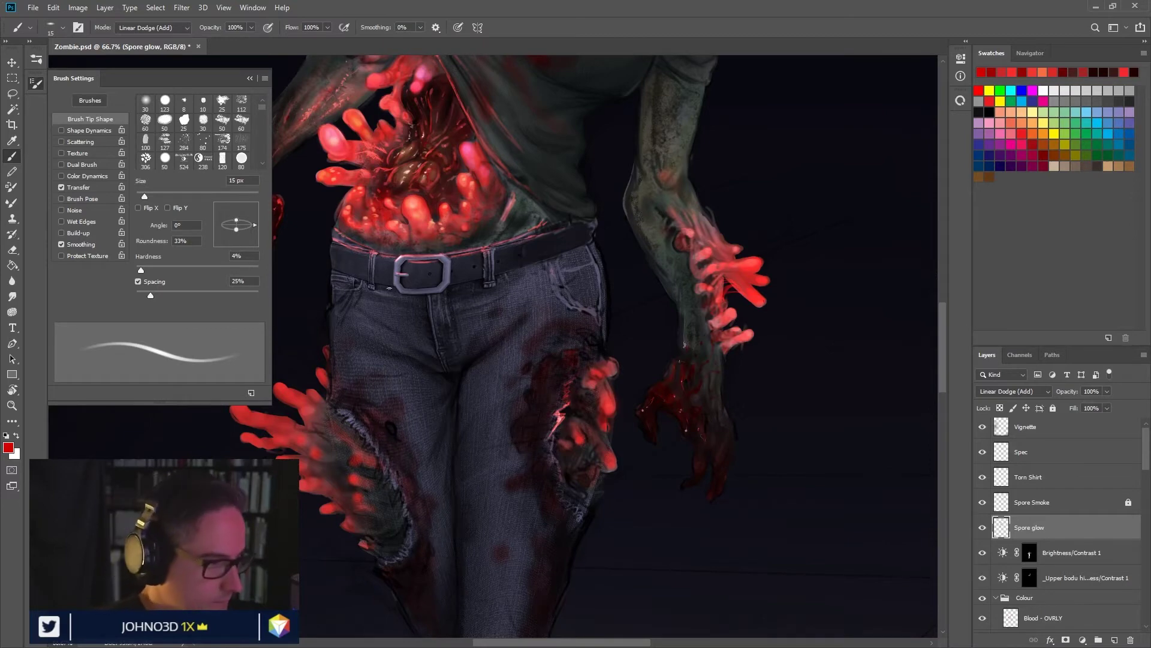
Step: Choose pink and a lighter bright red to highlight the forearm growths, reducing the brush to 10 px and 8 px
{"action": "left_click", "coordinate": [8, 447]}
{"action": "left_click", "coordinate": [829, 237]}
{"action": "left_click", "coordinate": [1026, 227]}
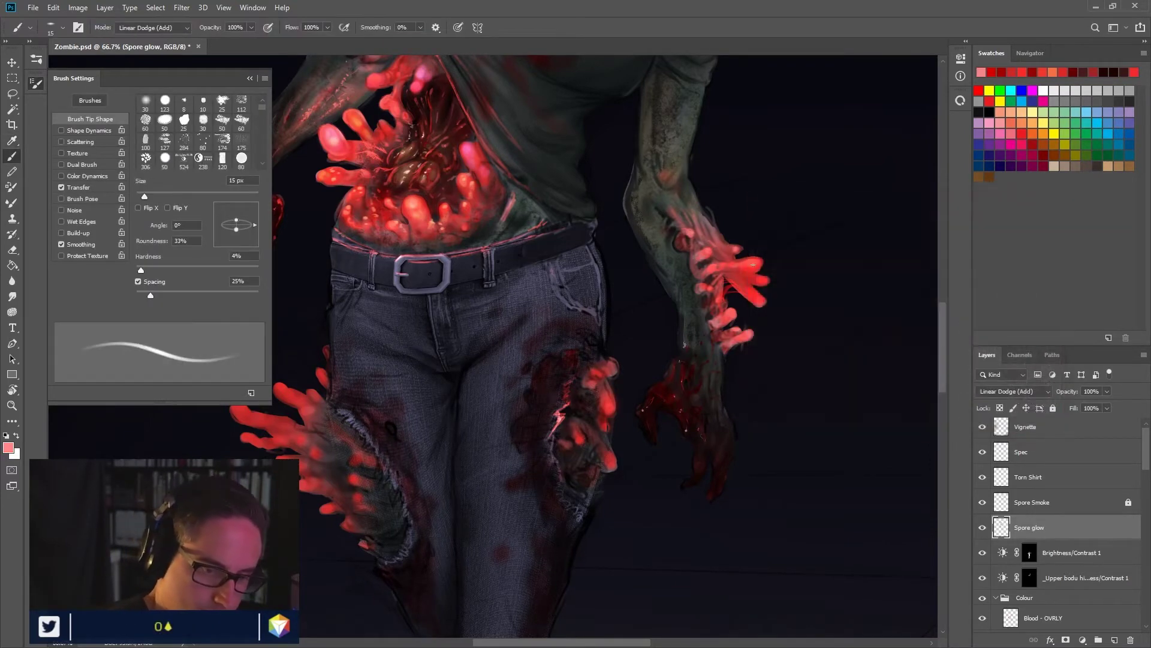
{"action": "left_click", "coordinate": [9, 447]}
{"action": "left_click", "coordinate": [875, 230]}
{"action": "left_click", "coordinate": [1044, 226]}
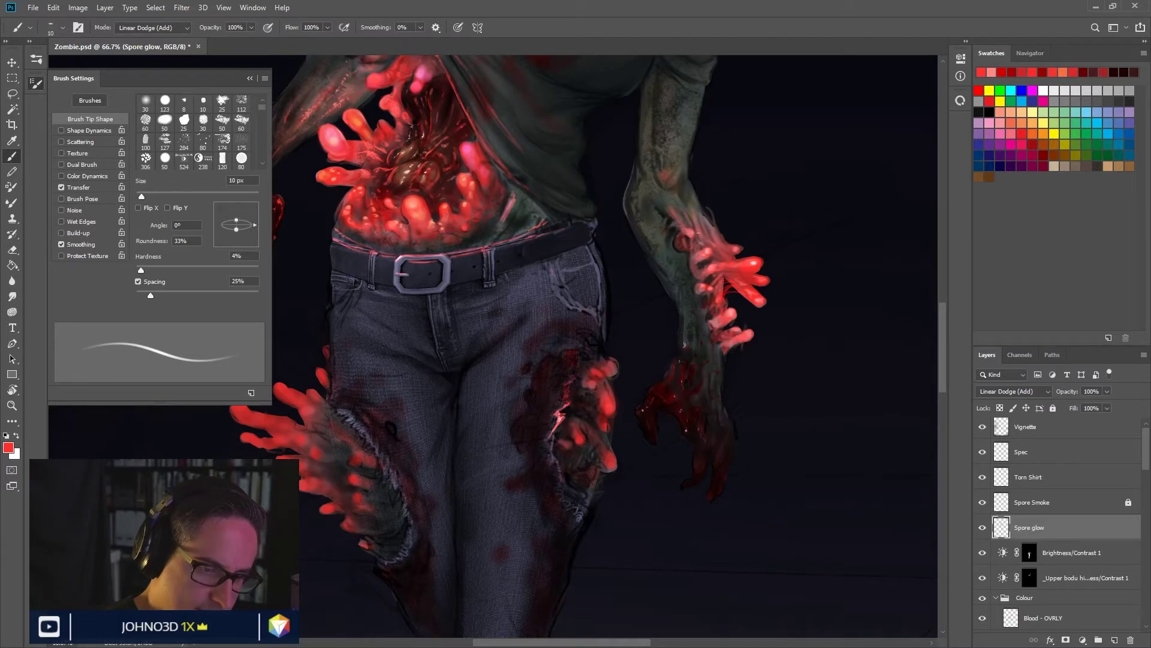
{"action": "key", "text": "bracketleft"}
{"action": "key", "text": "bracketleft"}
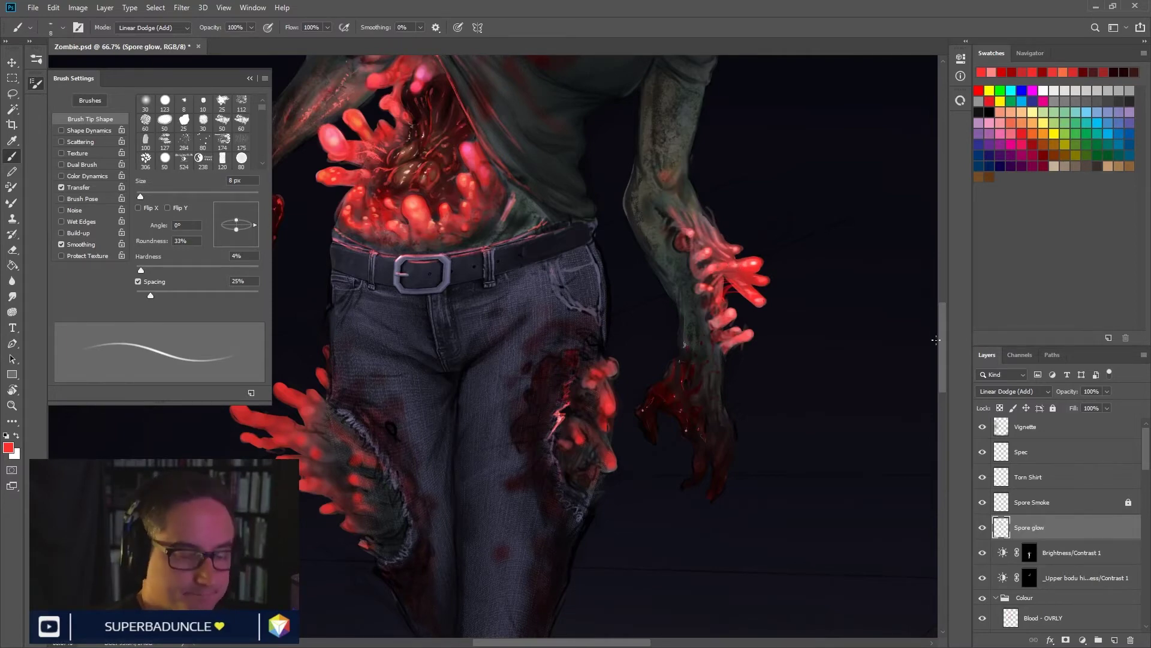
Step: Pick the pure red swatch and paint glow on the growths in the thigh wound below the bloody hand, reducing the brush to 35 px
{"action": "mouse_move", "coordinate": [648, 404]}
{"action": "left_mouse_down"}
{"action": "mouse_move", "coordinate": [694, 418]}
{"action": "mouse_move", "coordinate": [688, 445]}
{"action": "mouse_move", "coordinate": [778, 301]}
{"action": "left_mouse_up"}
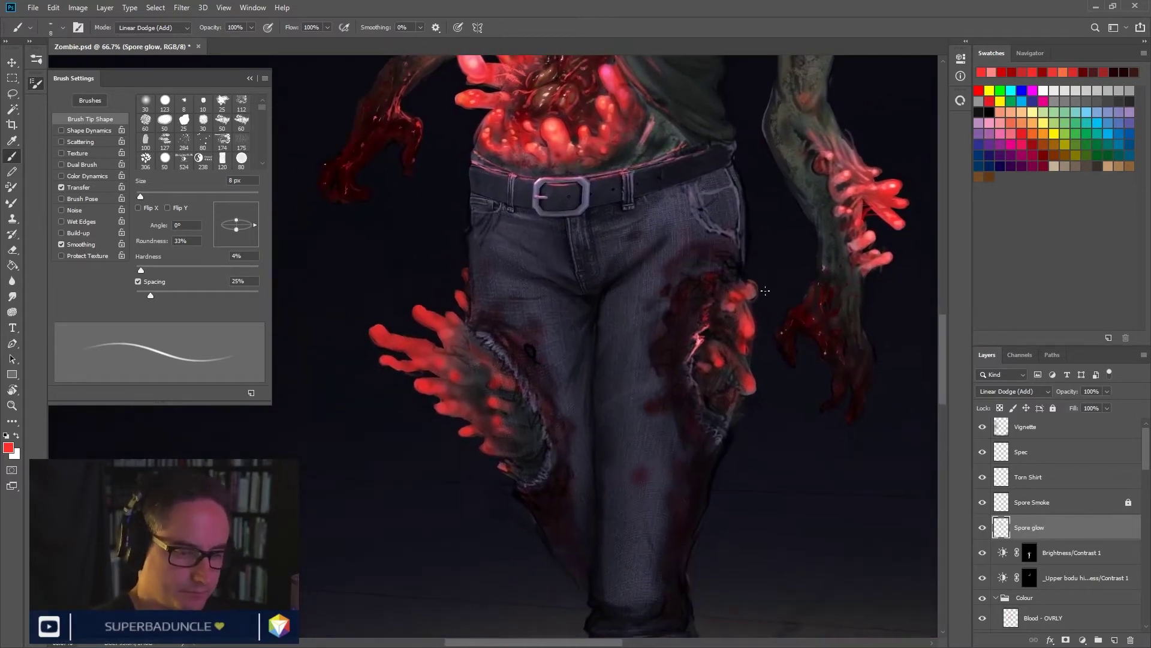
{"action": "scroll", "coordinate": [748, 331], "scroll_direction": "down", "scroll_amount": 3}
{"action": "scroll", "coordinate": [694, 270], "scroll_direction": "up", "scroll_amount": 2}
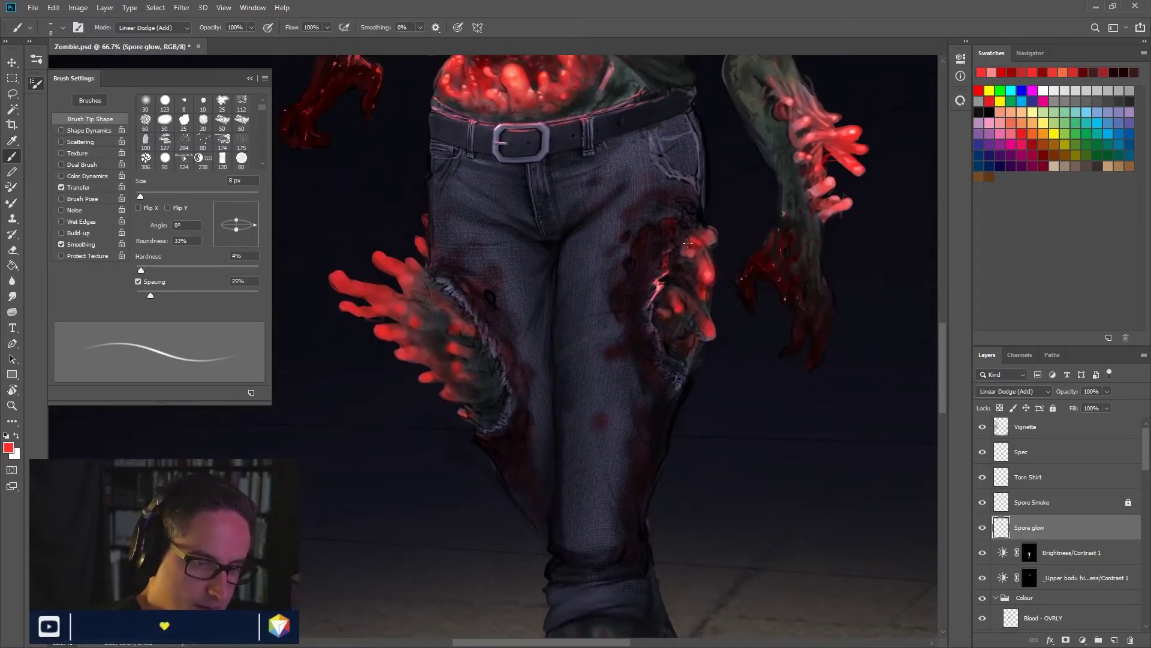
{"action": "mouse_move", "coordinate": [698, 243]}
{"action": "left_mouse_down"}
{"action": "mouse_move", "coordinate": [735, 284]}
{"action": "mouse_move", "coordinate": [774, 284]}
{"action": "left_mouse_up"}
{"action": "left_click", "coordinate": [982, 89]}
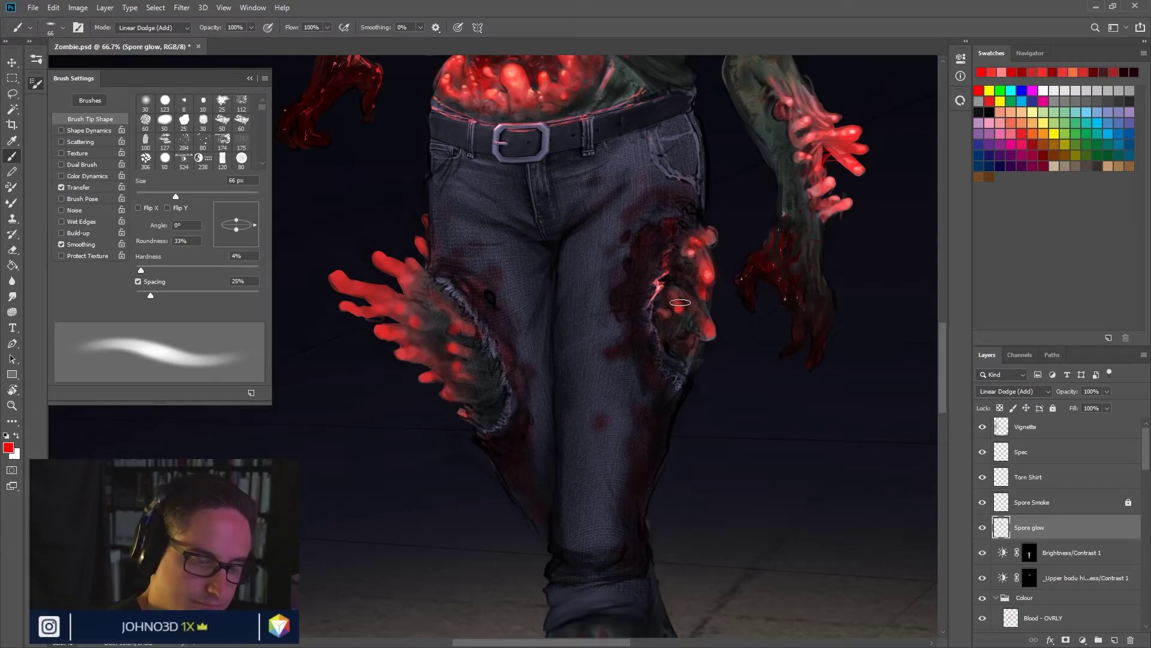
{"action": "key", "text": "bracketleft"}
{"action": "key", "text": "bracketleft"}
{"action": "key", "text": "bracketleft"}
{"action": "key", "text": "bracketleft"}
{"action": "key", "text": "bracketleft"}
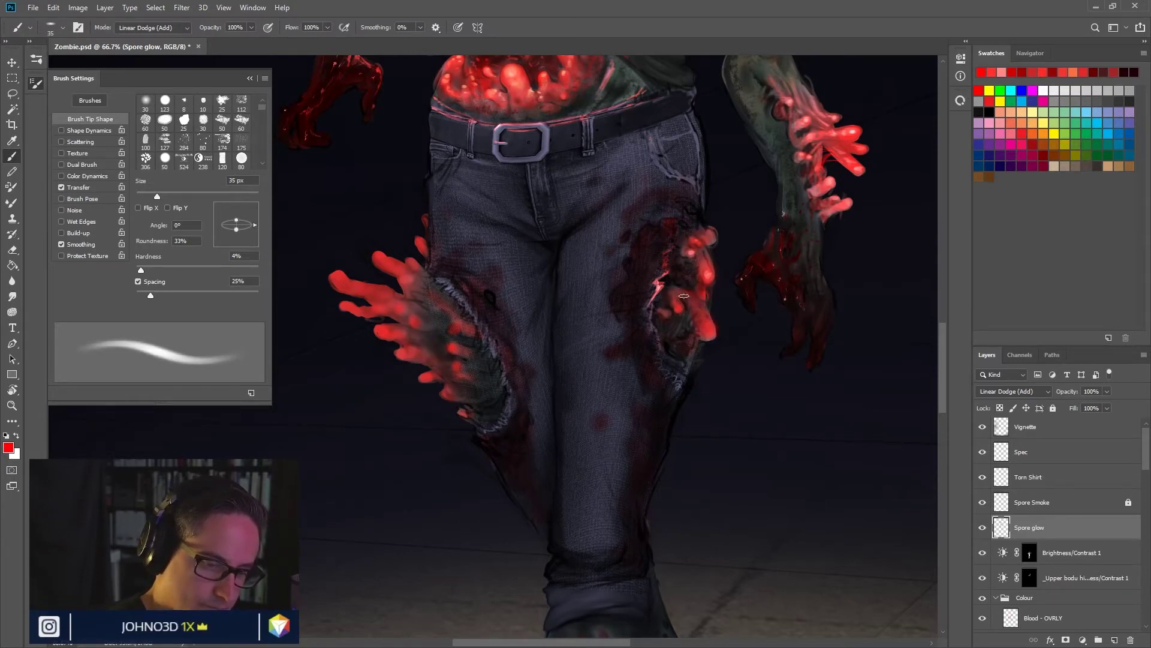
Step: Fill the inside of the same thigh wound with glowing red growth detail, then refine the leg growths, reducing the brush to 25 px and 10 px
{"action": "key", "text": "bracketleft"}
{"action": "key", "text": "bracketleft"}
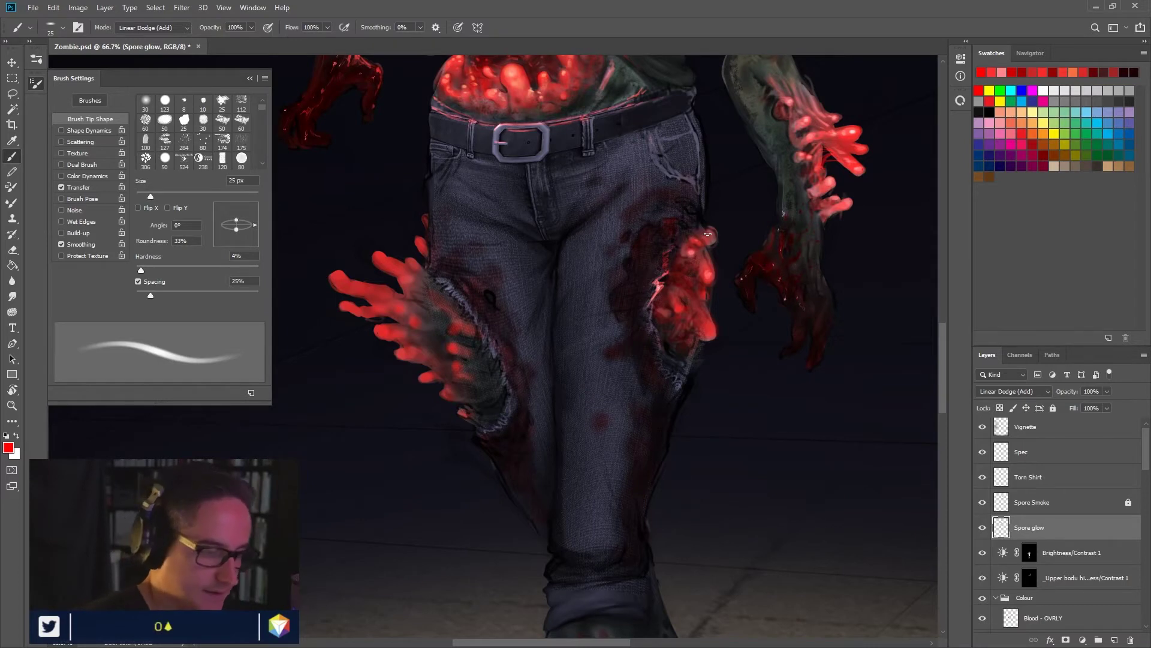
{"action": "key", "text": "bracketleft"}
{"action": "key", "text": "bracketleft"}
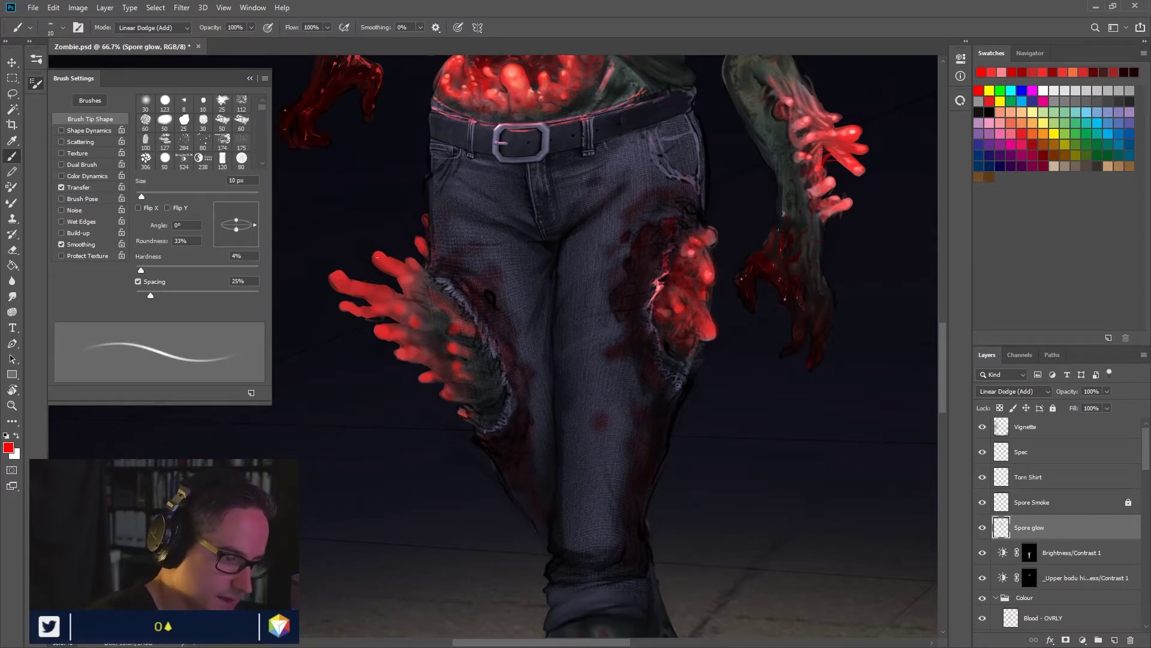
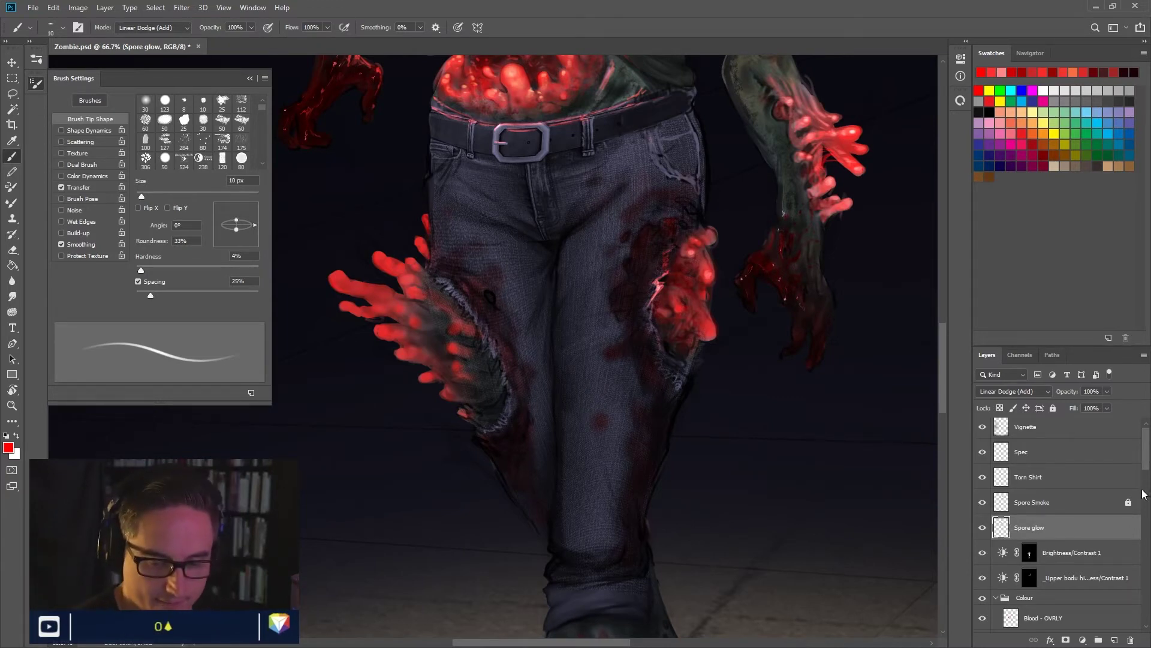
Step: Examine the lower layers by toggling the visibility of Layer 7, Denim Texture and Sil
{"action": "scroll", "coordinate": [1142, 495], "scroll_direction": "down", "scroll_amount": 10}
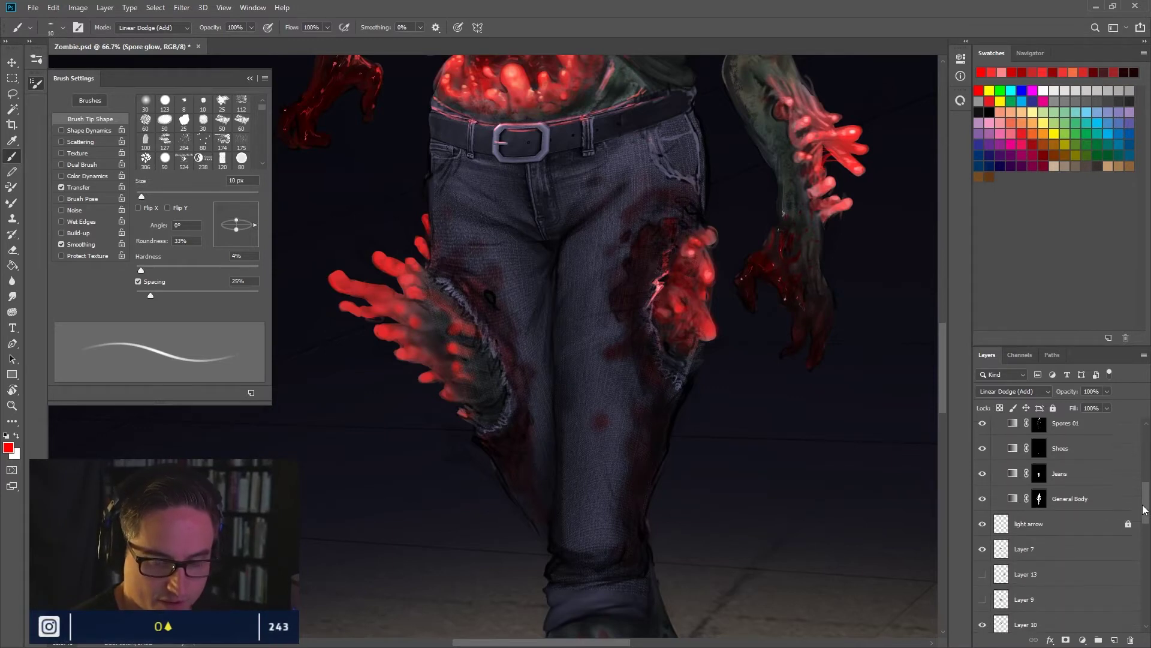
{"action": "scroll", "coordinate": [1127, 516], "scroll_direction": "down", "scroll_amount": 6}
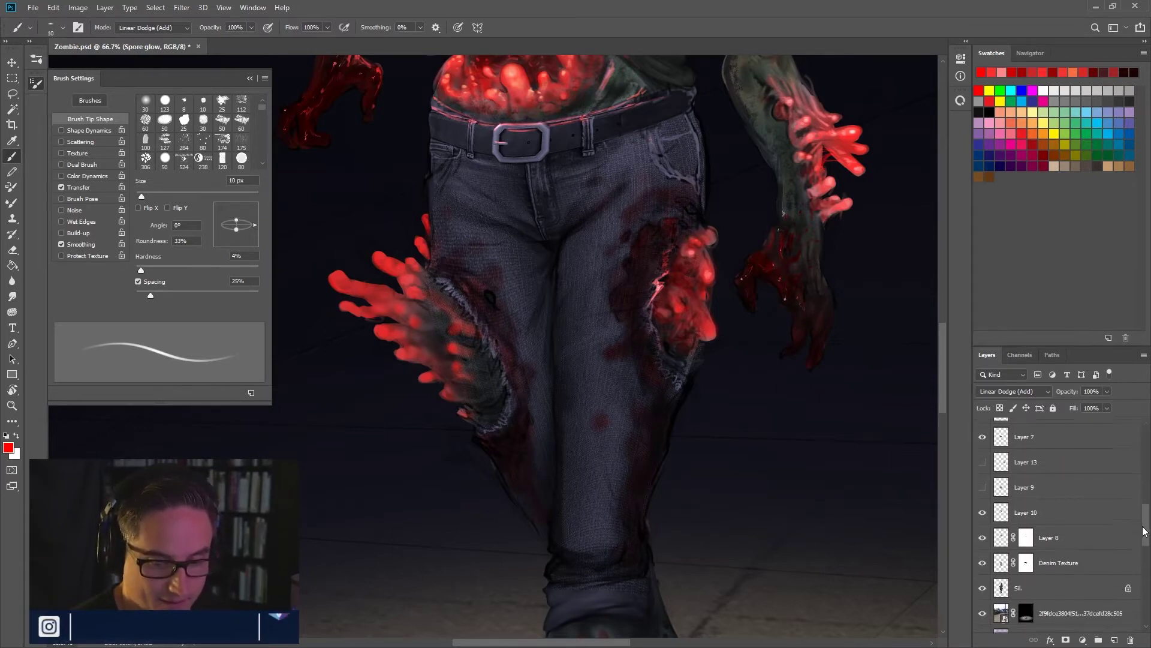
{"action": "left_click", "coordinate": [983, 434]}
{"action": "left_click", "coordinate": [983, 434]}
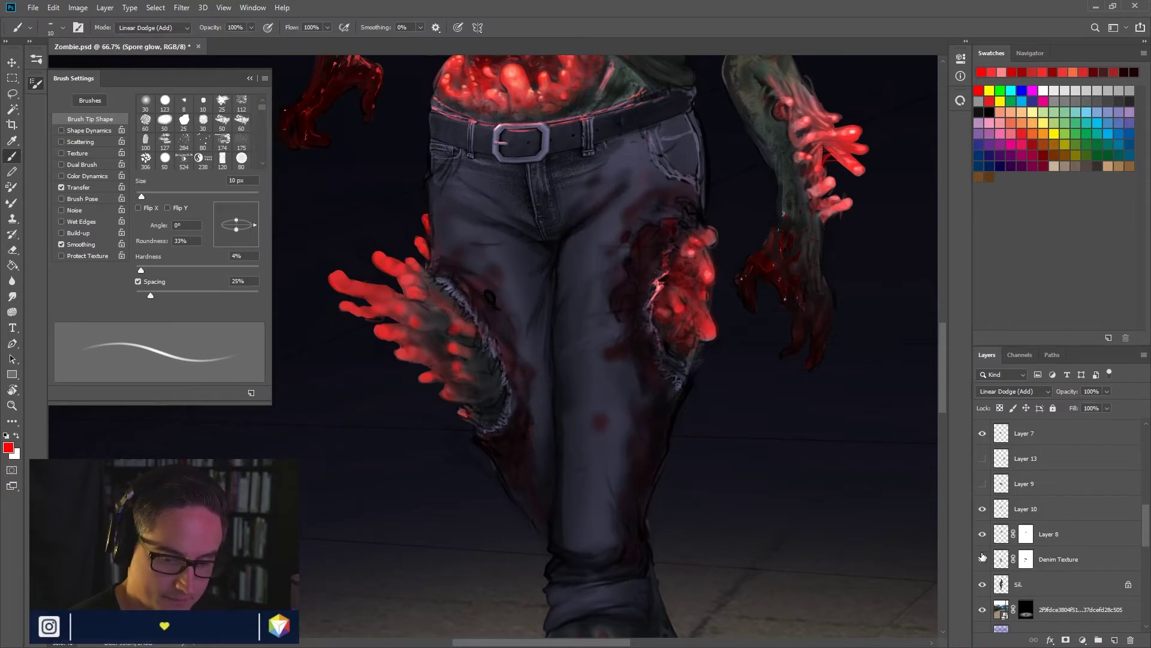
{"action": "scroll", "coordinate": [1142, 534], "scroll_direction": "down", "scroll_amount": 2}
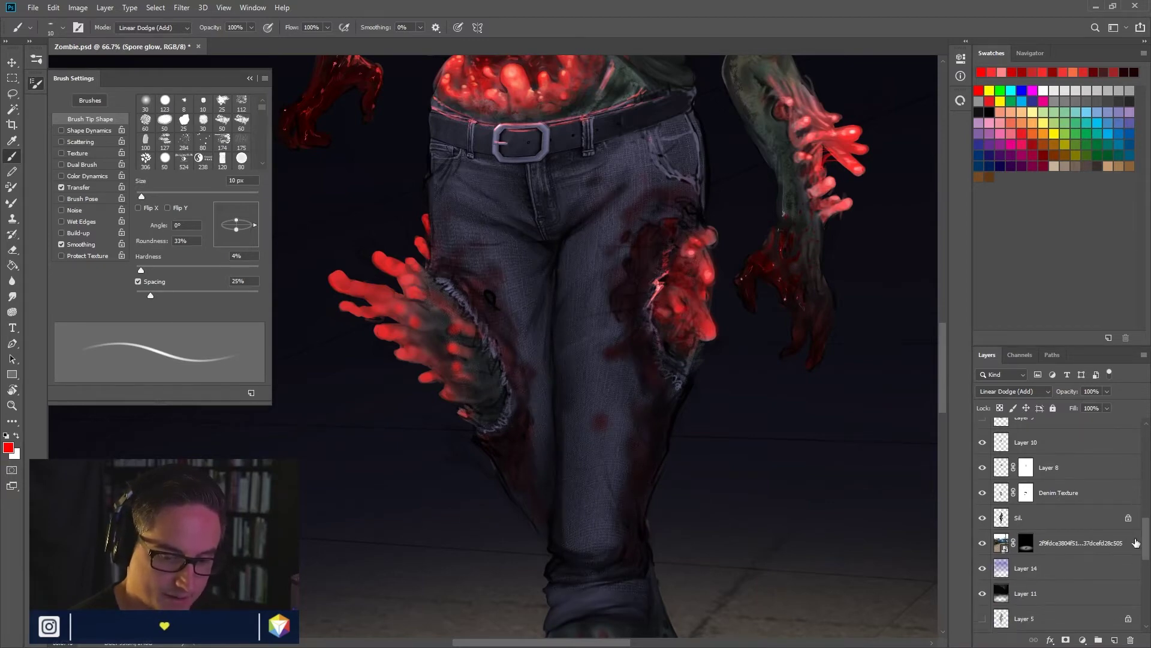
{"action": "left_click", "coordinate": [982, 518]}
{"action": "left_click", "coordinate": [982, 518]}
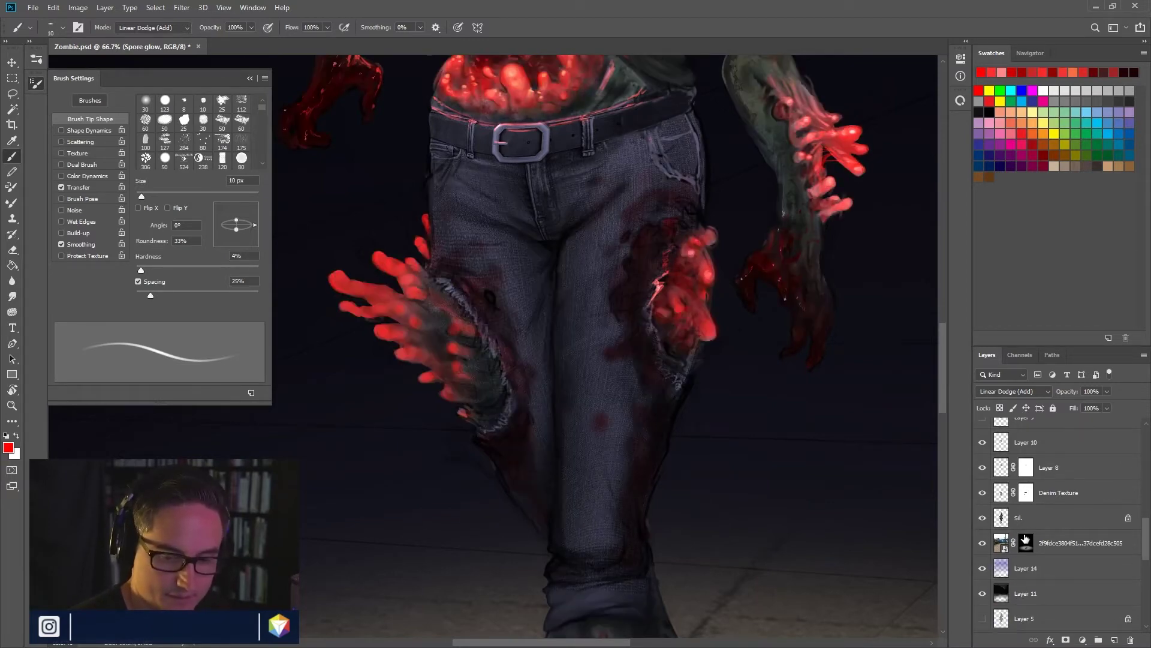
{"action": "left_click_drag", "start_coordinate": [1146, 526], "coordinate": [1148, 476]}
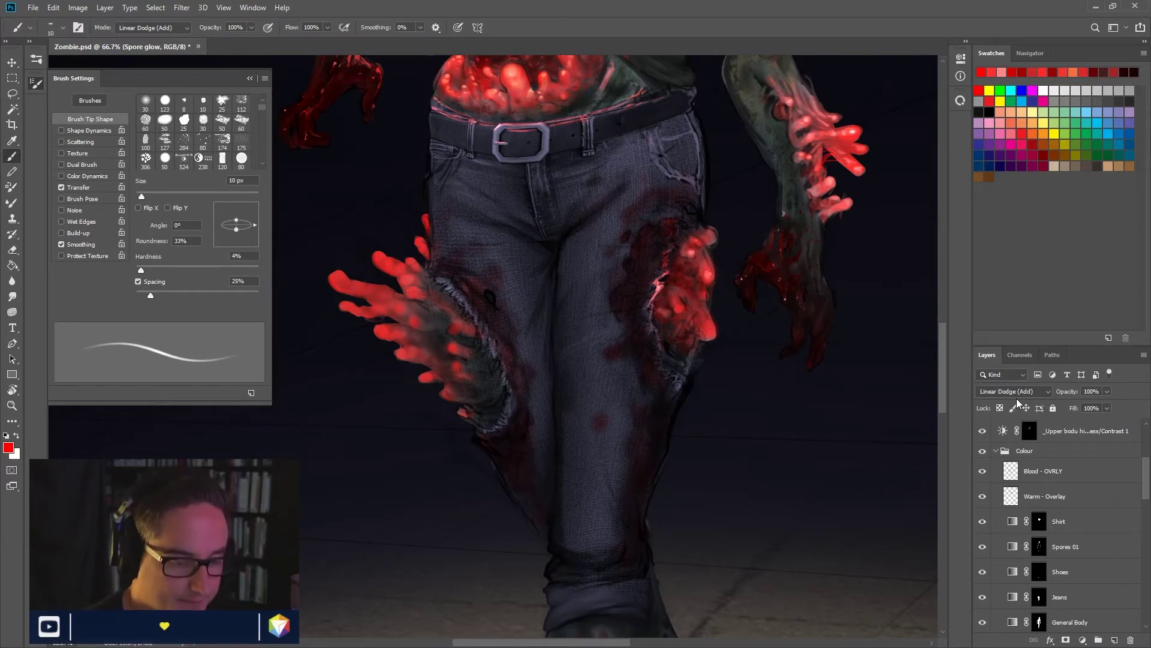
Step: Select the Jeans layer mask and set the brush to 49 px with white #ffffff as the foreground color
{"action": "right_click", "coordinate": [617, 470], "text": "ctrl"}
{"action": "left_click", "coordinate": [636, 504]}
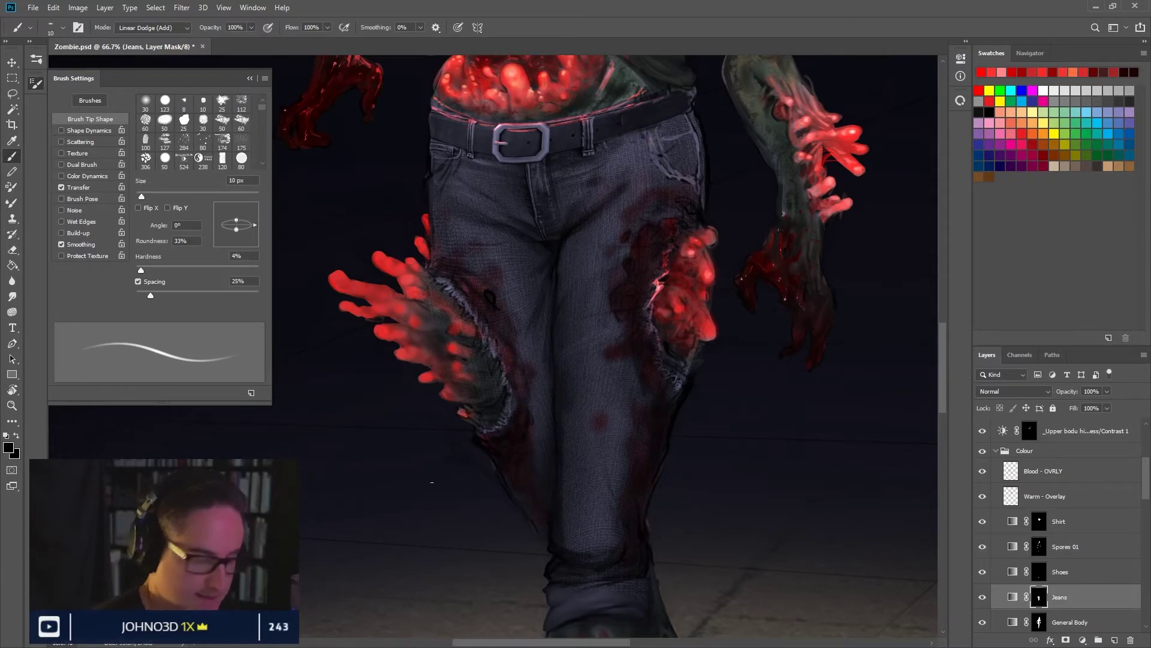
{"action": "left_click_drag", "start_coordinate": [488, 380], "coordinate": [498, 381]}
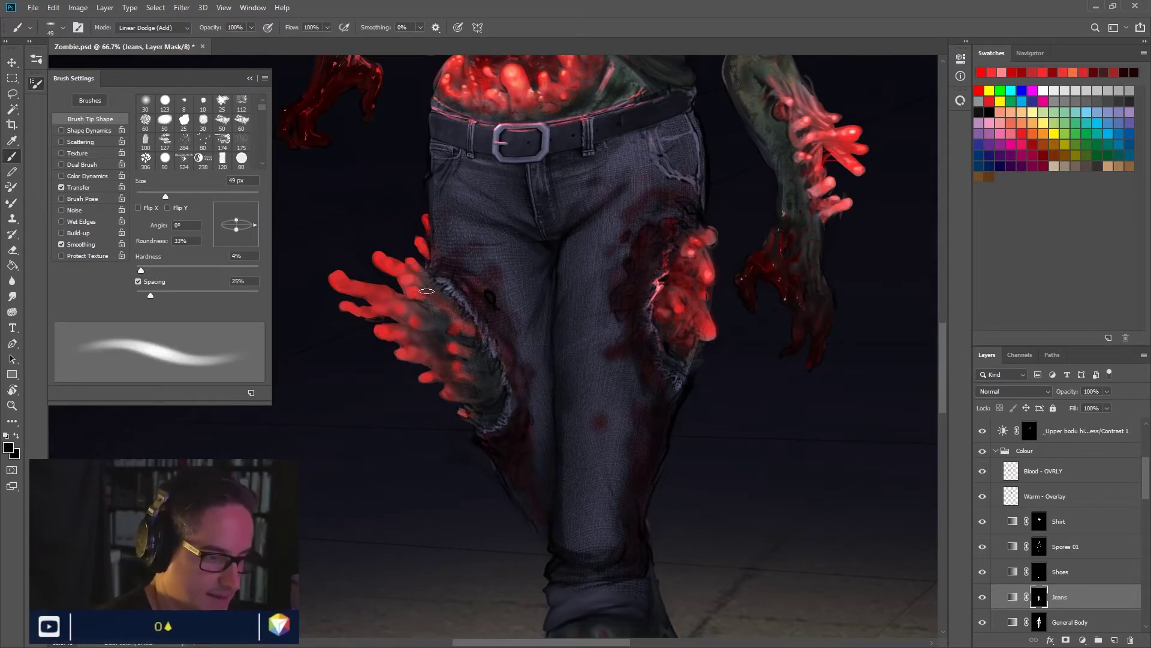
{"action": "left_click", "coordinate": [8, 448]}
{"action": "left_click", "coordinate": [754, 231]}
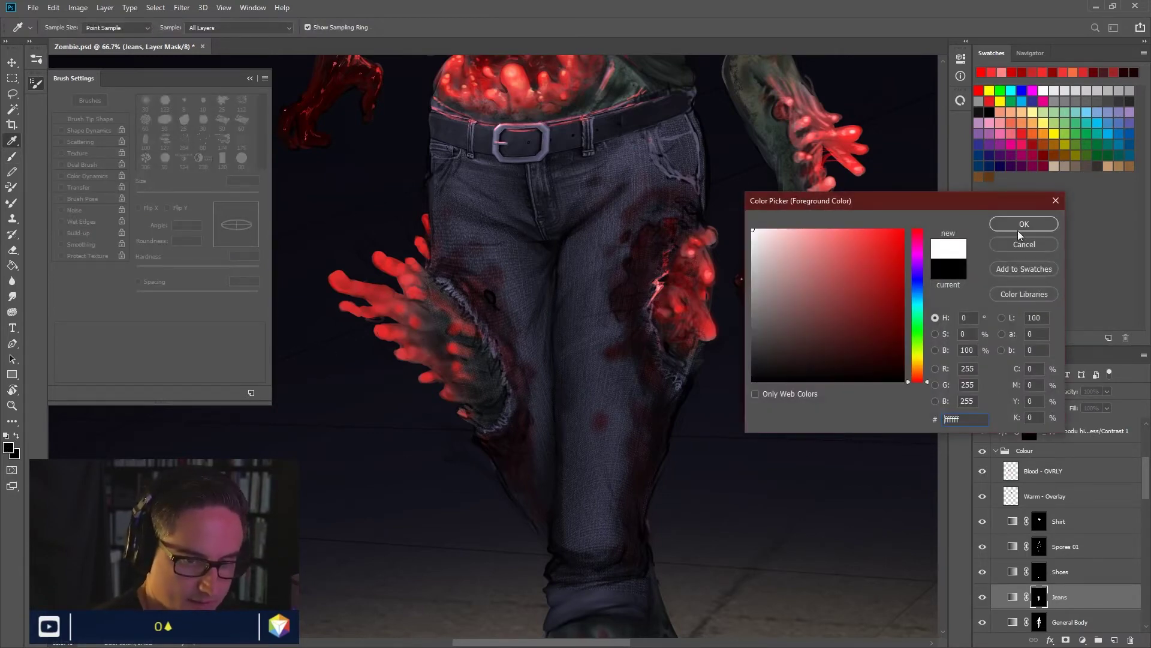
{"action": "left_click", "coordinate": [1022, 225]}
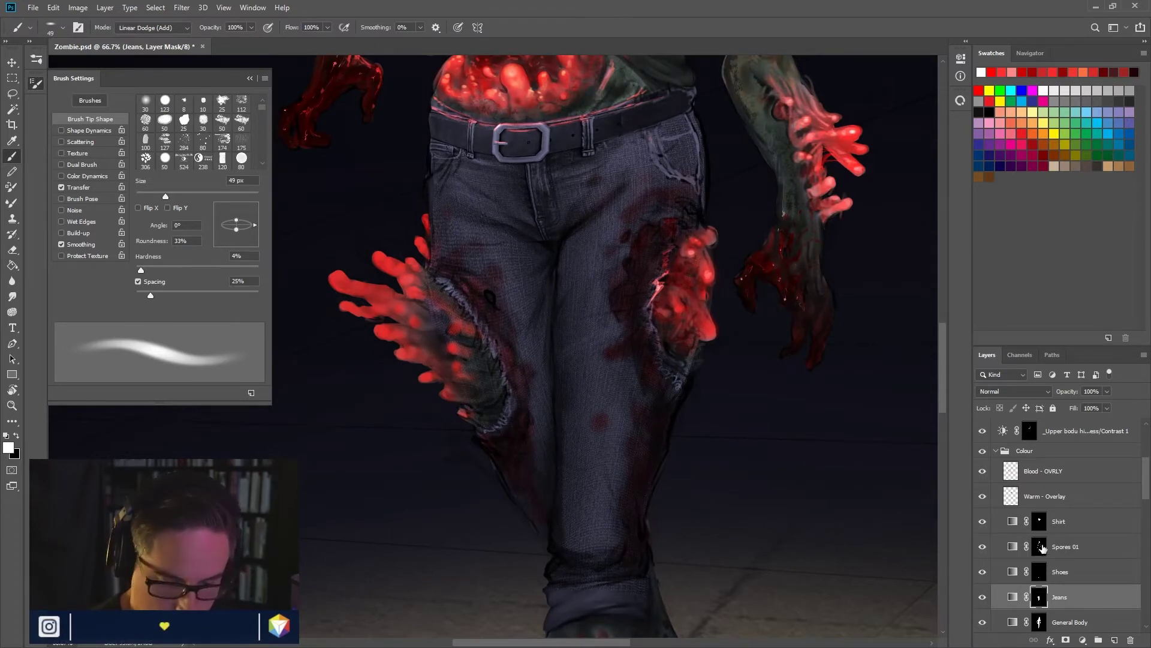
Step: Examine the clothing and lower layers by toggling the visibility of Jeans, Layer 7, Layer 9, Layer 10 and Denim Texture
{"action": "scroll", "coordinate": [1015, 559], "scroll_direction": "down", "scroll_amount": 3}
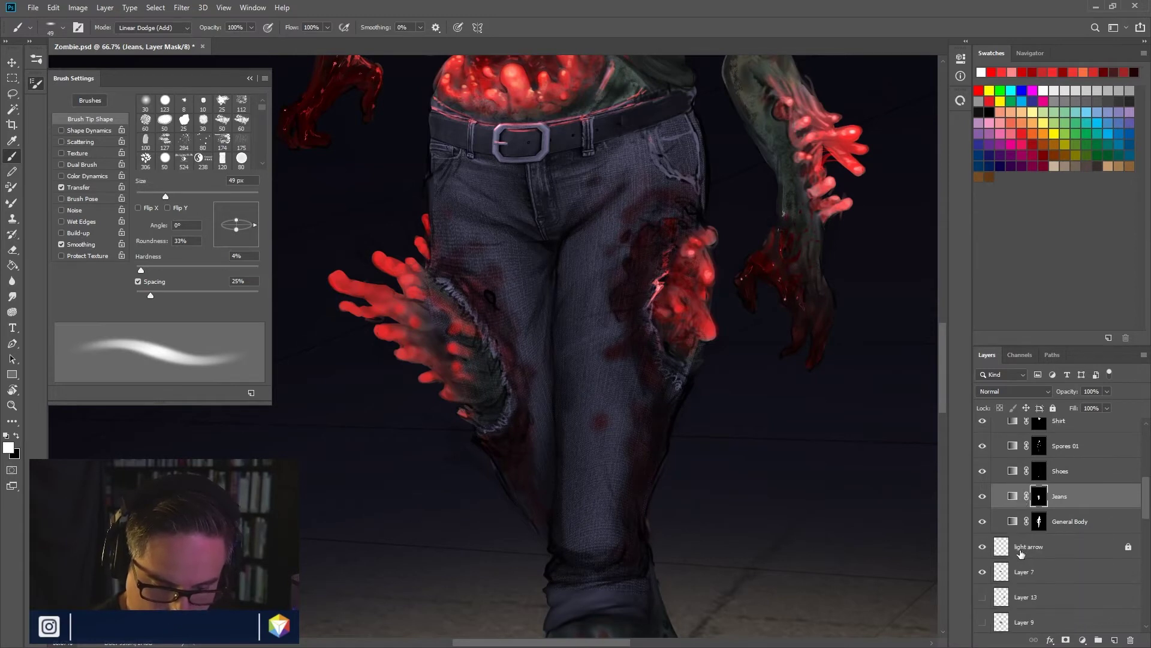
{"action": "left_click", "coordinate": [984, 498]}
{"action": "left_click", "coordinate": [984, 498]}
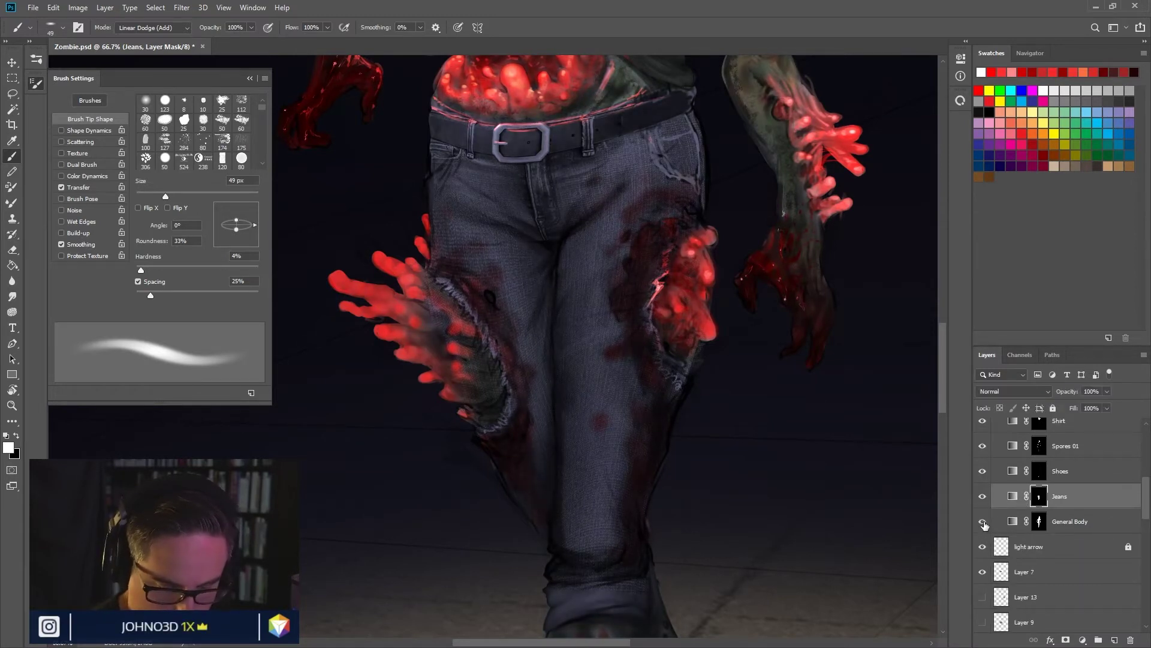
{"action": "scroll", "coordinate": [990, 566], "scroll_direction": "down", "scroll_amount": 1}
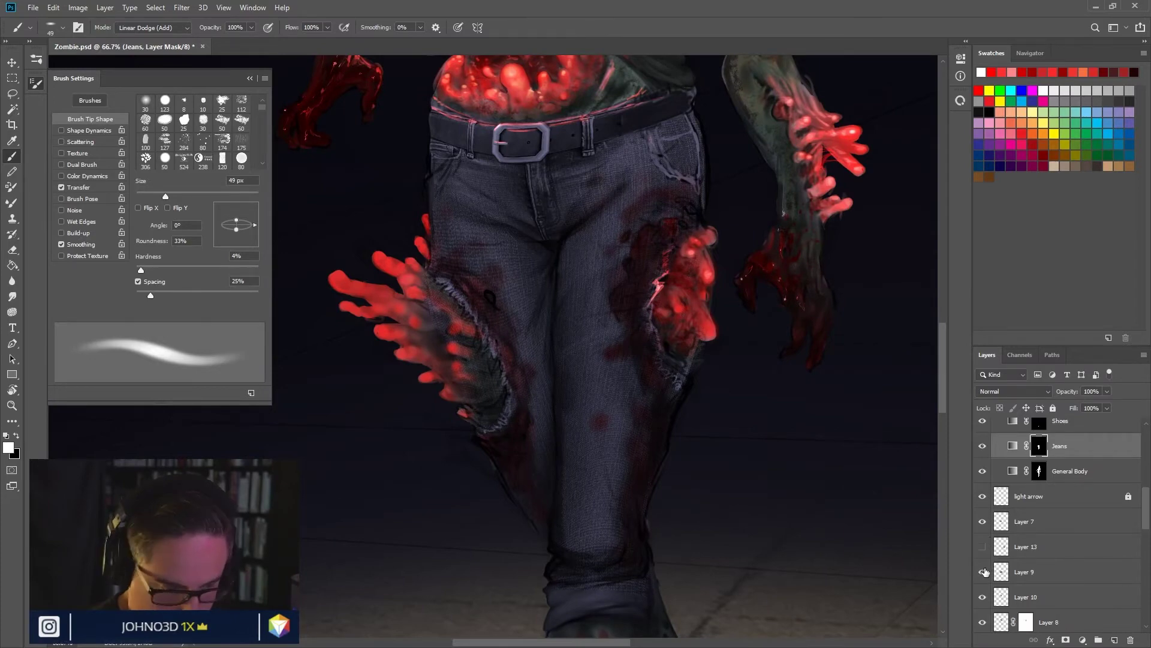
{"action": "left_click", "coordinate": [986, 570]}
{"action": "left_click", "coordinate": [985, 569]}
{"action": "left_click", "coordinate": [983, 547]}
{"action": "left_click", "coordinate": [983, 522]}
{"action": "left_click", "coordinate": [984, 522]}
{"action": "left_click", "coordinate": [983, 597]}
{"action": "scroll", "coordinate": [983, 594], "scroll_direction": "down", "scroll_amount": 2}
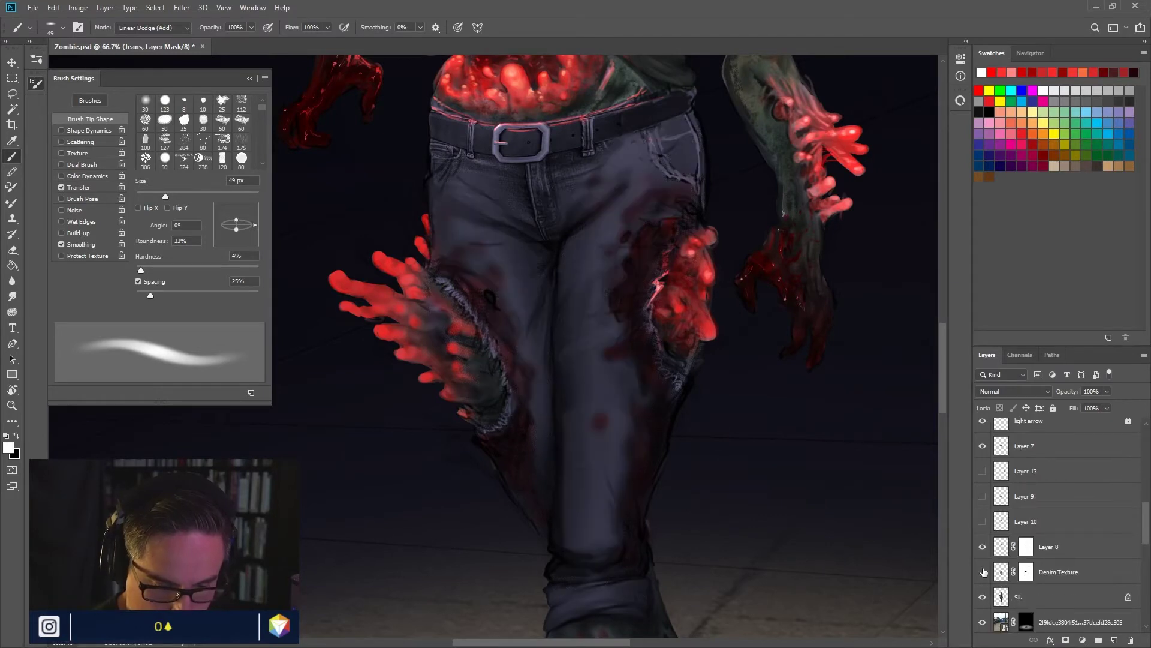
{"action": "left_click", "coordinate": [984, 571]}
Step: Paint black on the Denim Texture mask over the outer thigh growths, using a 45 px brush in Normal mode
{"action": "left_click", "coordinate": [1027, 572]}
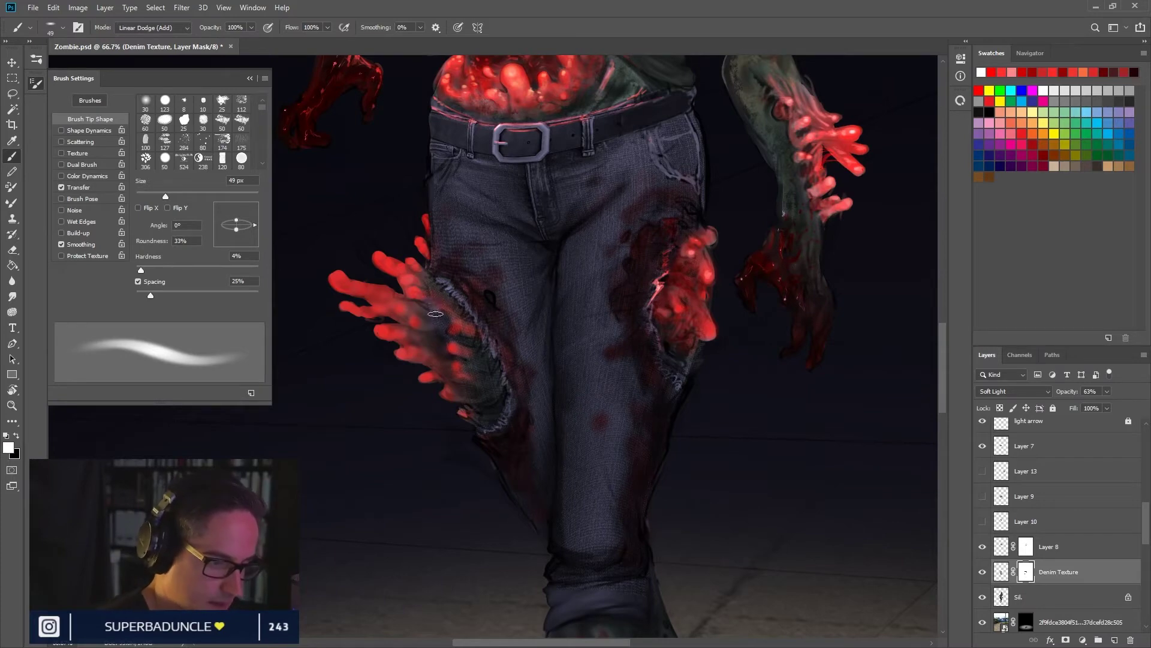
{"action": "left_click", "coordinate": [8, 446]}
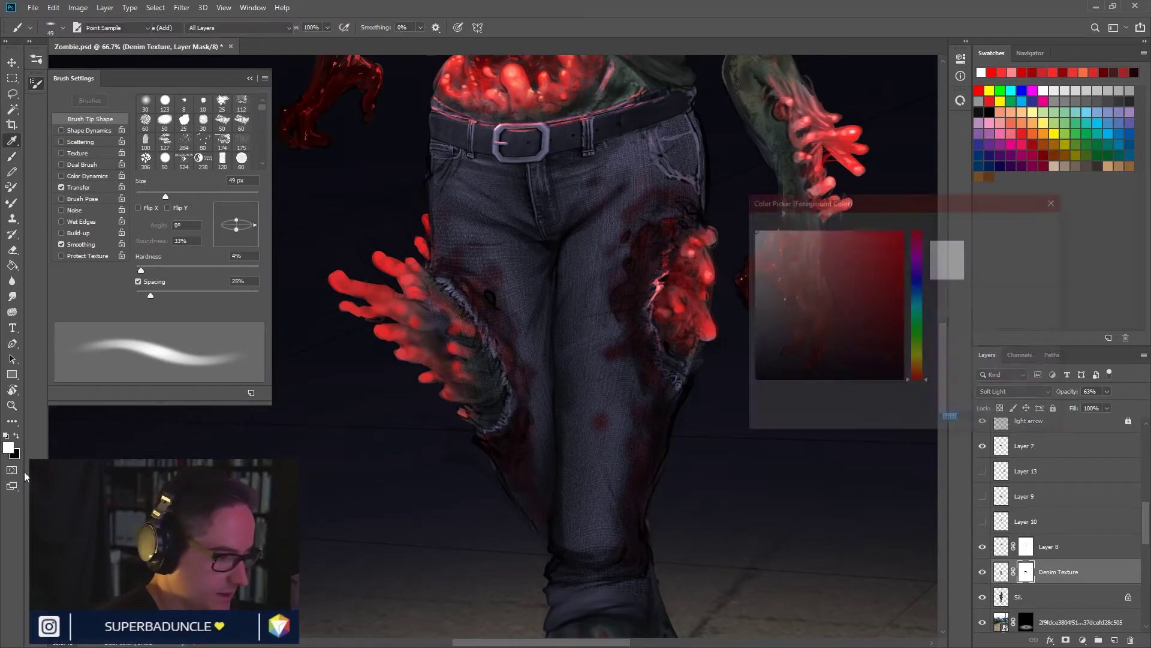
{"action": "left_click", "coordinate": [1024, 224]}
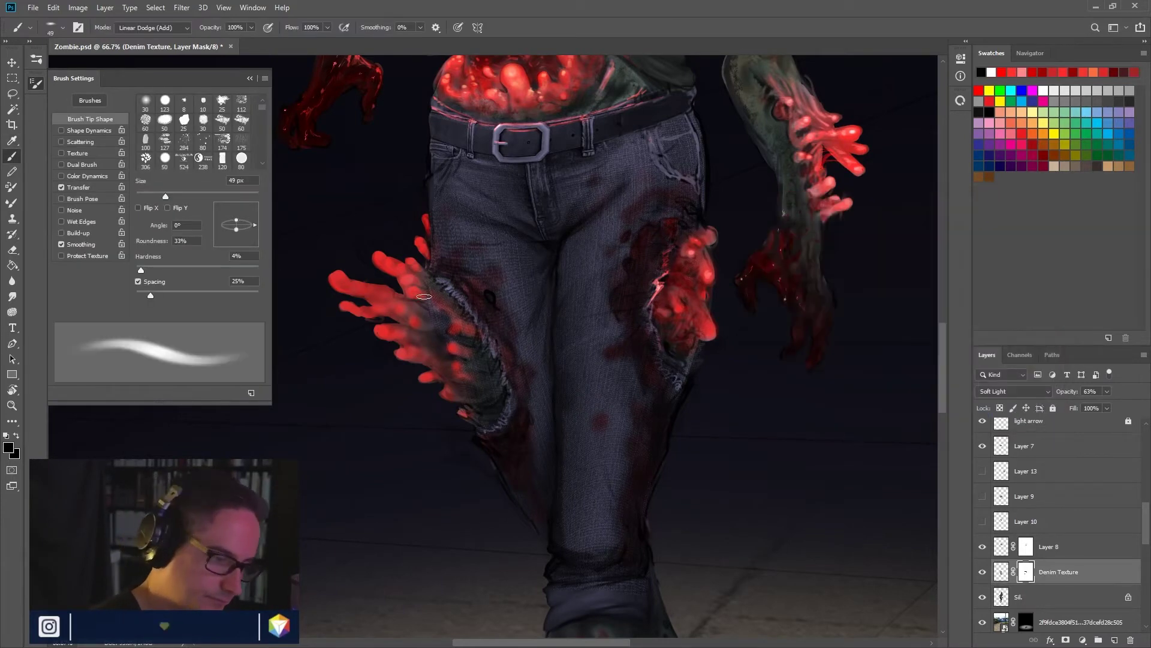
{"action": "key", "text": "bracketleft"}
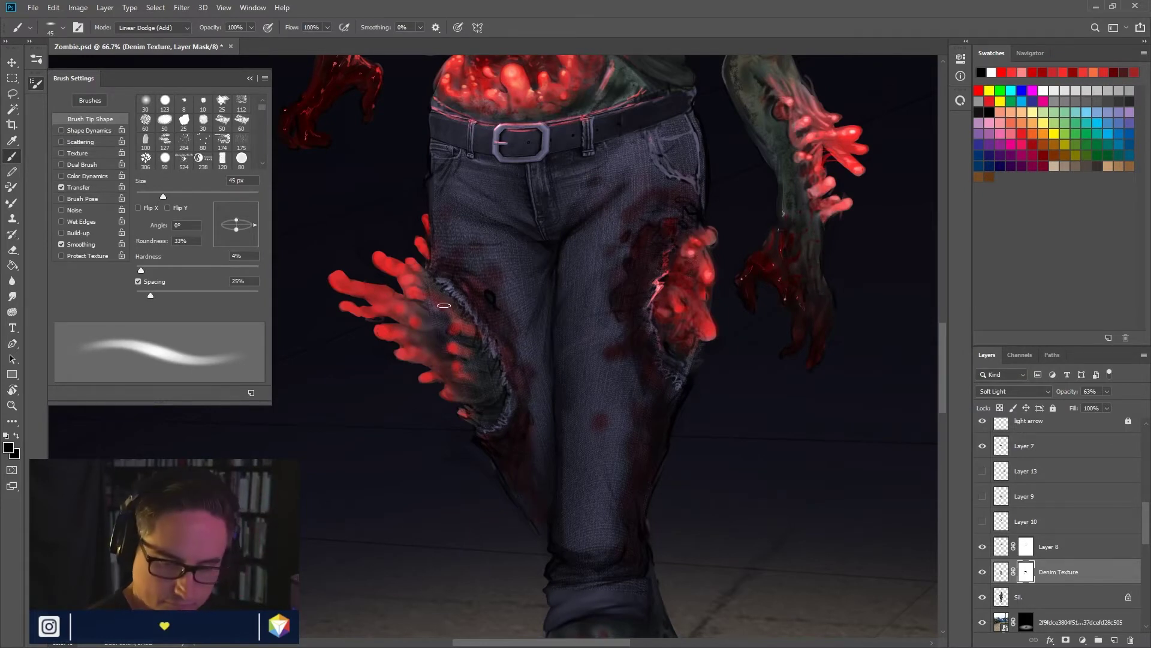
{"action": "left_click", "coordinate": [171, 26]}
{"action": "left_click", "coordinate": [172, 37]}
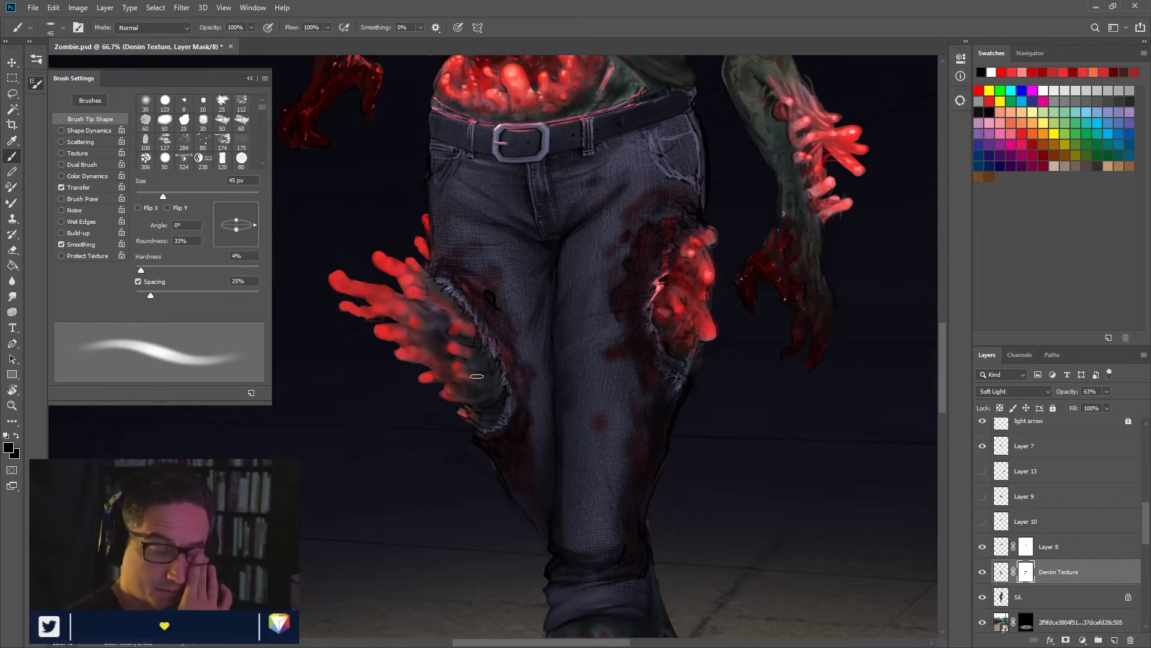
Step: Examine the whole zombie figure against its background, checking the torso, jeans and leg growths
{"action": "key", "text": "ctrl+minus"}
{"action": "key", "text": "ctrl+minus"}
{"action": "key", "text": "ctrl+minus"}
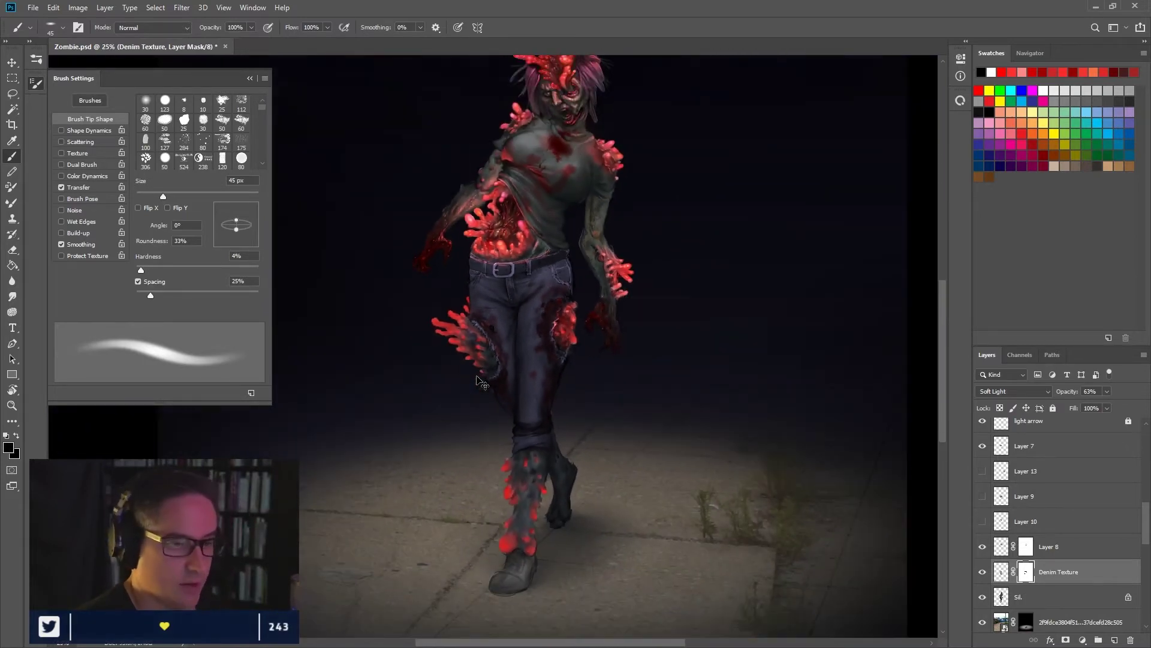
{"action": "key", "text": "ctrl+minus"}
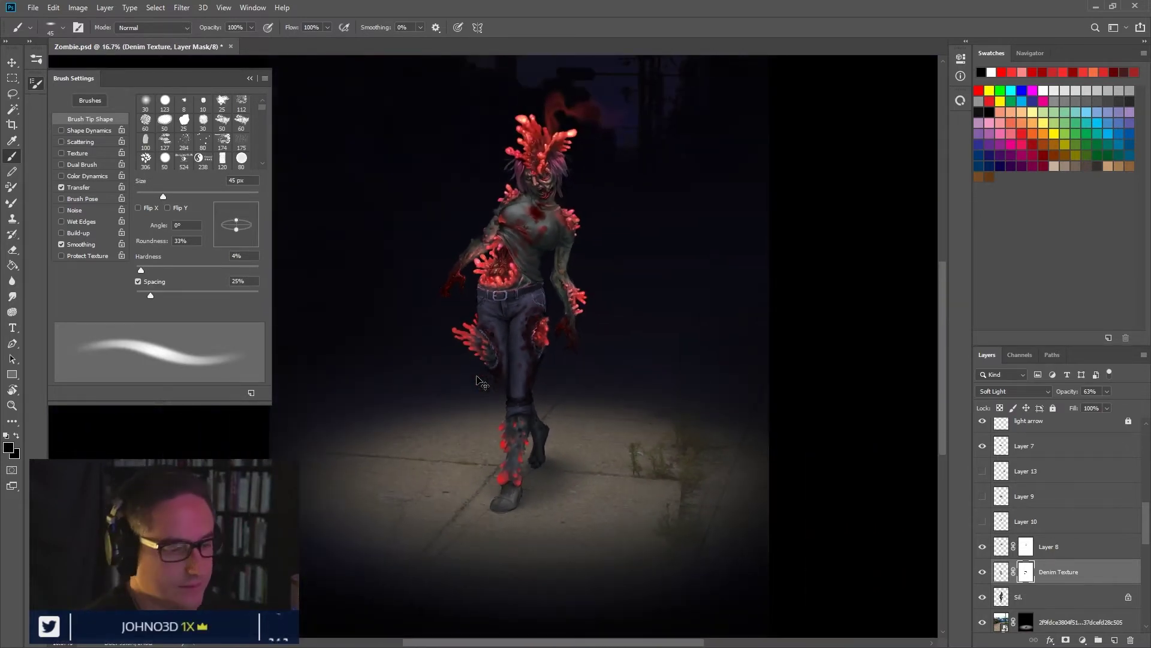
{"action": "key", "text": "ctrl+plus"}
{"action": "key", "text": "ctrl+minus"}
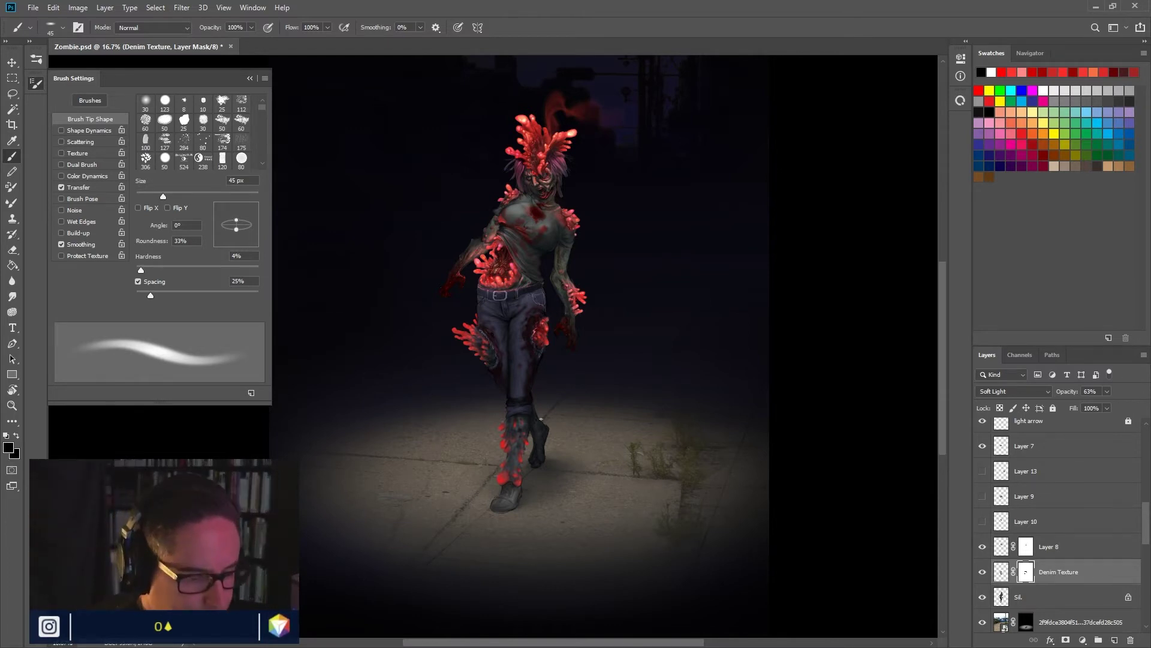
{"action": "scroll", "coordinate": [525, 343], "scroll_direction": "up", "scroll_amount": 2}
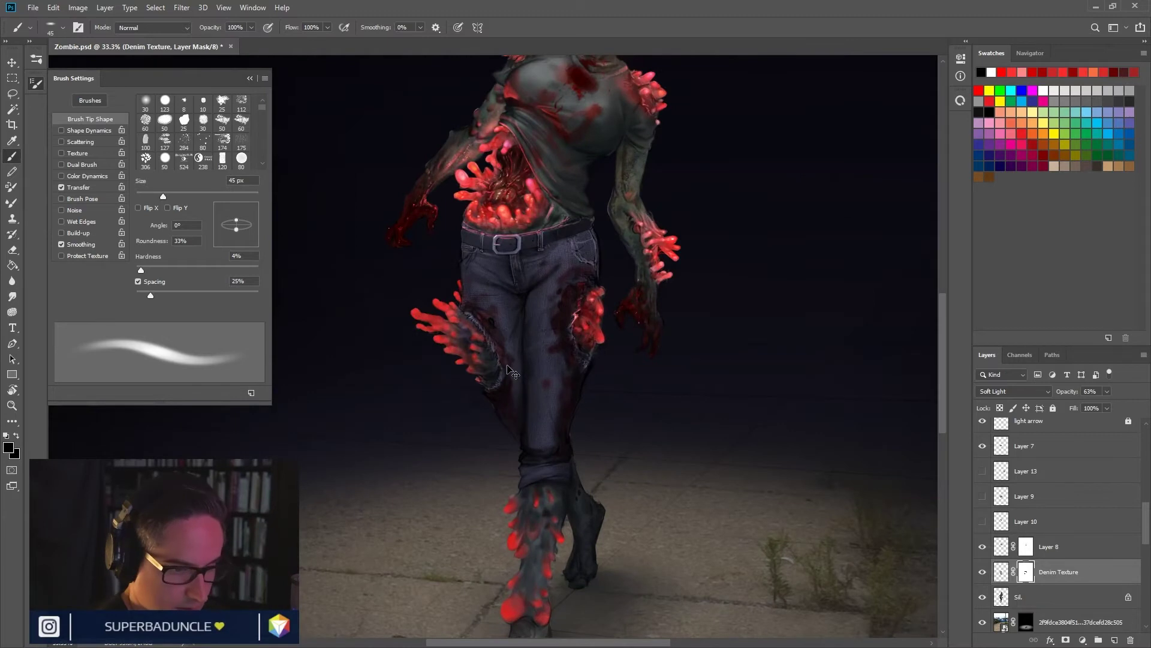
{"action": "left_click_drag", "start_coordinate": [507, 365], "coordinate": [600, 441]}
Step: Select the Spore glow layer, sample red from the outer thigh growths and reduce the brush to 25 px
{"action": "key", "text": "bracketleft"}
{"action": "key", "text": "bracketleft"}
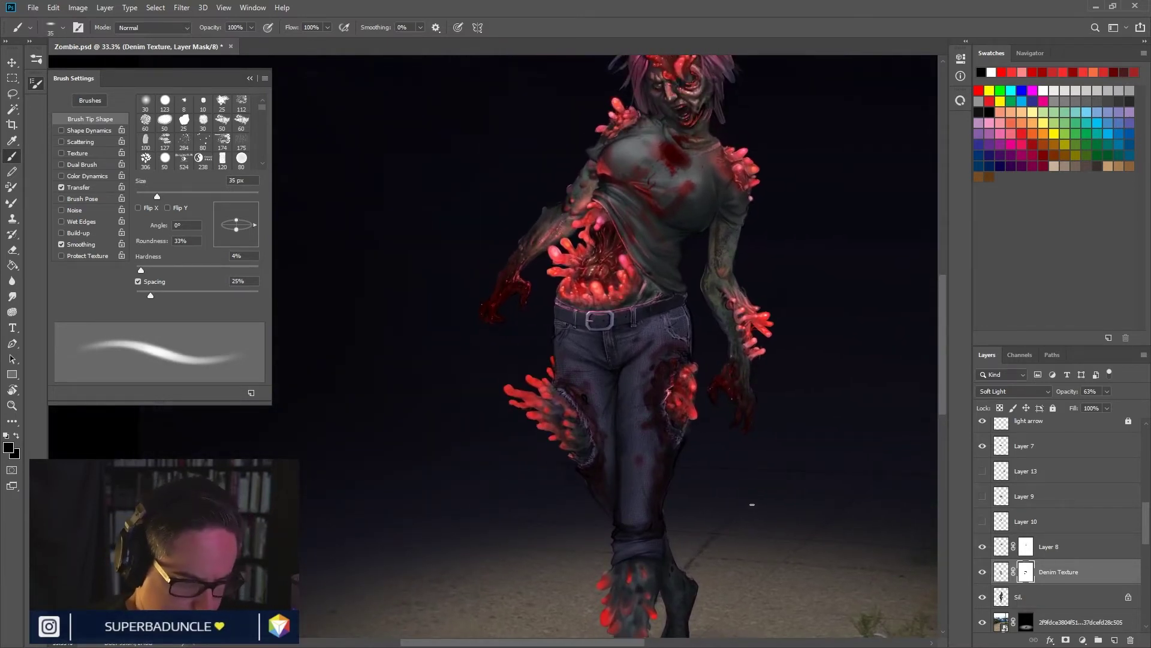
{"action": "key", "text": "ctrl+plus"}
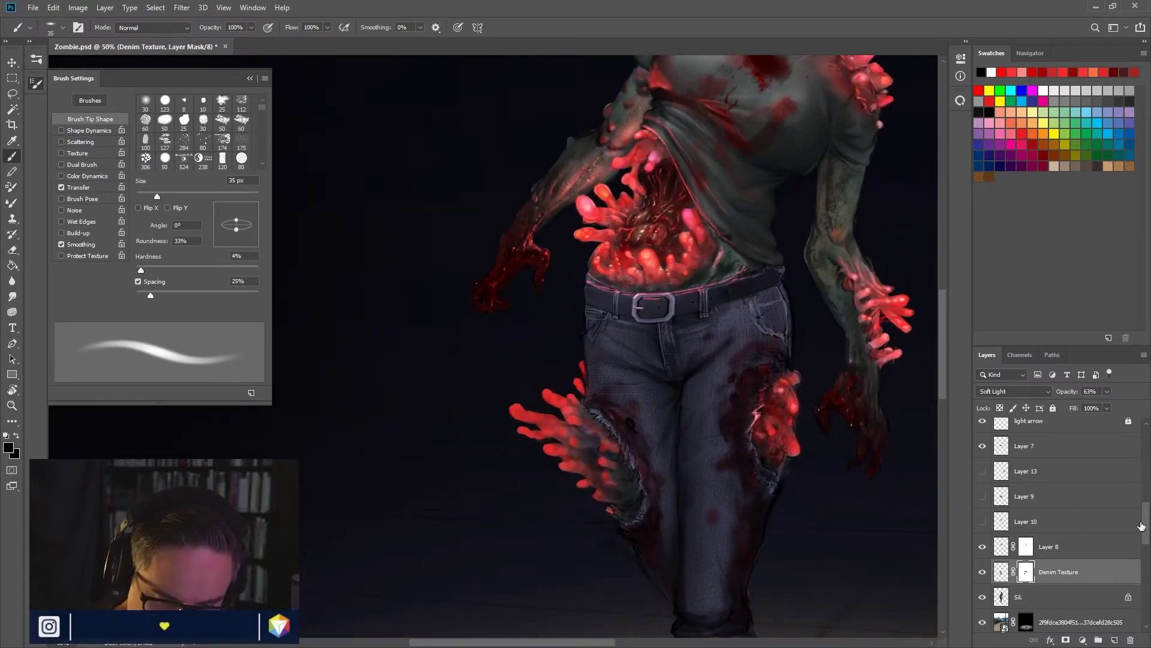
{"action": "scroll", "coordinate": [1141, 528], "scroll_direction": "up", "scroll_amount": 5}
{"action": "scroll", "coordinate": [1055, 521], "scroll_direction": "up", "scroll_amount": 1}
{"action": "left_click", "coordinate": [1055, 530]}
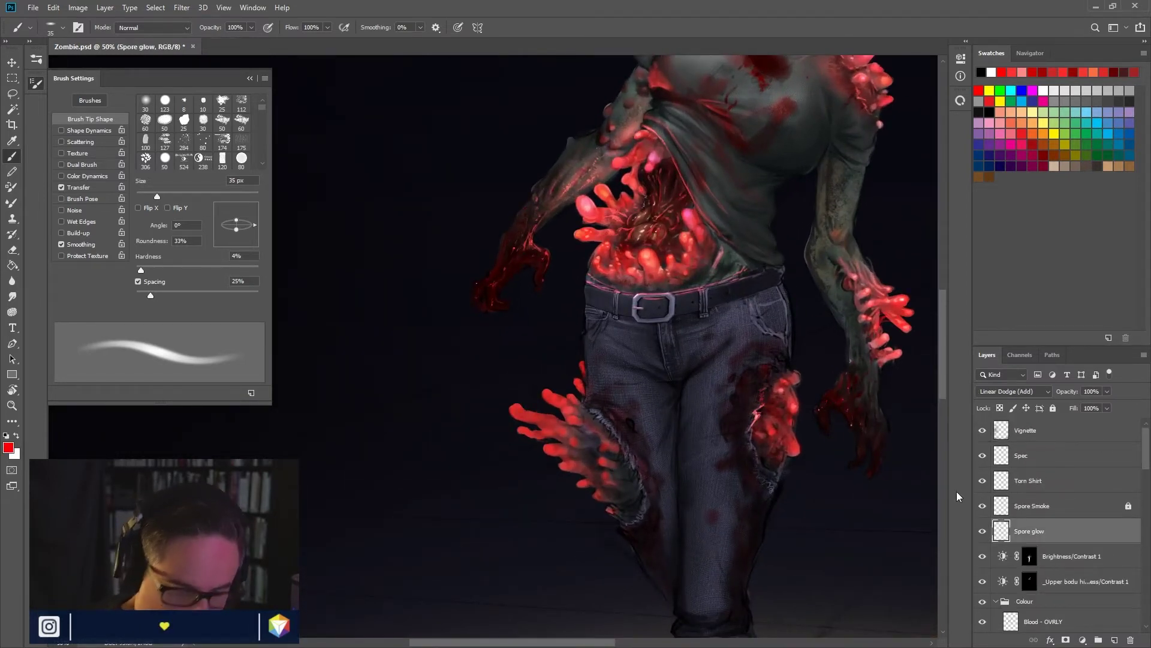
{"action": "left_click", "coordinate": [527, 408], "text": "alt"}
{"action": "key", "text": "bracketleft"}
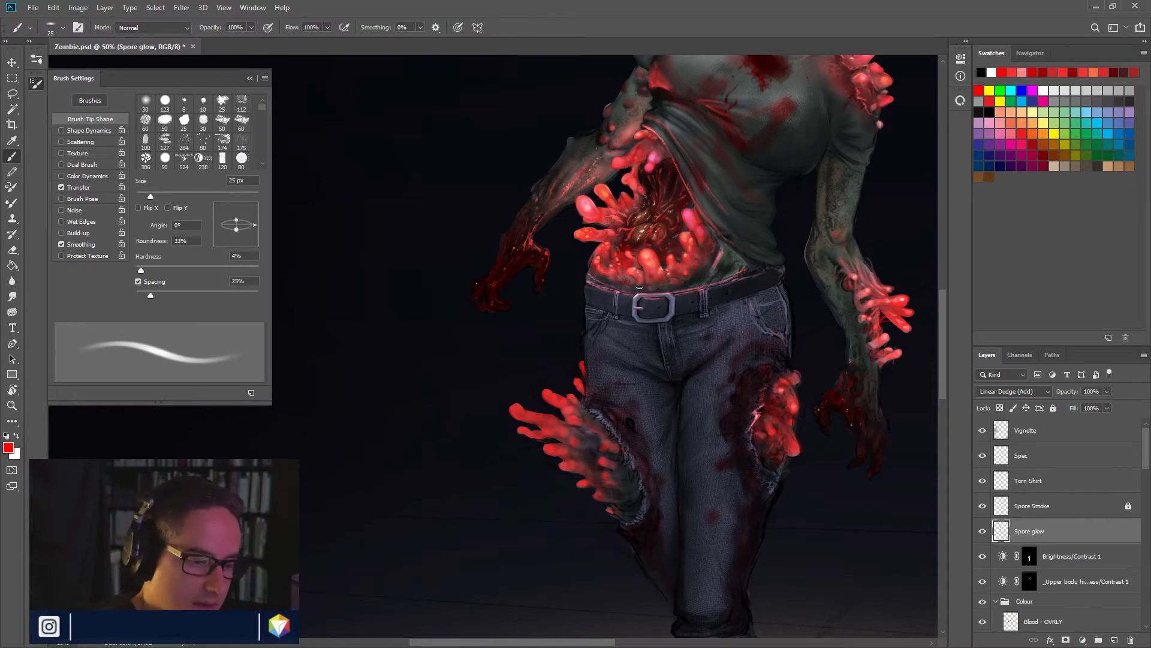
Step: Sample the pale salmon color from the belly growths and paint a highlight on the outer thigh growth tip with a 9 px brush
{"action": "left_click", "coordinate": [646, 256], "text": "alt"}
{"action": "key", "text": "bracketleft"}
{"action": "key", "text": "bracketleft"}
{"action": "key", "text": "bracketleft"}
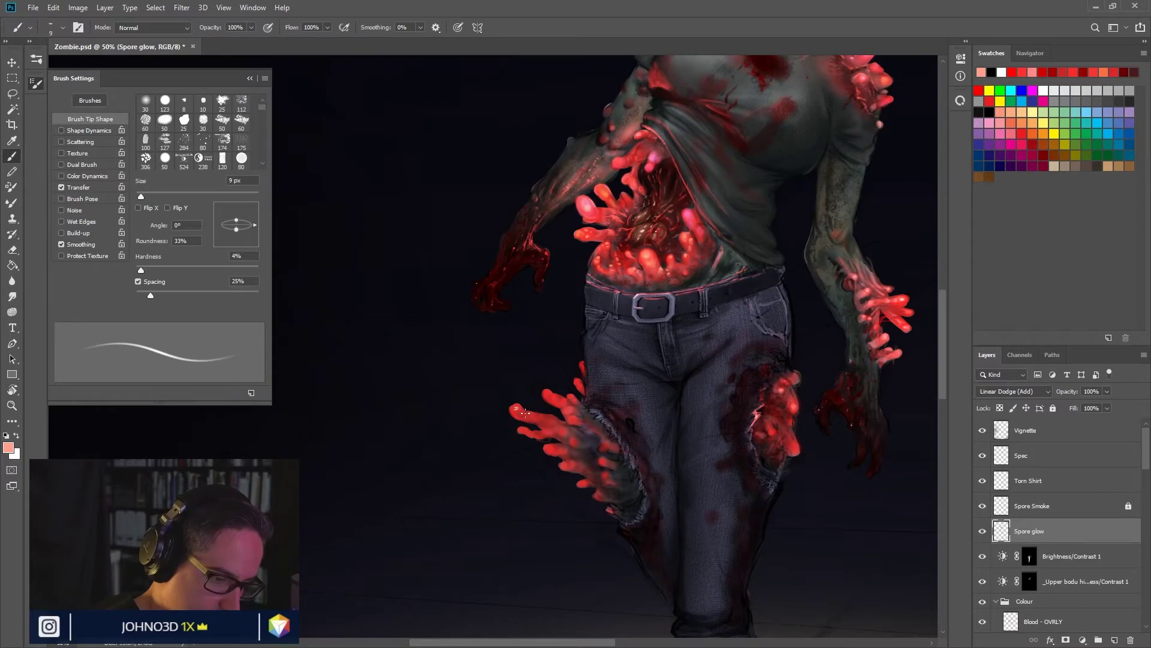
{"action": "left_click_drag", "start_coordinate": [525, 412], "coordinate": [538, 413]}
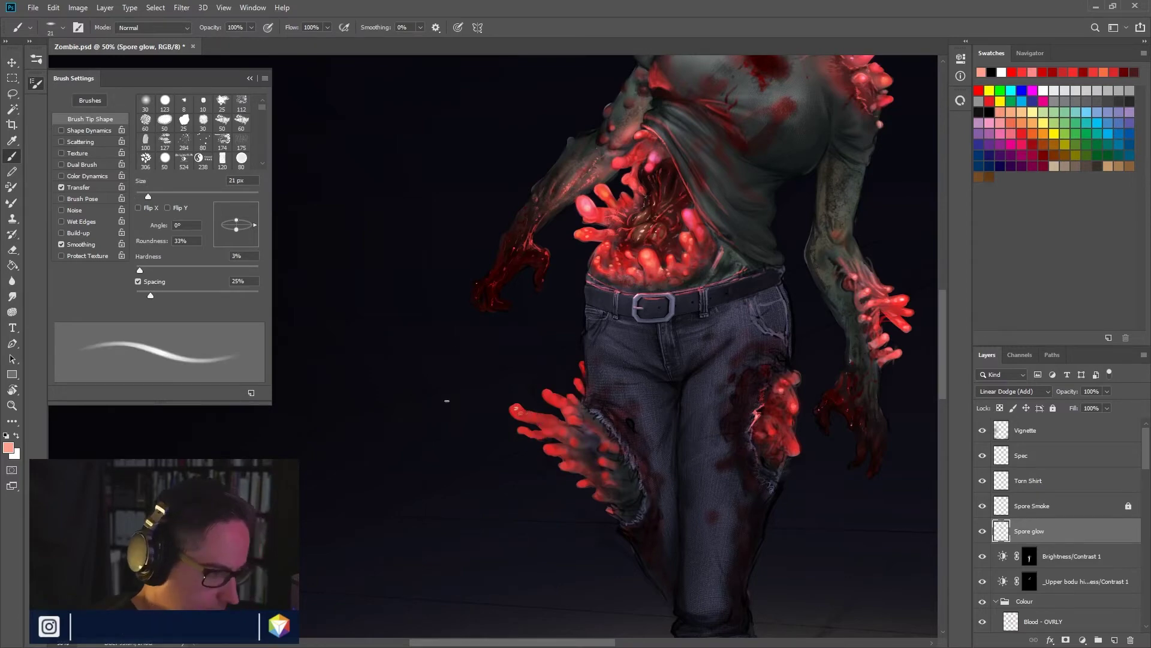
Step: Set the foreground color to orange-red #ff4520 and paint glow on the outer thigh growths, reducing the brush to 15 px
{"action": "left_click", "coordinate": [8, 446]}
{"action": "left_click_drag", "start_coordinate": [886, 246], "coordinate": [893, 199]}
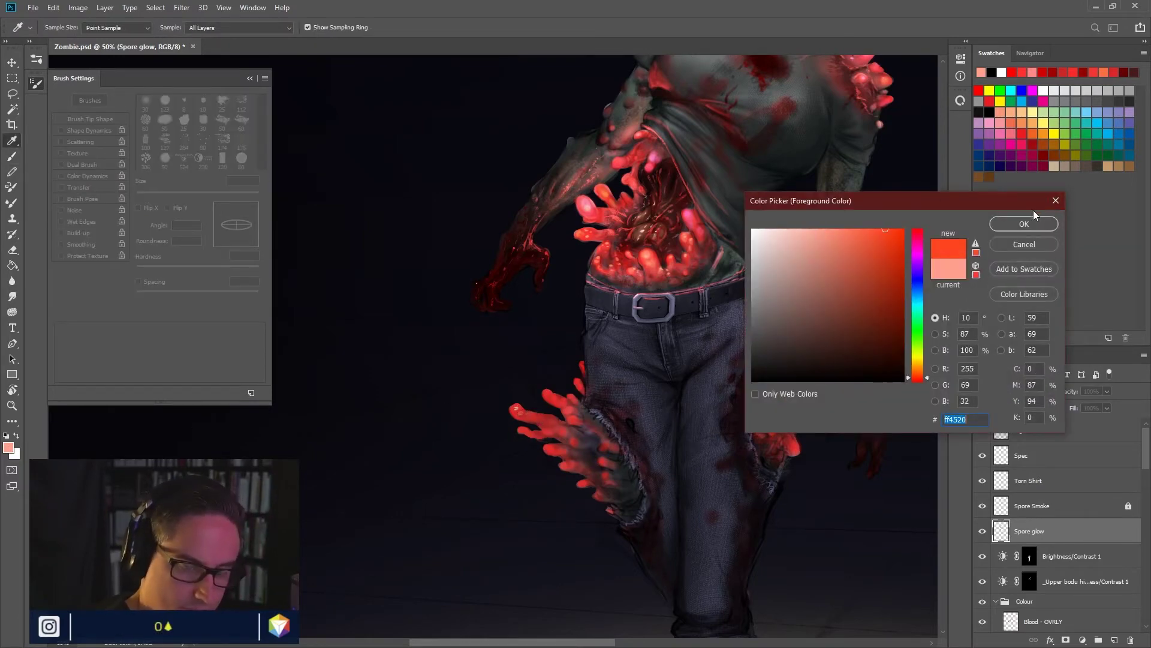
{"action": "key", "text": "Return"}
{"action": "key", "text": "bracketleft"}
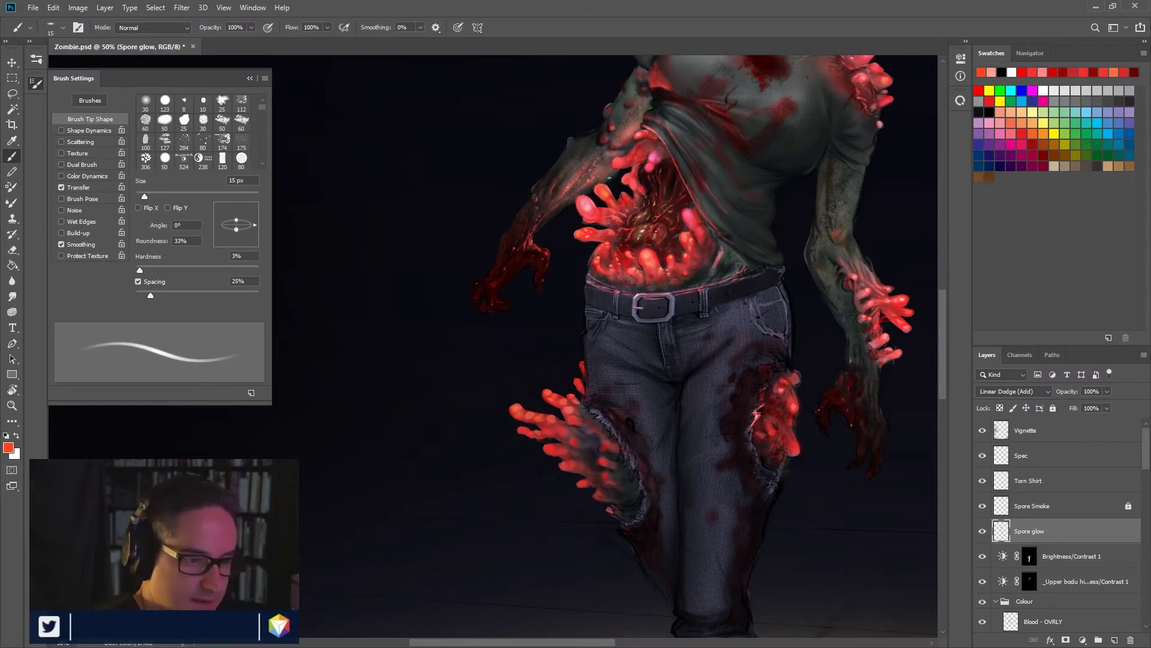
Step: Sample red from the belly growths, brighten it to #ff1a2e and paint it on the outer thigh growths
{"action": "left_click", "coordinate": [596, 241], "text": "alt"}
{"action": "left_click", "coordinate": [9, 447]}
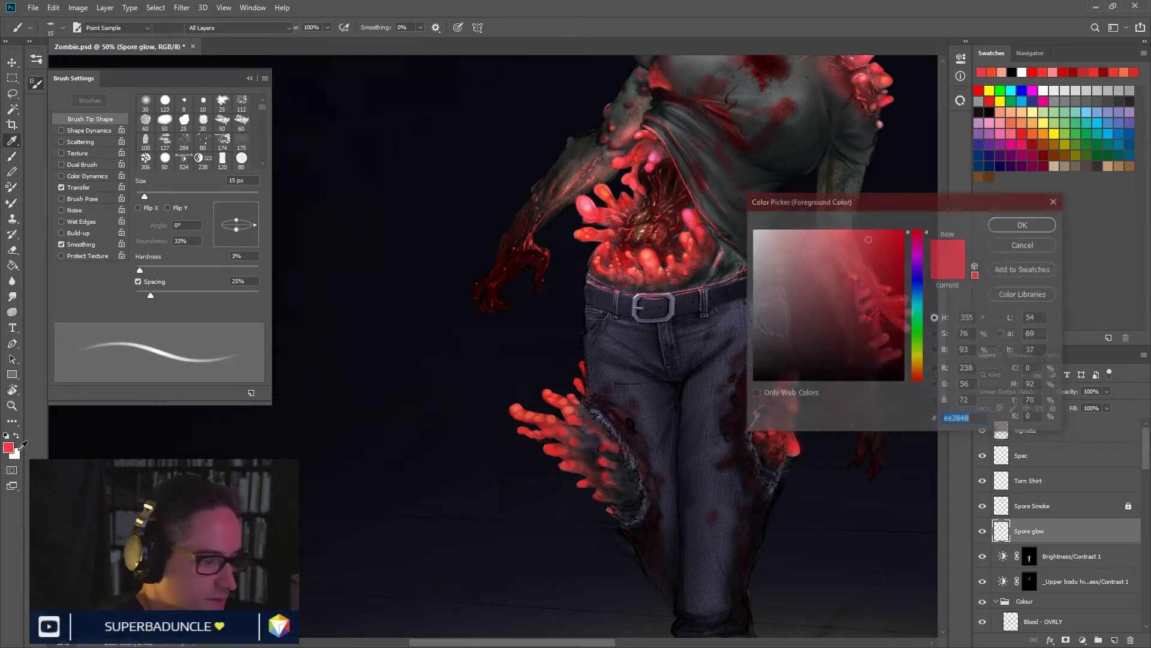
{"action": "left_click", "coordinate": [889, 230]}
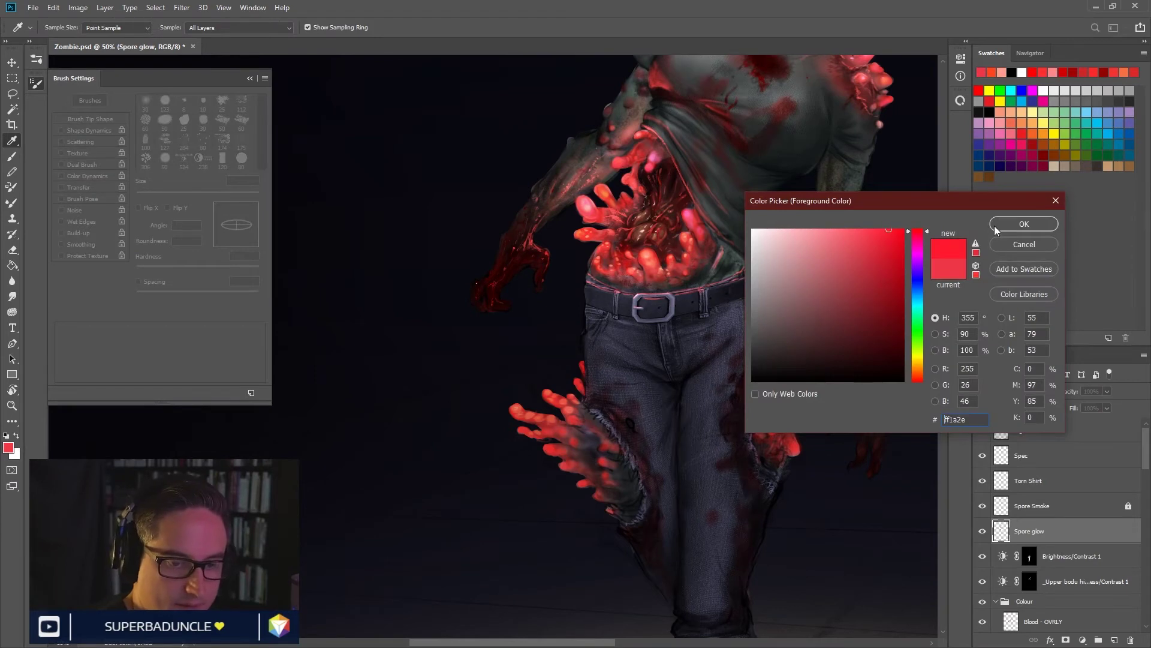
{"action": "left_click", "coordinate": [994, 224]}
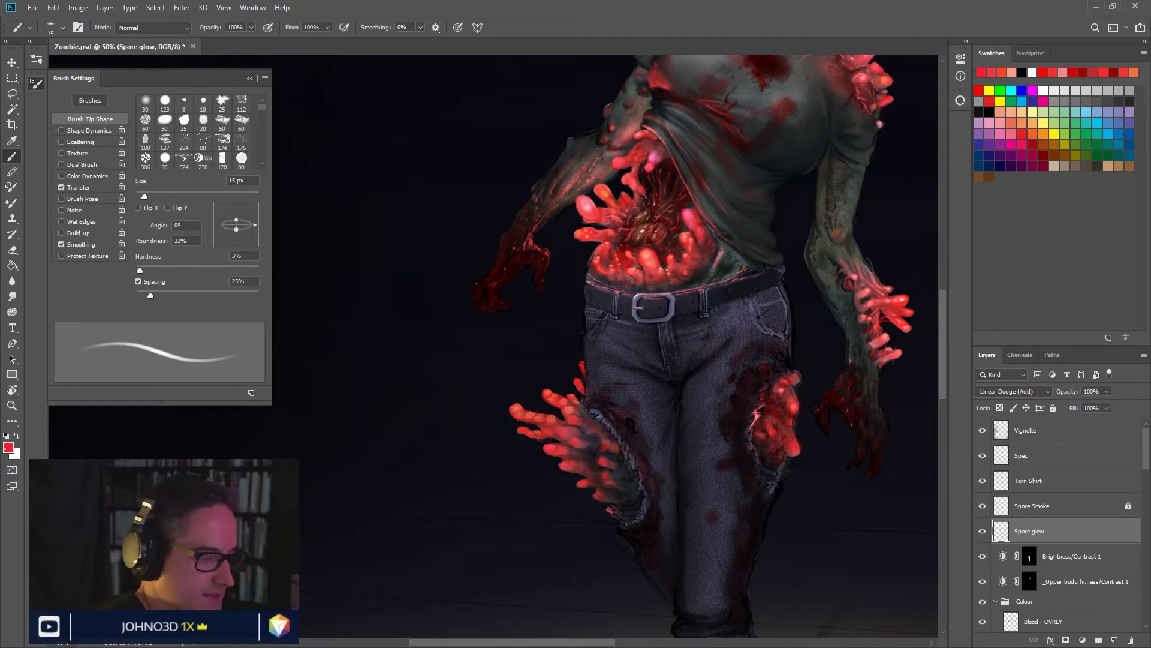
Step: Pick a lighter pinkish red and paint highlights on the outer thigh growths, reducing the brush to 10 px and 9 px
{"action": "left_click", "coordinate": [8, 447]}
{"action": "left_click", "coordinate": [849, 241]}
{"action": "left_click", "coordinate": [1022, 223]}
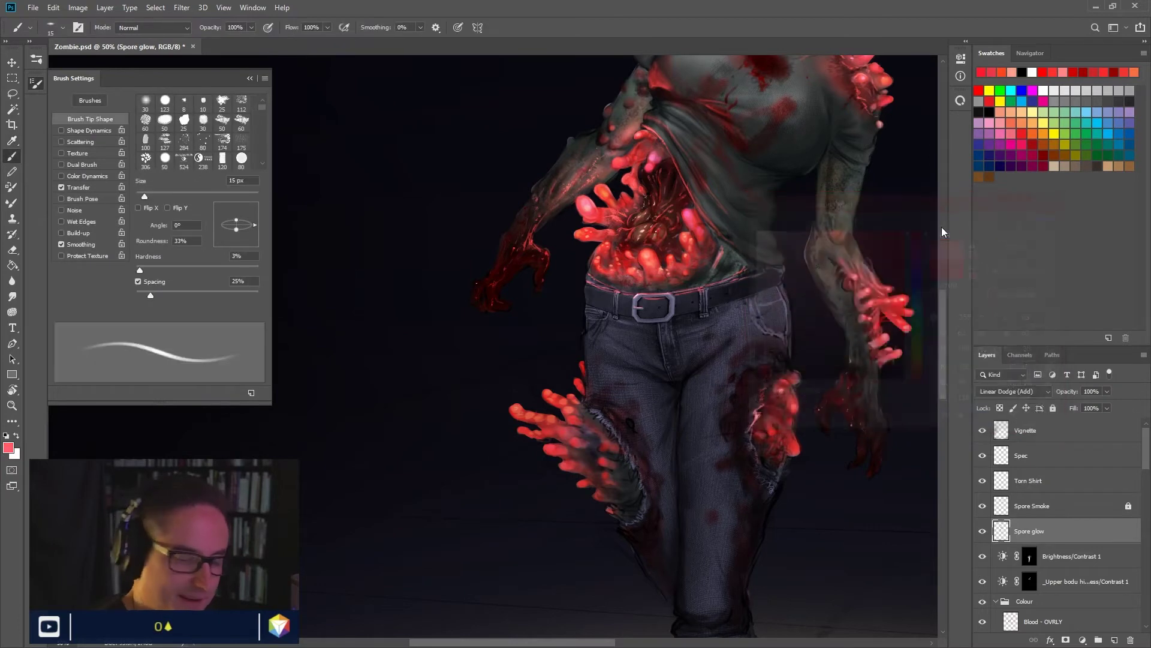
{"action": "key", "text": "bracketleft"}
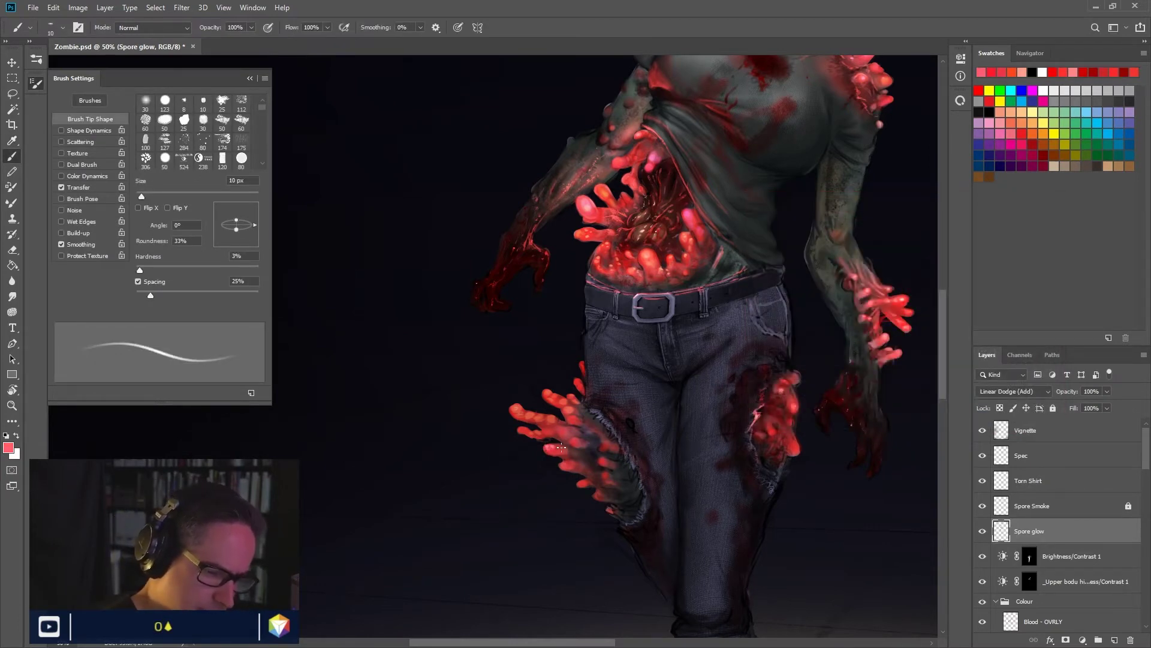
{"action": "key", "text": "bracketleft"}
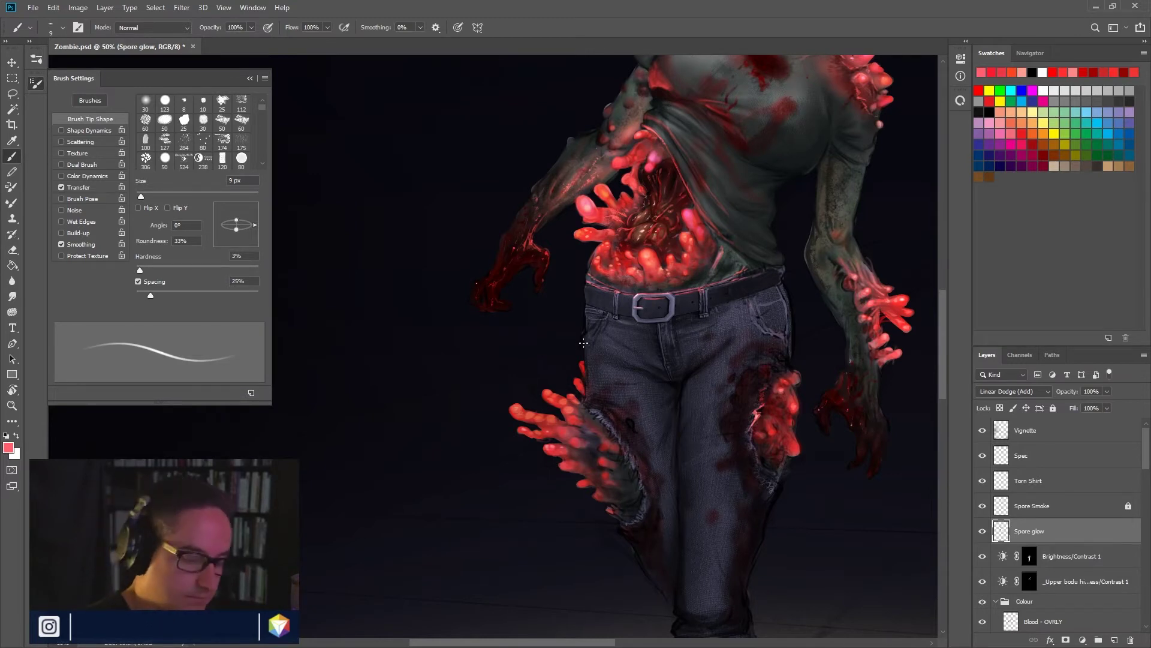
Step: Paint fine rim highlights around the rounded tips of the outer thigh growths, using brush sizes of 5 px and 9 px
{"action": "key", "text": "bracketleft"}
{"action": "key", "text": "bracketleft"}
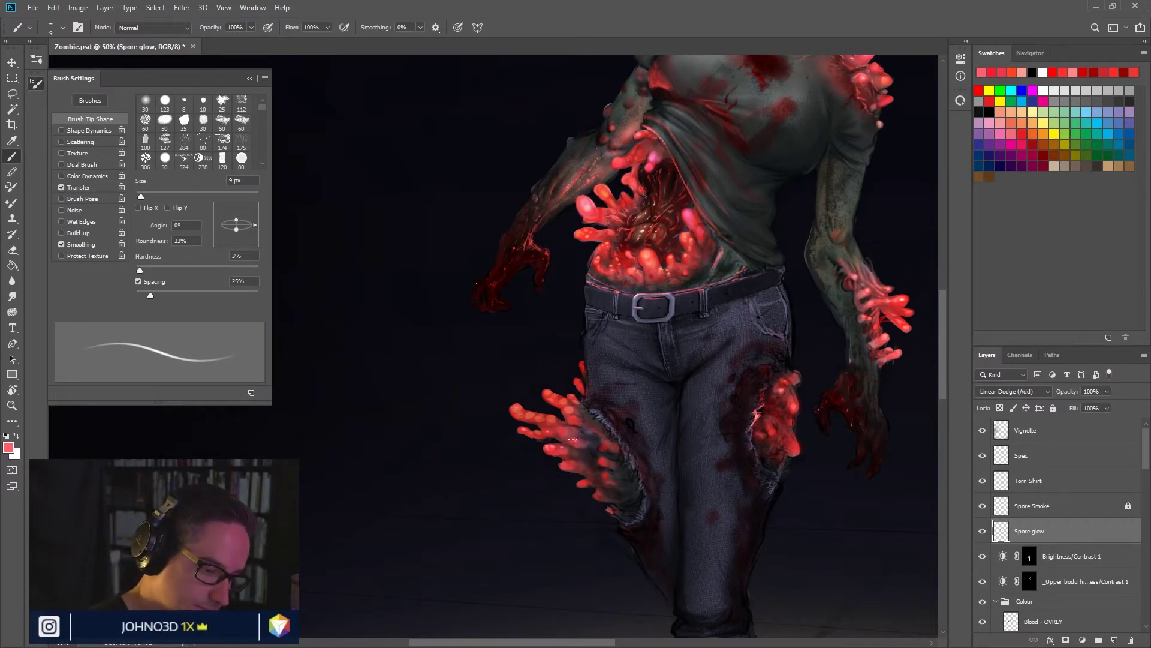
{"action": "key", "text": "bracketleft"}
{"action": "key", "text": "bracketleft"}
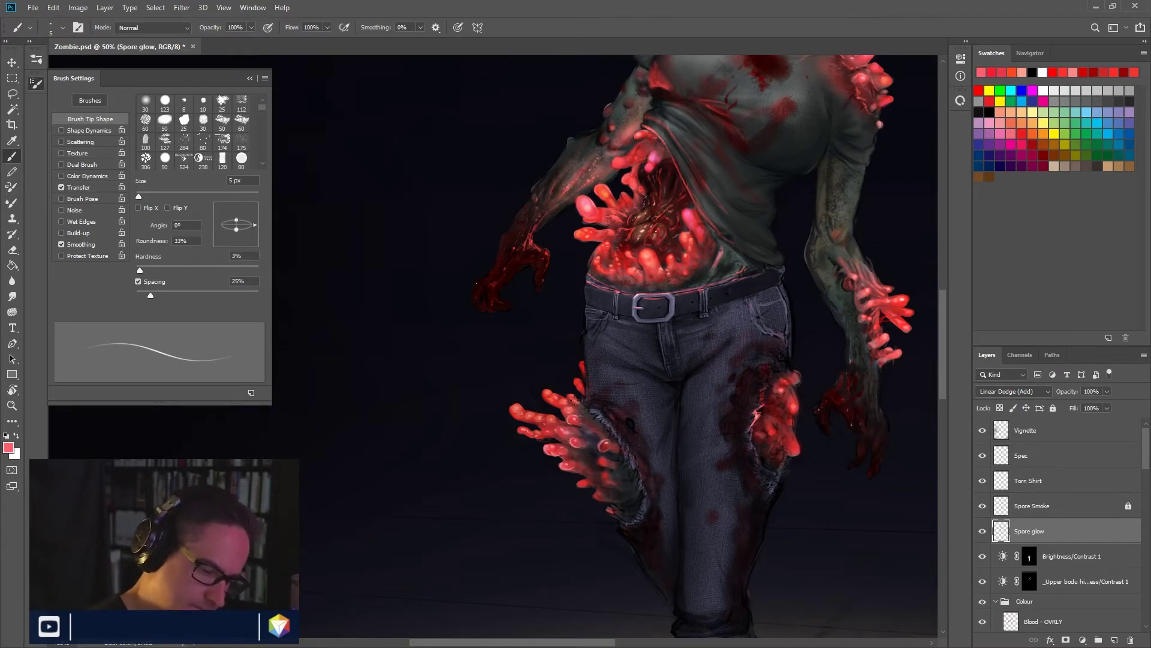
{"action": "left_click_drag", "start_coordinate": [597, 459], "coordinate": [604, 459]}
{"action": "key", "text": "bracketleft"}
{"action": "key", "text": "bracketleft"}
{"action": "key", "text": "bracketleft"}
{"action": "key", "text": "bracketleft"}
{"action": "key", "text": "bracketleft"}
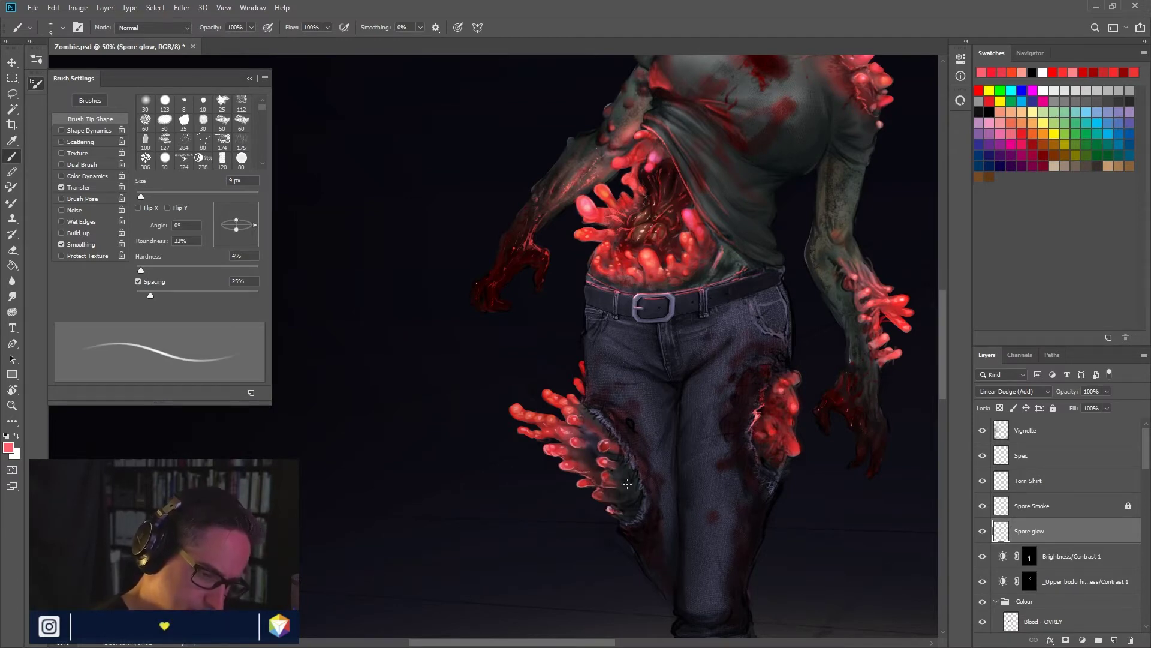
Step: Sample dark and red tones from the outer thigh growths and refine their shading with the 9 px brush
{"action": "left_click", "coordinate": [610, 473], "text": "alt"}
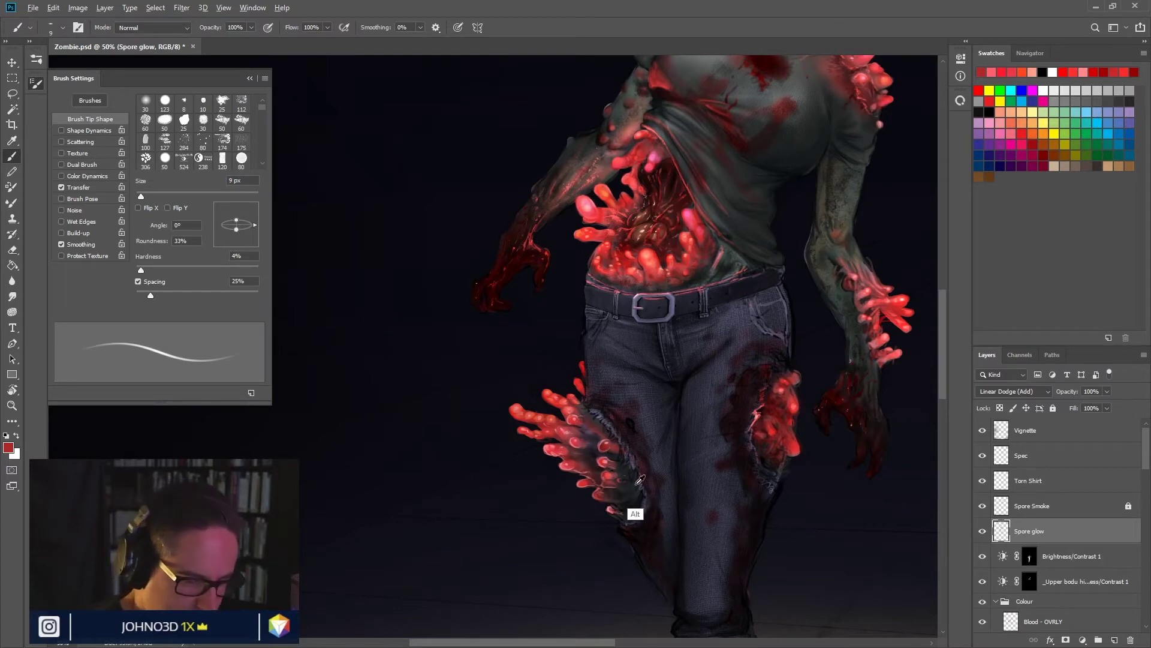
{"action": "left_click", "coordinate": [632, 513], "text": "alt"}
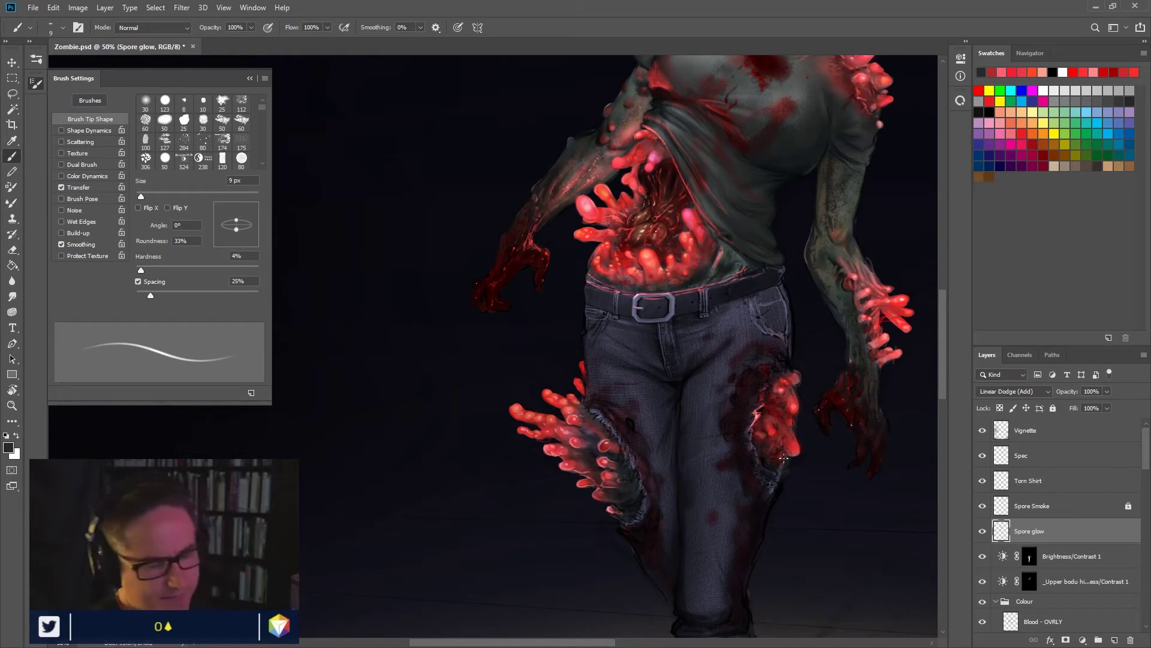
{"action": "left_click", "coordinate": [576, 423], "text": "alt"}
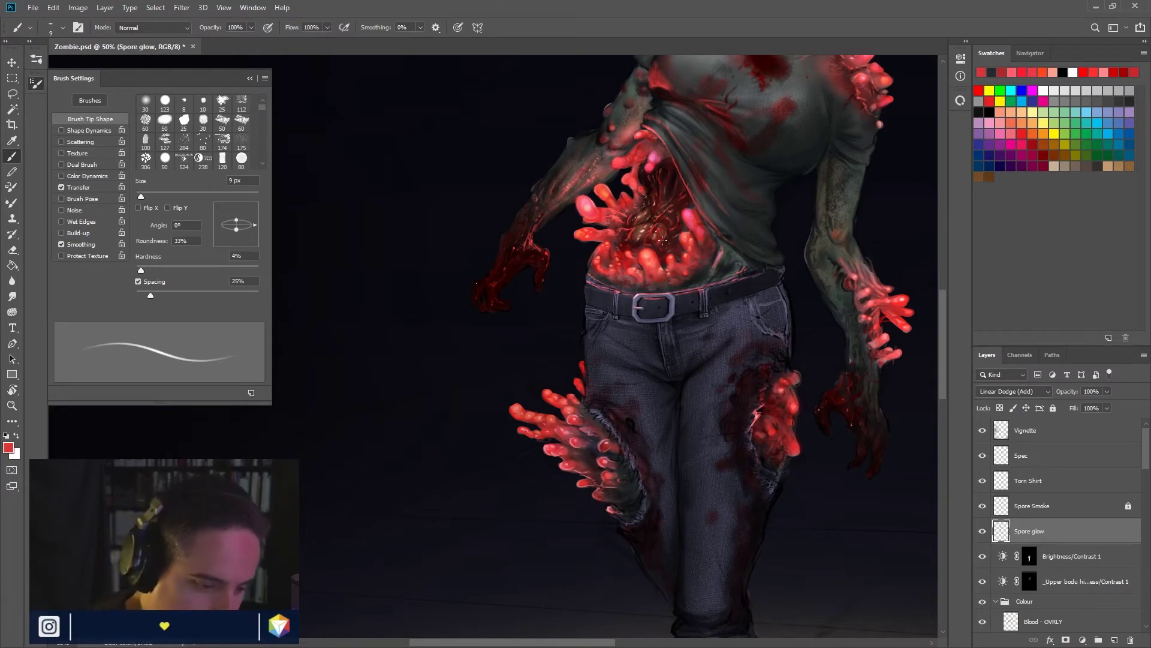
Step: Rename the Torn Shirt layer as Overpaint 01
{"action": "left_click", "coordinate": [695, 305], "text": "alt"}
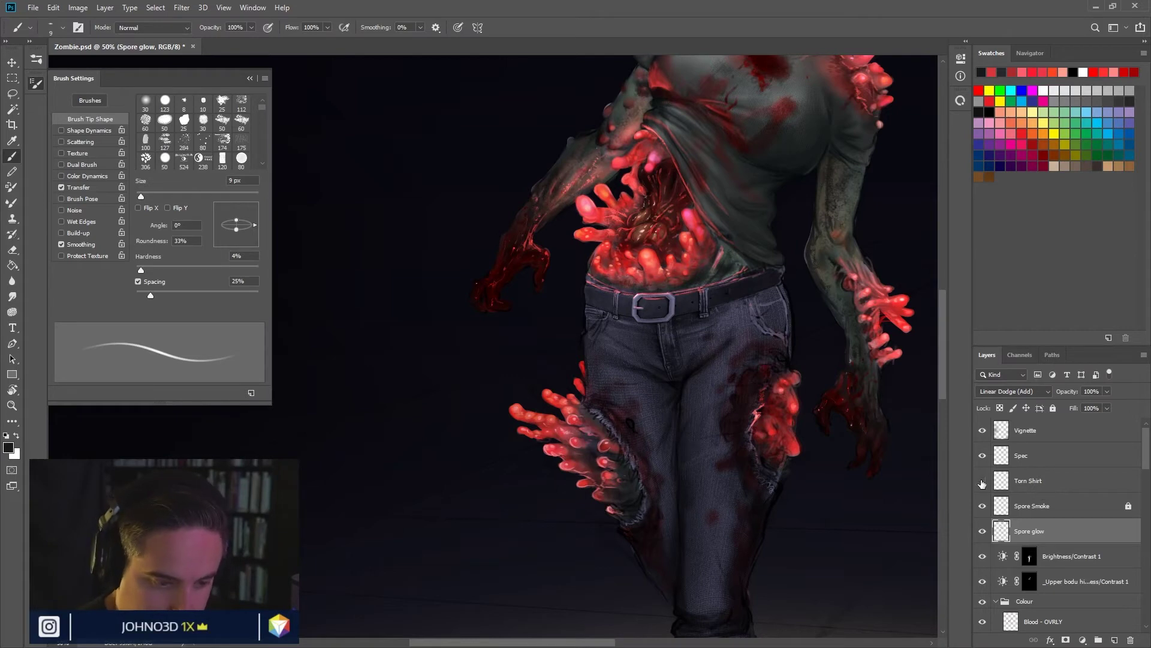
{"action": "double_click", "coordinate": [1026, 478]}
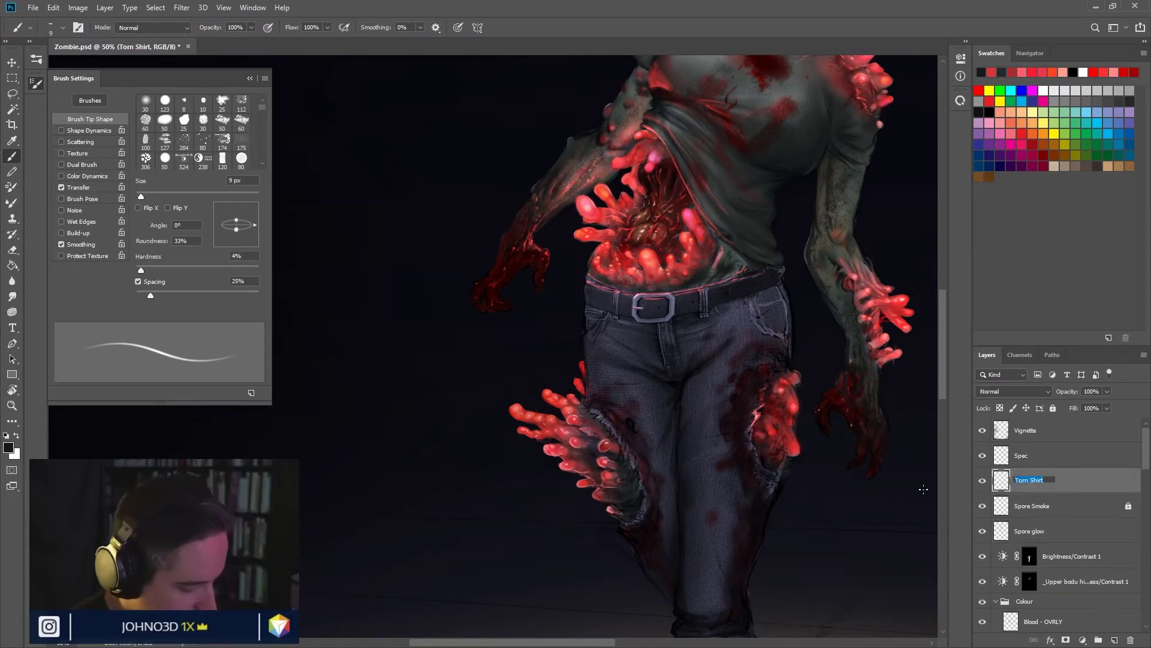
{"action": "key", "text": "BackSpace"}
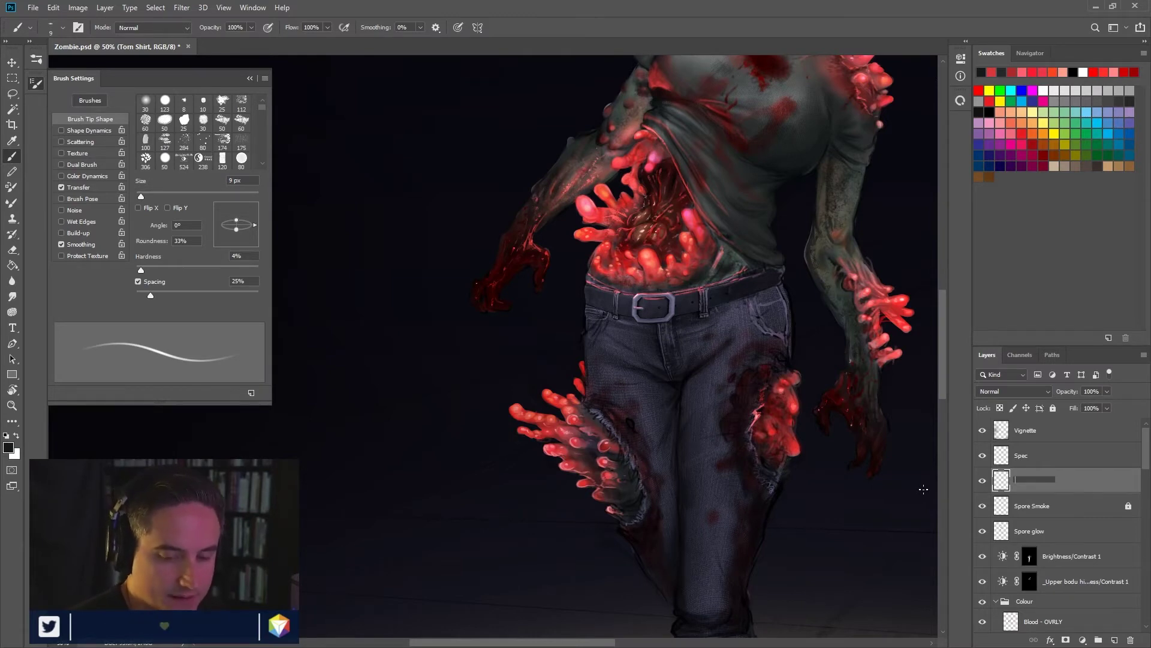
{"action": "type", "text": "Overpaint 01"}
{"action": "key", "text": "Return"}
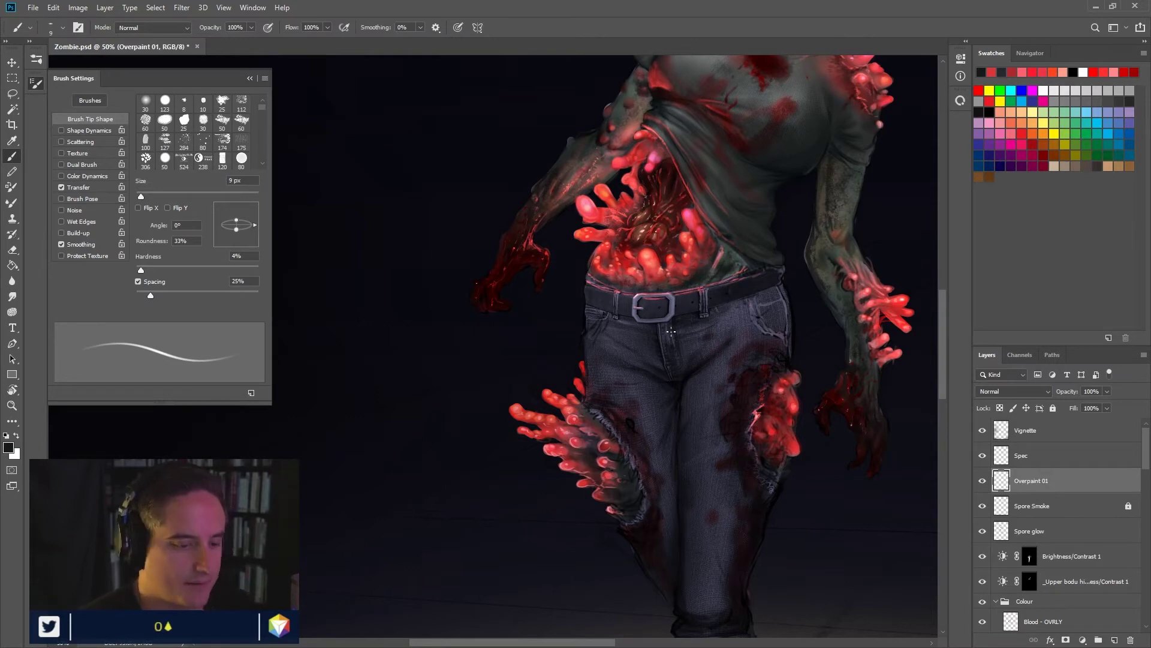
Step: Sample a dark tone from the belly and shade beneath the growths above the belt, using 8, 28, 20 and 9 px brush sizes
{"action": "key", "text": "ctrl+plus"}
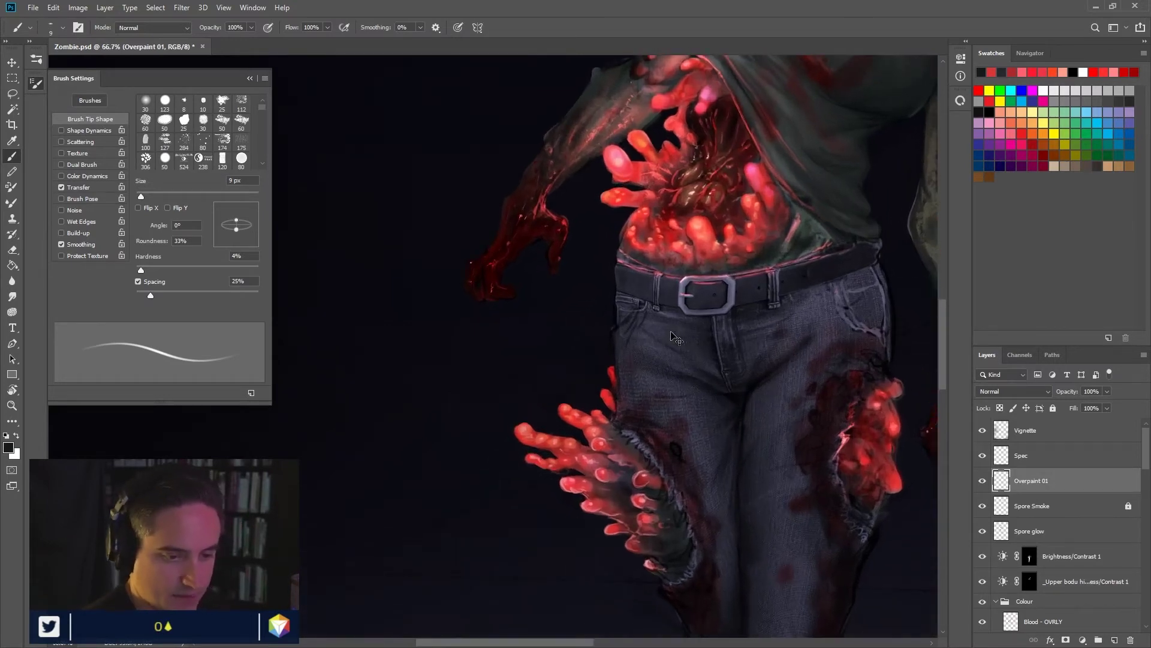
{"action": "left_click", "coordinate": [658, 178], "text": "alt"}
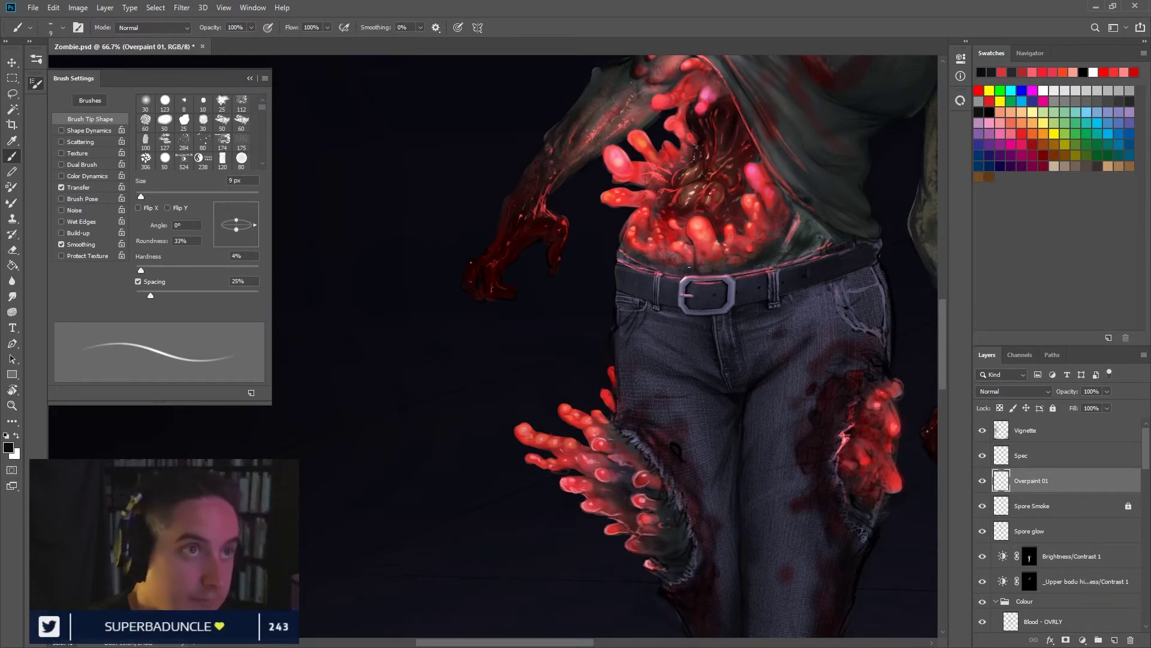
{"action": "key", "text": "bracketleft"}
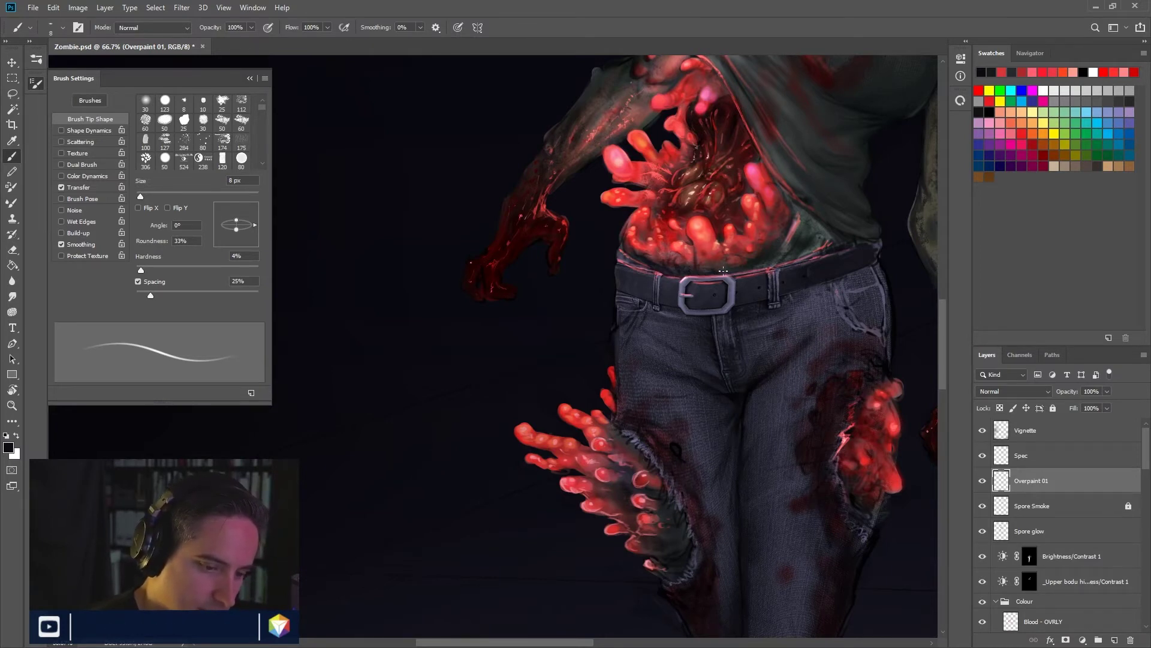
{"action": "right_click", "coordinate": [736, 257], "text": "alt"}
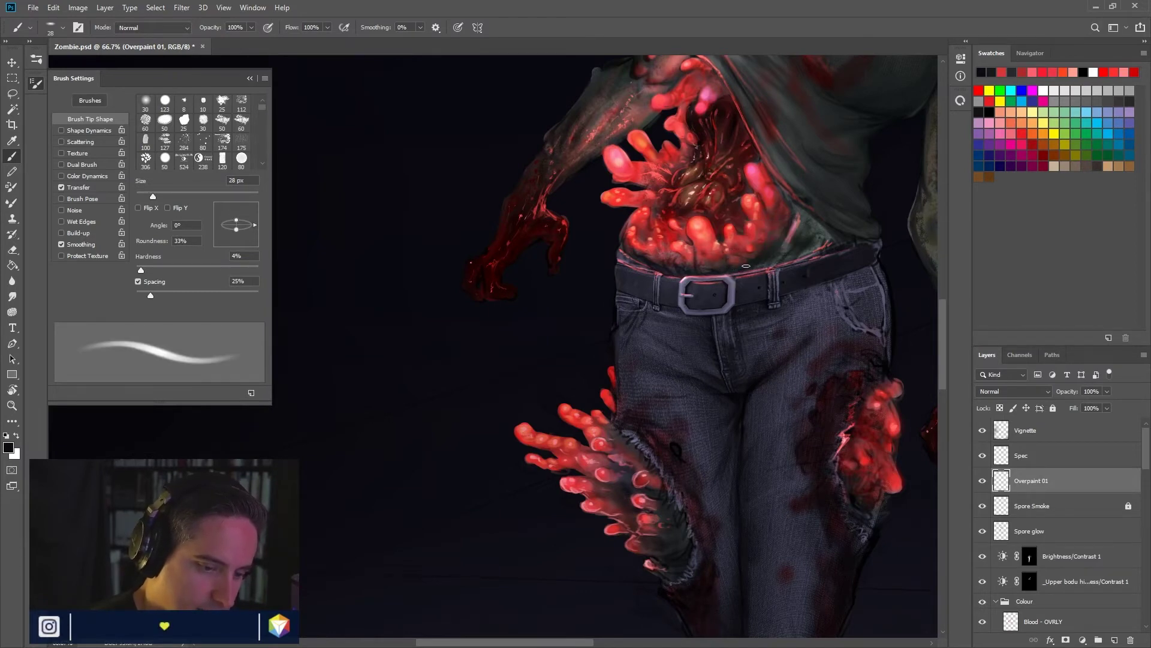
{"action": "key", "text": "bracketleft"}
{"action": "key", "text": "bracketleft"}
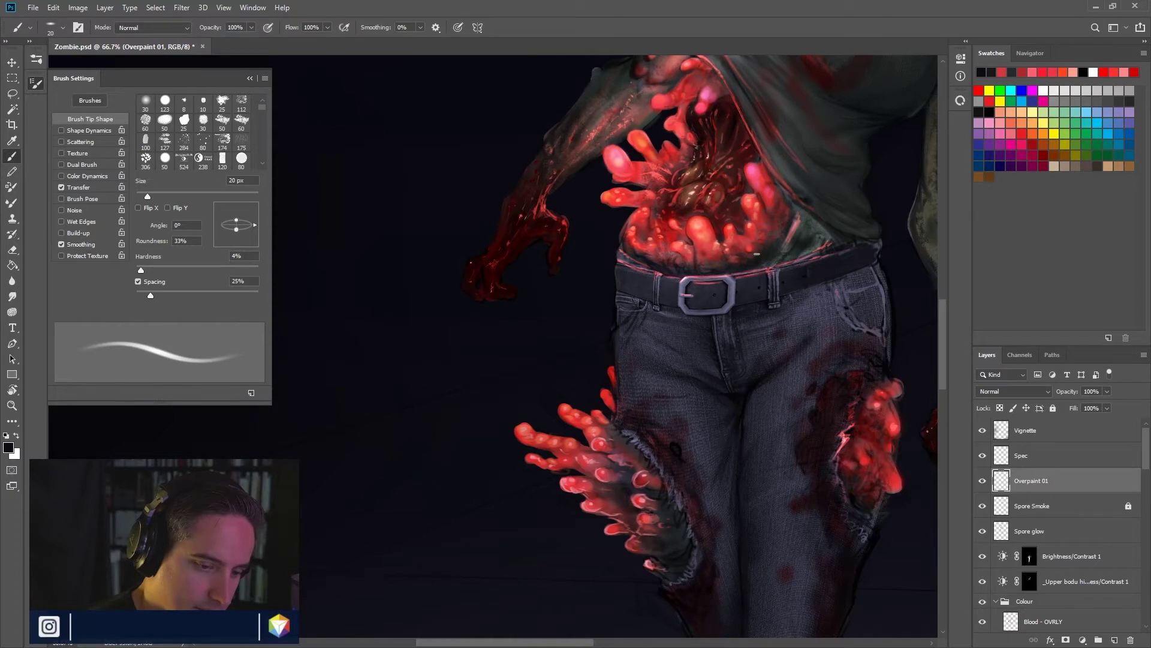
{"action": "key", "text": "bracketleft"}
{"action": "key", "text": "bracketleft"}
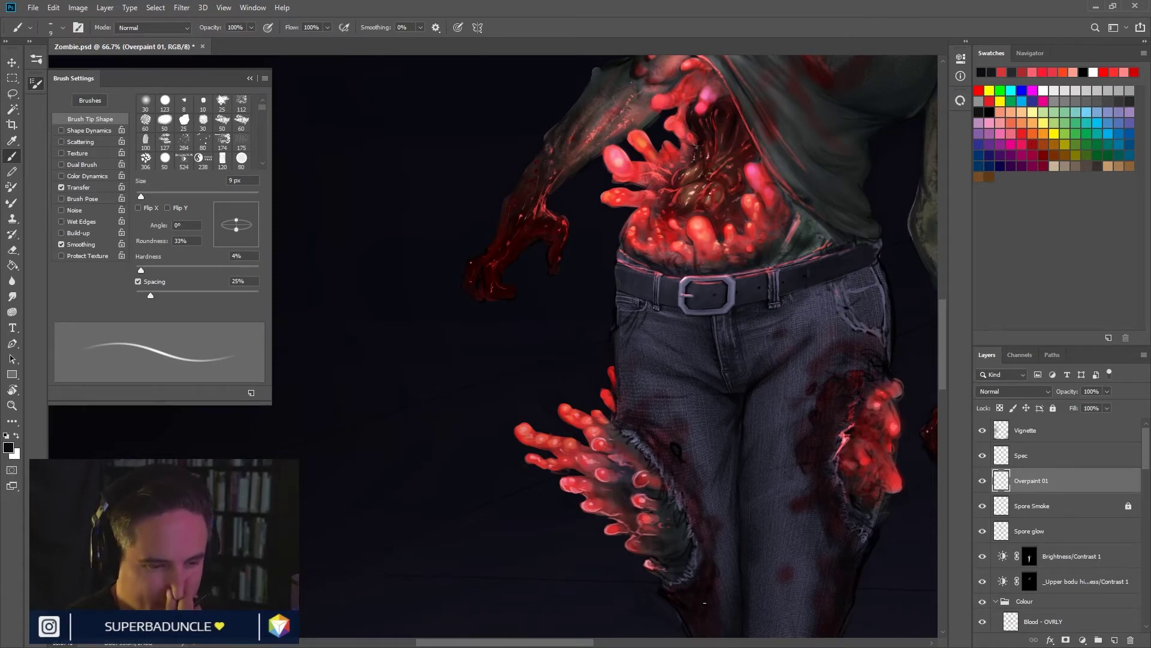
Step: Sample dark and red tones around the belly wound and paint the growths nearest the shirt edge with a 12 px brush
{"action": "left_click", "coordinate": [800, 213], "text": "alt"}
{"action": "left_click_drag", "start_coordinate": [800, 212], "coordinate": [791, 217]}
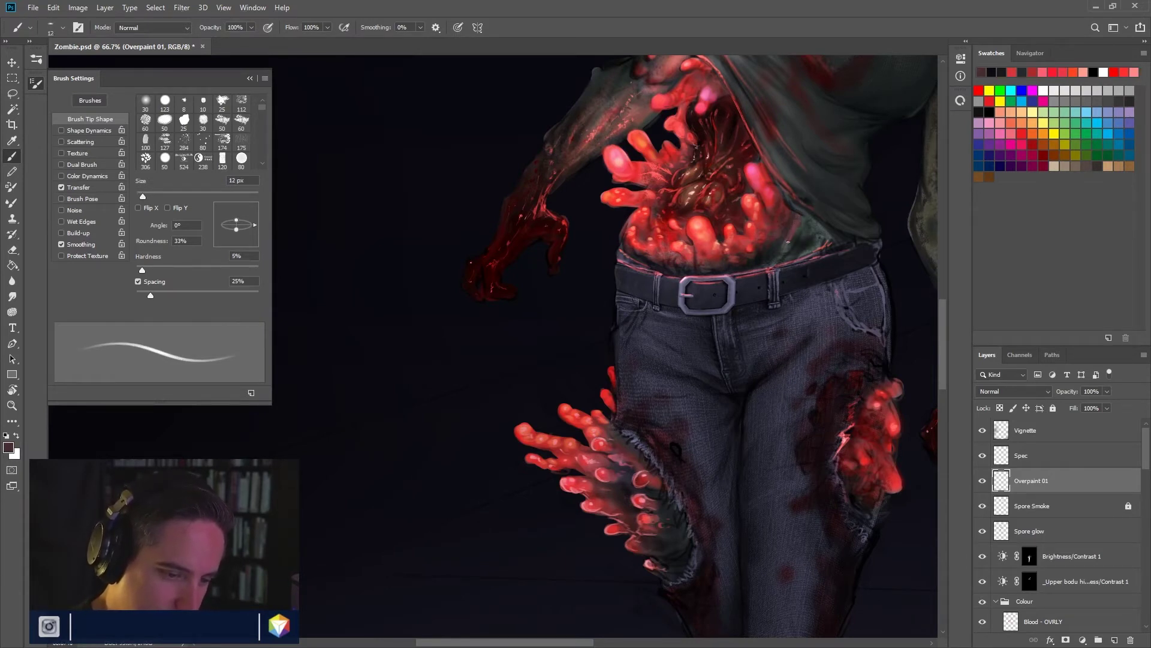
{"action": "left_click", "coordinate": [779, 201], "text": "alt"}
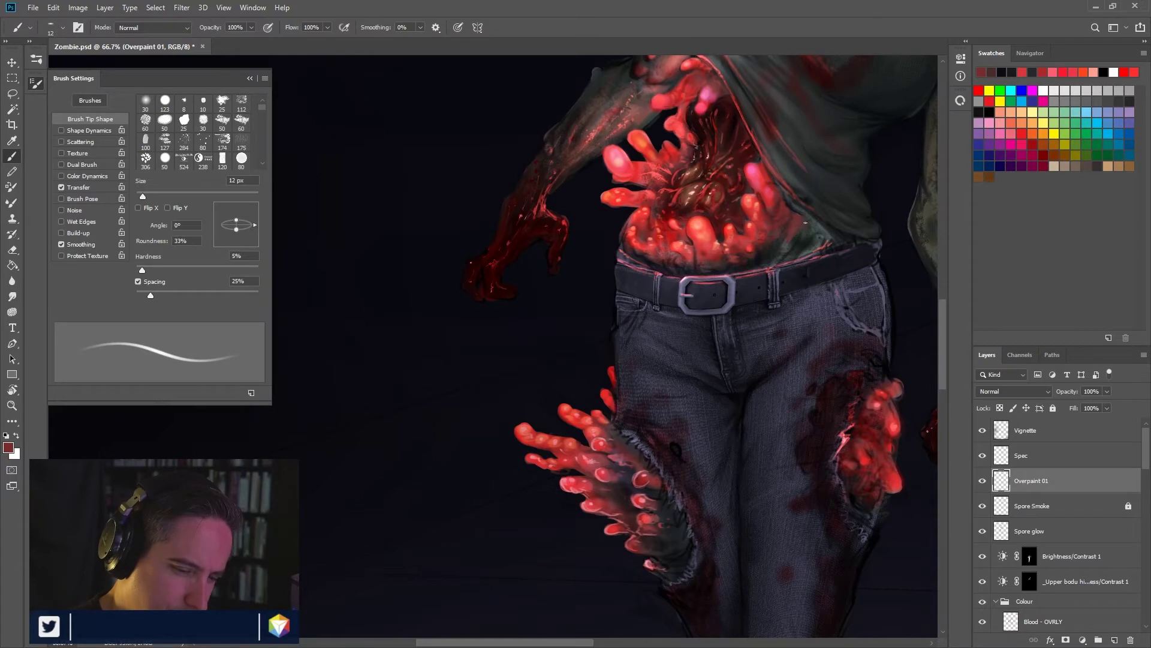
{"action": "left_click", "coordinate": [749, 252], "text": "alt"}
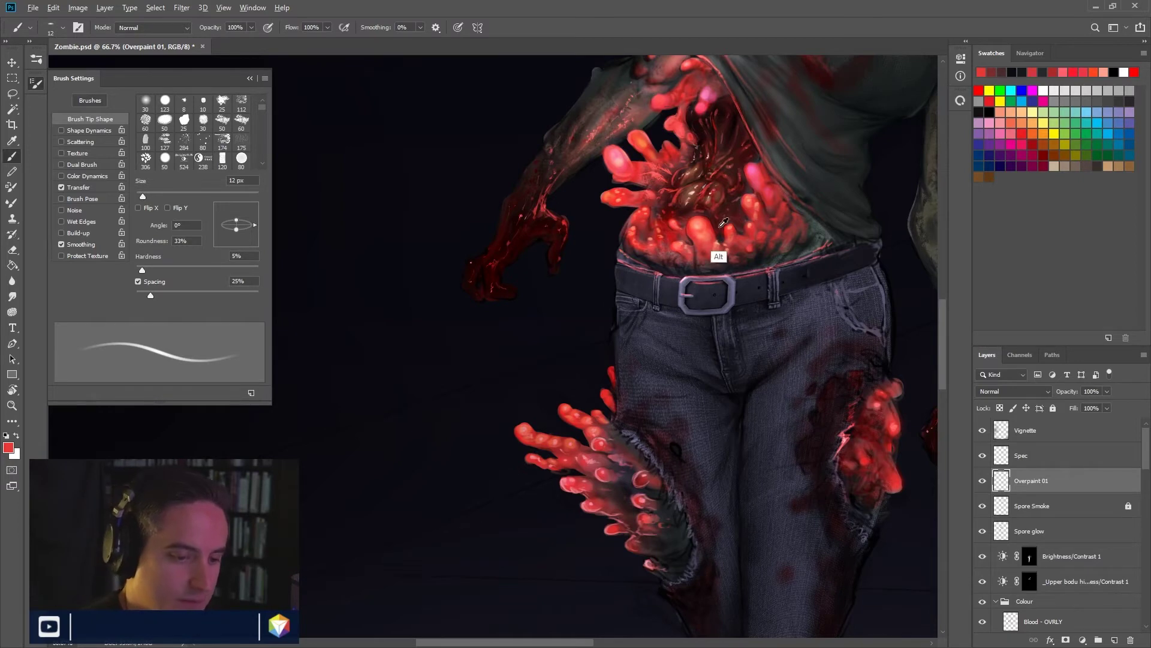
{"action": "left_click", "coordinate": [739, 215], "text": "alt"}
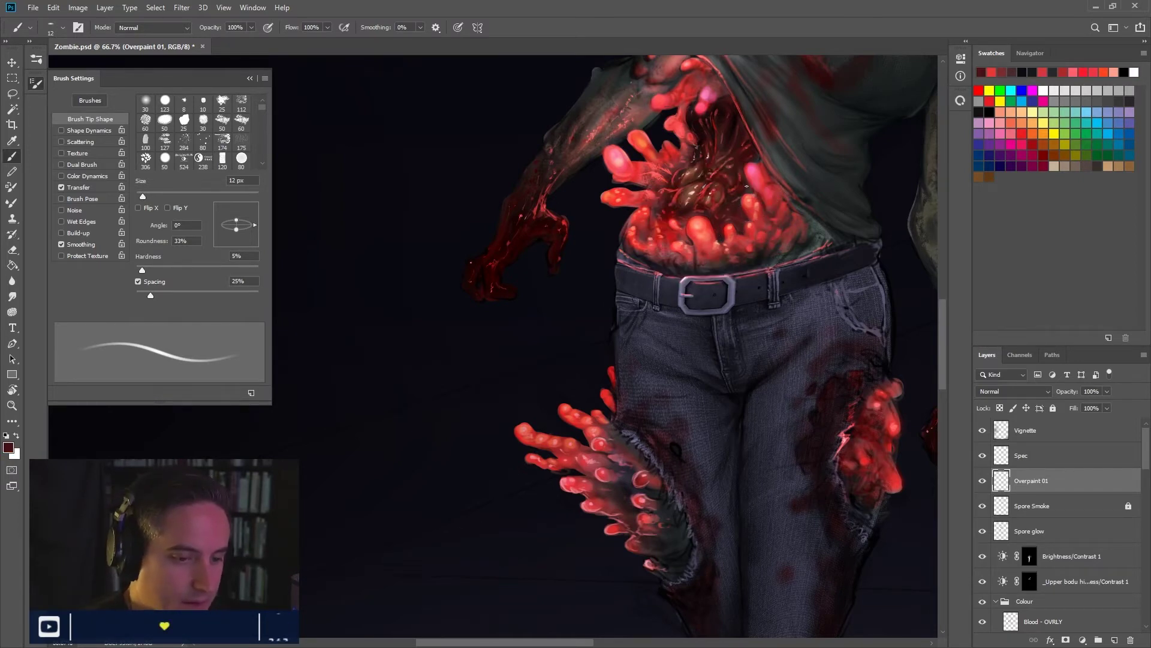
{"action": "left_click", "coordinate": [732, 141], "text": "alt"}
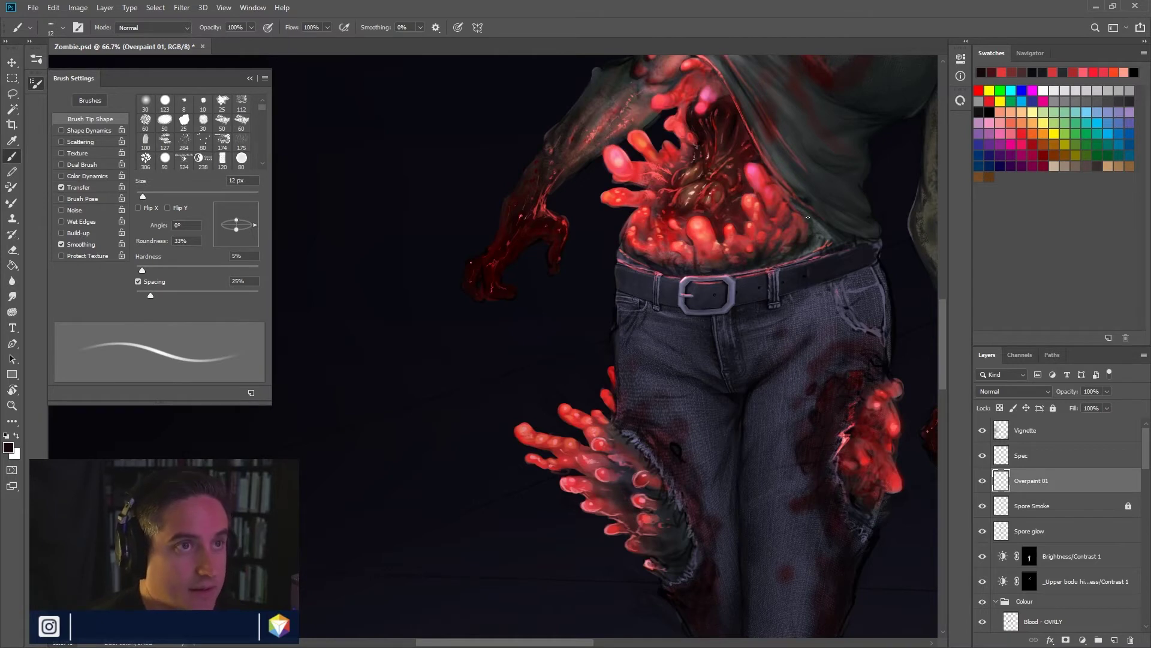
Step: Reduce the brush to 9 px and refine the shirt-side belly growths with sampled red and dark maroon tones
{"action": "key", "text": "bracketleft"}
{"action": "key", "text": "bracketleft"}
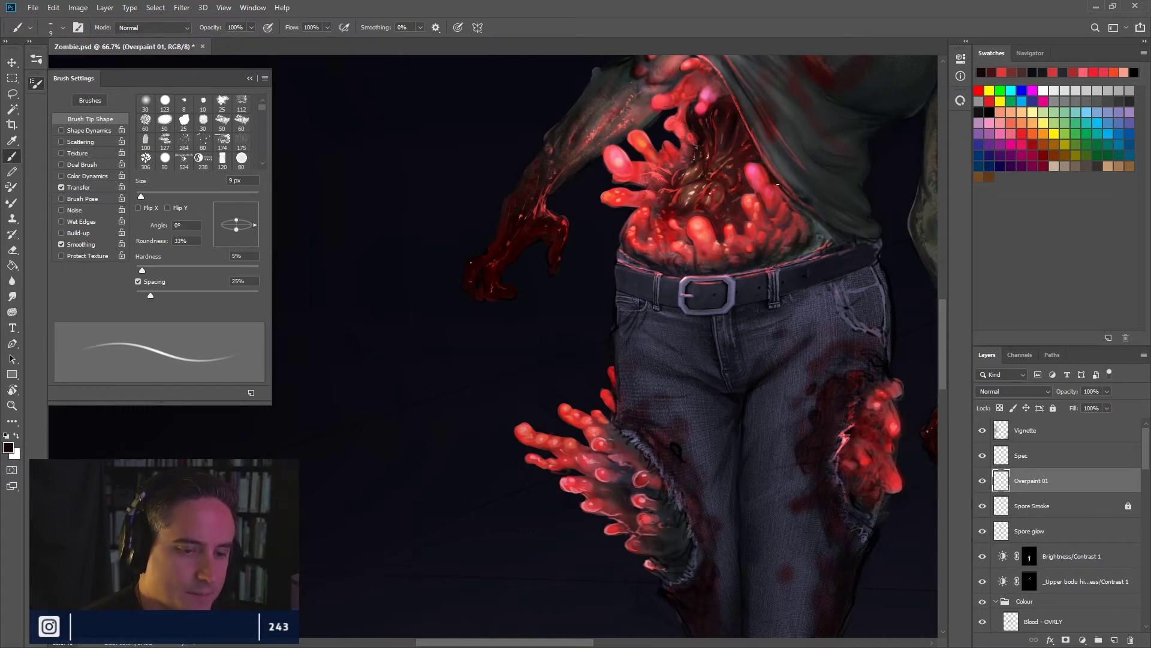
{"action": "left_click", "coordinate": [776, 223], "text": "alt"}
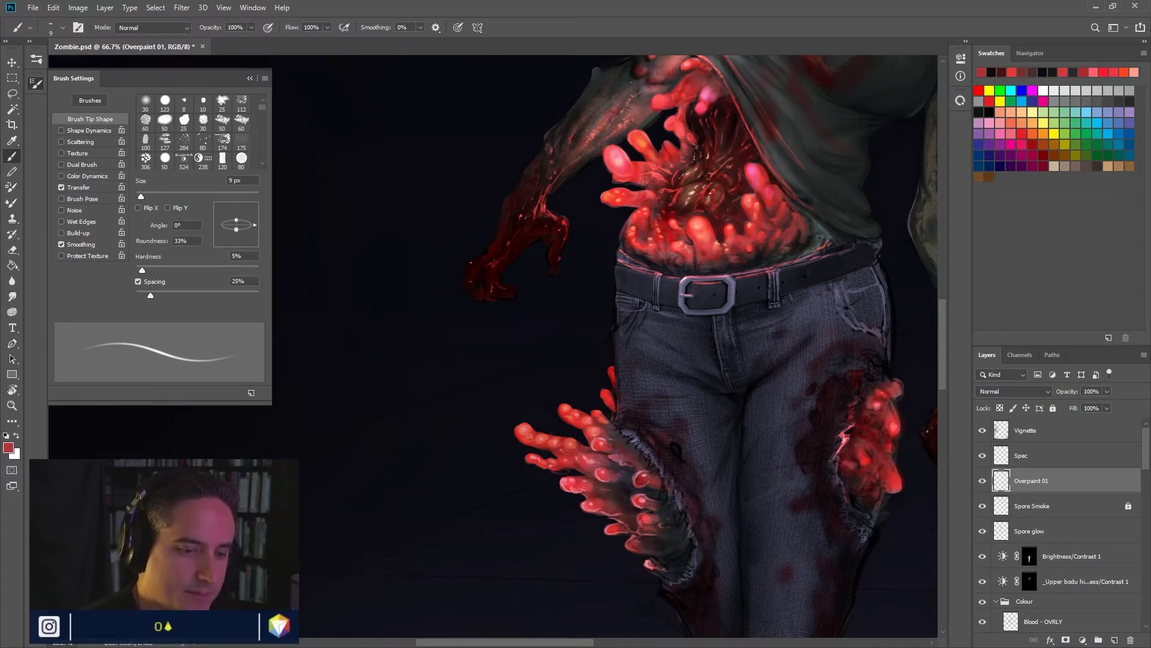
{"action": "key", "text": "alt"}
{"action": "left_click", "coordinate": [741, 193], "text": "alt"}
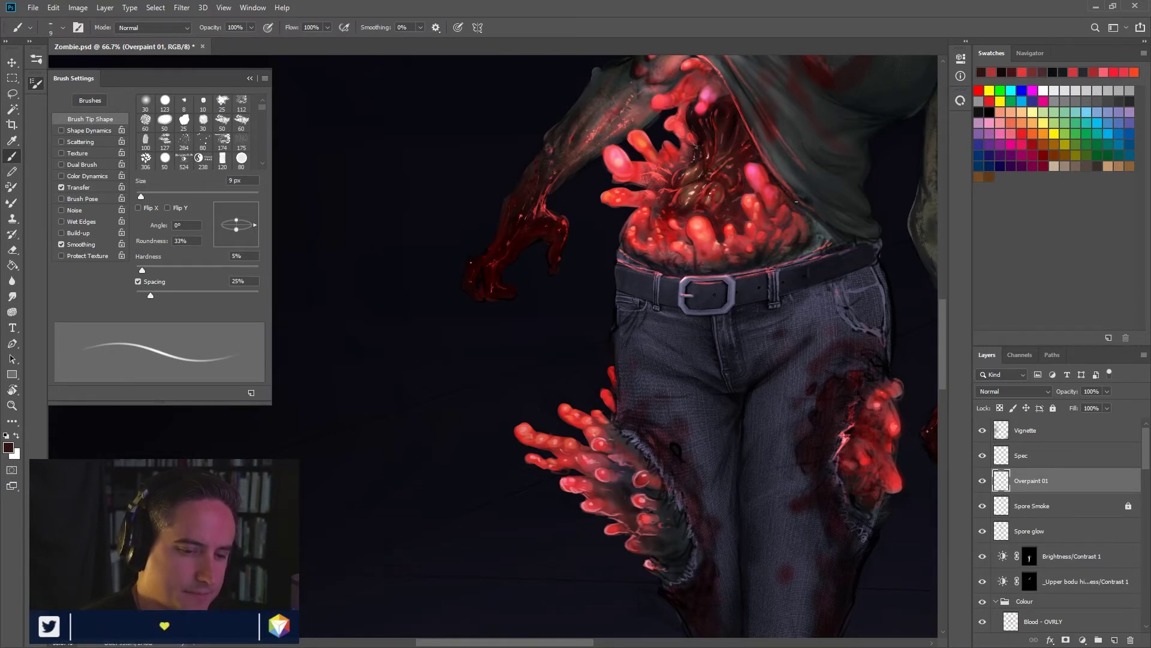
Step: Sample dark and red tones around the tall pink-tipped belly growth and refine its edges with the 9 px brush
{"action": "left_click", "coordinate": [771, 175], "text": "alt"}
{"action": "left_click", "coordinate": [755, 161], "text": "alt"}
{"action": "left_click_drag", "start_coordinate": [762, 158], "coordinate": [759, 164]}
{"action": "left_click", "coordinate": [757, 159], "text": "alt"}
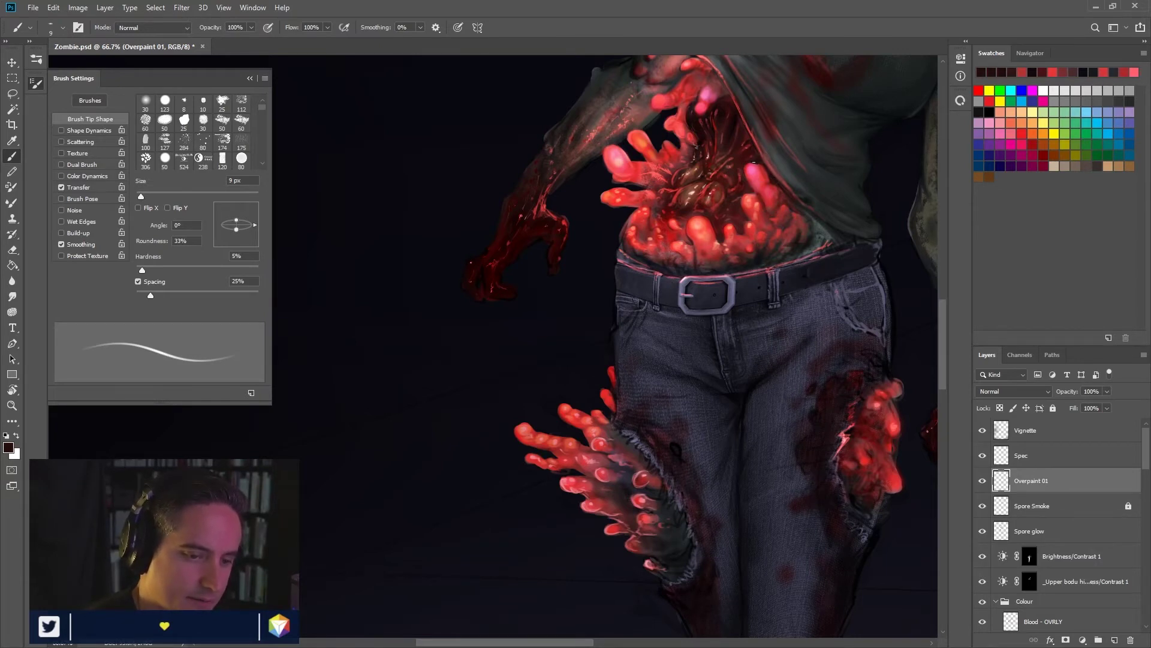
{"action": "left_click", "coordinate": [765, 178], "text": "alt"}
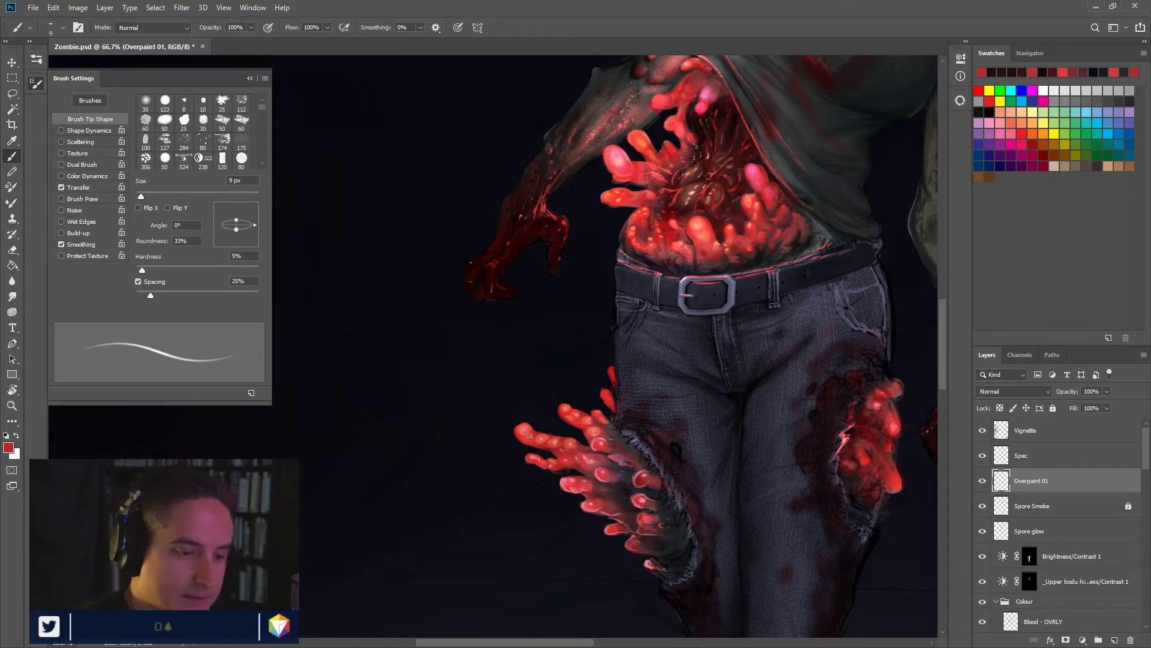
Step: Sample dark, pink and red tones from the upper belly wound and touch up the growths beneath the lifted shirt
{"action": "left_click", "coordinate": [690, 156], "text": "alt"}
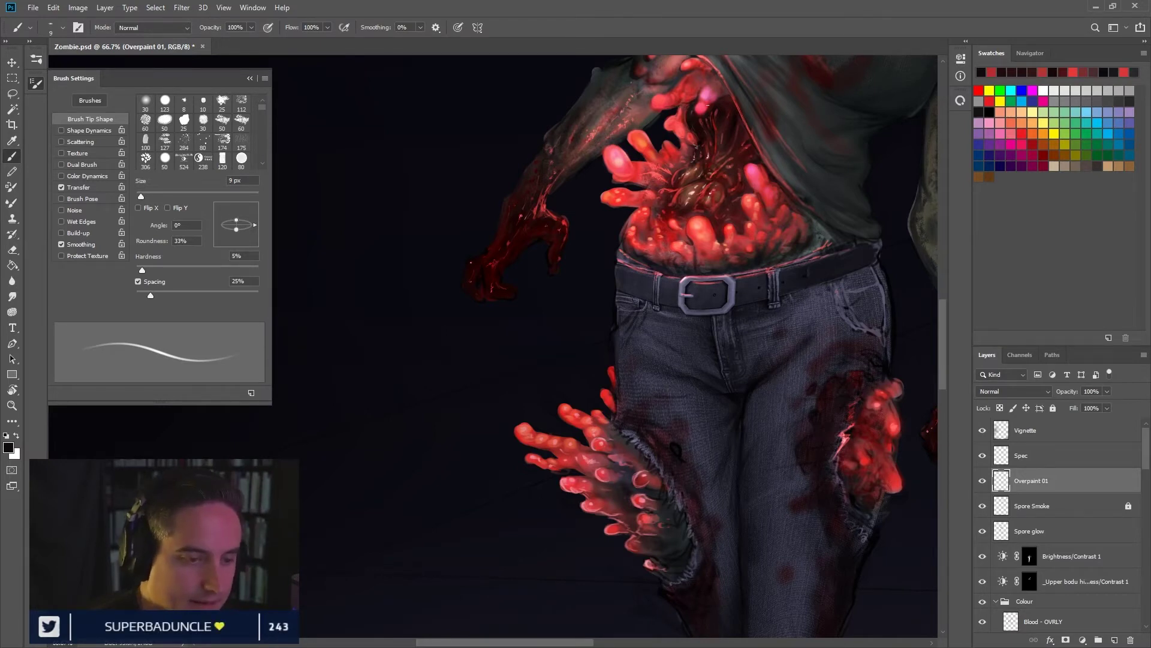
{"action": "left_click", "coordinate": [708, 120], "text": "alt"}
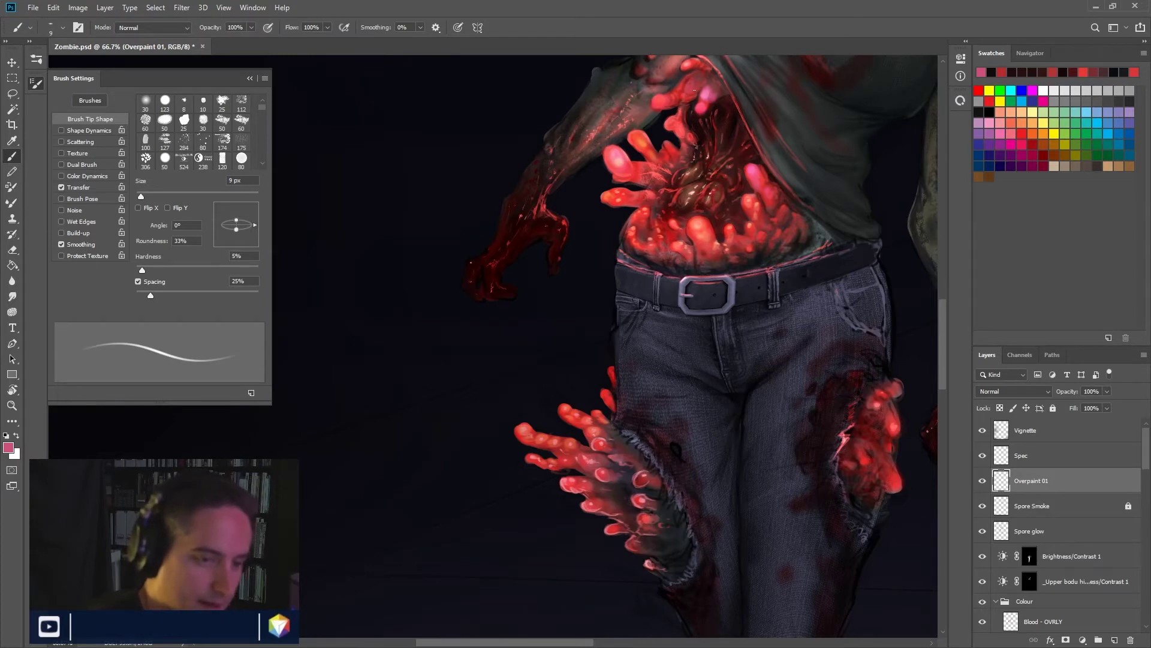
{"action": "left_click", "coordinate": [680, 123], "text": "alt"}
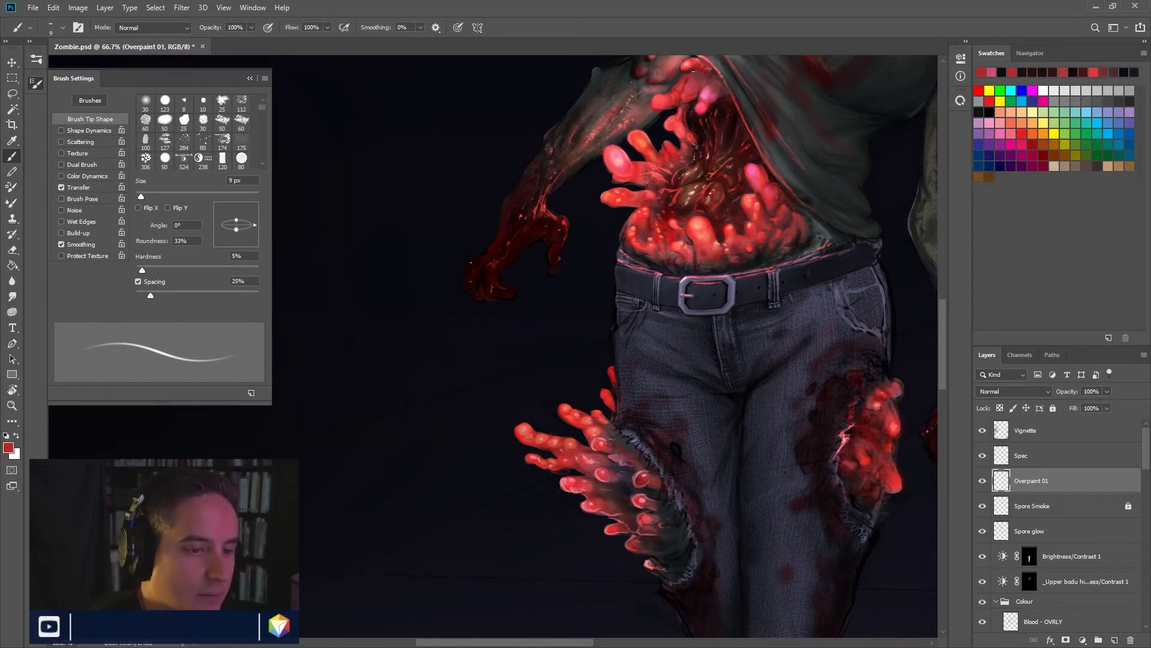
{"action": "left_click", "coordinate": [690, 95], "text": "alt"}
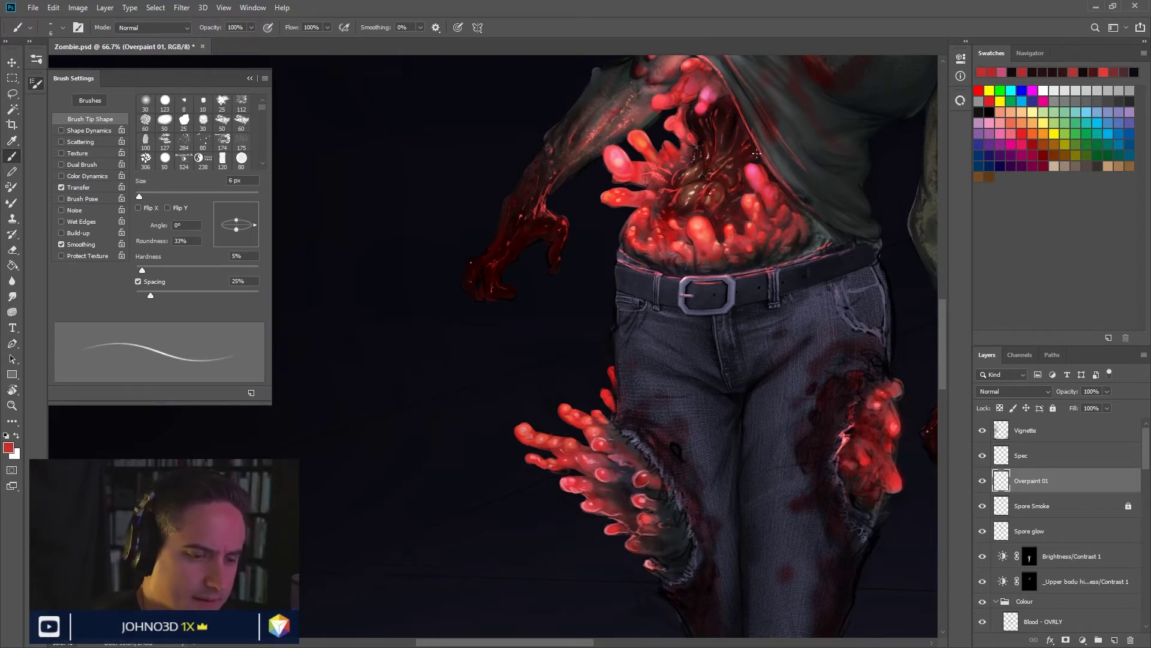
Step: Detail the inner belly growths with a 6 px brush, using red and dark maroon tones sampled from the wound
{"action": "key", "text": "bracketleft"}
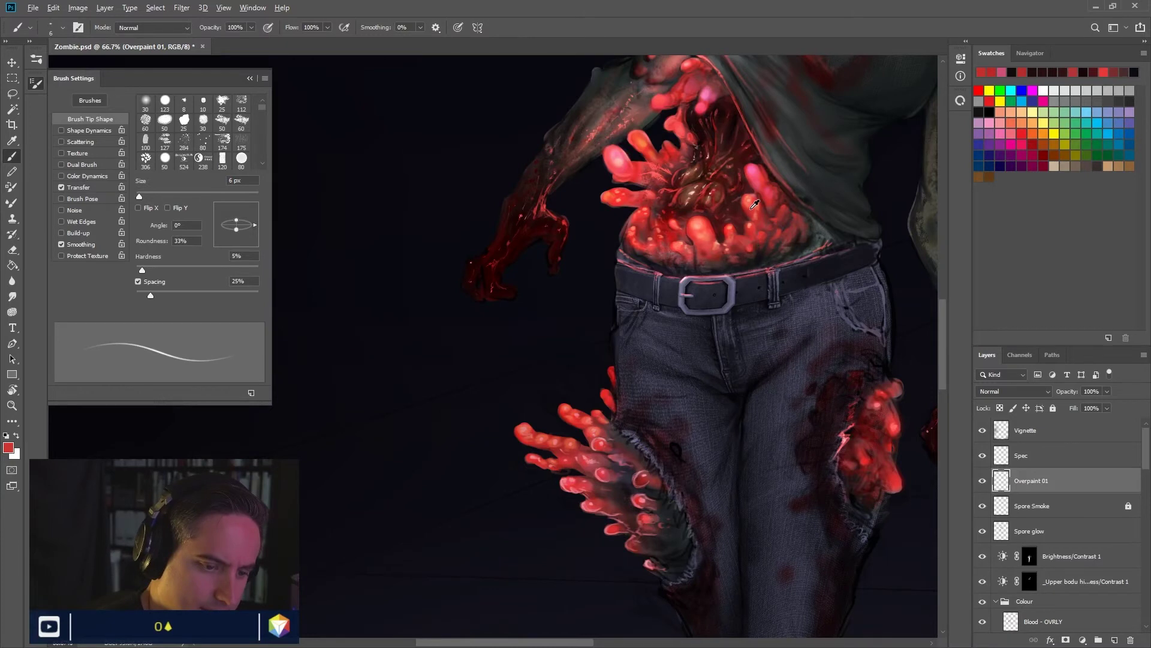
{"action": "left_click", "coordinate": [750, 207], "text": "alt"}
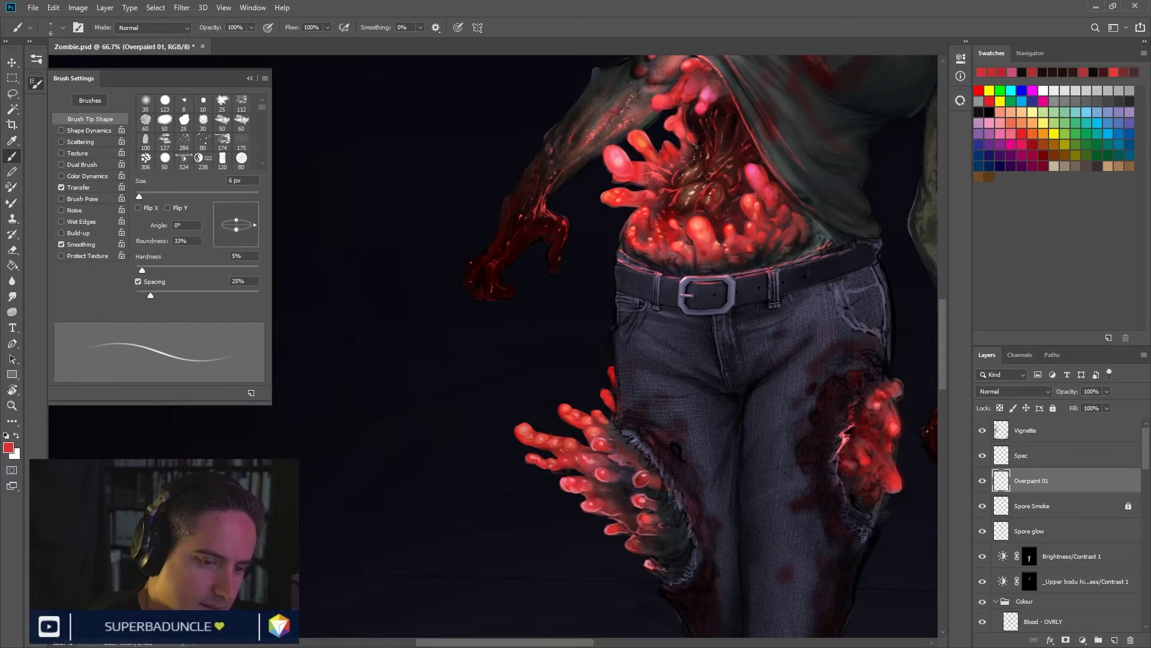
{"action": "left_click", "coordinate": [711, 219], "text": "alt"}
{"action": "left_click", "coordinate": [711, 218], "text": "alt"}
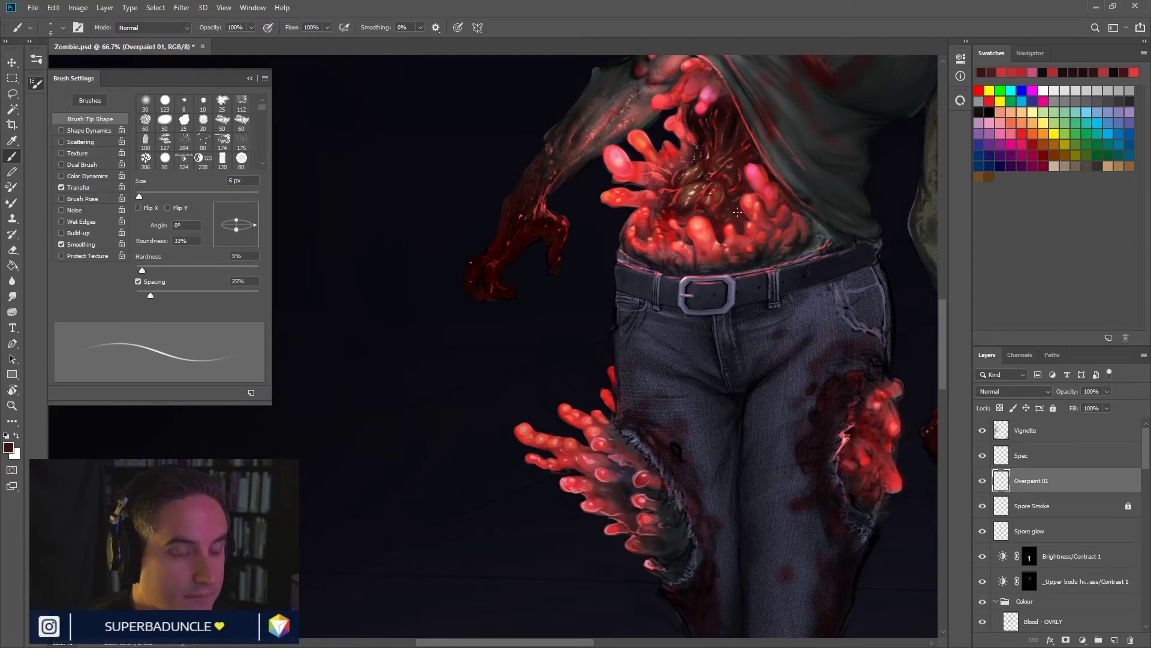
Step: Shade between the central belly growths in dark maroon with a 9 px brush, and compare the painting with Overpaint 01 hidden and shown
{"action": "mouse_move", "coordinate": [725, 235]}
{"action": "left_mouse_down"}
{"action": "mouse_move", "coordinate": [737, 222]}
{"action": "mouse_move", "coordinate": [716, 238]}
{"action": "left_mouse_up"}
{"action": "key", "text": "bracketleft"}
{"action": "key", "text": "bracketleft"}
{"action": "key", "text": "bracketleft"}
{"action": "key", "text": "bracketleft"}
{"action": "key", "text": "bracketleft"}
{"action": "left_click", "coordinate": [720, 235], "text": "alt"}
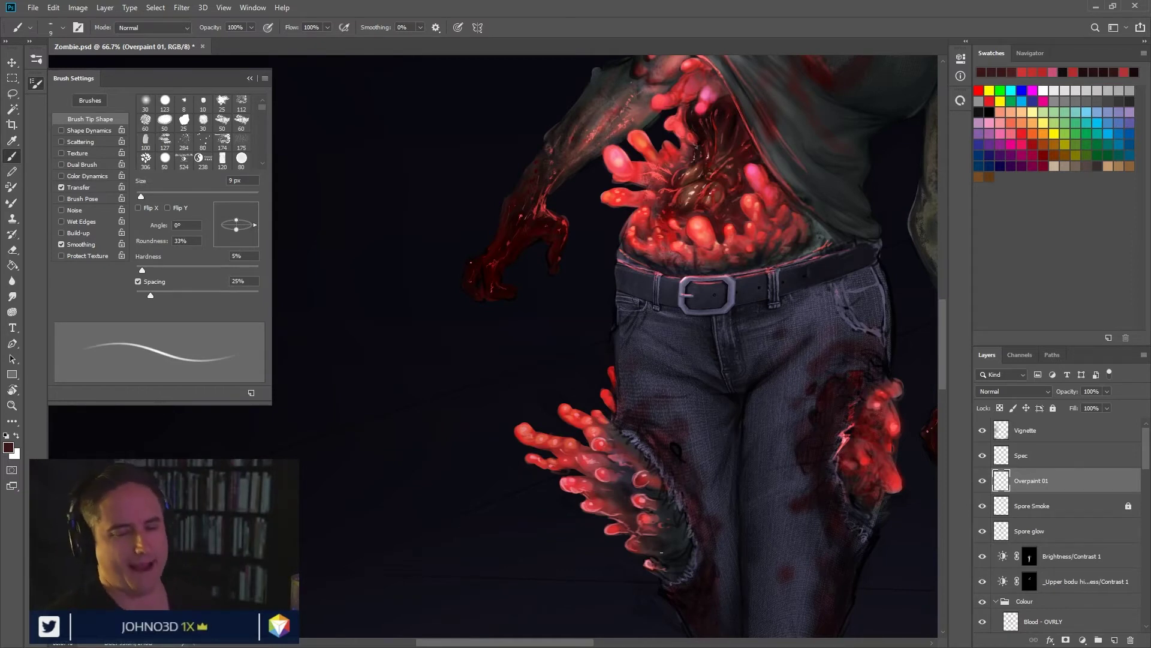
{"action": "left_click", "coordinate": [982, 478]}
{"action": "left_click", "coordinate": [982, 478]}
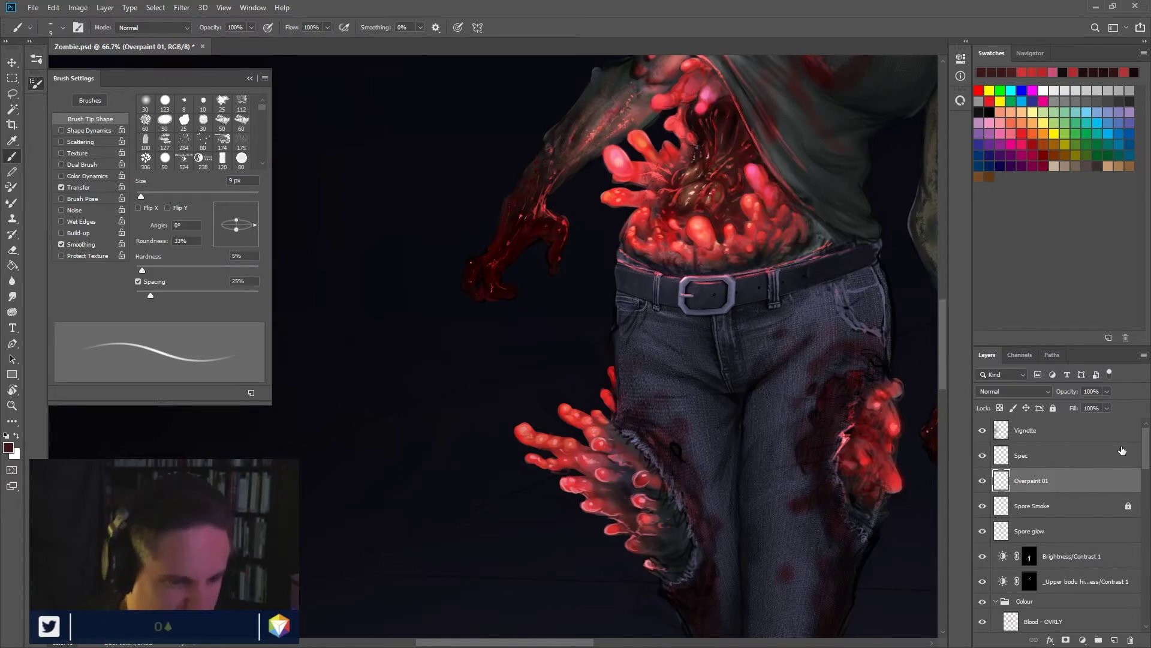
Step: Sample skin, reddish and dark tones near the shirt hem and retouch the belly edge above the belt with 9 and 7 px brushes
{"action": "left_click", "coordinate": [811, 239], "text": "alt"}
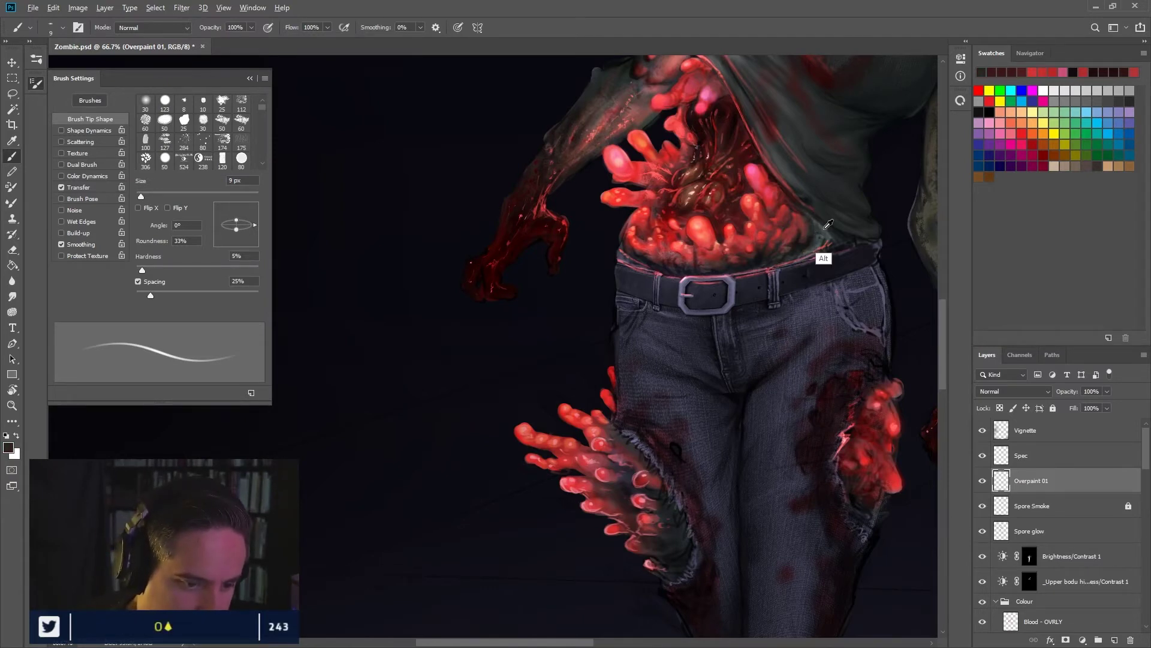
{"action": "left_click", "coordinate": [815, 232], "text": "alt"}
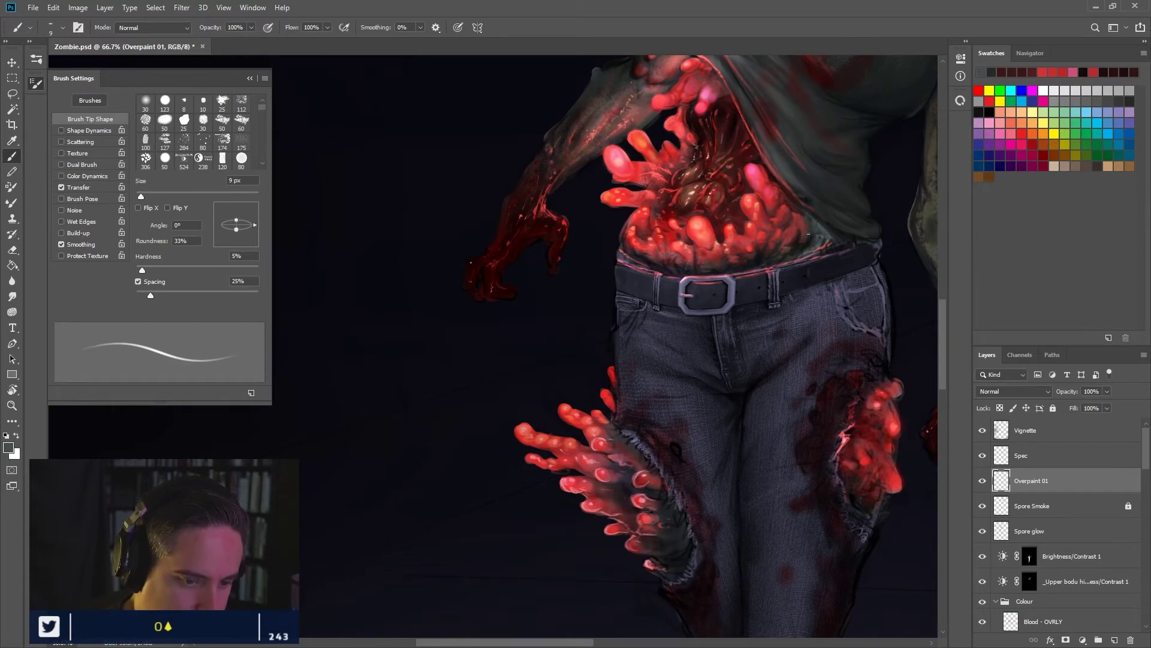
{"action": "left_click", "coordinate": [795, 251], "text": "alt"}
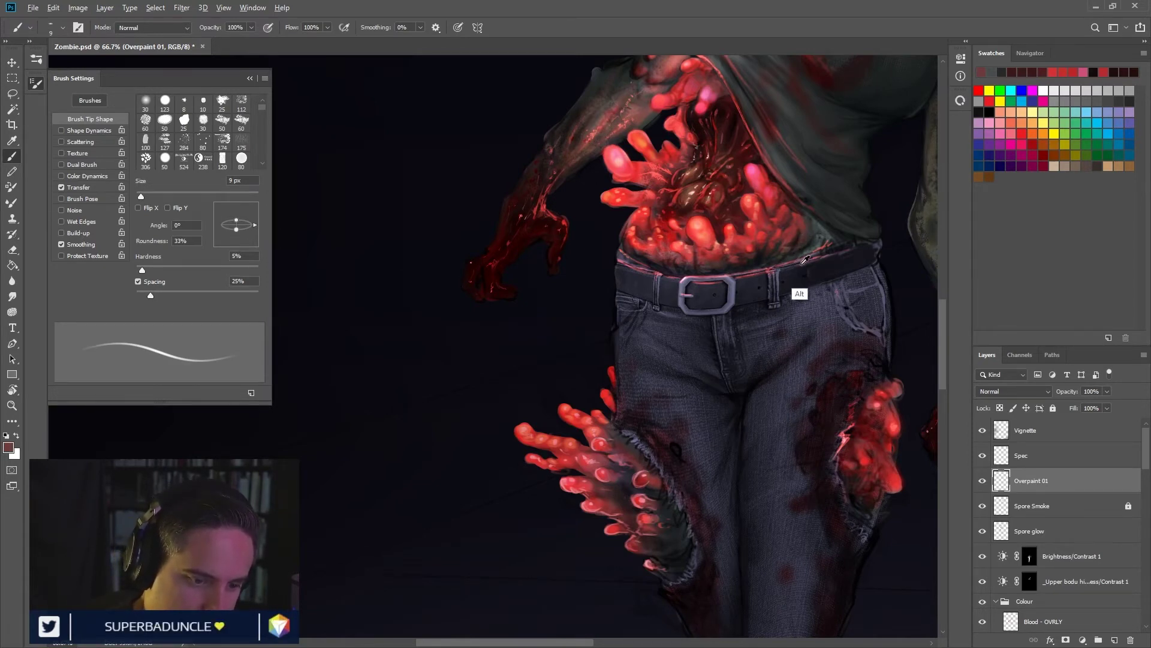
{"action": "left_click", "coordinate": [720, 268], "text": "alt"}
{"action": "key", "text": "bracketleft"}
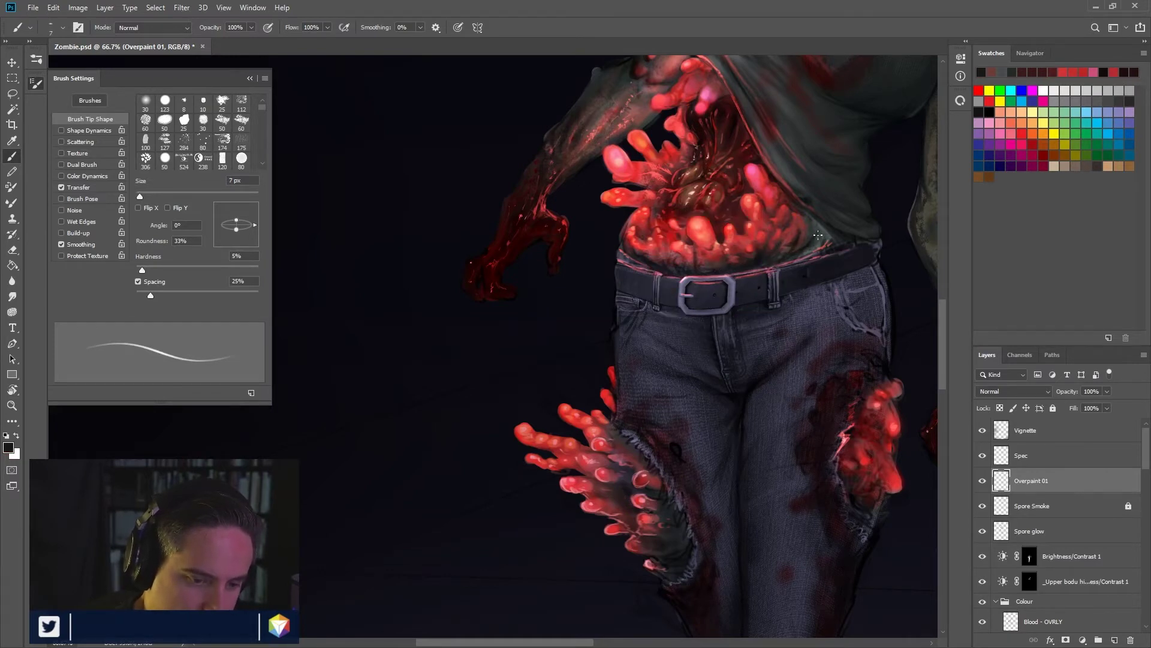
Step: Sample dark tones around the shirt hem and shade the adjoining belly skin above the belt with 30, 25 and 9 px brushes
{"action": "left_click_drag", "start_coordinate": [816, 231], "coordinate": [828, 232]}
{"action": "left_click", "coordinate": [819, 231], "text": "alt"}
{"action": "key", "text": "bracketleft"}
{"action": "key", "text": "bracketleft"}
{"action": "key", "text": "bracketleft"}
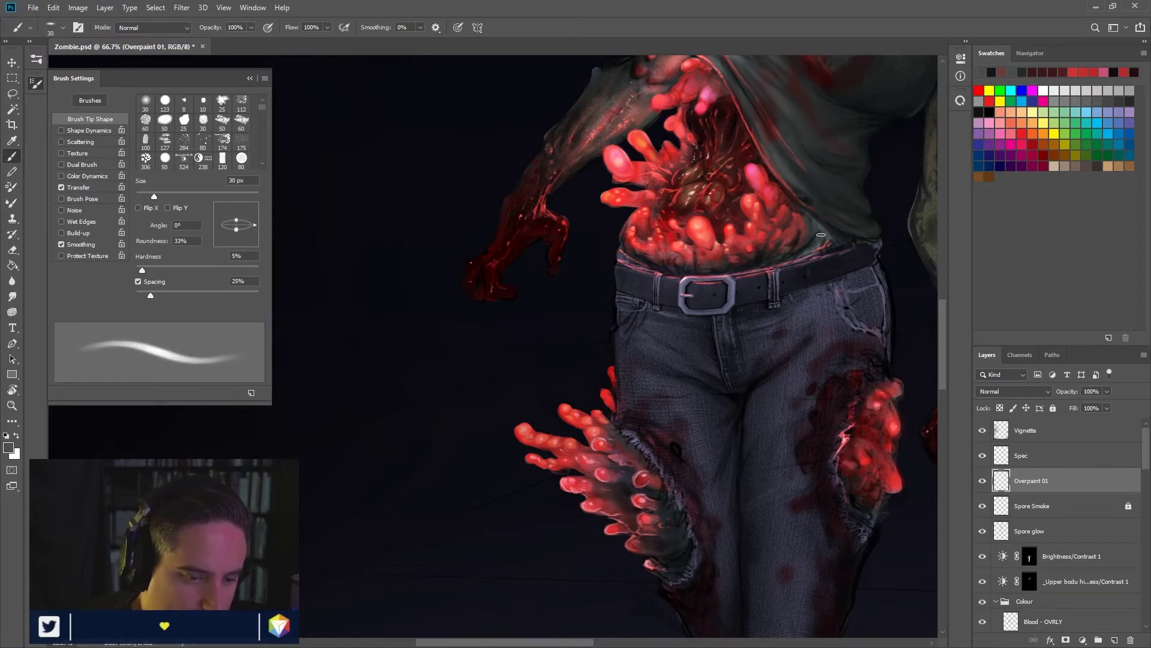
{"action": "key", "text": "bracketleft"}
{"action": "left_click", "coordinate": [801, 249], "text": "alt"}
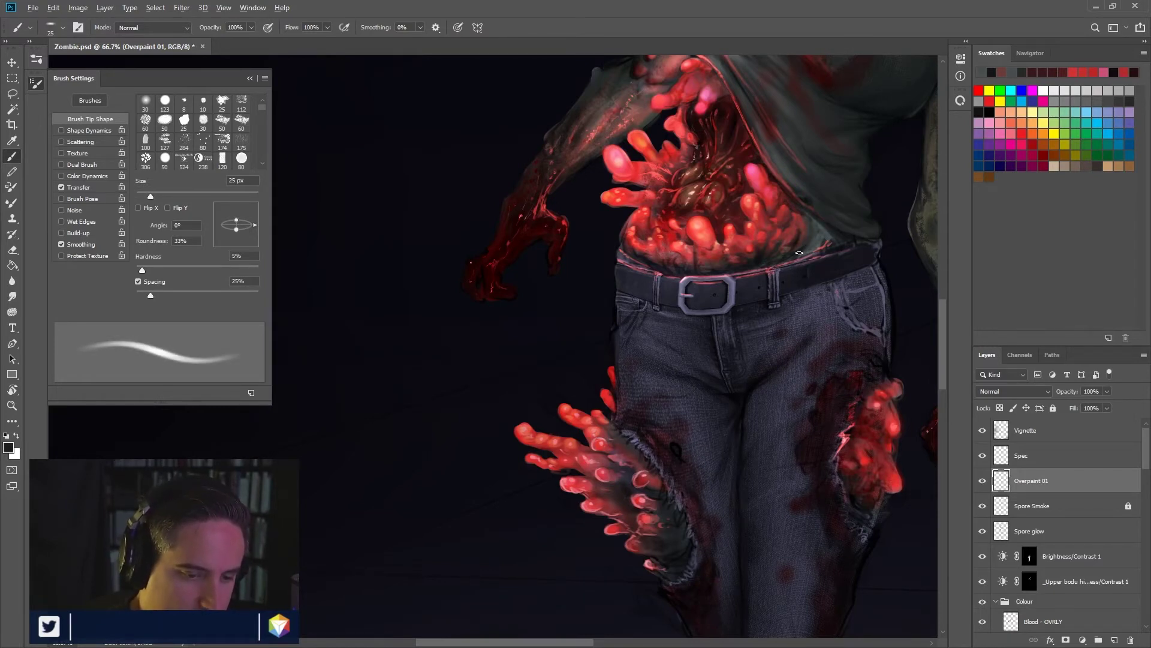
{"action": "key", "text": "bracketleft"}
{"action": "key", "text": "bracketleft"}
{"action": "key", "text": "bracketleft"}
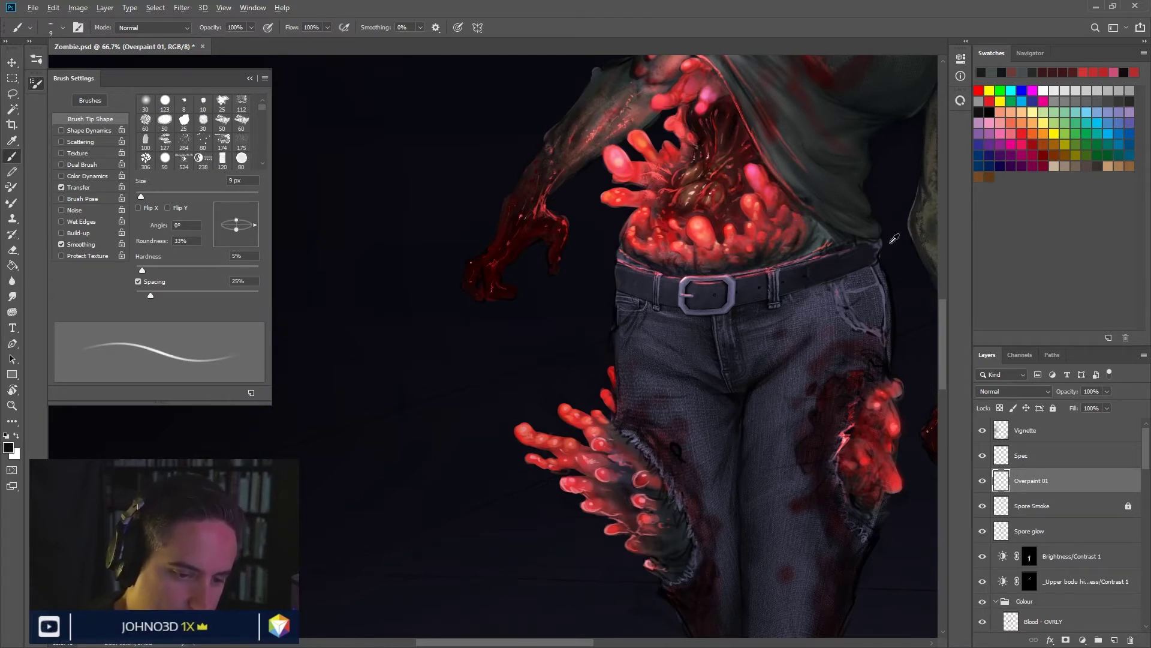
Step: Sample a shirt tone and a red from the growths, and refine the hem and nearby belly growths with 9 and 6 px brushes
{"action": "left_click", "coordinate": [810, 213], "text": "alt"}
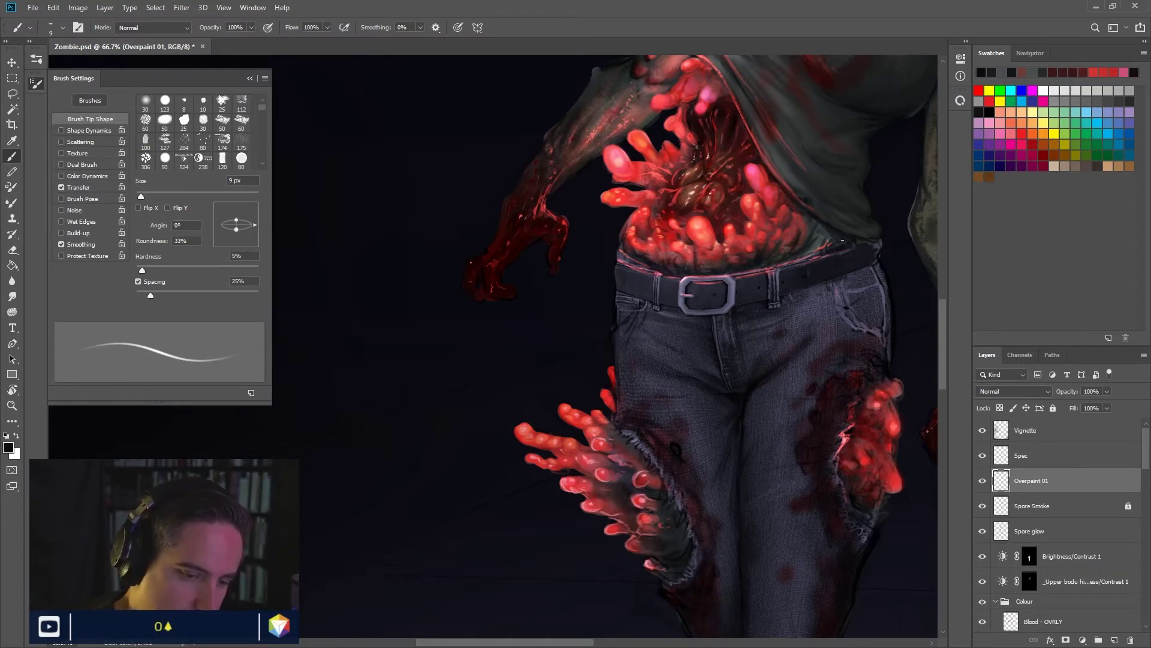
{"action": "key", "text": "bracketleft"}
{"action": "key", "text": "bracketleft"}
{"action": "key", "text": "bracketleft"}
{"action": "left_click", "coordinate": [778, 236], "text": "alt"}
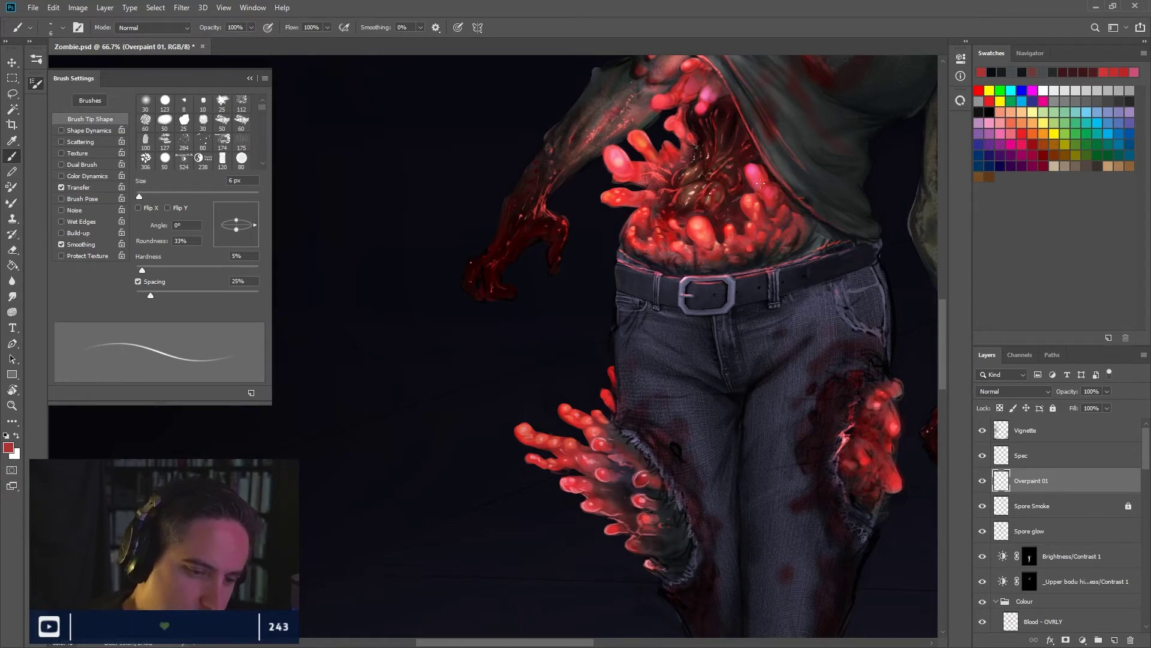
Step: Create a layer named Spore glow 02 directly above Spec and set its blend mode to Linear Dodge (Add)
{"action": "key", "text": "alt+bracketleft"}
{"action": "key", "text": "alt+bracketleft"}
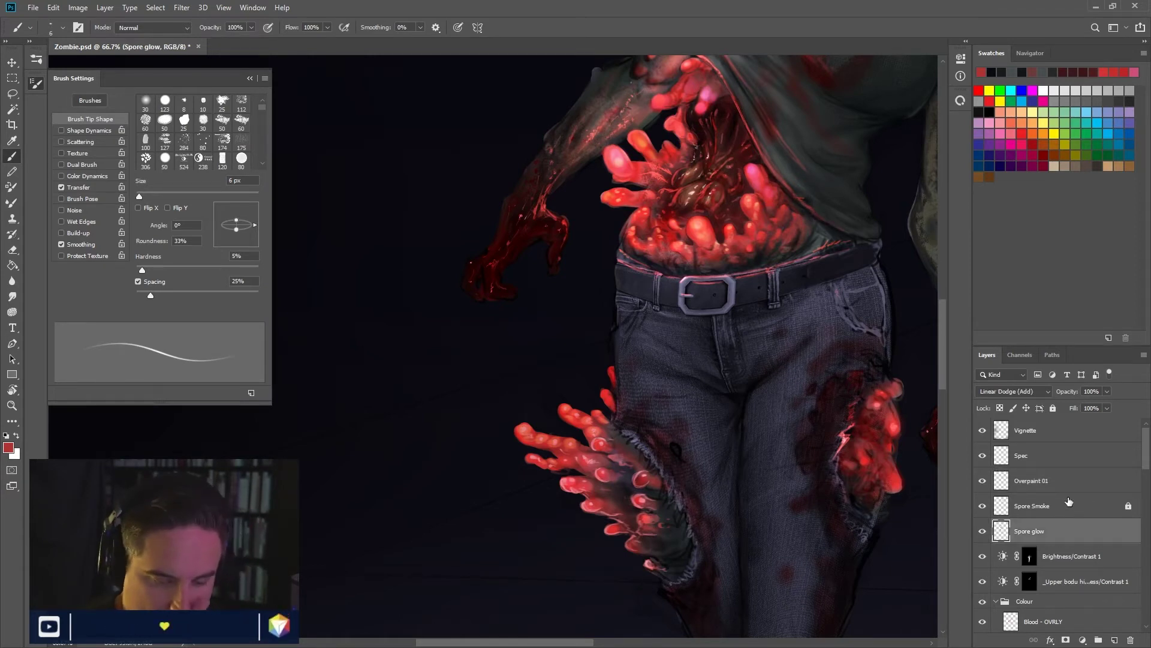
{"action": "mouse_move", "coordinate": [1071, 533]}
{"action": "left_mouse_down"}
{"action": "mouse_move", "coordinate": [1067, 477]}
{"action": "mouse_move", "coordinate": [1065, 533]}
{"action": "left_mouse_up"}
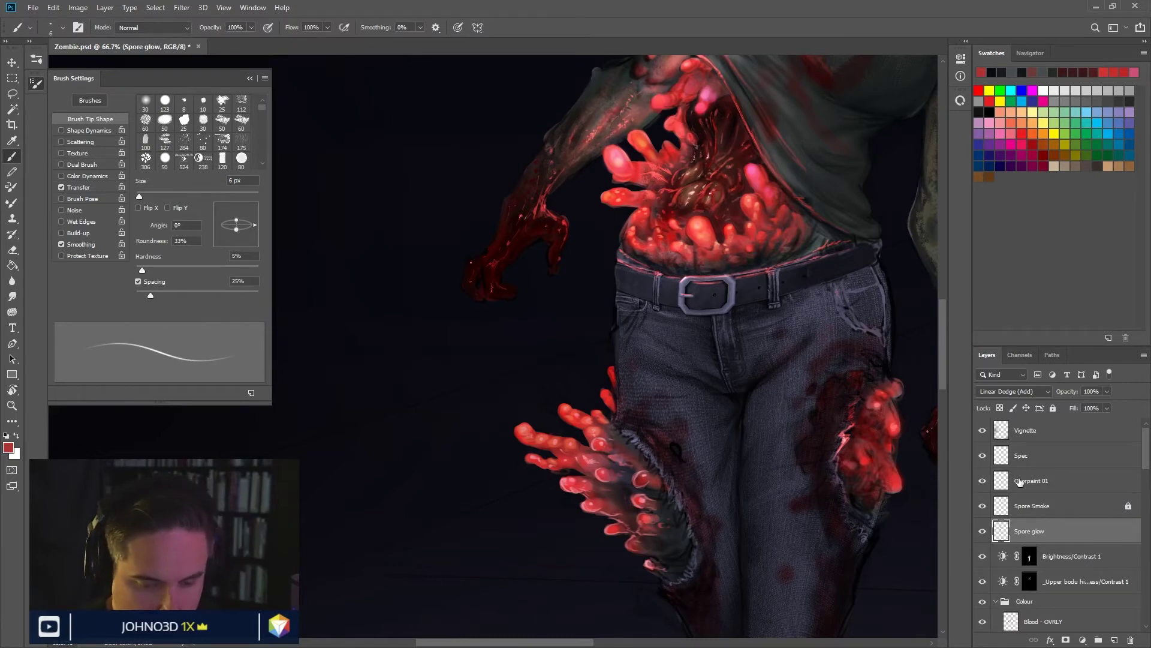
{"action": "left_click", "coordinate": [1056, 457]}
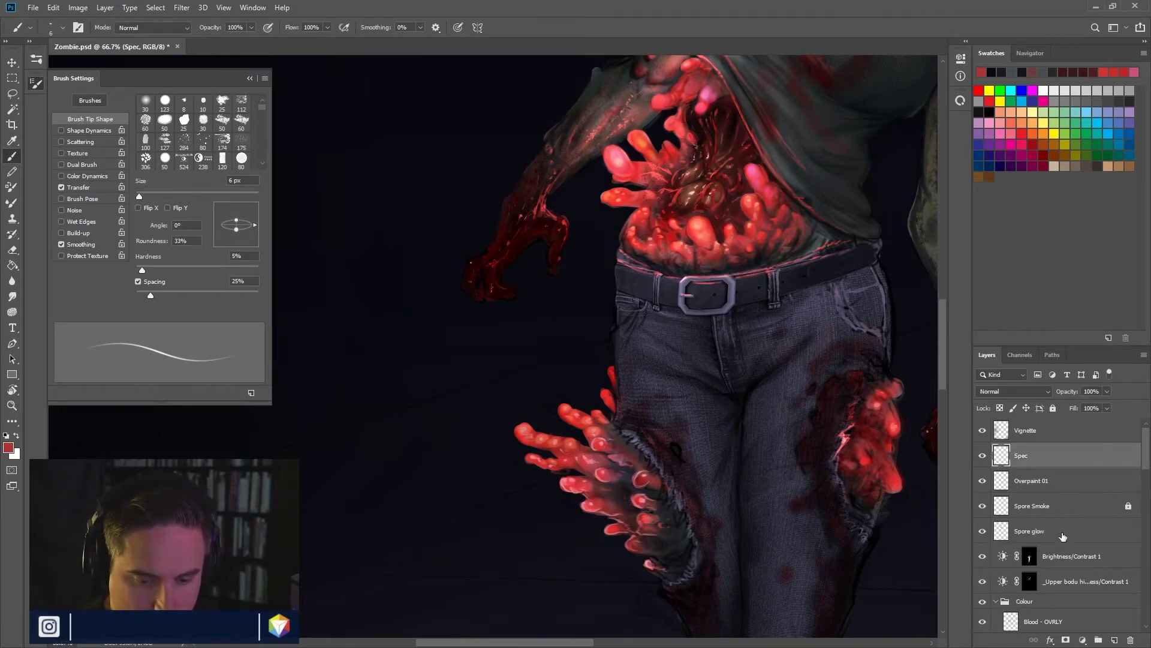
{"action": "left_click", "coordinate": [1116, 640]}
{"action": "double_click", "coordinate": [1027, 457]}
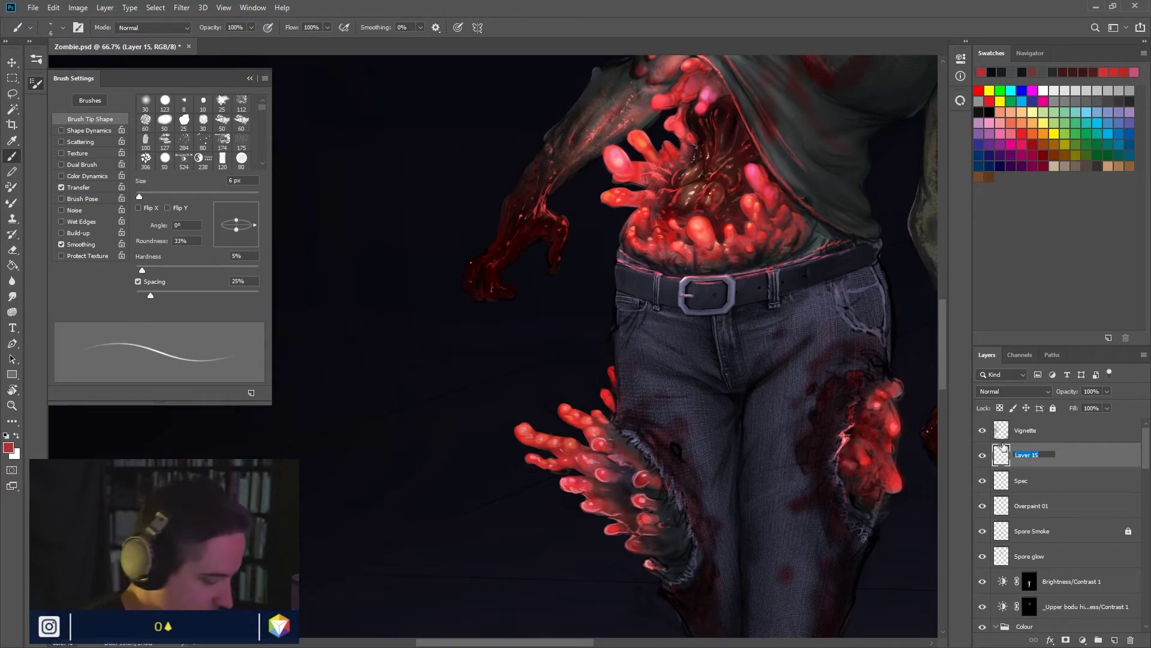
{"action": "type", "text": "Spore gl"}
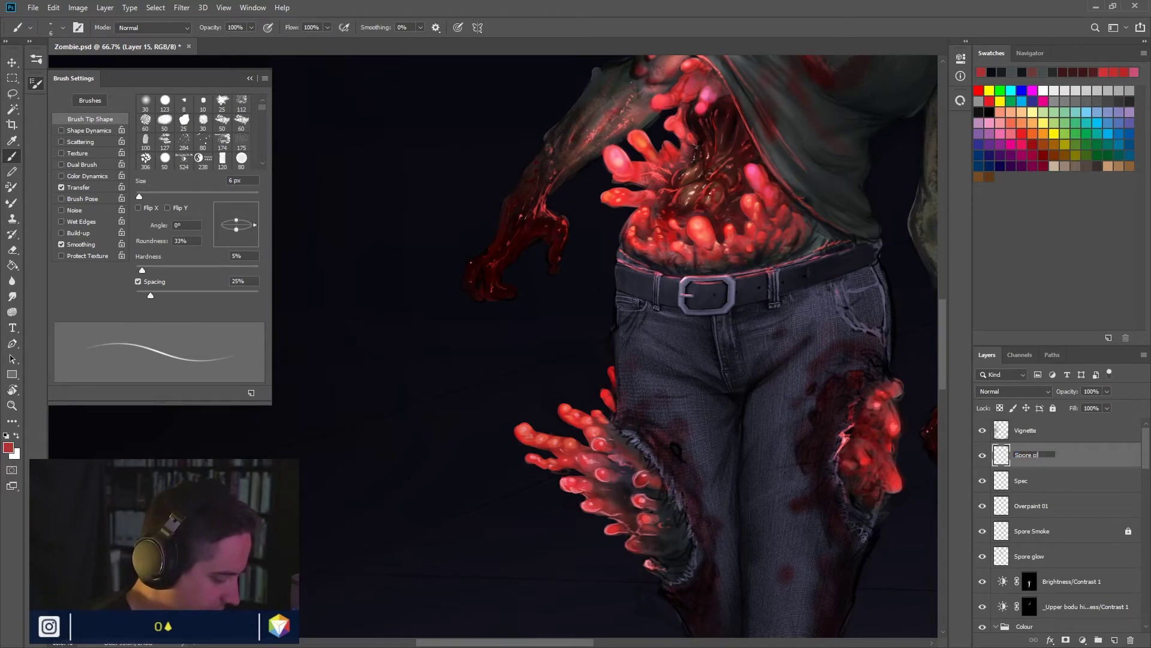
{"action": "key", "text": "Return"}
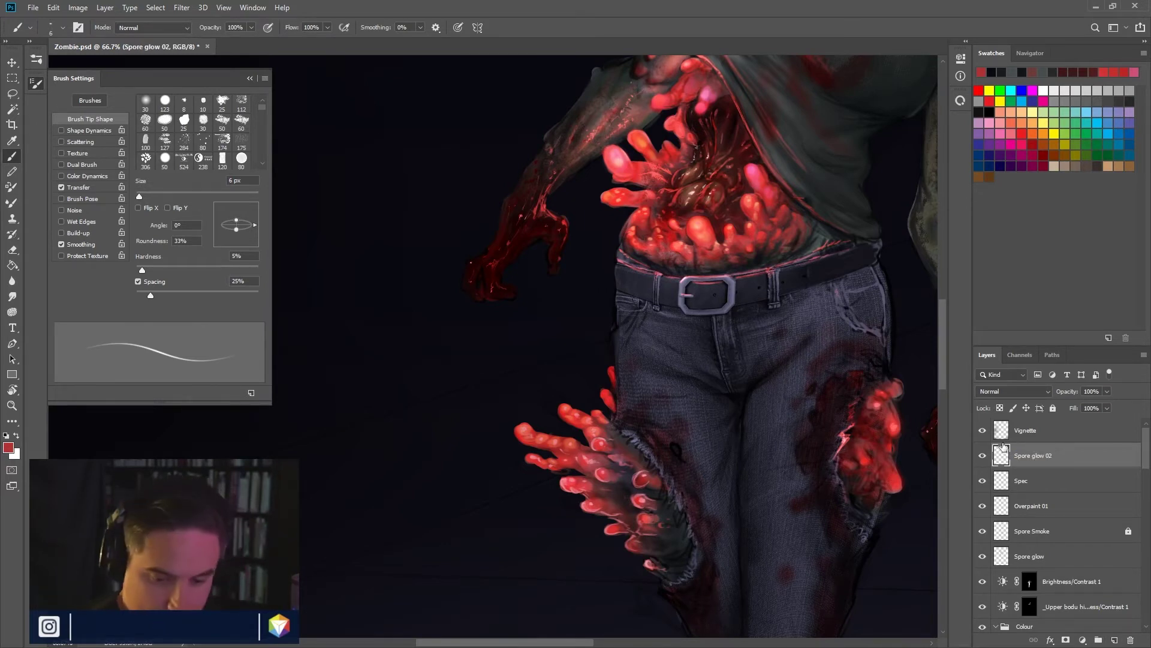
{"action": "left_click", "coordinate": [1014, 391]}
{"action": "left_click", "coordinate": [1007, 467]}
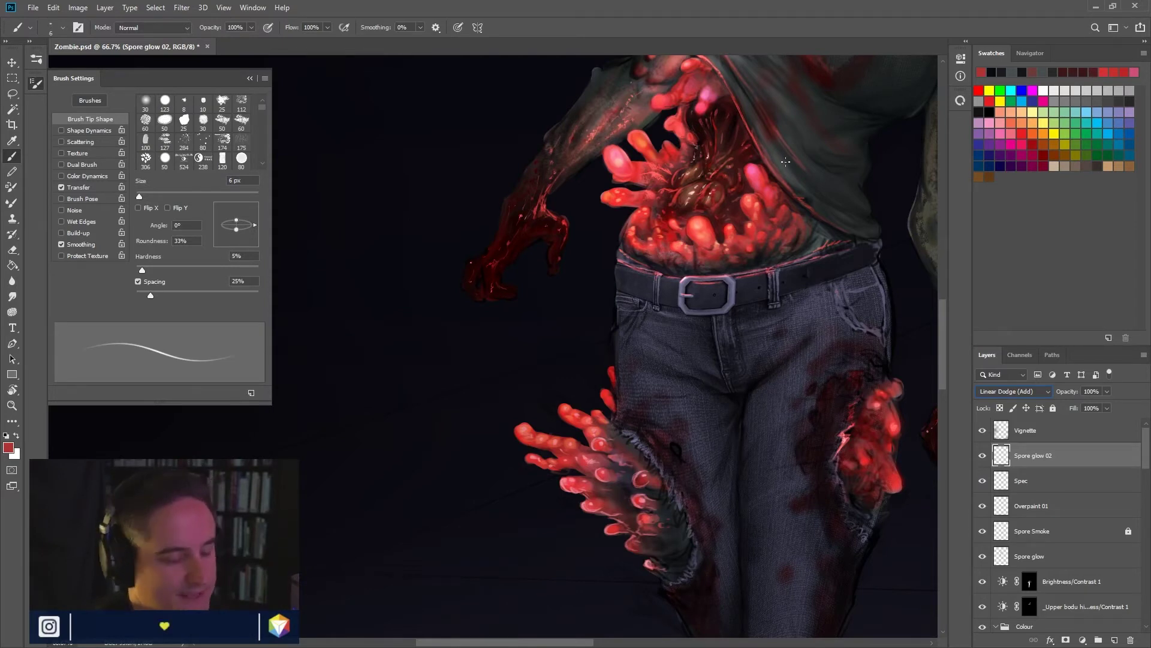
Step: Paint orange and sampled light-red glow on the belly growths beside the shirt edge, reducing the brush through 16, 10 and 9 to 4 px
{"action": "left_click_drag", "start_coordinate": [753, 176], "coordinate": [757, 177]}
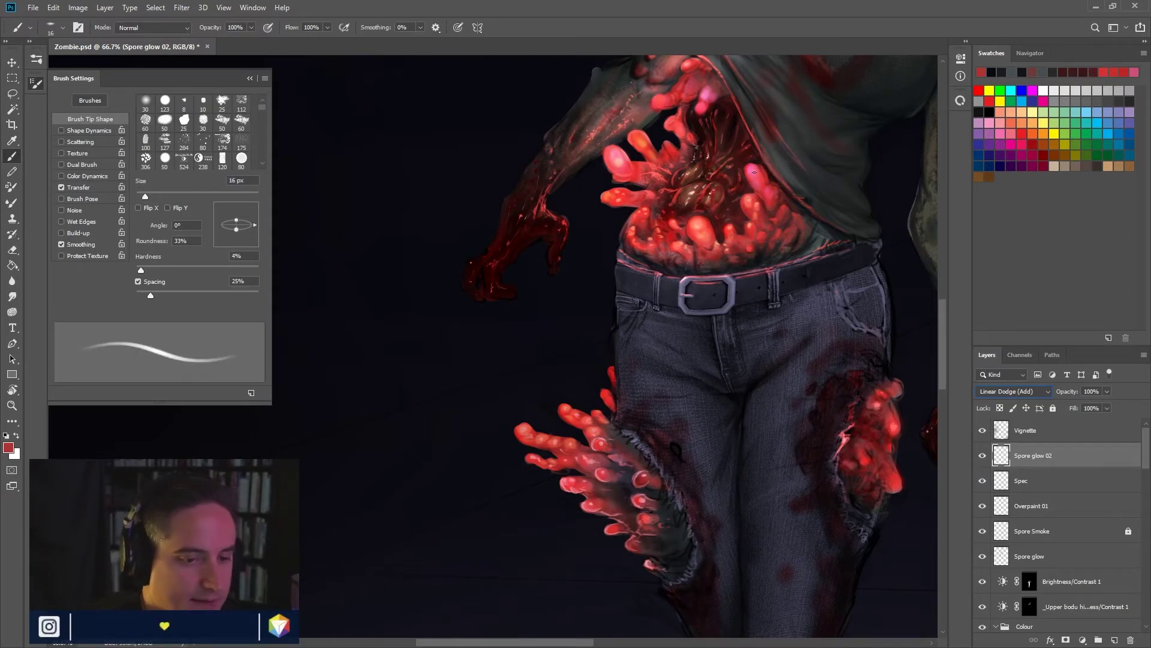
{"action": "left_click", "coordinate": [1033, 133]}
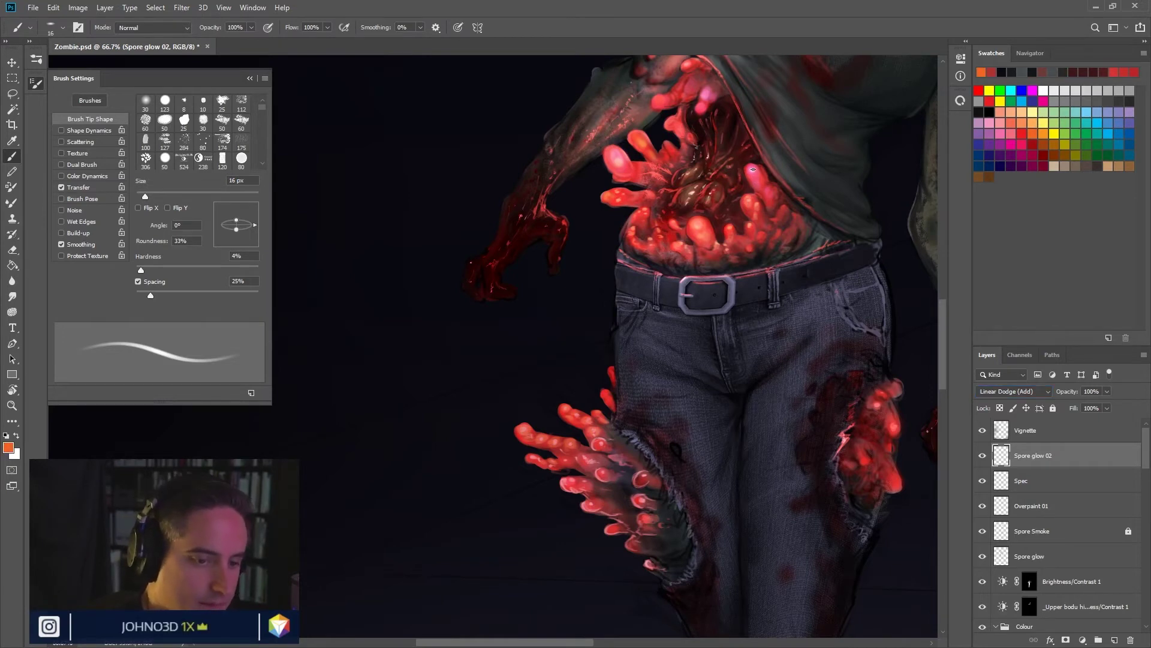
{"action": "key", "text": "bracketleft"}
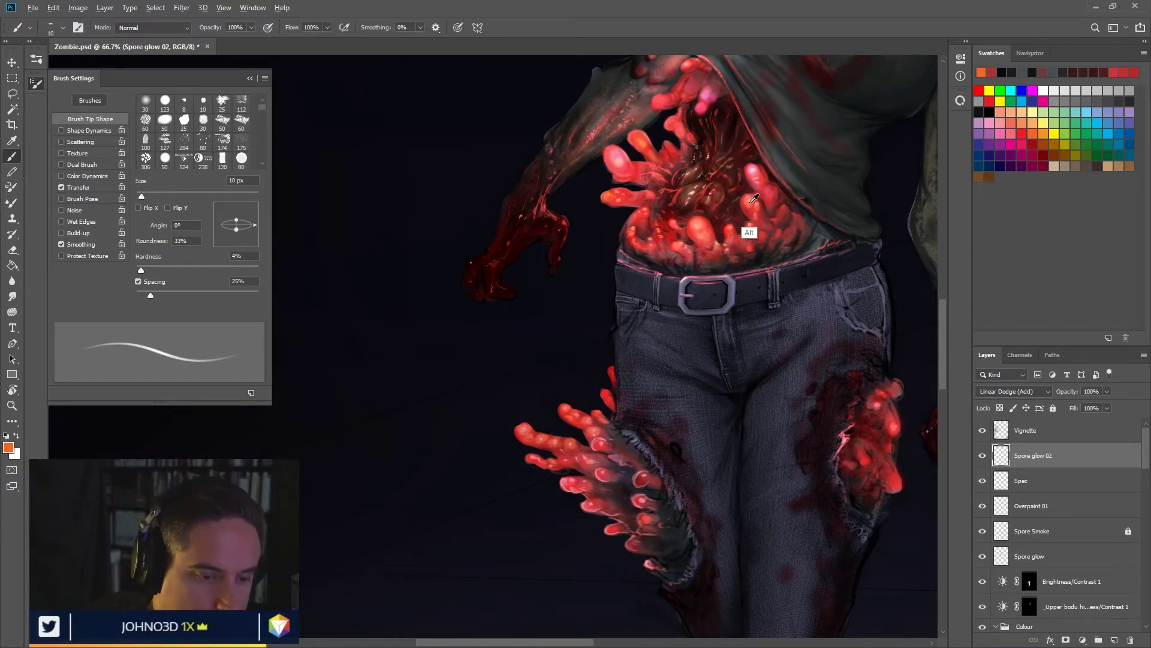
{"action": "left_click", "coordinate": [749, 233], "text": "alt"}
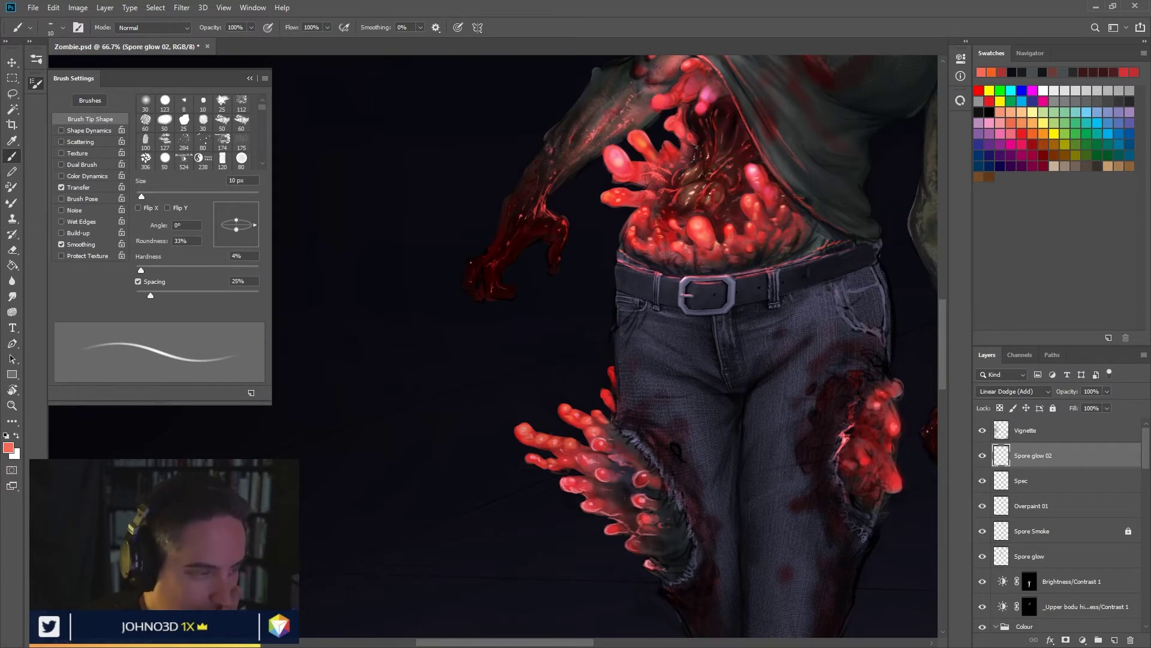
{"action": "key", "text": "bracketleft"}
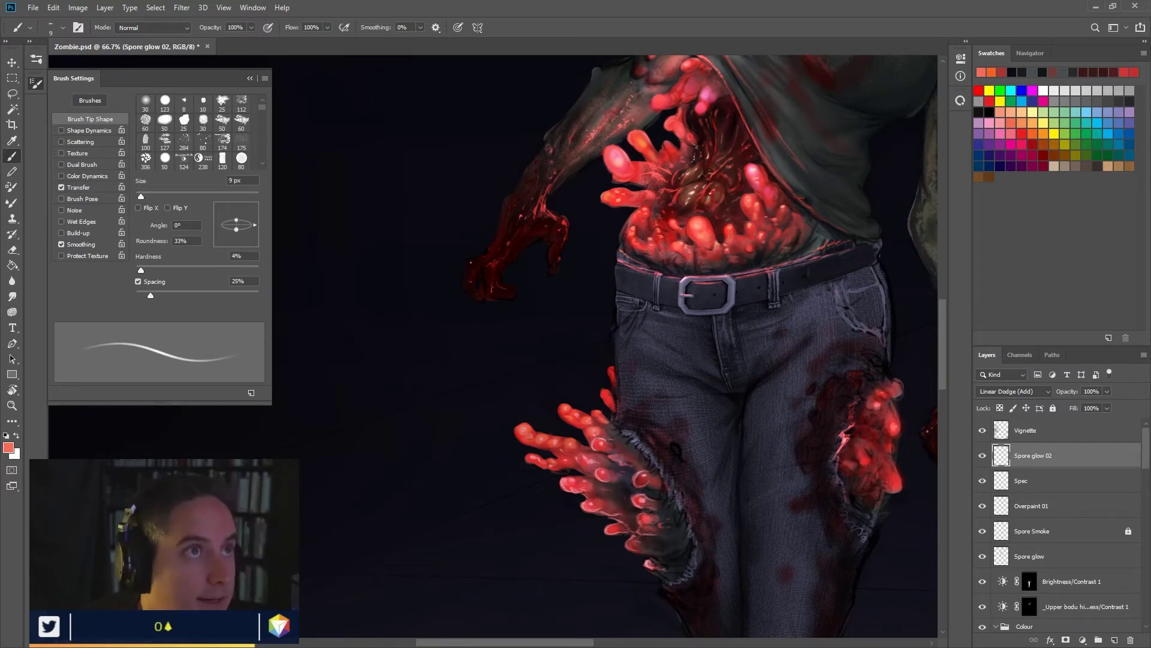
{"action": "key", "text": "bracketleft"}
{"action": "key", "text": "bracketleft"}
{"action": "key", "text": "bracketleft"}
{"action": "key", "text": "bracketleft"}
{"action": "key", "text": "bracketleft"}
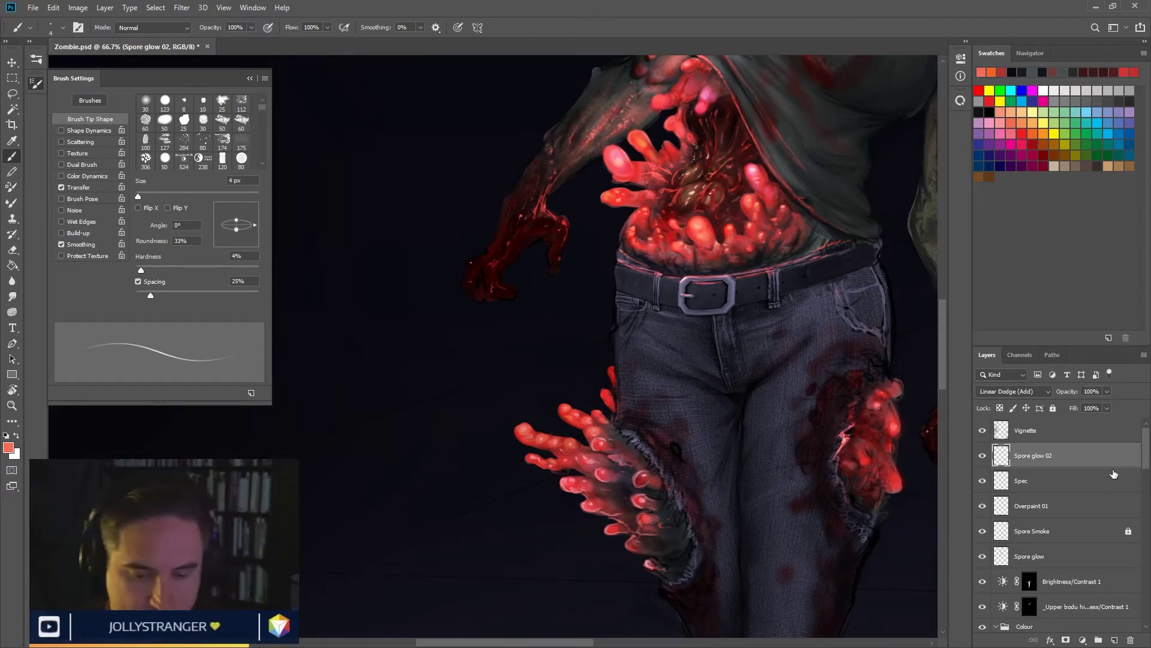
Step: Move the Spec layer above Spore glow 02 and make Spore glow 02 the active layer again
{"action": "left_click_drag", "start_coordinate": [1059, 485], "coordinate": [1062, 443]}
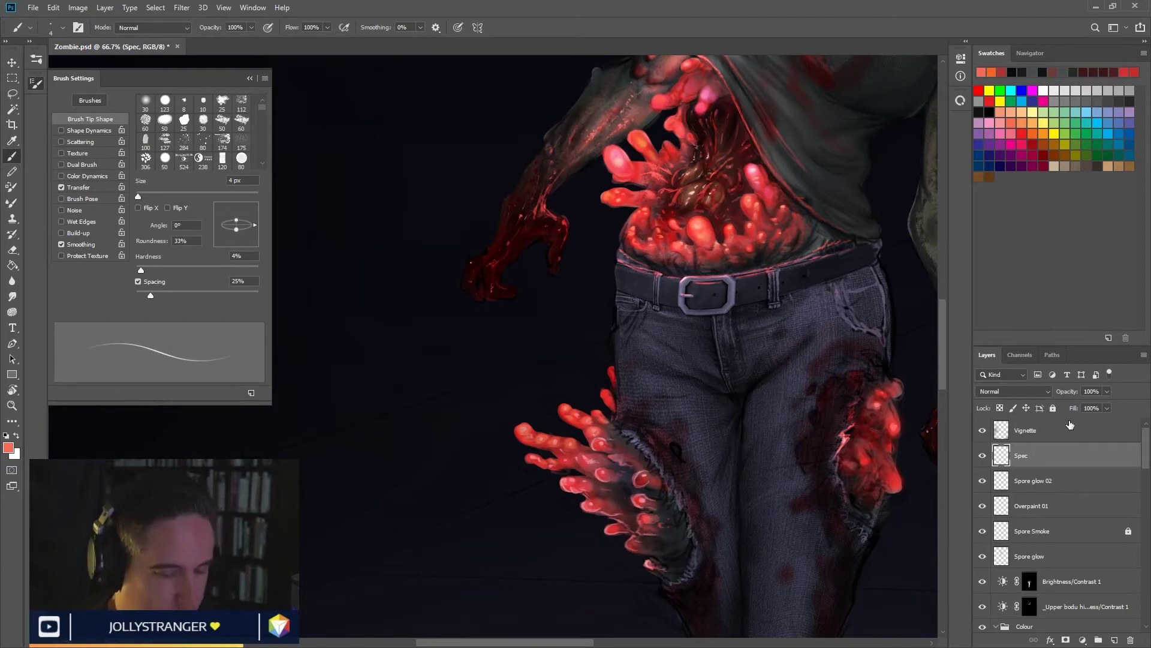
{"action": "left_click_drag", "start_coordinate": [691, 464], "coordinate": [574, 421]}
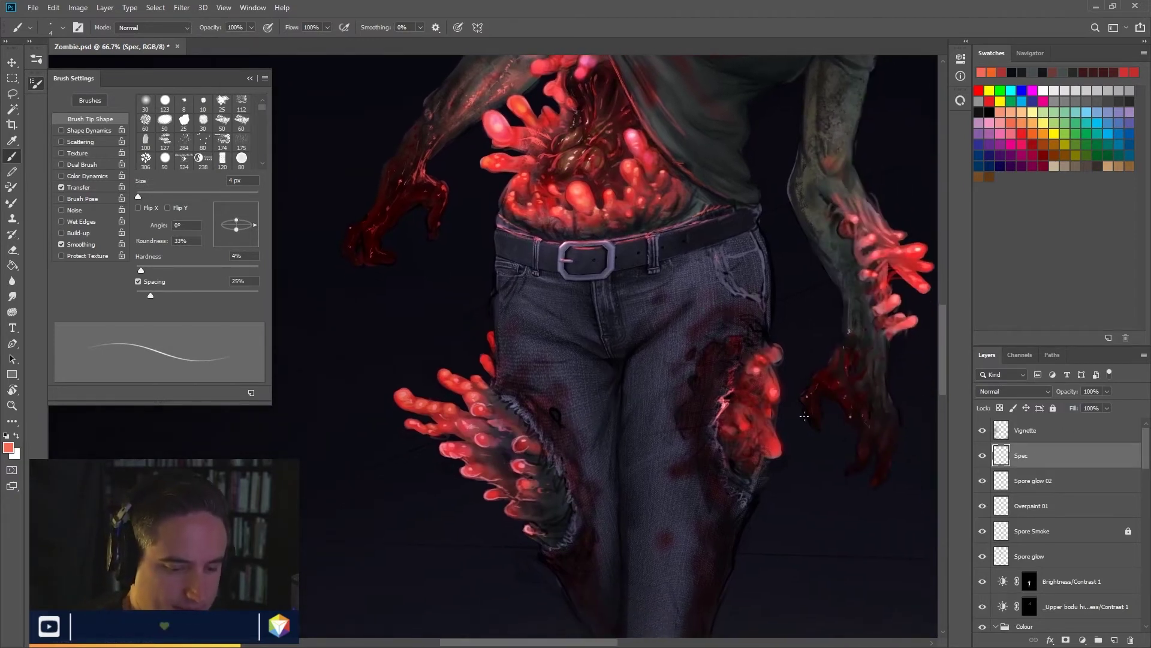
{"action": "left_click", "coordinate": [1044, 482]}
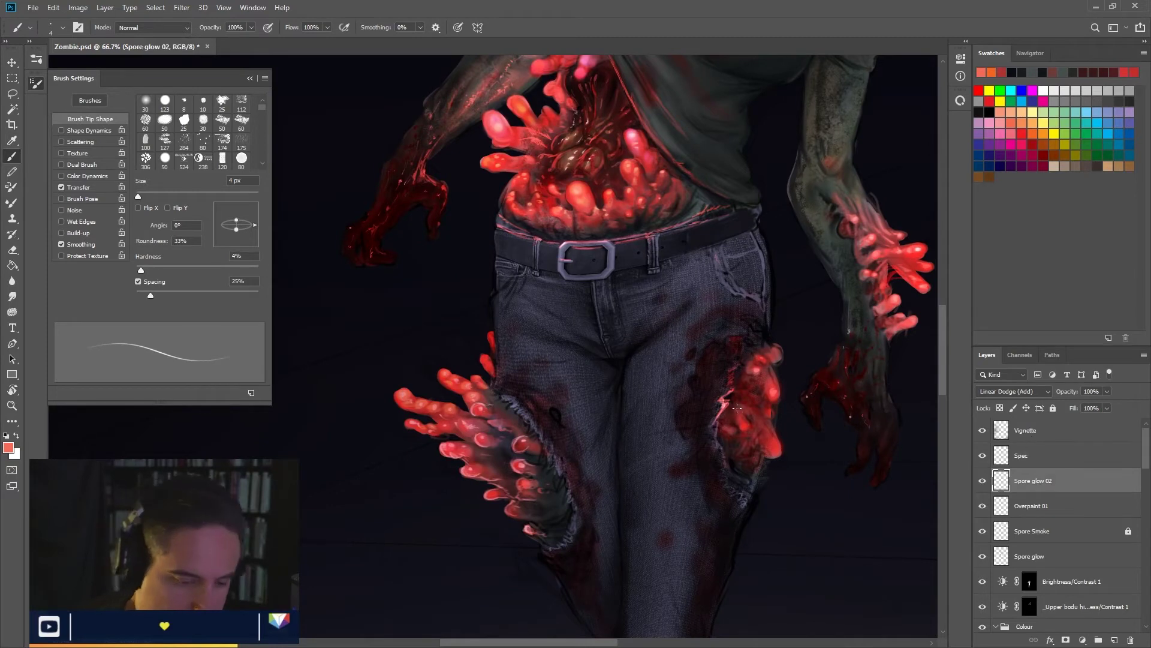
Step: Sample red from the thigh growths nearest the clawed hand and paint glow over them with 4, 10 and 7 px brushes
{"action": "left_click", "coordinate": [742, 425], "text": "alt"}
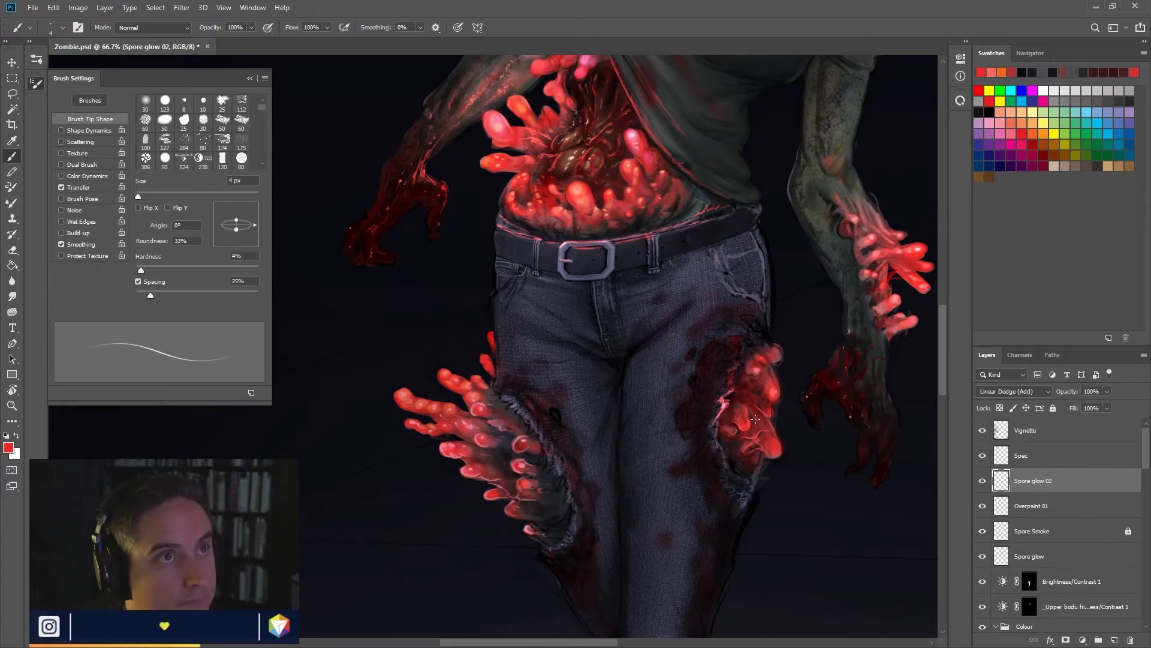
{"action": "left_click_drag", "start_coordinate": [747, 424], "coordinate": [748, 430]}
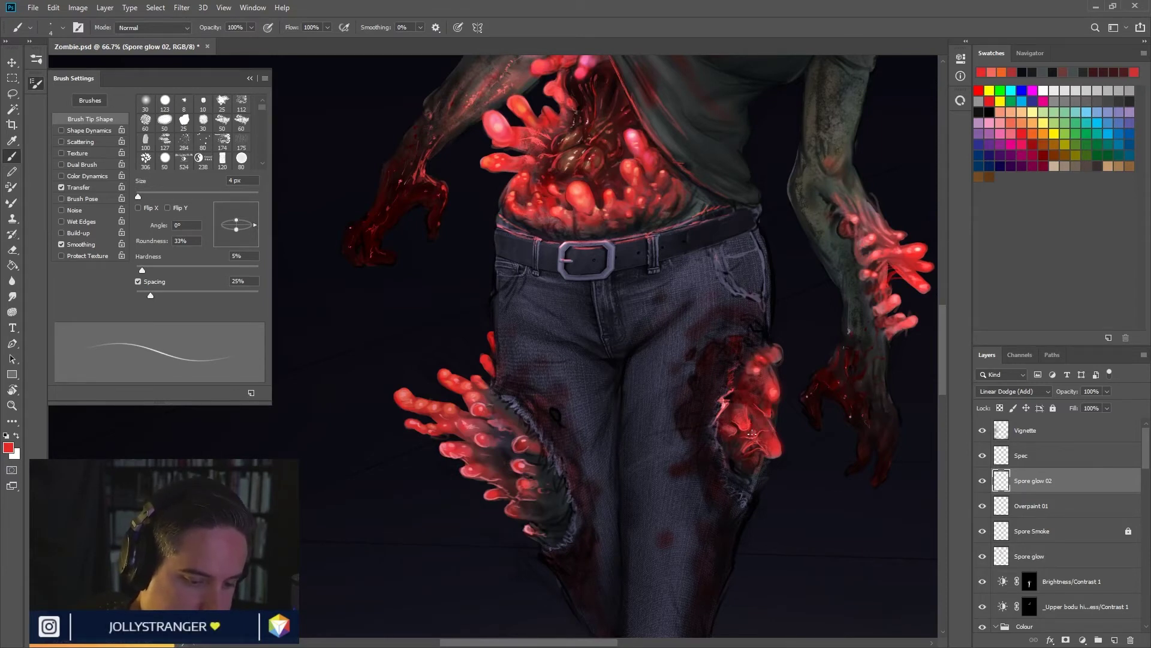
{"action": "mouse_move", "coordinate": [763, 390]}
{"action": "left_mouse_down"}
{"action": "mouse_move", "coordinate": [767, 420]}
{"action": "mouse_move", "coordinate": [761, 405]}
{"action": "left_mouse_up"}
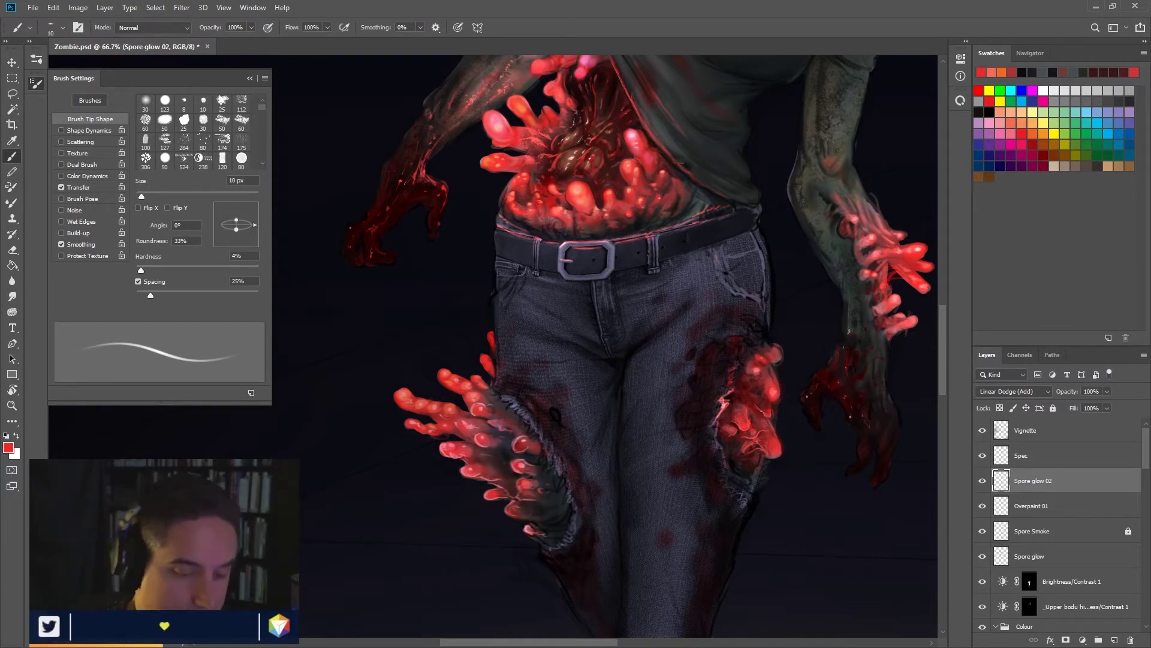
{"action": "key", "text": "bracketleft"}
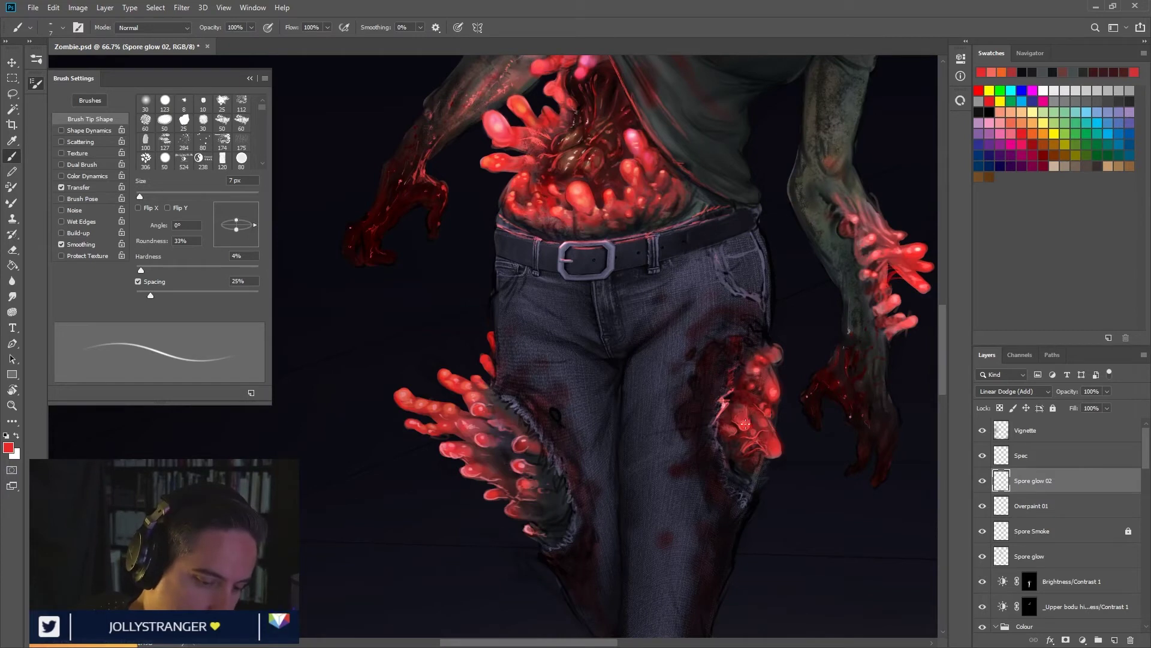
Step: Set the brush mode to Linear Dodge (Add) and brighten the same thigh growths with 7, 20 and 15 px brushes
{"action": "left_click", "coordinate": [153, 28]}
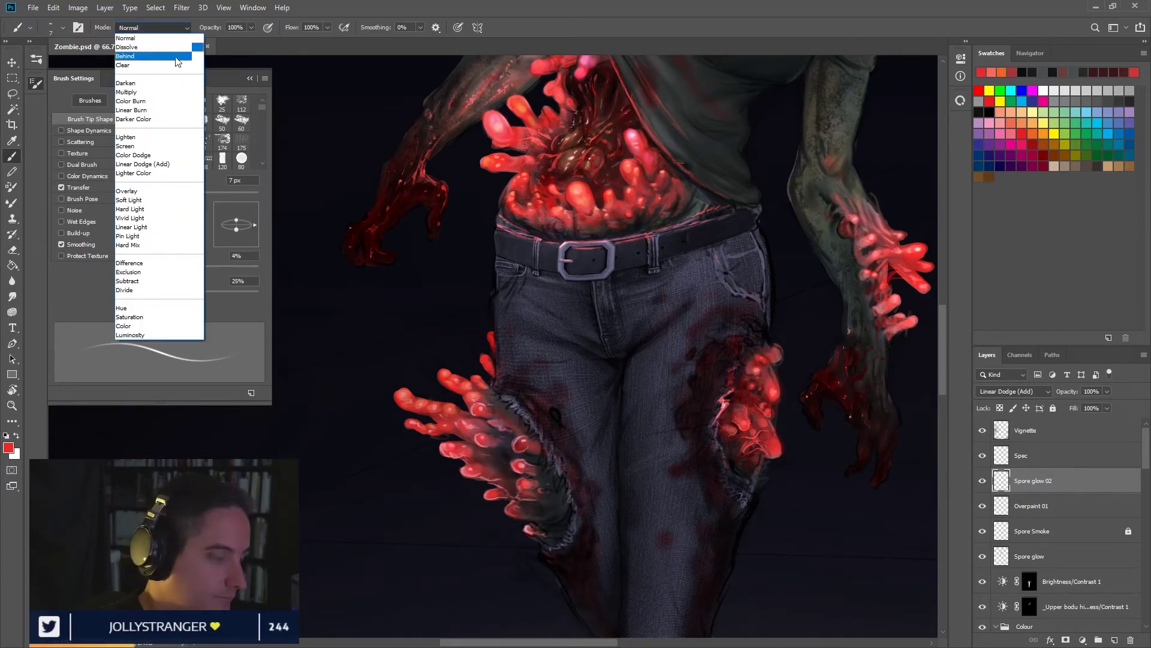
{"action": "left_click", "coordinate": [143, 164]}
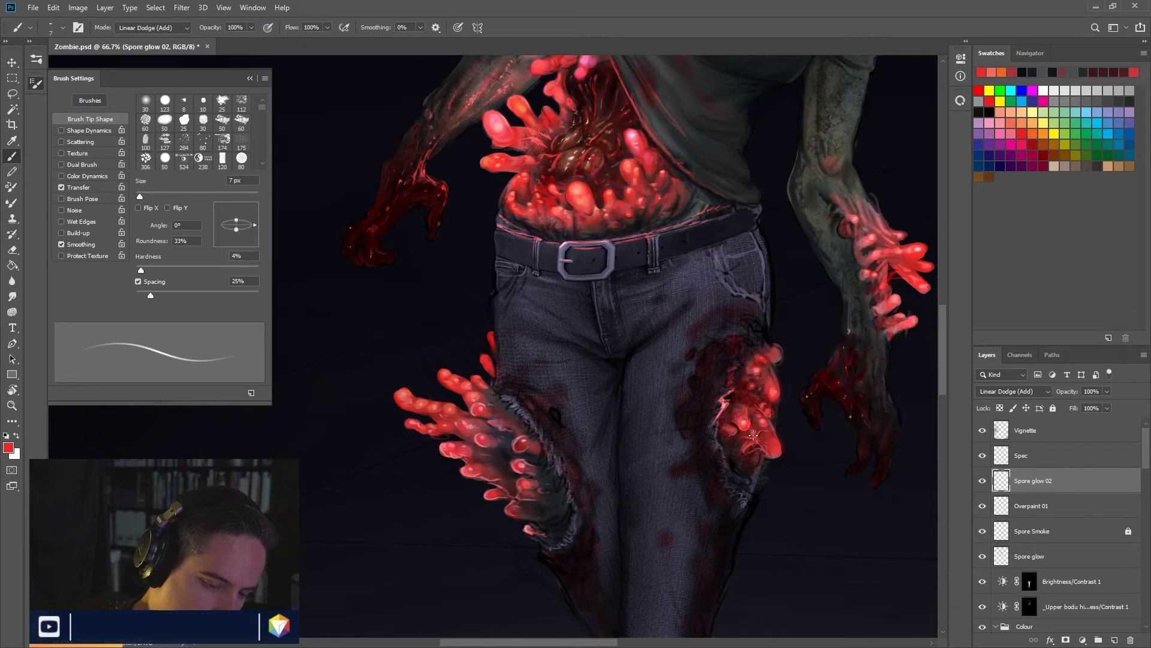
{"action": "left_click_drag", "start_coordinate": [765, 395], "coordinate": [752, 383]}
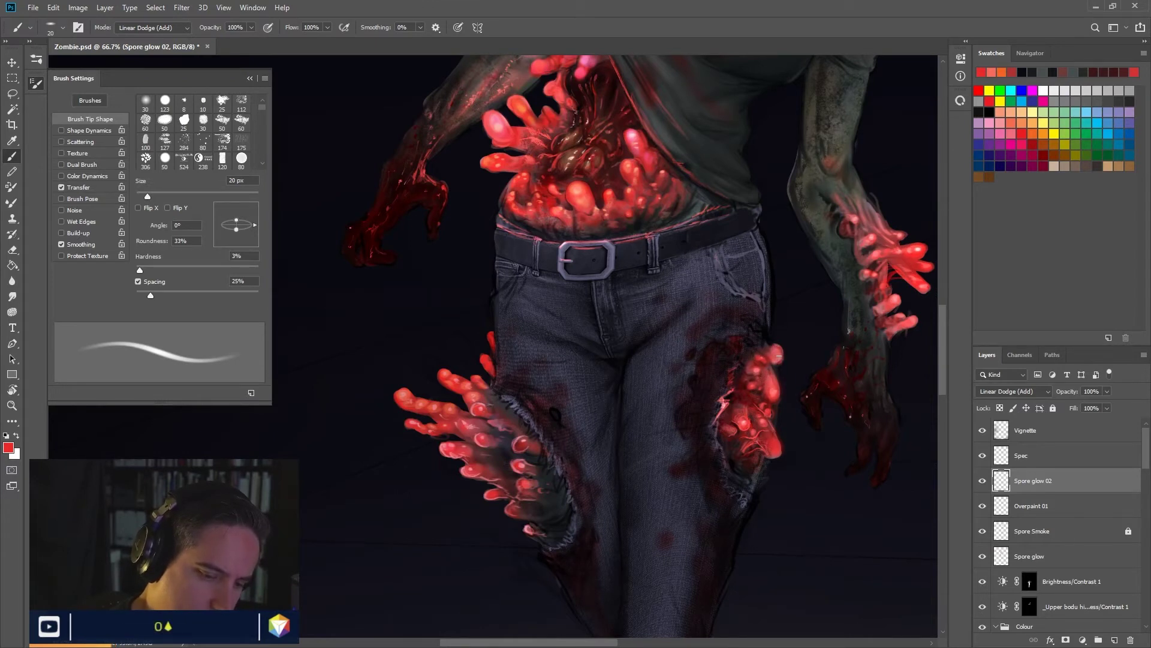
{"action": "key", "text": "bracketleft"}
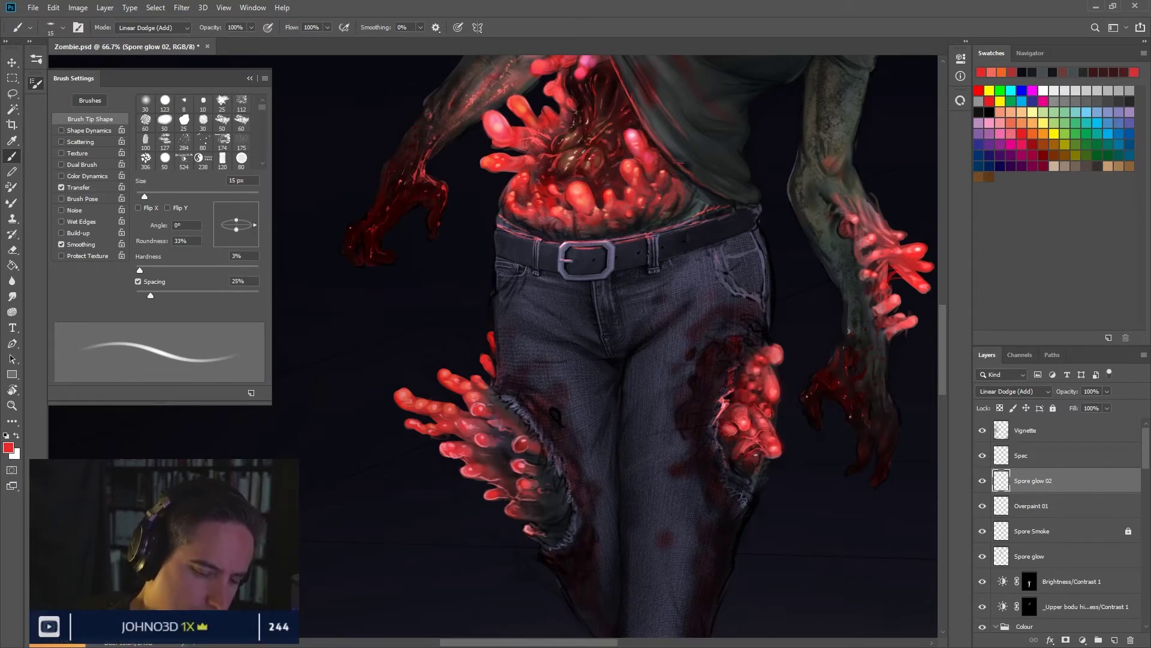
Step: Examine the glow on the legs, the torso and the whole figure at close and distant magnifications
{"action": "mouse_move", "coordinate": [754, 457]}
{"action": "left_mouse_down"}
{"action": "mouse_move", "coordinate": [804, 343]}
{"action": "mouse_move", "coordinate": [715, 329]}
{"action": "left_mouse_up"}
{"action": "scroll", "coordinate": [715, 329], "scroll_direction": "down", "scroll_amount": 5}
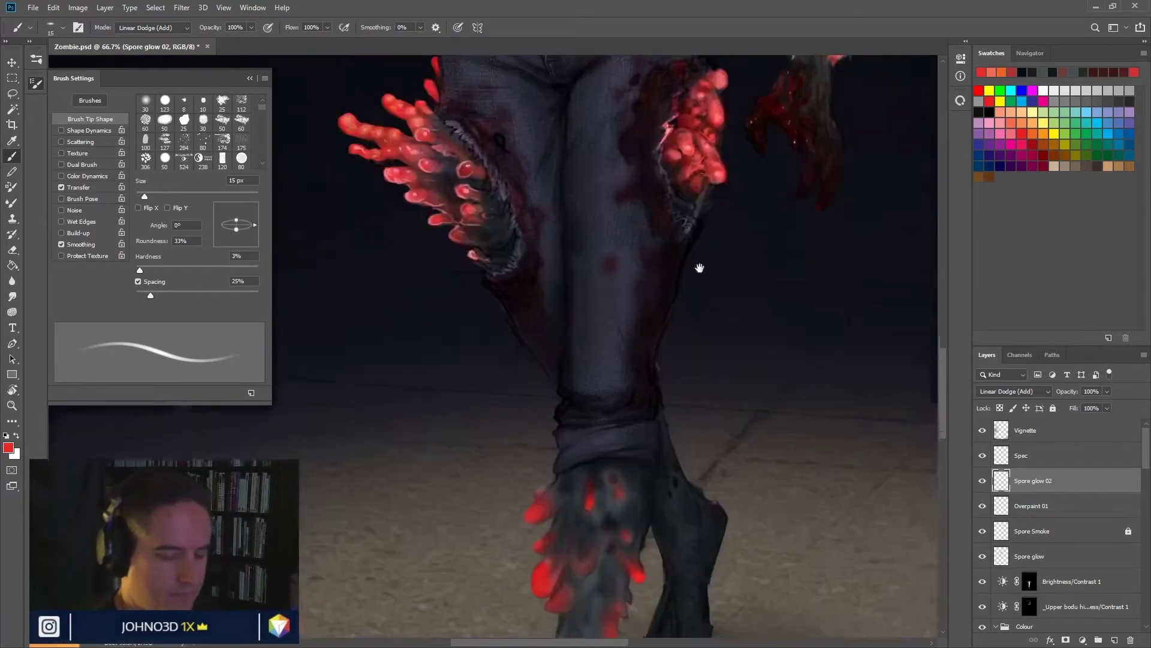
{"action": "left_click_drag", "start_coordinate": [630, 403], "coordinate": [673, 506]}
{"action": "scroll", "coordinate": [596, 347], "scroll_direction": "up", "scroll_amount": 3}
{"action": "mouse_move", "coordinate": [596, 347]}
{"action": "left_mouse_down"}
{"action": "mouse_move", "coordinate": [518, 530]}
{"action": "mouse_move", "coordinate": [658, 561]}
{"action": "mouse_move", "coordinate": [654, 582]}
{"action": "mouse_move", "coordinate": [608, 615]}
{"action": "left_mouse_up"}
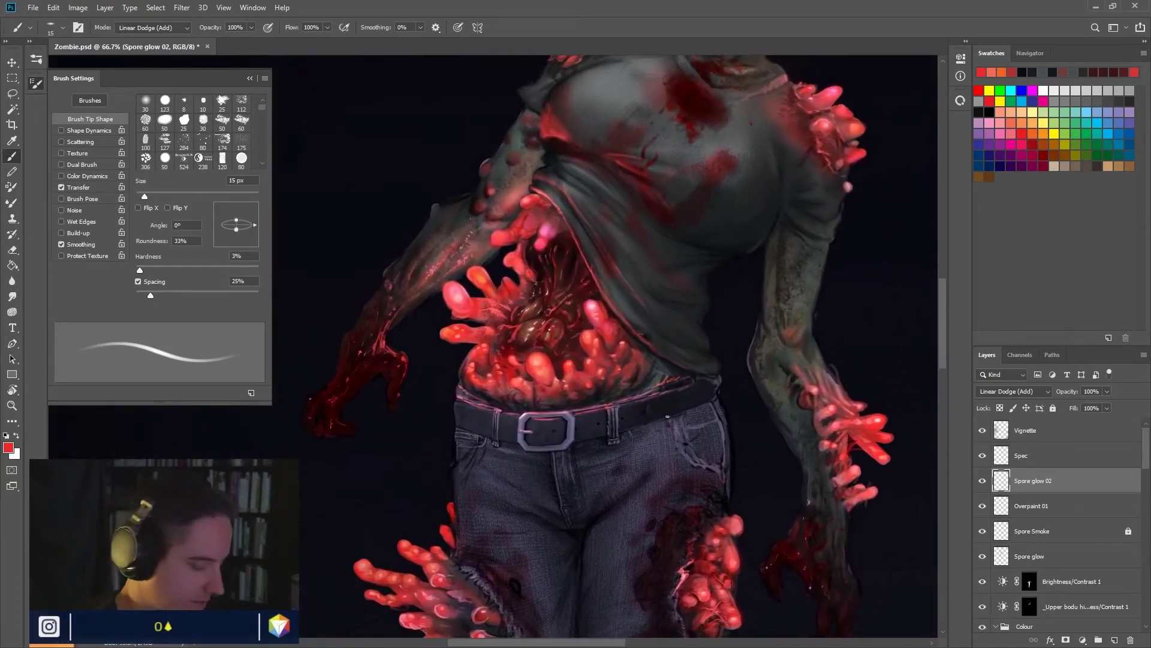
{"action": "key", "text": "ctrl+plus"}
{"action": "key", "text": "ctrl+minus"}
{"action": "key", "text": "ctrl+minus"}
{"action": "key", "text": "ctrl+minus"}
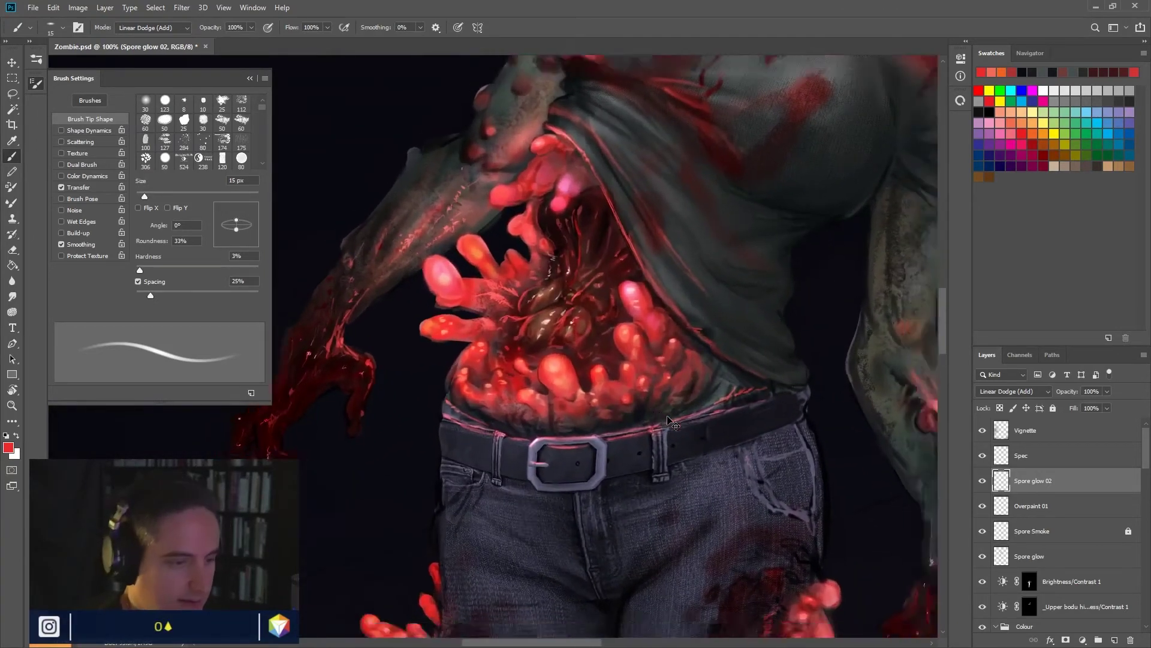
{"action": "key", "text": "ctrl+minus"}
{"action": "key", "text": "ctrl+minus"}
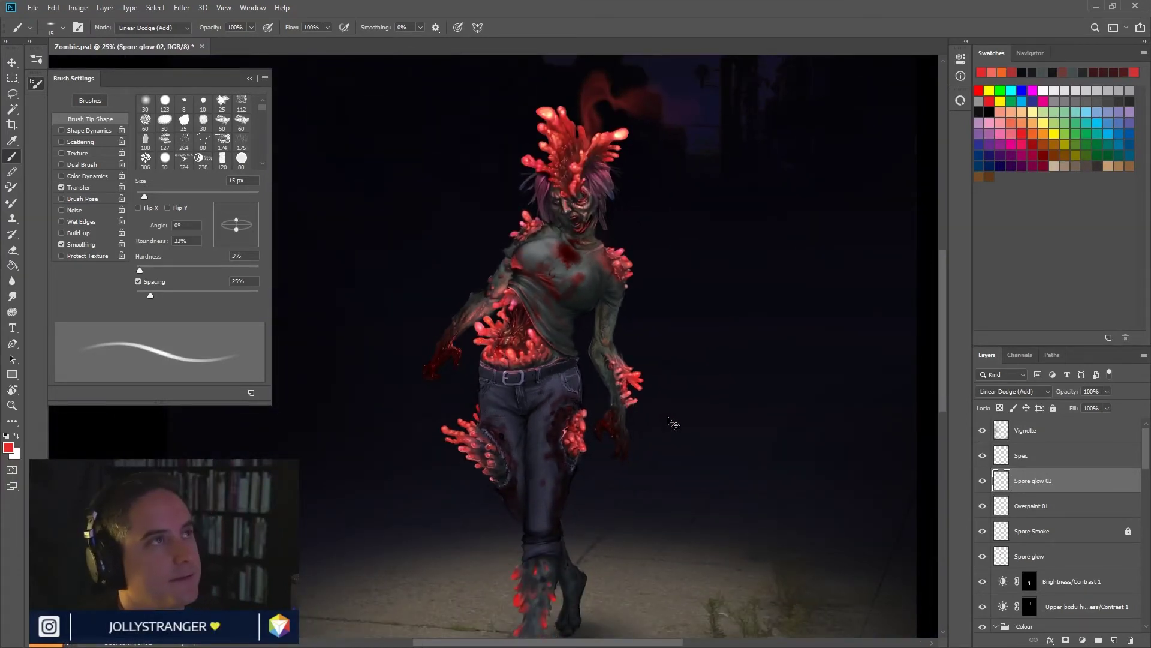
{"action": "key", "text": "ctrl+minus"}
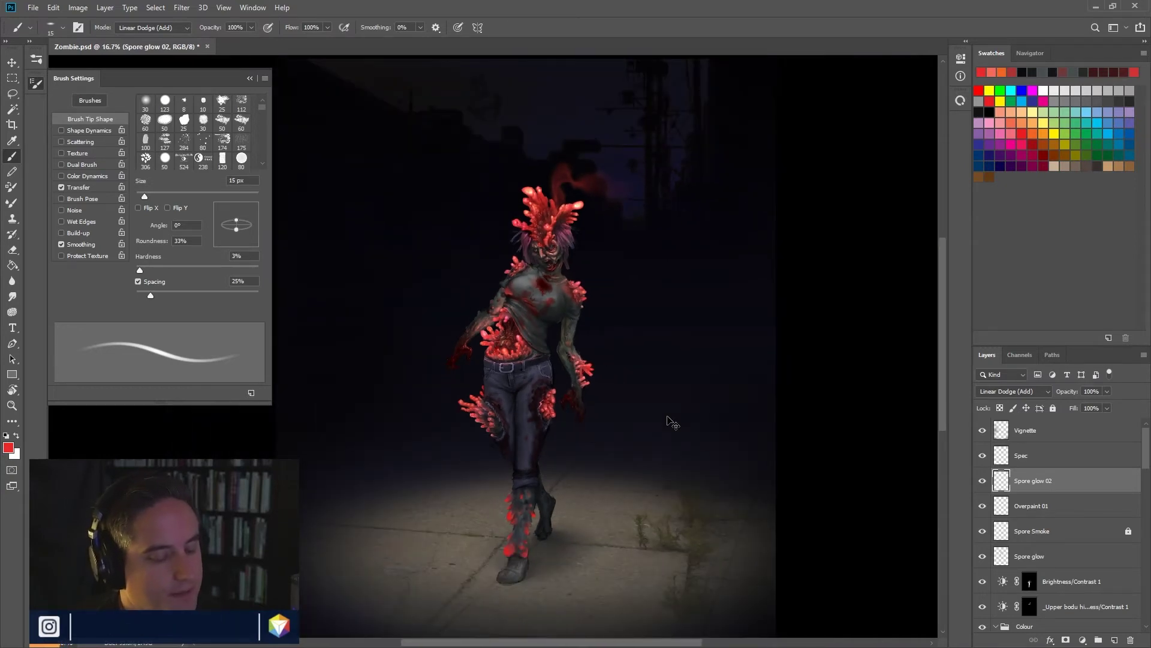
{"action": "key", "text": "ctrl+plus"}
{"action": "key", "text": "ctrl+plus"}
{"action": "key", "text": "ctrl+plus"}
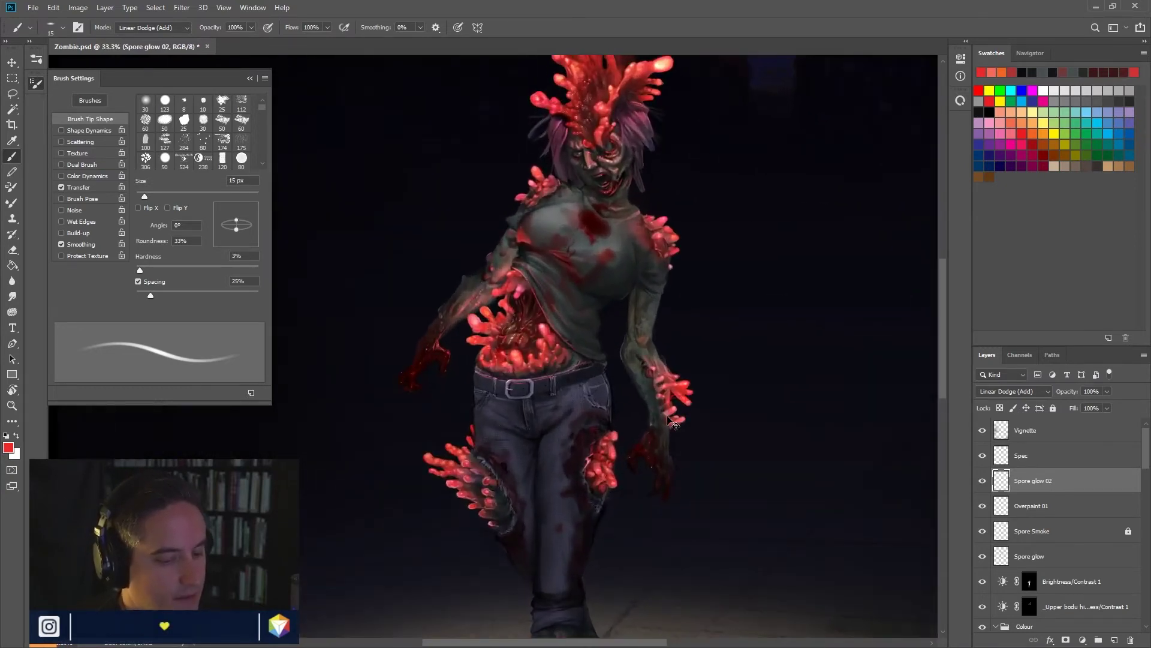
Step: Sample red from the large growth above the shoe and paint a highlight on it with a 15 px brush
{"action": "left_click_drag", "start_coordinate": [700, 535], "coordinate": [784, 273]}
{"action": "left_click_drag", "start_coordinate": [732, 502], "coordinate": [684, 381]}
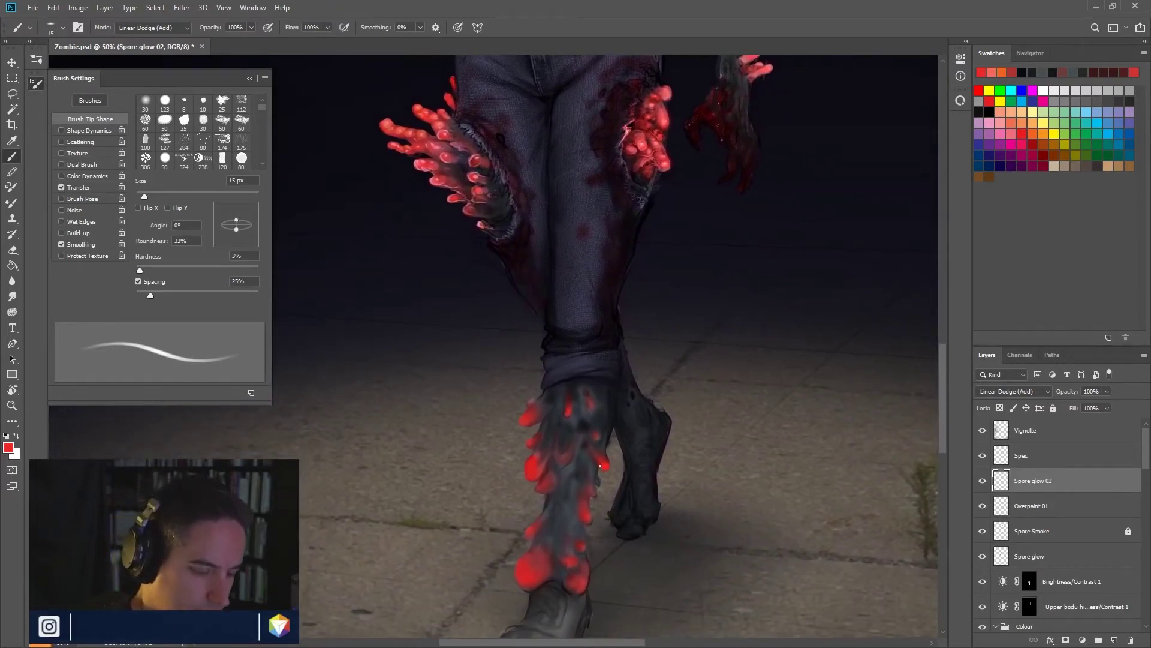
{"action": "left_click", "coordinate": [528, 567], "text": "alt"}
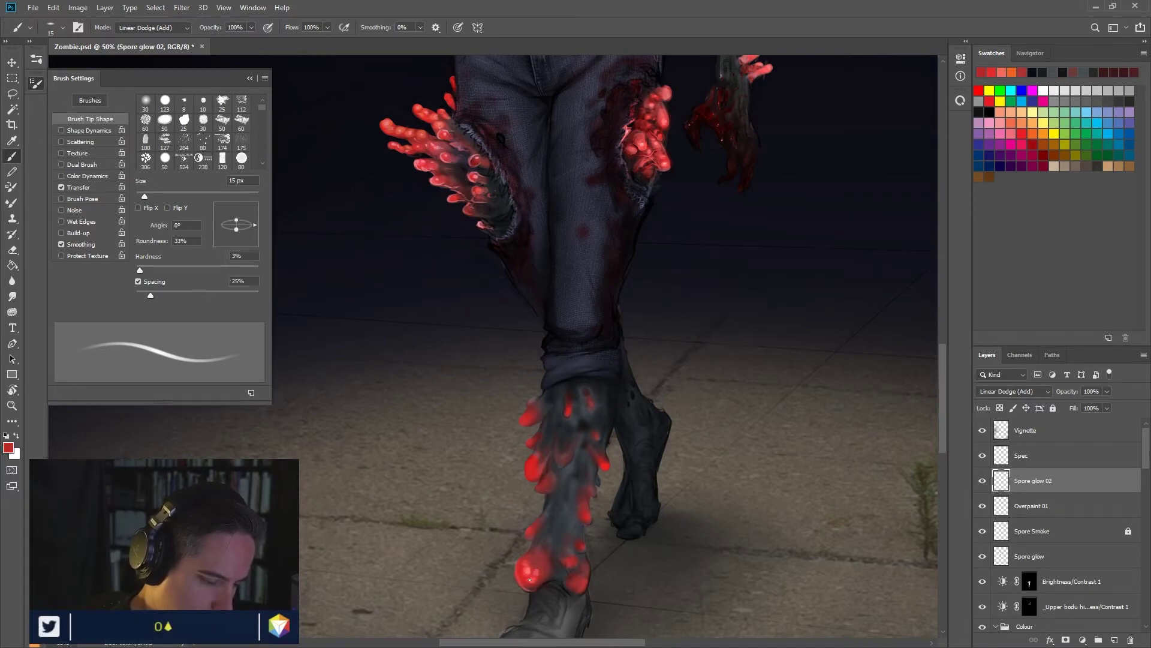
Step: Smudge the glow on the large ankle growth with Finger Painting and Sample All Layers turned off
{"action": "key", "text": "r"}
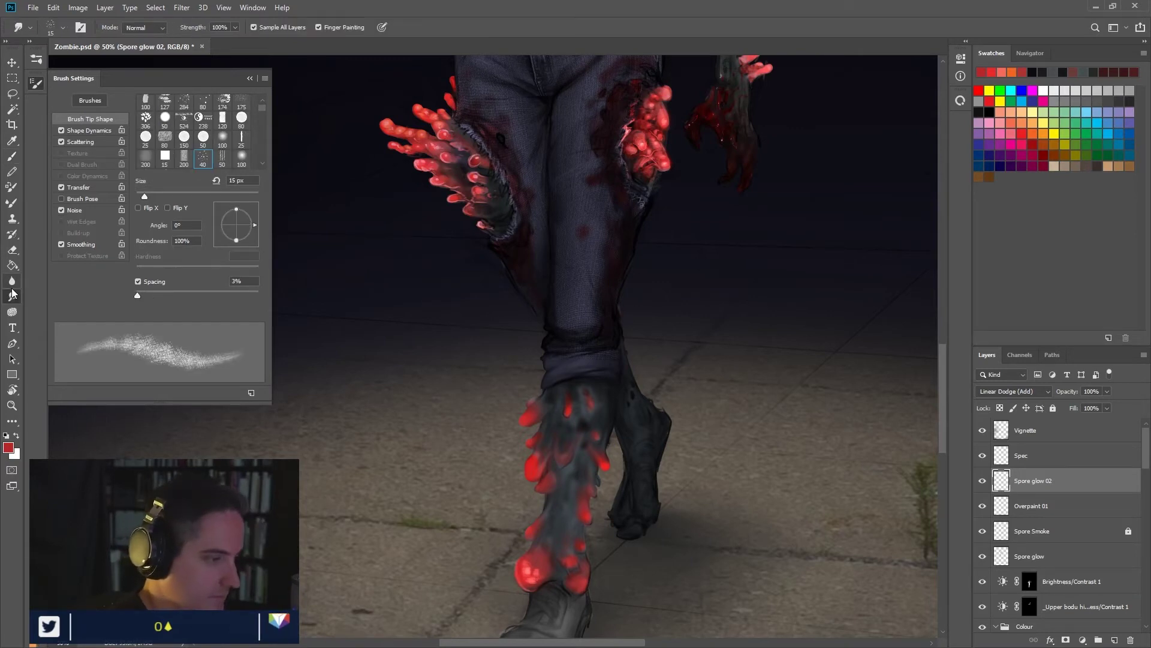
{"action": "mouse_move", "coordinate": [533, 576]}
{"action": "left_mouse_down"}
{"action": "mouse_move", "coordinate": [526, 561]}
{"action": "mouse_move", "coordinate": [560, 560]}
{"action": "mouse_move", "coordinate": [573, 546]}
{"action": "left_mouse_up"}
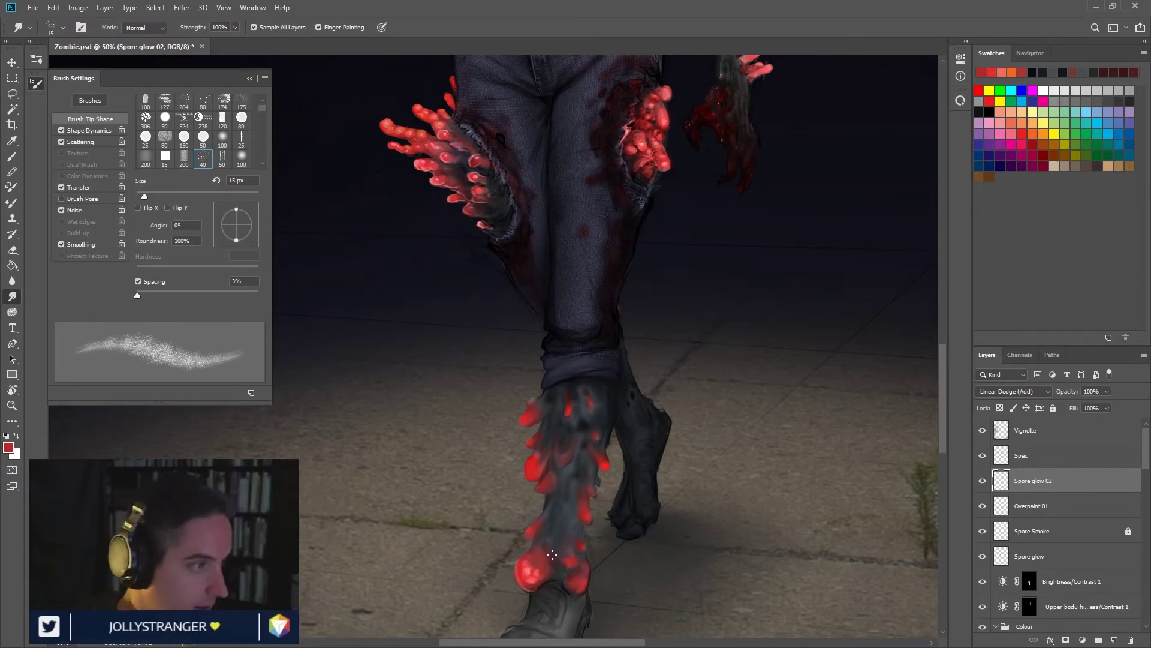
{"action": "left_click", "coordinate": [321, 28]}
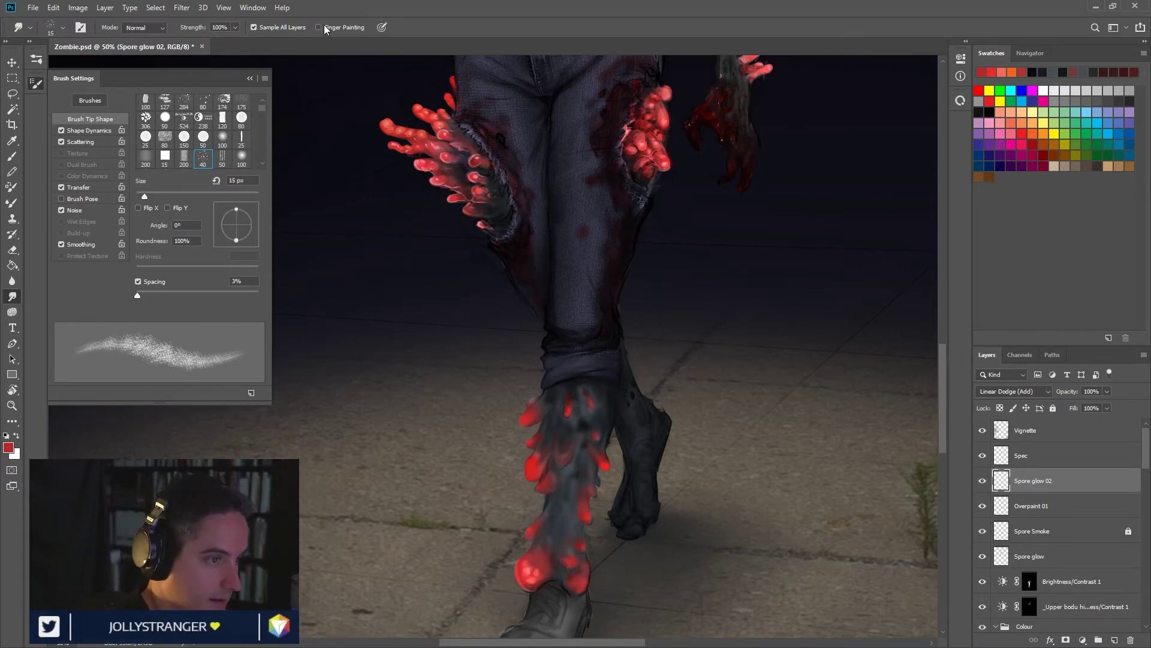
{"action": "left_click", "coordinate": [253, 27]}
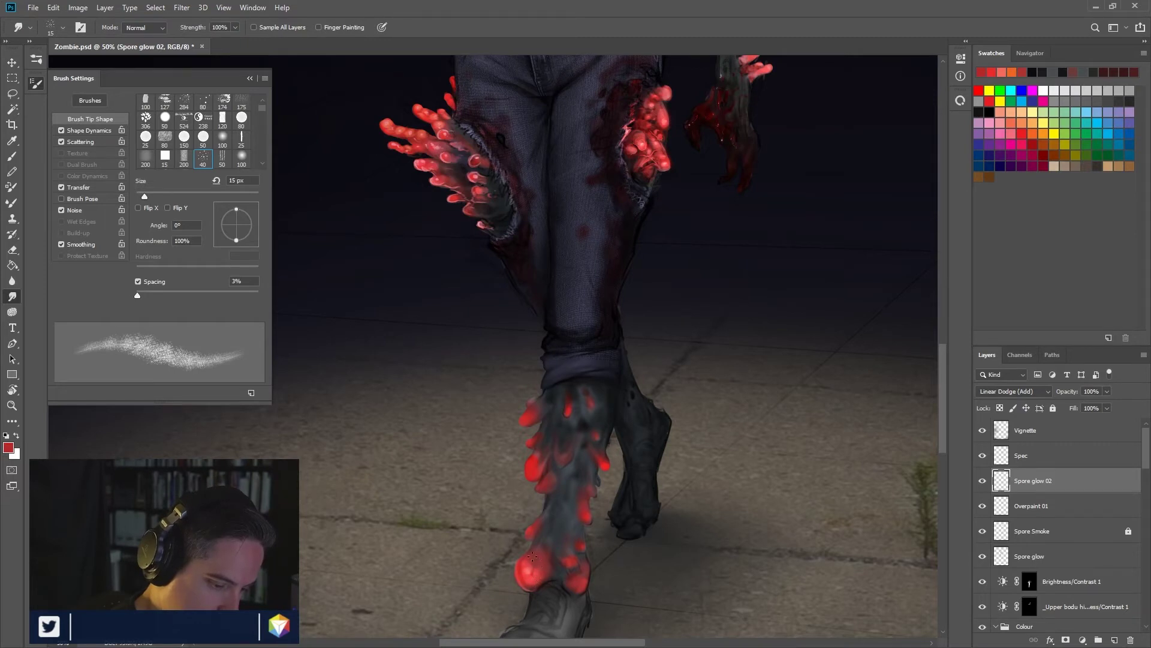
Step: Set the foreground colour to c80000 and paint glow over the shin and ankle growths with 15 and 9 px brushes
{"action": "left_click", "coordinate": [20, 157]}
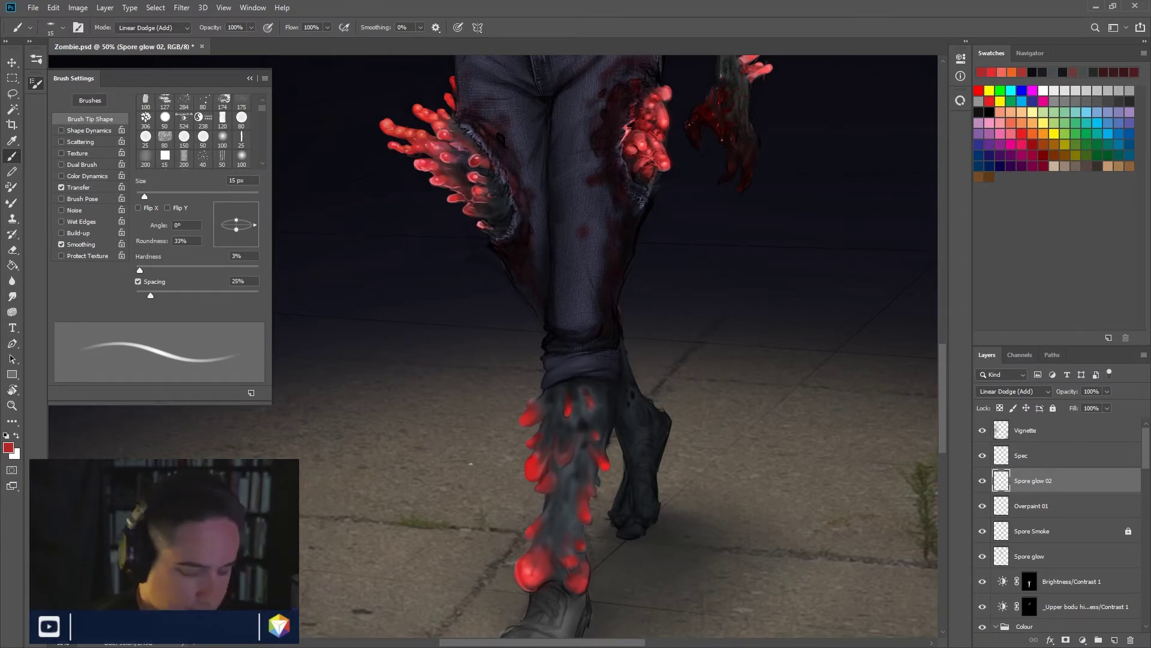
{"action": "left_click", "coordinate": [8, 448]}
{"action": "type", "text": "ff0000"}
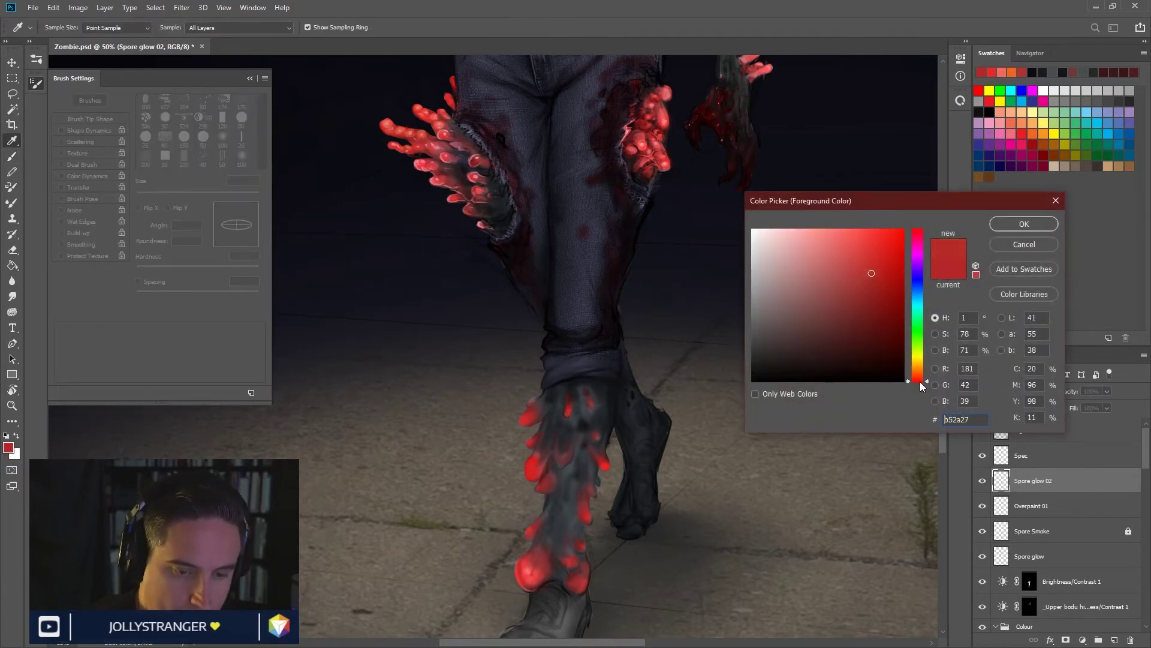
{"action": "left_click", "coordinate": [1025, 224]}
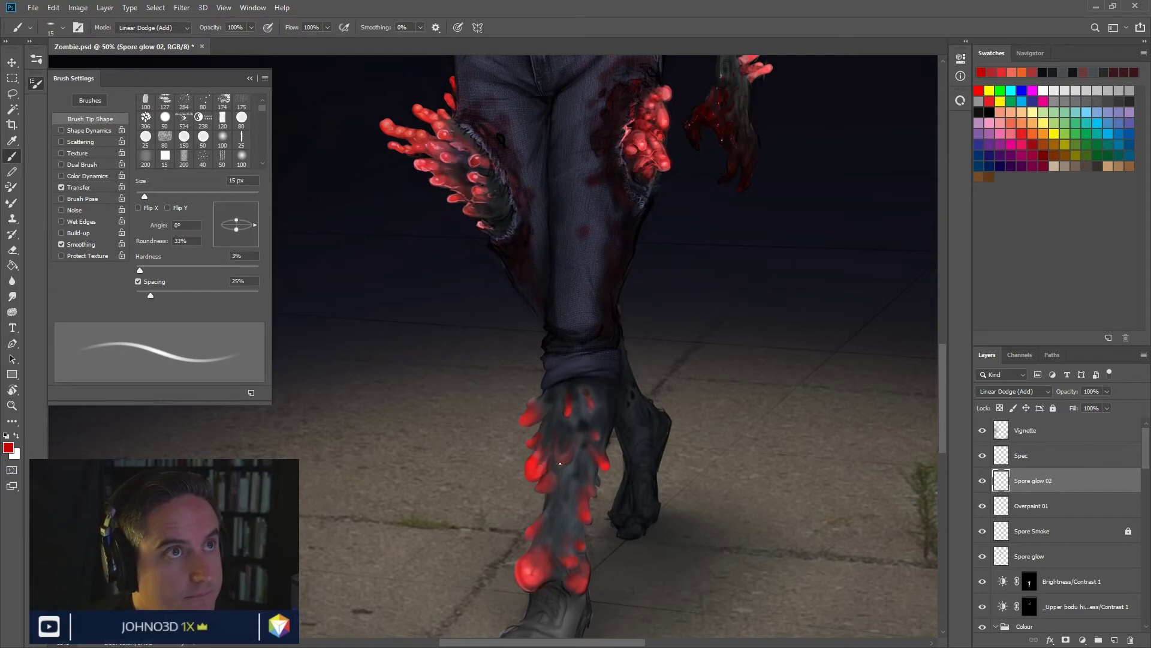
{"action": "mouse_move", "coordinate": [624, 488]}
{"action": "left_mouse_down"}
{"action": "mouse_move", "coordinate": [636, 367]}
{"action": "mouse_move", "coordinate": [624, 444]}
{"action": "left_mouse_up"}
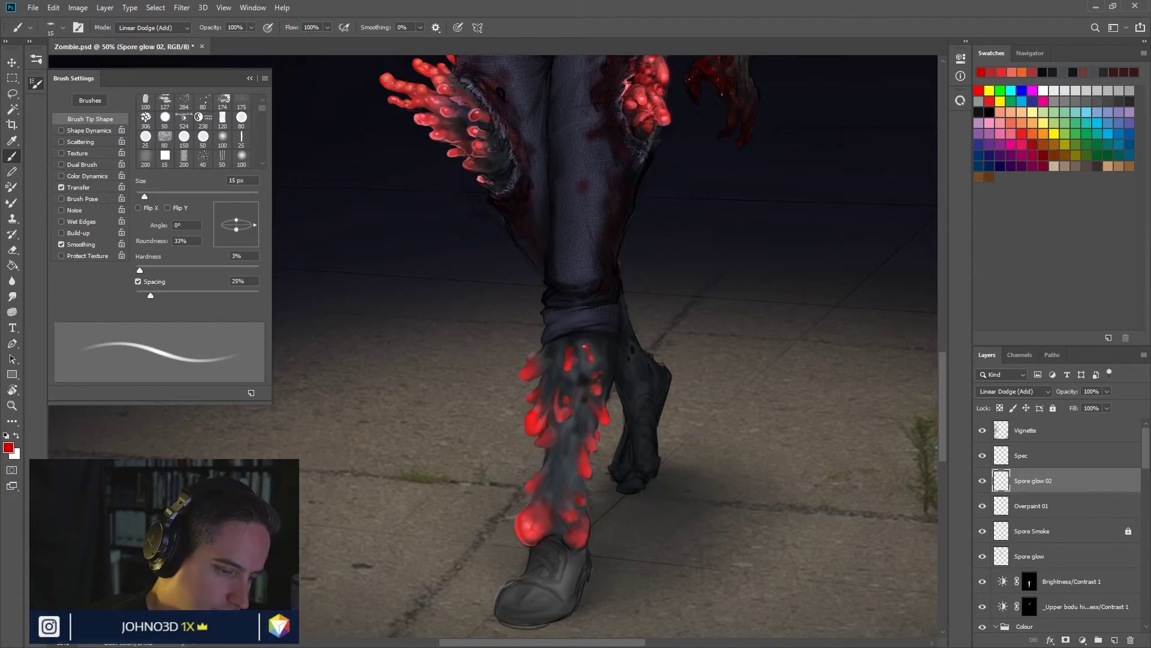
{"action": "key", "text": "bracketleft"}
{"action": "key", "text": "bracketleft"}
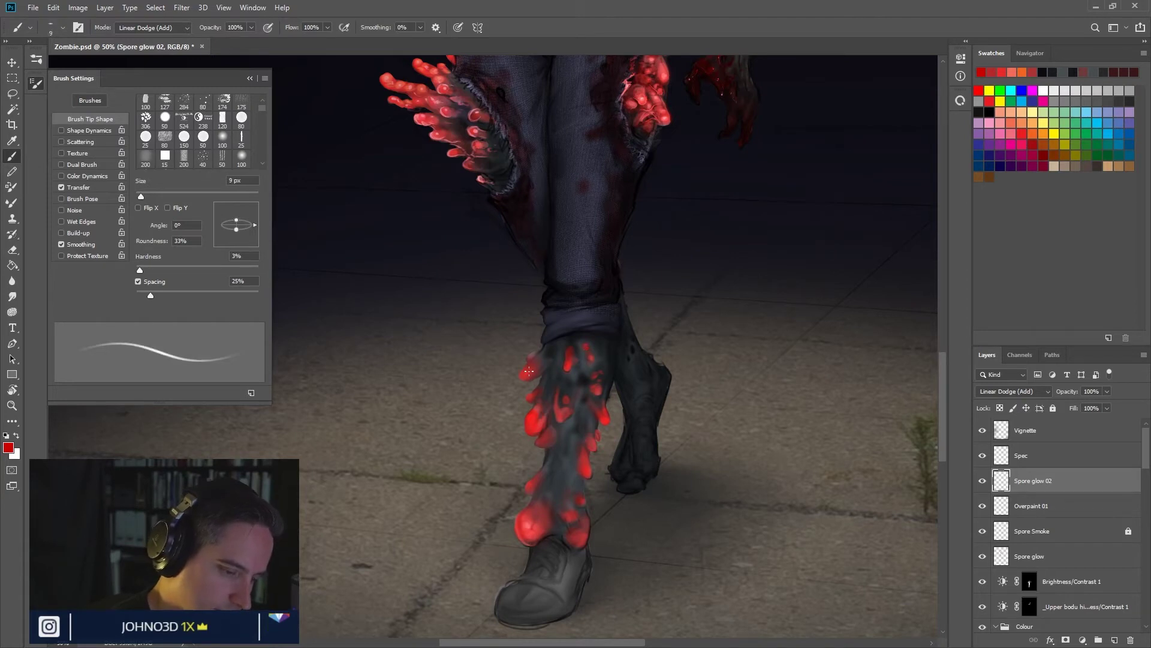
{"action": "left_click_drag", "start_coordinate": [530, 369], "coordinate": [531, 373]}
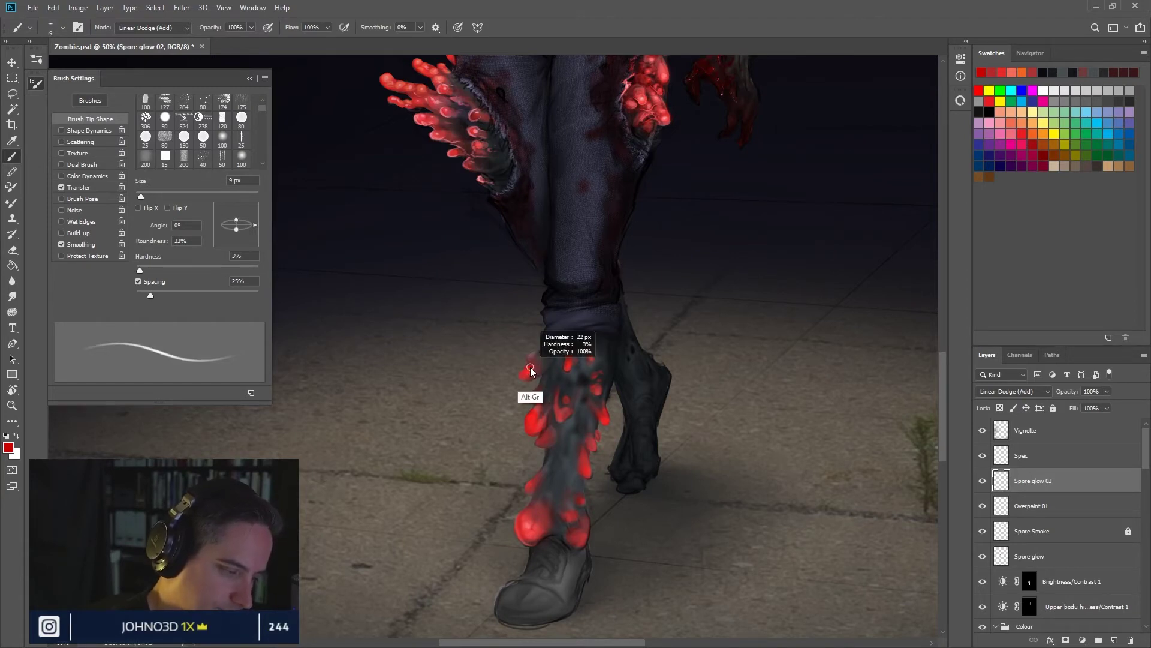
Step: Shift the foreground red slightly toward orange and brighten the upper shin growths with a 15 px brush
{"action": "left_click", "coordinate": [8, 447]}
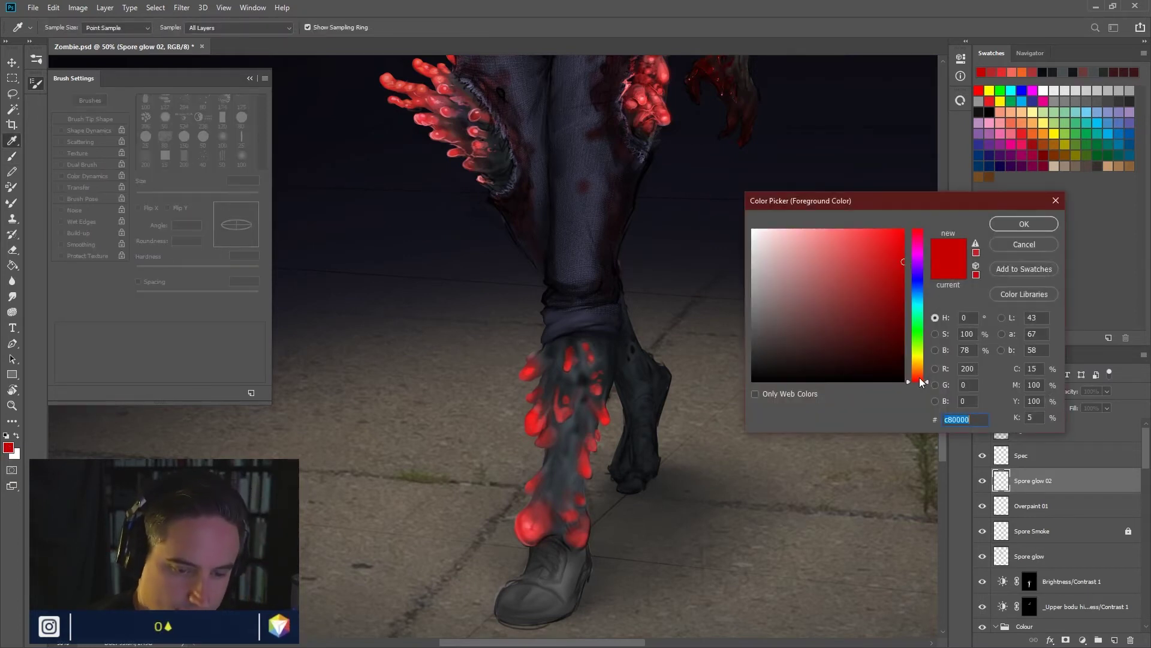
{"action": "left_click_drag", "start_coordinate": [922, 381], "coordinate": [922, 377]}
{"action": "left_click", "coordinate": [1024, 224]}
{"action": "key", "text": "bracketleft"}
{"action": "key", "text": "bracketleft"}
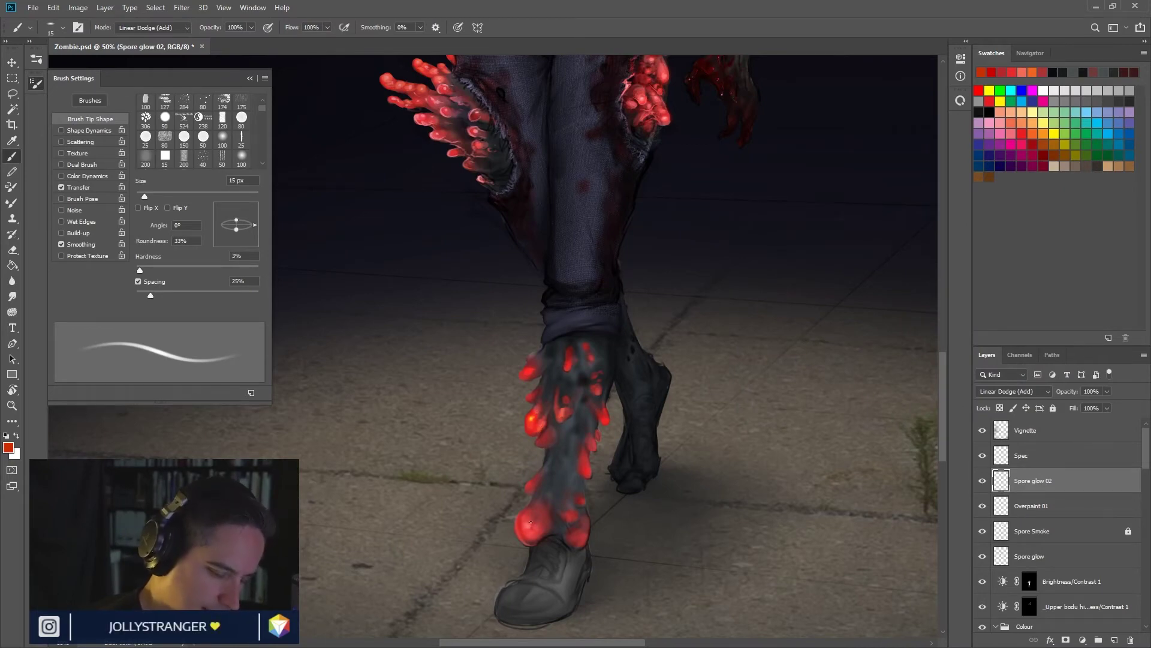
{"action": "left_click_drag", "start_coordinate": [532, 430], "coordinate": [533, 617]}
{"action": "left_click_drag", "start_coordinate": [528, 150], "coordinate": [577, 281]}
{"action": "scroll", "coordinate": [600, 372], "scroll_direction": "down", "scroll_amount": 10}
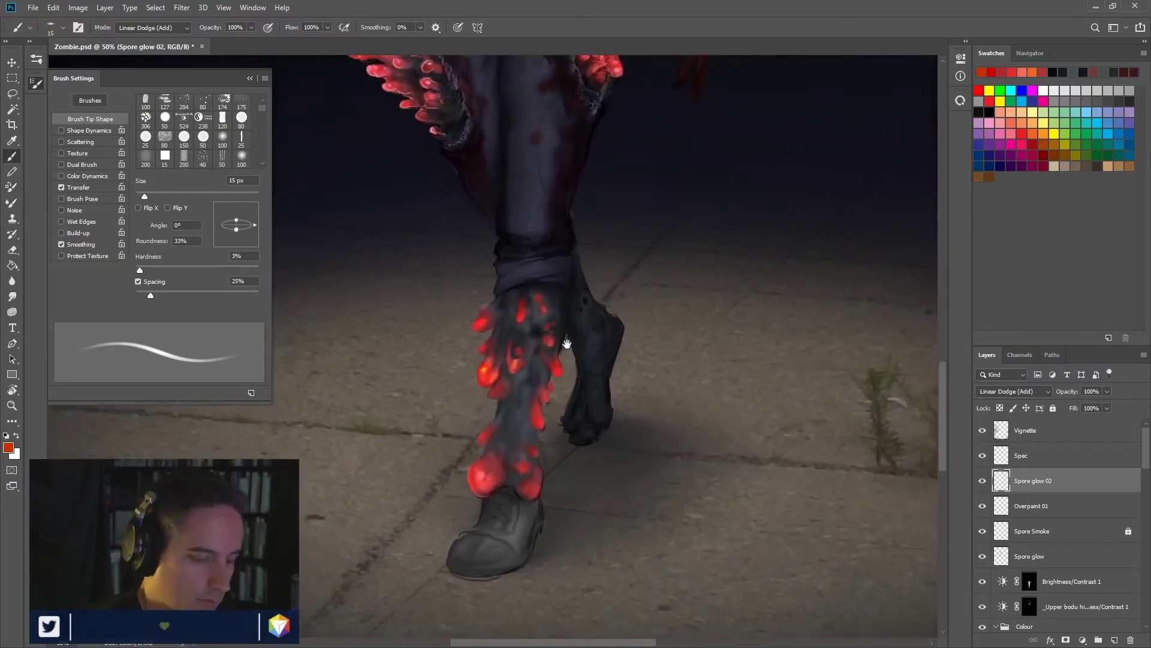
Step: Paint pinkish-red glow on the ankle growths with a 15 px brush and red swatch glow along the shin growths at 9 px
{"action": "left_click", "coordinate": [1021, 144]}
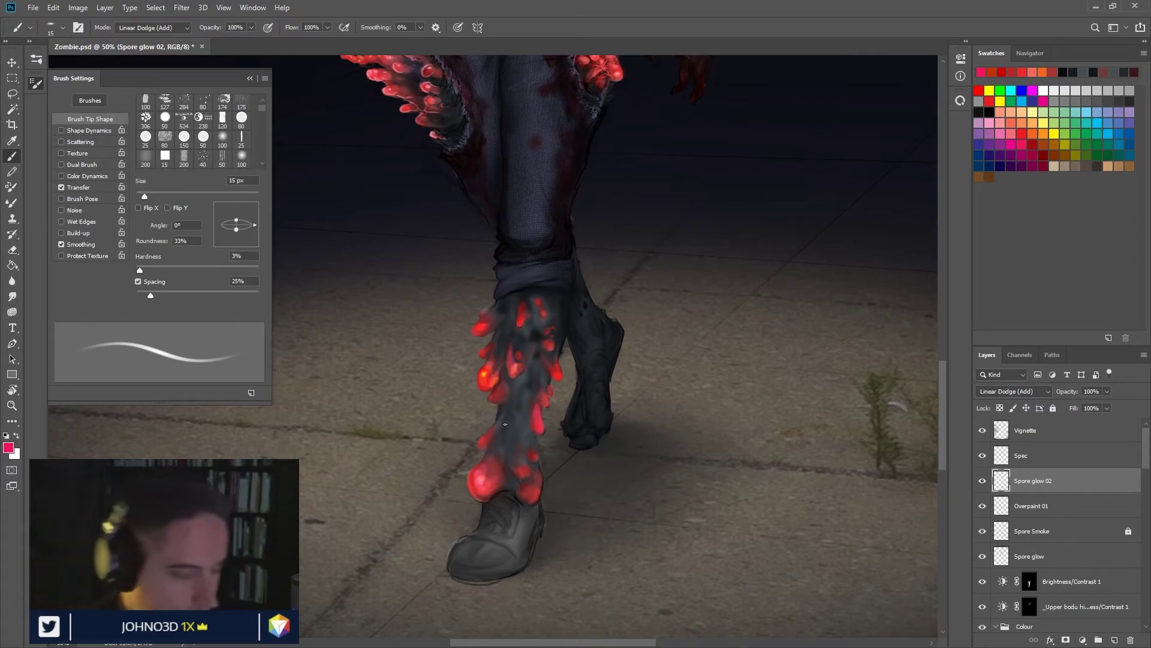
{"action": "left_click_drag", "start_coordinate": [525, 472], "coordinate": [526, 480]}
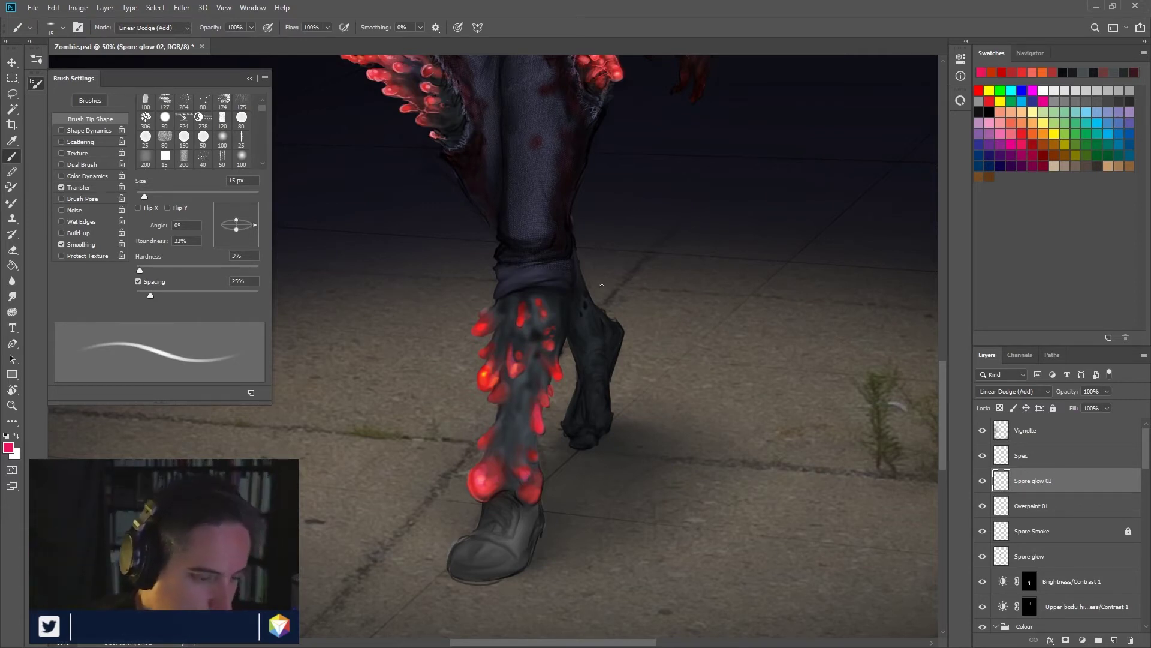
{"action": "left_click", "coordinate": [1013, 125]}
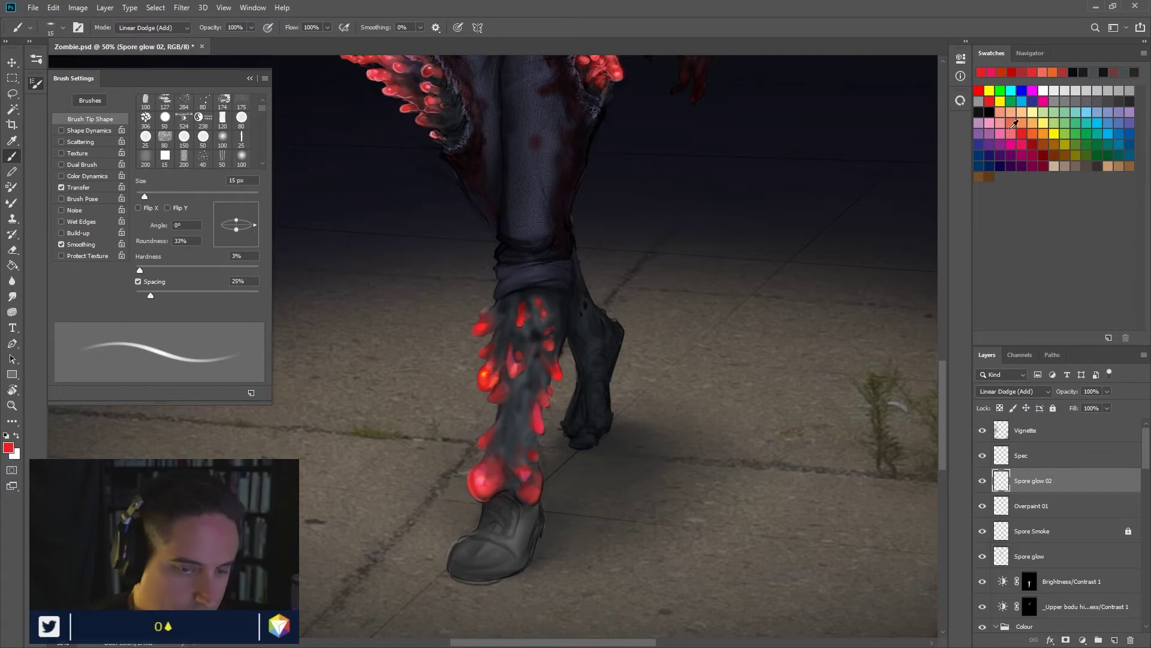
{"action": "key", "text": "bracketleft"}
{"action": "key", "text": "bracketleft"}
{"action": "left_click_drag", "start_coordinate": [475, 494], "coordinate": [473, 481]}
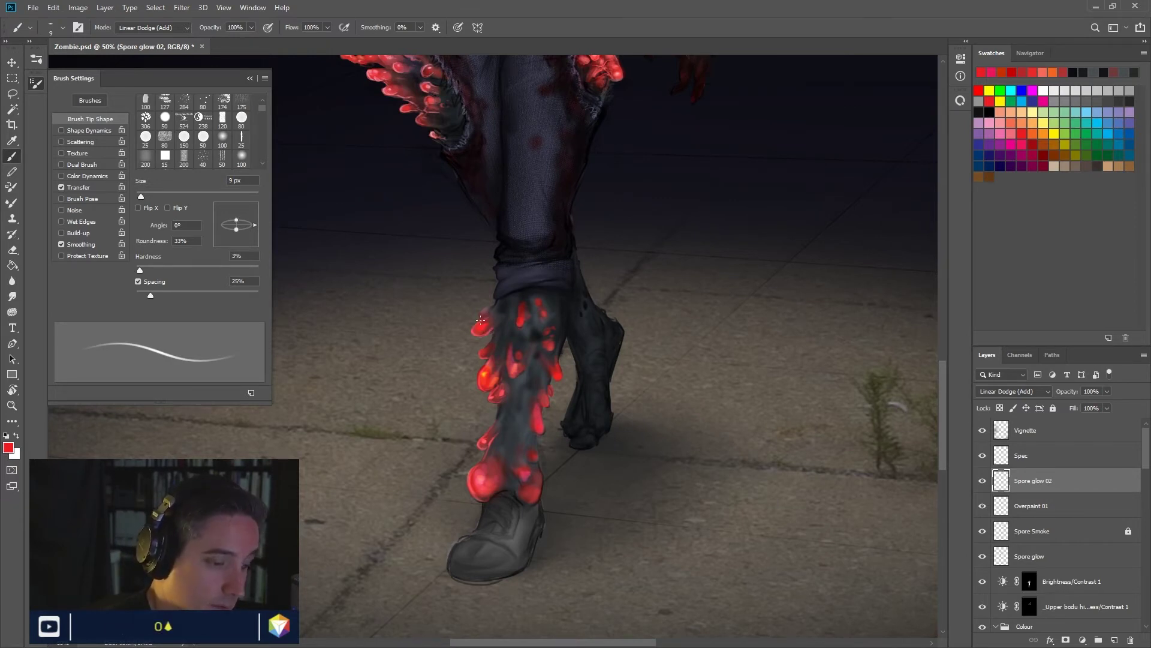
{"action": "left_click_drag", "start_coordinate": [489, 310], "coordinate": [480, 324]}
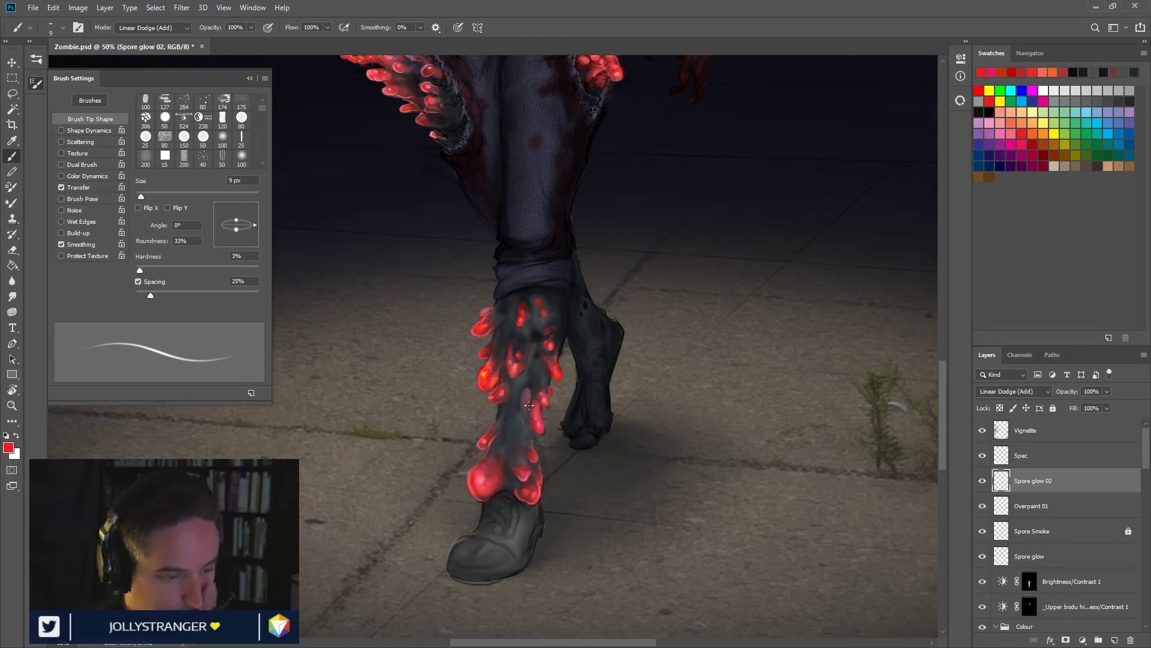
Step: On the Spec layer, paint pale pink ffb7ba highlights over the shin and its growths with 7, 5 and 3 px brushes
{"action": "left_click", "coordinate": [1044, 457]}
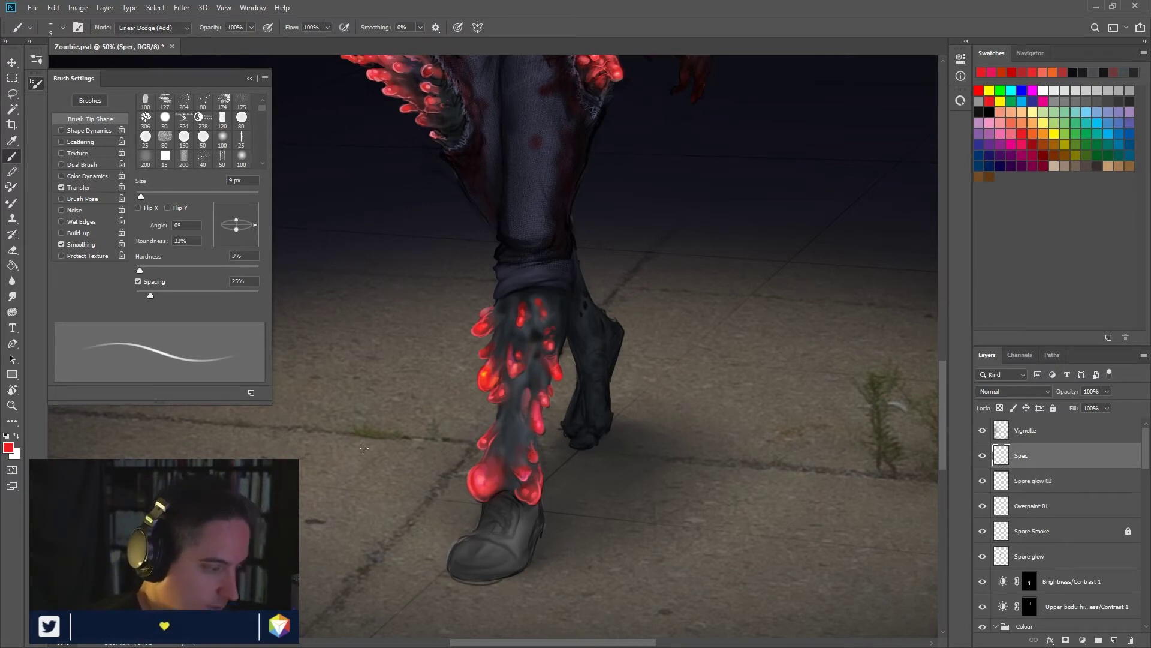
{"action": "left_click", "coordinate": [8, 447]}
{"action": "left_click", "coordinate": [794, 229]}
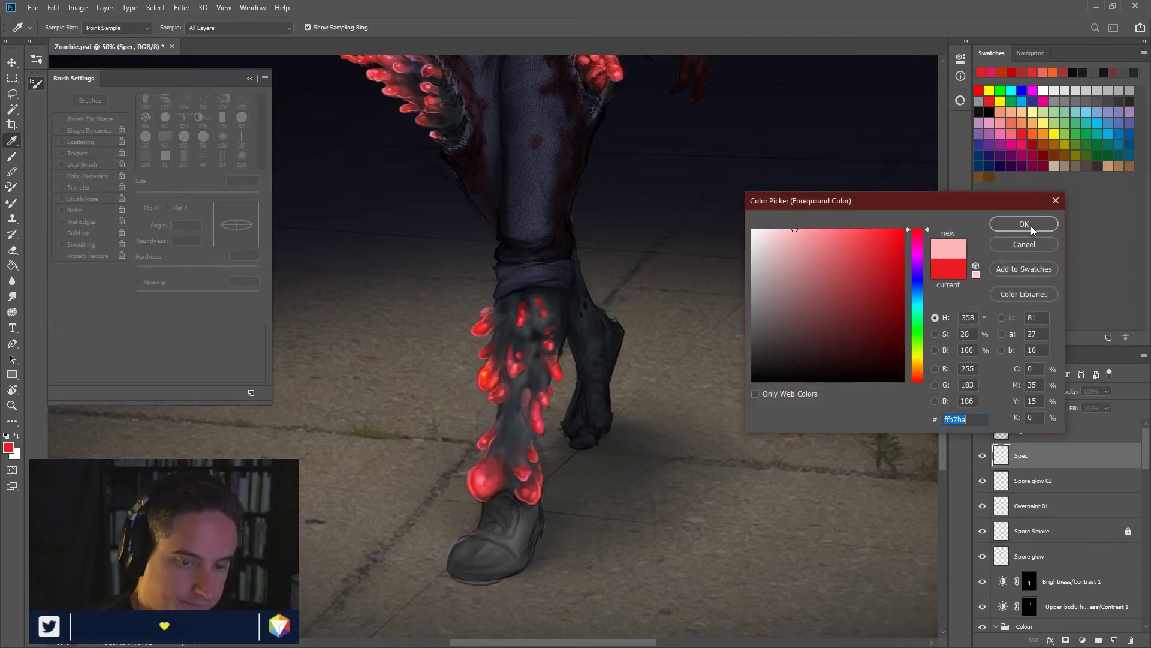
{"action": "left_click", "coordinate": [1025, 224]}
{"action": "key", "text": "bracketleft"}
{"action": "key", "text": "bracketleft"}
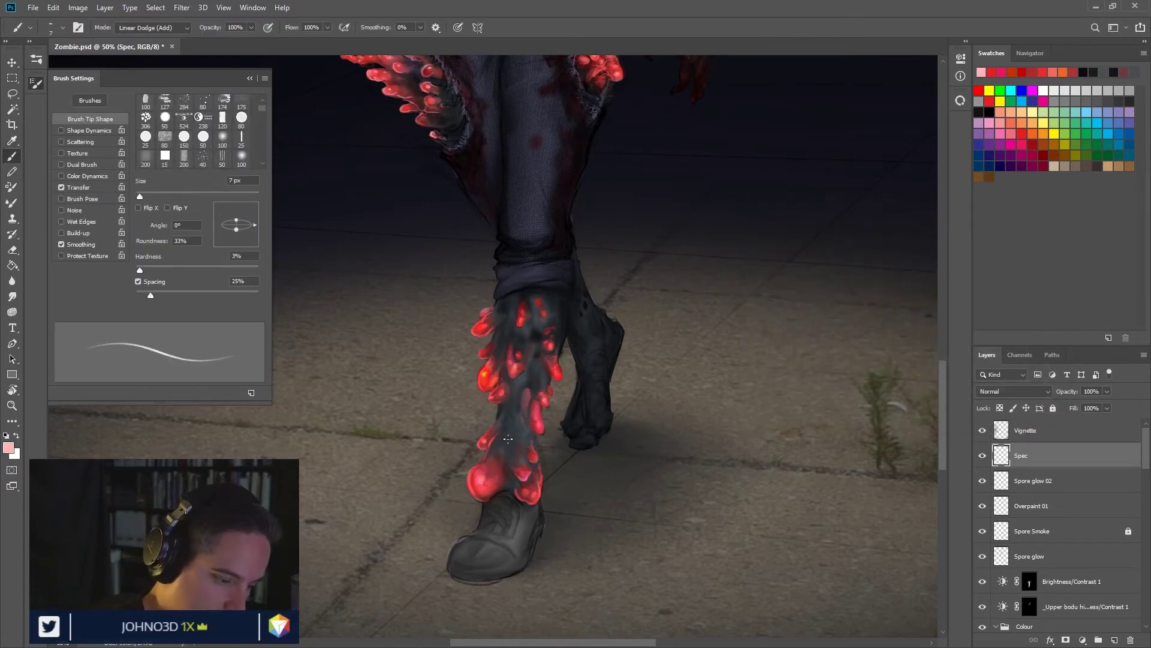
{"action": "left_click_drag", "start_coordinate": [509, 428], "coordinate": [502, 451]}
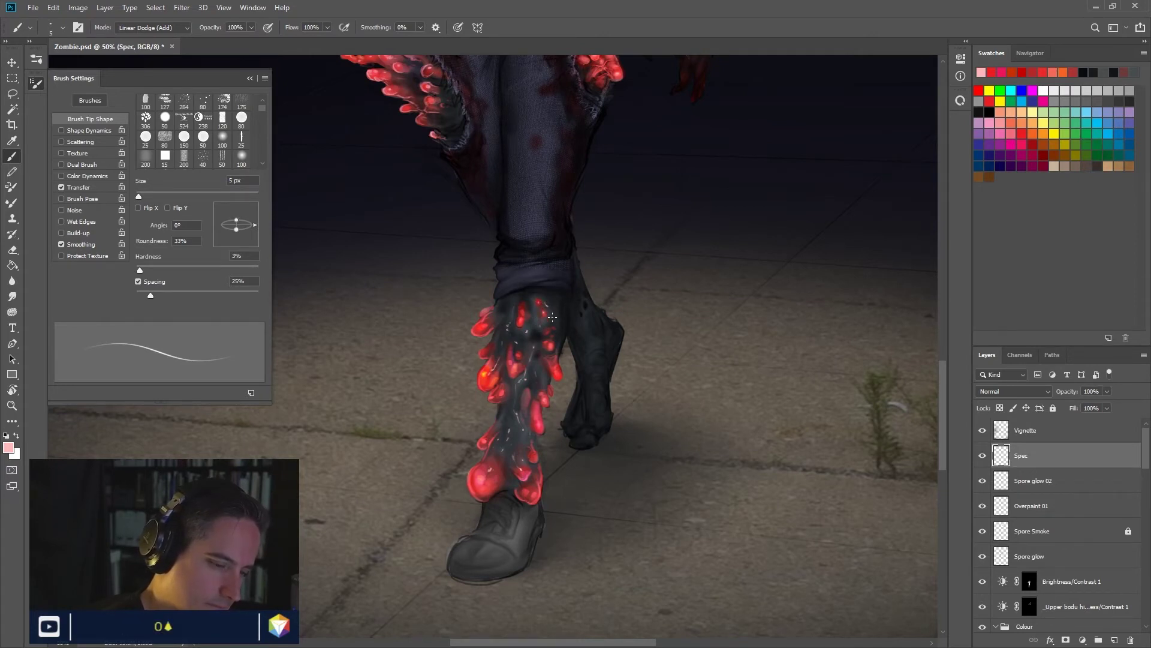
{"action": "key", "text": "bracketleft"}
{"action": "key", "text": "bracketleft"}
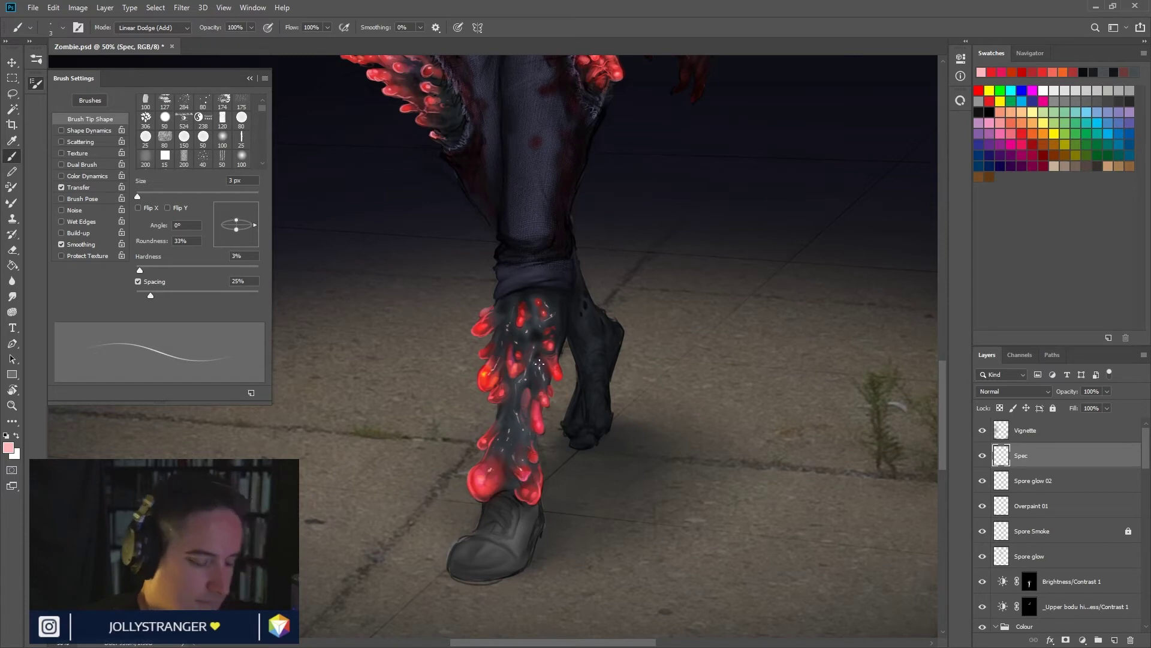
Step: Examine the lower-leg highlights and the glow across the whole figure at distant and close magnifications
{"action": "left_click_drag", "start_coordinate": [617, 509], "coordinate": [610, 525]}
{"action": "left_click_drag", "start_coordinate": [609, 387], "coordinate": [630, 437]}
{"action": "key", "text": "ctrl+minus"}
{"action": "key", "text": "ctrl+minus"}
{"action": "key", "text": "ctrl+minus"}
{"action": "key", "text": "ctrl+minus"}
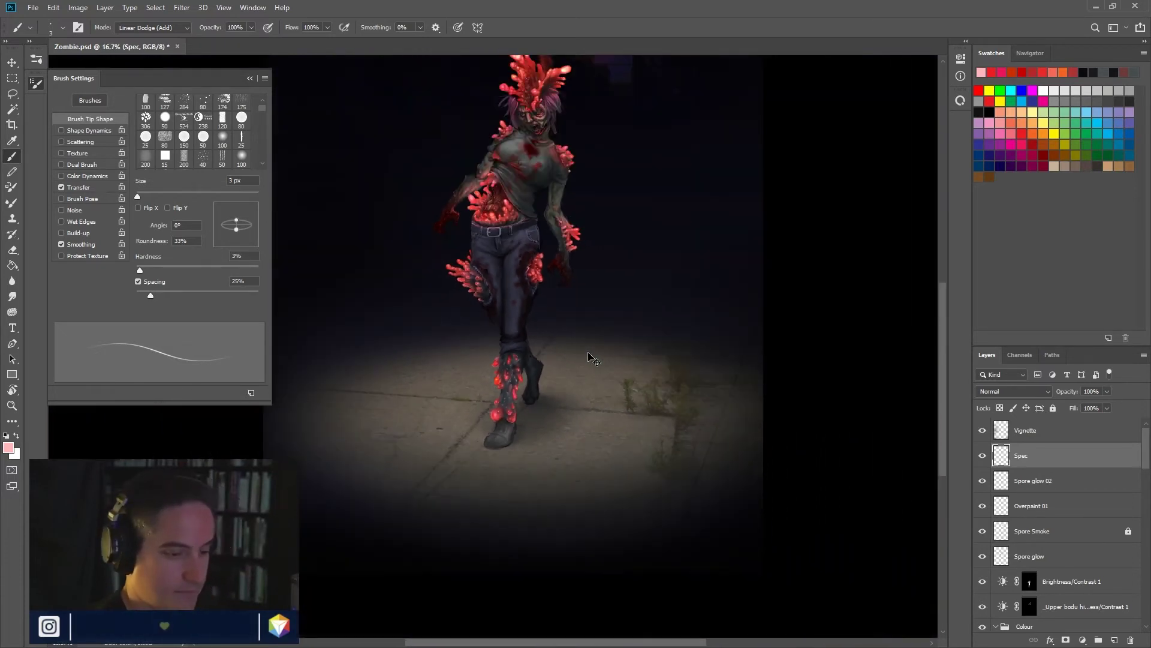
{"action": "key", "text": "ctrl+plus"}
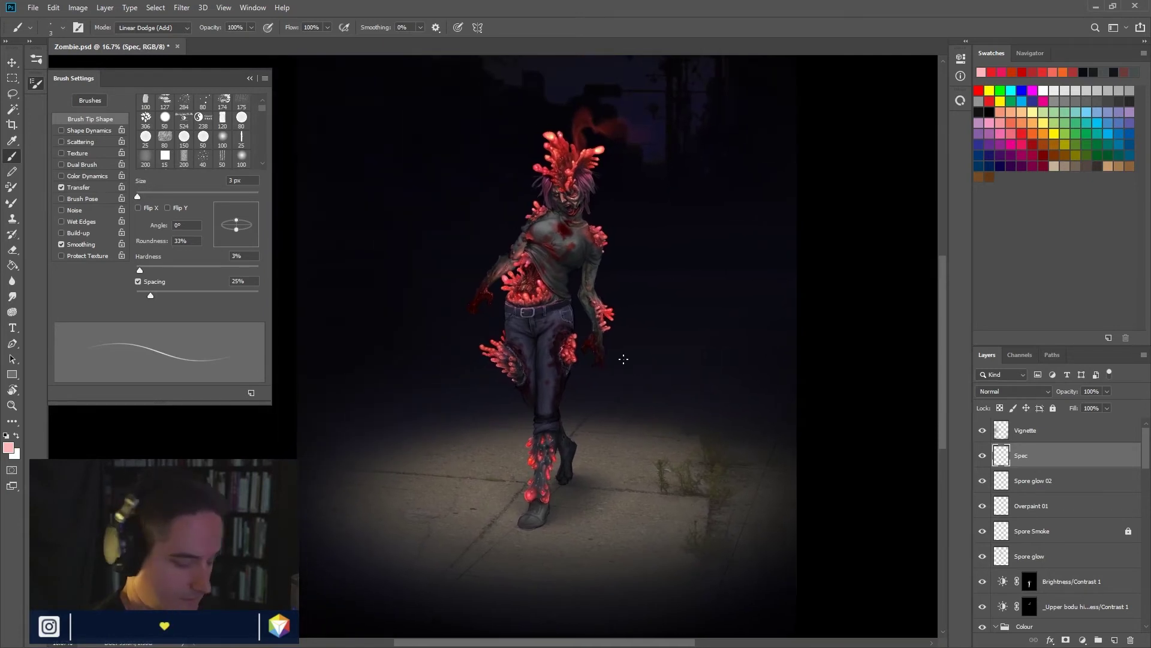
{"action": "key", "text": "ctrl+plus"}
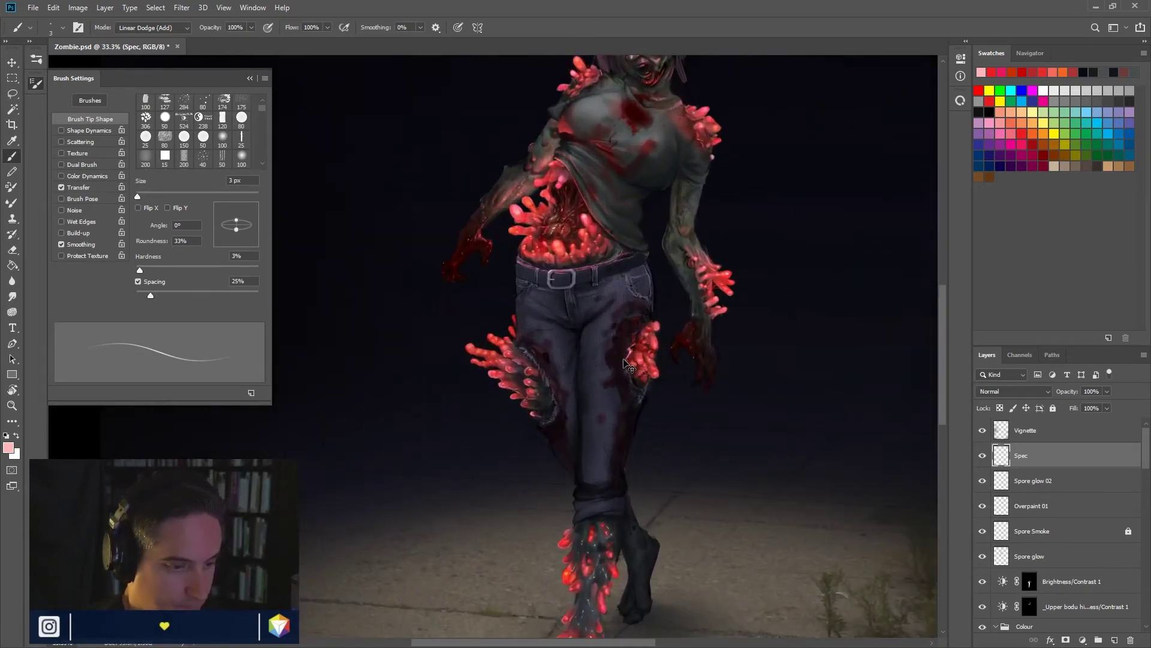
{"action": "key", "text": "ctrl+minus"}
{"action": "key", "text": "ctrl+plus"}
{"action": "key", "text": "ctrl+plus"}
{"action": "key", "text": "ctrl+minus"}
{"action": "key", "text": "ctrl+plus"}
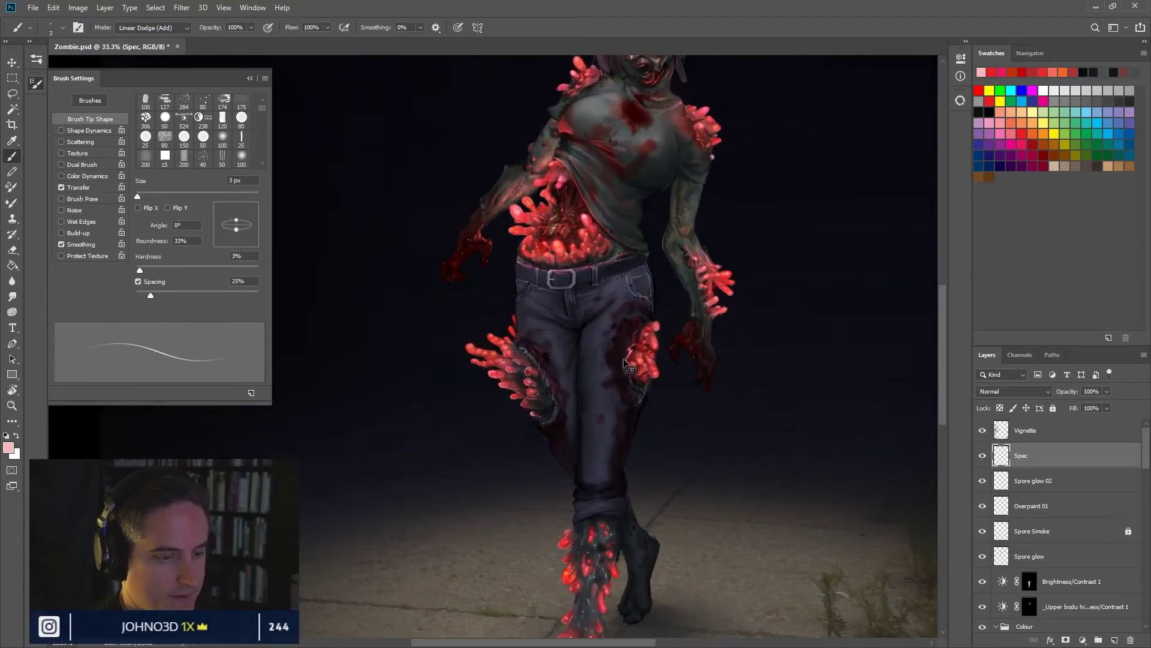
{"action": "key", "text": "ctrl+minus"}
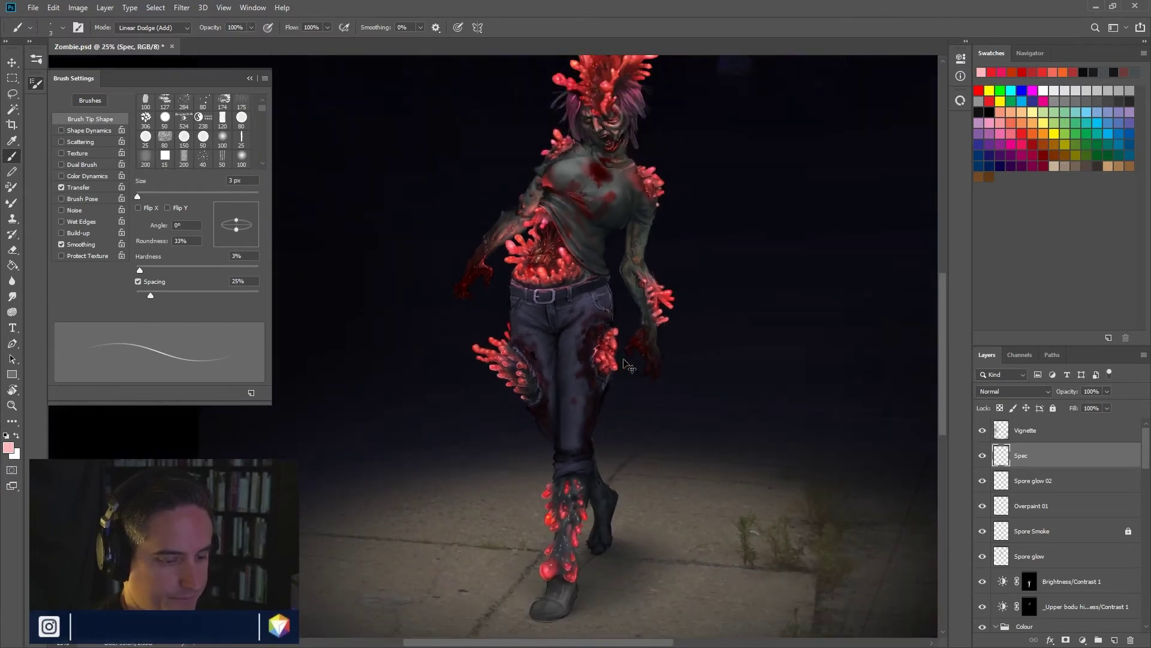
{"action": "key", "text": "ctrl+plus"}
{"action": "key", "text": "ctrl+plus"}
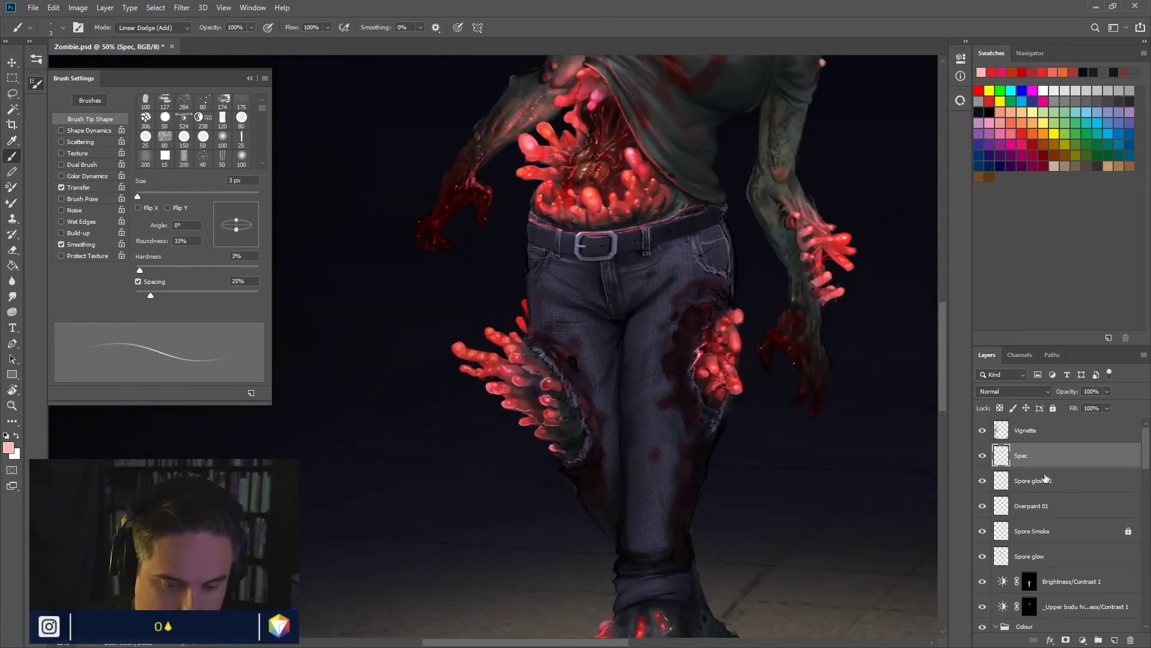
Step: On Spore glow 02, sample dark red from the thigh wound and paint fine glow along both torn denim edges at 3 px
{"action": "key", "text": "alt+bracketleft"}
{"action": "left_click", "coordinate": [699, 381], "text": "alt"}
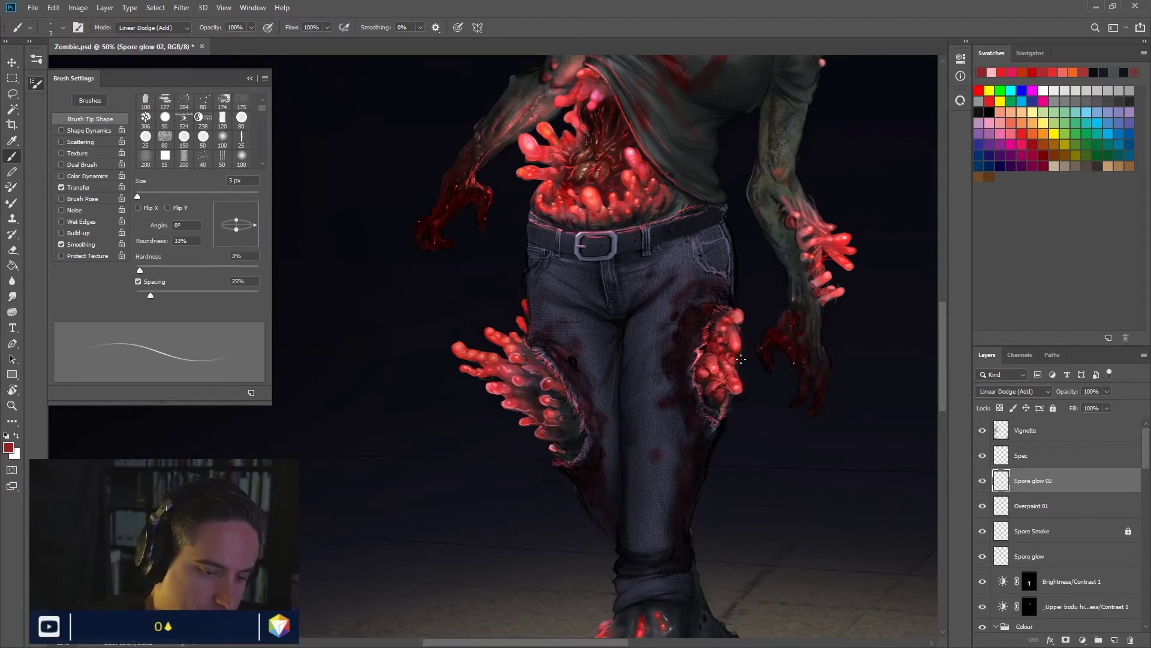
Step: Hide the Spore Smoke layer and make Spore glow the active layer after comparing the torso with it off and on
{"action": "left_click_drag", "start_coordinate": [714, 277], "coordinate": [615, 478]}
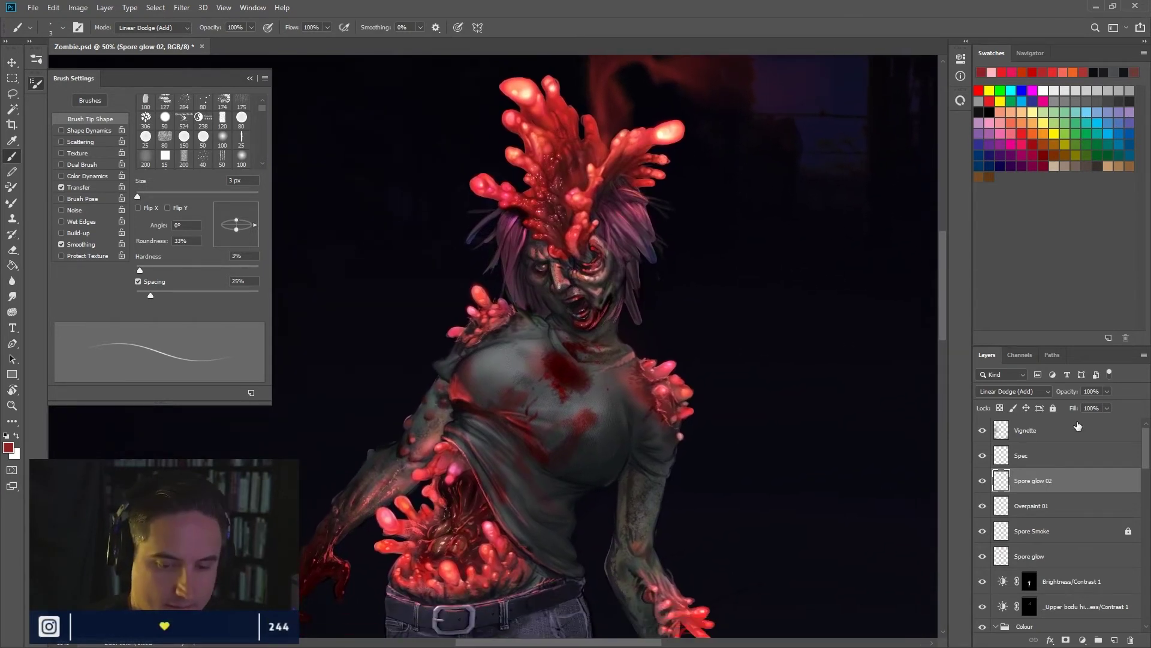
{"action": "left_click", "coordinate": [982, 531]}
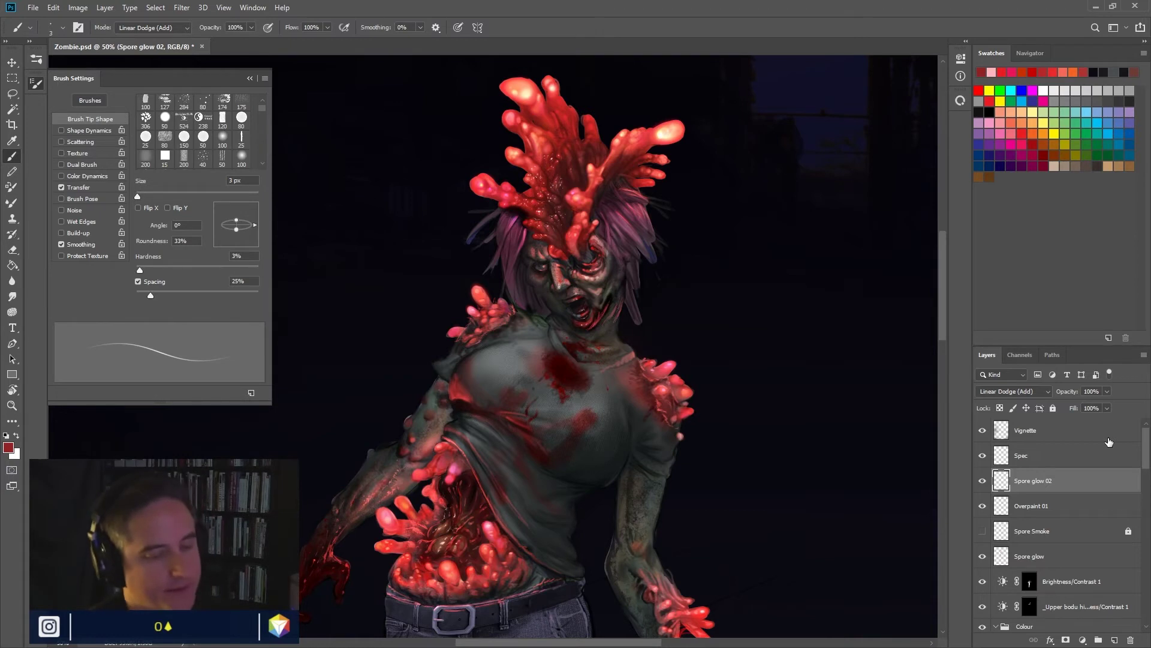
{"action": "left_click", "coordinate": [982, 556]}
{"action": "left_click", "coordinate": [982, 557]}
{"action": "left_click", "coordinate": [1044, 561]}
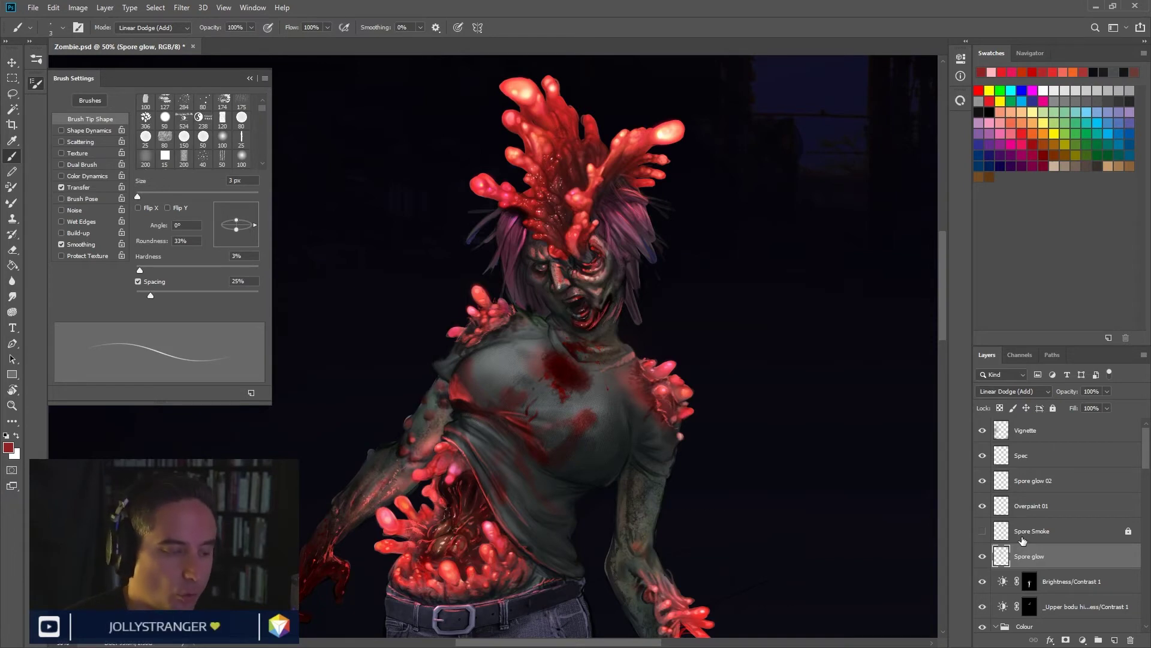
Step: Smudge the shirt's torn edge on the Spore glow layer with a 27 px speckled brush at 100% strength
{"action": "key", "text": "r"}
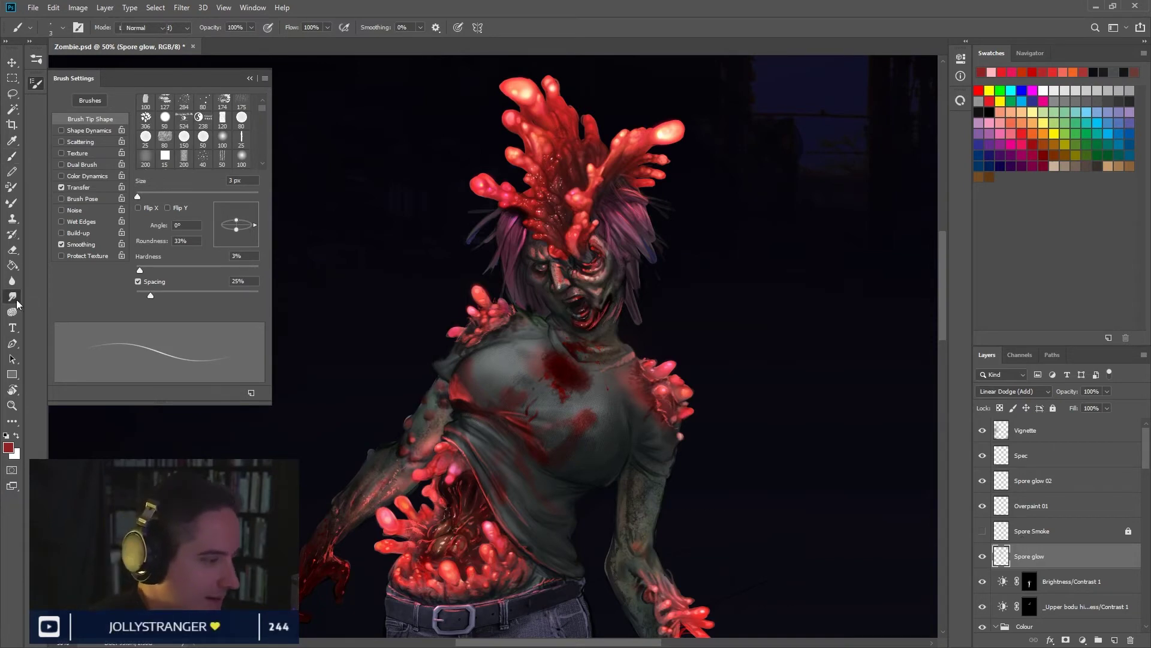
{"action": "left_click_drag", "start_coordinate": [466, 387], "coordinate": [470, 390]}
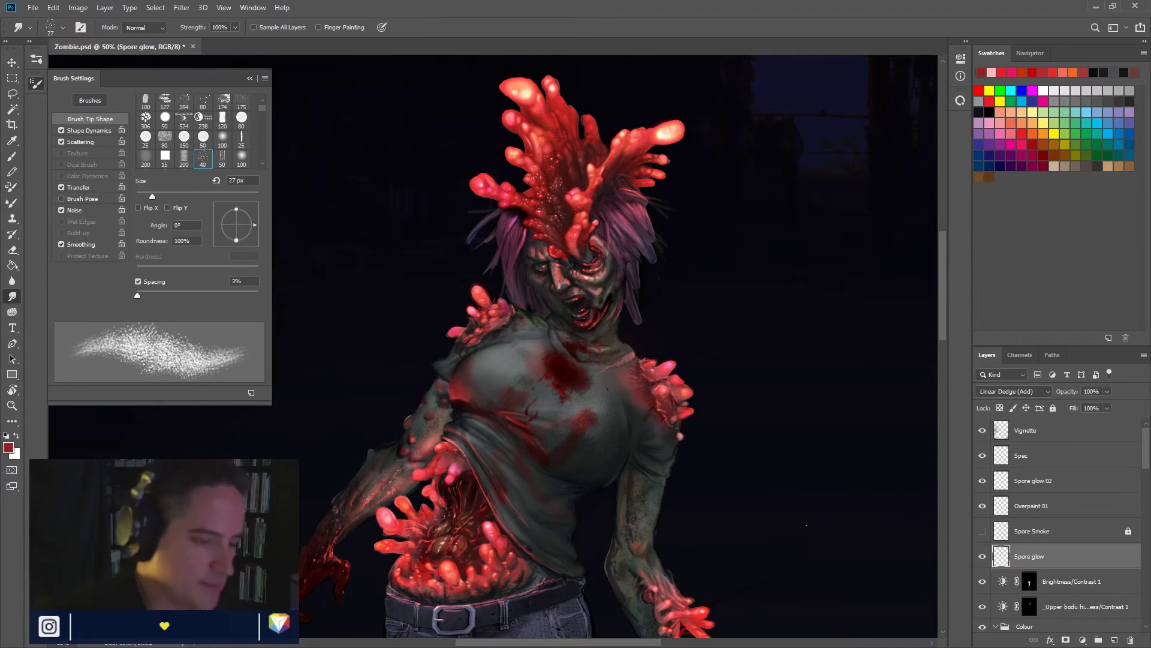
{"action": "left_click_drag", "start_coordinate": [805, 524], "coordinate": [873, 387]}
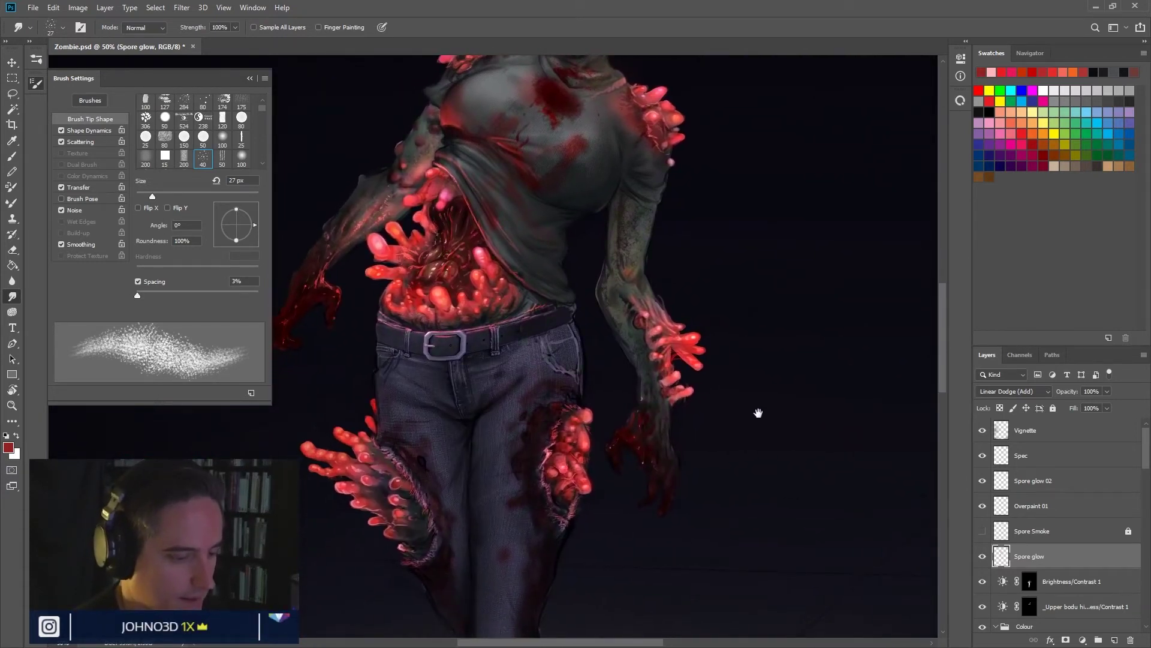
{"action": "key", "text": "ctrl+minus"}
{"action": "key", "text": "ctrl+minus"}
{"action": "key", "text": "ctrl+minus"}
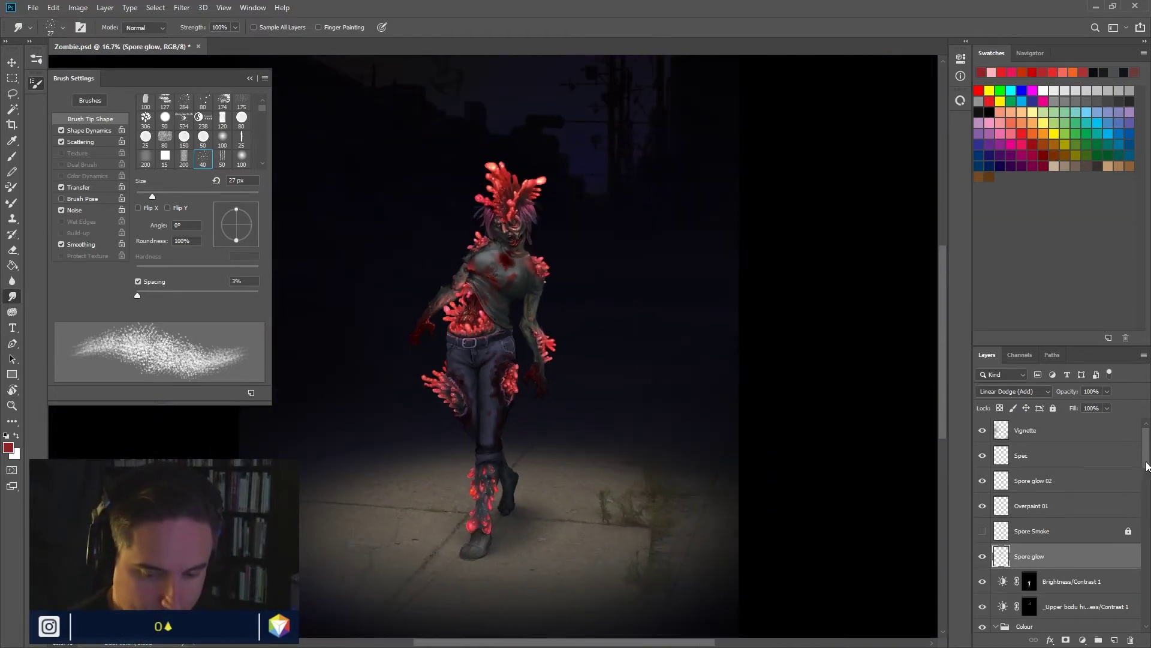
Step: Group the masked street photo layer, Layer 14 and Layer 11 as BG, and hide the Ground Grid layer
{"action": "left_click", "coordinate": [1056, 438]}
{"action": "left_click_drag", "start_coordinate": [1144, 467], "coordinate": [1145, 575]}
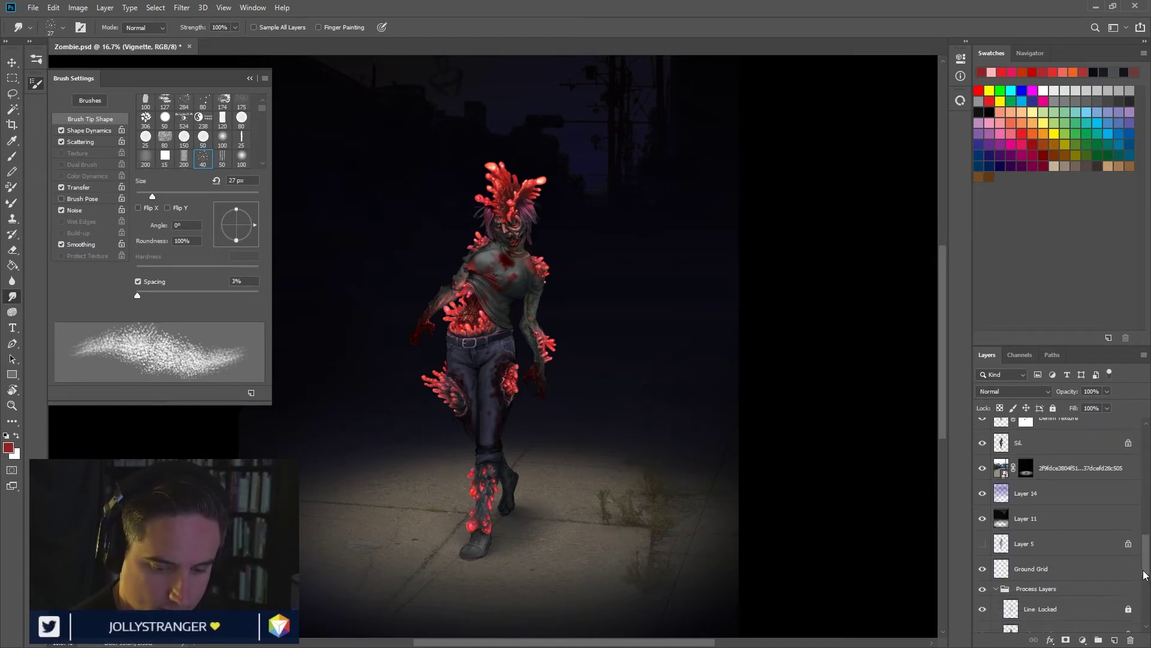
{"action": "left_click", "coordinate": [1075, 475]}
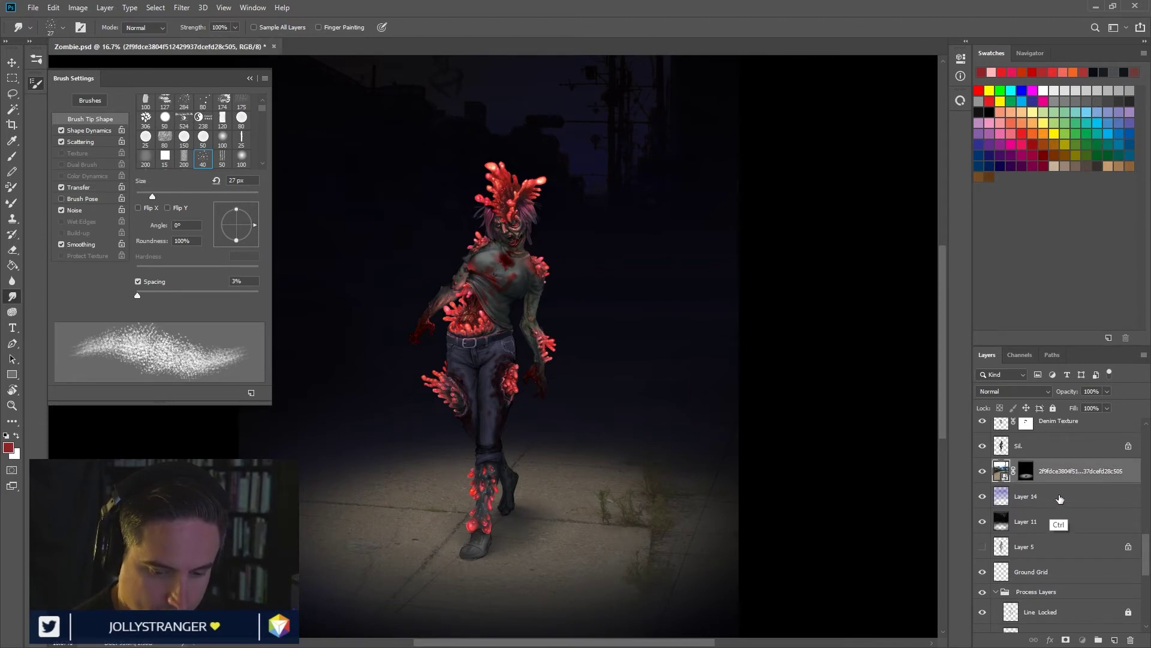
{"action": "left_click", "coordinate": [1059, 501], "text": "ctrl"}
{"action": "left_click", "coordinate": [1057, 523], "text": "ctrl"}
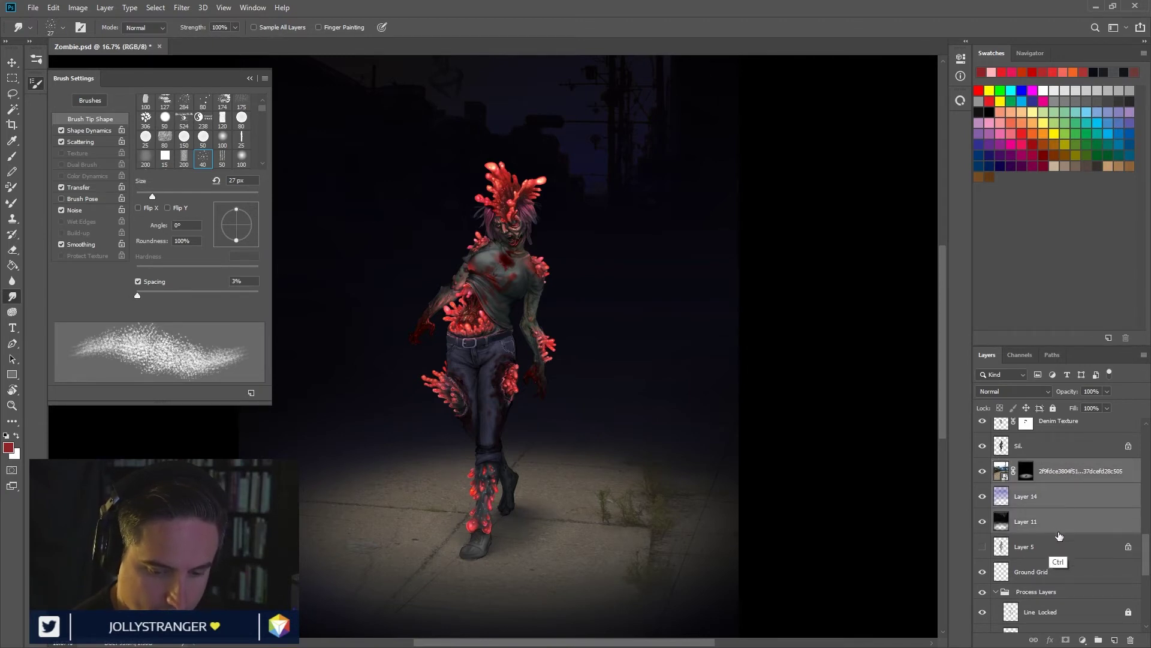
{"action": "left_click", "coordinate": [983, 575]}
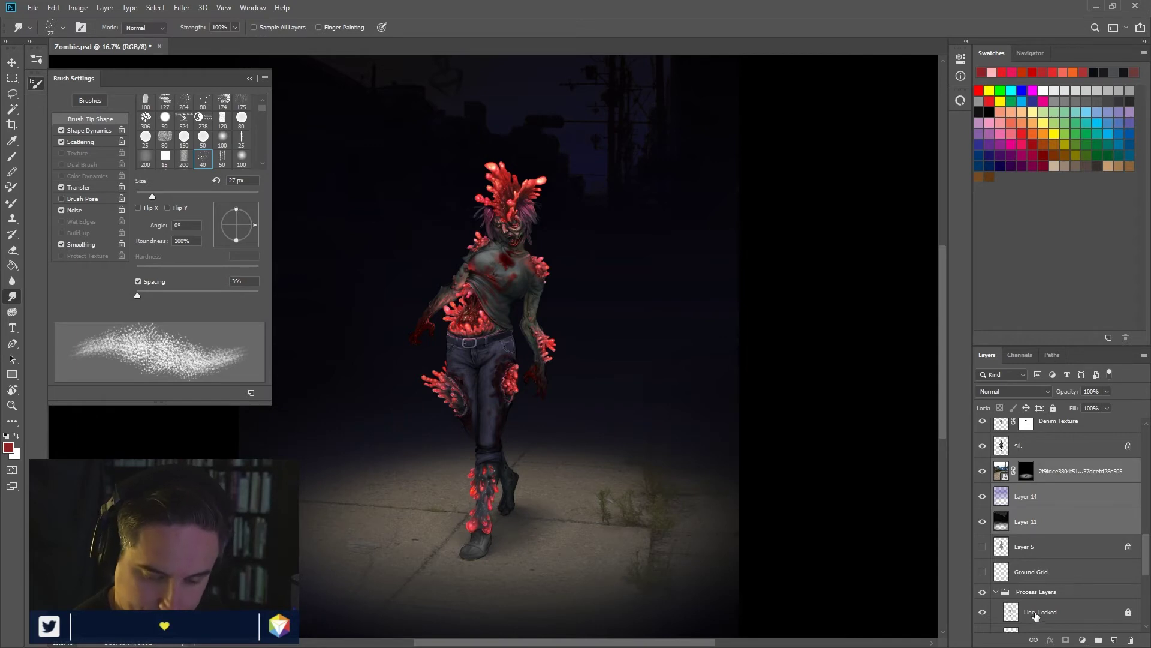
{"action": "left_click", "coordinate": [1098, 638]}
{"action": "double_click", "coordinate": [1027, 465]}
{"action": "type", "text": "BG"}
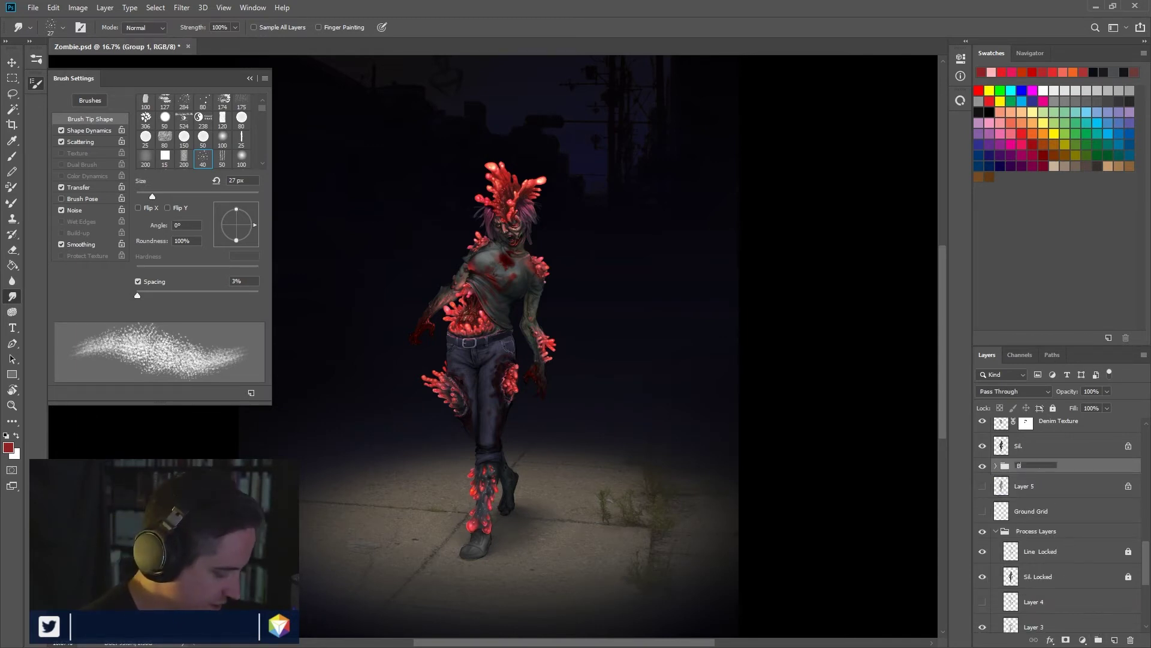
{"action": "key", "text": "Return"}
Step: Move the BG group below Process Layers and place Layer 12 and Layer 6 inside it beneath Layer 11
{"action": "left_click_drag", "start_coordinate": [1051, 470], "coordinate": [1027, 551]}
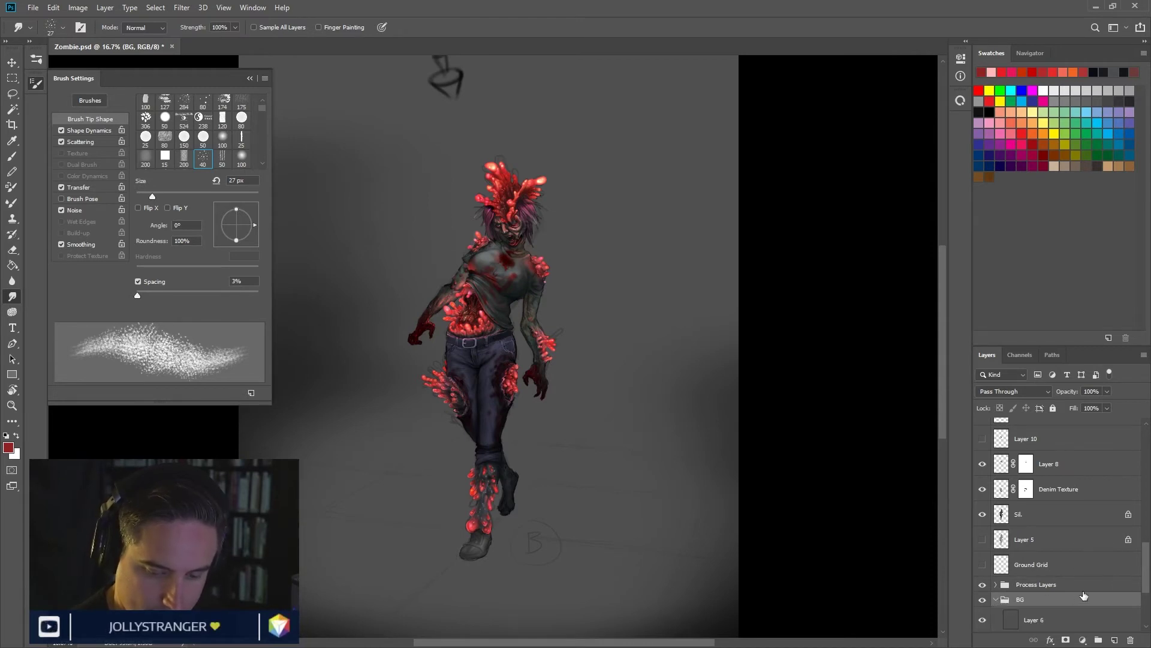
{"action": "left_click", "coordinate": [996, 600]}
{"action": "left_click_drag", "start_coordinate": [1042, 518], "coordinate": [1042, 607]}
{"action": "left_click_drag", "start_coordinate": [1042, 544], "coordinate": [1043, 555]}
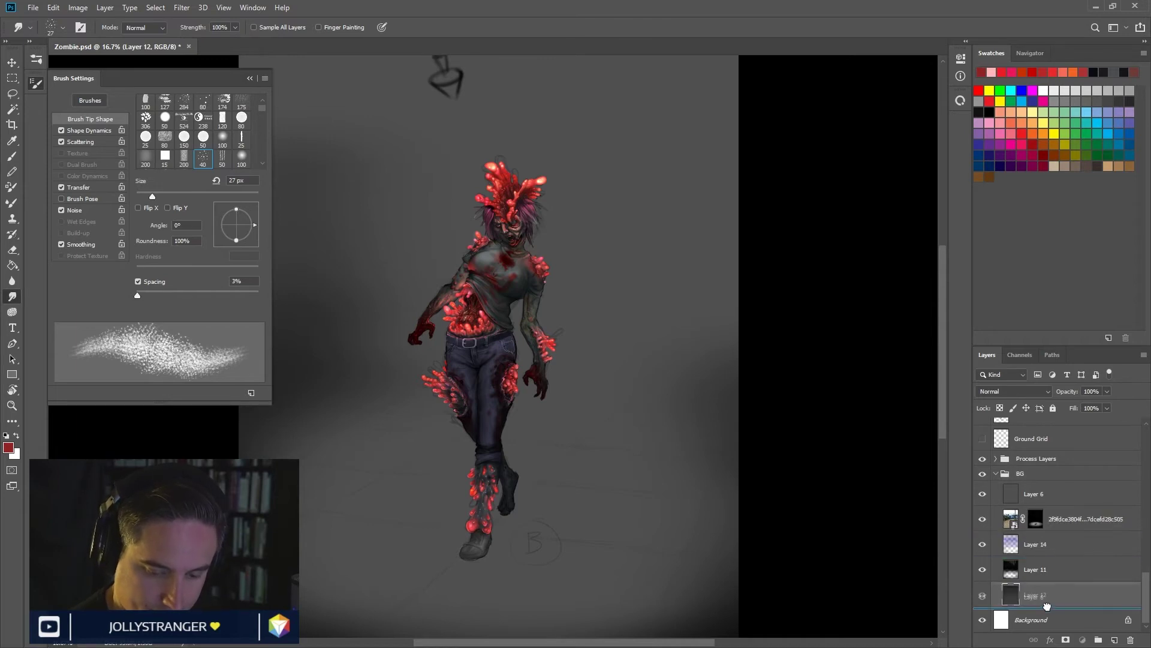
{"action": "left_click_drag", "start_coordinate": [1033, 493], "coordinate": [1035, 607]}
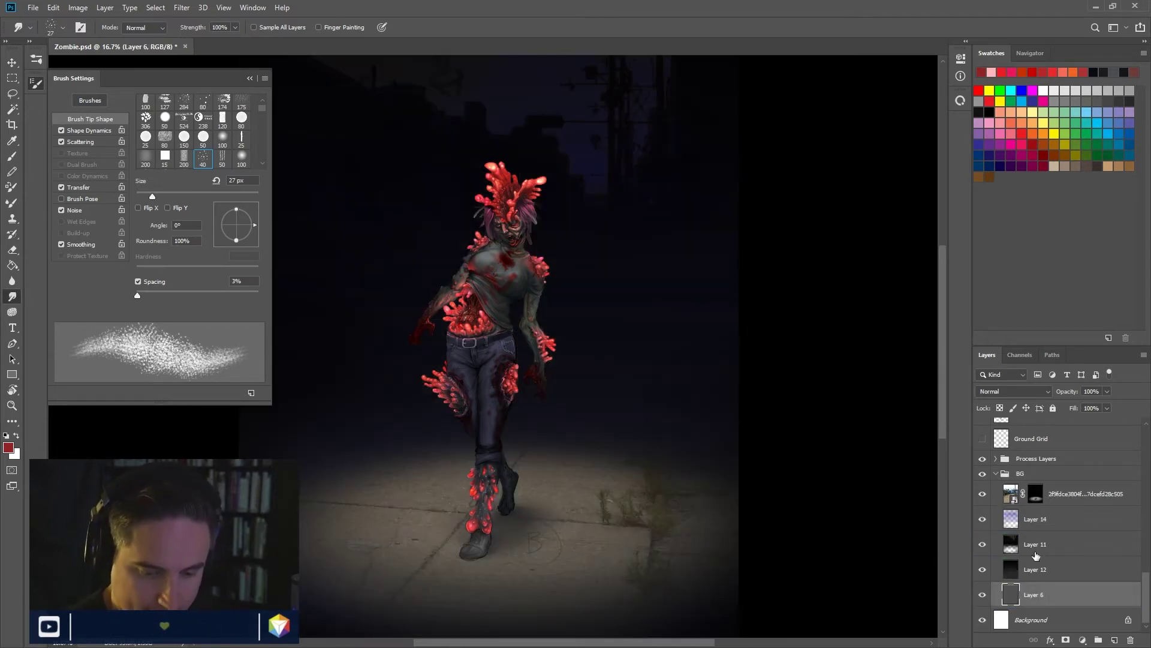
Step: Label the BG group blue and collapse it
{"action": "right_click", "coordinate": [1036, 474]}
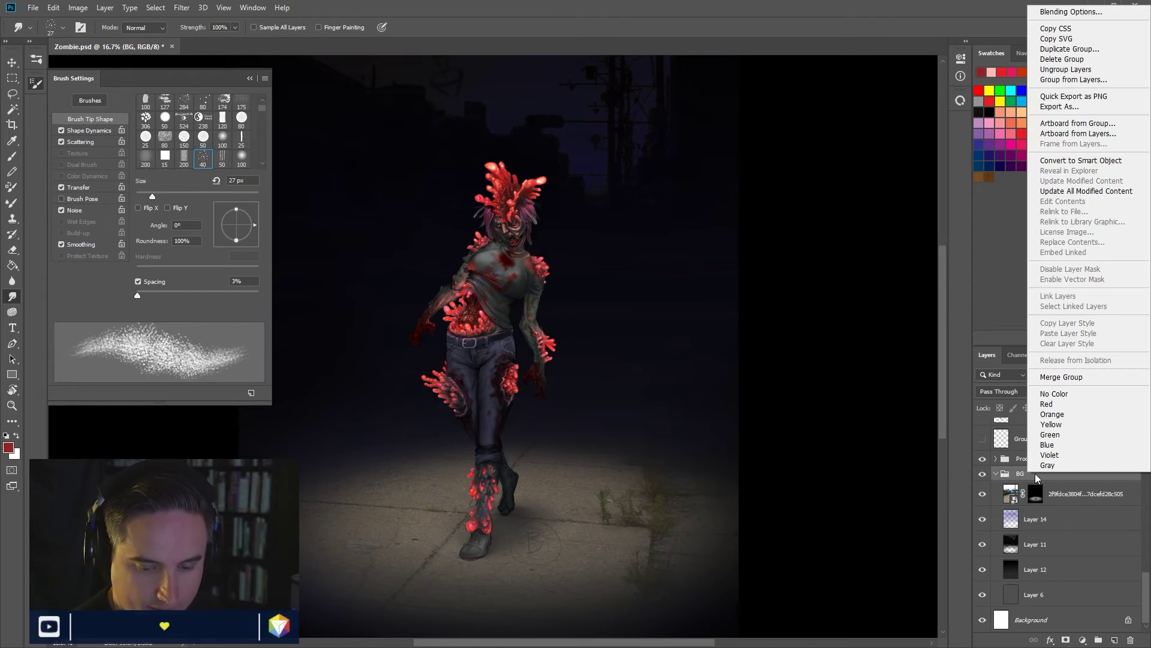
{"action": "left_click", "coordinate": [1047, 445]}
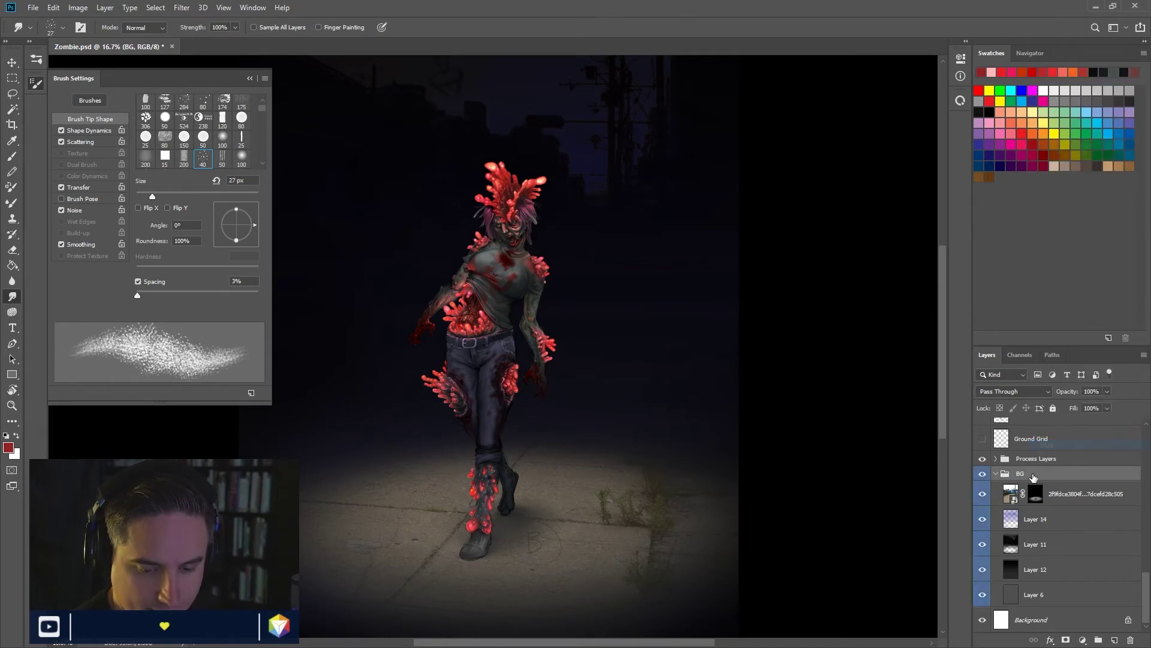
{"action": "left_click", "coordinate": [994, 476]}
Step: Hide the BG group and the Background layer, and check the visibility of the remaining character layers
{"action": "scroll", "coordinate": [1035, 541], "scroll_direction": "up", "scroll_amount": 1}
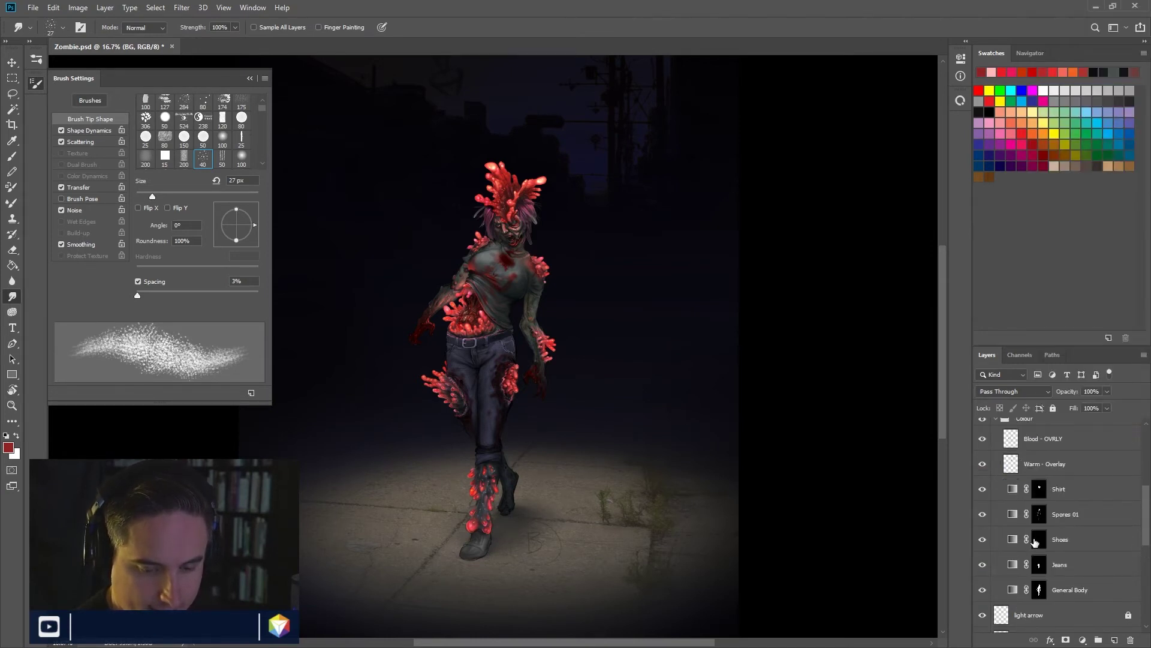
{"action": "scroll", "coordinate": [1035, 542], "scroll_direction": "up", "scroll_amount": 3}
{"action": "scroll", "coordinate": [1038, 546], "scroll_direction": "down", "scroll_amount": 5}
{"action": "left_click", "coordinate": [984, 599]}
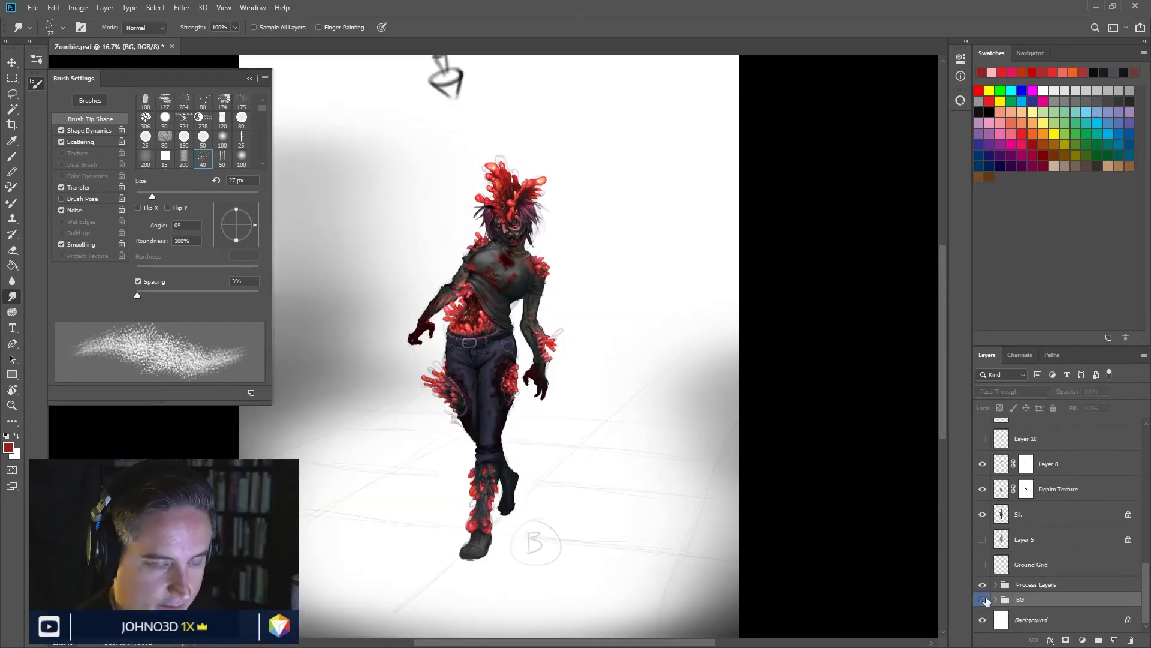
{"action": "left_click", "coordinate": [982, 620]}
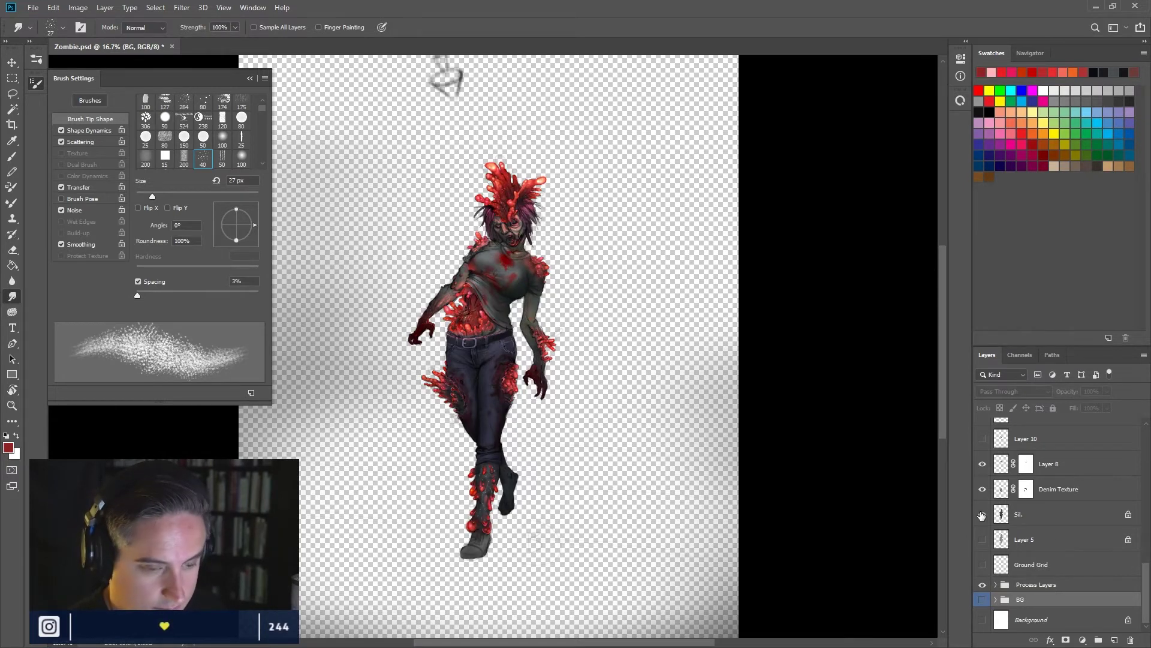
{"action": "left_click", "coordinate": [982, 489]}
{"action": "scroll", "coordinate": [1013, 515], "scroll_direction": "up", "scroll_amount": 4}
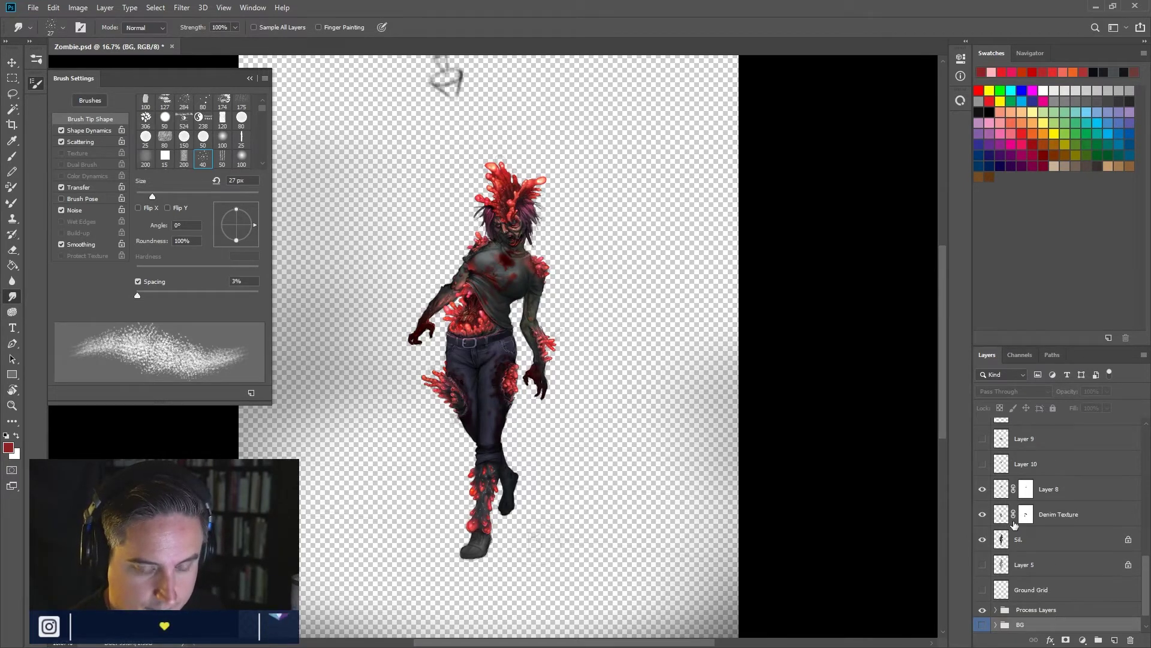
{"action": "scroll", "coordinate": [1015, 526], "scroll_direction": "up", "scroll_amount": 10}
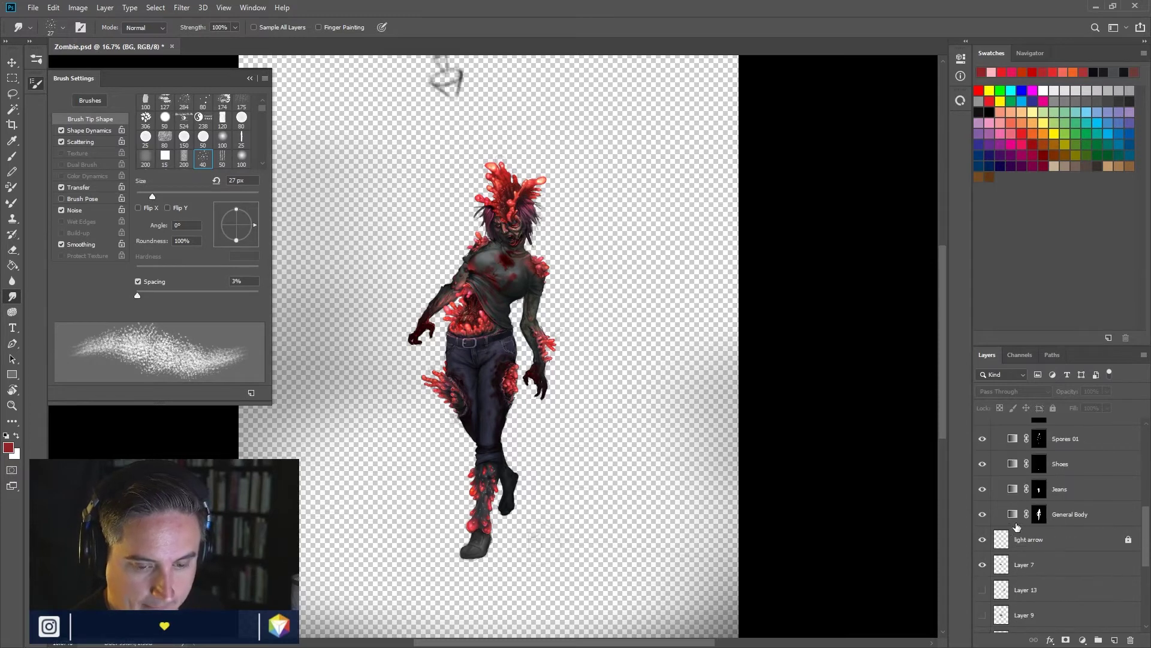
{"action": "scroll", "coordinate": [1018, 526], "scroll_direction": "down", "scroll_amount": 7}
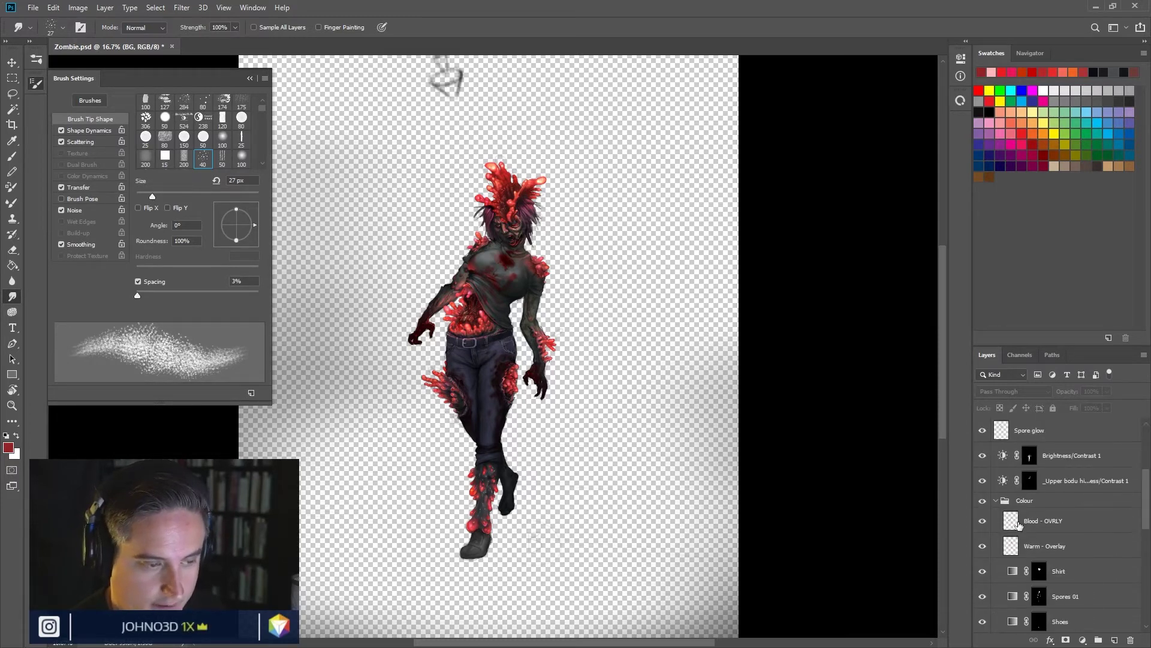
{"action": "scroll", "coordinate": [1019, 526], "scroll_direction": "up", "scroll_amount": 7}
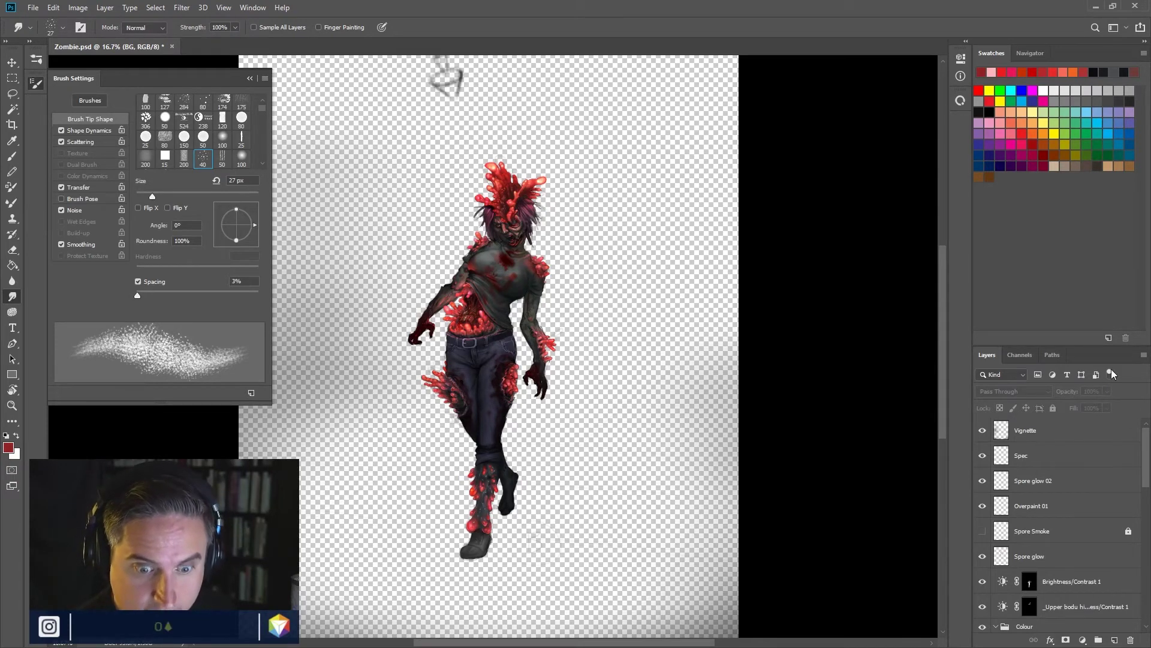
{"action": "scroll", "coordinate": [1097, 447], "scroll_direction": "down", "scroll_amount": 5}
{"action": "scroll", "coordinate": [1098, 459], "scroll_direction": "up", "scroll_amount": 5}
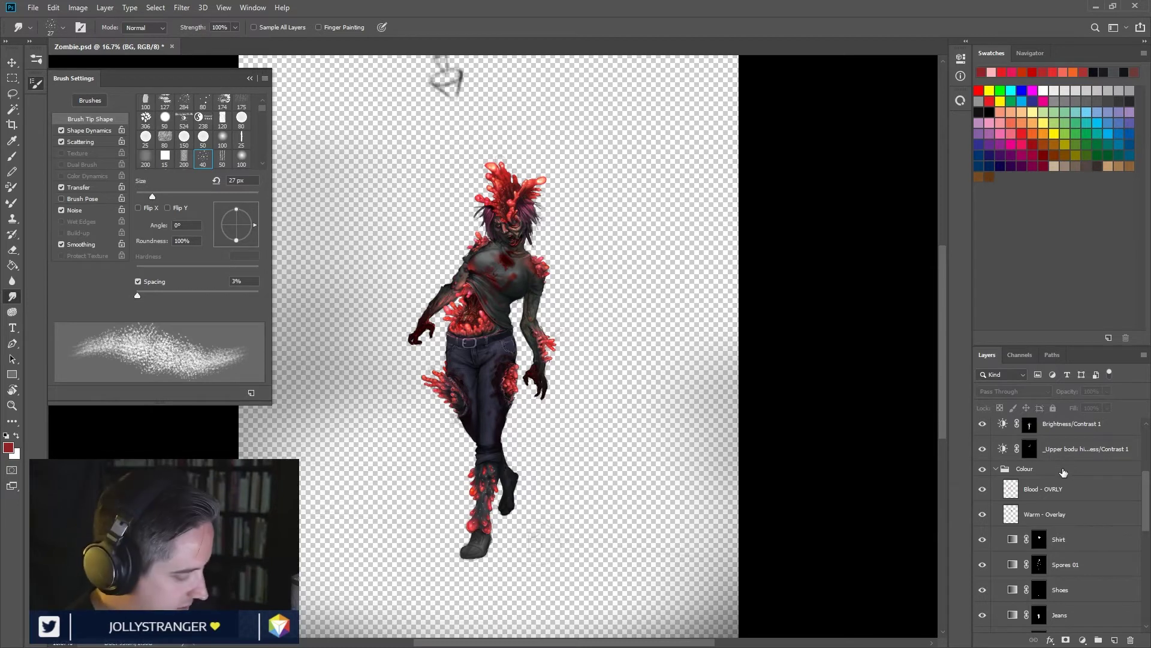
{"action": "key", "text": "ctrl+shift+alt+e"}
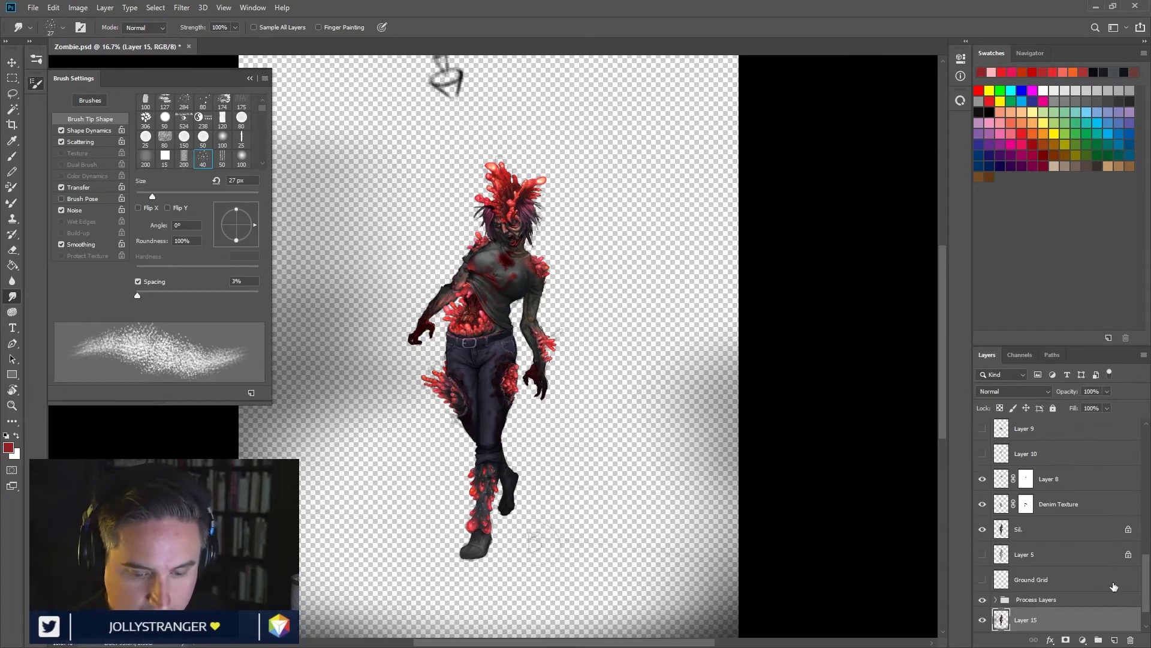
{"action": "left_click_drag", "start_coordinate": [1101, 622], "coordinate": [1064, 410]}
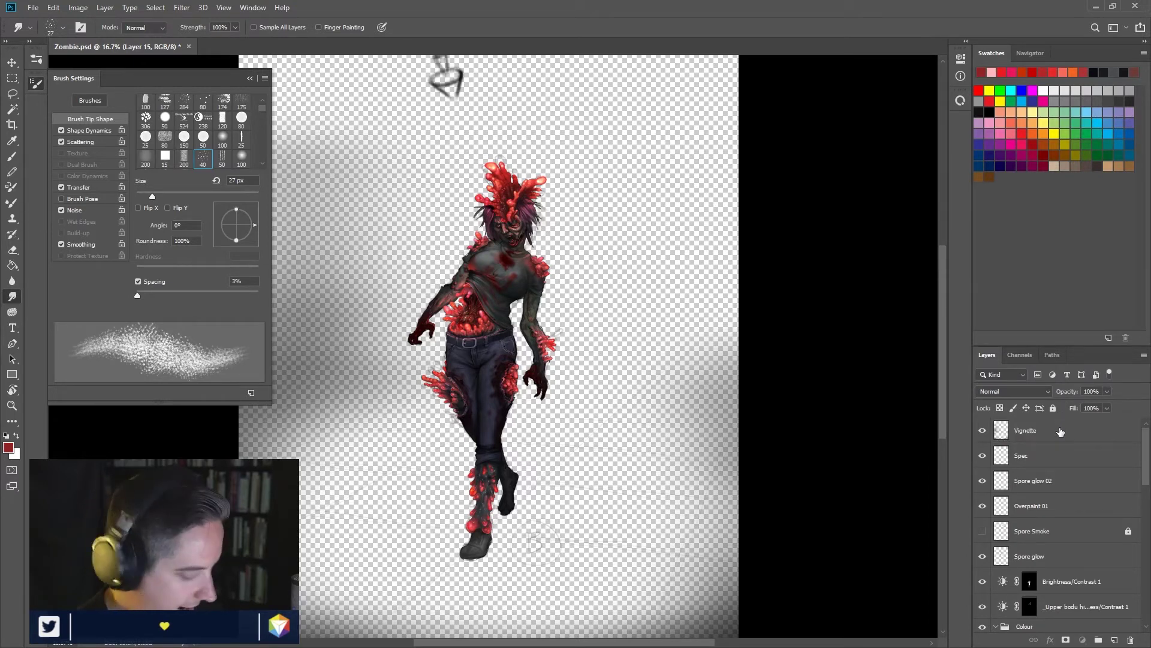
{"action": "key", "text": "ctrl+alt+z"}
{"action": "key", "text": "ctrl+alt+z"}
Step: Hide the Vignette layer and add a merged copy of the visible figure as a new layer between Vignette and Spec
{"action": "scroll", "coordinate": [1072, 514], "scroll_direction": "down", "scroll_amount": 1}
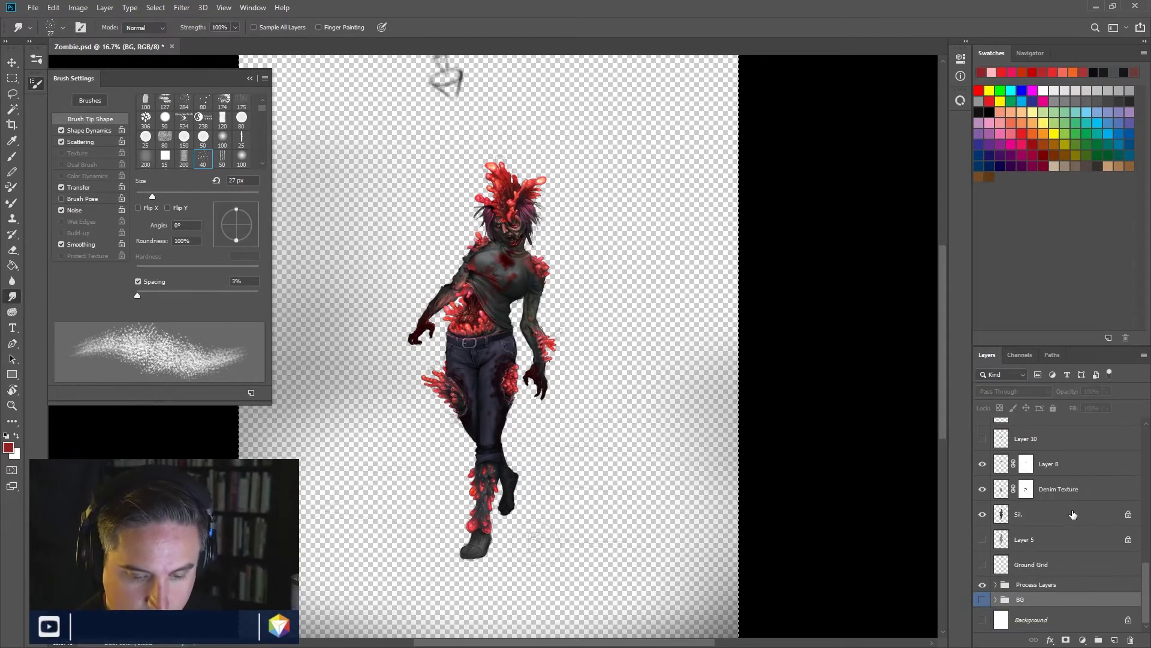
{"action": "scroll", "coordinate": [1079, 542], "scroll_direction": "up", "scroll_amount": 10}
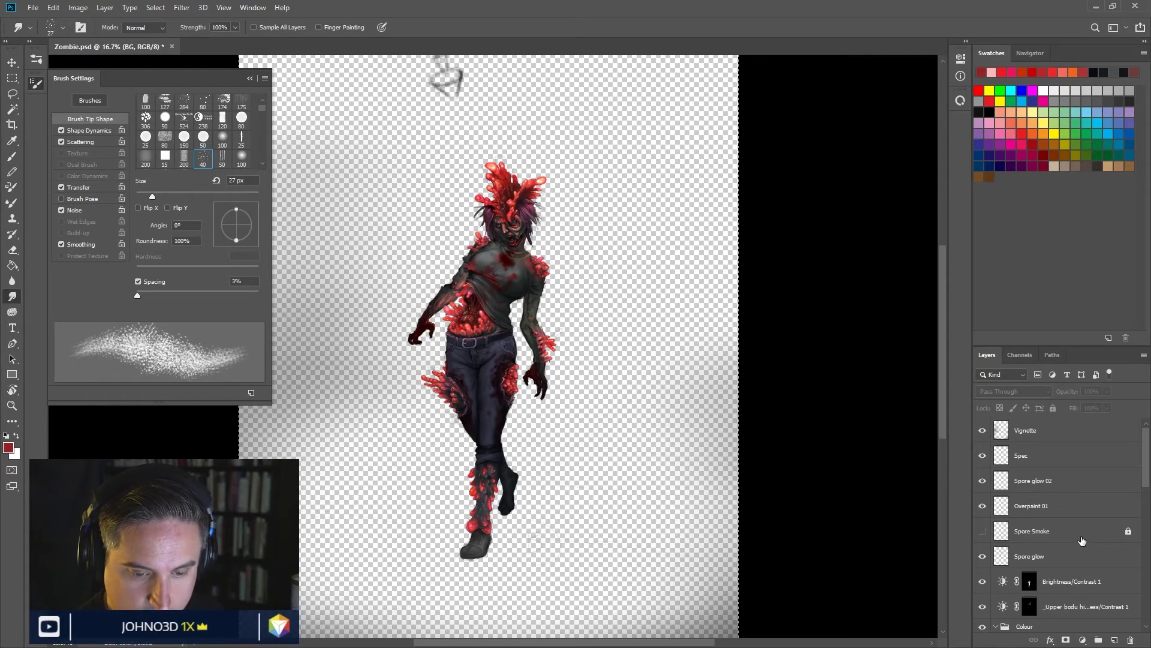
{"action": "left_click", "coordinate": [983, 430]}
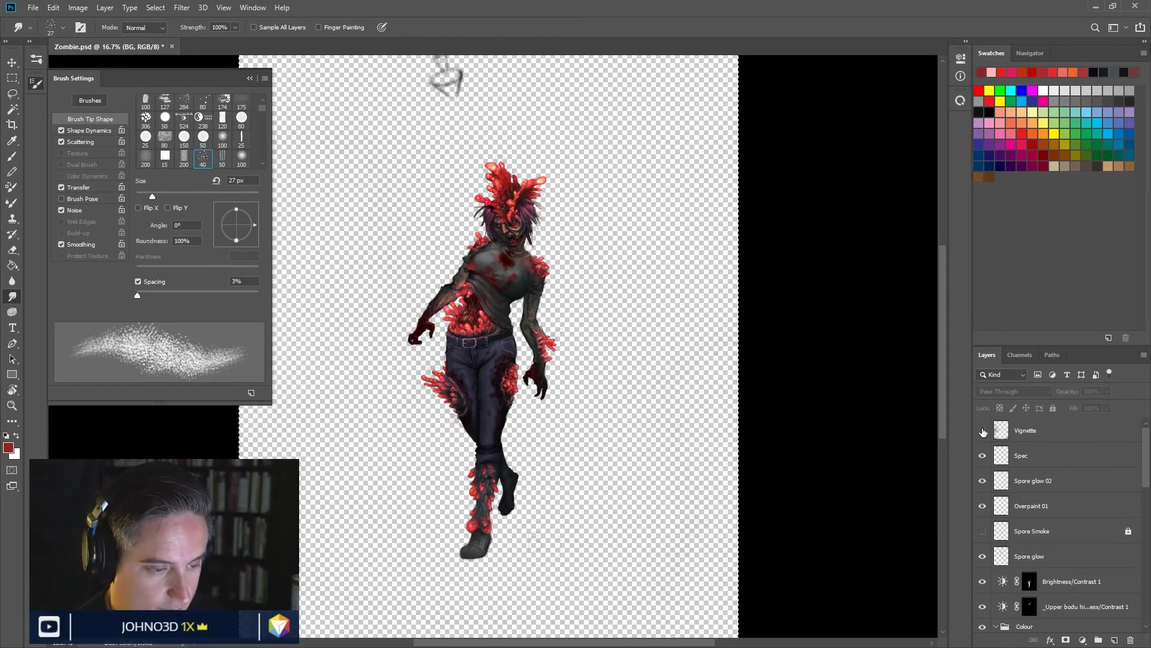
{"action": "left_click", "coordinate": [983, 431]}
{"action": "left_click", "coordinate": [983, 430]}
{"action": "left_click", "coordinate": [983, 430]}
{"action": "left_click", "coordinate": [983, 431]}
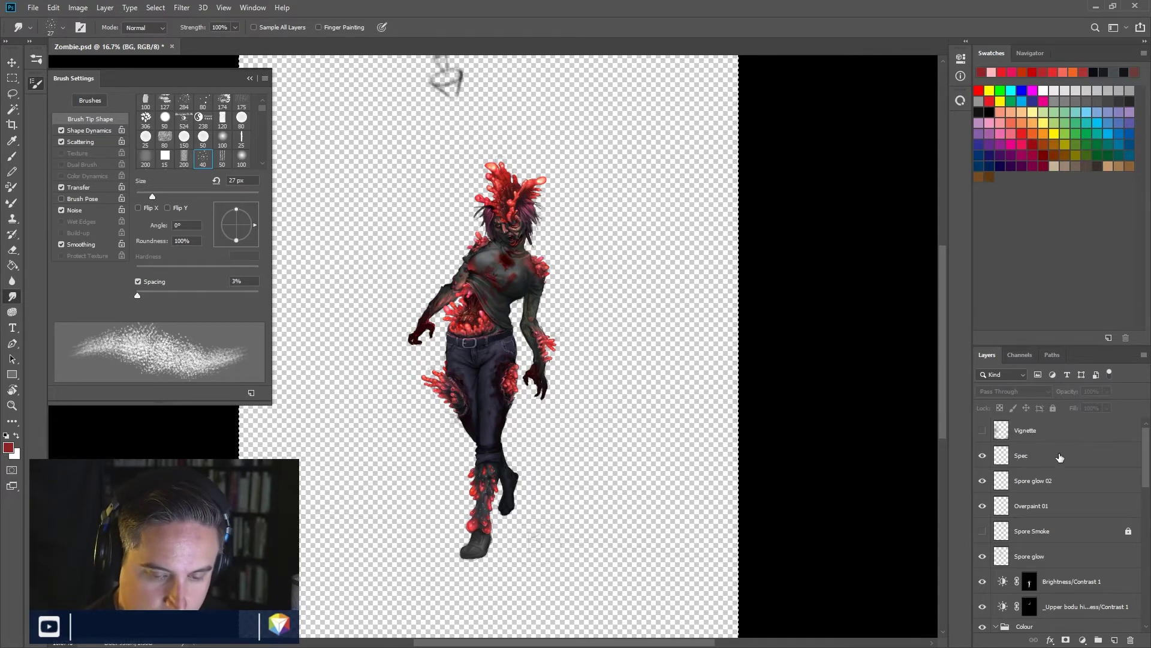
{"action": "key", "text": "ctrl+v"}
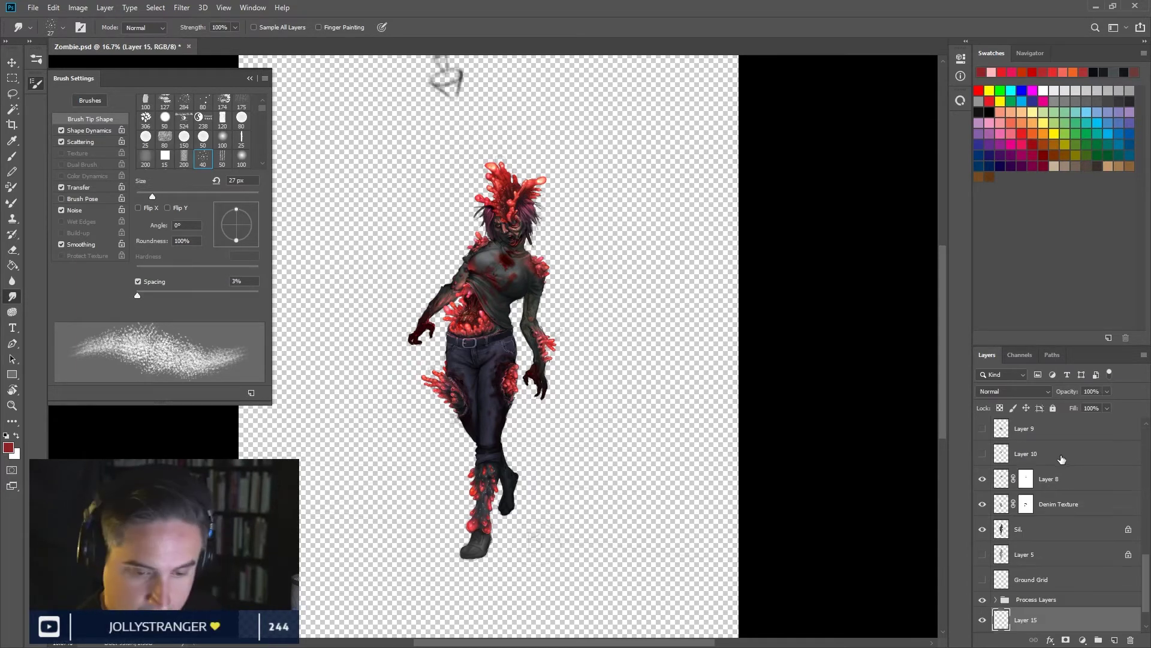
{"action": "left_click_drag", "start_coordinate": [1066, 620], "coordinate": [1035, 449]}
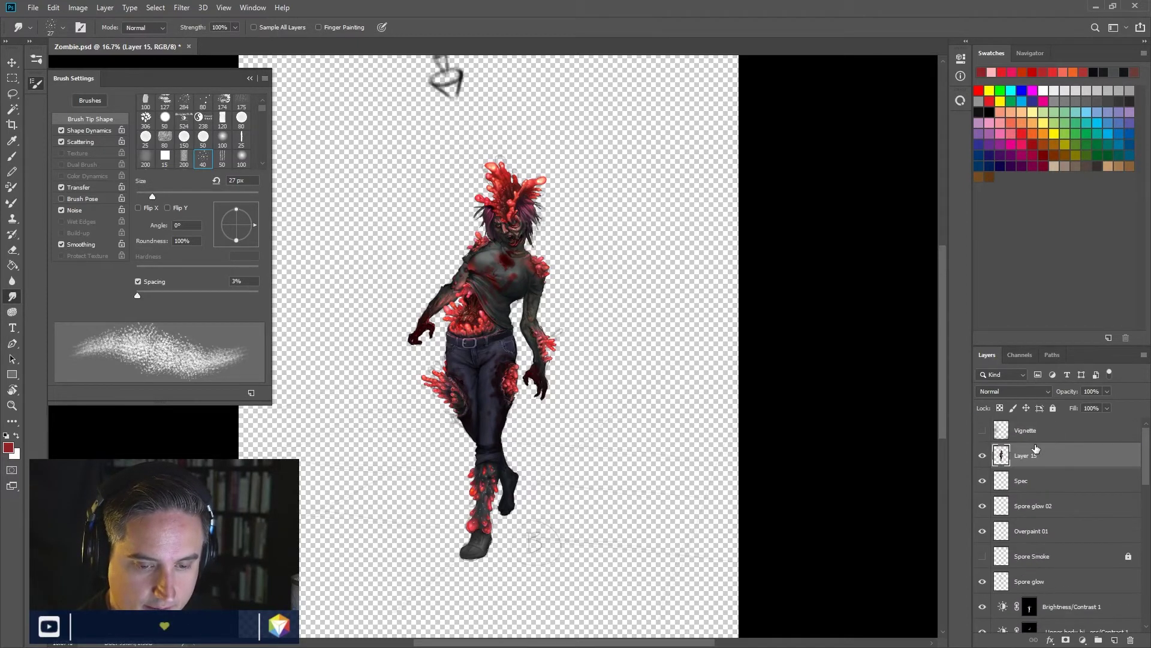
Step: Group all layers from Spec down to Ground Grid and name the group Back Up
{"action": "left_click", "coordinate": [1034, 482]}
{"action": "scroll", "coordinate": [1043, 495], "scroll_direction": "down", "scroll_amount": 5}
{"action": "scroll", "coordinate": [1044, 496], "scroll_direction": "down", "scroll_amount": 6}
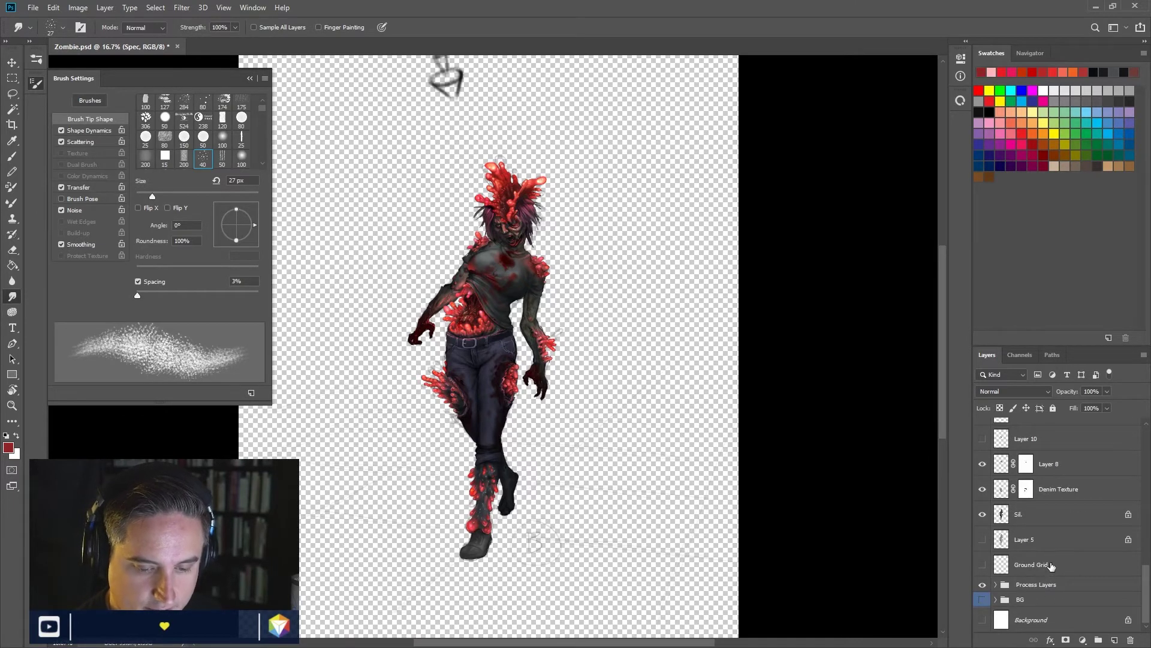
{"action": "left_click", "coordinate": [1049, 570], "text": "shift"}
{"action": "left_click", "coordinate": [1098, 640]}
{"action": "double_click", "coordinate": [1026, 475]}
{"action": "type", "text": "Ba"}
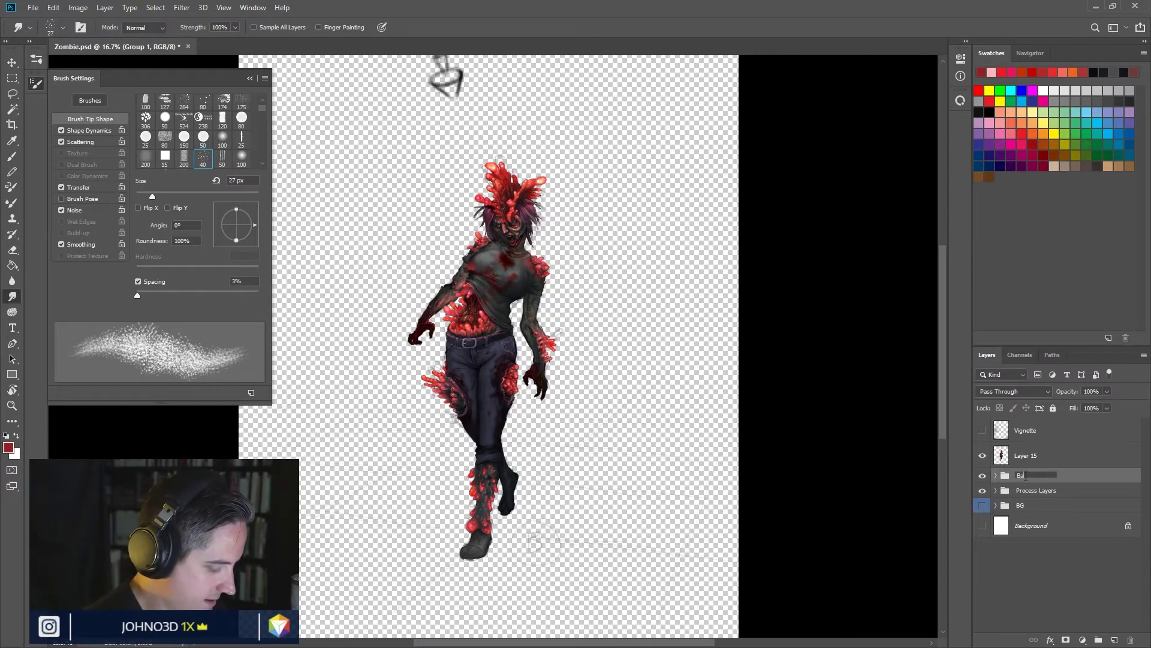
{"action": "type", "text": "ck Up"}
{"action": "key", "text": "Return"}
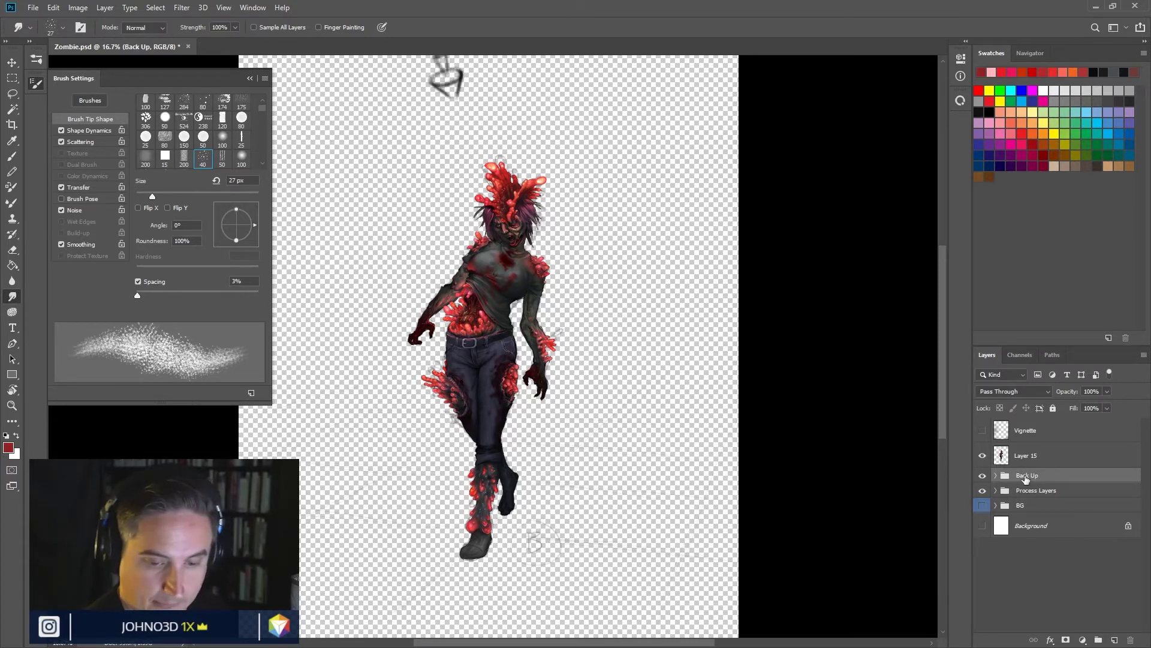
Step: Hide the Back Up and Process Layers groups and show BG, comparing the figure with the merged layer off and on
{"action": "left_click", "coordinate": [983, 474]}
{"action": "left_click", "coordinate": [982, 505]}
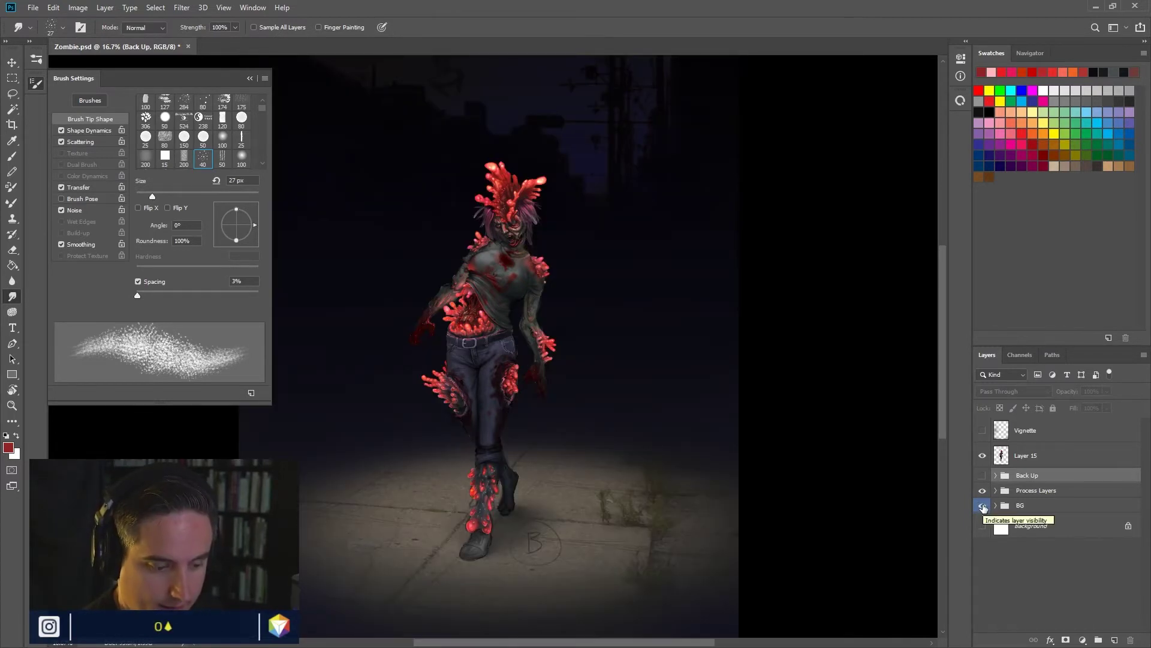
{"action": "left_click", "coordinate": [982, 456]}
{"action": "left_click", "coordinate": [984, 456]}
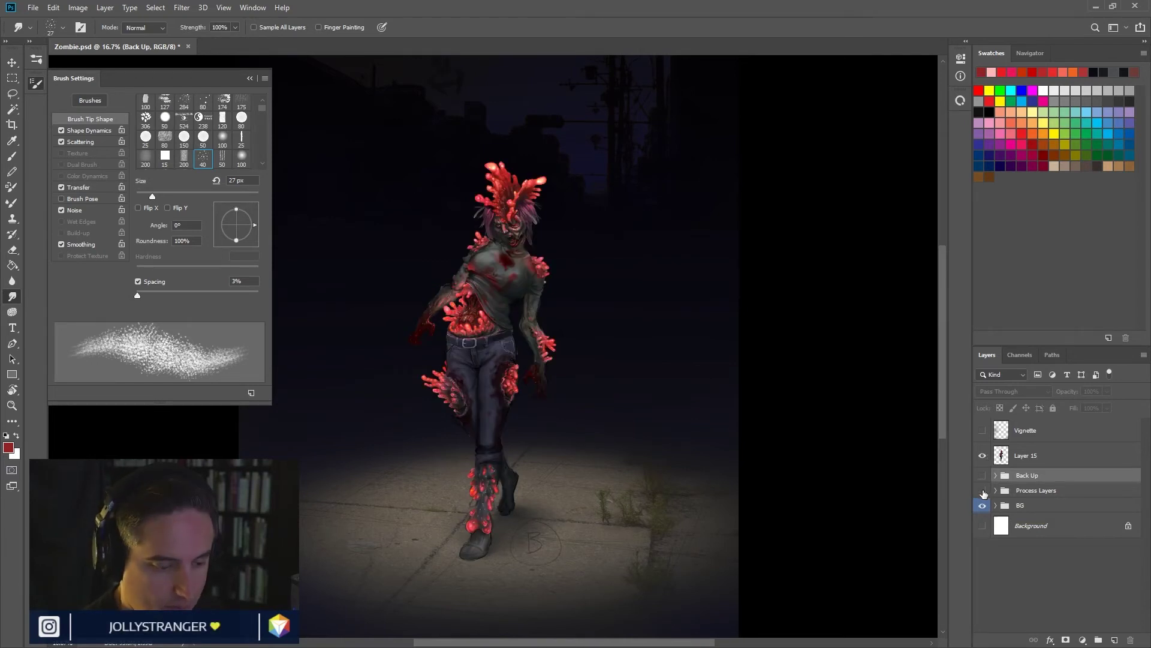
Step: Activate the merged figure layer, Layer 15, lasso loosely around the whole zombie, invert the selection and deselect
{"action": "left_click", "coordinate": [982, 455]}
{"action": "left_click", "coordinate": [985, 456]}
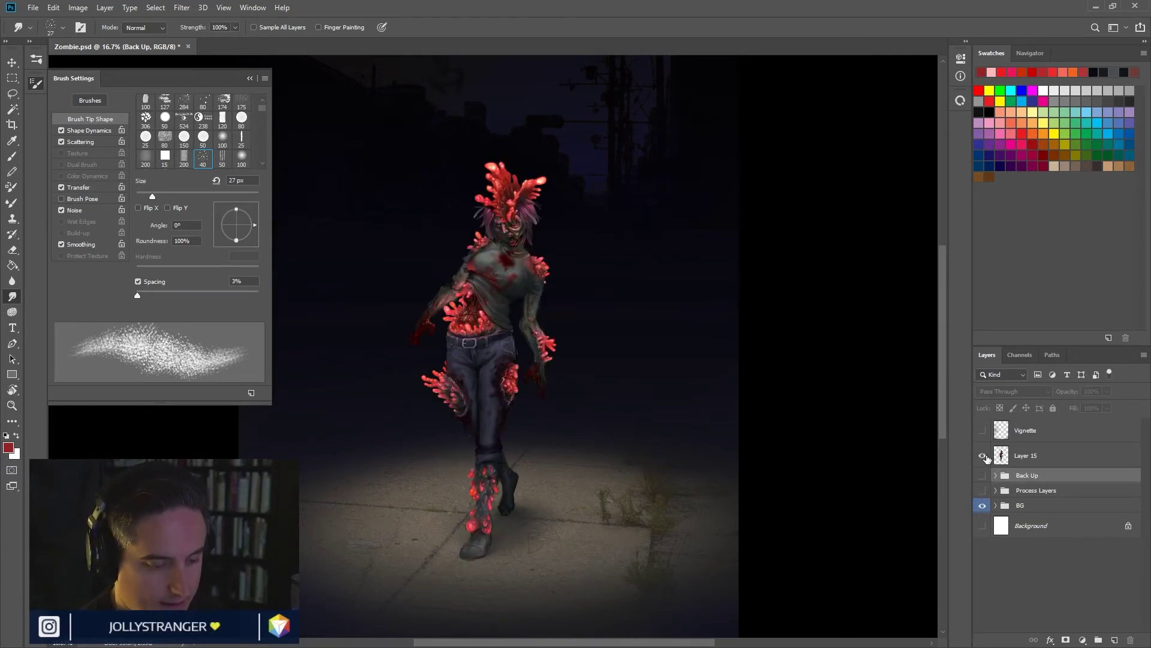
{"action": "left_click", "coordinate": [1058, 459]}
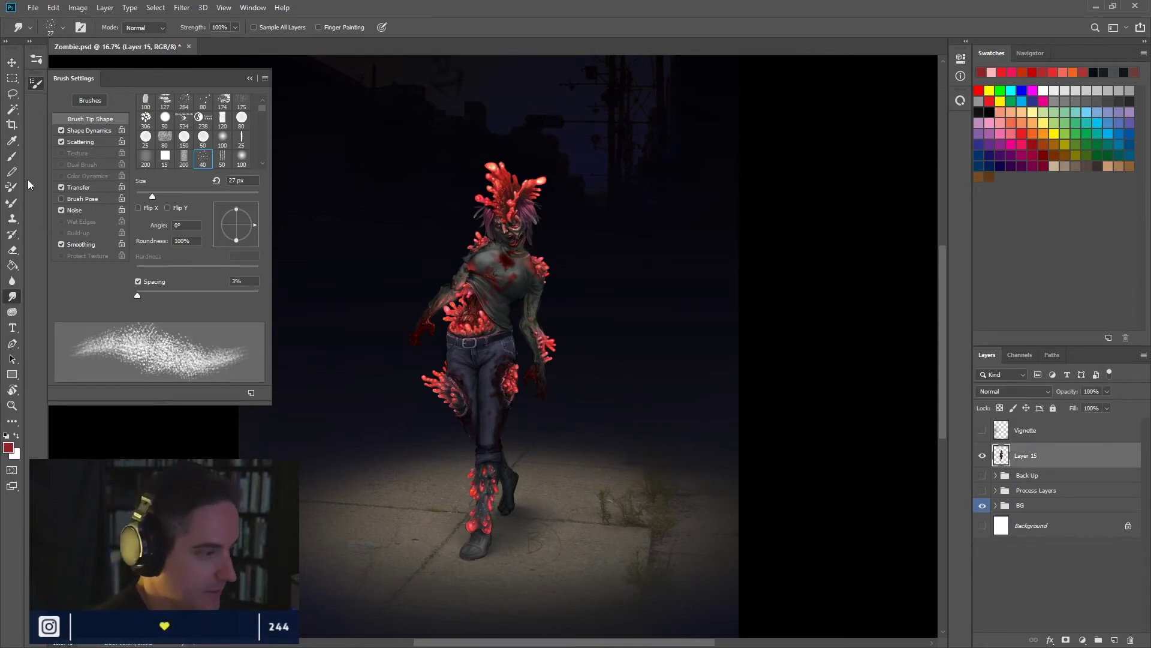
{"action": "left_click", "coordinate": [13, 94]}
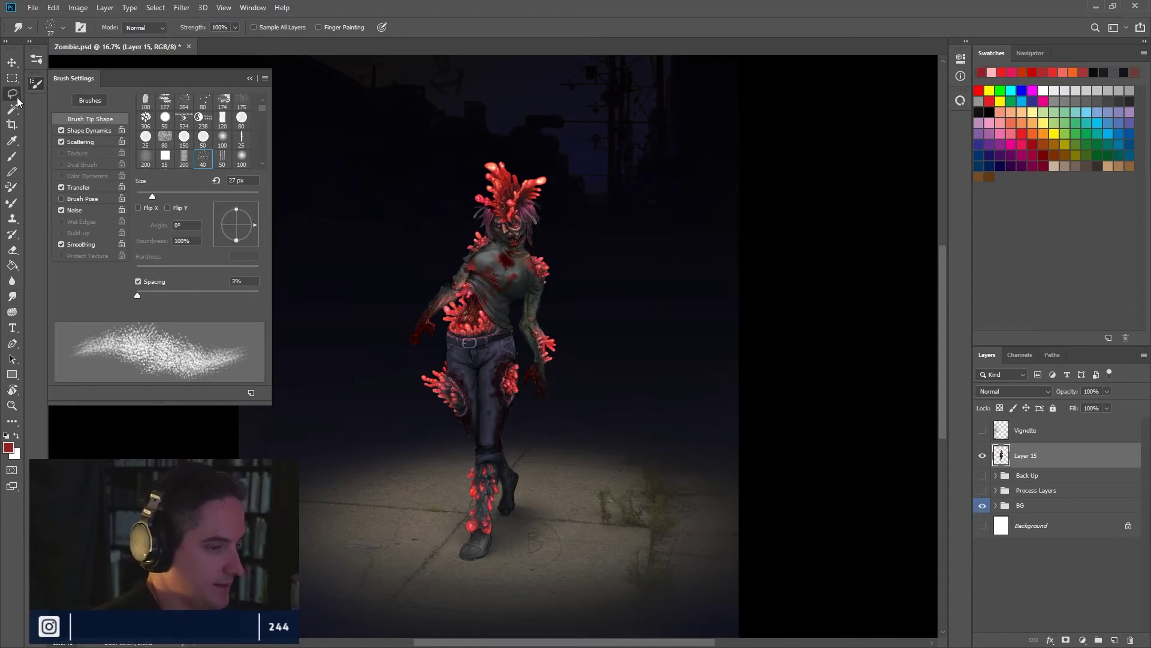
{"action": "mouse_move", "coordinate": [577, 252]}
{"action": "left_mouse_down"}
{"action": "mouse_move", "coordinate": [562, 428]}
{"action": "mouse_move", "coordinate": [493, 557]}
{"action": "mouse_move", "coordinate": [451, 555]}
{"action": "mouse_move", "coordinate": [451, 436]}
{"action": "mouse_move", "coordinate": [415, 384]}
{"action": "mouse_move", "coordinate": [413, 290]}
{"action": "mouse_move", "coordinate": [458, 184]}
{"action": "mouse_move", "coordinate": [514, 127]}
{"action": "mouse_move", "coordinate": [567, 183]}
{"action": "mouse_move", "coordinate": [567, 291]}
{"action": "left_mouse_up"}
{"action": "key", "text": "ctrl+shift+i"}
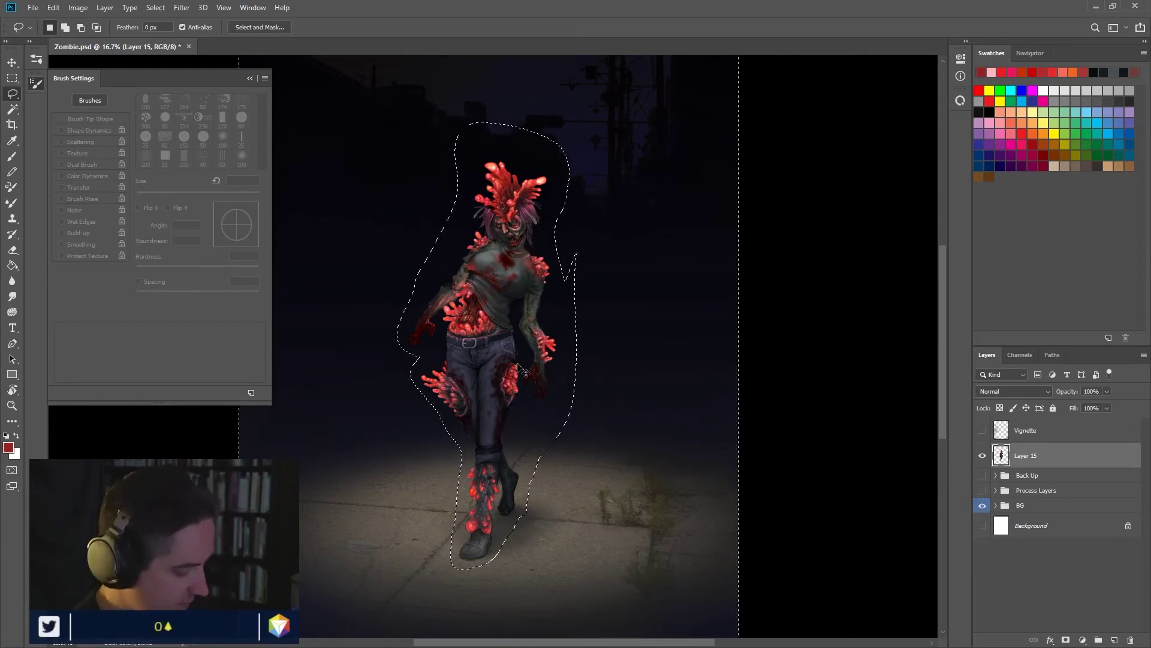
{"action": "key", "text": "ctrl+d"}
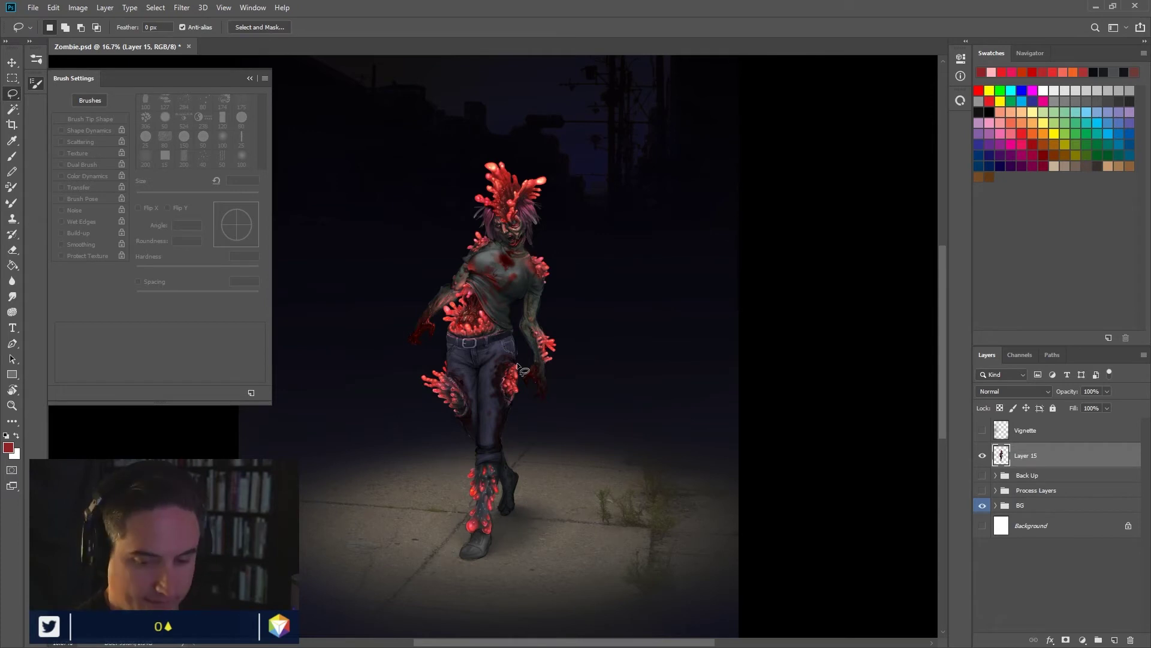
Step: Compare the scene with Layer 15 hidden and shown to check the merged figure against the background
{"action": "left_click", "coordinate": [982, 455]}
{"action": "left_click", "coordinate": [983, 455]}
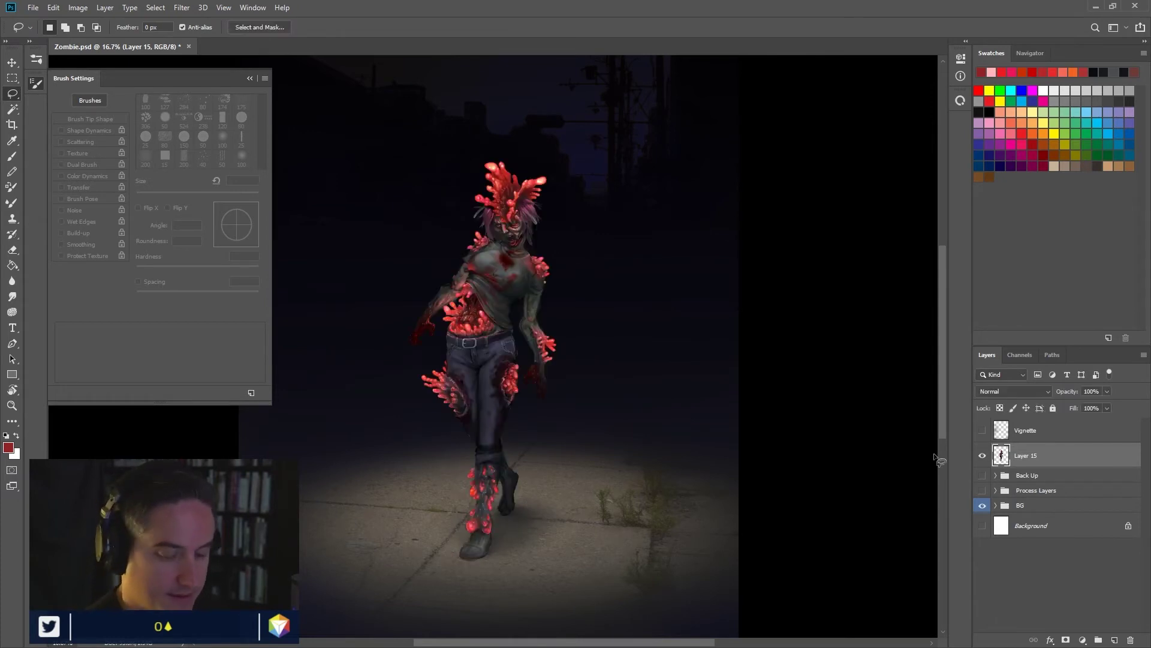
{"action": "left_click", "coordinate": [982, 455]}
{"action": "left_click", "coordinate": [983, 455]}
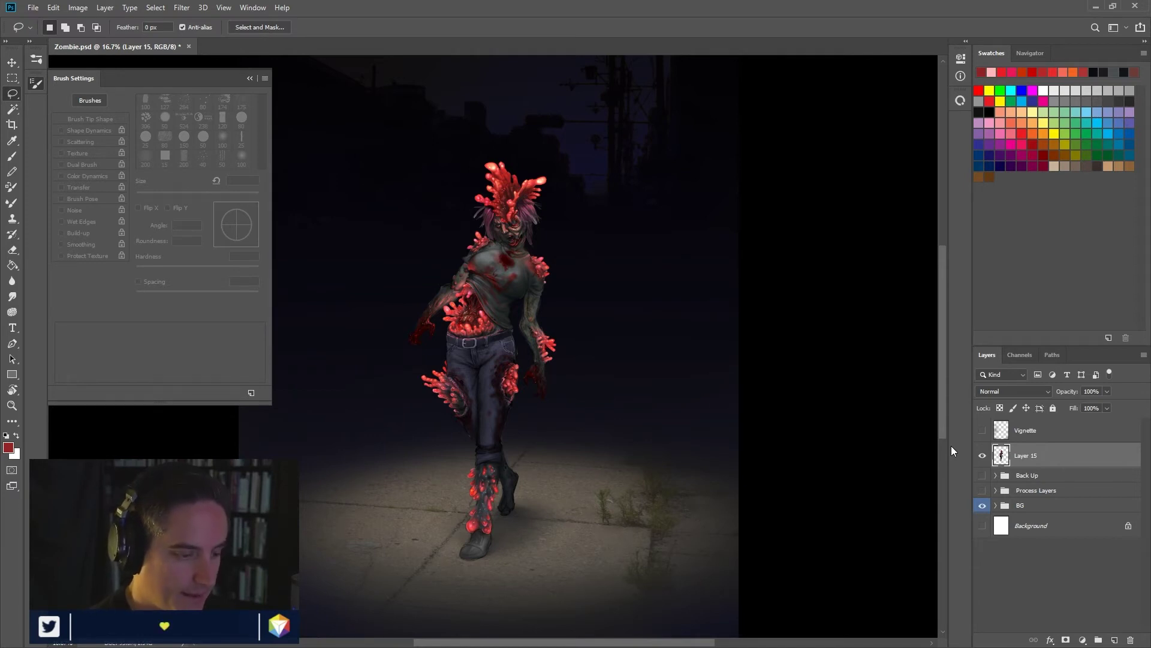
Step: Use a reduced Eraser tip along the edges of the lower trouser legs on Layer 15 and undo the last stroke
{"action": "key", "text": "ctrl+plus"}
{"action": "key", "text": "ctrl+plus"}
{"action": "key", "text": "ctrl+plus"}
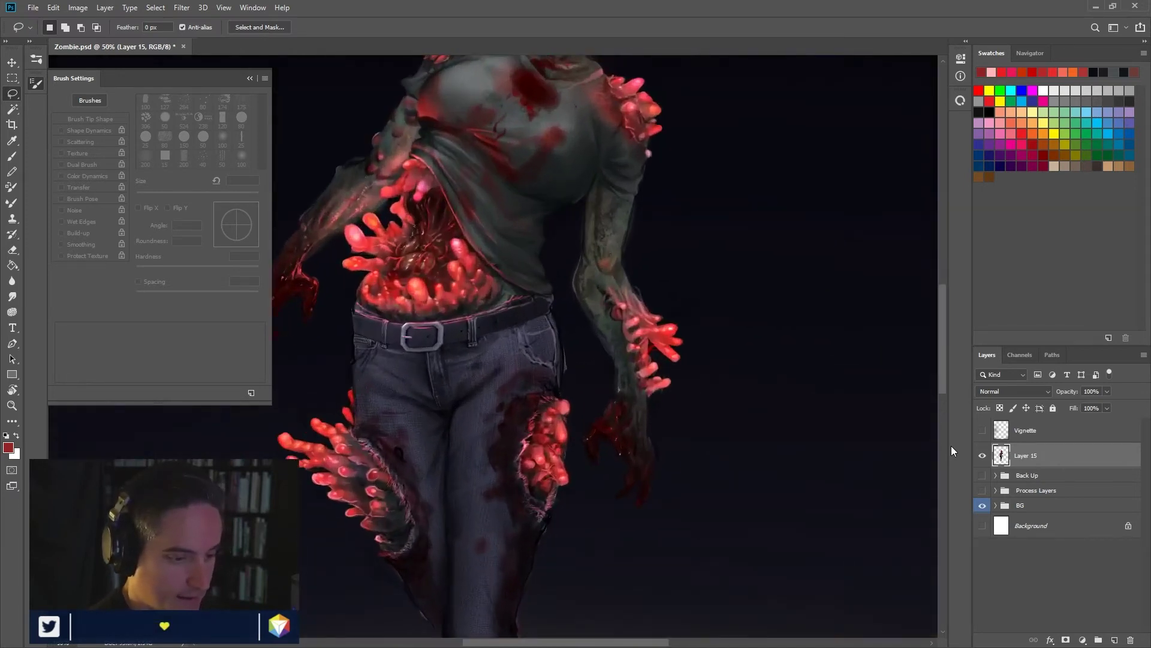
{"action": "left_click_drag", "start_coordinate": [598, 343], "coordinate": [628, 470]}
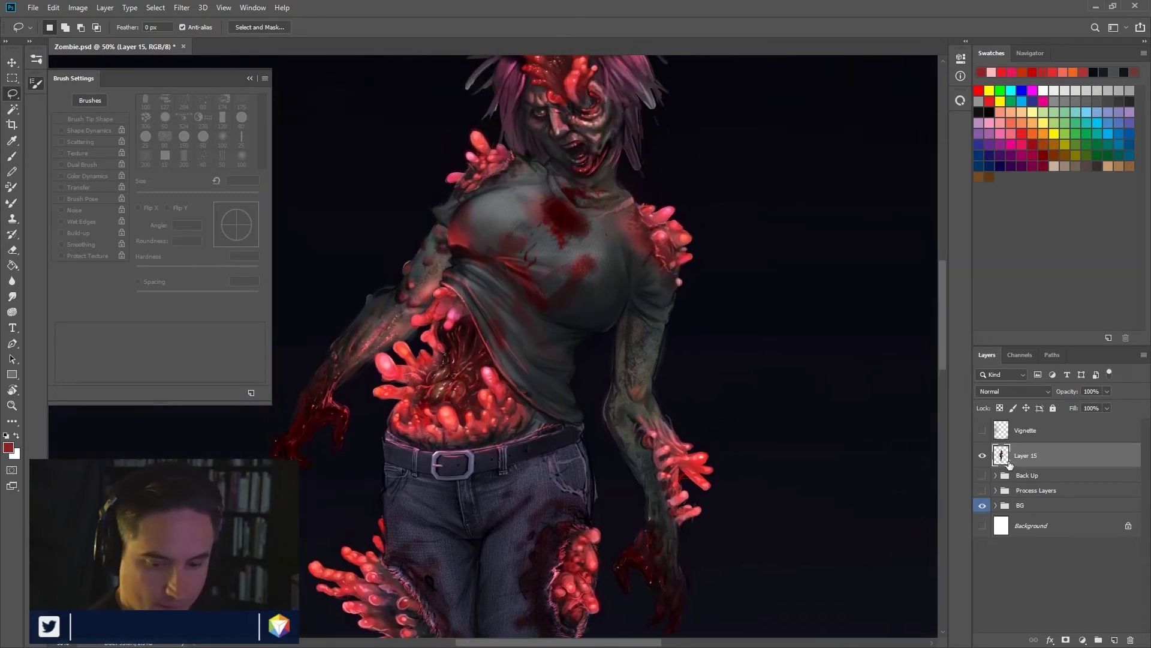
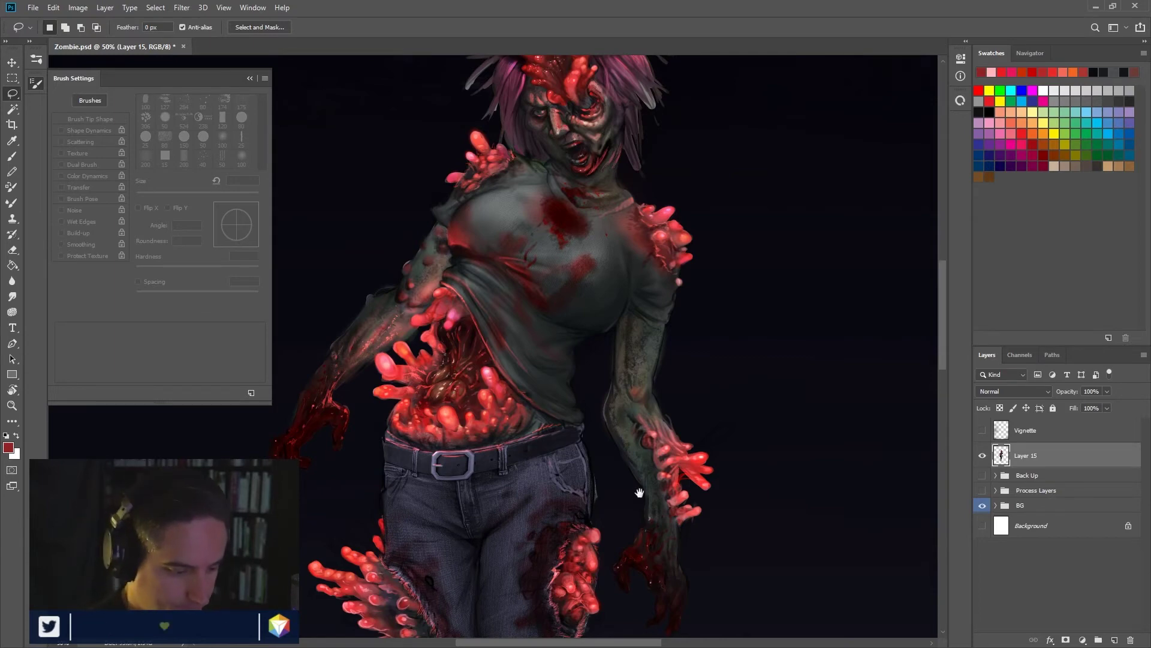
{"action": "mouse_move", "coordinate": [639, 493]}
{"action": "left_mouse_down"}
{"action": "mouse_move", "coordinate": [762, 175]}
{"action": "mouse_move", "coordinate": [728, 233]}
{"action": "mouse_move", "coordinate": [731, 266]}
{"action": "mouse_move", "coordinate": [717, 228]}
{"action": "mouse_move", "coordinate": [711, 235]}
{"action": "left_mouse_up"}
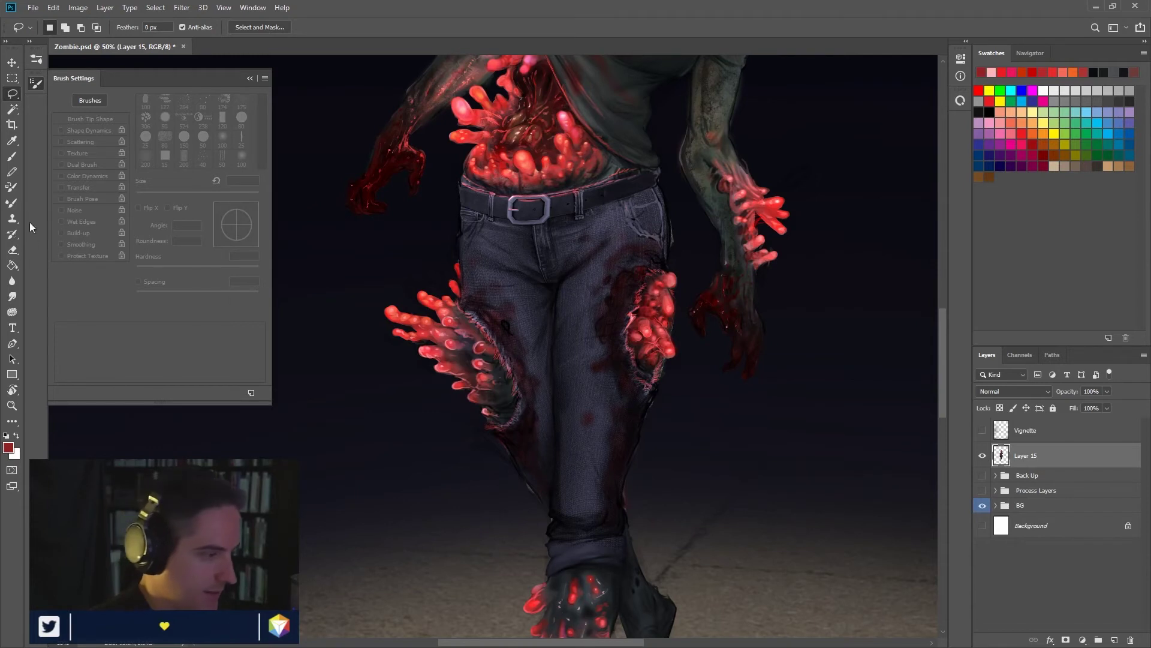
{"action": "key", "text": "b"}
{"action": "left_click", "coordinate": [13, 249]}
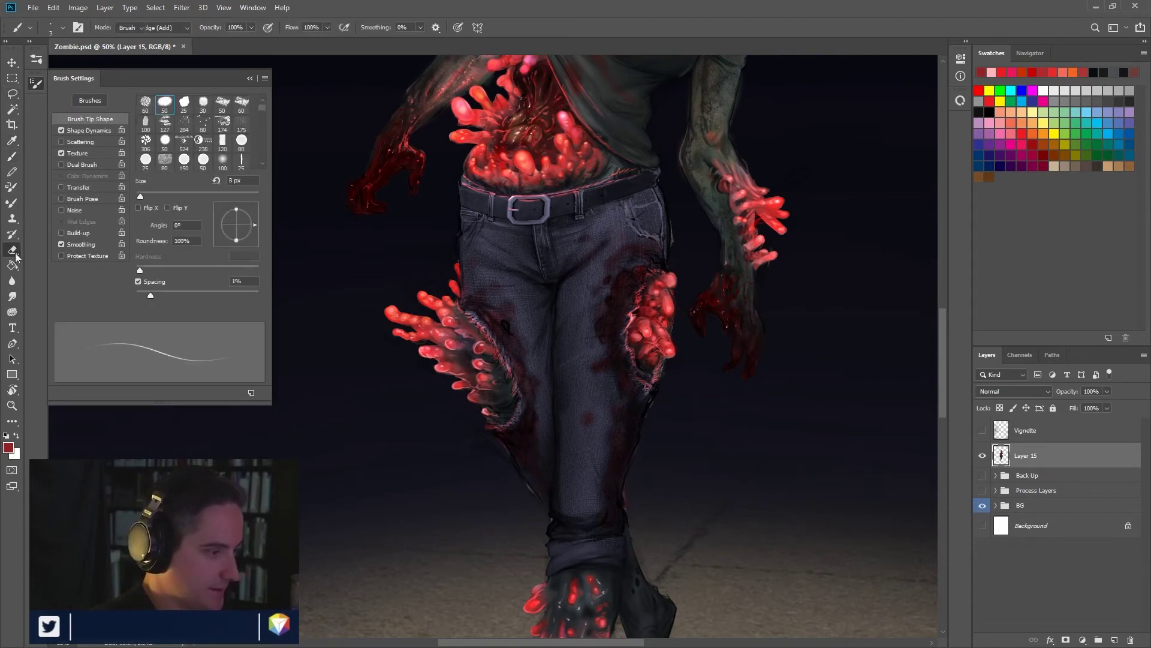
{"action": "left_click_drag", "start_coordinate": [625, 395], "coordinate": [648, 404]}
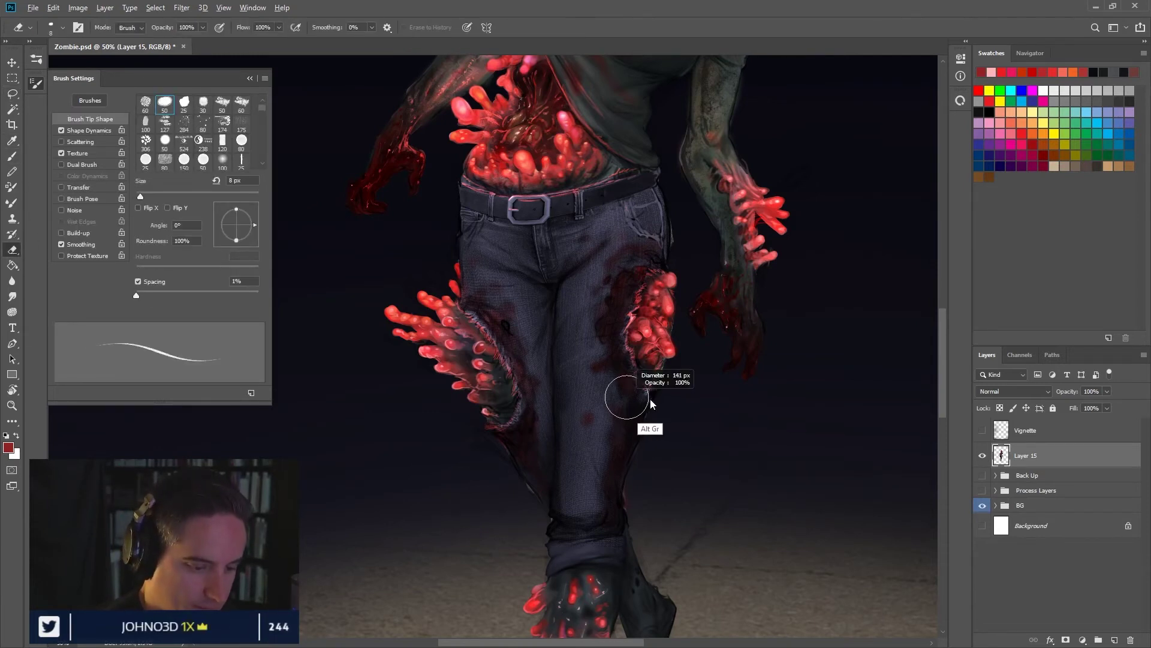
{"action": "key", "text": "bracketleft"}
{"action": "key", "text": "bracketleft"}
{"action": "key", "text": "bracketleft"}
{"action": "key", "text": "bracketleft"}
{"action": "key", "text": "bracketleft"}
{"action": "key", "text": "bracketleft"}
{"action": "key", "text": "bracketleft"}
{"action": "key", "text": "bracketleft"}
{"action": "mouse_move", "coordinate": [634, 442]}
{"action": "left_mouse_down"}
{"action": "mouse_move", "coordinate": [560, 463]}
{"action": "mouse_move", "coordinate": [530, 484]}
{"action": "left_mouse_up"}
{"action": "key", "text": "ctrl+z"}
Step: Reduce the eraser to 15 px and clean the trouser edge beneath the large fungal growth on the bent knee
{"action": "key", "text": "bracketleft"}
{"action": "key", "text": "bracketleft"}
{"action": "key", "text": "bracketleft"}
{"action": "key", "text": "bracketleft"}
{"action": "key", "text": "bracketleft"}
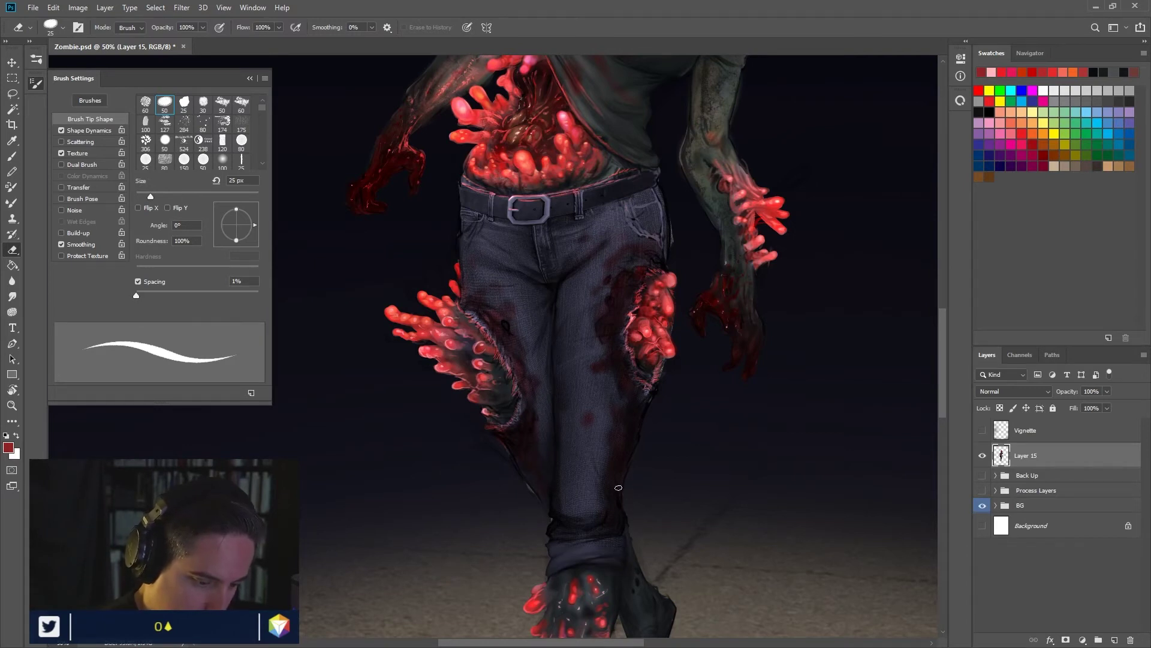
{"action": "key", "text": "bracketleft"}
{"action": "key", "text": "bracketleft"}
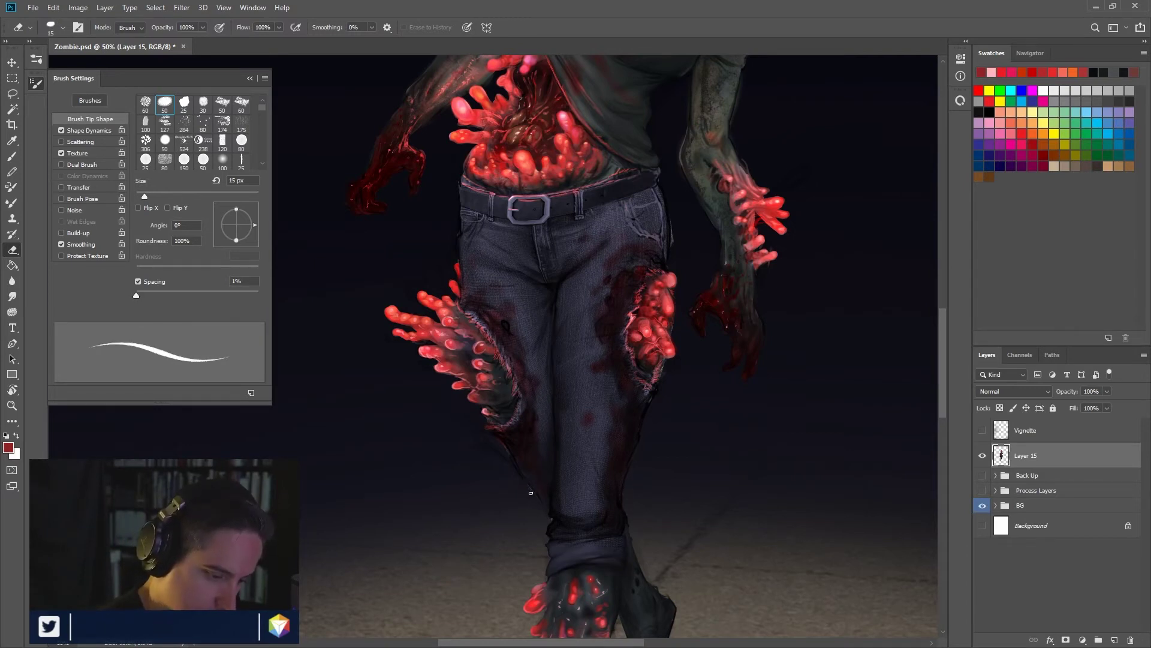
{"action": "left_click_drag", "start_coordinate": [486, 428], "coordinate": [508, 428]}
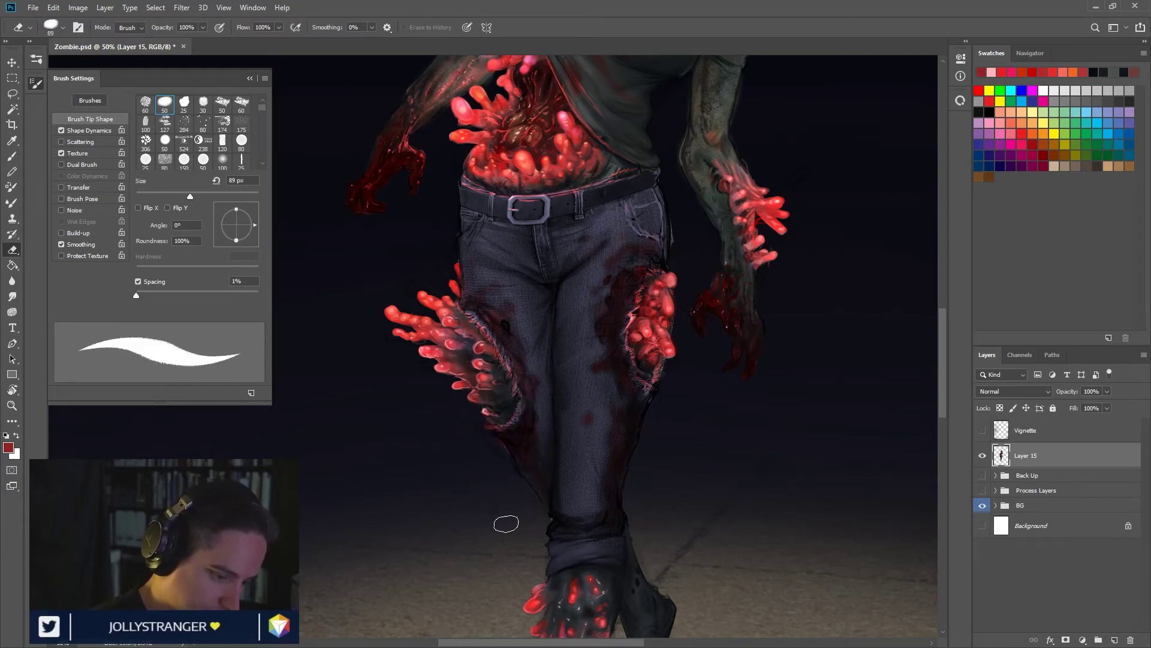
Step: Erase the stray edge along the trouser leg below the branching thigh growths, reducing the eraser to 40 px
{"action": "key", "text": "bracketleft"}
{"action": "key", "text": "bracketleft"}
{"action": "key", "text": "bracketleft"}
{"action": "key", "text": "bracketleft"}
{"action": "key", "text": "bracketleft"}
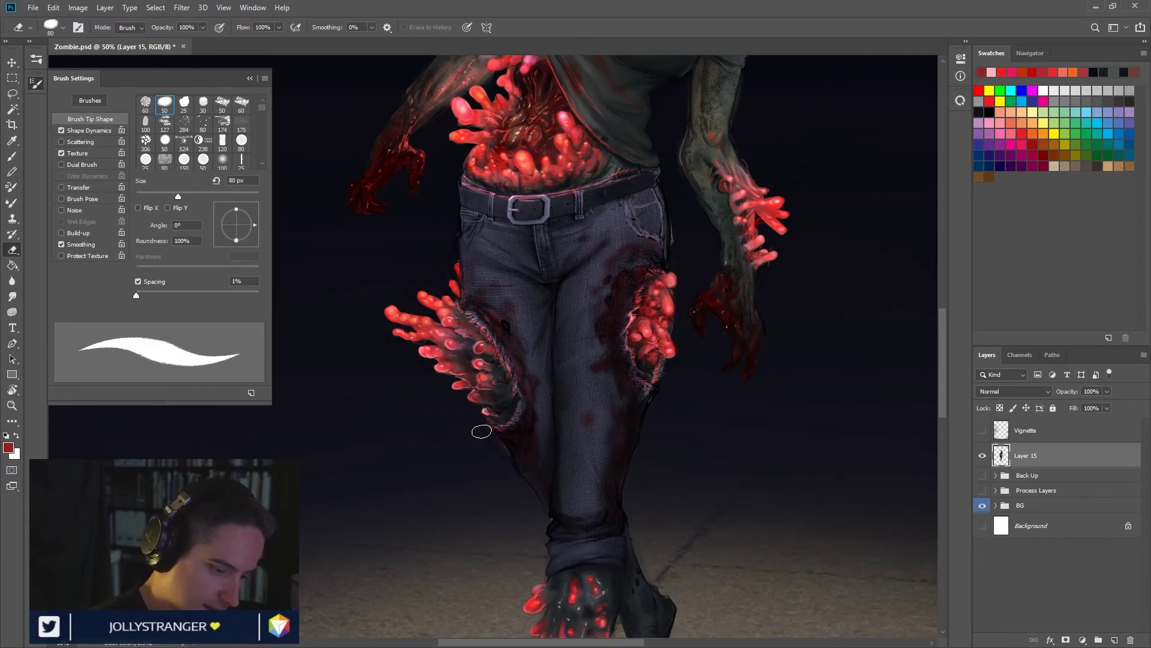
{"action": "key", "text": "bracketleft"}
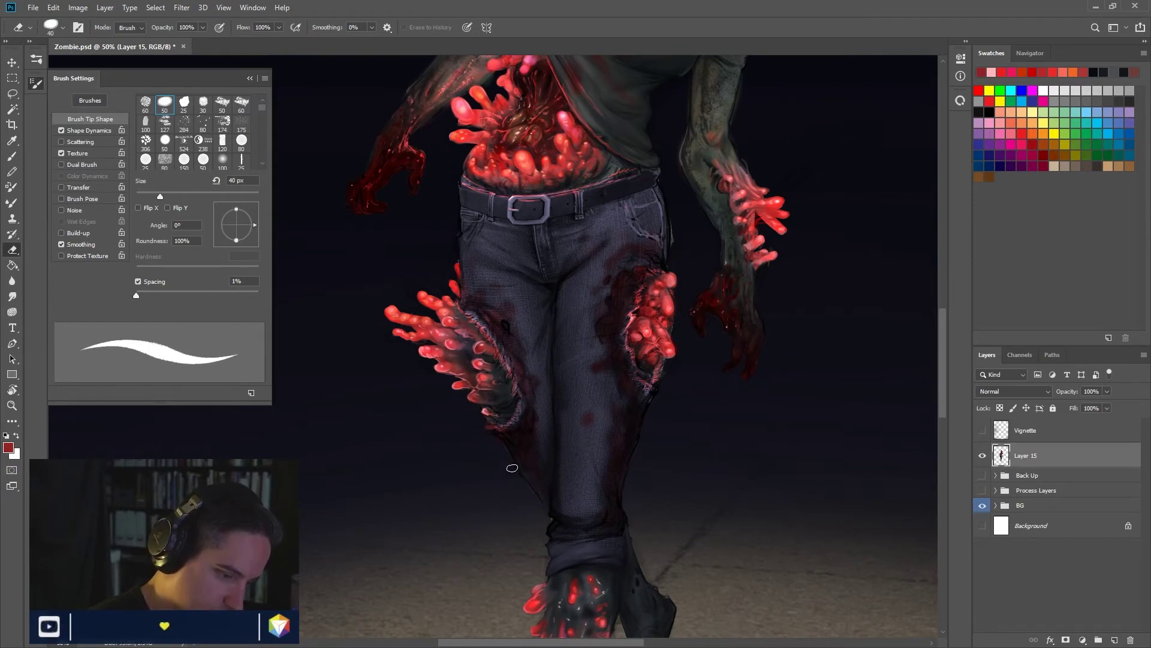
Step: Clean the hip outline just above the branching thigh growths with a 20 px eraser
{"action": "left_click_drag", "start_coordinate": [619, 313], "coordinate": [691, 454]}
{"action": "key", "text": "bracketleft"}
{"action": "key", "text": "bracketleft"}
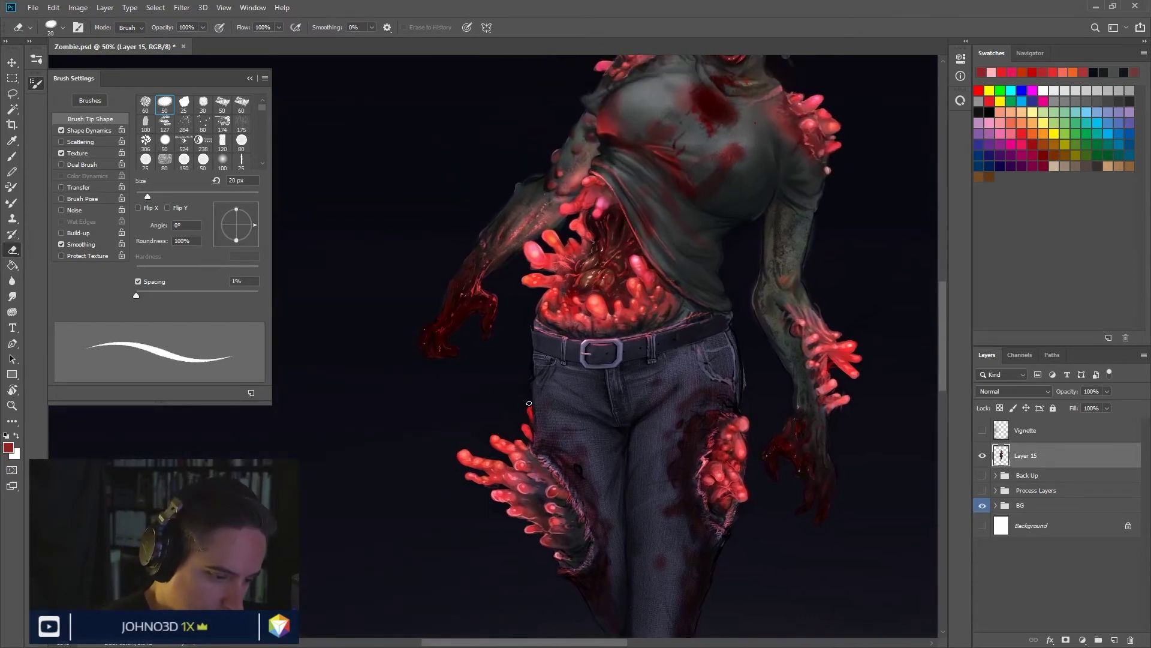
{"action": "left_click_drag", "start_coordinate": [498, 396], "coordinate": [509, 396]}
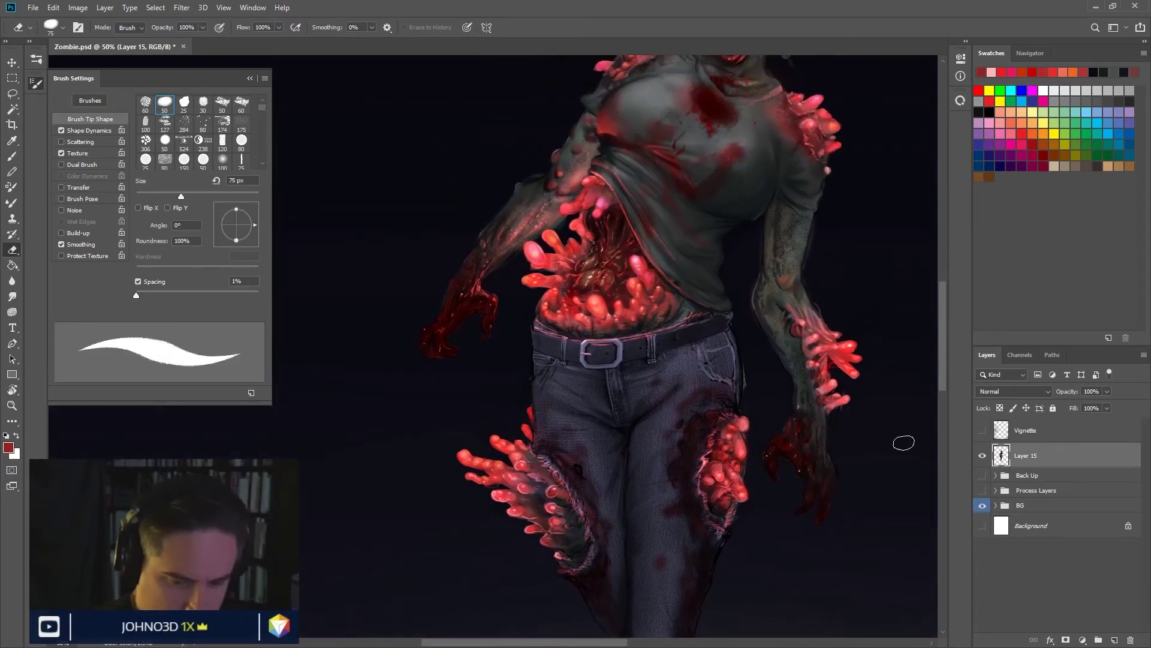
Step: Hide the BG group, show the white Background layer, and erase stray marks around the hanging arm and torso with a 45 px eraser
{"action": "left_click", "coordinate": [982, 505]}
{"action": "left_click", "coordinate": [983, 525]}
{"action": "key", "text": "bracketleft"}
{"action": "left_click_drag", "start_coordinate": [869, 312], "coordinate": [863, 317]}
{"action": "left_click_drag", "start_coordinate": [736, 244], "coordinate": [726, 245]}
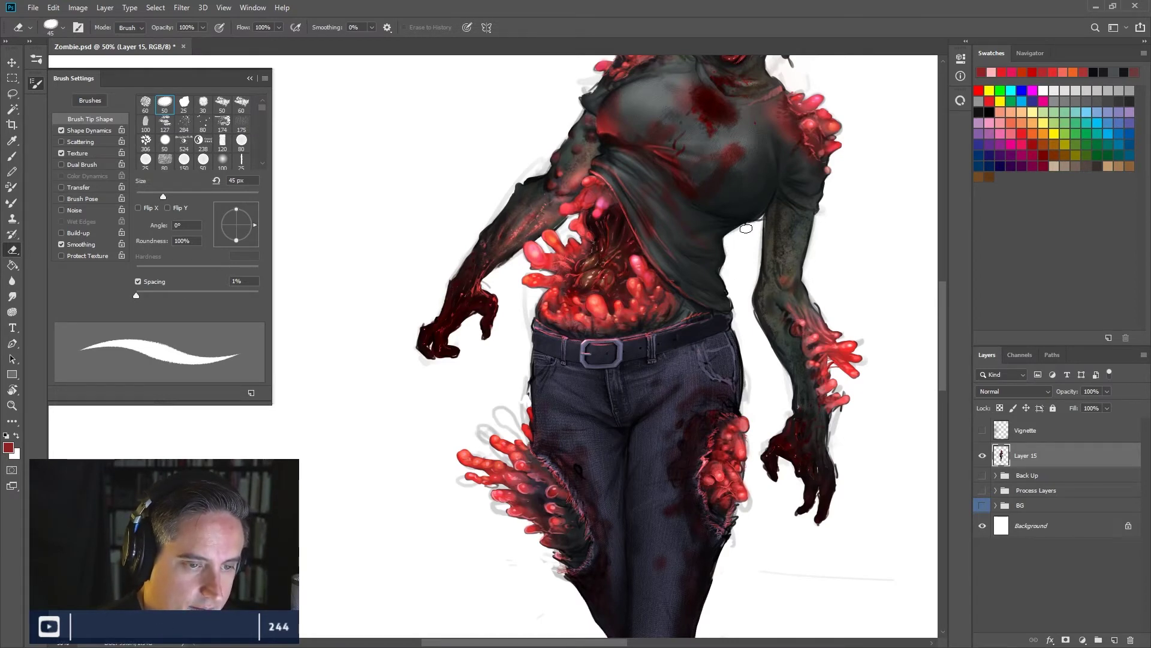
Step: Erase leftover marks along the bent arm at 30 px and around its shoulder growths at 20 px
{"action": "key", "text": "bracketleft"}
{"action": "key", "text": "bracketleft"}
{"action": "key", "text": "bracketleft"}
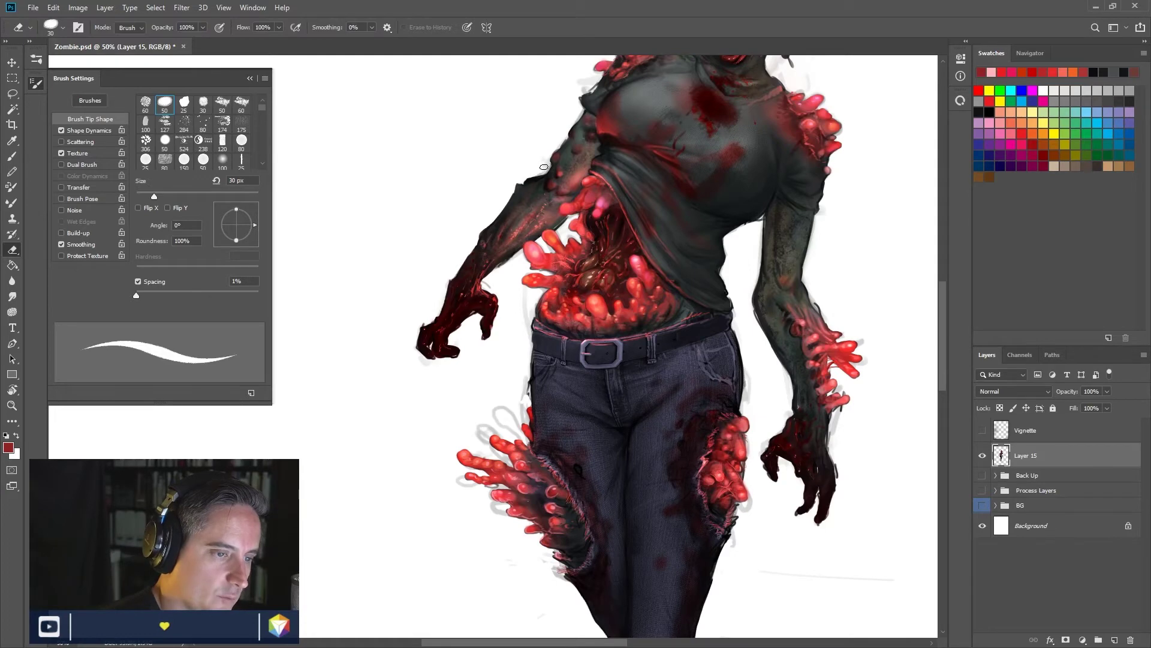
{"action": "left_click_drag", "start_coordinate": [585, 117], "coordinate": [598, 265]}
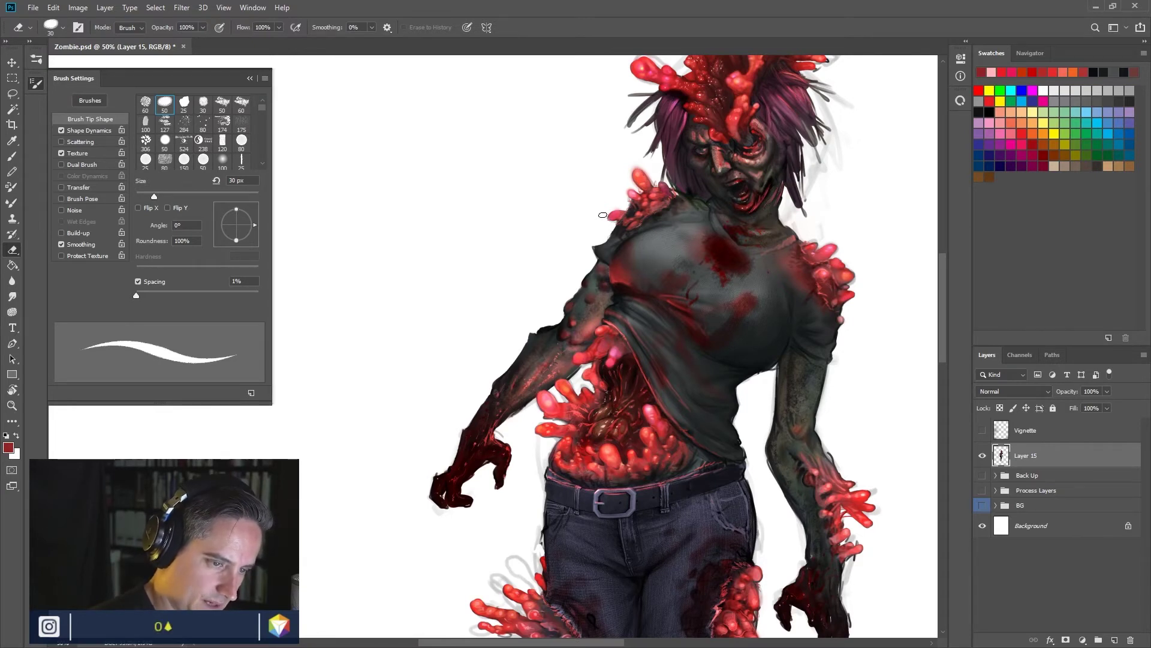
{"action": "key", "text": "bracketleft"}
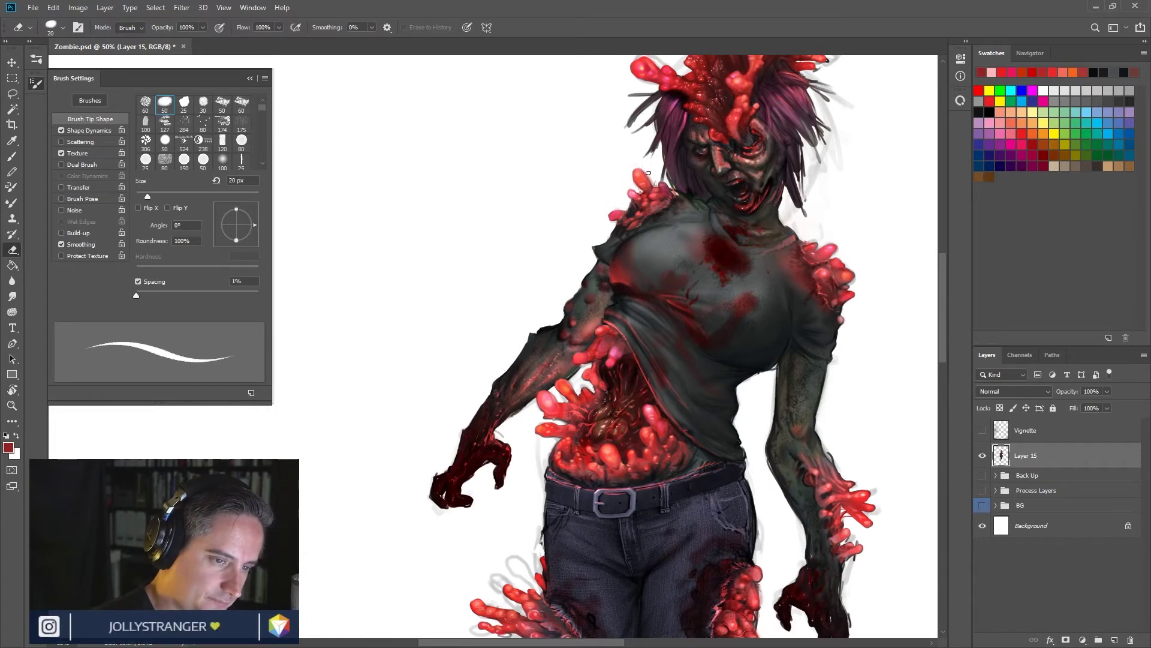
Step: Trim the hair tips and stray line above the bent arm's shoulder growths with a 7 px eraser at 100% zoom
{"action": "key", "text": "bracketleft"}
{"action": "key", "text": "ctrl+plus"}
{"action": "key", "text": "ctrl+plus"}
{"action": "left_click_drag", "start_coordinate": [743, 285], "coordinate": [597, 507]}
{"action": "key", "text": "bracketleft"}
{"action": "key", "text": "bracketleft"}
{"action": "key", "text": "bracketleft"}
{"action": "key", "text": "bracketleft"}
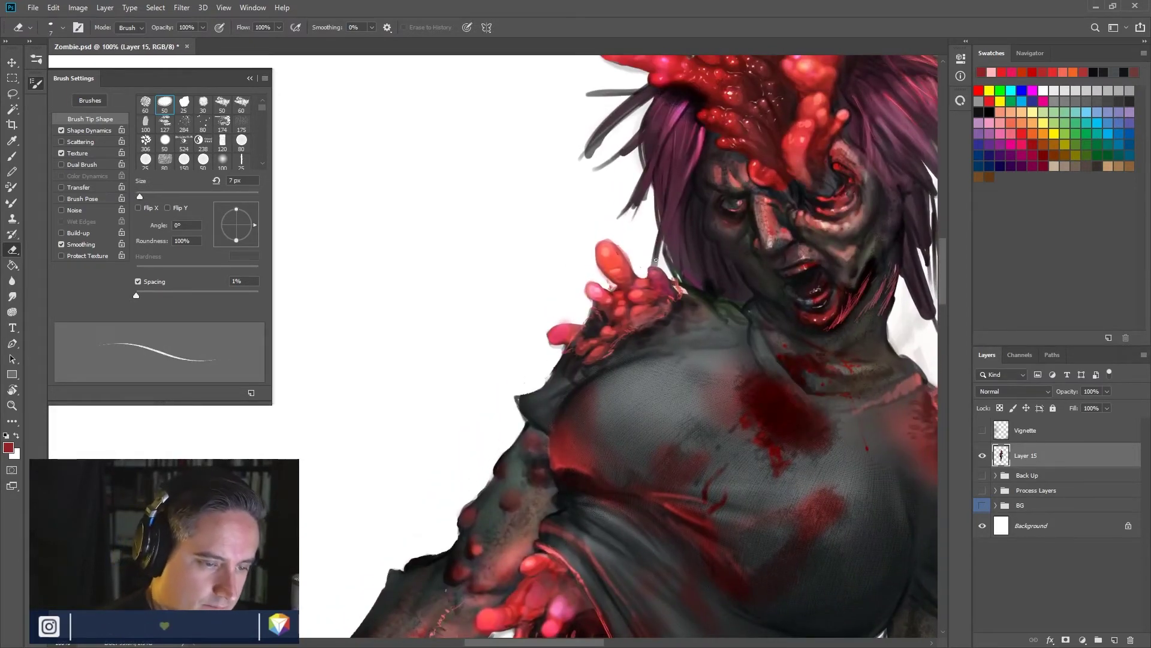
{"action": "left_click_drag", "start_coordinate": [661, 248], "coordinate": [654, 265]}
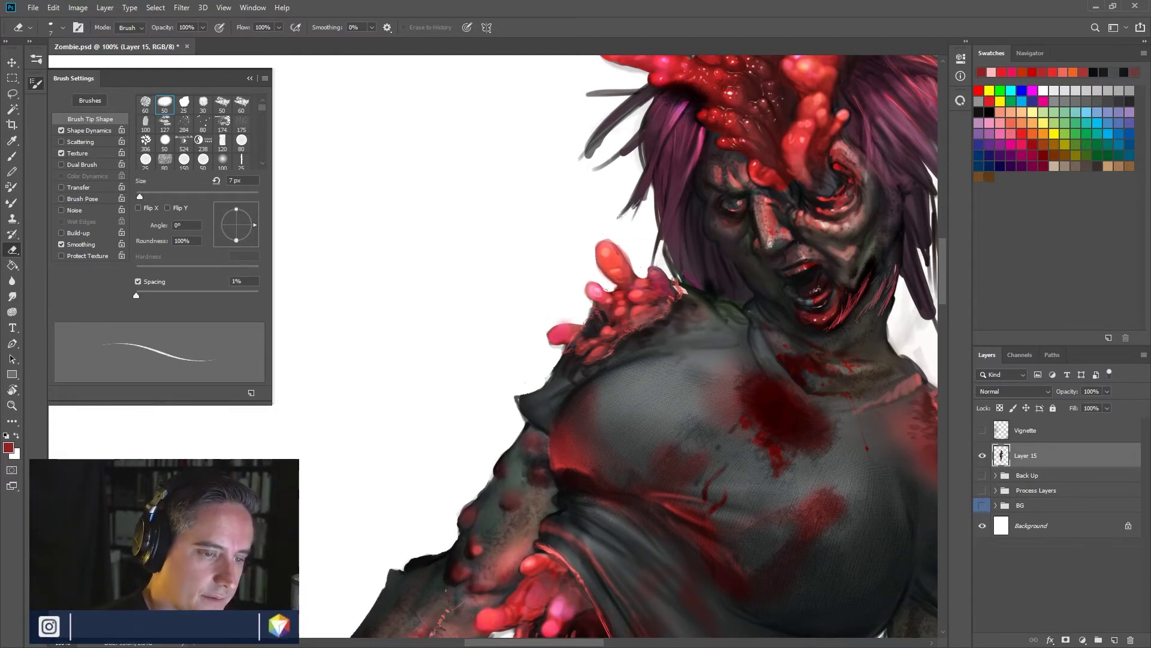
{"action": "left_click_drag", "start_coordinate": [646, 196], "coordinate": [629, 218]}
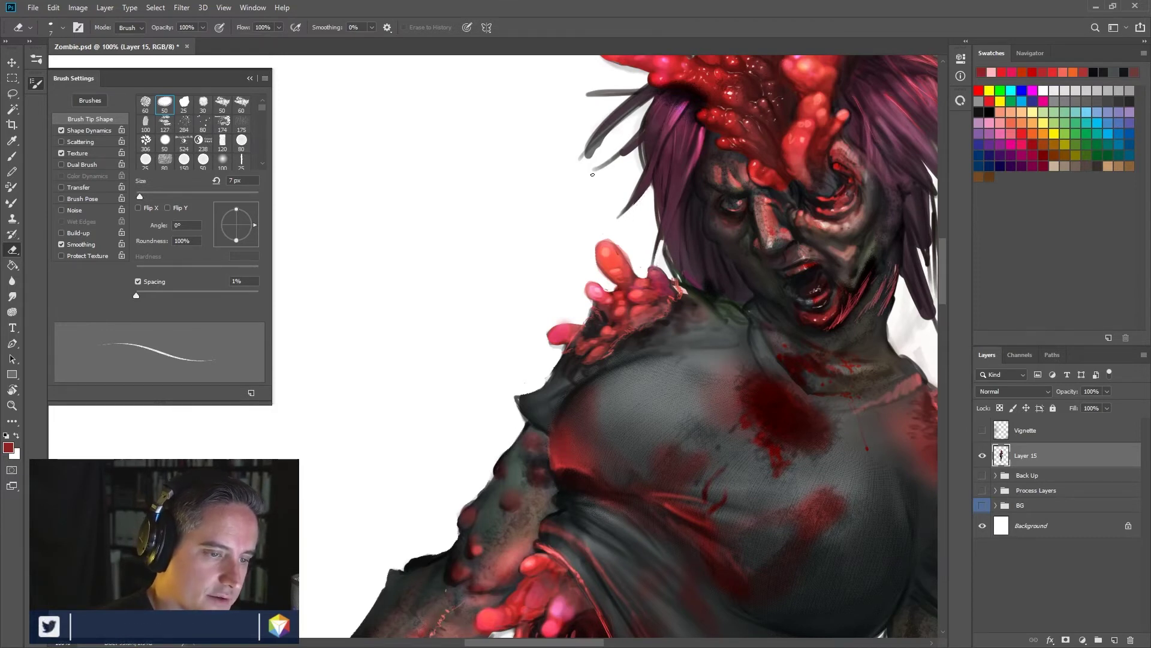
Step: Thin and taper the loose outer hair strands above the bent arm's shoulder with the 7 px eraser
{"action": "left_click_drag", "start_coordinate": [626, 139], "coordinate": [601, 165]}
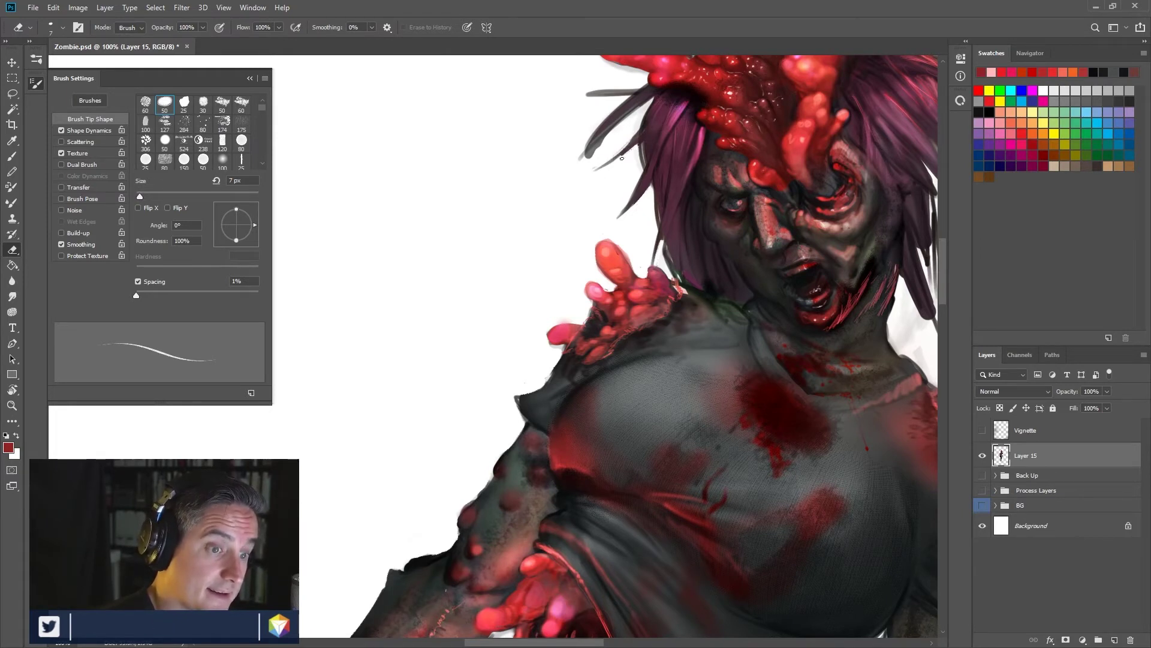
{"action": "left_click_drag", "start_coordinate": [622, 159], "coordinate": [598, 171]}
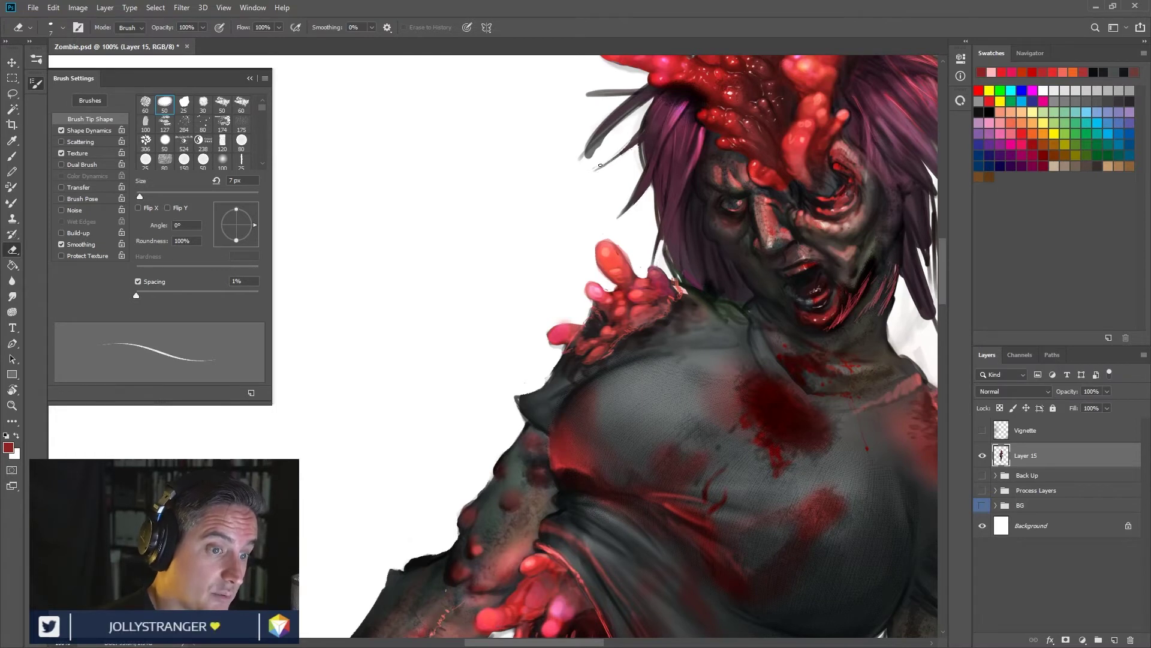
{"action": "left_click_drag", "start_coordinate": [593, 154], "coordinate": [622, 122]}
{"action": "left_click_drag", "start_coordinate": [585, 158], "coordinate": [585, 144]}
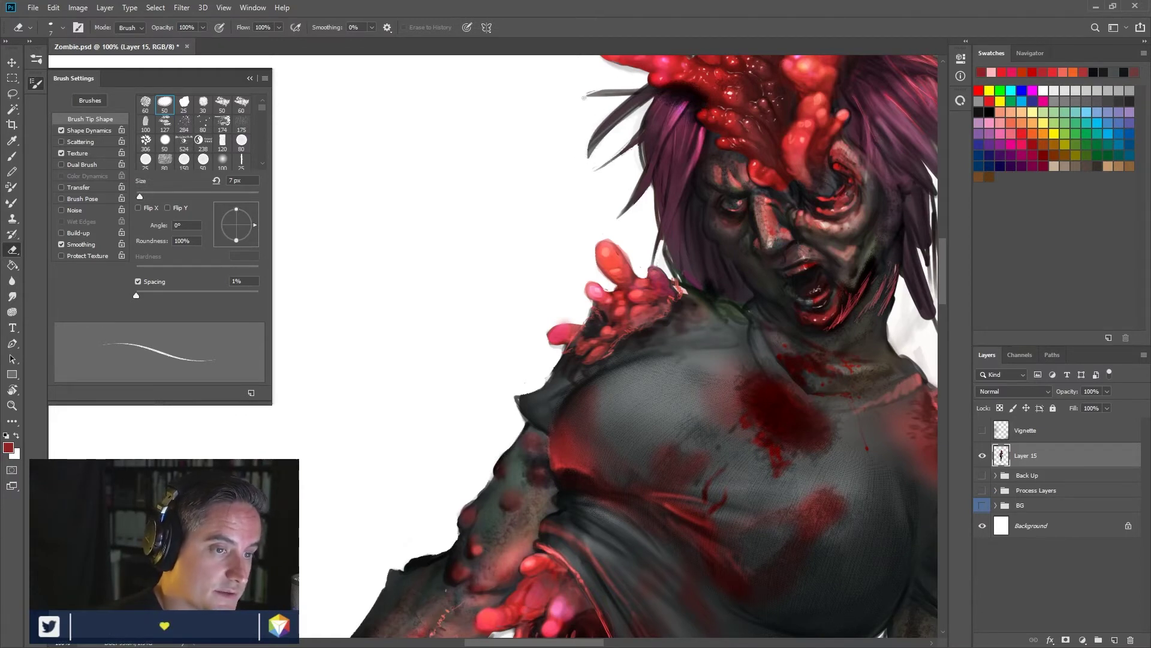
{"action": "left_click_drag", "start_coordinate": [595, 92], "coordinate": [624, 96]}
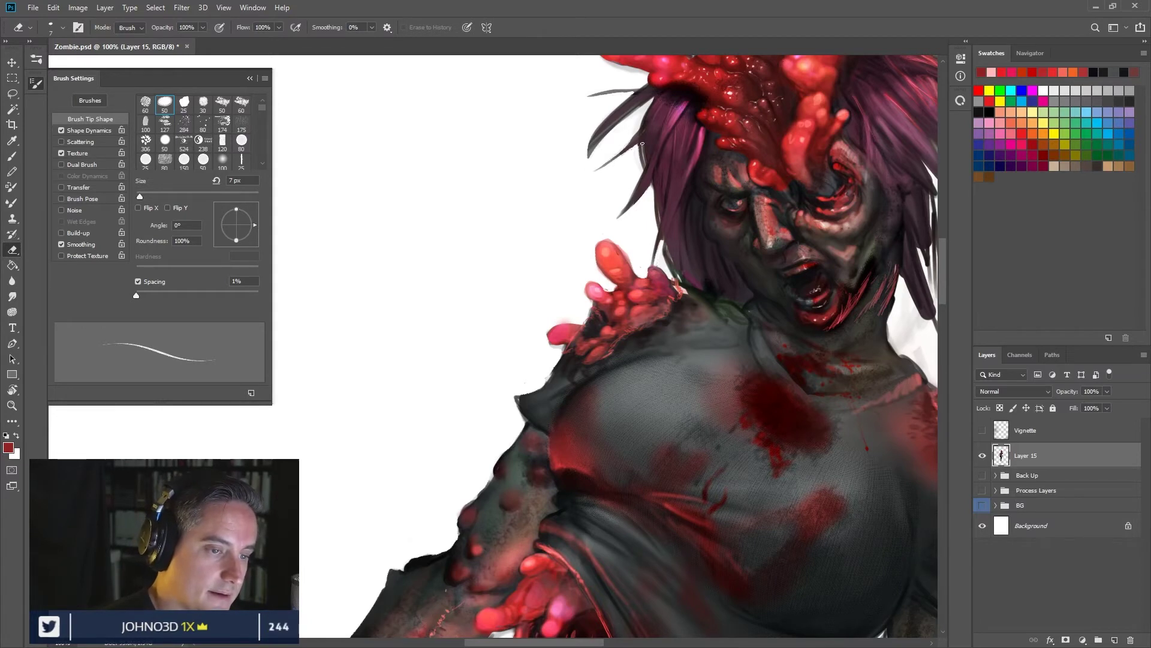
Step: Erase the gray sketch lines around the hair on the torn-eye side of the head, enlarging the eraser from 7 to 10 px
{"action": "left_click_drag", "start_coordinate": [634, 149], "coordinate": [524, 134]}
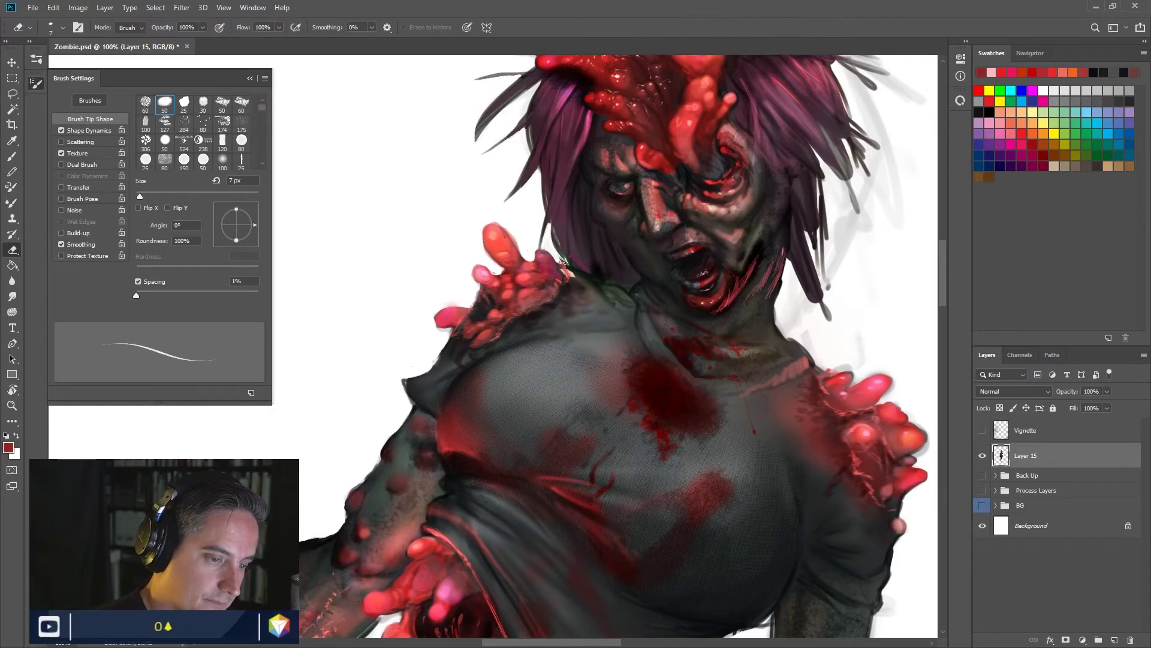
{"action": "left_click_drag", "start_coordinate": [777, 204], "coordinate": [601, 285]}
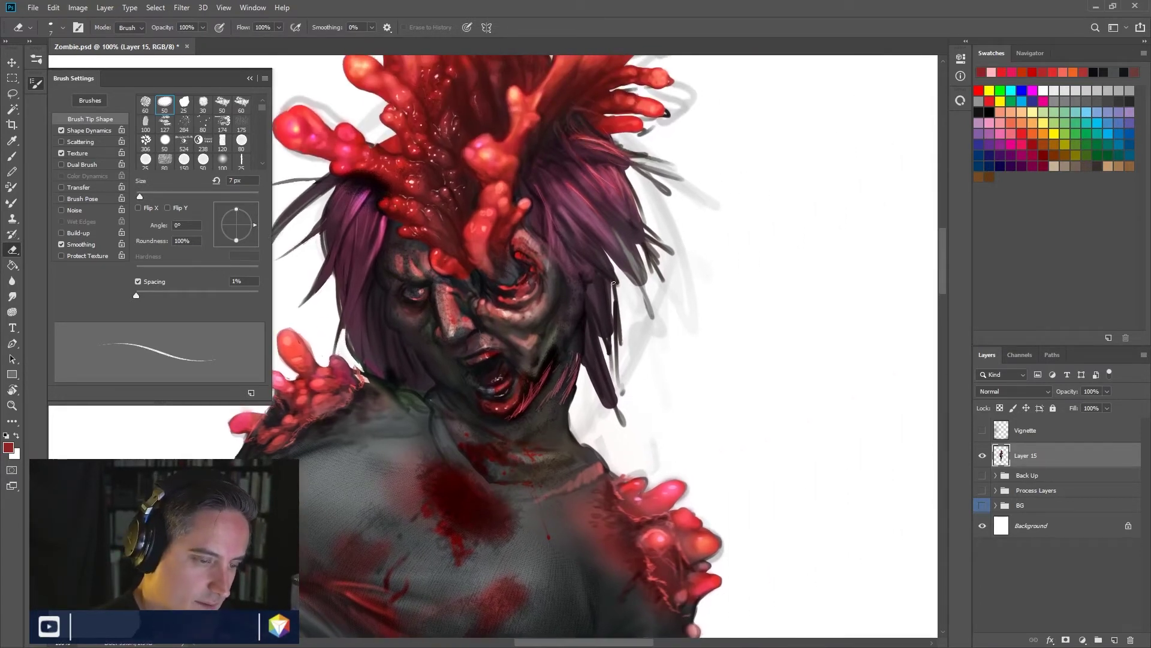
{"action": "mouse_move", "coordinate": [651, 366]}
{"action": "left_mouse_down"}
{"action": "mouse_move", "coordinate": [626, 348]}
{"action": "mouse_move", "coordinate": [632, 289]}
{"action": "mouse_move", "coordinate": [651, 315]}
{"action": "mouse_move", "coordinate": [624, 297]}
{"action": "left_mouse_up"}
{"action": "left_click_drag", "start_coordinate": [647, 236], "coordinate": [658, 241]}
{"action": "key", "text": "bracketleft"}
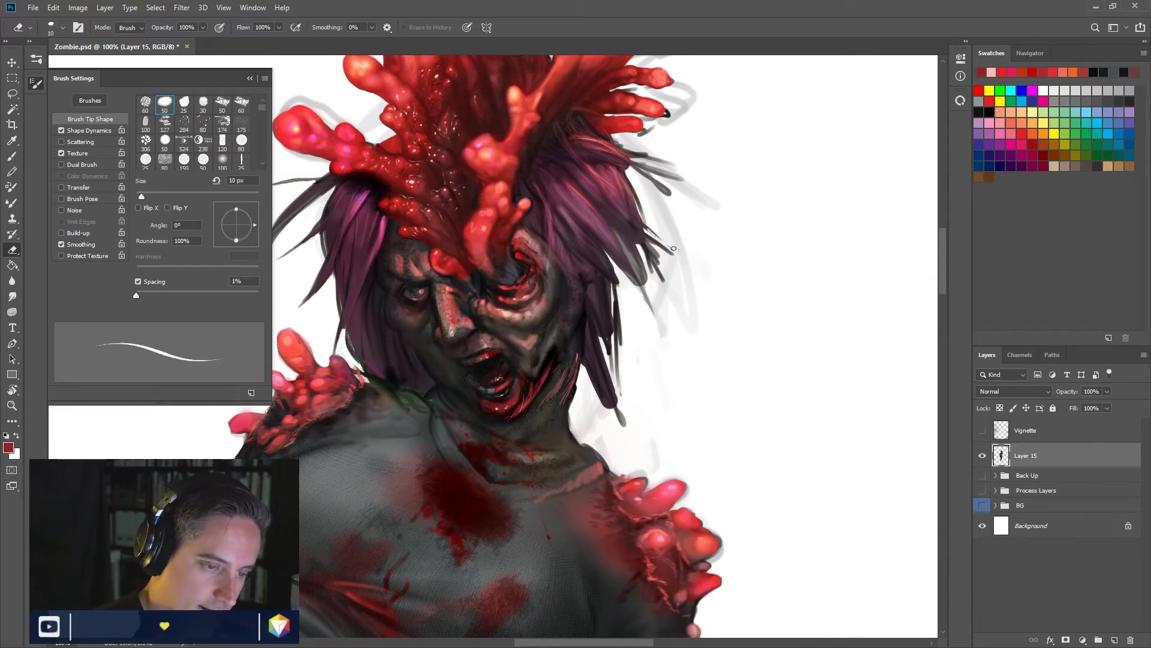
{"action": "mouse_move", "coordinate": [669, 285]}
{"action": "left_mouse_down"}
{"action": "mouse_move", "coordinate": [638, 247]}
{"action": "mouse_move", "coordinate": [646, 272]}
{"action": "mouse_move", "coordinate": [638, 246]}
{"action": "mouse_move", "coordinate": [653, 302]}
{"action": "mouse_move", "coordinate": [631, 270]}
{"action": "mouse_move", "coordinate": [655, 309]}
{"action": "left_mouse_up"}
{"action": "mouse_move", "coordinate": [639, 180]}
{"action": "left_mouse_down"}
{"action": "mouse_move", "coordinate": [686, 214]}
{"action": "mouse_move", "coordinate": [660, 258]}
{"action": "left_mouse_up"}
{"action": "mouse_move", "coordinate": [679, 332]}
{"action": "left_mouse_down"}
{"action": "mouse_move", "coordinate": [653, 275]}
{"action": "mouse_move", "coordinate": [677, 312]}
{"action": "mouse_move", "coordinate": [655, 285]}
{"action": "mouse_move", "coordinate": [657, 332]}
{"action": "left_mouse_up"}
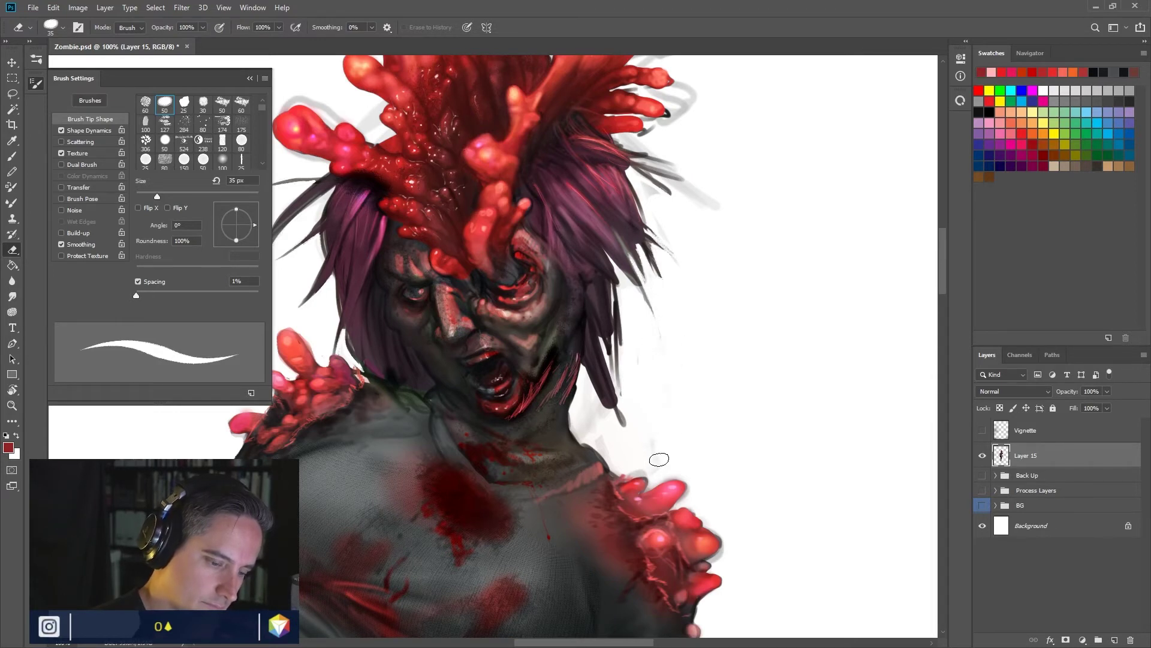
Step: Clear the sketch residue between the neck, shoulder and lowest hair tip, reducing the eraser to 20 px
{"action": "key", "text": "bracketleft"}
{"action": "mouse_move", "coordinate": [598, 444]}
{"action": "left_mouse_down"}
{"action": "mouse_move", "coordinate": [579, 434]}
{"action": "mouse_move", "coordinate": [574, 390]}
{"action": "mouse_move", "coordinate": [587, 428]}
{"action": "left_mouse_up"}
{"action": "key", "text": "bracketleft"}
{"action": "key", "text": "bracketleft"}
{"action": "left_click_drag", "start_coordinate": [584, 388], "coordinate": [628, 439]}
{"action": "key", "text": "bracketleft"}
{"action": "key", "text": "bracketleft"}
{"action": "key", "text": "bracketleft"}
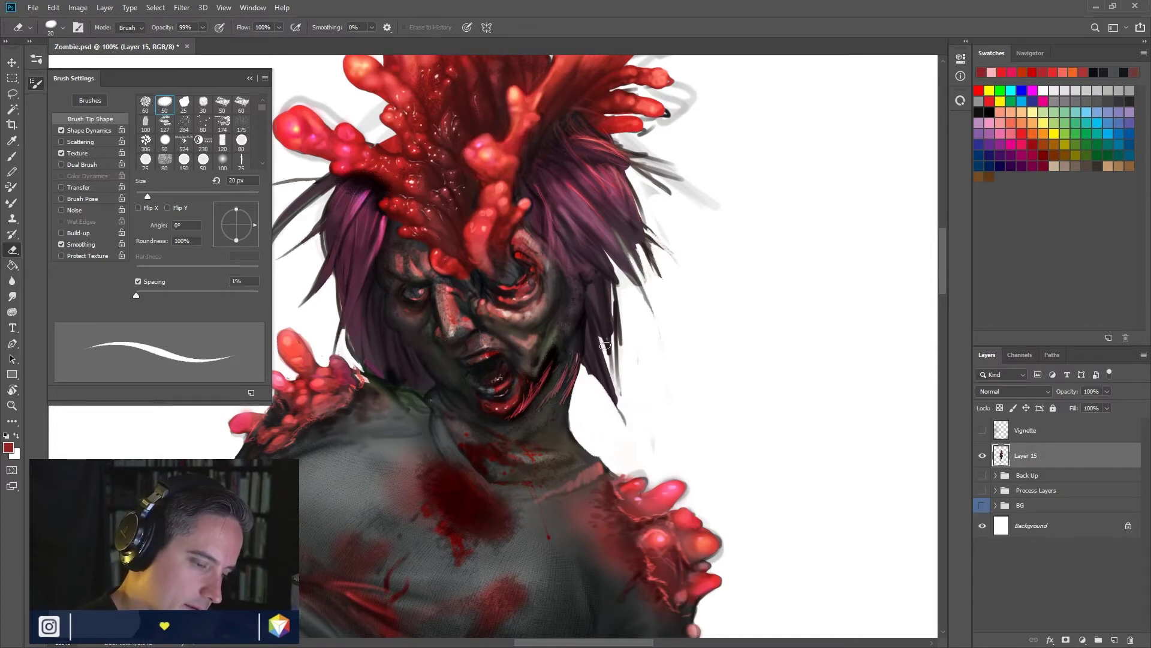
Step: Sharpen the hanging hair tips on the torn-eye side with an 8 px eraser and remove the faint marks beside them
{"action": "key", "text": "bracketleft"}
{"action": "key", "text": "bracketleft"}
{"action": "left_click_drag", "start_coordinate": [603, 354], "coordinate": [621, 384]}
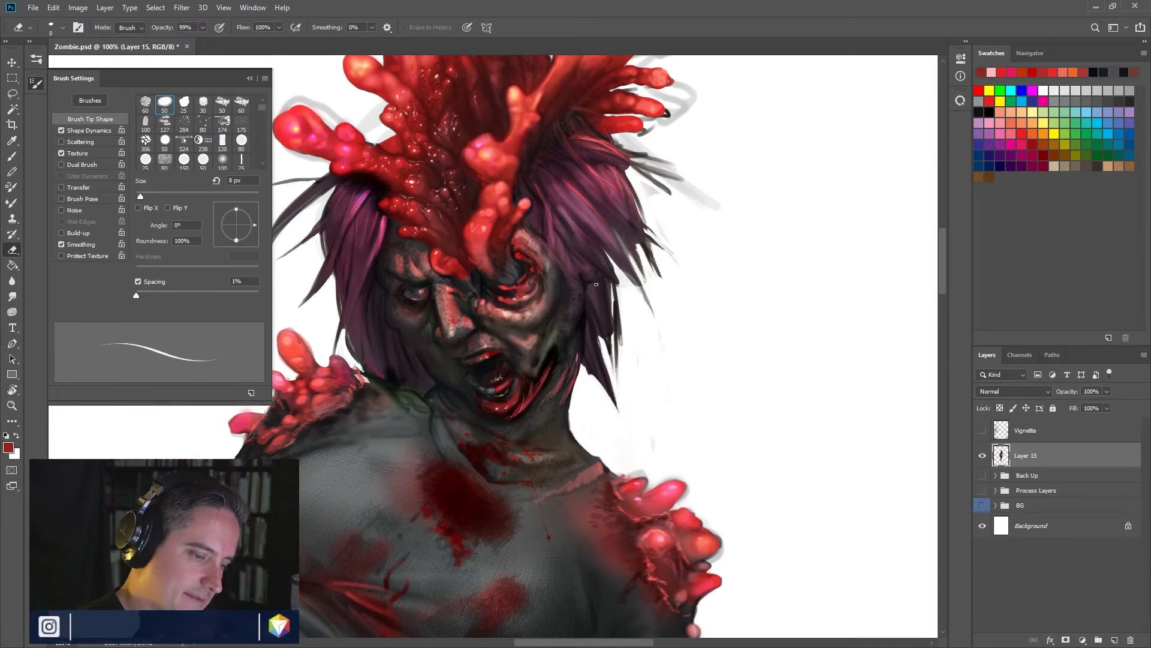
{"action": "left_click_drag", "start_coordinate": [625, 343], "coordinate": [617, 305]}
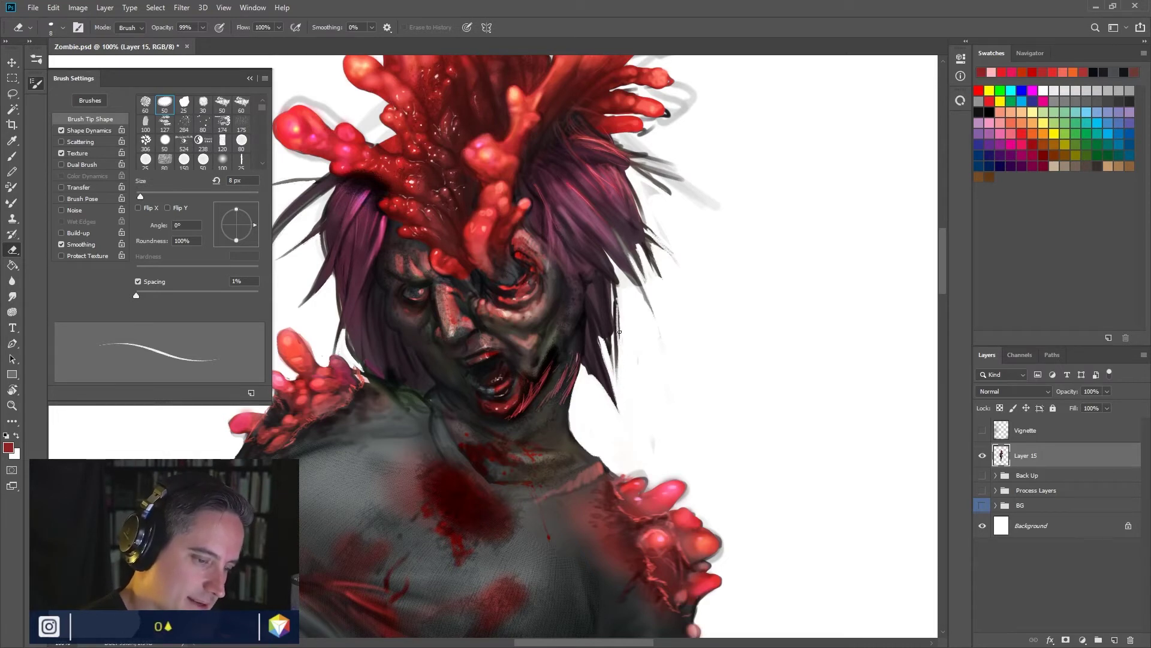
{"action": "left_click_drag", "start_coordinate": [620, 345], "coordinate": [620, 337]}
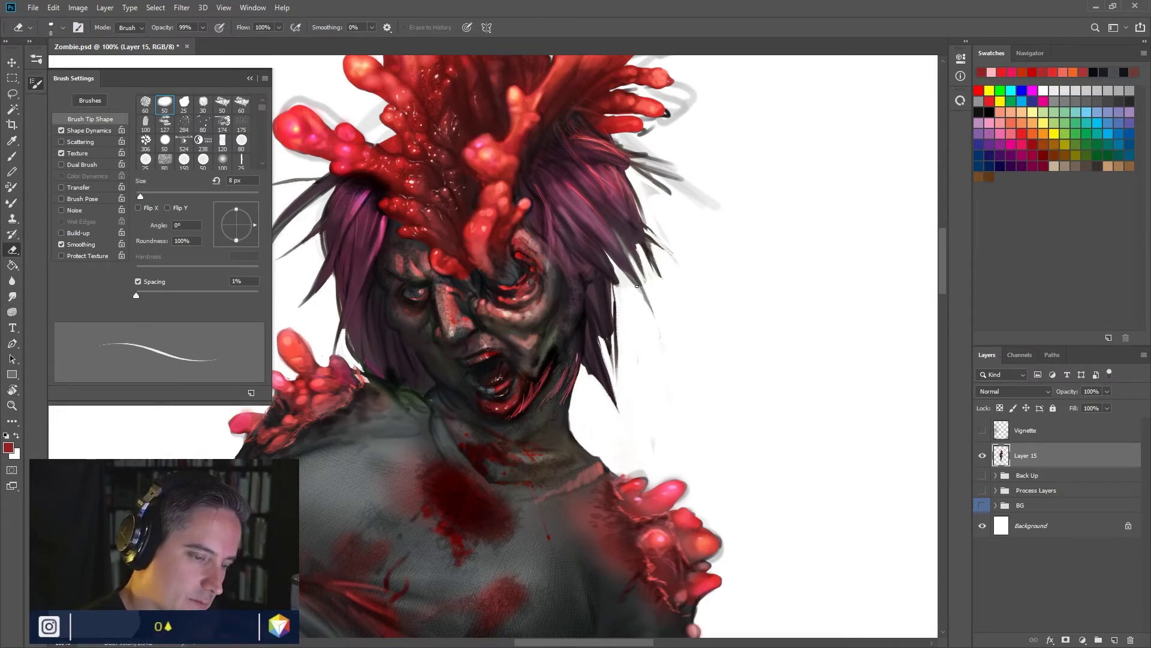
{"action": "left_click_drag", "start_coordinate": [611, 260], "coordinate": [615, 284]}
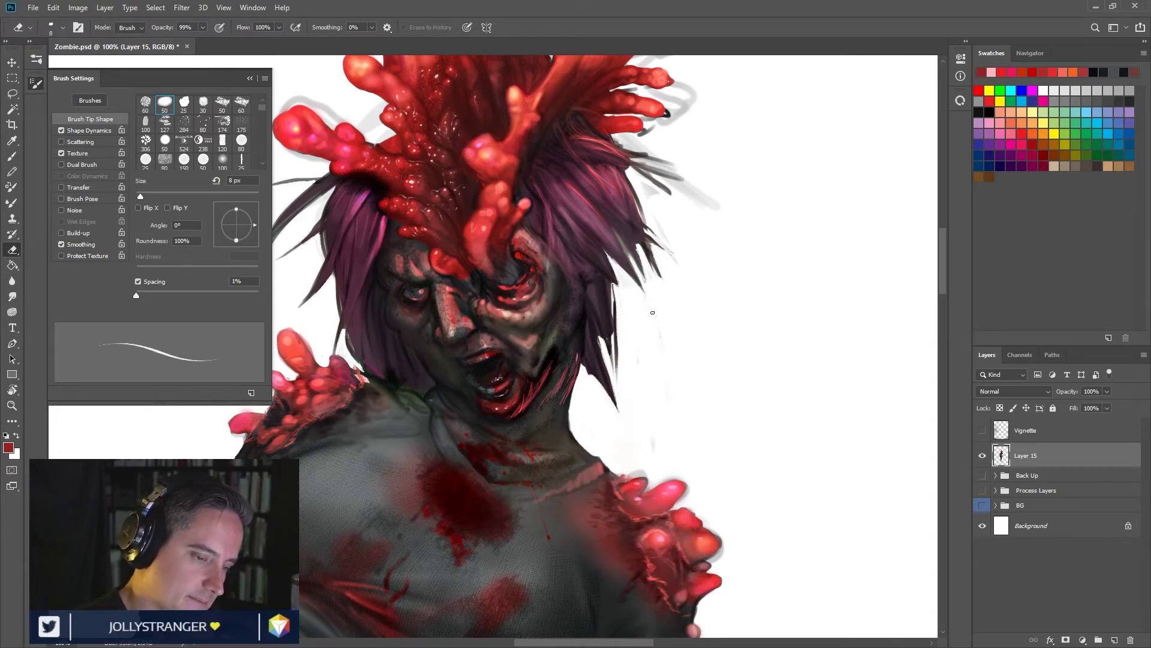
{"action": "left_click_drag", "start_coordinate": [663, 432], "coordinate": [658, 348]}
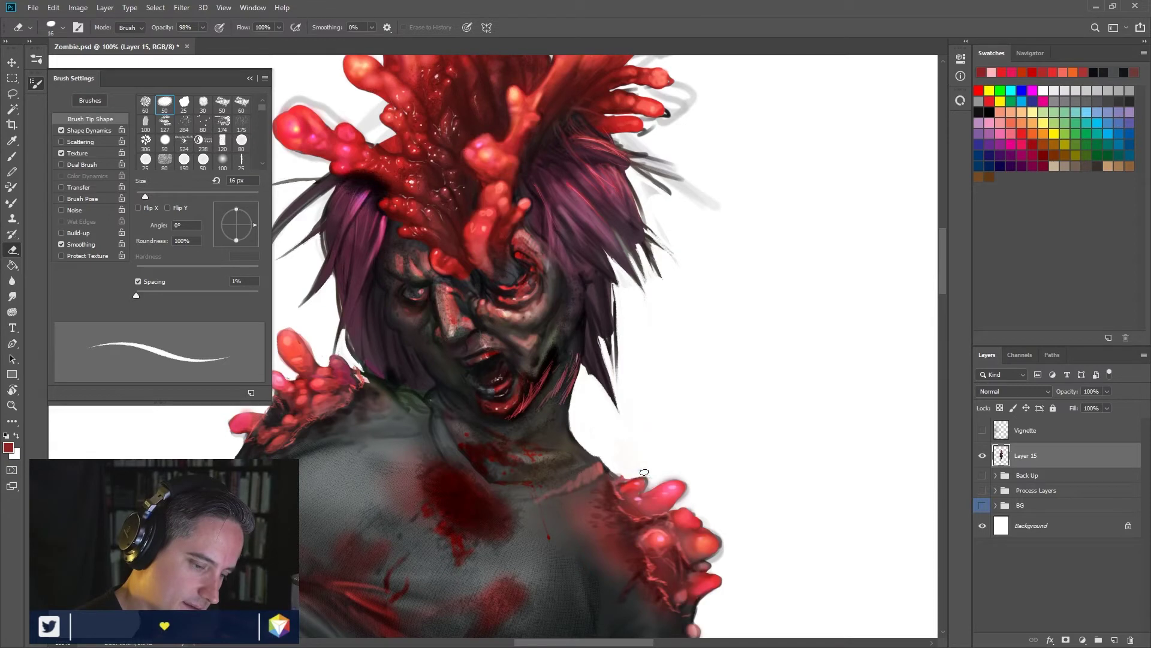
Step: Erase the gray outline around the shoulder growths on the torn-eye side with an 8 px eraser
{"action": "key", "text": "bracketleft"}
{"action": "key", "text": "bracketleft"}
{"action": "key", "text": "bracketleft"}
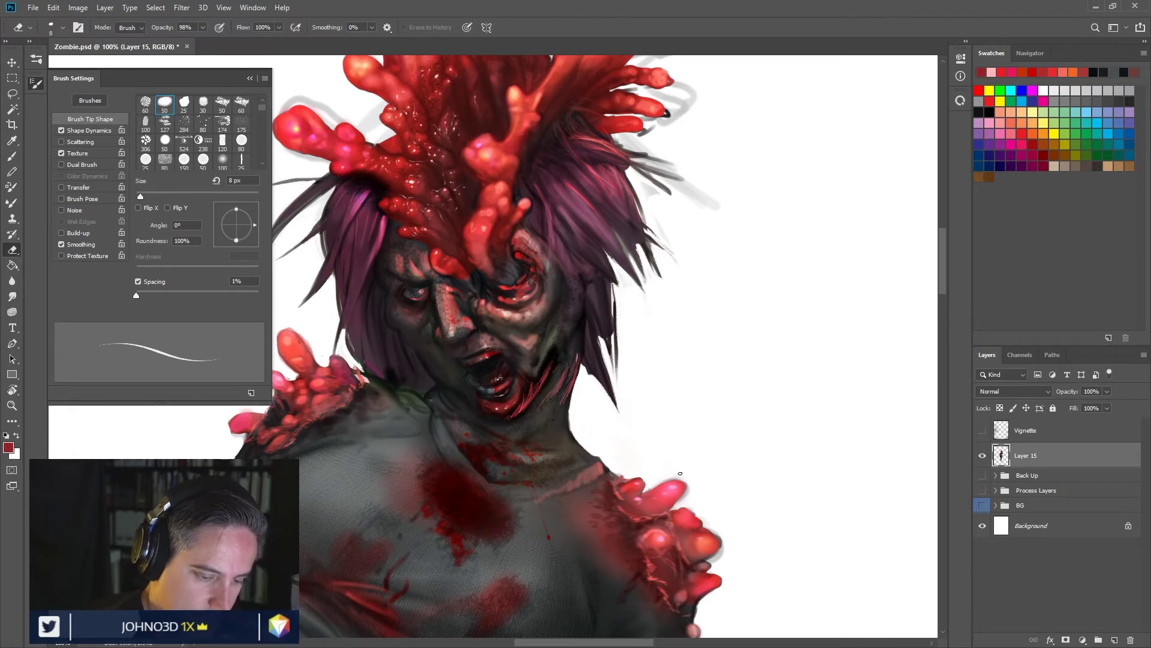
{"action": "left_click_drag", "start_coordinate": [664, 478], "coordinate": [670, 476]}
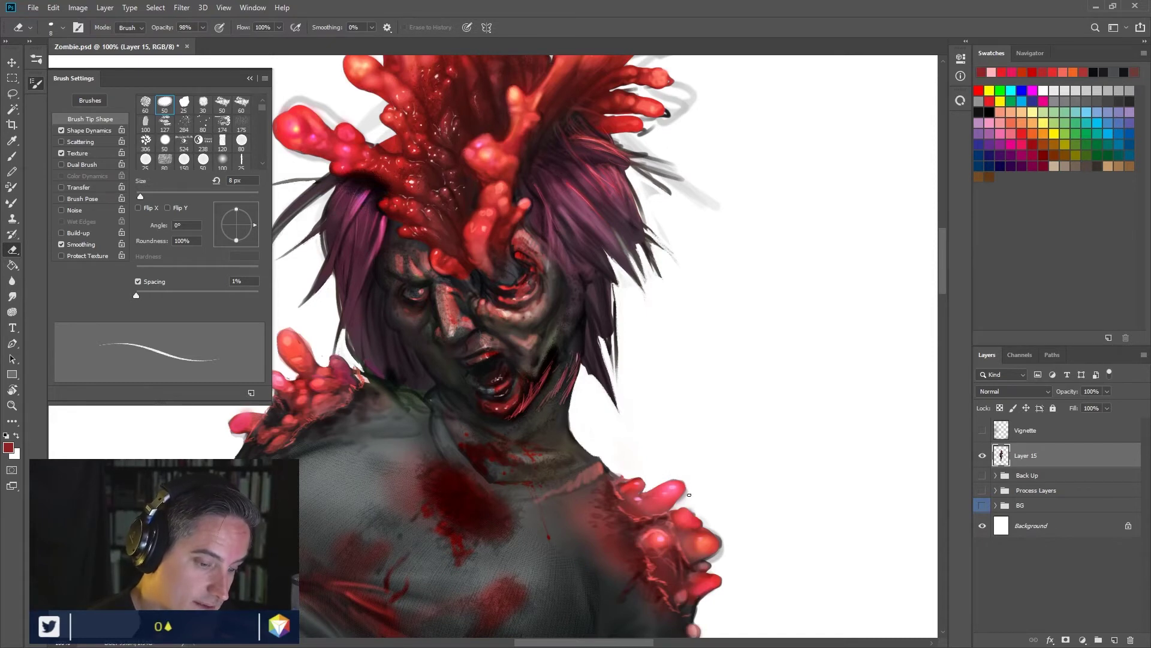
{"action": "left_click_drag", "start_coordinate": [682, 502], "coordinate": [675, 504]}
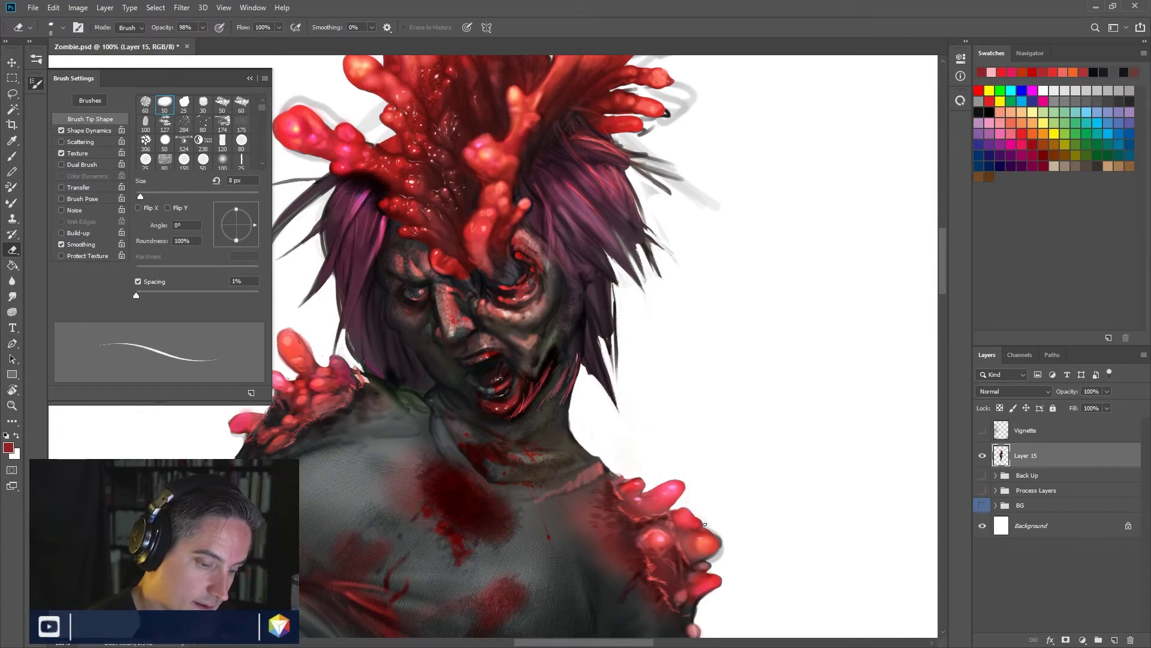
{"action": "left_click_drag", "start_coordinate": [721, 523], "coordinate": [736, 523]}
Step: Erase the remaining sketch marks and long stray strands beside the upper hair on the torn-eye side
{"action": "key", "text": "["}
{"action": "key", "text": "["}
{"action": "key", "text": "["}
{"action": "key", "text": "["}
{"action": "key", "text": "["}
{"action": "key", "text": "bracketleft"}
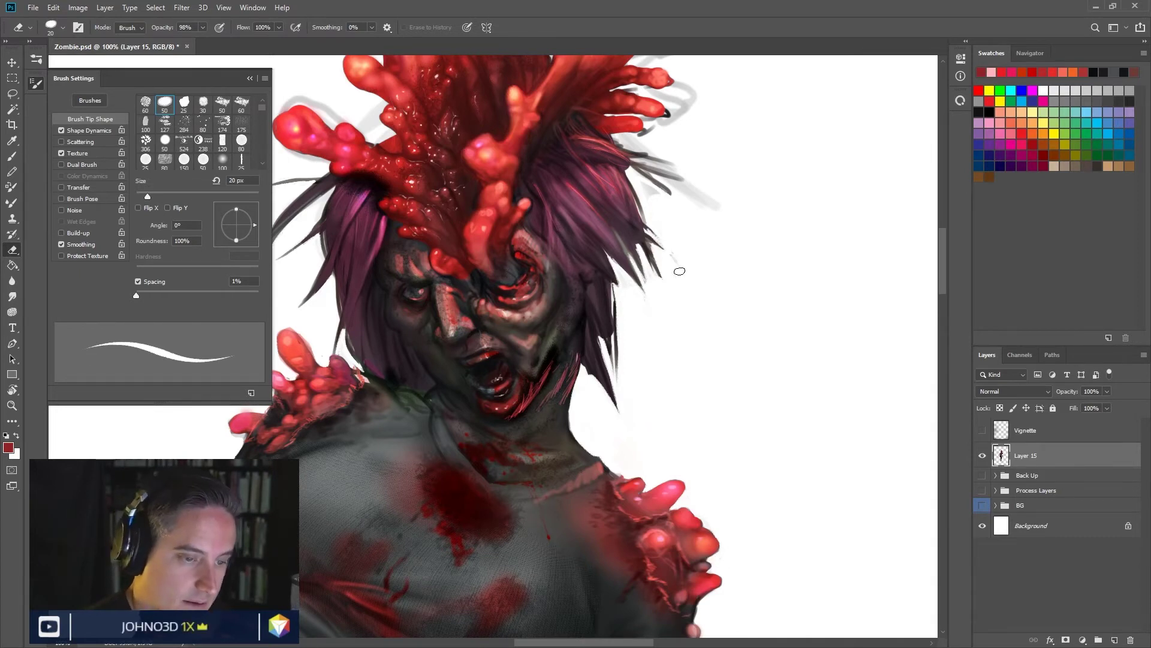
{"action": "key", "text": "bracketleft"}
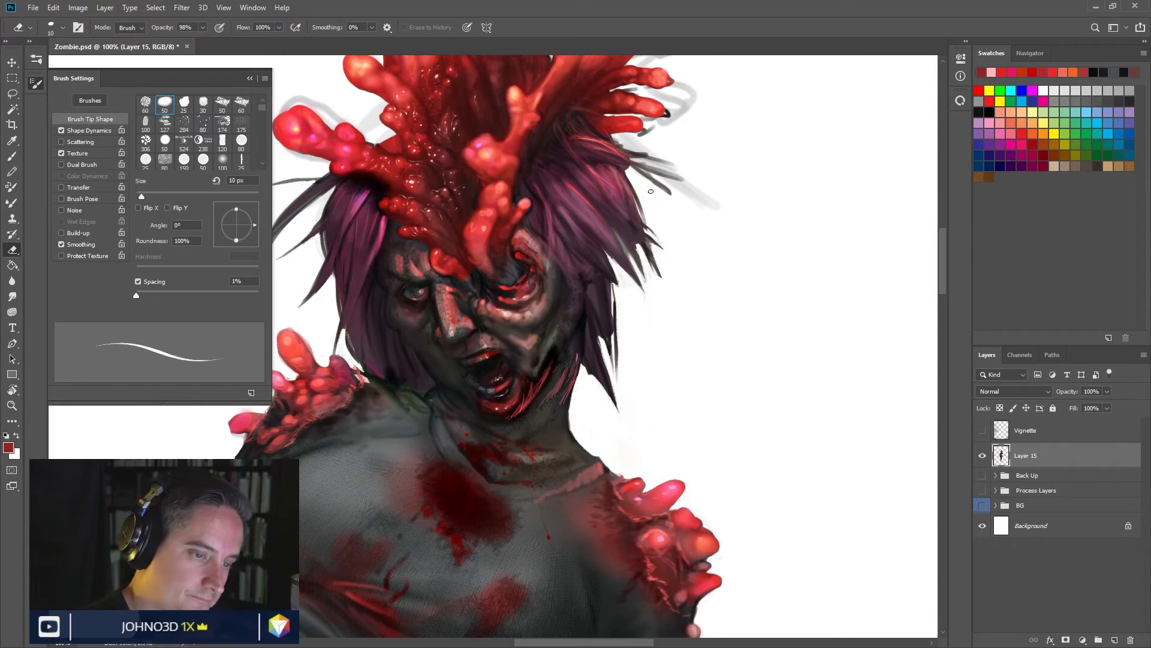
{"action": "mouse_move", "coordinate": [636, 177]}
{"action": "left_mouse_down"}
{"action": "mouse_move", "coordinate": [677, 199]}
{"action": "mouse_move", "coordinate": [654, 162]}
{"action": "mouse_move", "coordinate": [639, 170]}
{"action": "mouse_move", "coordinate": [688, 188]}
{"action": "mouse_move", "coordinate": [634, 161]}
{"action": "mouse_move", "coordinate": [690, 168]}
{"action": "left_mouse_up"}
{"action": "key", "text": "bracketleft"}
{"action": "key", "text": "bracketleft"}
{"action": "key", "text": "bracketleft"}
{"action": "key", "text": "bracketleft"}
{"action": "key", "text": "bracketleft"}
{"action": "mouse_move", "coordinate": [625, 143]}
{"action": "left_mouse_down"}
{"action": "mouse_move", "coordinate": [707, 206]}
{"action": "mouse_move", "coordinate": [640, 157]}
{"action": "mouse_move", "coordinate": [676, 199]}
{"action": "mouse_move", "coordinate": [630, 146]}
{"action": "mouse_move", "coordinate": [659, 191]}
{"action": "mouse_move", "coordinate": [630, 146]}
{"action": "mouse_move", "coordinate": [649, 178]}
{"action": "mouse_move", "coordinate": [643, 166]}
{"action": "mouse_move", "coordinate": [690, 195]}
{"action": "mouse_move", "coordinate": [702, 190]}
{"action": "mouse_move", "coordinate": [678, 169]}
{"action": "mouse_move", "coordinate": [701, 198]}
{"action": "mouse_move", "coordinate": [634, 170]}
{"action": "left_mouse_up"}
Step: Clean the edge between the upper hair and the lowest finger-like head growth with a 10 px eraser
{"action": "key", "text": "bracketleft"}
{"action": "key", "text": "bracketleft"}
{"action": "key", "text": "bracketleft"}
{"action": "key", "text": "bracketleft"}
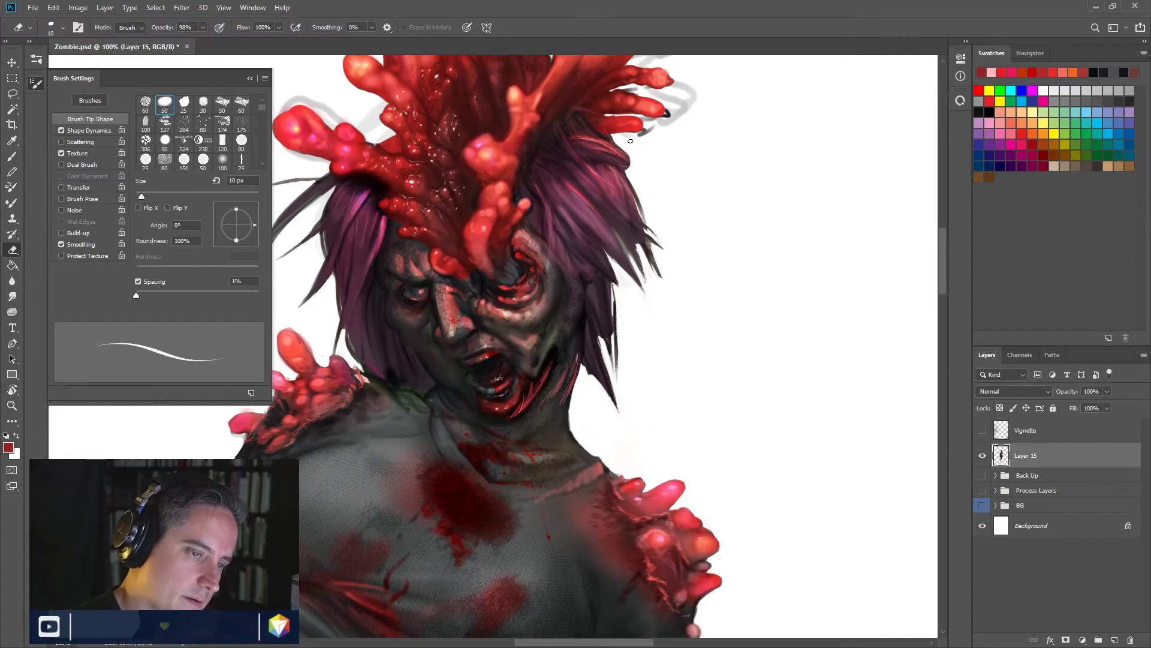
{"action": "left_click_drag", "start_coordinate": [627, 139], "coordinate": [643, 136]}
Step: Erase the loose gray sketch loops above and along the outer side of the tall head growths with a 45 px eraser
{"action": "mouse_move", "coordinate": [656, 188]}
{"action": "left_mouse_down"}
{"action": "mouse_move", "coordinate": [699, 276]}
{"action": "mouse_move", "coordinate": [684, 249]}
{"action": "left_mouse_up"}
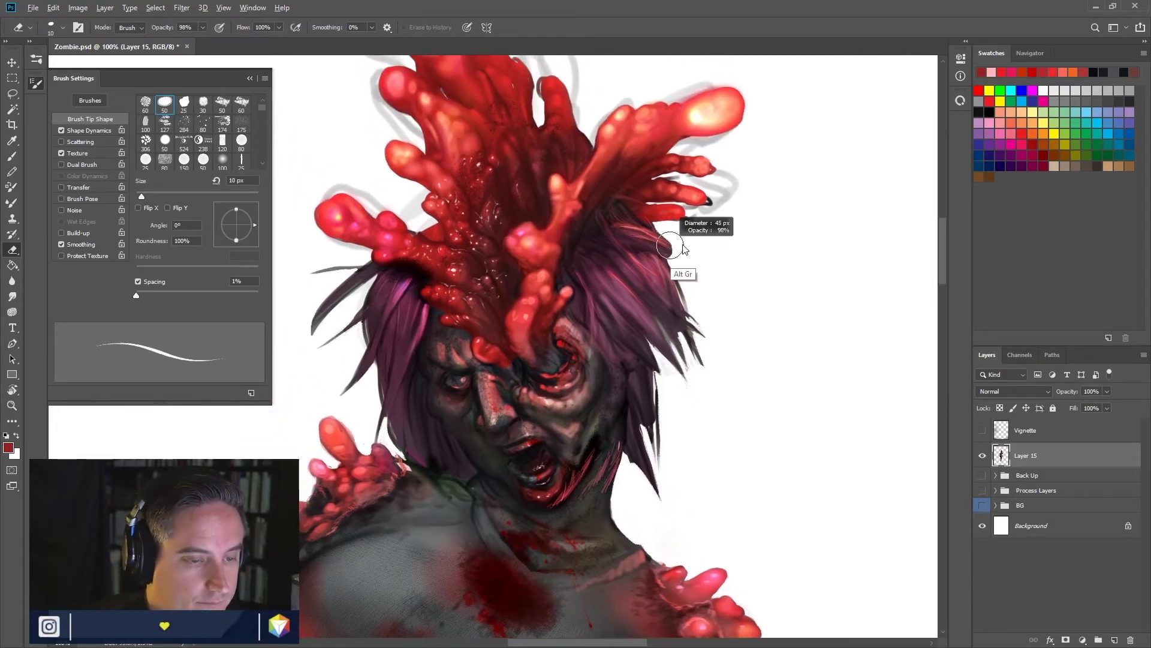
{"action": "left_click_drag", "start_coordinate": [648, 147], "coordinate": [692, 268]}
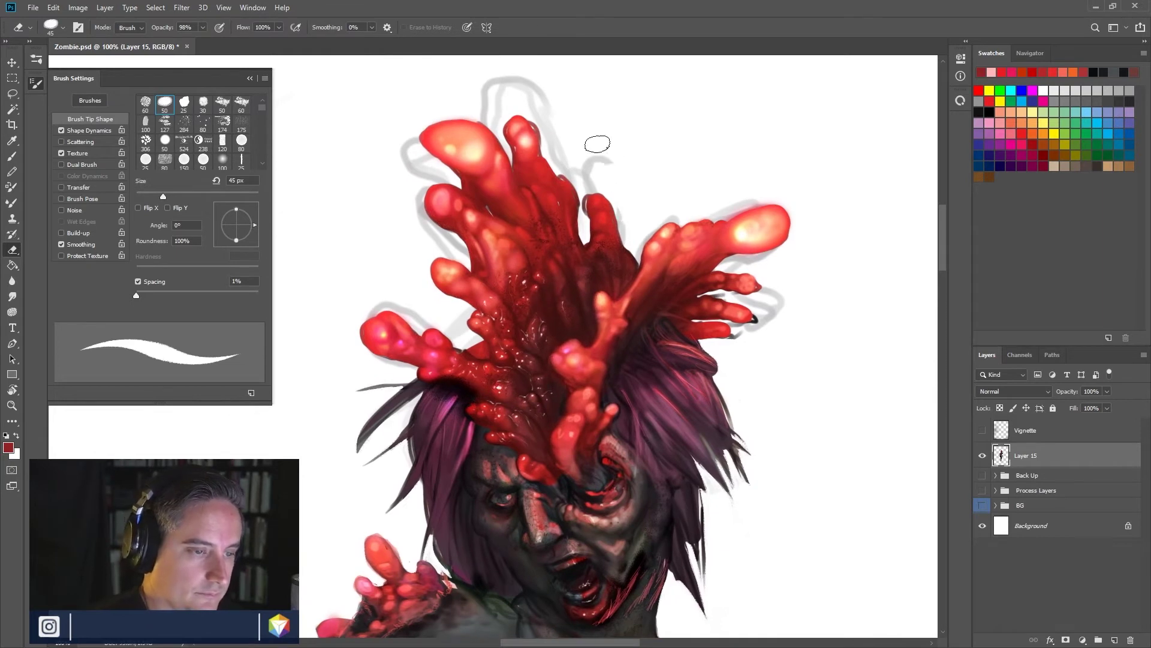
{"action": "mouse_move", "coordinate": [512, 76]}
{"action": "left_mouse_down"}
{"action": "mouse_move", "coordinate": [570, 159]}
{"action": "mouse_move", "coordinate": [598, 167]}
{"action": "mouse_move", "coordinate": [582, 174]}
{"action": "left_mouse_up"}
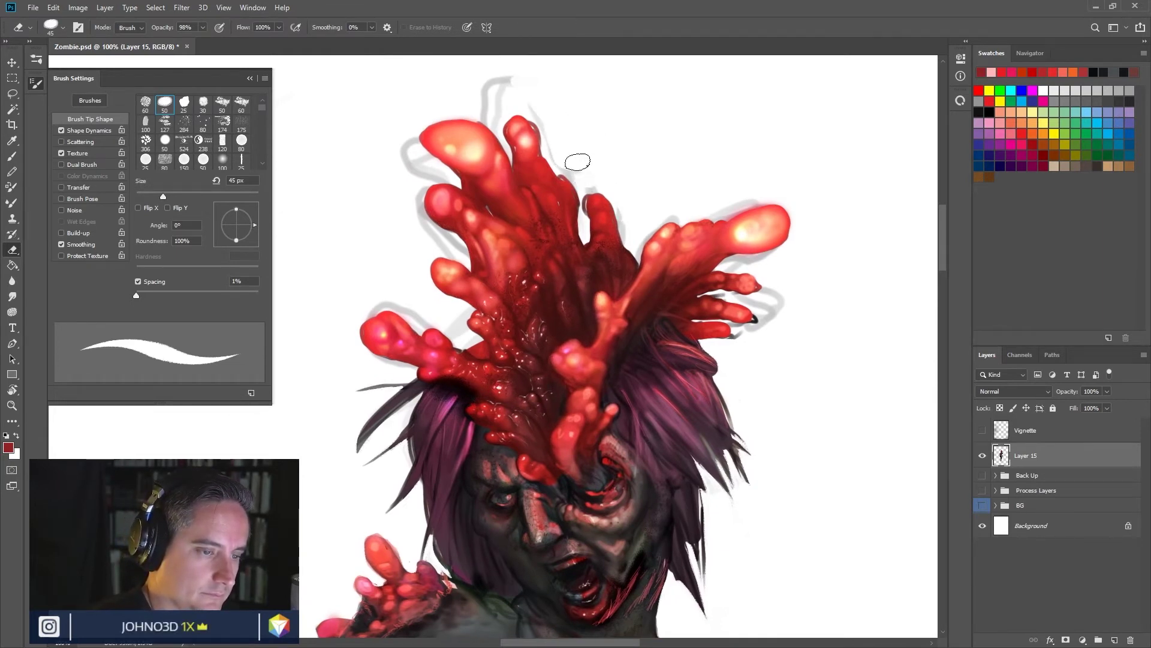
{"action": "mouse_move", "coordinate": [501, 90]}
{"action": "left_mouse_down"}
{"action": "mouse_move", "coordinate": [488, 77]}
{"action": "mouse_move", "coordinate": [516, 81]}
{"action": "left_mouse_up"}
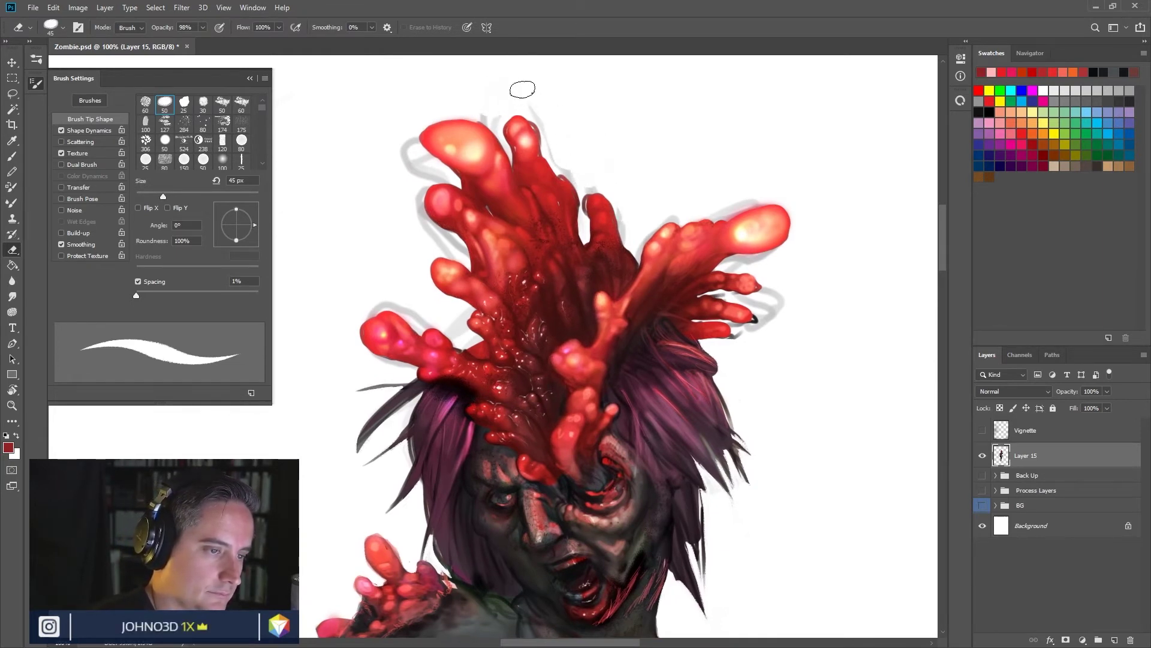
{"action": "mouse_move", "coordinate": [398, 128]}
{"action": "left_mouse_down"}
{"action": "mouse_move", "coordinate": [409, 172]}
{"action": "mouse_move", "coordinate": [430, 174]}
{"action": "mouse_move", "coordinate": [404, 192]}
{"action": "mouse_move", "coordinate": [413, 184]}
{"action": "mouse_move", "coordinate": [418, 226]}
{"action": "mouse_move", "coordinate": [451, 248]}
{"action": "mouse_move", "coordinate": [380, 263]}
{"action": "mouse_move", "coordinate": [367, 302]}
{"action": "mouse_move", "coordinate": [458, 331]}
{"action": "left_mouse_up"}
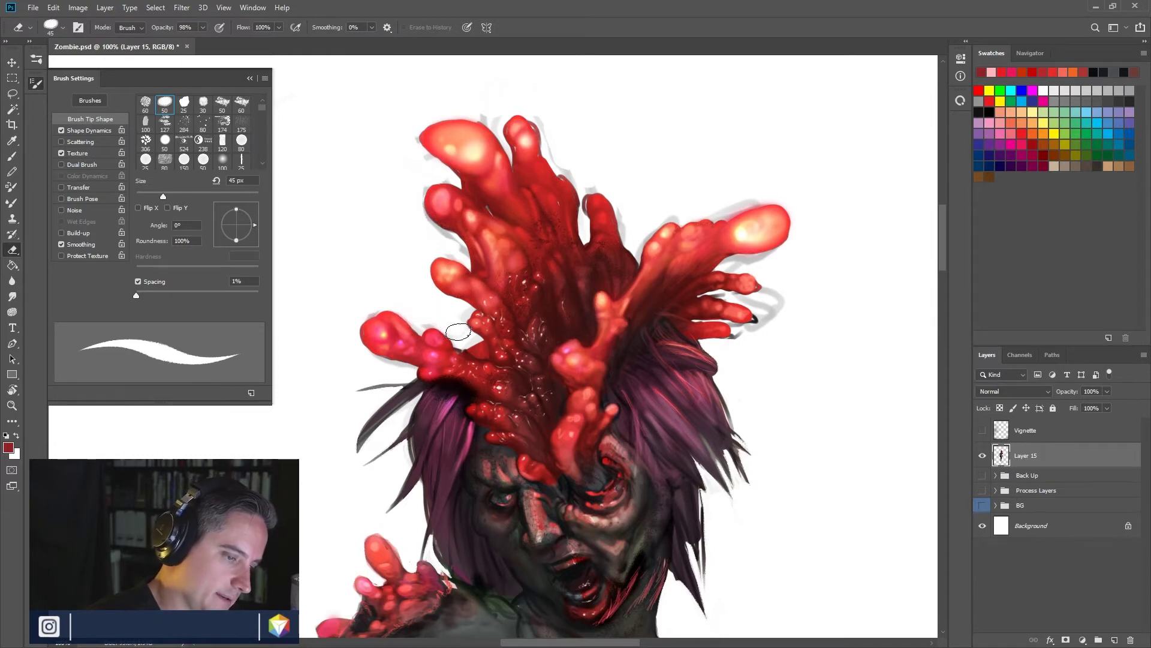
Step: Clean the gray outline off the upper head growths and around the large glowing finger with a 10 px eraser
{"action": "key", "text": "bracketleft"}
{"action": "key", "text": "bracketleft"}
{"action": "key", "text": "bracketleft"}
{"action": "key", "text": "bracketleft"}
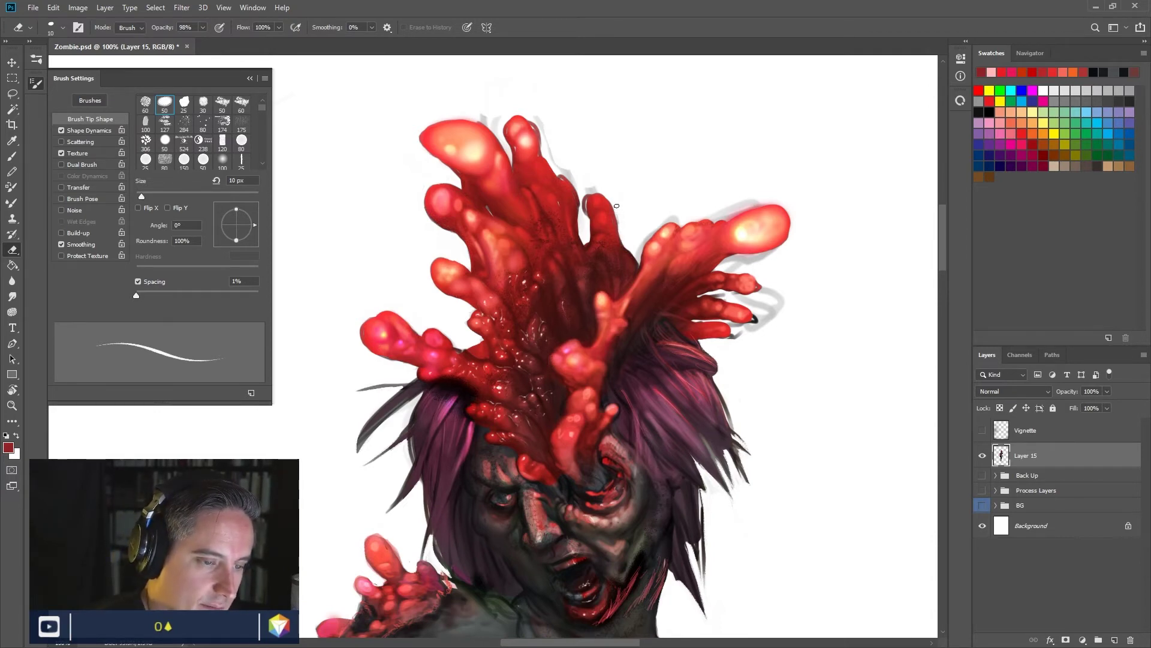
{"action": "mouse_move", "coordinate": [588, 179]}
{"action": "left_mouse_down"}
{"action": "mouse_move", "coordinate": [545, 141]}
{"action": "mouse_move", "coordinate": [581, 193]}
{"action": "mouse_move", "coordinate": [564, 167]}
{"action": "mouse_move", "coordinate": [555, 163]}
{"action": "left_mouse_up"}
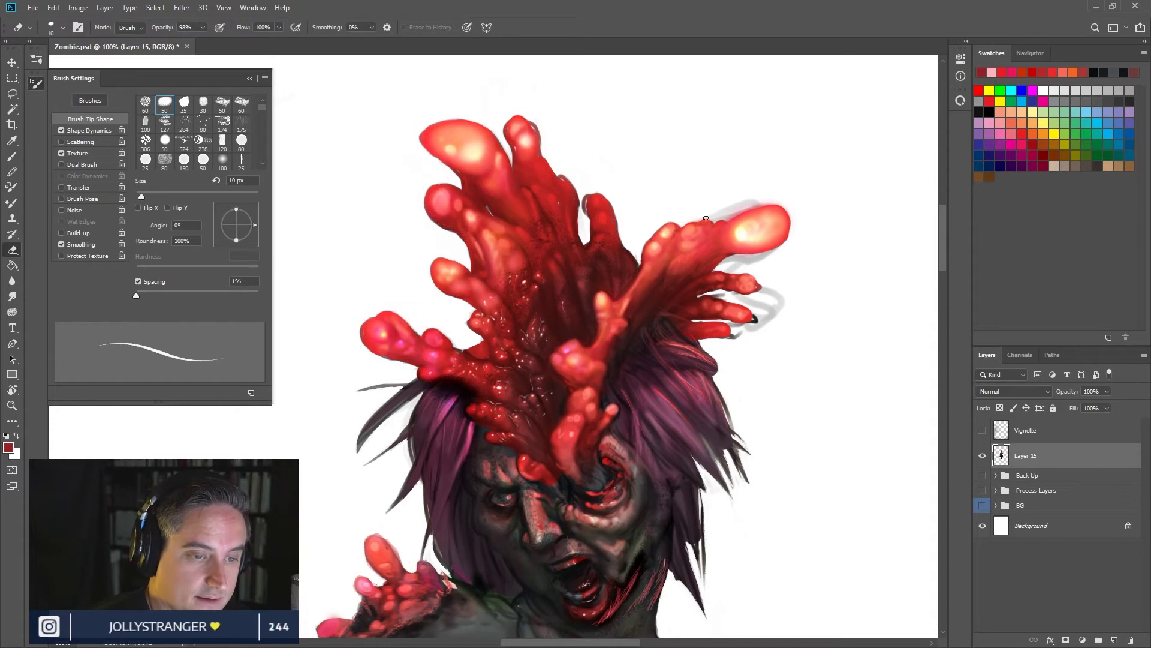
{"action": "mouse_move", "coordinate": [716, 214]}
{"action": "left_mouse_down"}
{"action": "mouse_move", "coordinate": [761, 195]}
{"action": "mouse_move", "coordinate": [732, 213]}
{"action": "mouse_move", "coordinate": [782, 202]}
{"action": "left_mouse_up"}
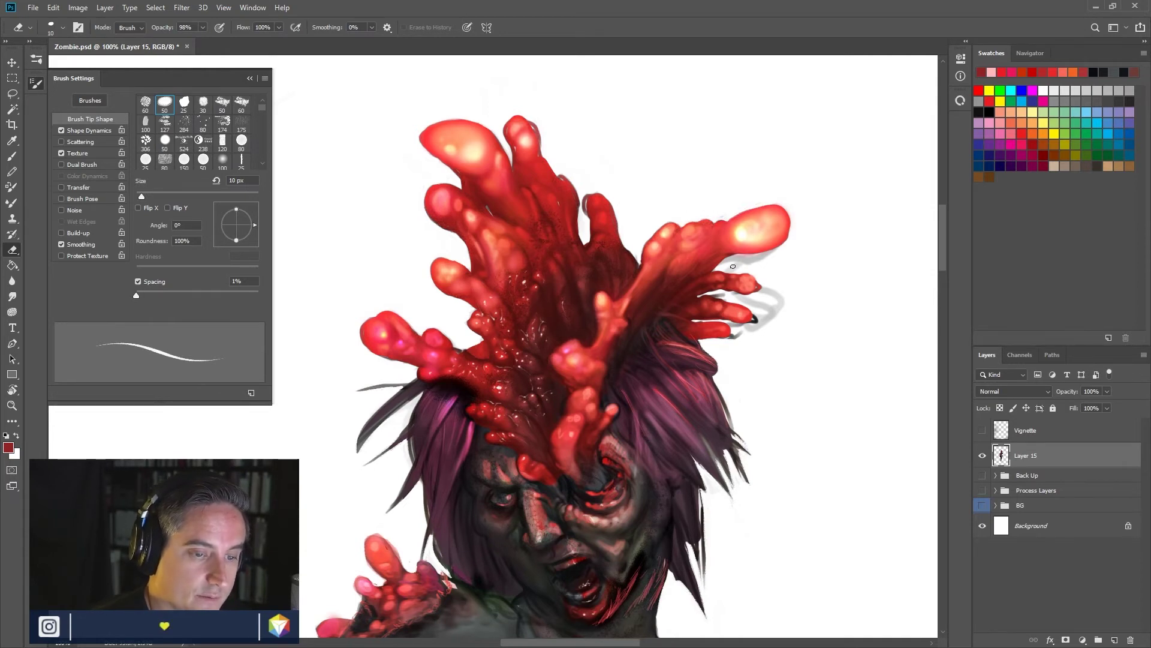
{"action": "mouse_move", "coordinate": [750, 262]}
{"action": "left_mouse_down"}
{"action": "mouse_move", "coordinate": [773, 253]}
{"action": "mouse_move", "coordinate": [721, 263]}
{"action": "left_mouse_up"}
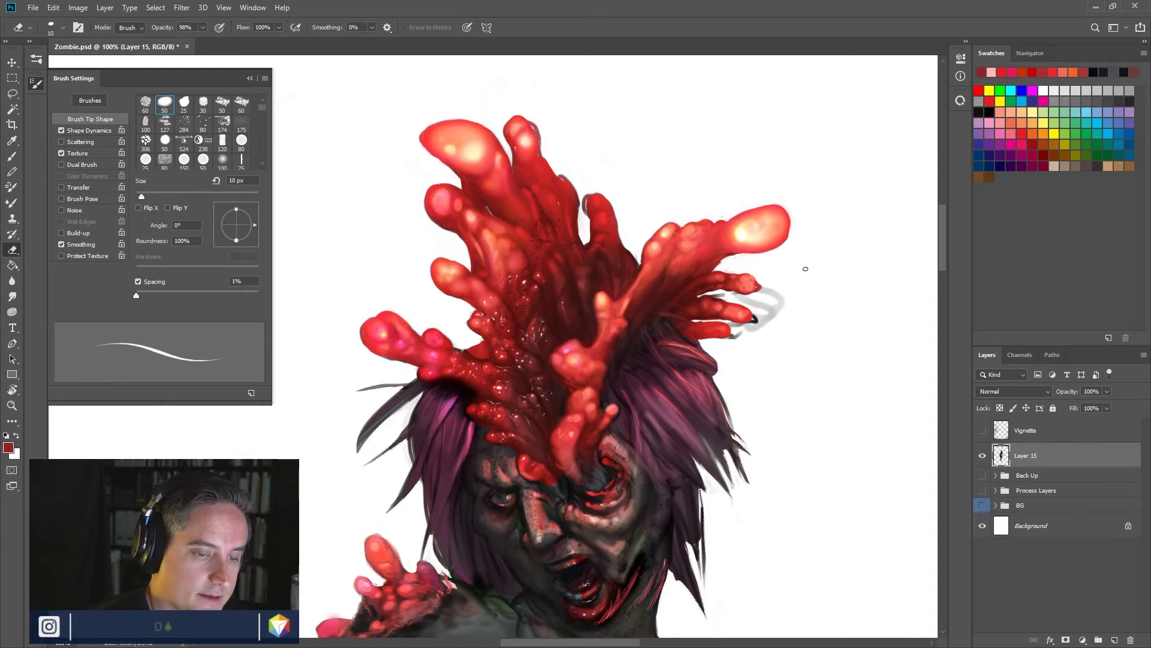
Step: Erase the sketch lines and dark tip around the small finger-like head growths, using 16 px and 10 px eraser sizes
{"action": "right_click", "coordinate": [770, 302]}
{"action": "left_click", "coordinate": [784, 281]}
{"action": "mouse_move", "coordinate": [781, 292]}
{"action": "left_mouse_down"}
{"action": "mouse_move", "coordinate": [767, 329]}
{"action": "mouse_move", "coordinate": [750, 324]}
{"action": "mouse_move", "coordinate": [753, 306]}
{"action": "mouse_move", "coordinate": [776, 301]}
{"action": "mouse_move", "coordinate": [760, 328]}
{"action": "left_mouse_up"}
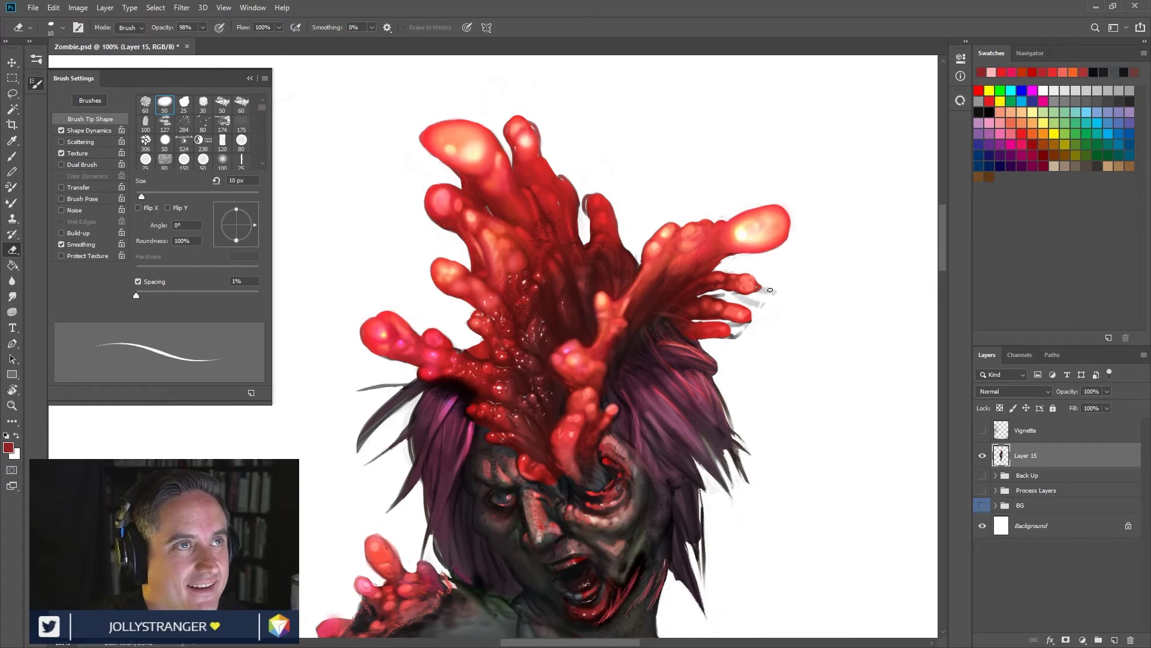
{"action": "left_click_drag", "start_coordinate": [768, 292], "coordinate": [772, 291]}
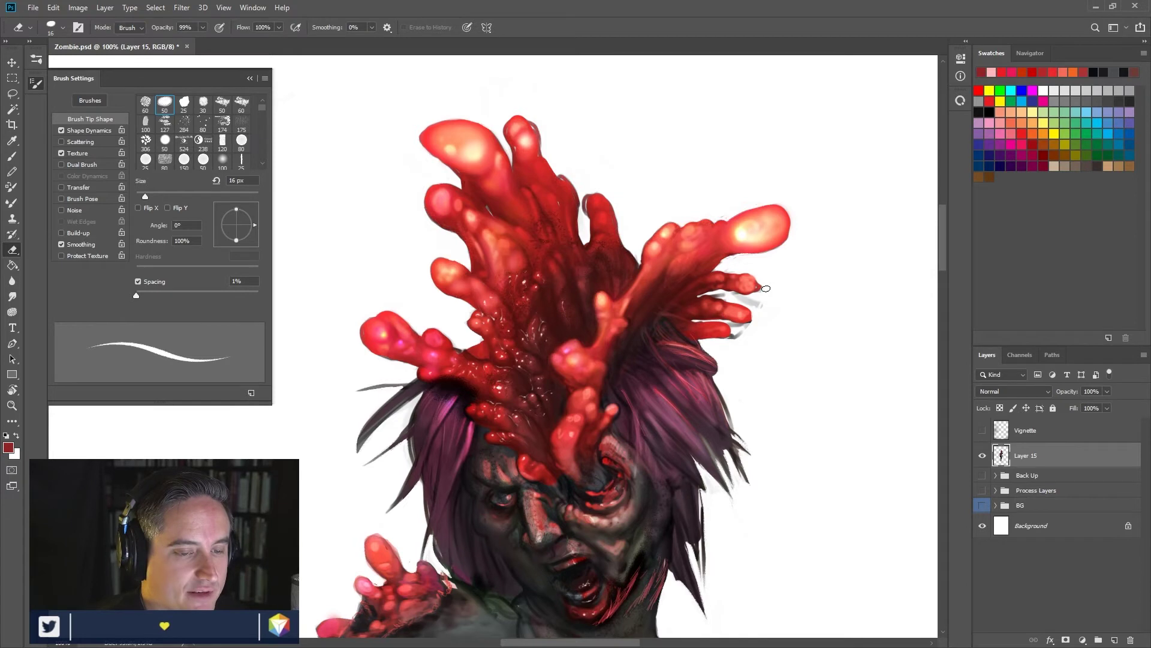
{"action": "key", "text": "bracketleft"}
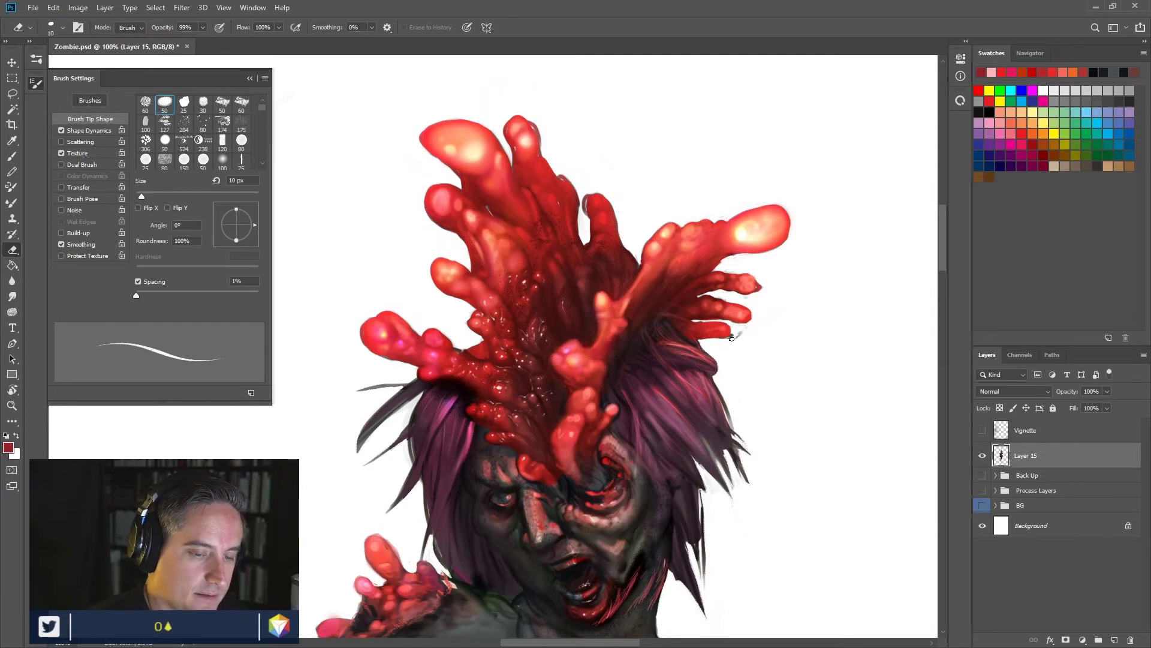
{"action": "left_click_drag", "start_coordinate": [730, 339], "coordinate": [744, 332]}
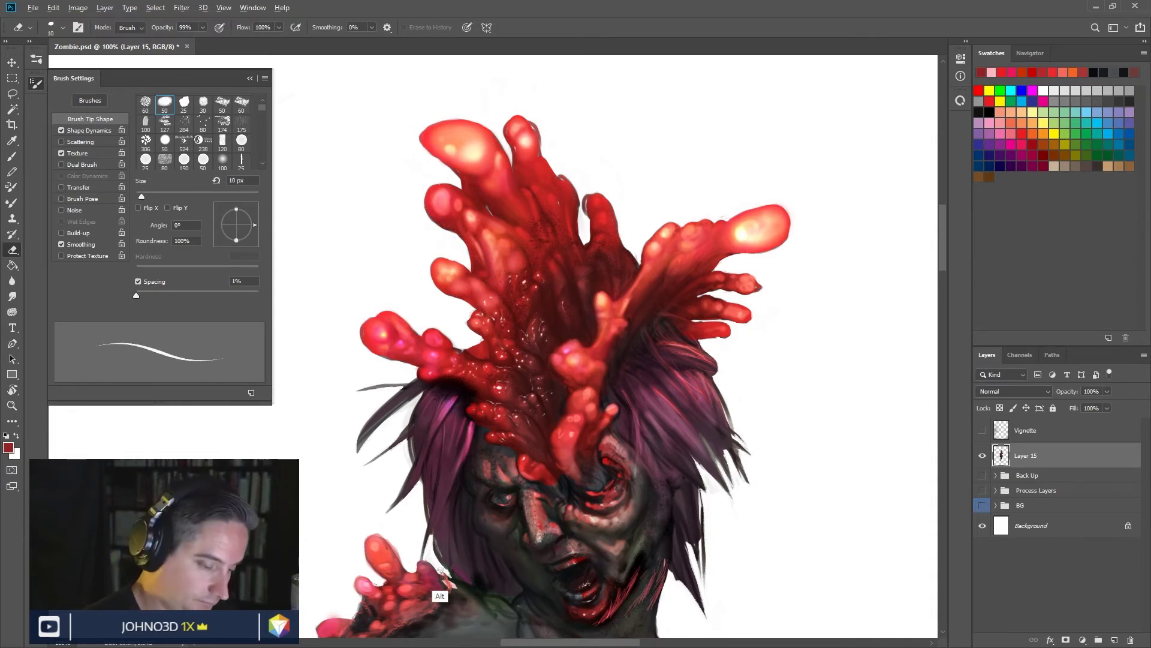
Step: Touch up the shoulder edge beside the growths with a sampled dark color, using the brush in Normal mode at 10 px
{"action": "key", "text": "alt"}
{"action": "left_click", "coordinate": [13, 157]}
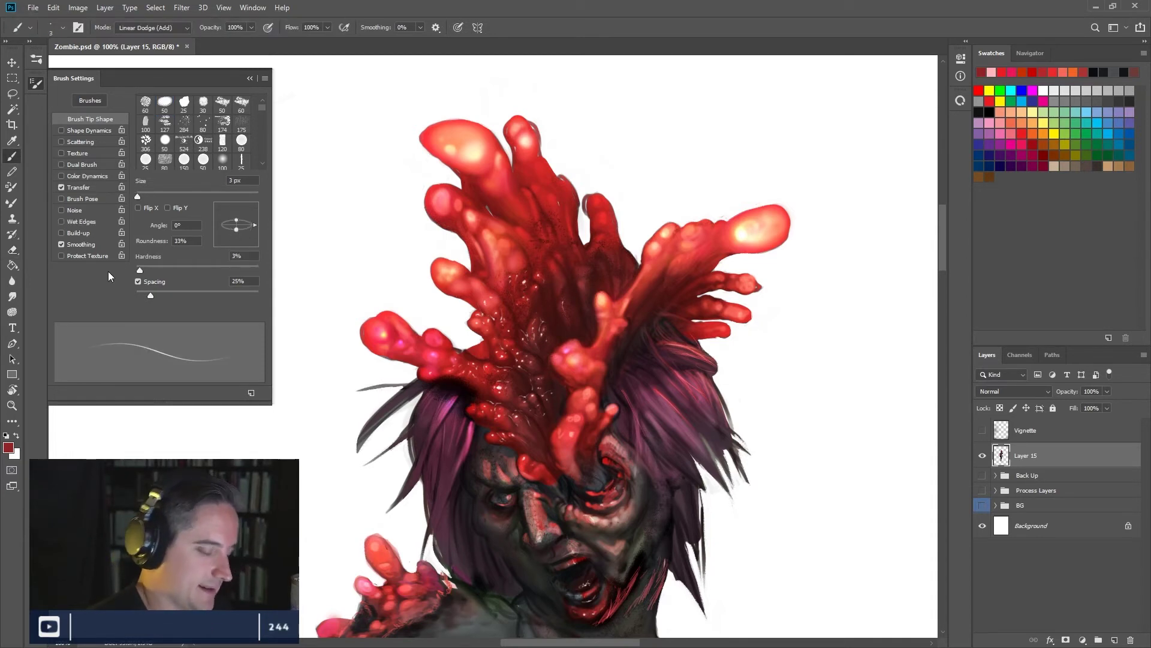
{"action": "left_click", "coordinate": [472, 591], "text": "alt"}
{"action": "left_click_drag", "start_coordinate": [453, 580], "coordinate": [463, 581]}
{"action": "left_click", "coordinate": [465, 581], "text": "alt"}
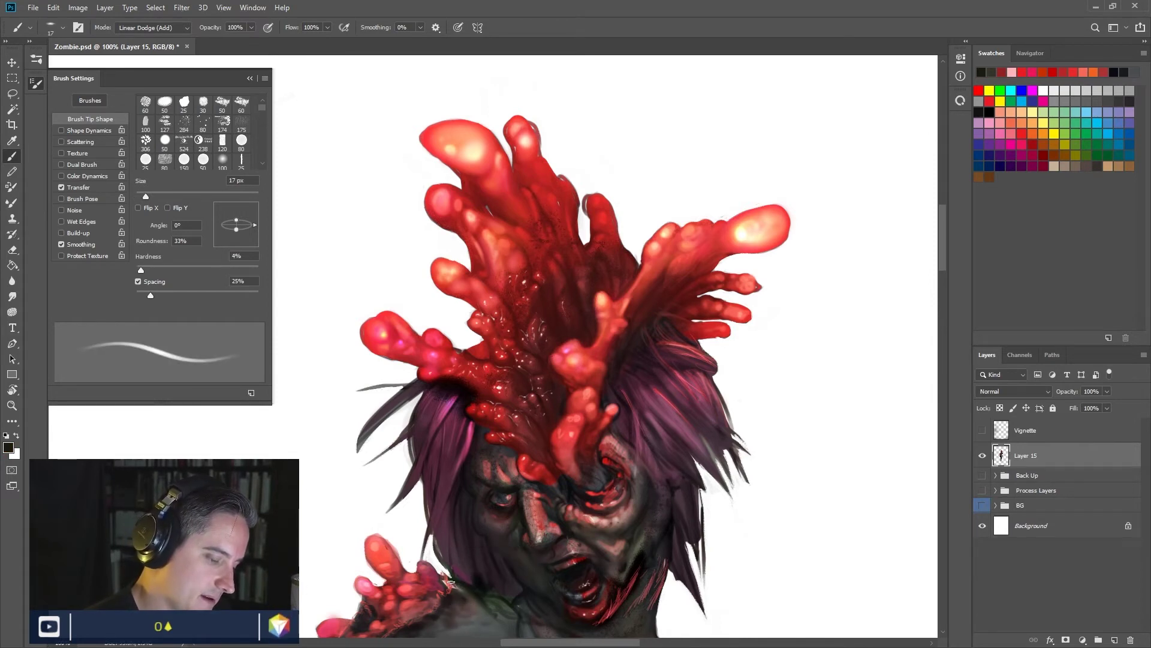
{"action": "left_click", "coordinate": [167, 29]}
{"action": "left_click", "coordinate": [163, 39]}
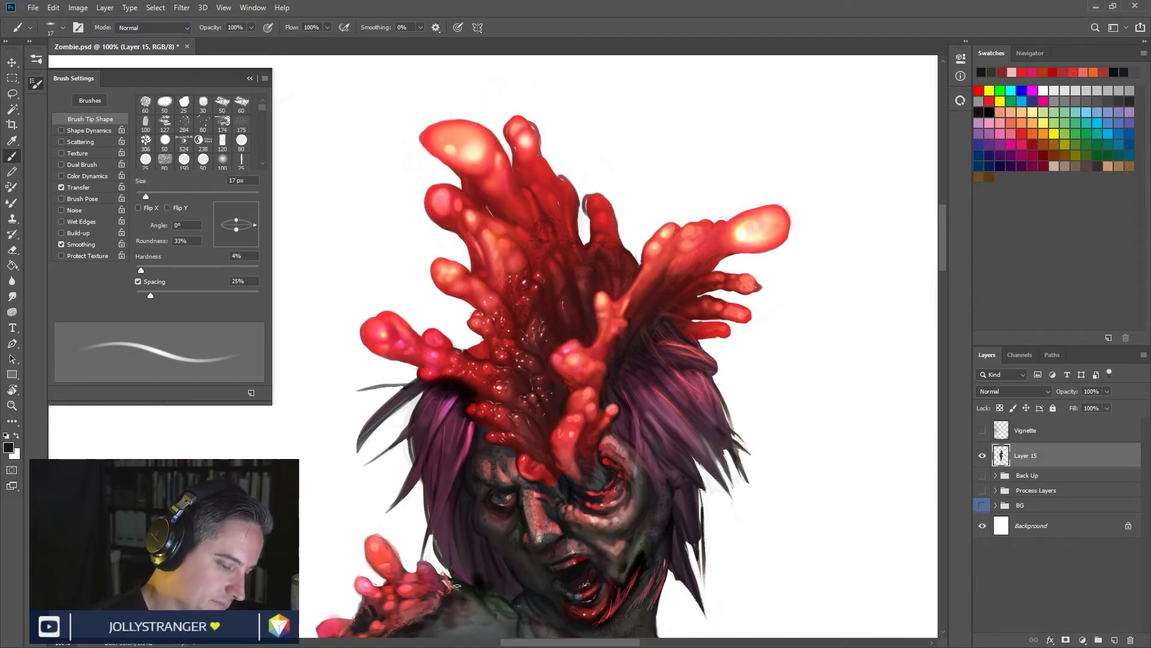
{"action": "key", "text": "bracketleft"}
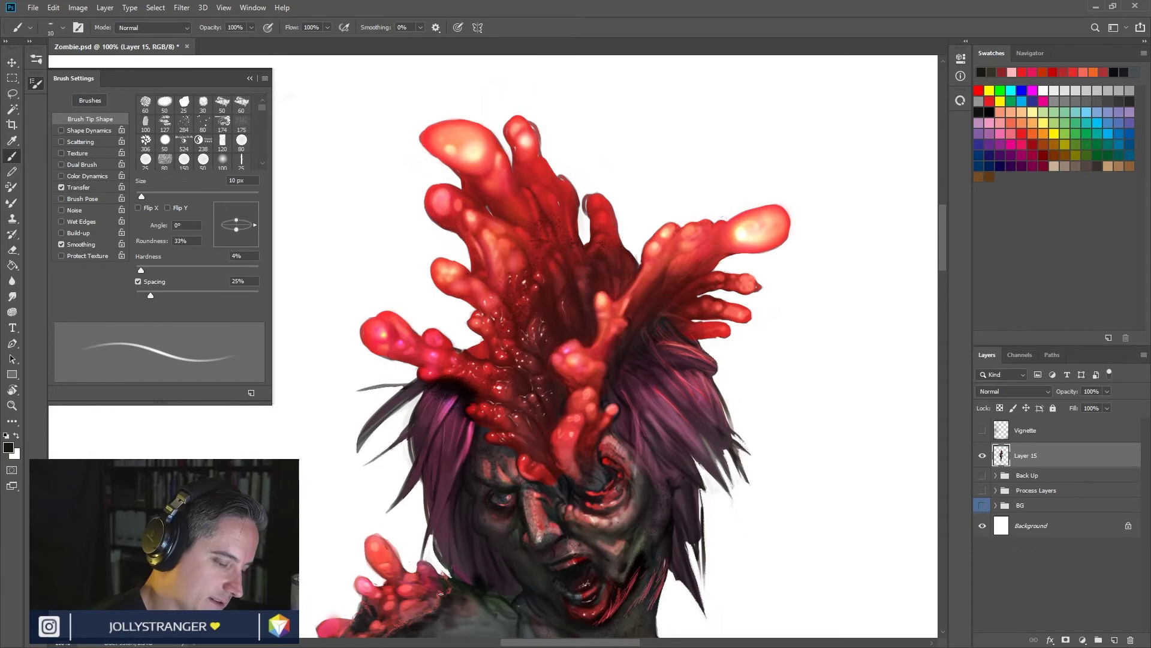
Step: Touch up the shirt's collar seam and torn sleeve edge with a 5 px brush and sampled dark tones
{"action": "left_click_drag", "start_coordinate": [618, 574], "coordinate": [632, 295]}
{"action": "key", "text": "bracketleft"}
{"action": "key", "text": "bracketleft"}
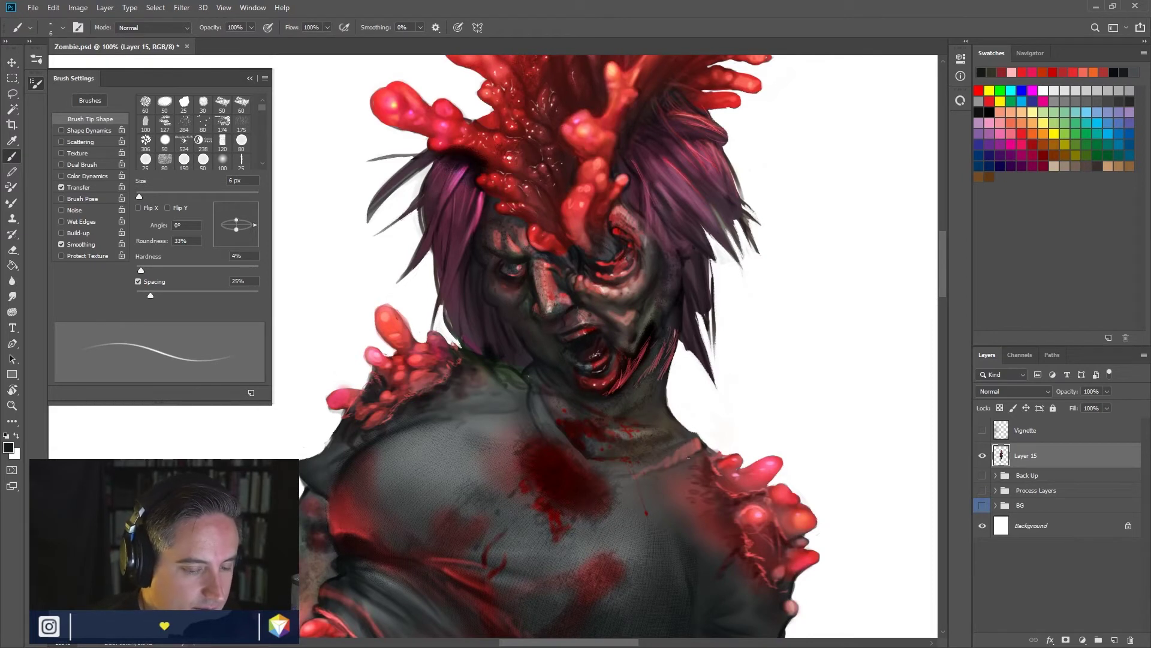
{"action": "key", "text": "bracketleft"}
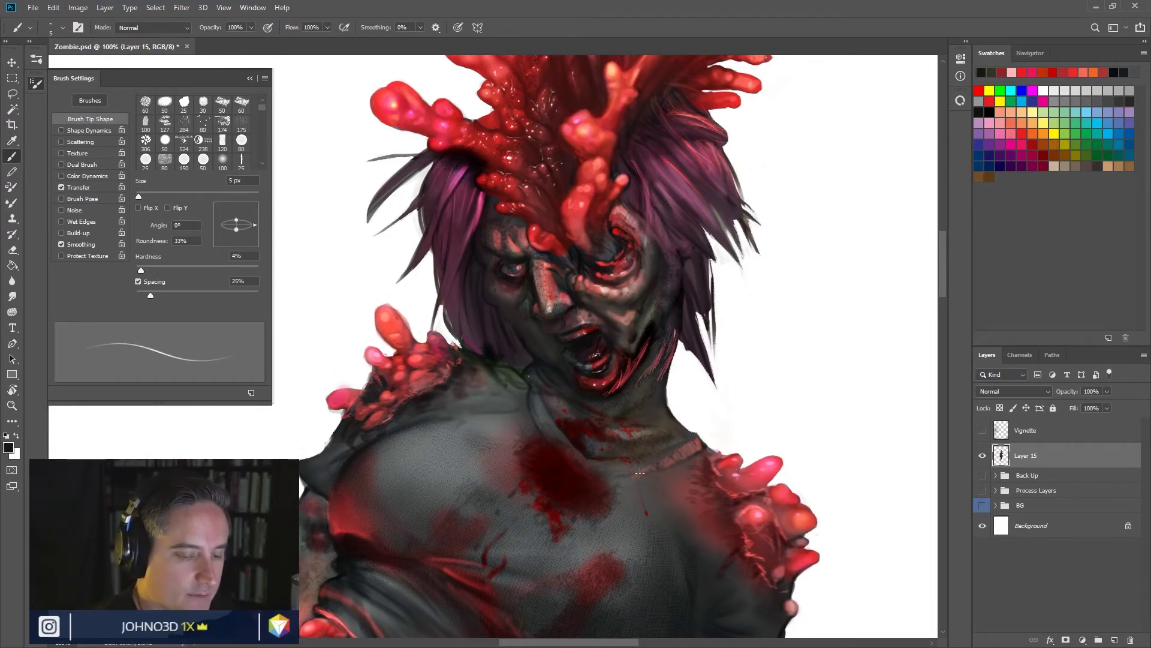
{"action": "mouse_move", "coordinate": [690, 523]}
{"action": "left_mouse_down"}
{"action": "mouse_move", "coordinate": [657, 414]}
{"action": "mouse_move", "coordinate": [702, 443]}
{"action": "mouse_move", "coordinate": [737, 436]}
{"action": "left_mouse_up"}
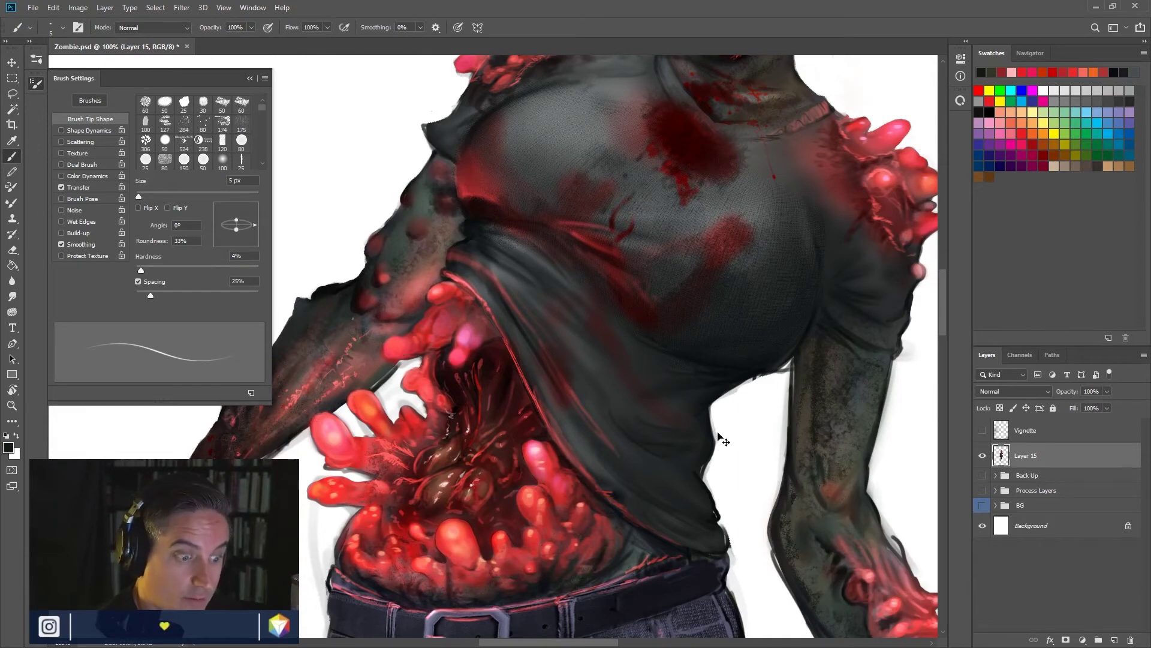
{"action": "key", "text": "ctrl+minus"}
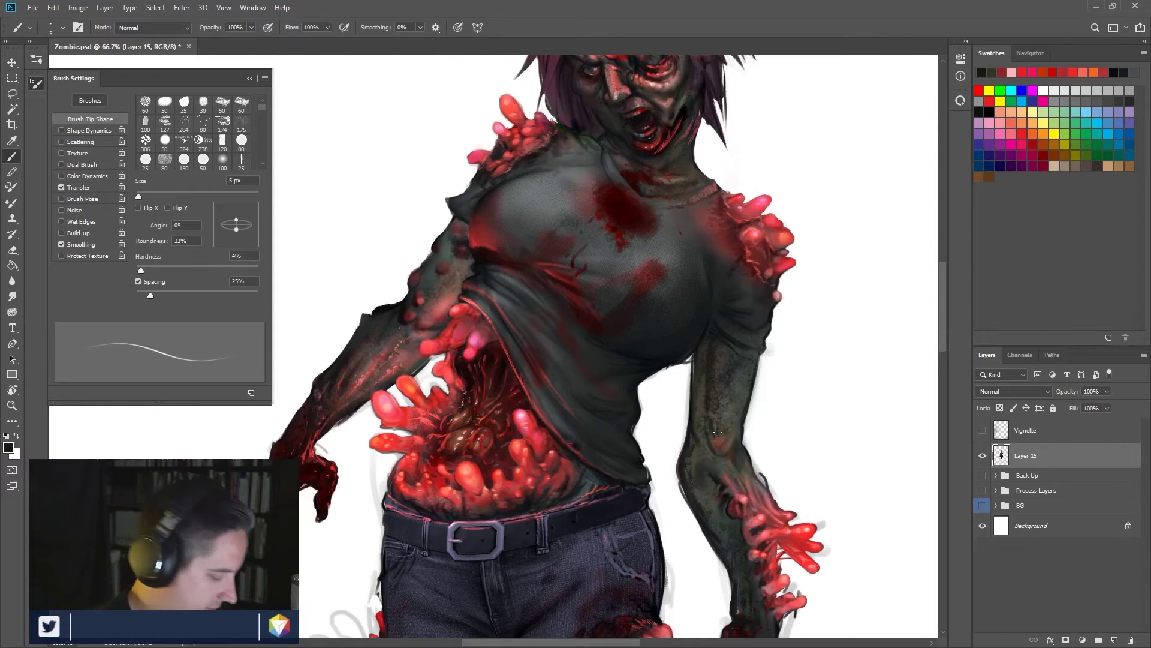
{"action": "left_click", "coordinate": [485, 251], "text": "alt"}
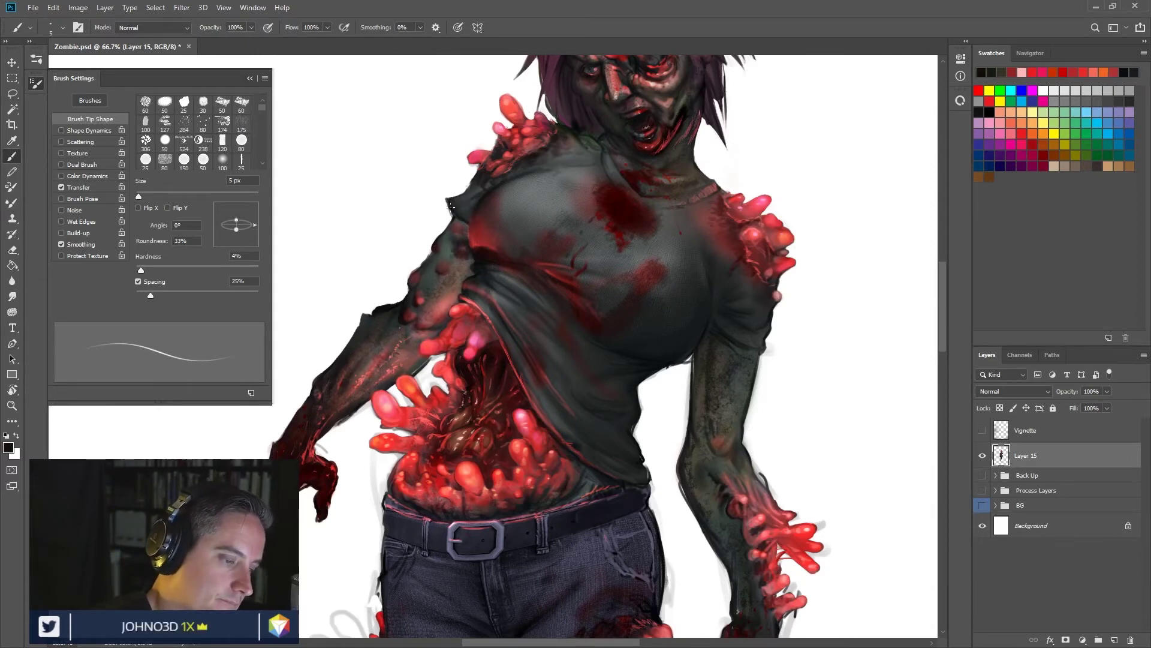
Step: Erase the faint sketch lines around the blood-red clawed hand and beside the waist, using 35 px and 25 px eraser sizes
{"action": "left_click_drag", "start_coordinate": [578, 456], "coordinate": [717, 210]}
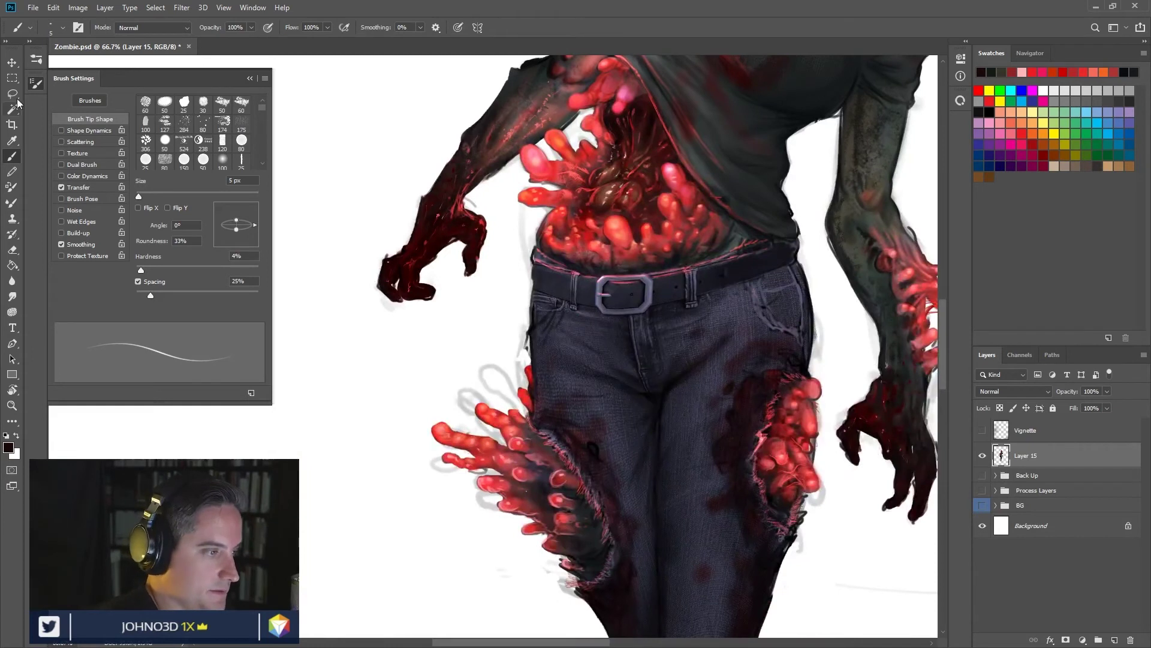
{"action": "left_click", "coordinate": [12, 249]}
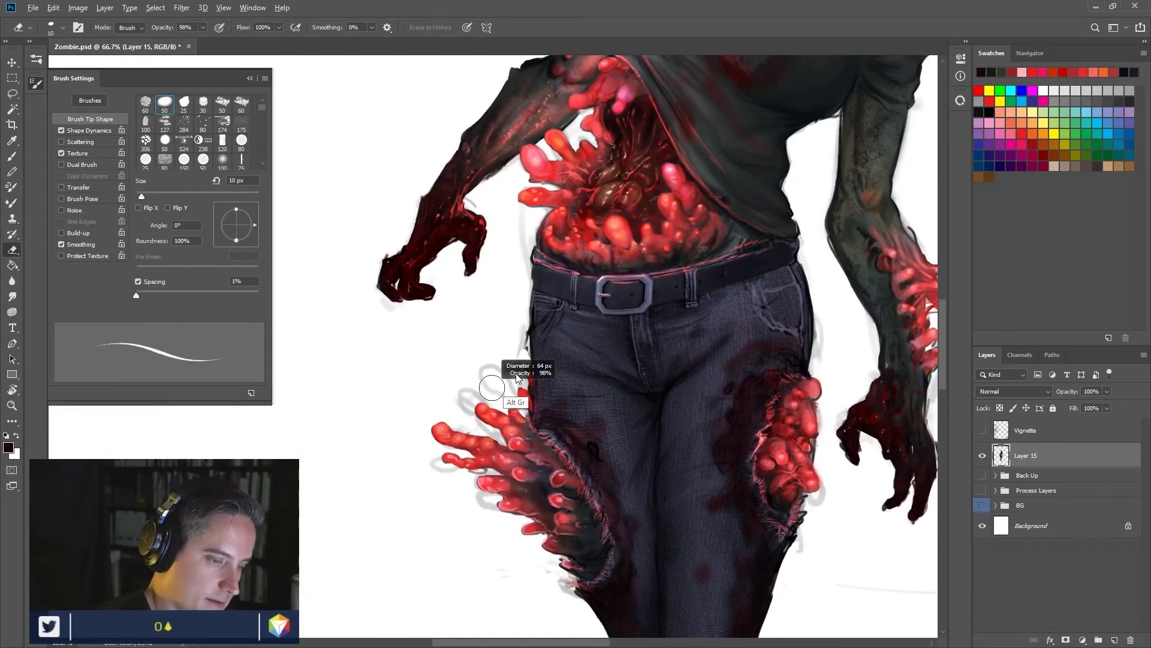
{"action": "left_click_drag", "start_coordinate": [517, 377], "coordinate": [517, 377]}
{"action": "key", "text": "bracketleft"}
{"action": "key", "text": "bracketleft"}
{"action": "key", "text": "bracketleft"}
{"action": "left_click_drag", "start_coordinate": [479, 202], "coordinate": [470, 201]}
{"action": "key", "text": "bracketleft"}
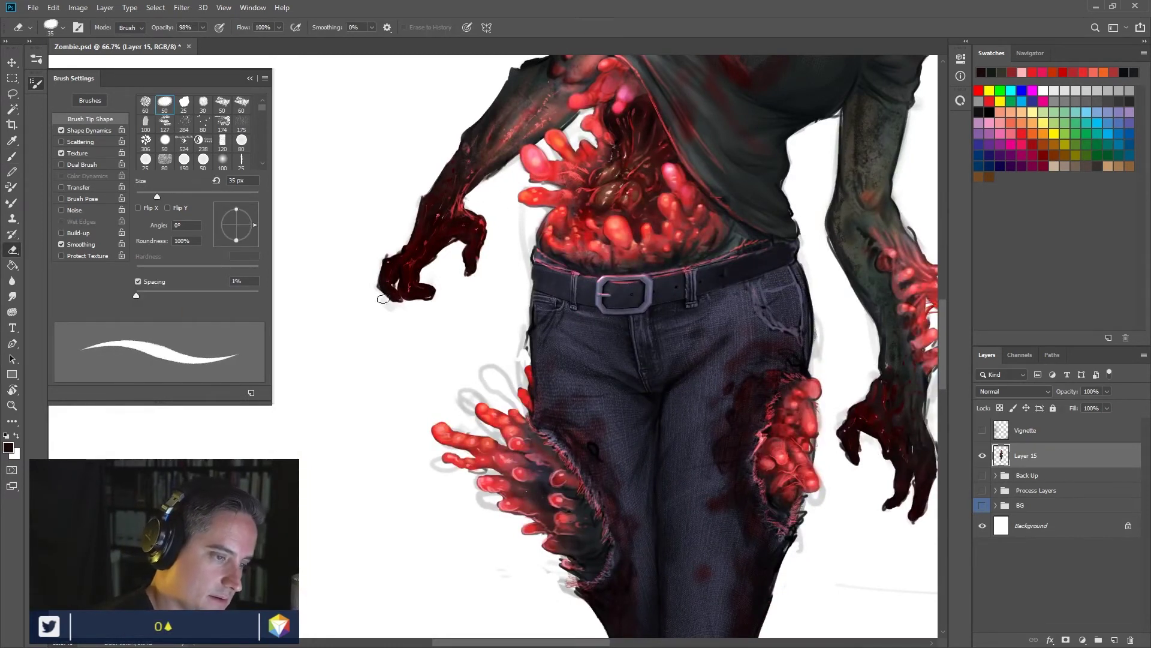
{"action": "mouse_move", "coordinate": [475, 337]}
{"action": "left_mouse_down"}
{"action": "mouse_move", "coordinate": [488, 377]}
{"action": "mouse_move", "coordinate": [516, 405]}
{"action": "mouse_move", "coordinate": [507, 377]}
{"action": "mouse_move", "coordinate": [517, 379]}
{"action": "mouse_move", "coordinate": [522, 350]}
{"action": "mouse_move", "coordinate": [519, 217]}
{"action": "mouse_move", "coordinate": [520, 249]}
{"action": "mouse_move", "coordinate": [533, 232]}
{"action": "left_mouse_up"}
{"action": "key", "text": "bracketleft"}
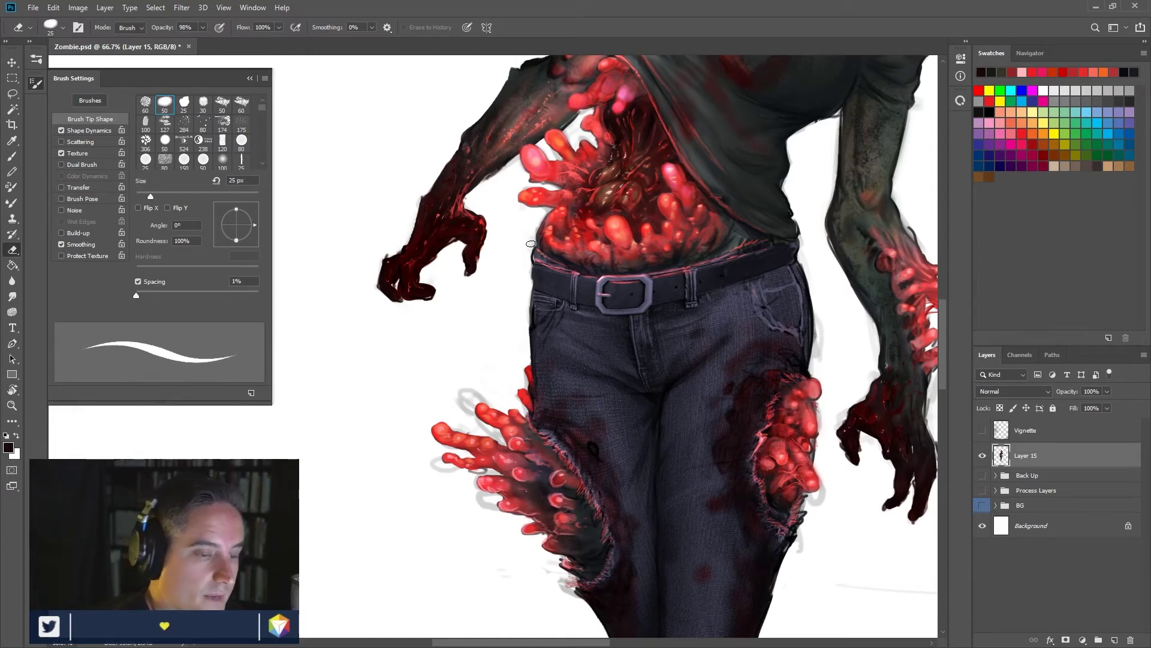
Step: Clean the edges between the finger-like belly growths with the eraser at 10 px and 9 px
{"action": "key", "text": "bracketleft"}
{"action": "key", "text": "bracketleft"}
{"action": "key", "text": "bracketleft"}
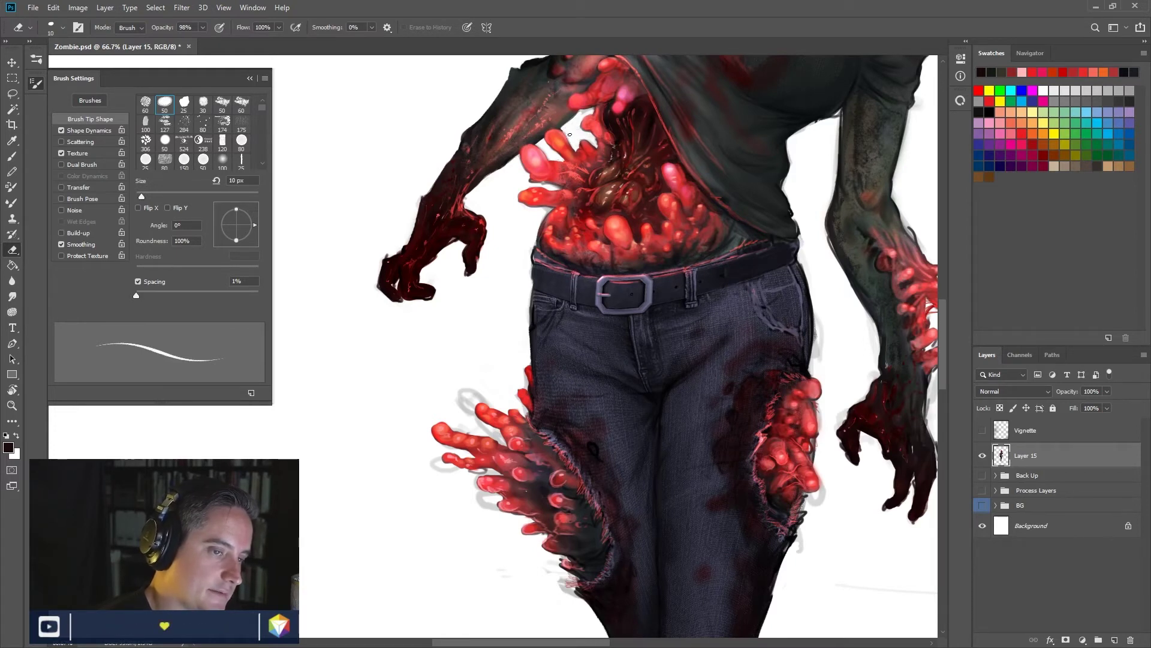
{"action": "key", "text": "bracketleft"}
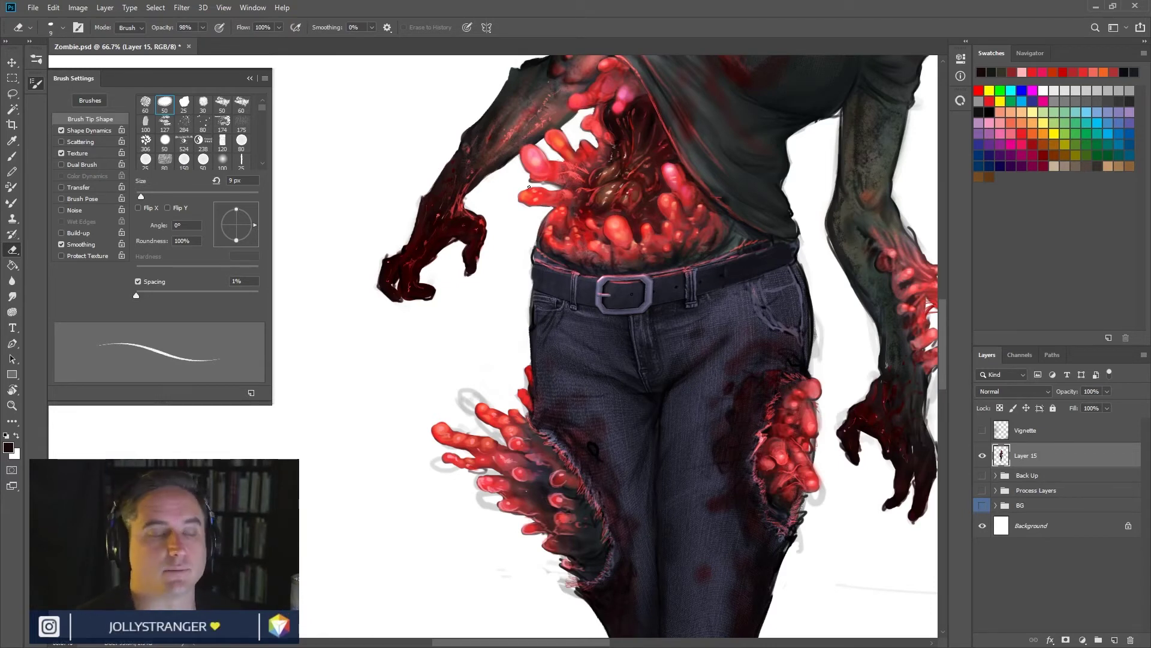
Step: Erase the gray sketch loops and outline around the long thigh growths with a 25 px eraser
{"action": "mouse_move", "coordinate": [483, 378]}
{"action": "left_mouse_down"}
{"action": "mouse_move", "coordinate": [502, 378]}
{"action": "mouse_move", "coordinate": [465, 414]}
{"action": "mouse_move", "coordinate": [468, 380]}
{"action": "mouse_move", "coordinate": [469, 414]}
{"action": "mouse_move", "coordinate": [480, 393]}
{"action": "mouse_move", "coordinate": [495, 403]}
{"action": "left_mouse_up"}
{"action": "key", "text": "["}
{"action": "key", "text": "["}
{"action": "key", "text": "["}
{"action": "key", "text": "["}
{"action": "key", "text": "bracketleft"}
{"action": "key", "text": "bracketleft"}
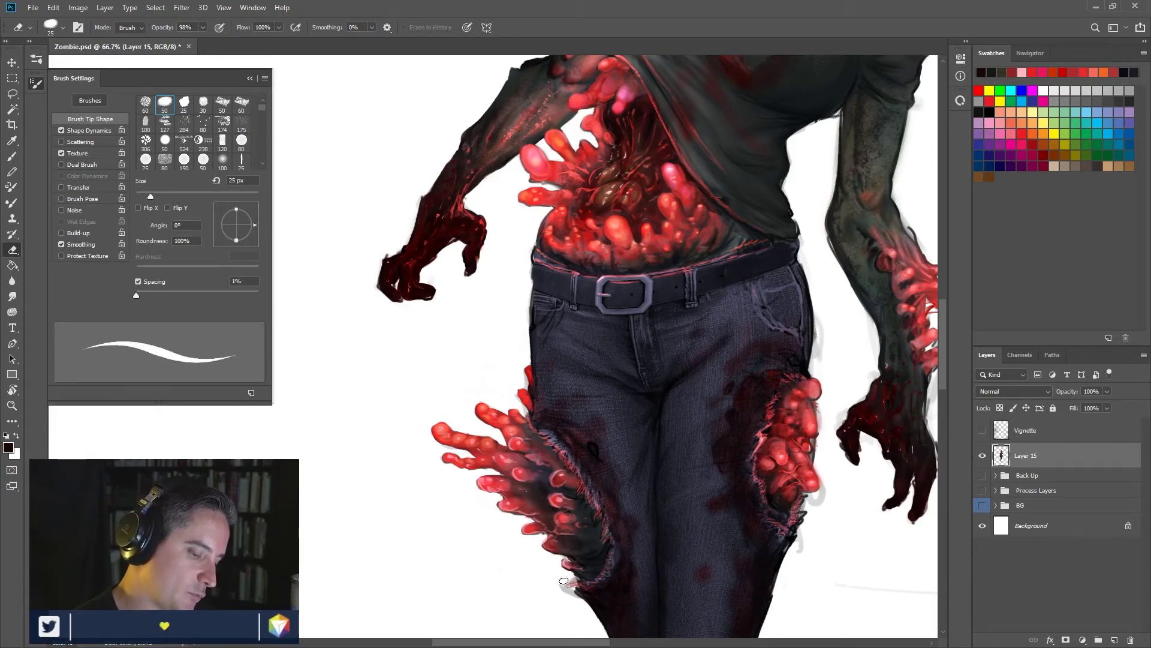
Step: Erase the long horizontal sketch lines in the empty area beside the lower legs with a 207 px eraser
{"action": "left_click_drag", "start_coordinate": [683, 556], "coordinate": [539, 255]}
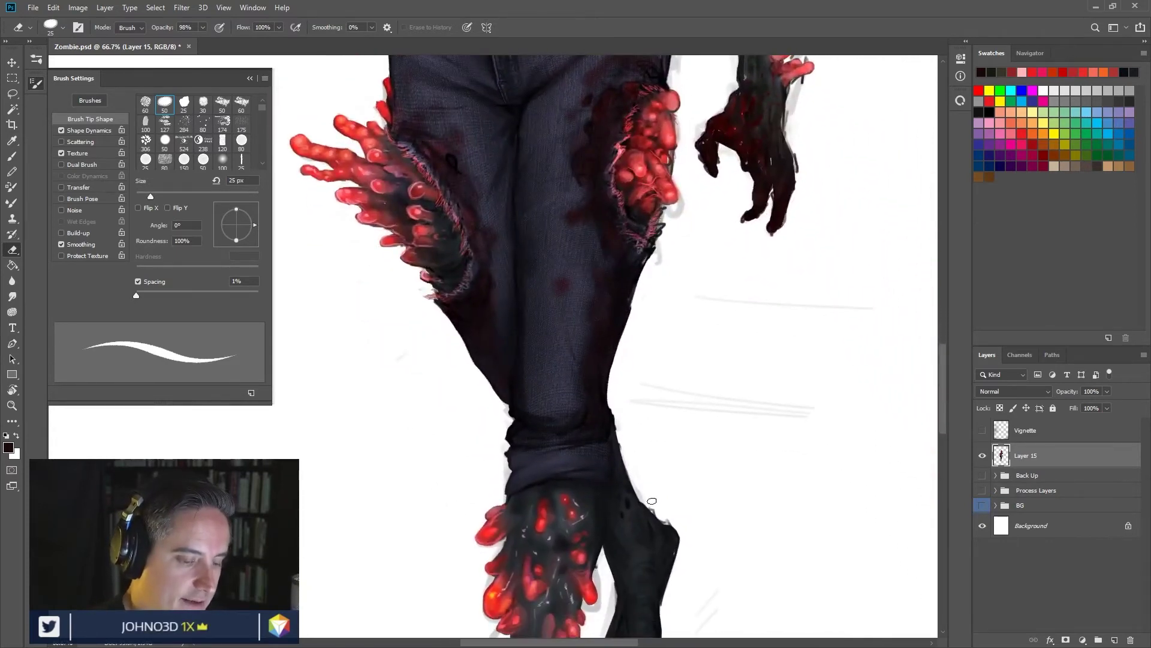
{"action": "right_click", "coordinate": [714, 403], "text": "alt"}
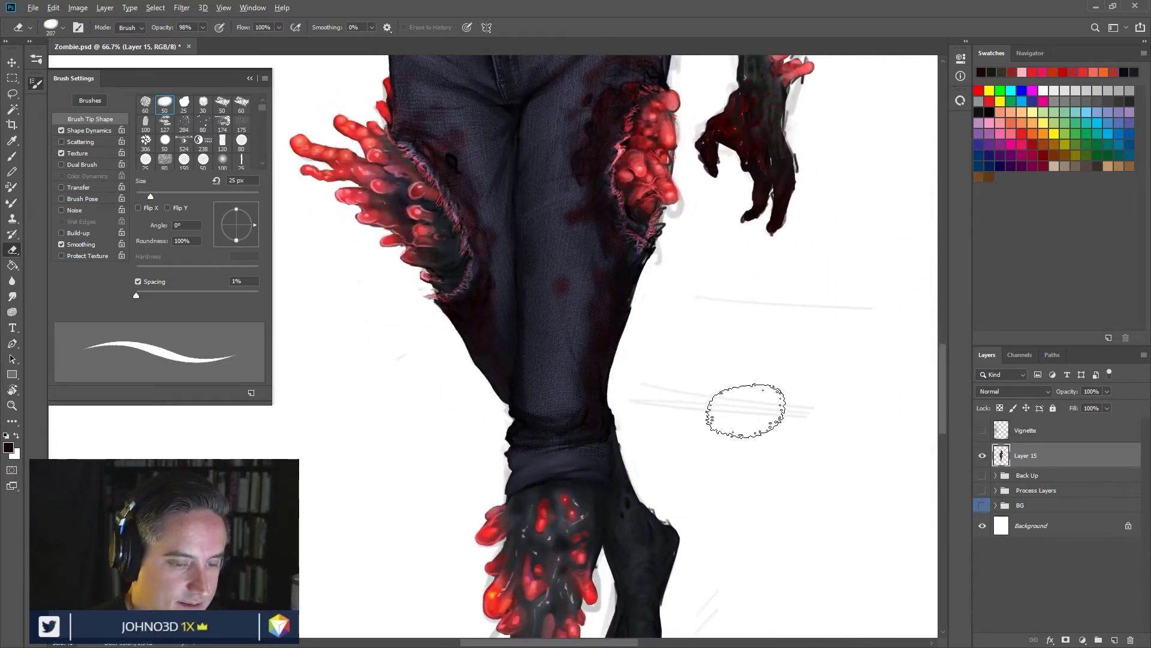
{"action": "left_click_drag", "start_coordinate": [668, 398], "coordinate": [887, 423]}
{"action": "left_click_drag", "start_coordinate": [881, 304], "coordinate": [707, 303]}
Step: Erase the gray outline beside the thigh wound nearest the hanging hand with a 25 px eraser
{"action": "key", "text": "bracketleft"}
{"action": "key", "text": "bracketleft"}
{"action": "key", "text": "bracketleft"}
{"action": "key", "text": "bracketleft"}
{"action": "key", "text": "bracketleft"}
{"action": "key", "text": "bracketleft"}
{"action": "key", "text": "bracketleft"}
{"action": "key", "text": "bracketleft"}
{"action": "key", "text": "bracketleft"}
{"action": "key", "text": "bracketleft"}
{"action": "key", "text": "bracketleft"}
{"action": "key", "text": "bracketleft"}
{"action": "key", "text": "bracketleft"}
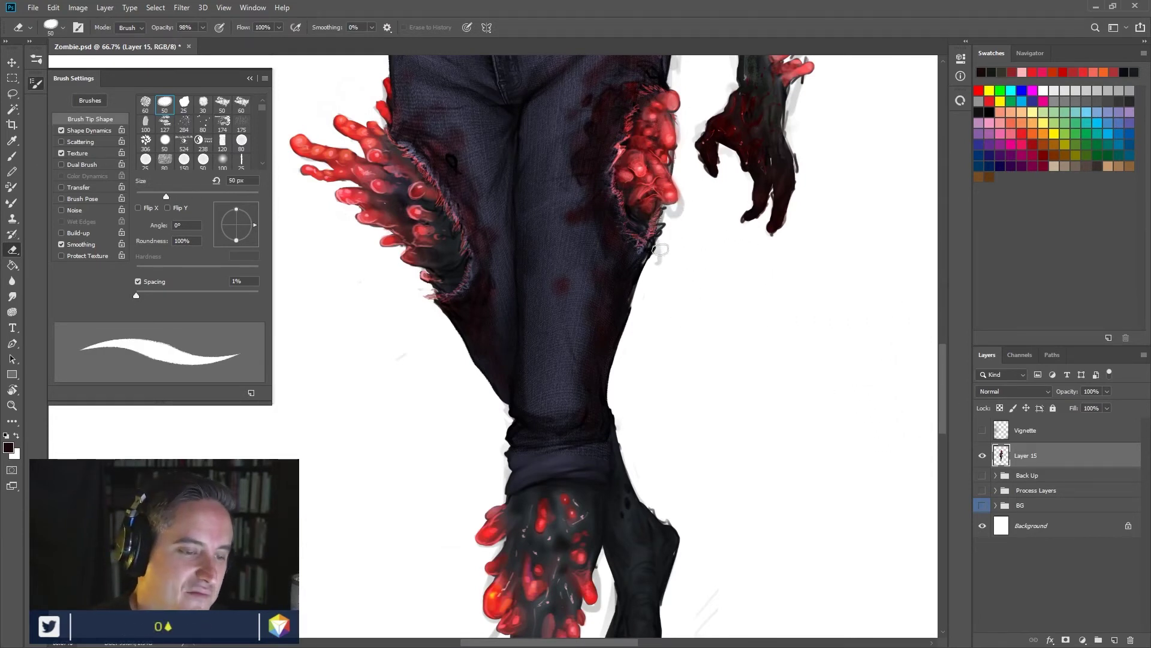
{"action": "key", "text": "bracketleft"}
{"action": "mouse_move", "coordinate": [668, 213]}
{"action": "left_mouse_down"}
{"action": "mouse_move", "coordinate": [663, 228]}
{"action": "mouse_move", "coordinate": [679, 184]}
{"action": "left_mouse_up"}
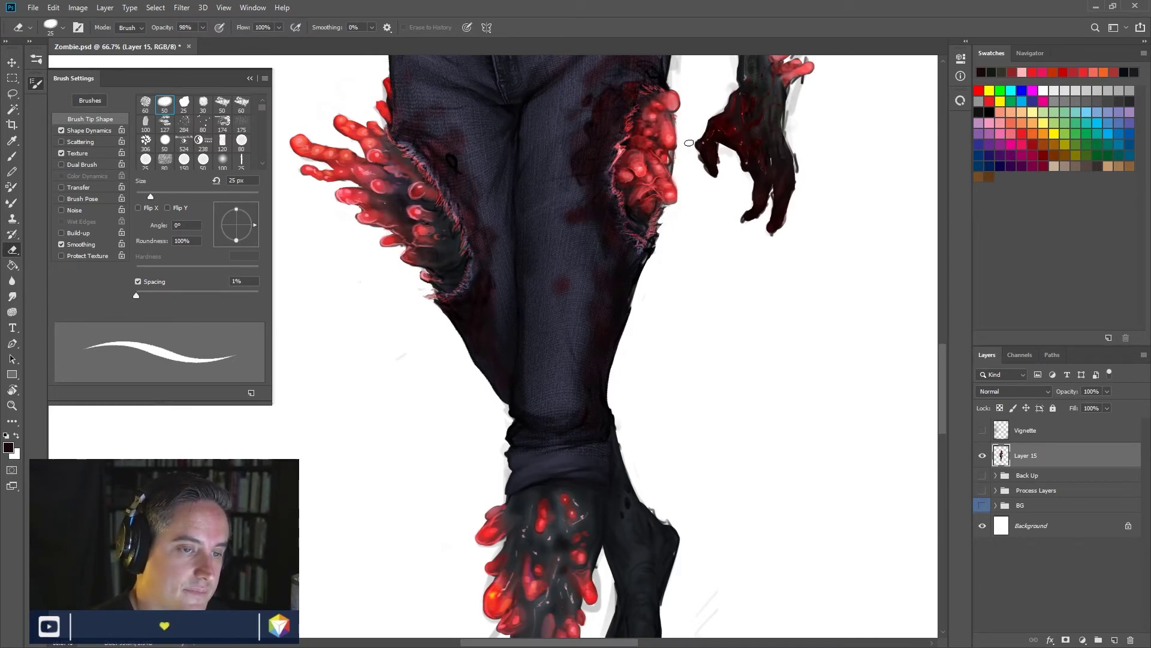
Step: Erase the gray outlines around the hanging hand, its forearm growths and the neighboring hip with a 25 px eraser
{"action": "scroll", "coordinate": [692, 96], "scroll_direction": "up", "scroll_amount": 3}
{"action": "mouse_move", "coordinate": [650, 220]}
{"action": "left_mouse_down"}
{"action": "mouse_move", "coordinate": [652, 197]}
{"action": "mouse_move", "coordinate": [649, 240]}
{"action": "left_mouse_up"}
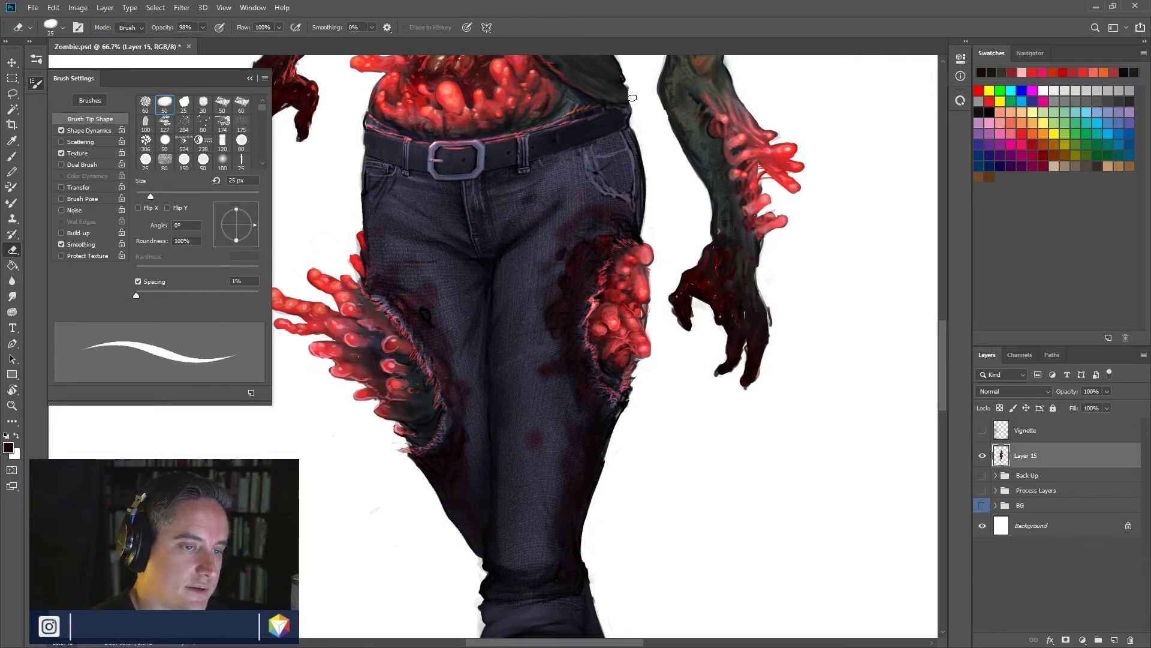
{"action": "left_click_drag", "start_coordinate": [629, 84], "coordinate": [674, 298]}
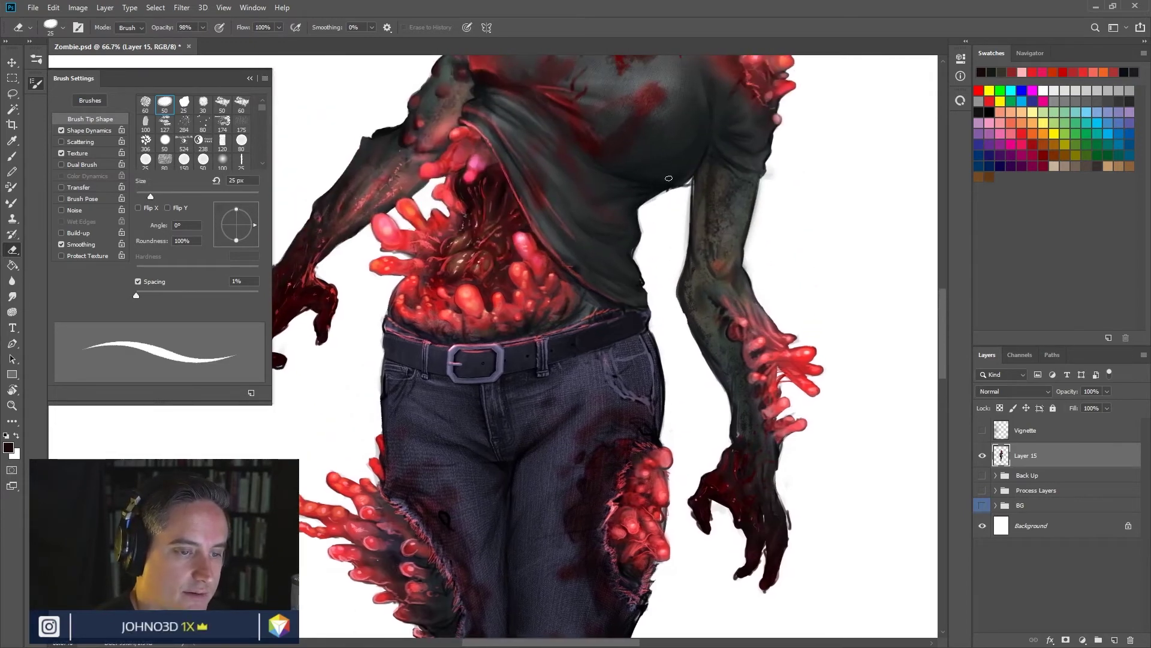
Step: Erase the gray outline between the torso and the inner edge of the hanging upper arm with a 20 px eraser
{"action": "key", "text": "bracketleft"}
{"action": "left_click_drag", "start_coordinate": [686, 195], "coordinate": [687, 254]}
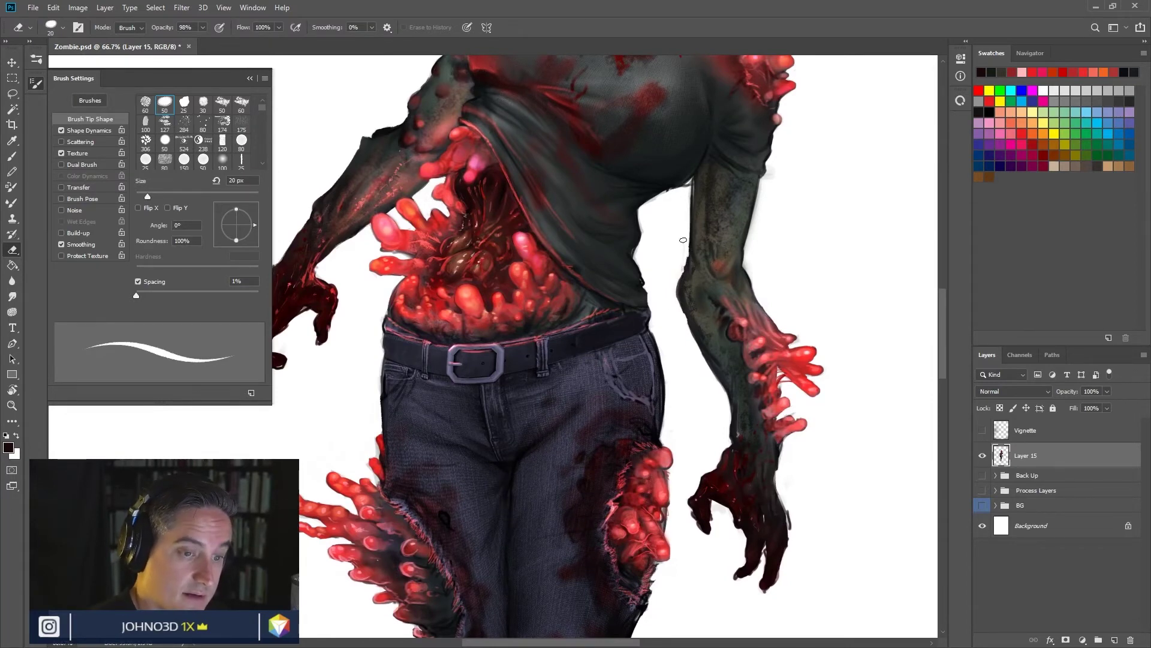
{"action": "left_click_drag", "start_coordinate": [691, 199], "coordinate": [690, 182]}
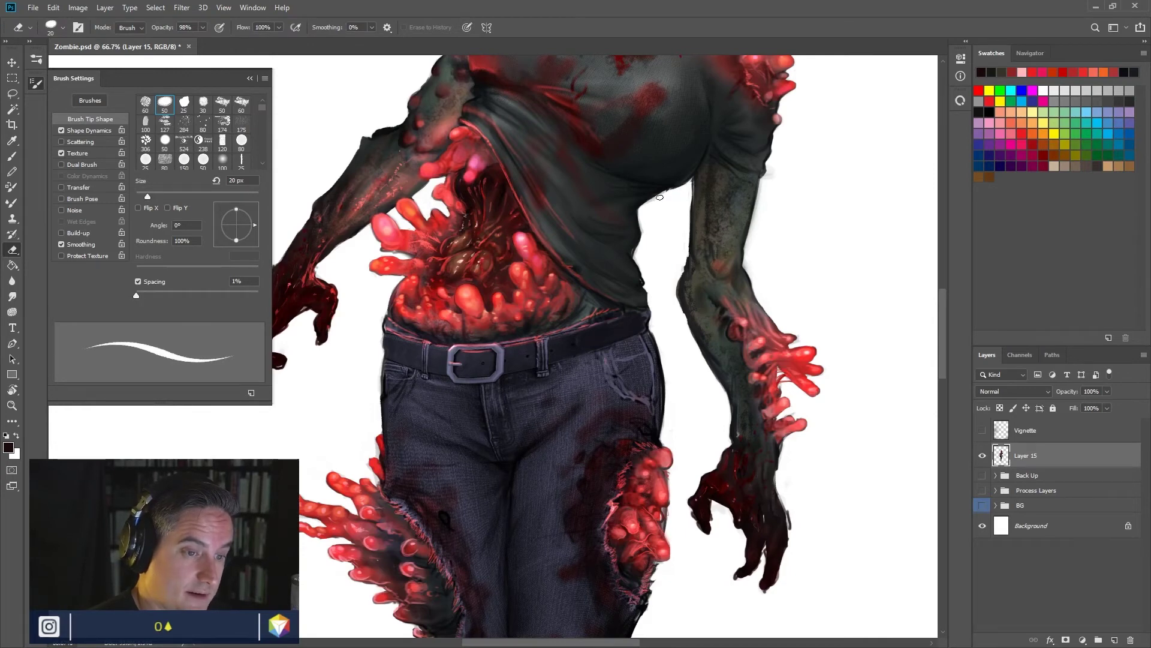
Step: Erase the gray outline between the growth-covered shin and the raised rear foot with a 20 px eraser
{"action": "left_click_drag", "start_coordinate": [578, 428], "coordinate": [664, 180]}
{"action": "mouse_move", "coordinate": [662, 417]}
{"action": "left_mouse_down"}
{"action": "mouse_move", "coordinate": [660, 304]}
{"action": "mouse_move", "coordinate": [607, 226]}
{"action": "left_mouse_up"}
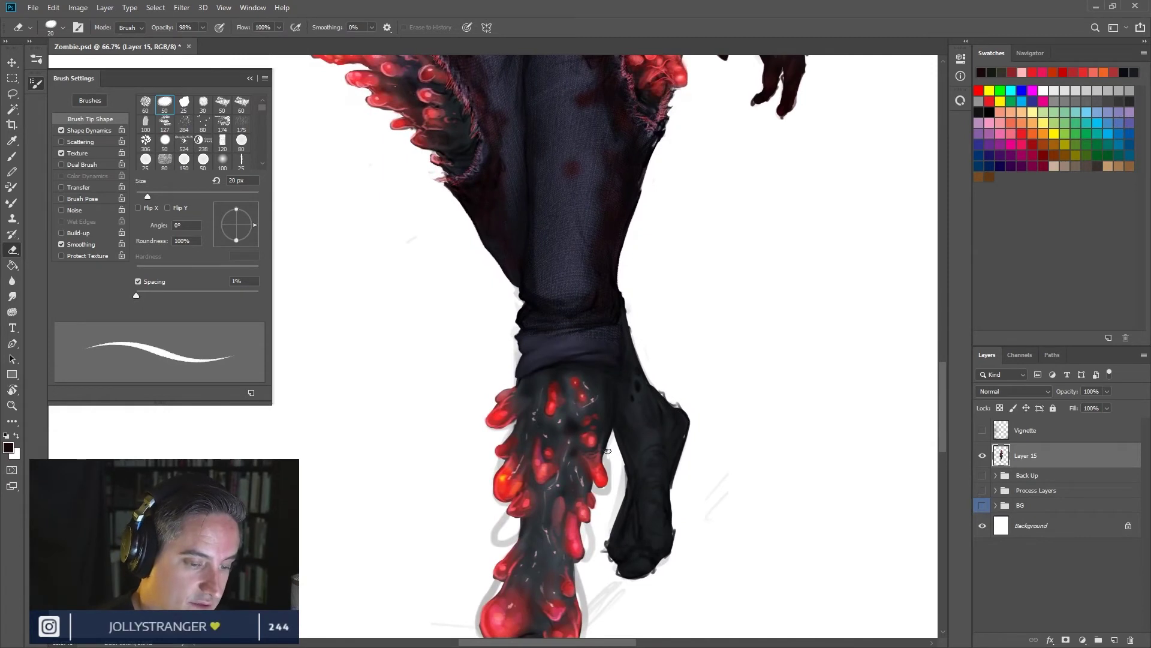
{"action": "mouse_move", "coordinate": [617, 463]}
{"action": "left_mouse_down"}
{"action": "mouse_move", "coordinate": [624, 483]}
{"action": "mouse_move", "coordinate": [610, 520]}
{"action": "left_mouse_up"}
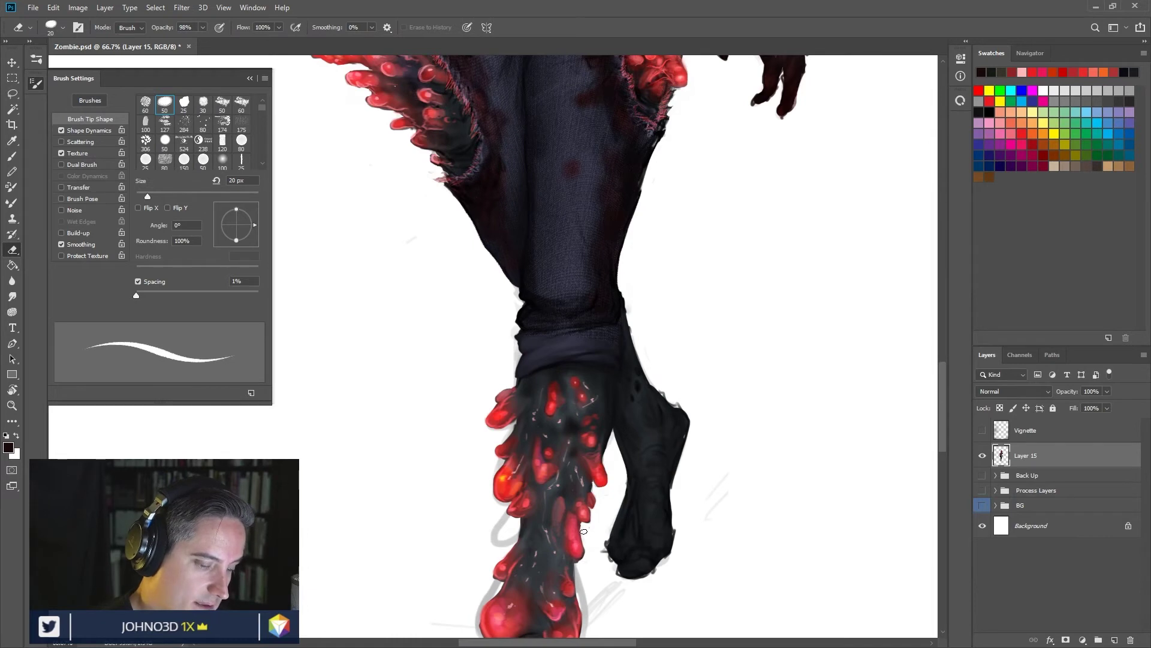
Step: Erase the loose hatch lines below and beside the raised rear foot with the eraser enlarged to between 60 and 80 px
{"action": "scroll", "coordinate": [584, 527], "scroll_direction": "down", "scroll_amount": 4}
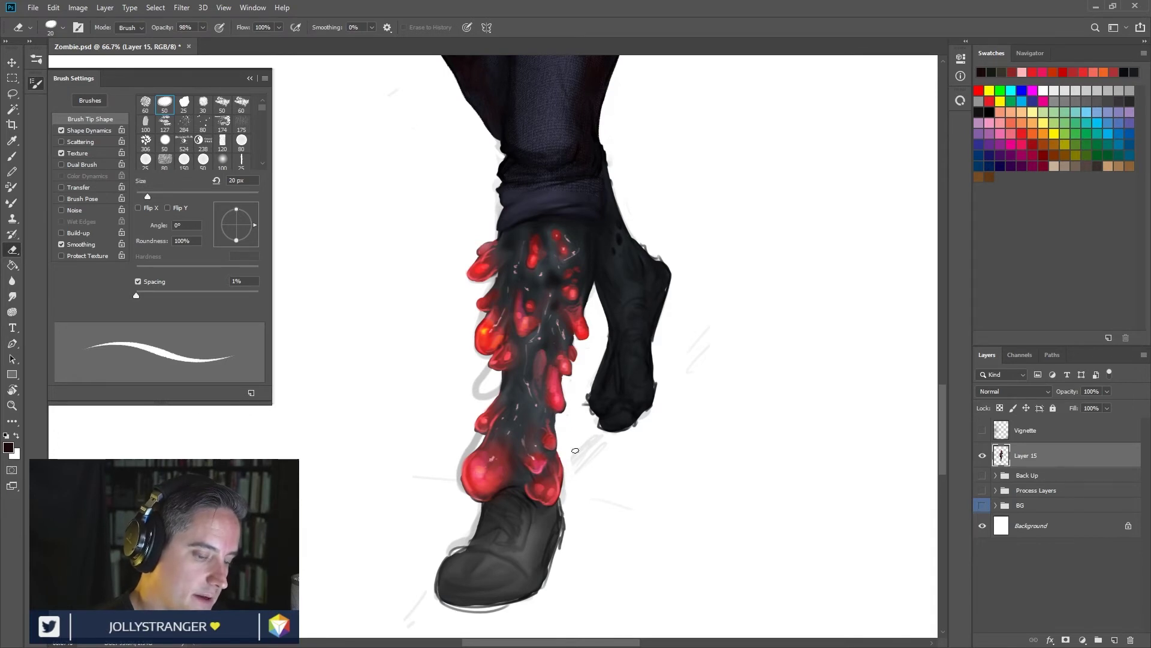
{"action": "key", "text": "bracketright"}
{"action": "key", "text": "bracketright"}
{"action": "key", "text": "bracketright"}
{"action": "key", "text": "bracketright"}
{"action": "key", "text": "bracketright"}
{"action": "key", "text": "bracketright"}
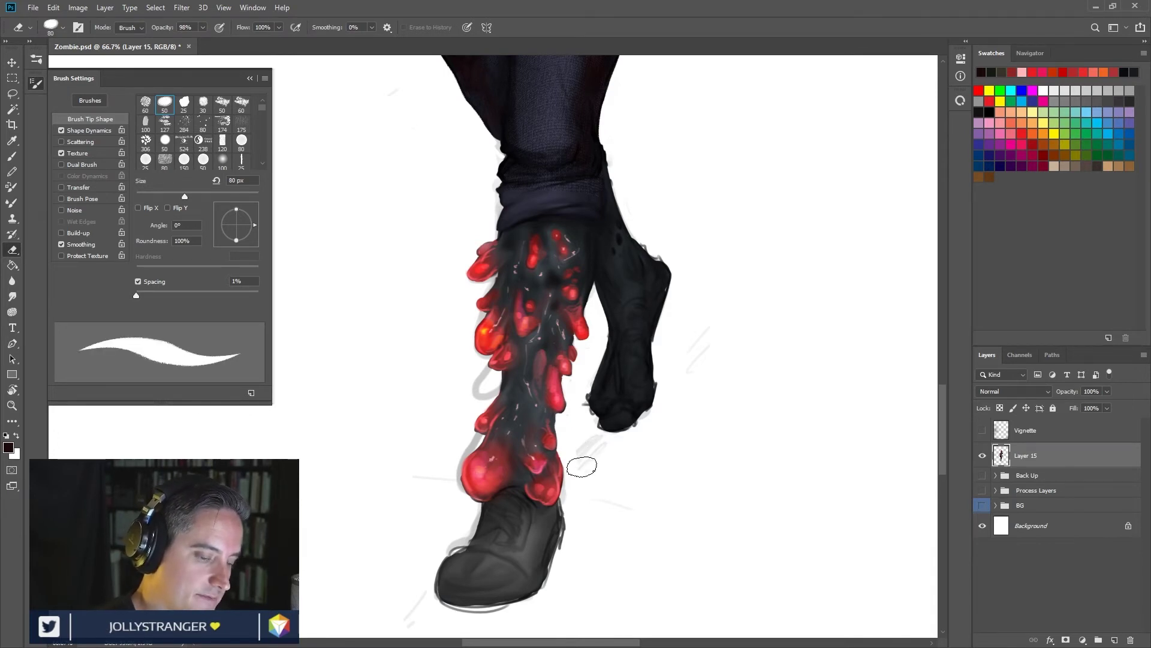
{"action": "key", "text": "bracketleft"}
{"action": "key", "text": "bracketleft"}
{"action": "key", "text": "bracketleft"}
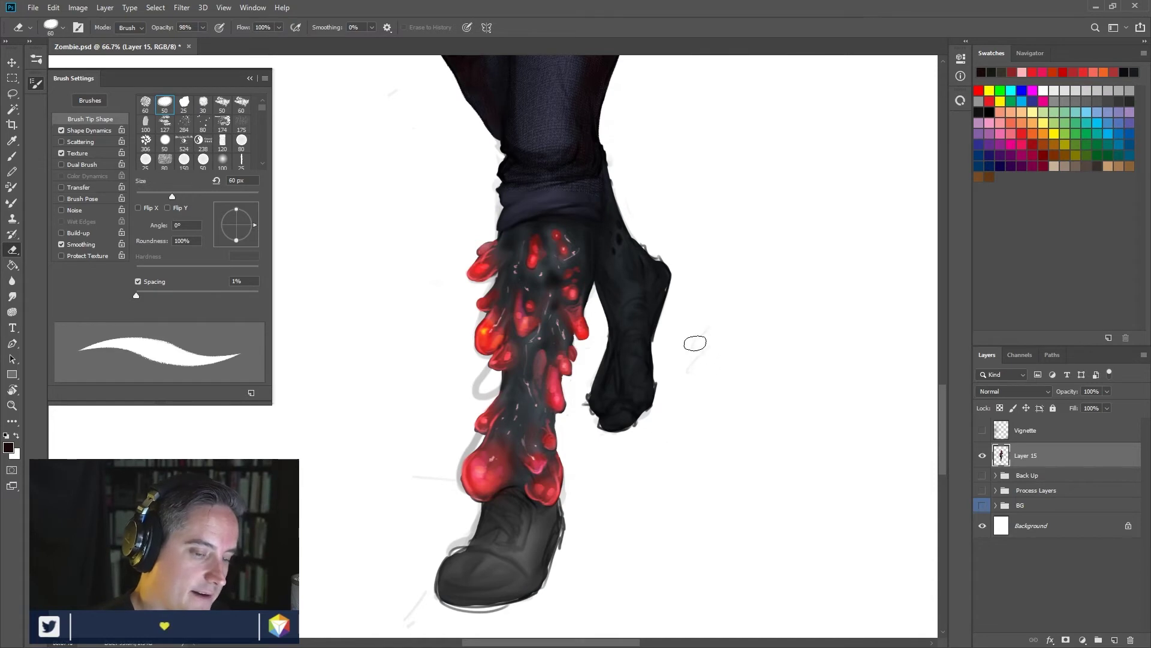
Step: Erase the stray outlines around the toes and heel of the raised rear foot with a 20 px eraser
{"action": "key", "text": "bracketleft"}
{"action": "key", "text": "bracketleft"}
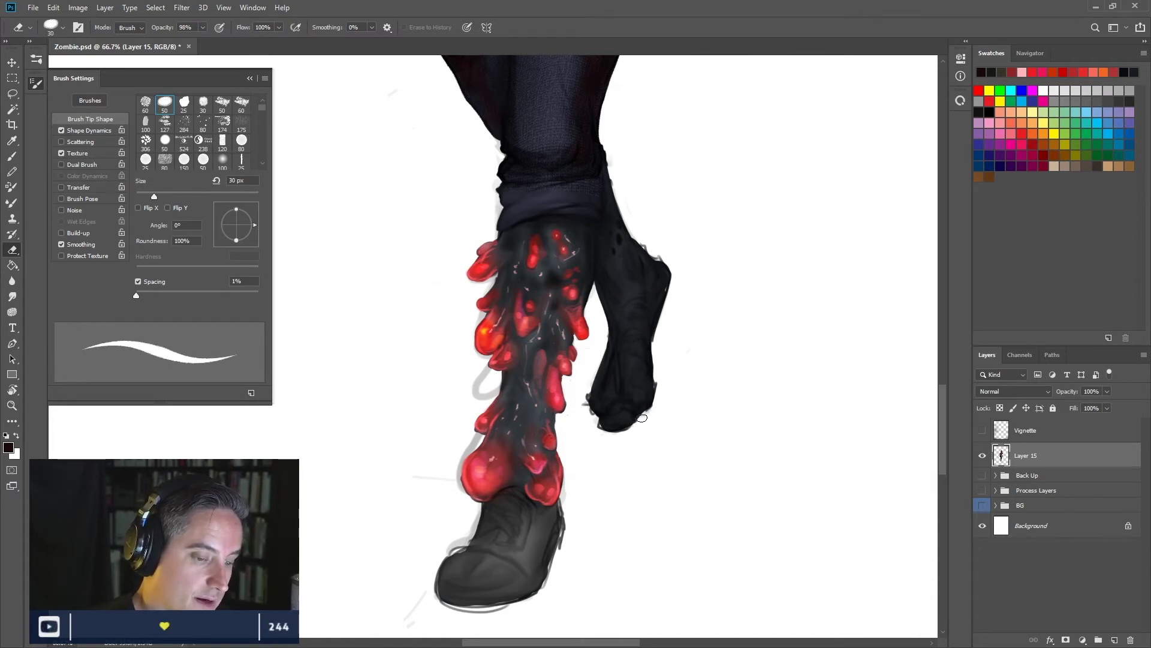
{"action": "key", "text": "bracketleft"}
{"action": "left_click_drag", "start_coordinate": [597, 424], "coordinate": [587, 407]}
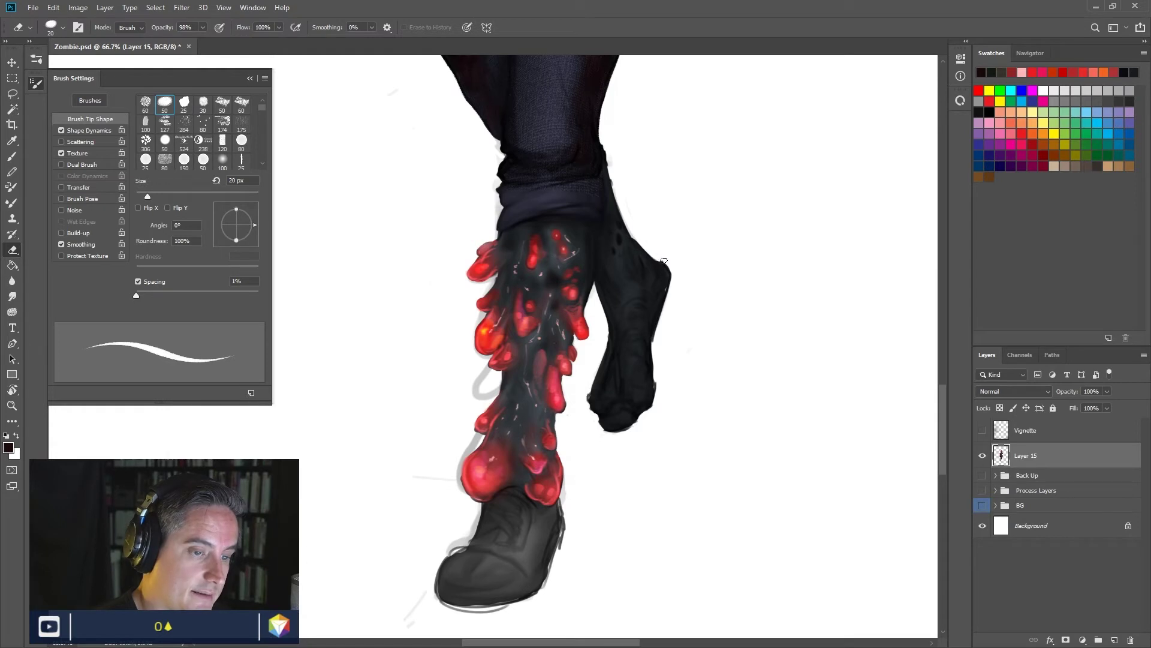
{"action": "left_click_drag", "start_coordinate": [668, 288], "coordinate": [670, 271]}
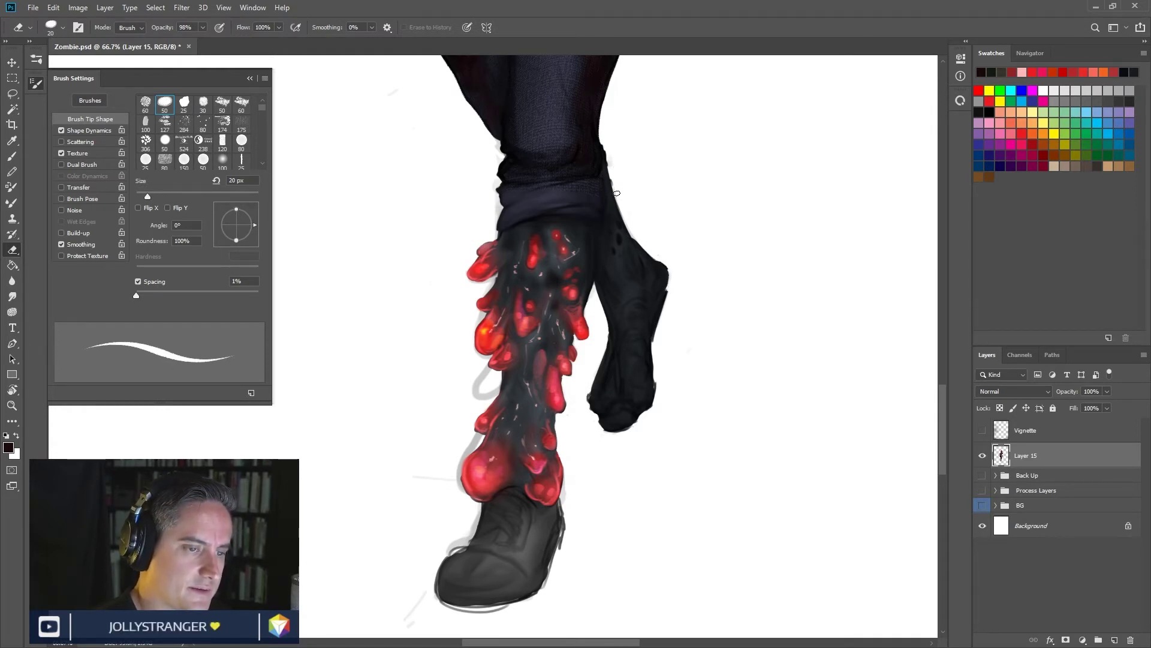
Step: Erase the gray sketch loop and thick outline along the outer side of the growth-covered shin with a 20 px eraser
{"action": "left_click_drag", "start_coordinate": [613, 153], "coordinate": [659, 36]}
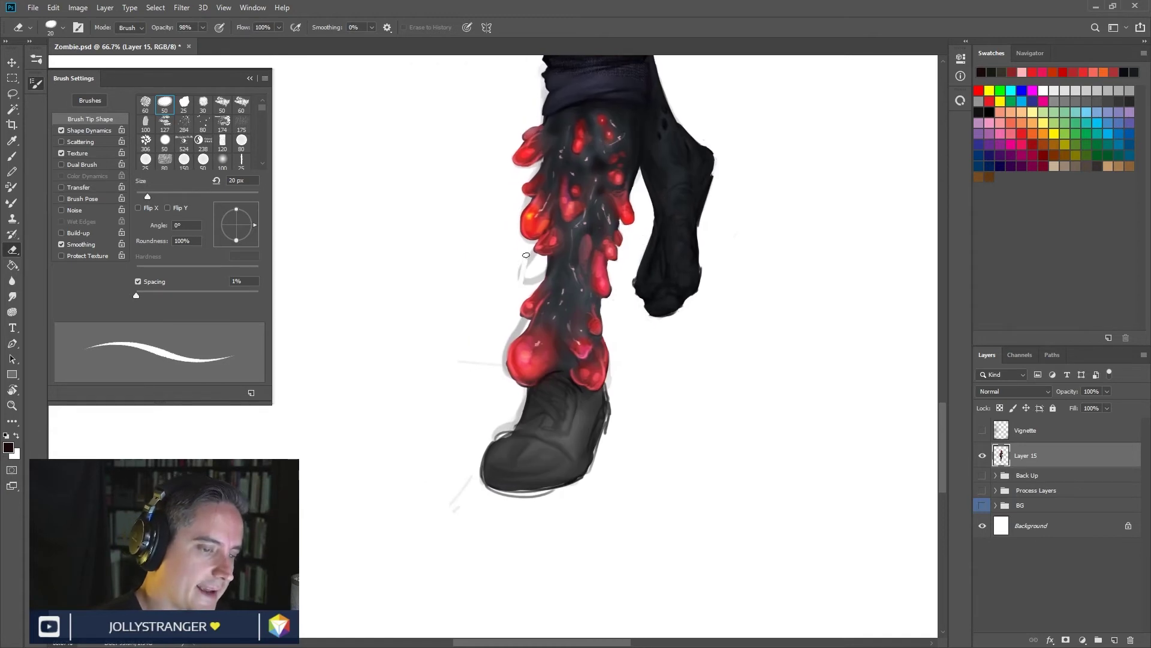
{"action": "mouse_move", "coordinate": [529, 266]}
{"action": "left_mouse_down"}
{"action": "mouse_move", "coordinate": [531, 251]}
{"action": "mouse_move", "coordinate": [539, 275]}
{"action": "left_mouse_up"}
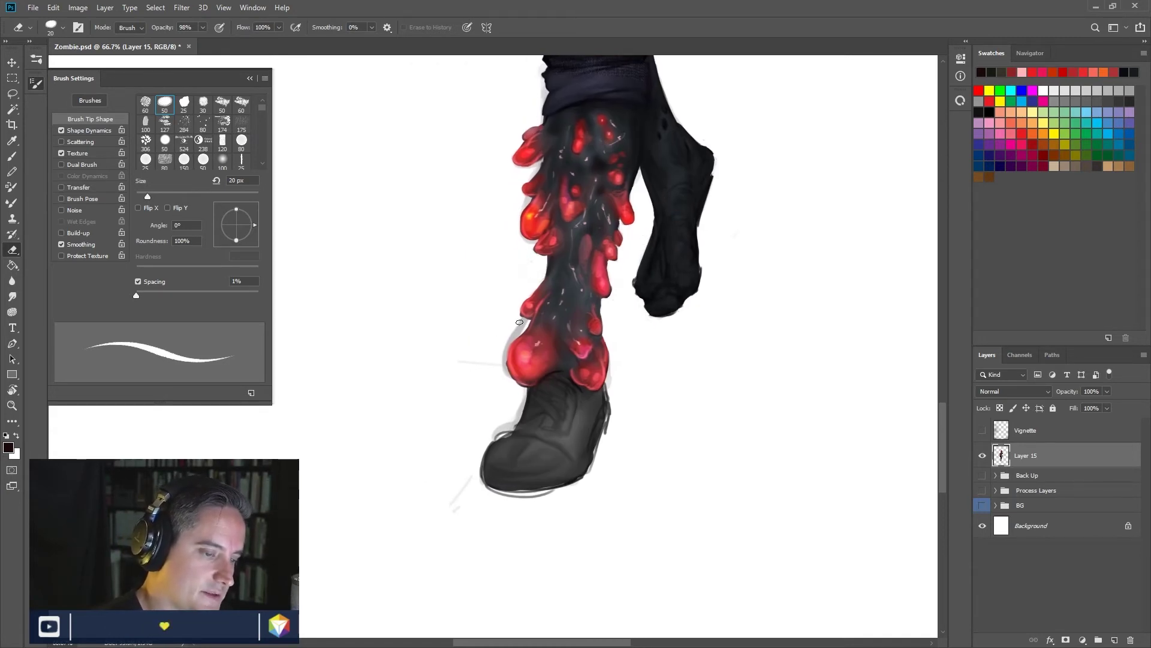
{"action": "mouse_move", "coordinate": [527, 322]}
{"action": "left_mouse_down"}
{"action": "mouse_move", "coordinate": [508, 348]}
{"action": "mouse_move", "coordinate": [507, 382]}
{"action": "mouse_move", "coordinate": [477, 363]}
{"action": "mouse_move", "coordinate": [493, 361]}
{"action": "left_mouse_up"}
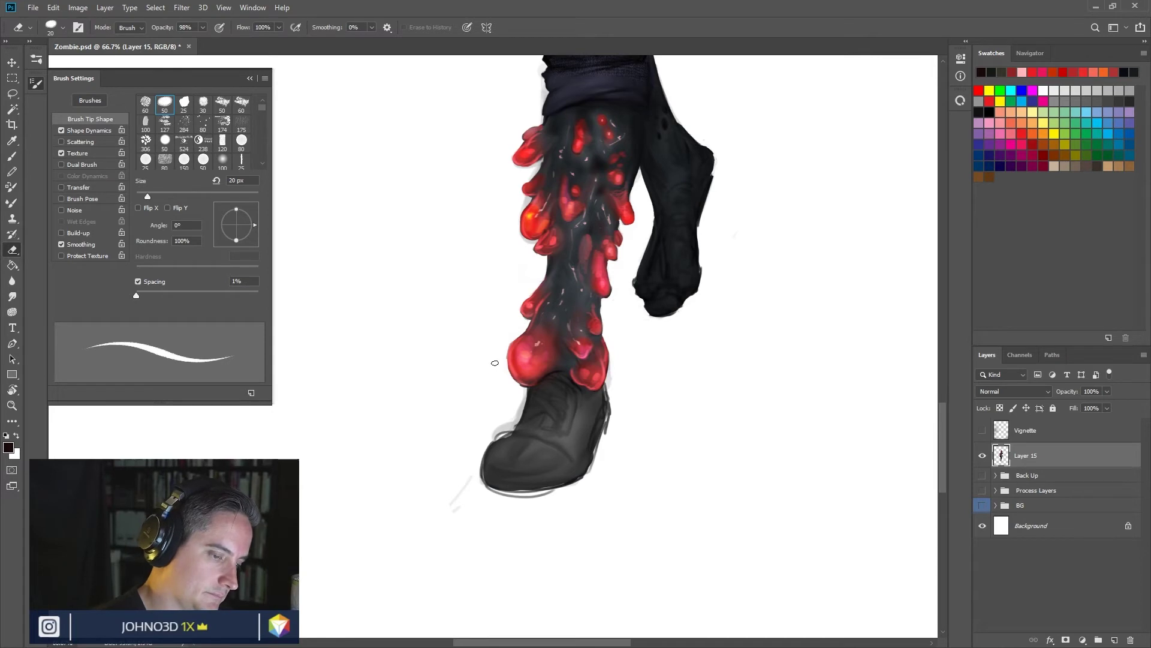
Step: Erase the sketch lines around the boot's sole, instep and heel at 20 px, and reduce the eraser to 10 px for the shin growths
{"action": "mouse_move", "coordinate": [469, 486]}
{"action": "left_mouse_down"}
{"action": "mouse_move", "coordinate": [447, 511]}
{"action": "mouse_move", "coordinate": [467, 455]}
{"action": "mouse_move", "coordinate": [486, 487]}
{"action": "mouse_move", "coordinate": [471, 480]}
{"action": "mouse_move", "coordinate": [494, 494]}
{"action": "mouse_move", "coordinate": [529, 498]}
{"action": "mouse_move", "coordinate": [487, 480]}
{"action": "mouse_move", "coordinate": [545, 497]}
{"action": "mouse_move", "coordinate": [497, 494]}
{"action": "mouse_move", "coordinate": [571, 487]}
{"action": "mouse_move", "coordinate": [490, 487]}
{"action": "mouse_move", "coordinate": [565, 487]}
{"action": "mouse_move", "coordinate": [515, 493]}
{"action": "mouse_move", "coordinate": [547, 487]}
{"action": "left_mouse_up"}
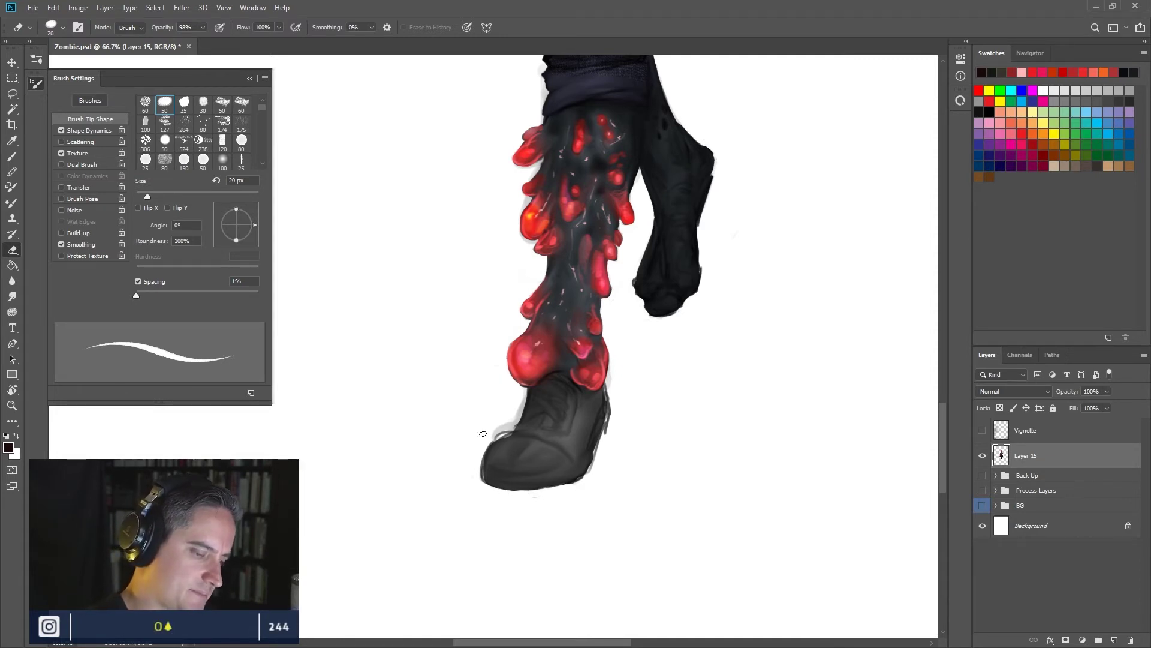
{"action": "left_click_drag", "start_coordinate": [500, 430], "coordinate": [518, 409]}
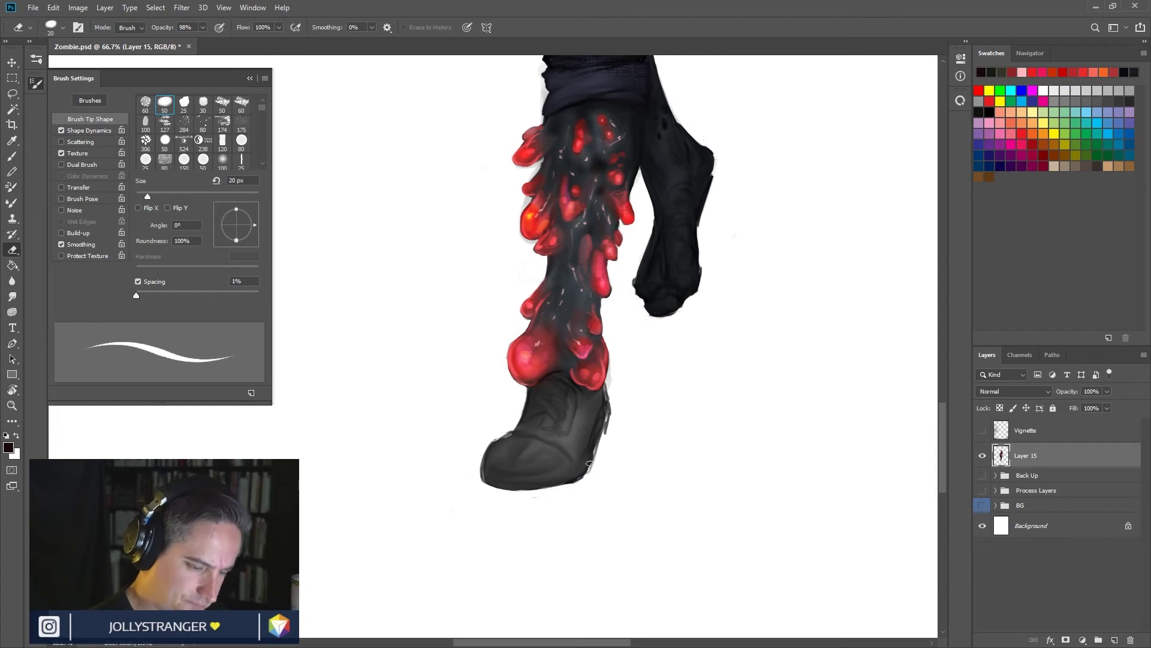
{"action": "mouse_move", "coordinate": [604, 448]}
{"action": "left_mouse_down"}
{"action": "mouse_move", "coordinate": [593, 470]}
{"action": "mouse_move", "coordinate": [602, 440]}
{"action": "left_mouse_up"}
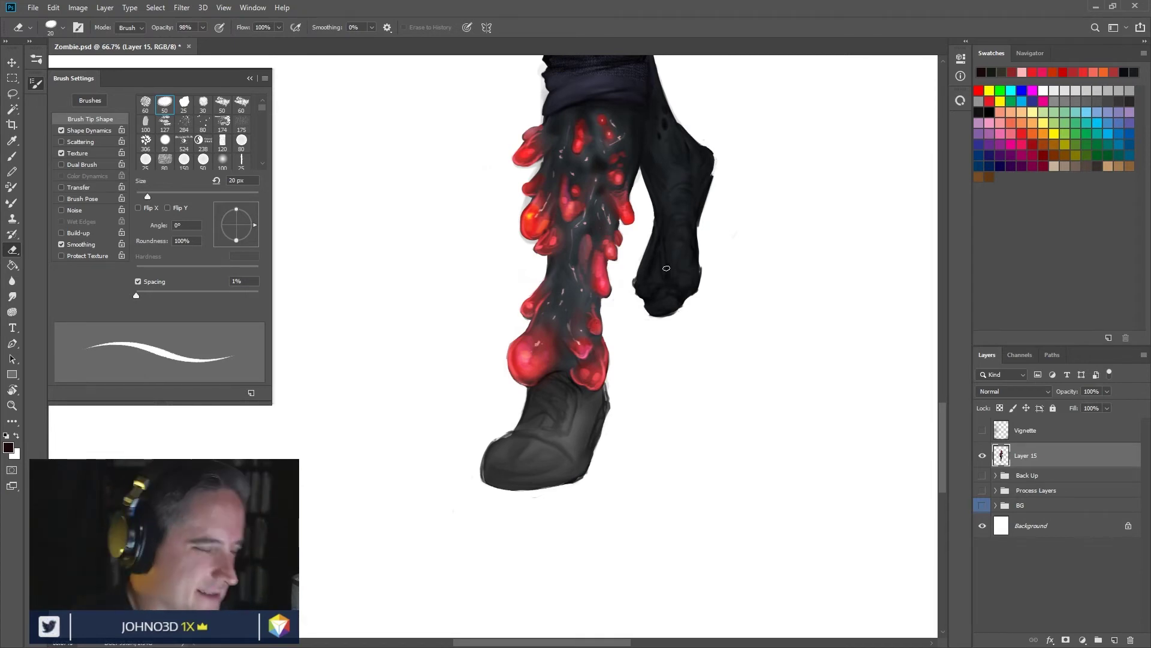
{"action": "key", "text": "bracketleft"}
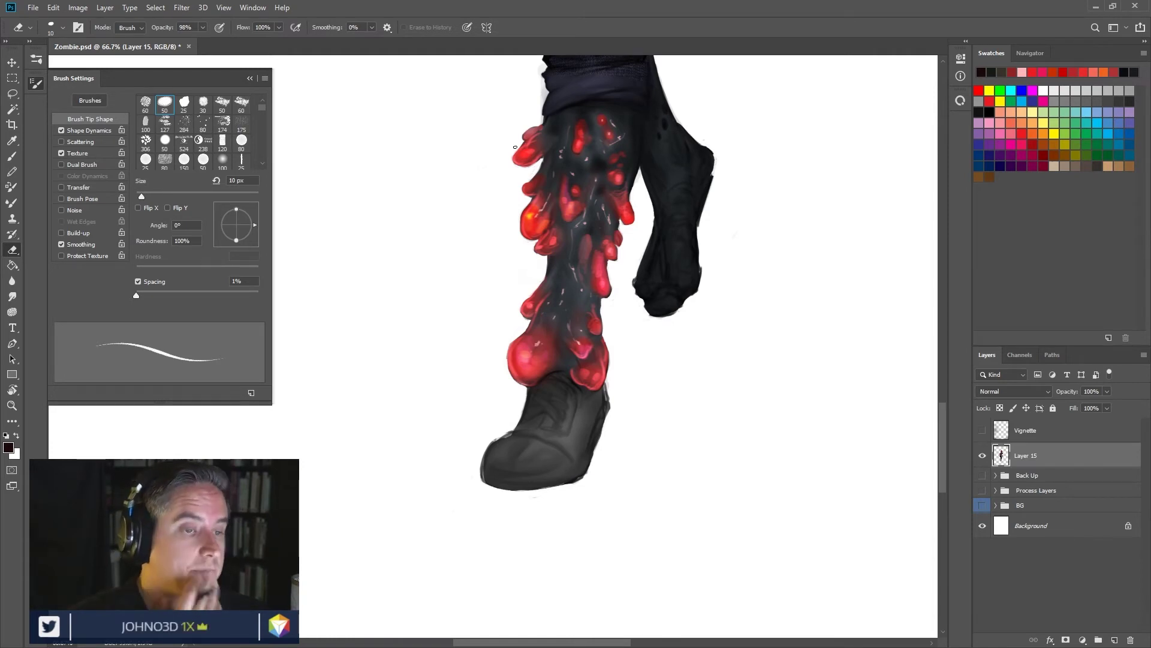
Step: Inspect the whole figure from head to boot for leftover sketch marks, toggling Layer 15's visibility off and on
{"action": "mouse_move", "coordinate": [569, 217]}
{"action": "left_mouse_down"}
{"action": "mouse_move", "coordinate": [587, 446]}
{"action": "mouse_move", "coordinate": [647, 419]}
{"action": "mouse_move", "coordinate": [650, 458]}
{"action": "mouse_move", "coordinate": [747, 403]}
{"action": "mouse_move", "coordinate": [697, 388]}
{"action": "mouse_move", "coordinate": [671, 480]}
{"action": "mouse_move", "coordinate": [653, 498]}
{"action": "left_mouse_up"}
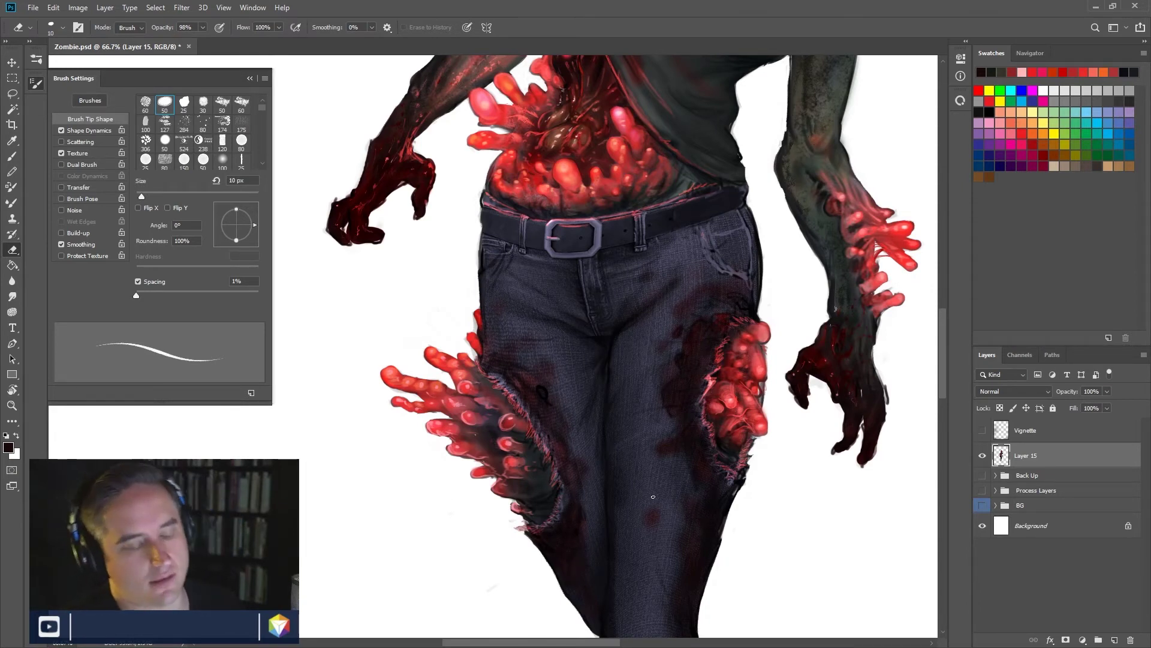
{"action": "left_click_drag", "start_coordinate": [617, 334], "coordinate": [617, 483]}
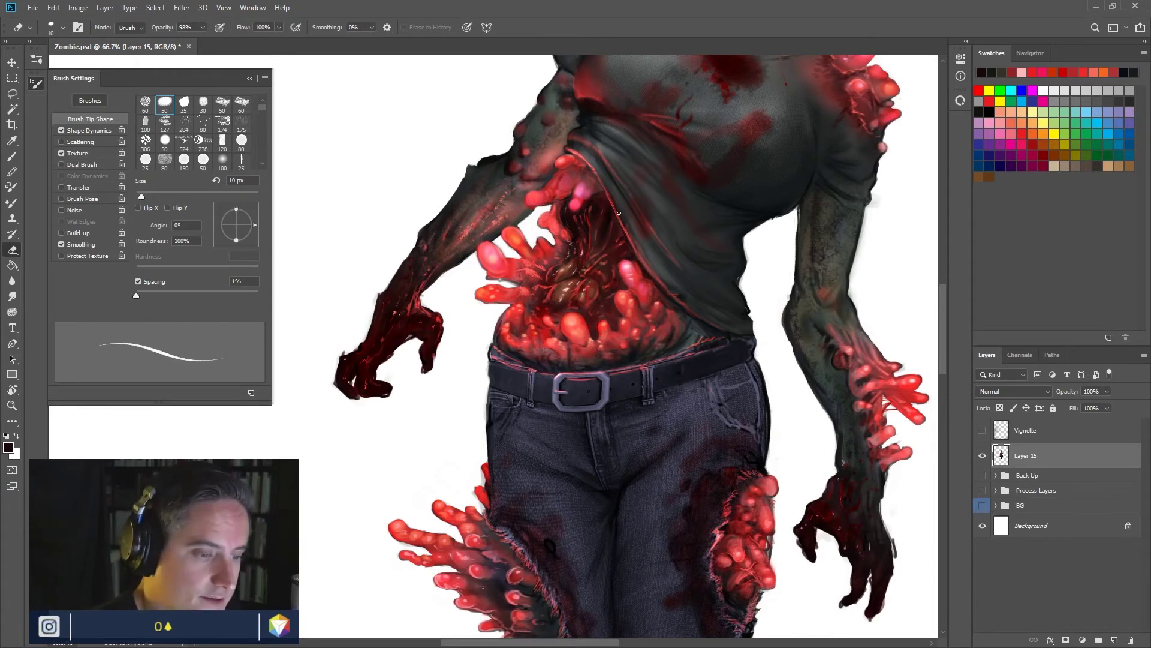
{"action": "left_click_drag", "start_coordinate": [702, 203], "coordinate": [588, 500]}
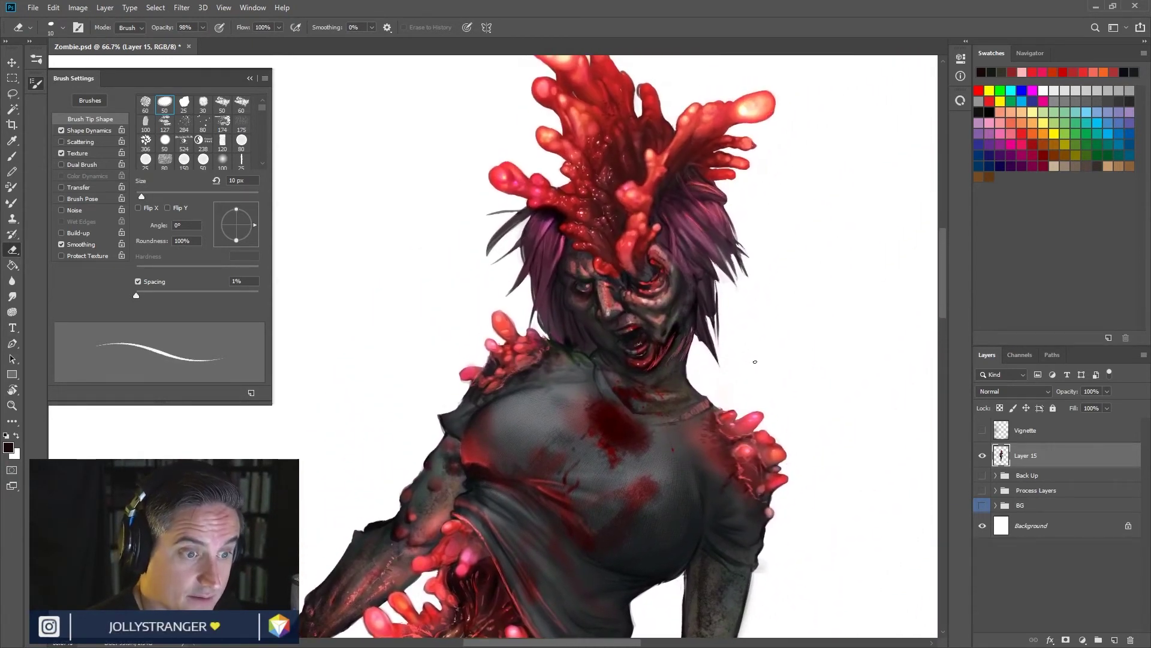
{"action": "left_click", "coordinate": [983, 457]}
{"action": "left_click", "coordinate": [983, 459]}
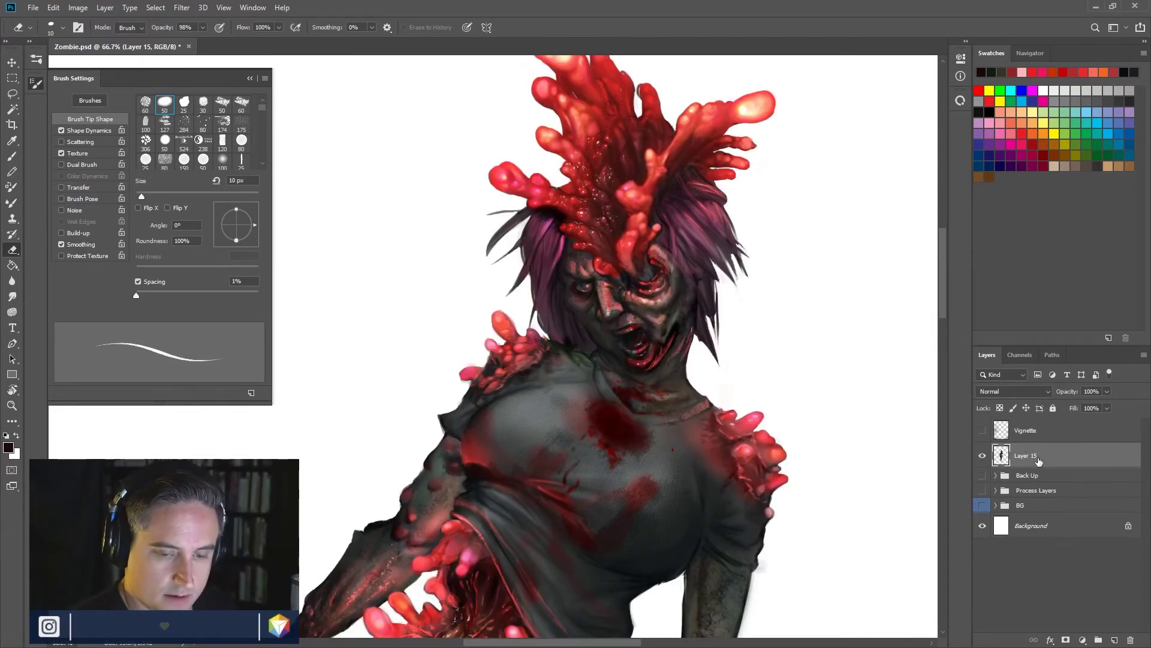
{"action": "left_click_drag", "start_coordinate": [638, 484], "coordinate": [702, 308]}
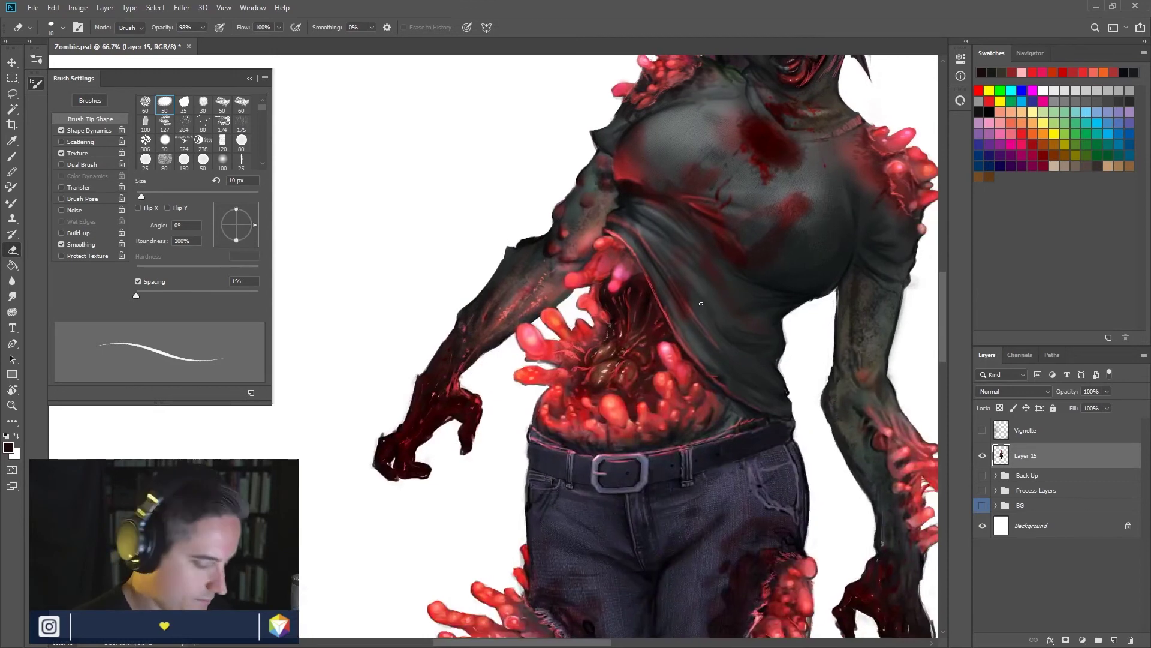
{"action": "key", "text": "ctrl+minus"}
{"action": "key", "text": "ctrl+minus"}
{"action": "key", "text": "ctrl+minus"}
{"action": "key", "text": "ctrl+plus"}
{"action": "key", "text": "ctrl+minus"}
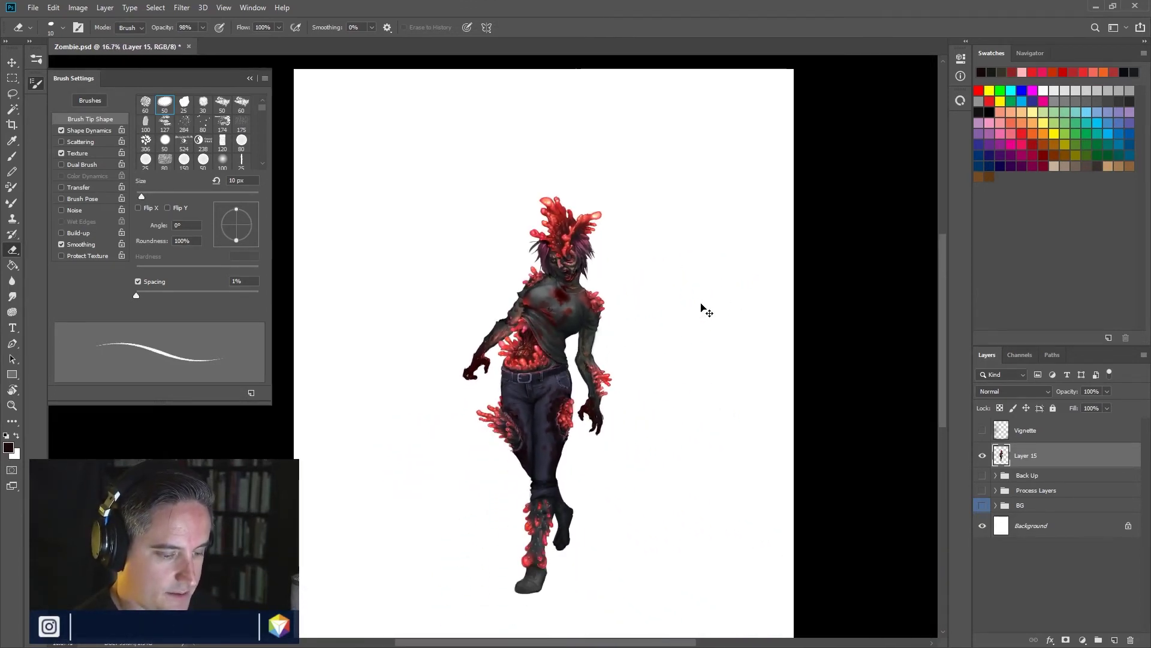
{"action": "key", "text": "ctrl+plus"}
{"action": "key", "text": "ctrl+plus"}
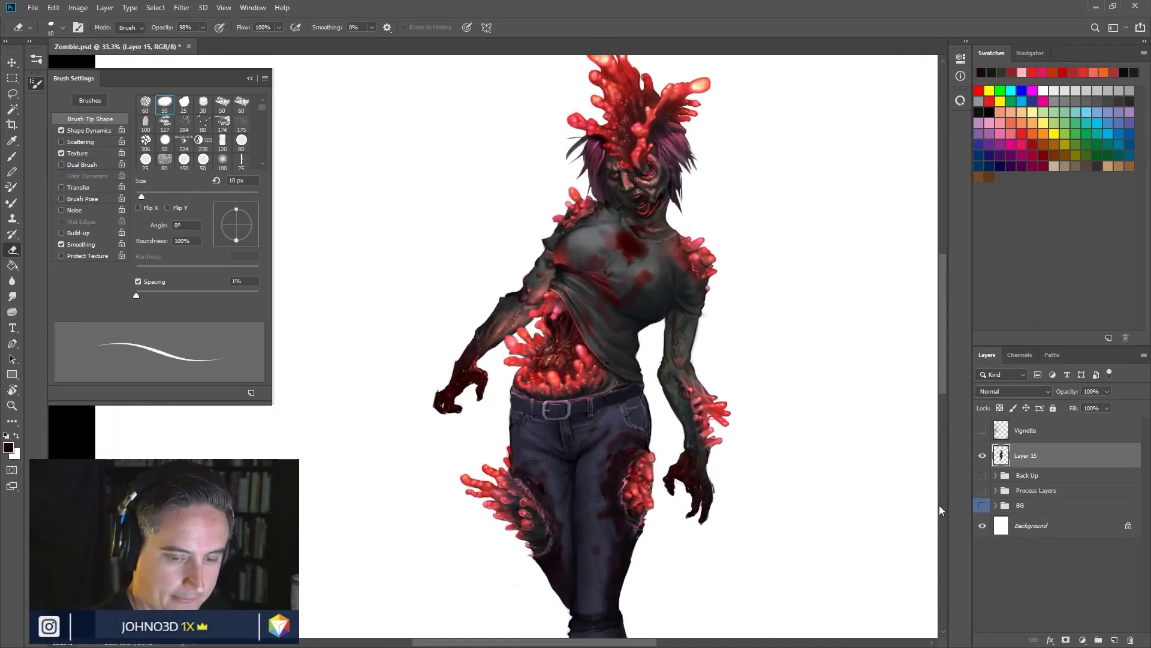
{"action": "scroll", "coordinate": [806, 483], "scroll_direction": "down", "scroll_amount": 5}
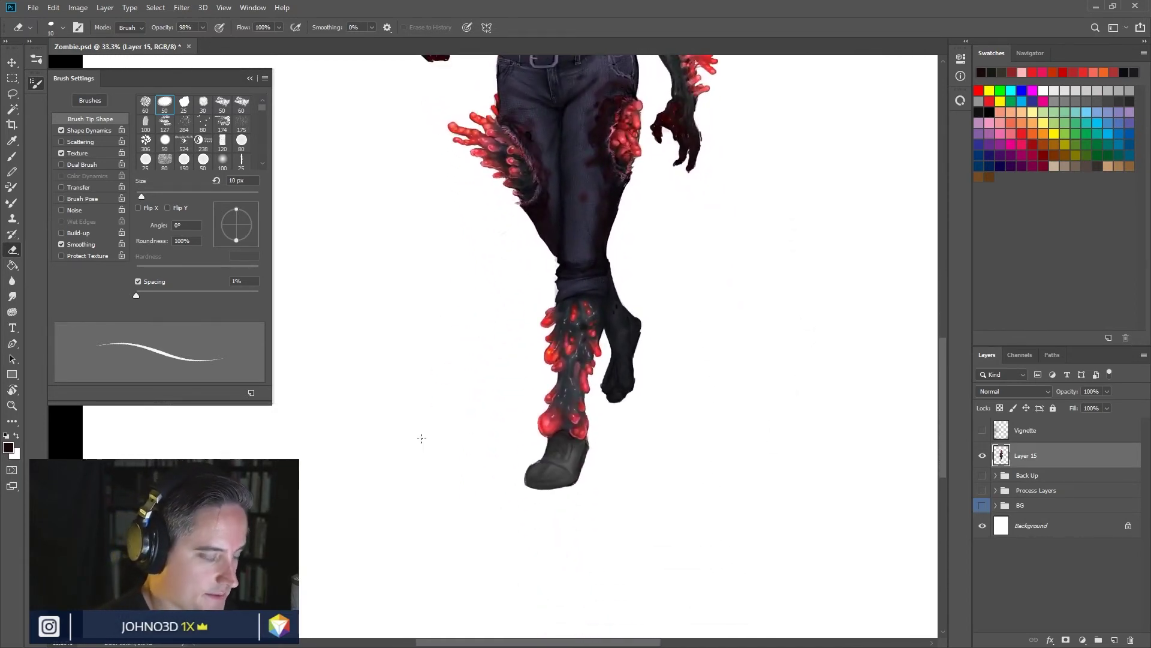
Step: Set the foreground color to grayish pink b79e9e and make a thin light stroke across the boot's toe seam
{"action": "left_click", "coordinate": [9, 447]}
{"action": "left_click", "coordinate": [772, 256]}
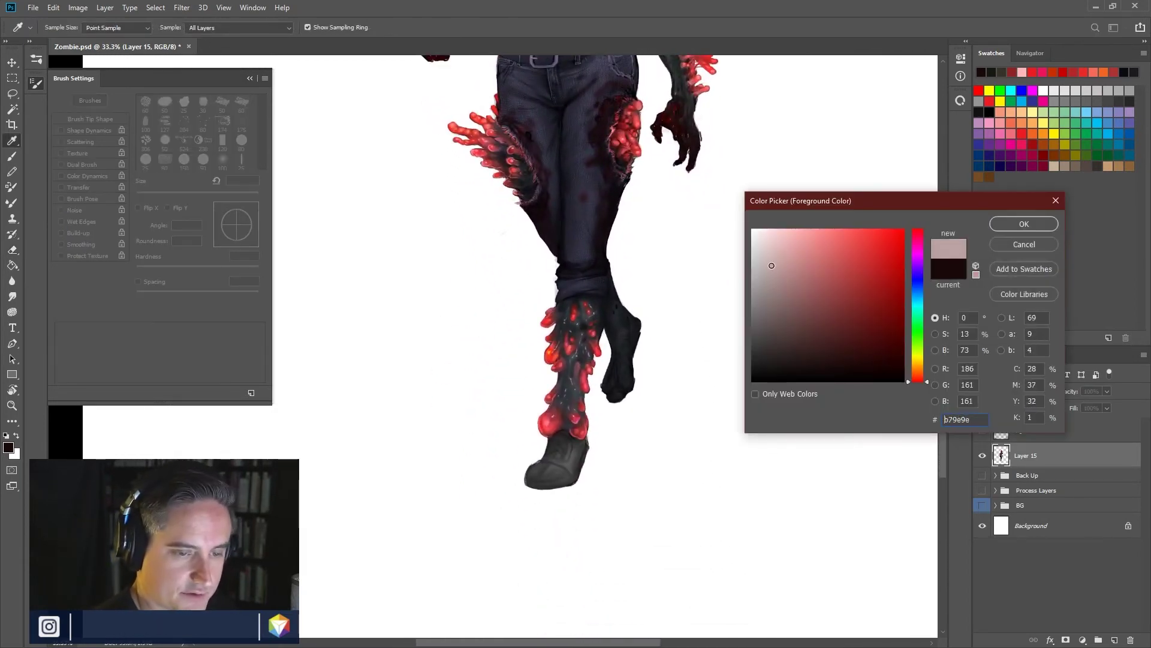
{"action": "left_click", "coordinate": [992, 224]}
{"action": "key", "text": "ctrl+plus"}
{"action": "key", "text": "ctrl+plus"}
{"action": "left_click_drag", "start_coordinate": [727, 547], "coordinate": [747, 380]}
{"action": "left_click_drag", "start_coordinate": [641, 419], "coordinate": [629, 413]}
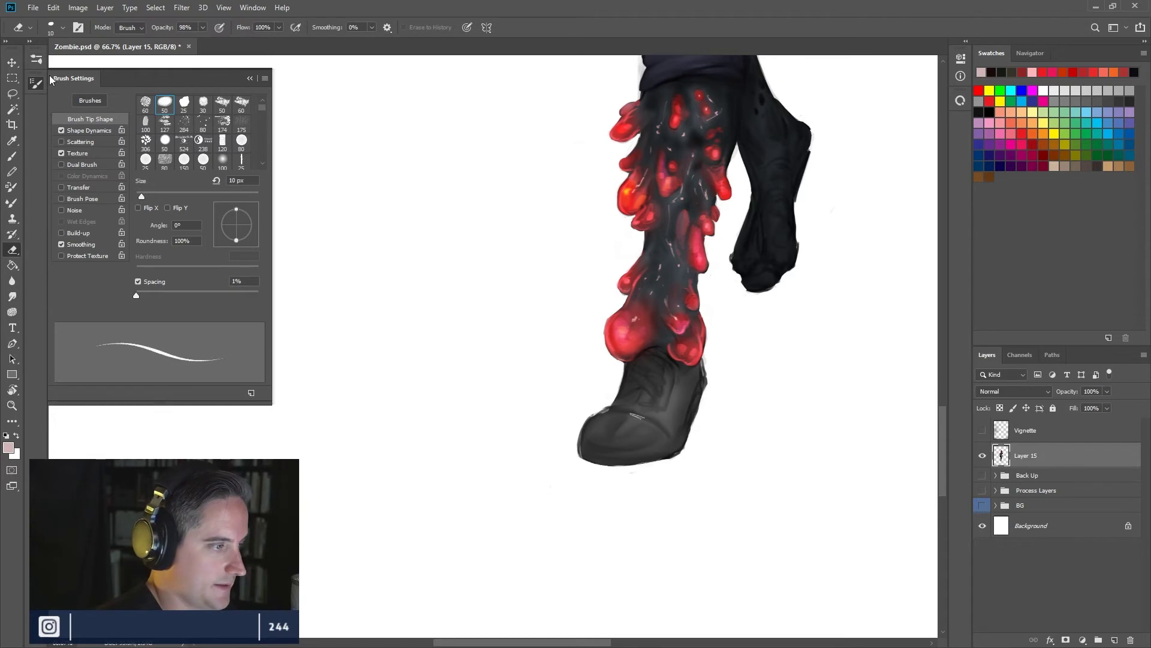
Step: Try lightening the boot's toe cap and sole edge with the Hard Round Pressure Opacity eraser, and undo those strokes
{"action": "left_click", "coordinate": [36, 83]}
{"action": "left_click", "coordinate": [37, 59]}
{"action": "left_click", "coordinate": [118, 234]}
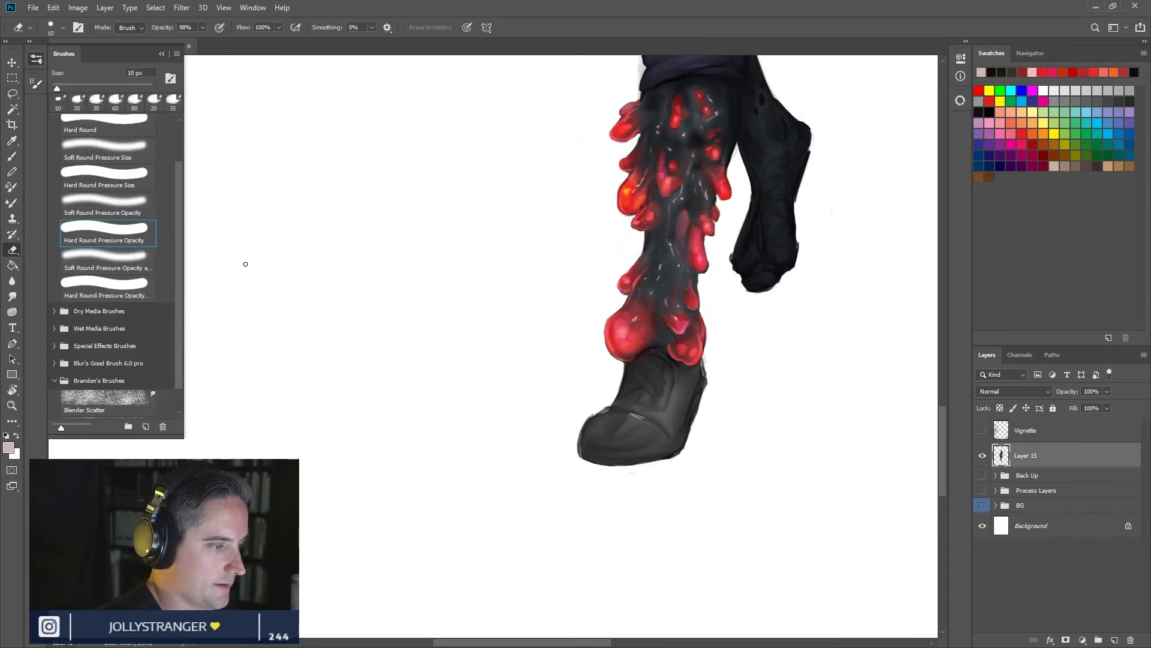
{"action": "mouse_move", "coordinate": [633, 424]}
{"action": "left_mouse_down"}
{"action": "mouse_move", "coordinate": [646, 424]}
{"action": "mouse_move", "coordinate": [592, 432]}
{"action": "mouse_move", "coordinate": [651, 432]}
{"action": "mouse_move", "coordinate": [636, 425]}
{"action": "left_mouse_up"}
{"action": "key", "text": "bracketleft"}
{"action": "key", "text": "bracketleft"}
{"action": "key", "text": "bracketleft"}
{"action": "left_click_drag", "start_coordinate": [588, 444], "coordinate": [636, 450]}
{"action": "key", "text": "bracketleft"}
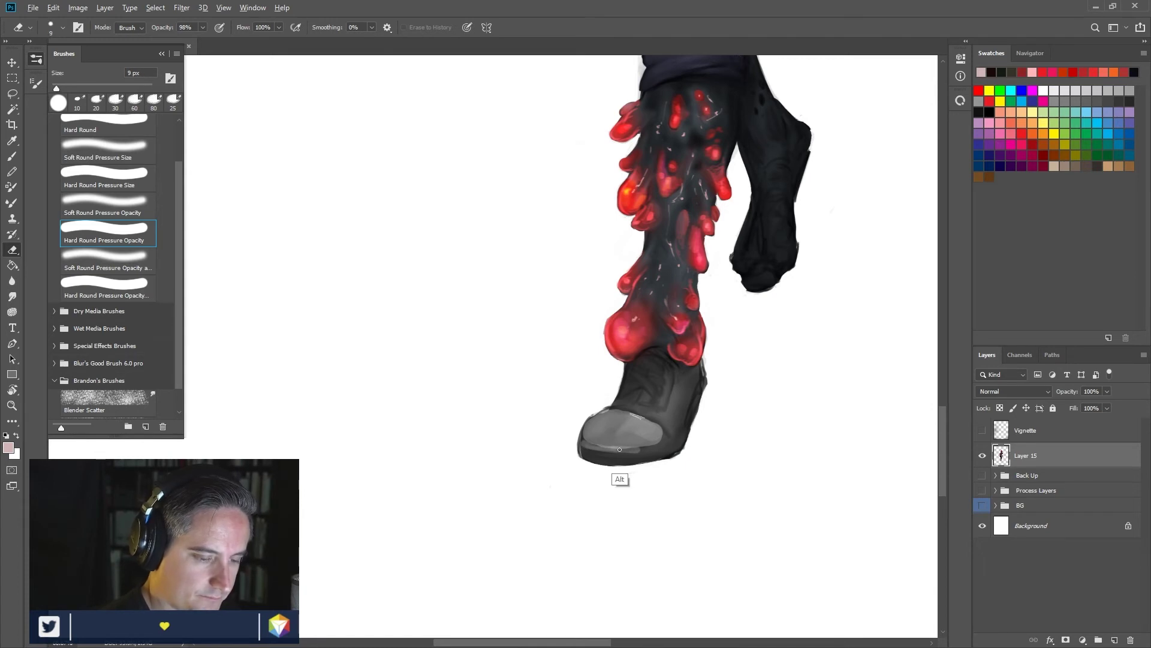
{"action": "left_click", "coordinate": [595, 445], "text": "alt"}
{"action": "key", "text": "Return"}
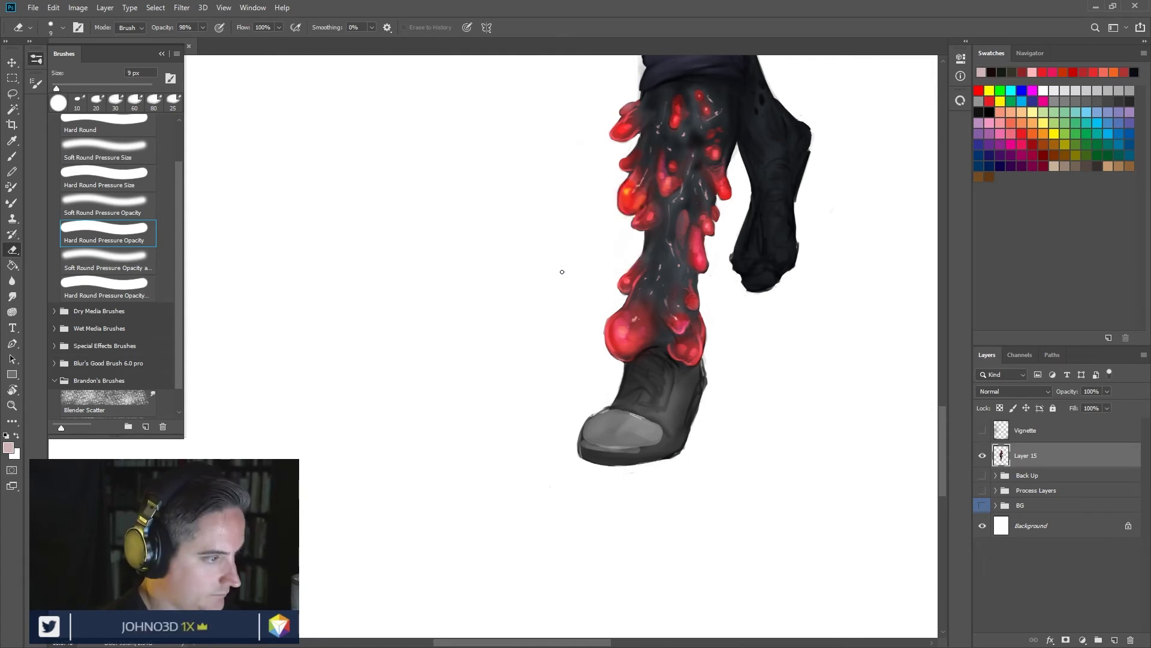
{"action": "key", "text": "ctrl+z"}
{"action": "key", "text": "ctrl+z"}
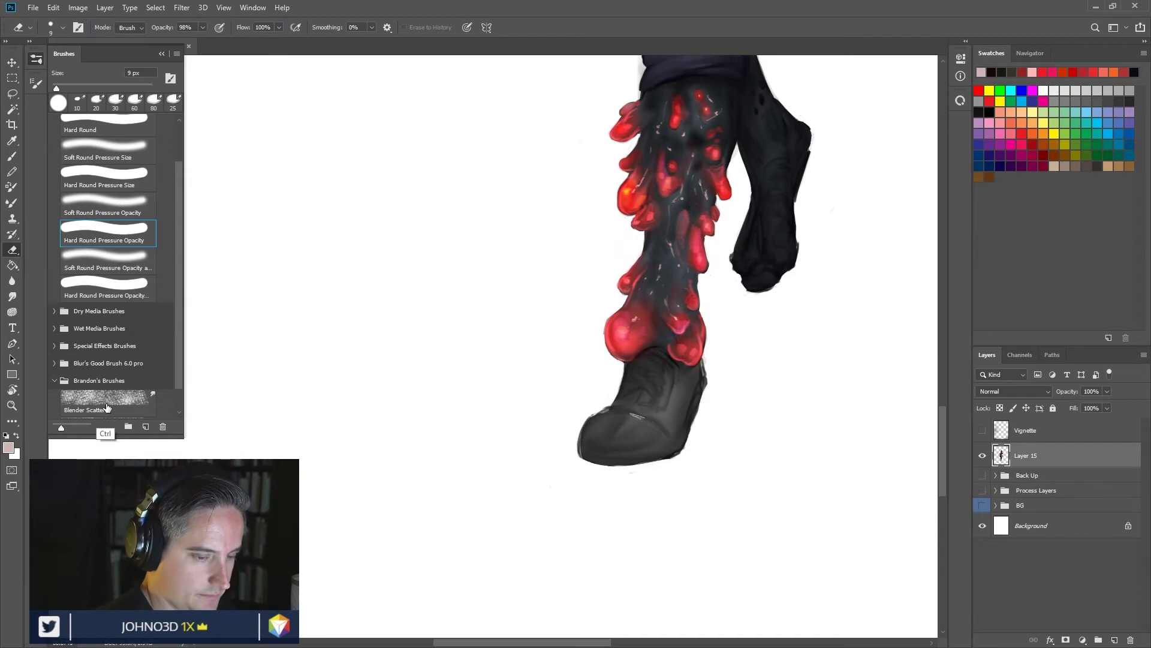
Step: Paint a white highlight on the boot's toe seam with the Soft Round Pressure Opacity brush, enlarging it from 5 to 13 px
{"action": "left_click", "coordinate": [105, 409]}
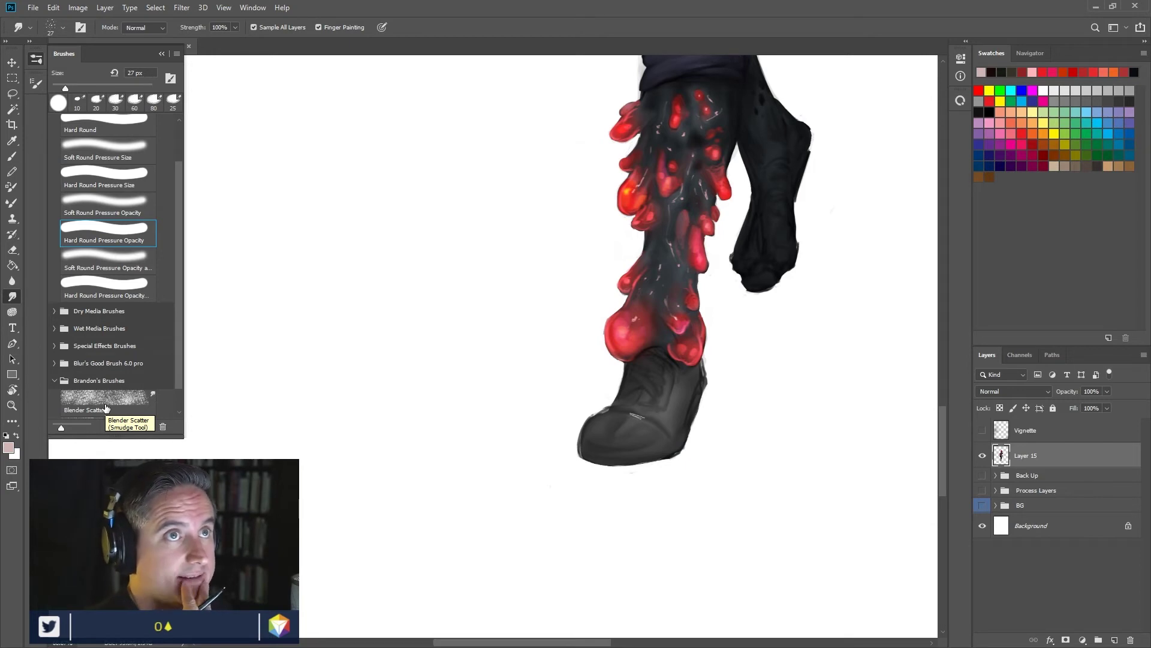
{"action": "key", "text": "e"}
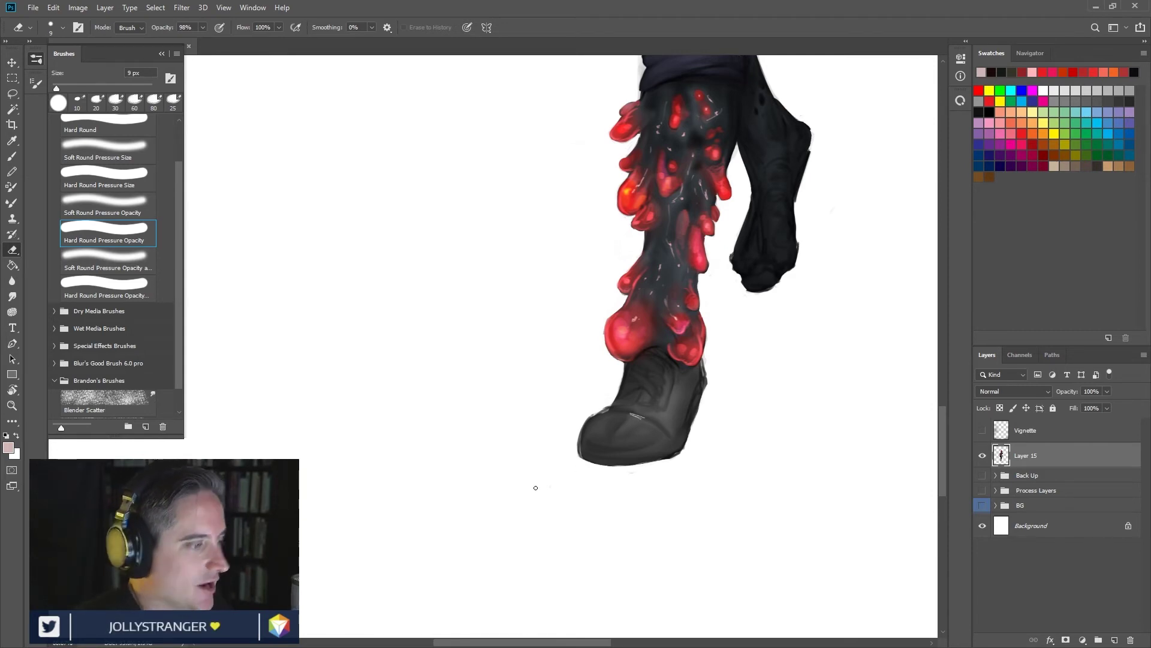
{"action": "left_click", "coordinate": [12, 155]}
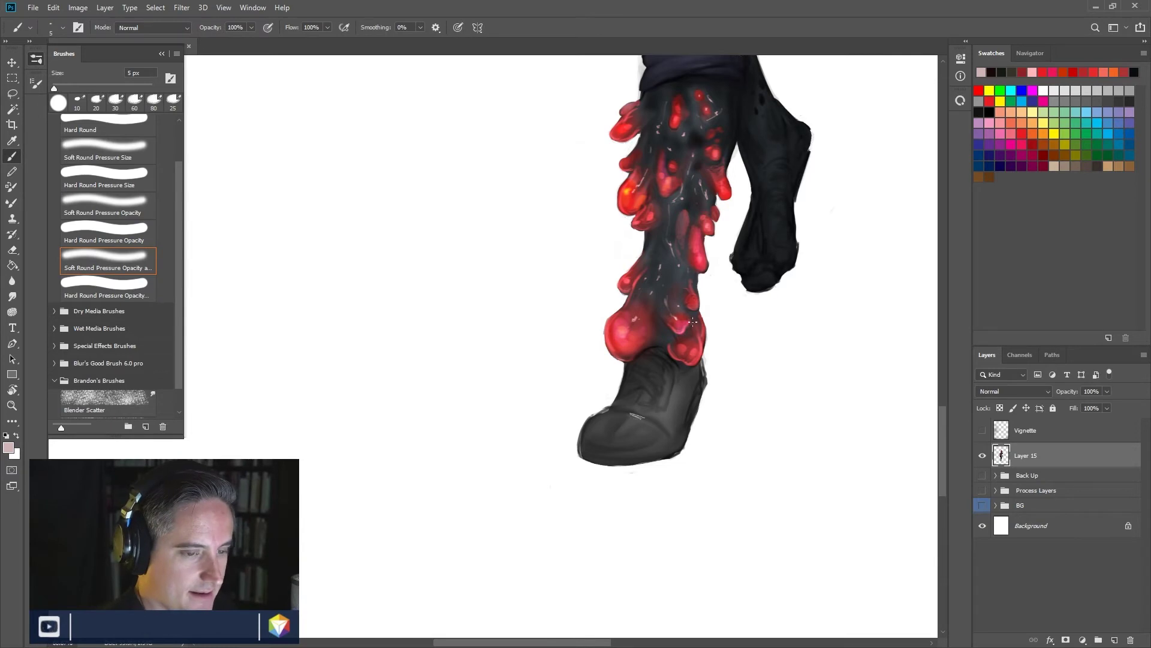
{"action": "left_click", "coordinate": [539, 420], "text": "alt"}
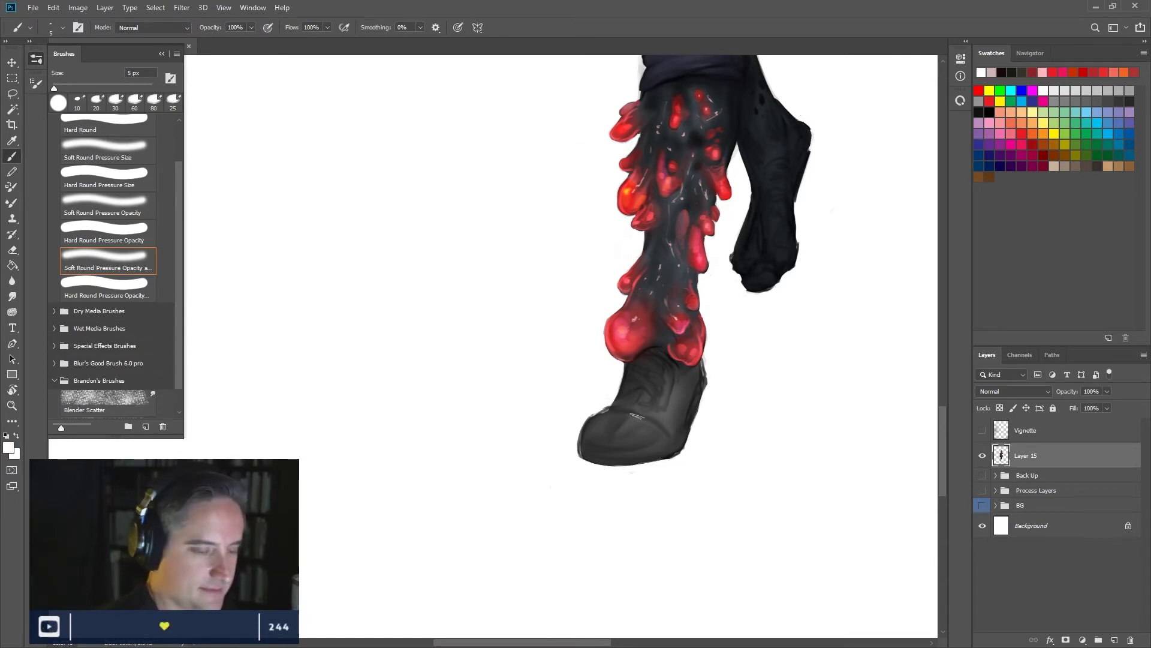
{"action": "left_click_drag", "start_coordinate": [643, 414], "coordinate": [646, 416]}
{"action": "left_click", "coordinate": [636, 418]}
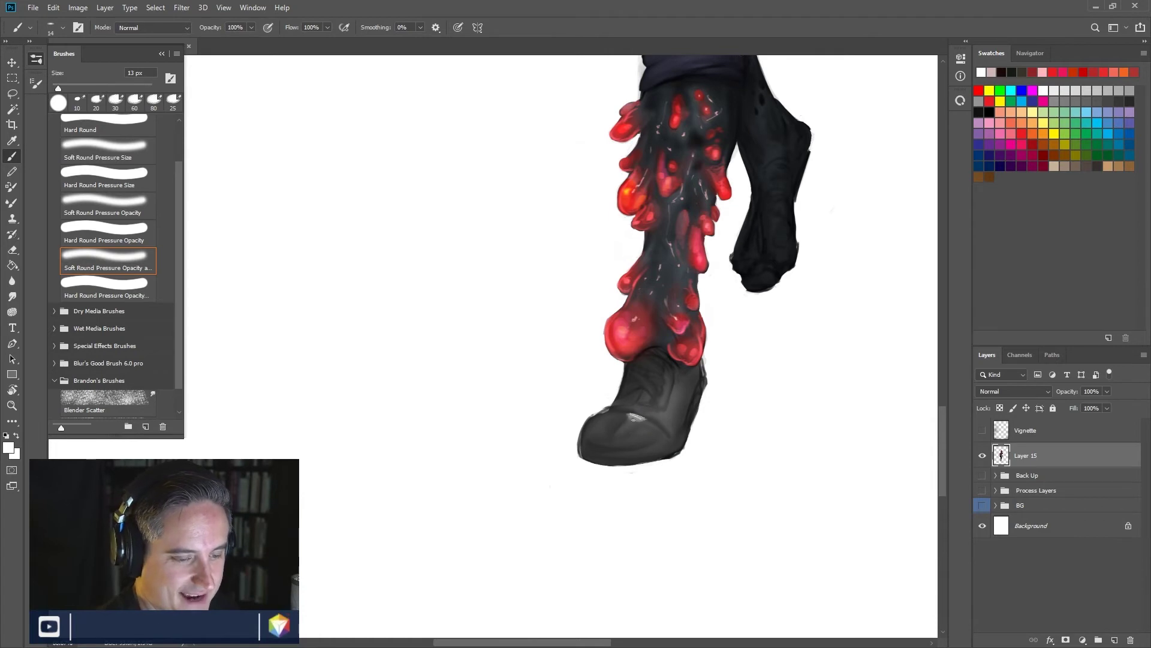
Step: Sample a mid gray and softly lighten the boot's toe cap with the brush at 53 px
{"action": "left_click", "coordinate": [636, 450], "text": "alt"}
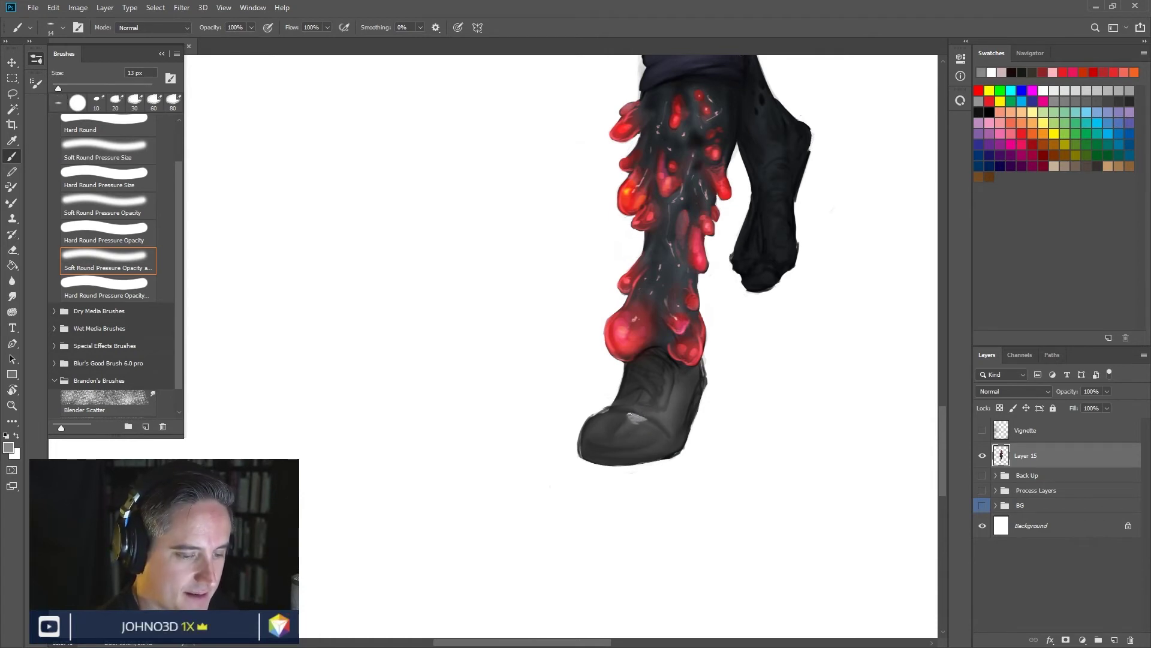
{"action": "left_click_drag", "start_coordinate": [643, 416], "coordinate": [645, 423]}
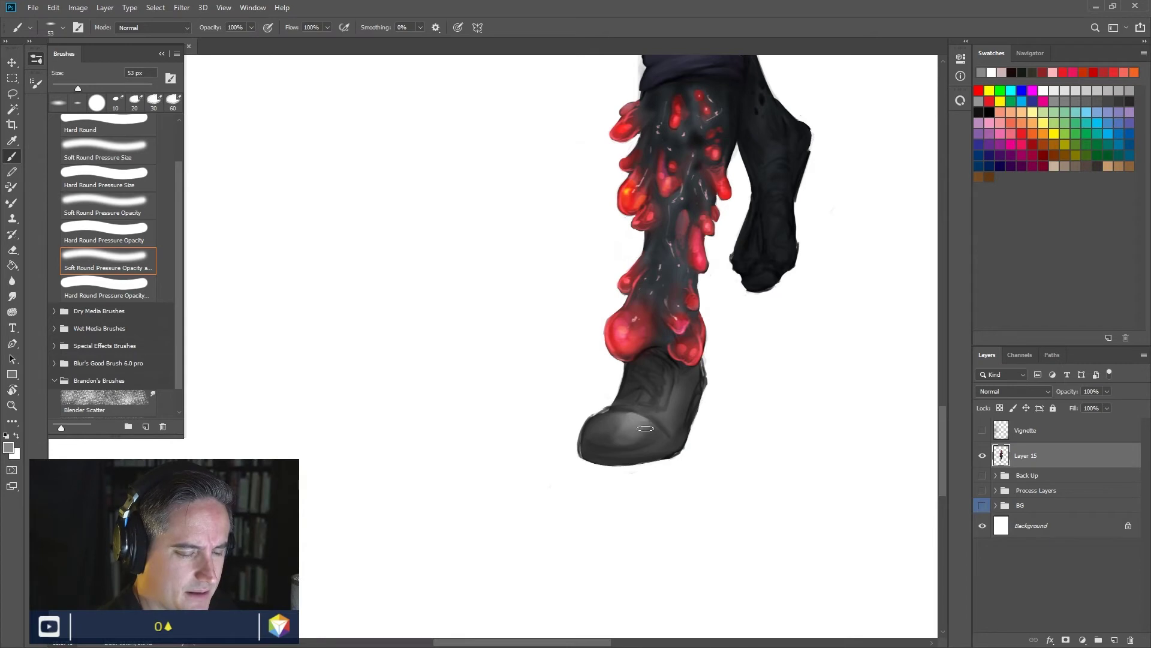
{"action": "key", "text": "bracketleft"}
{"action": "key", "text": "bracketleft"}
{"action": "key", "text": "bracketleft"}
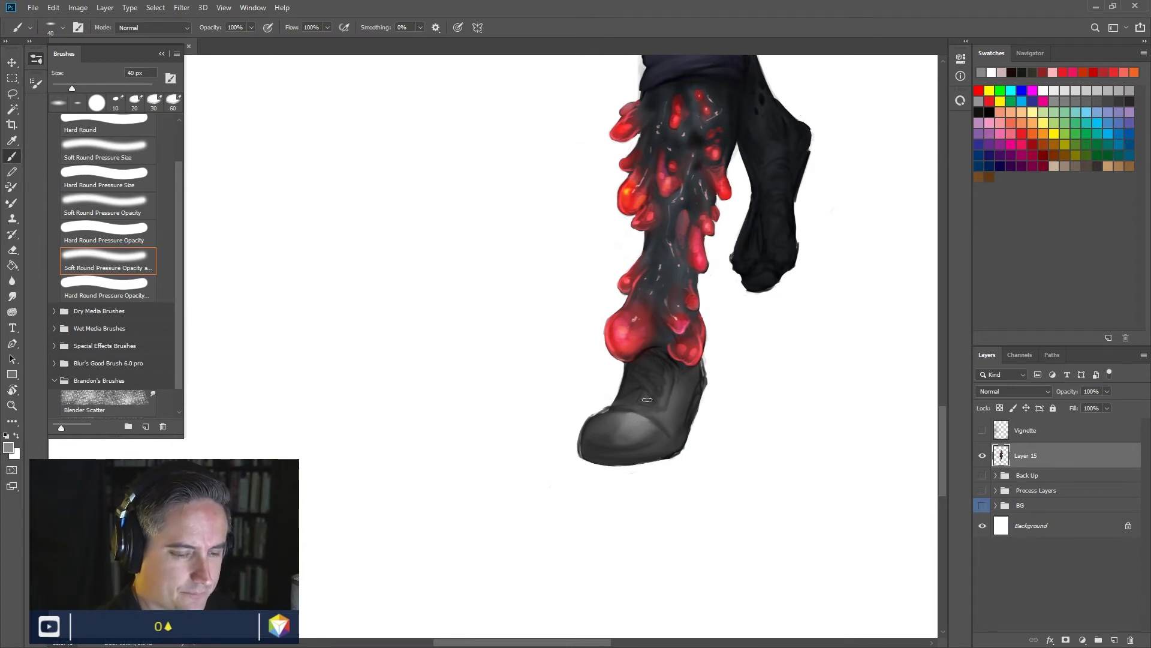
Step: Paint gray highlights along the toe cap's seam and the sole's upper edge, reducing the brush from 25 to 15 px
{"action": "key", "text": "bracketleft"}
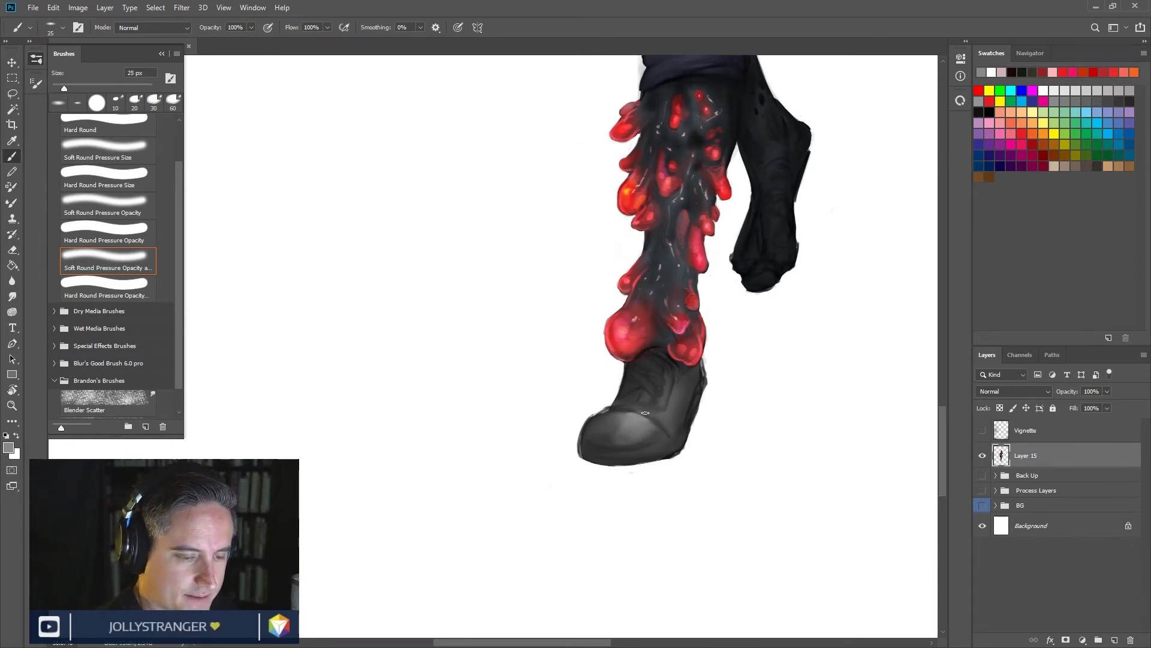
{"action": "key", "text": "bracketleft"}
{"action": "key", "text": "bracketleft"}
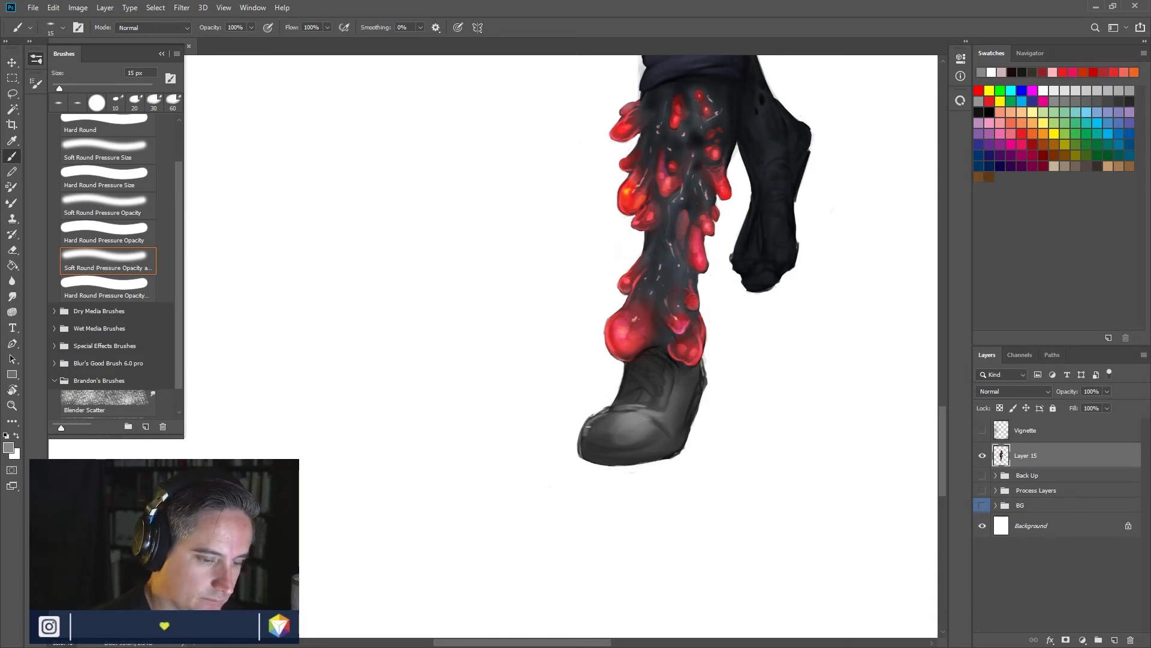
{"action": "left_click_drag", "start_coordinate": [583, 444], "coordinate": [648, 445]}
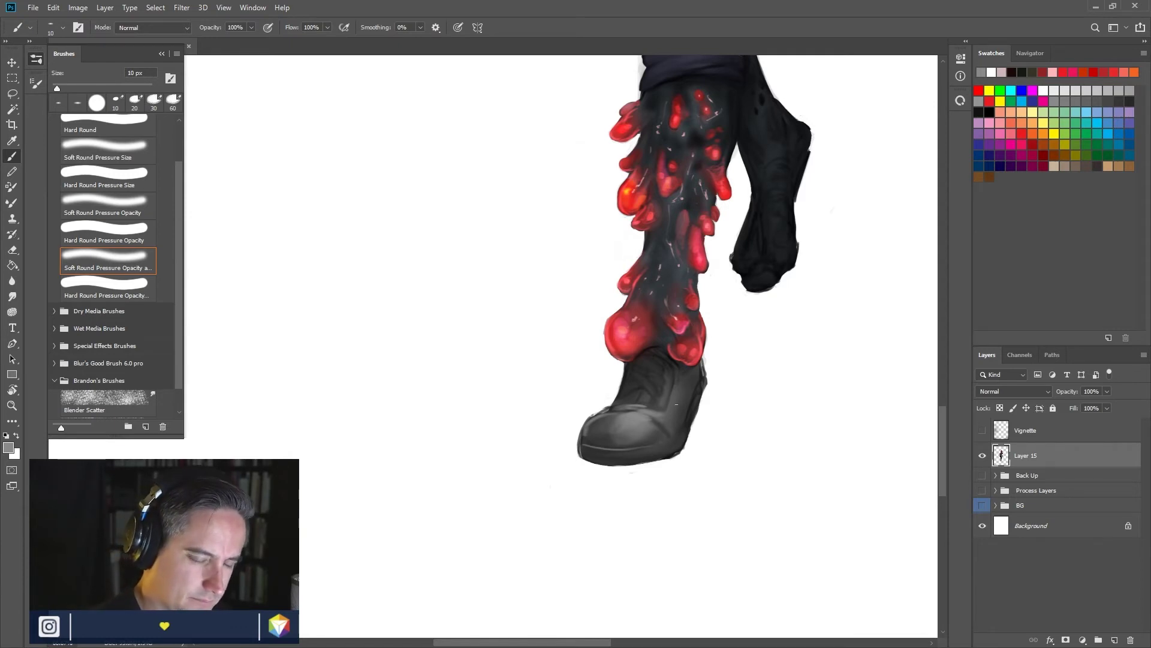
Step: Paint gray crossing laces on the boot's tongue, refining them with the brush at 20, 15 and 9 px
{"action": "left_click_drag", "start_coordinate": [660, 394], "coordinate": [667, 394]}
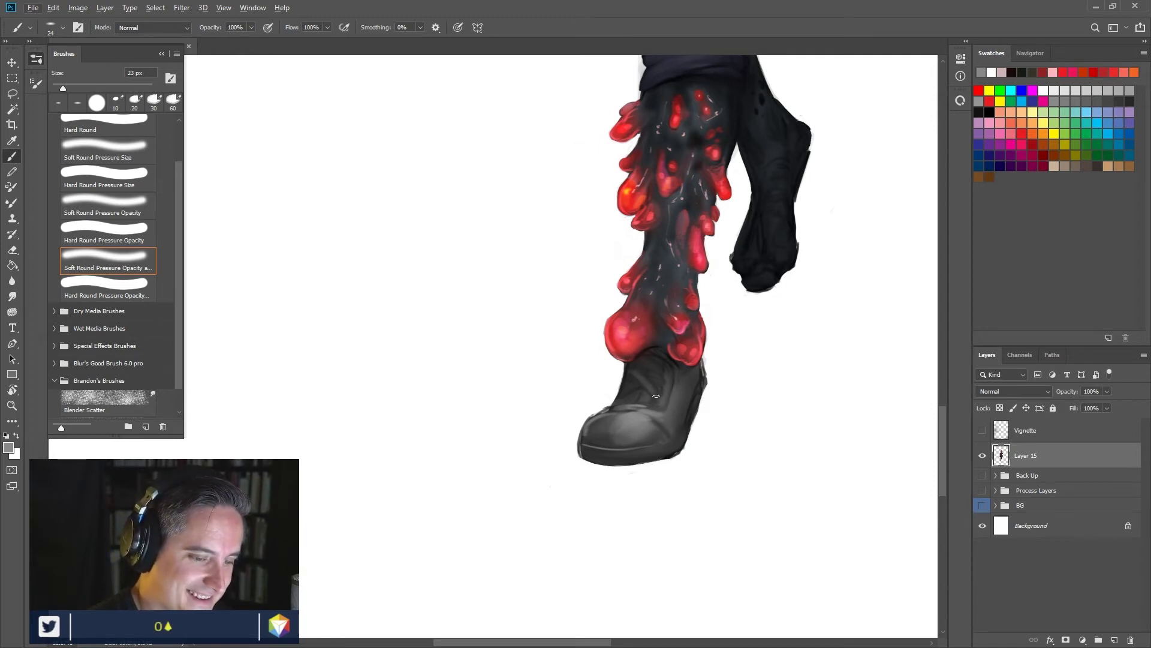
{"action": "left_click", "coordinate": [635, 343]}
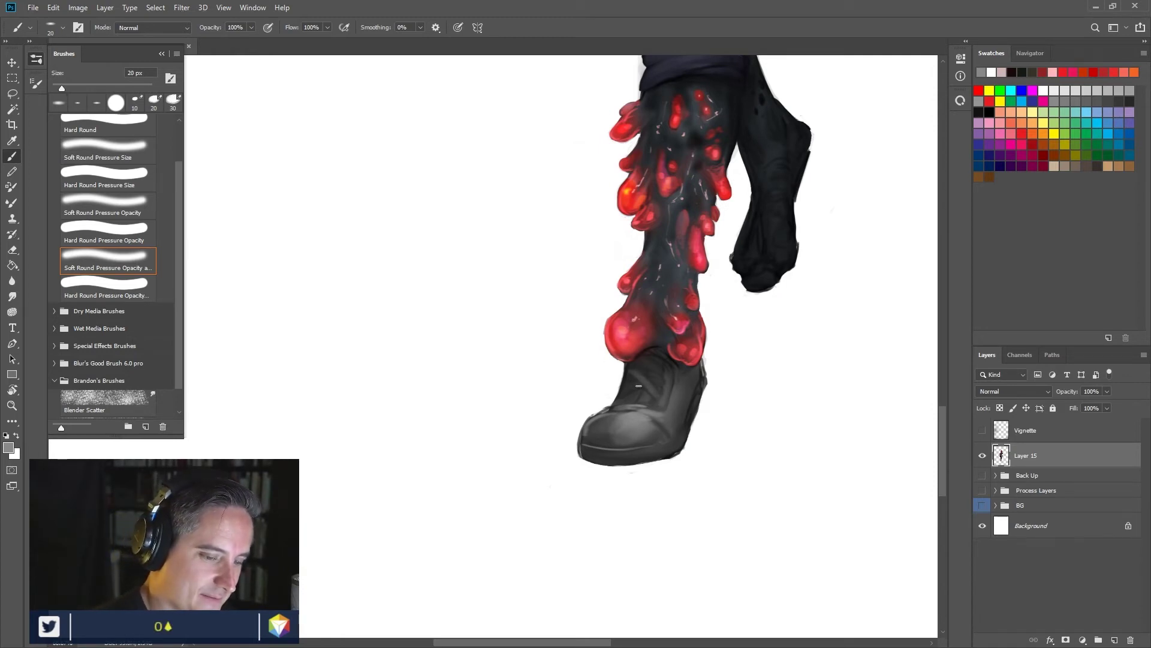
{"action": "key", "text": "bracketleft"}
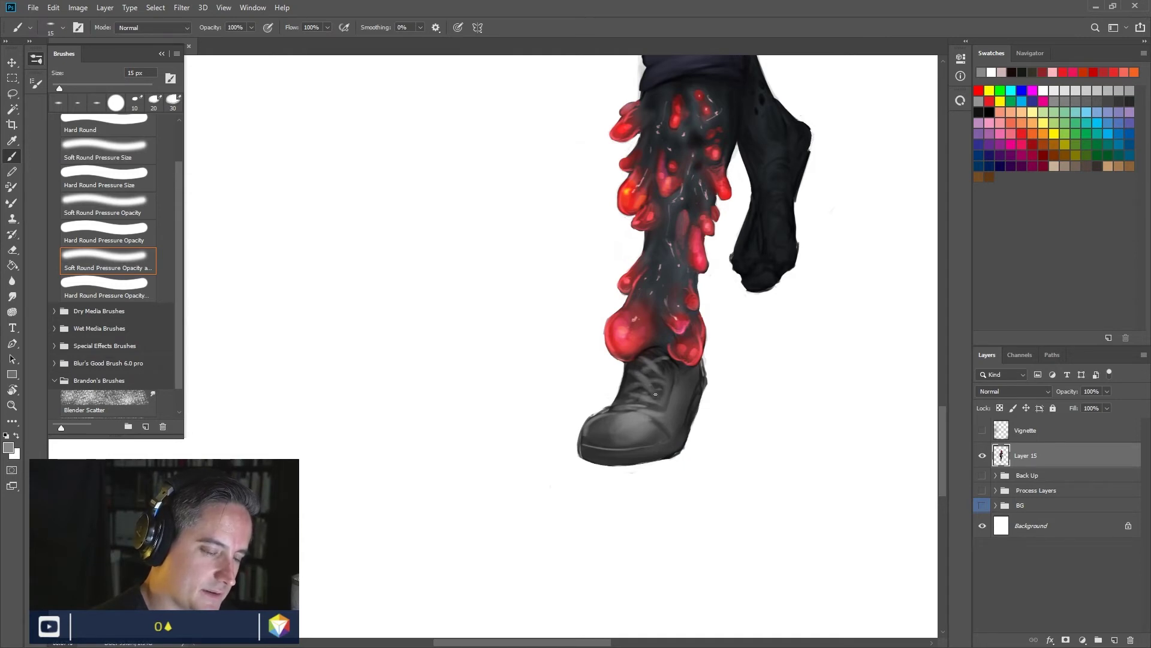
{"action": "key", "text": "bracketleft"}
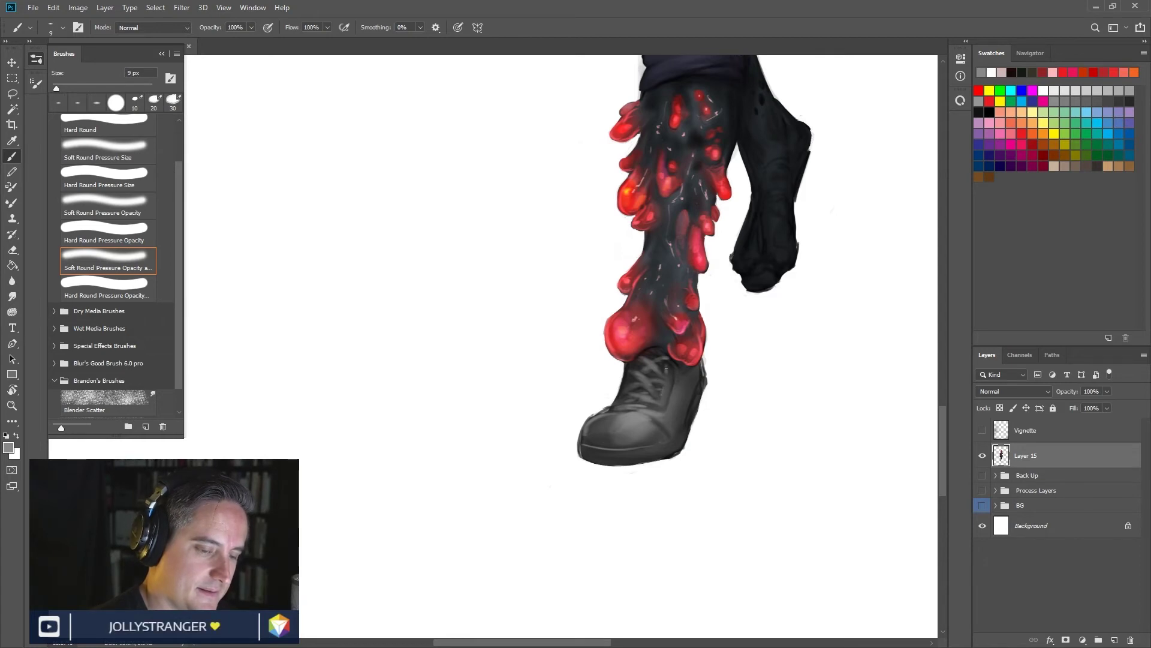
{"action": "key", "text": "bracketleft"}
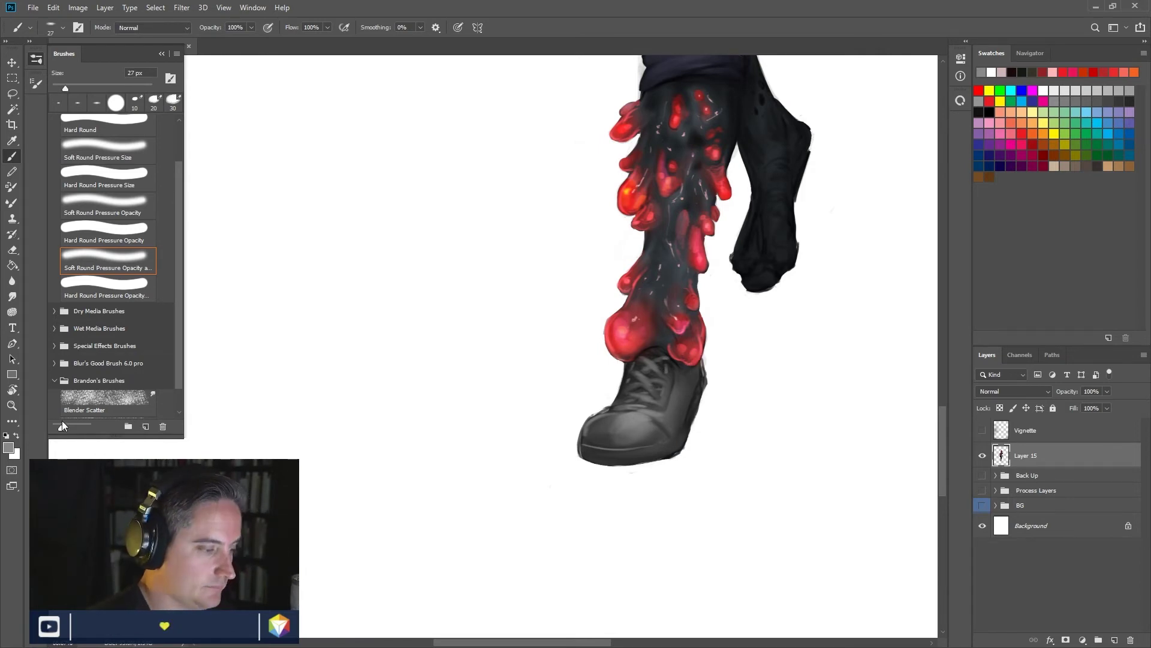
Step: Set the foreground color to a dark reddish brown with hue 18 and tint the side of the boot at 27 px
{"action": "left_click", "coordinate": [9, 448]}
{"action": "type", "text": "501c1c"}
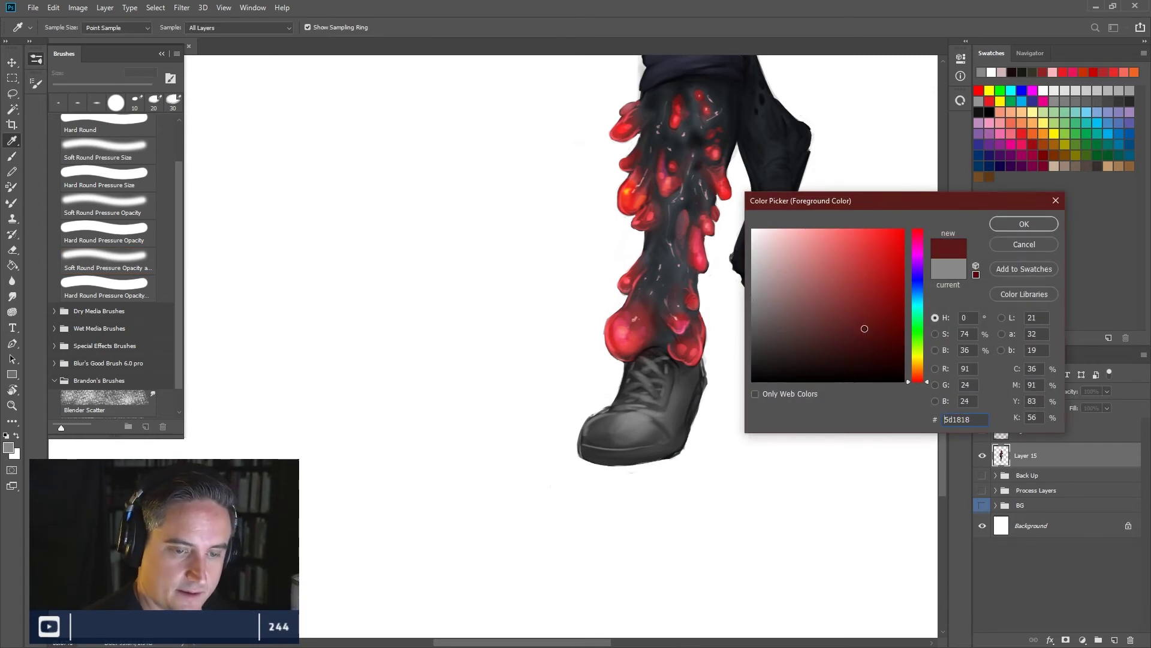
{"action": "left_click", "coordinate": [919, 372]}
{"action": "left_click", "coordinate": [1010, 223]}
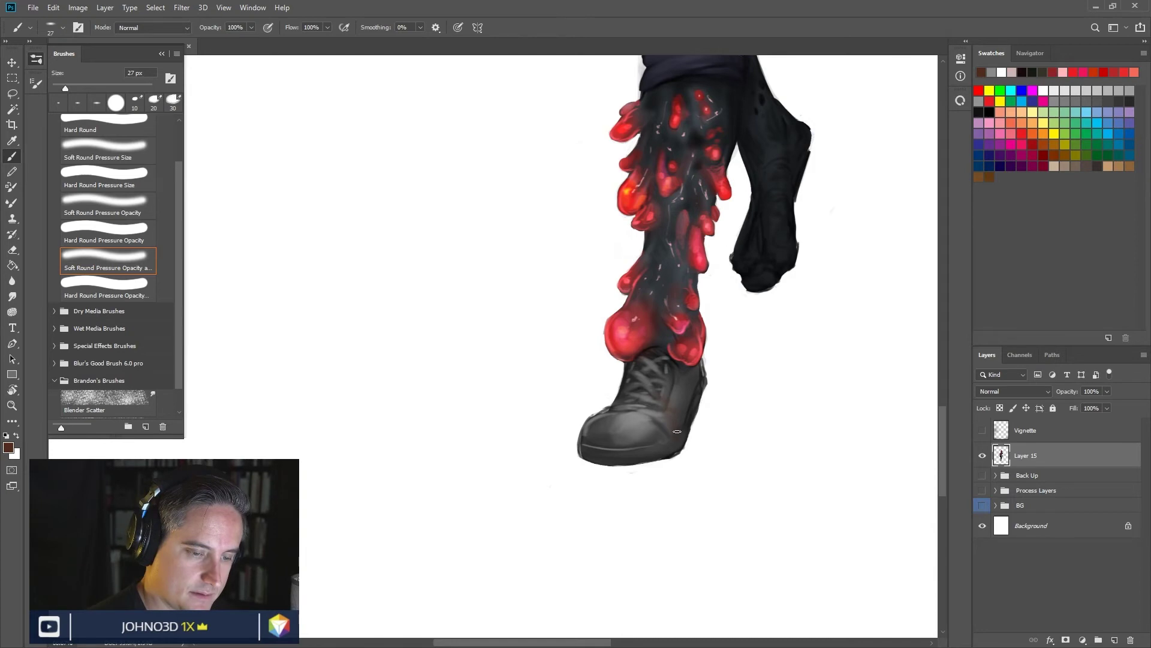
Step: Set the foreground color to very dark brown 230f06, stain the boot's leather at 27 px and add small toe blots at 6 px
{"action": "left_click", "coordinate": [8, 447]}
{"action": "left_click", "coordinate": [879, 361]}
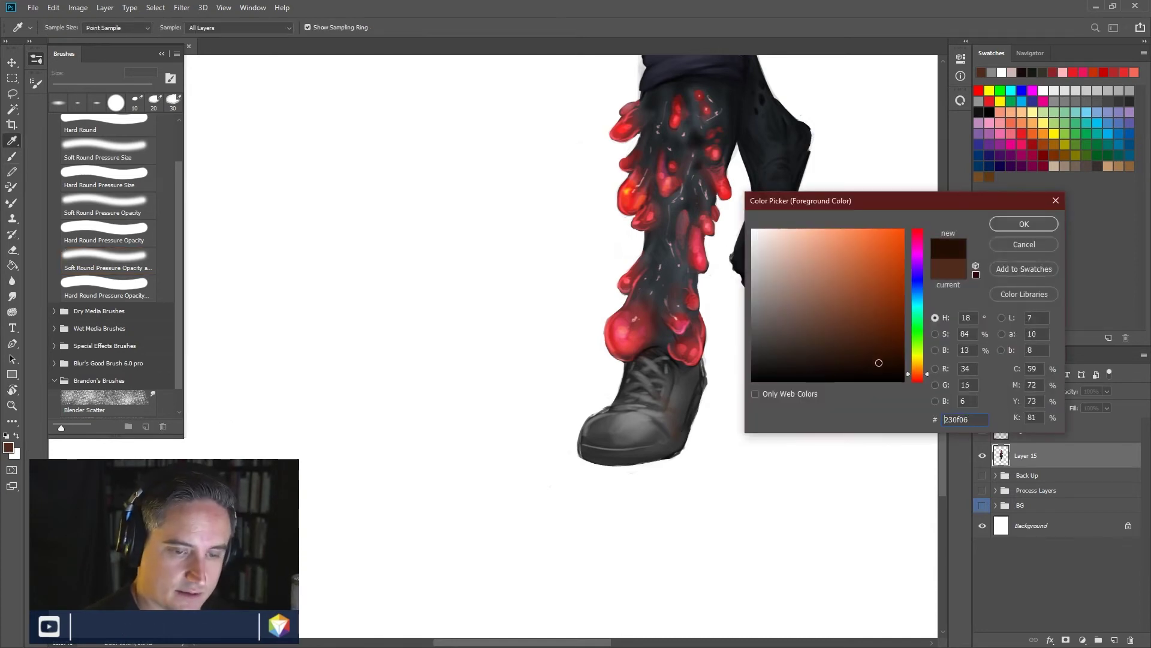
{"action": "left_click", "coordinate": [1016, 224]}
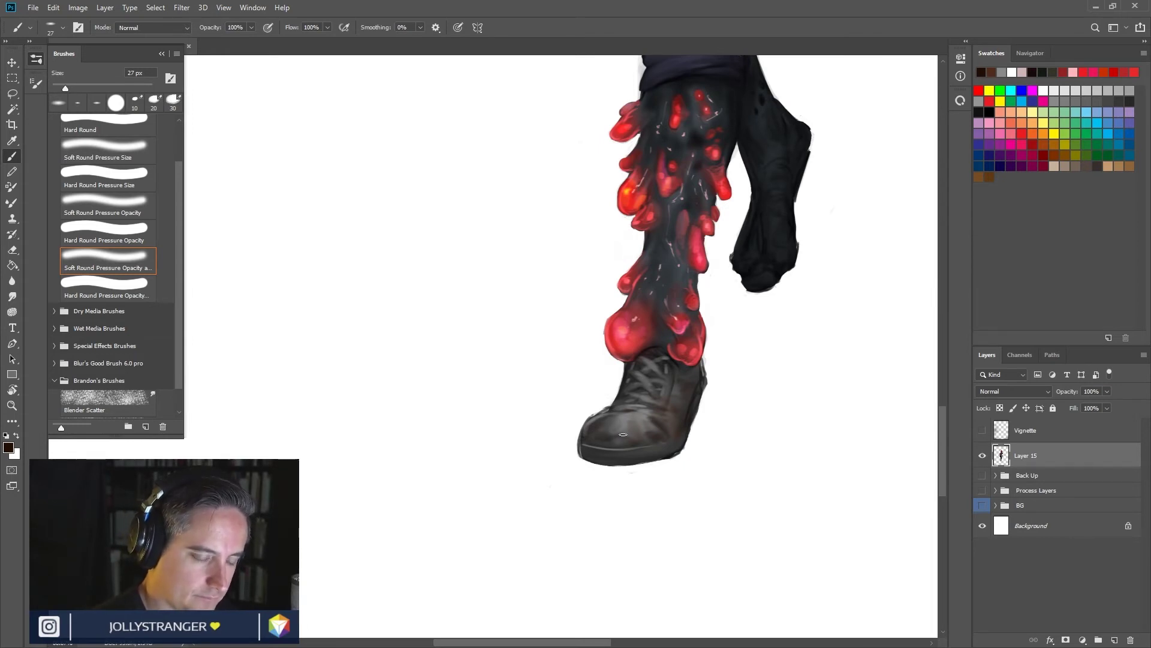
{"action": "key", "text": "bracketleft"}
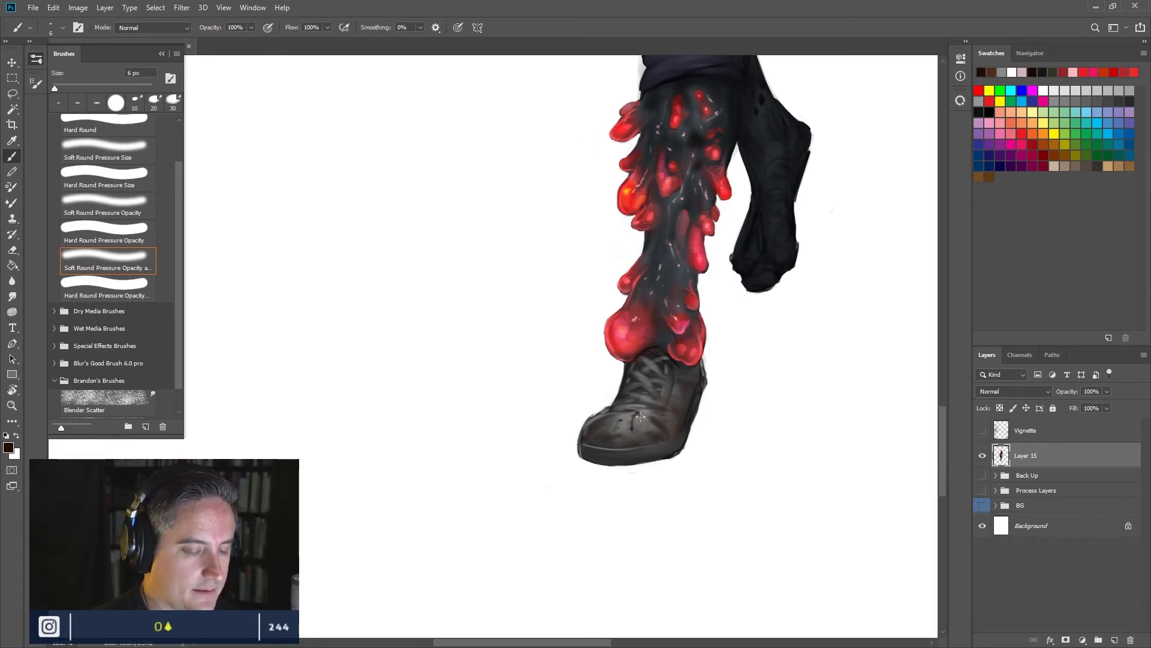
{"action": "left_click_drag", "start_coordinate": [639, 412], "coordinate": [642, 412]}
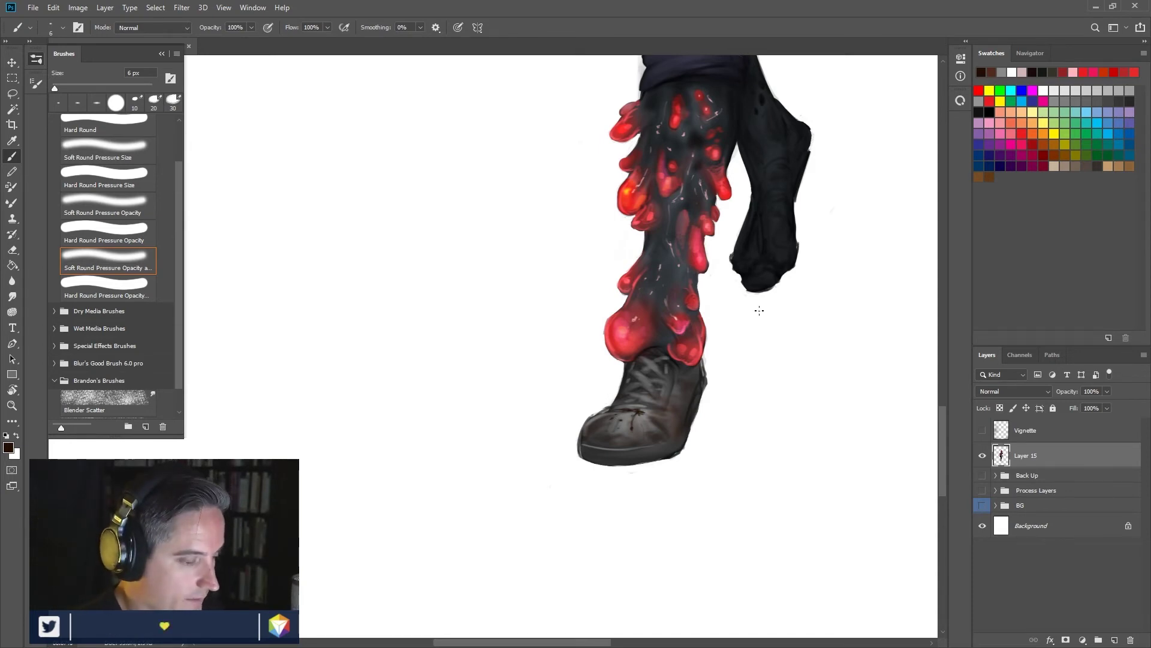
Step: Sample white and add fine highlights to the boot's laces and toe blots, reducing the brush to 3 px
{"action": "left_click", "coordinate": [529, 519], "text": "alt"}
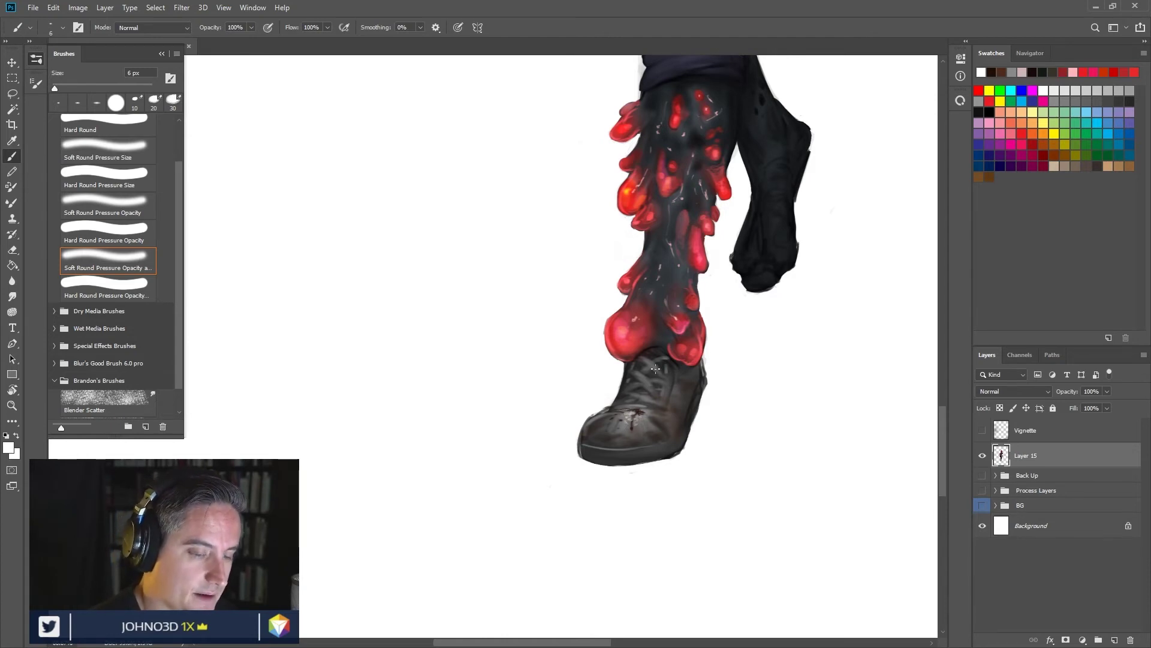
{"action": "key", "text": "bracketleft"}
{"action": "key", "text": "bracketleft"}
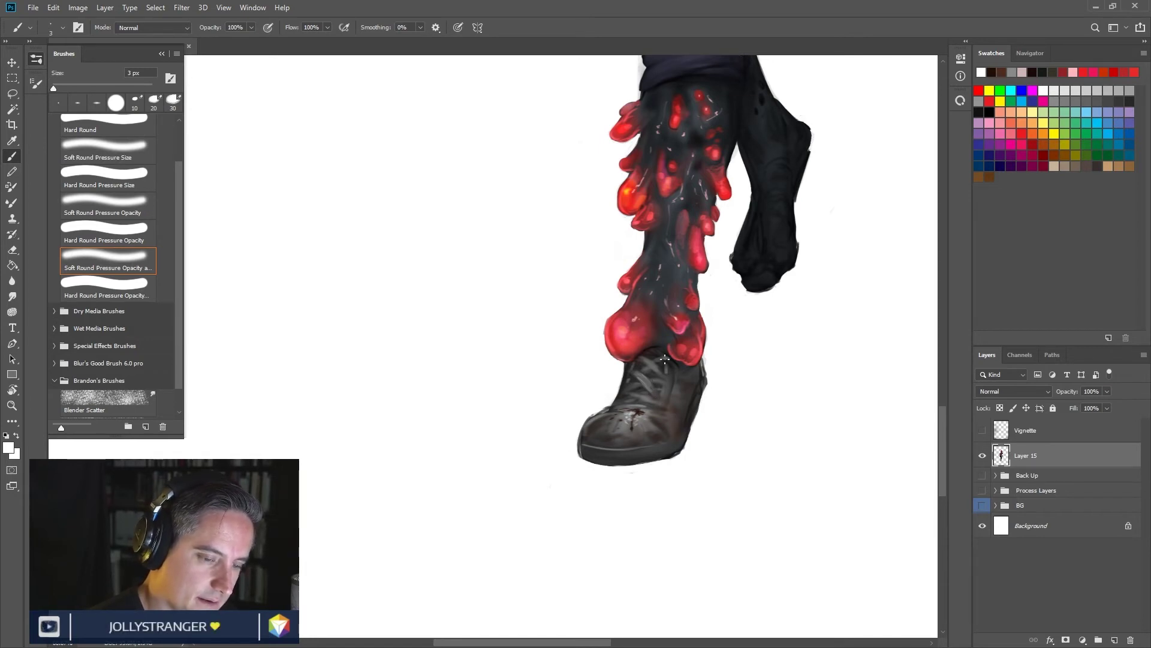
Step: Sample near-black to define the laces' shadows and clean up the boot's ankle edge with dark strokes
{"action": "left_click", "coordinate": [755, 311], "text": "alt"}
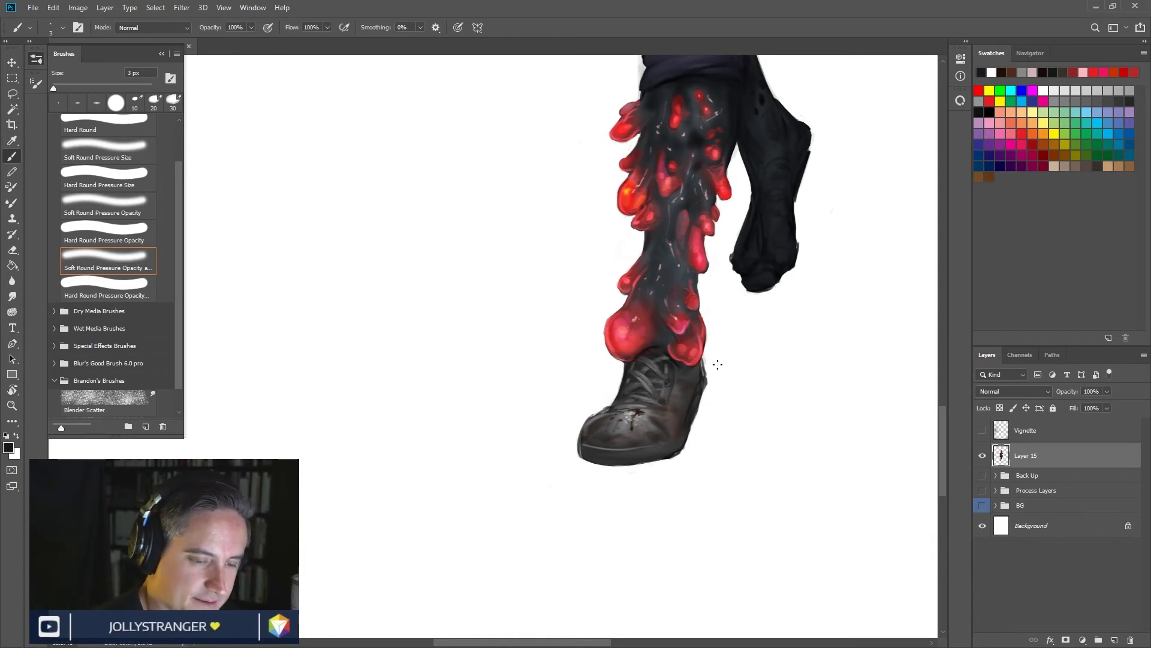
{"action": "left_click_drag", "start_coordinate": [699, 366], "coordinate": [699, 365]}
{"action": "left_click", "coordinate": [699, 365], "text": "alt"}
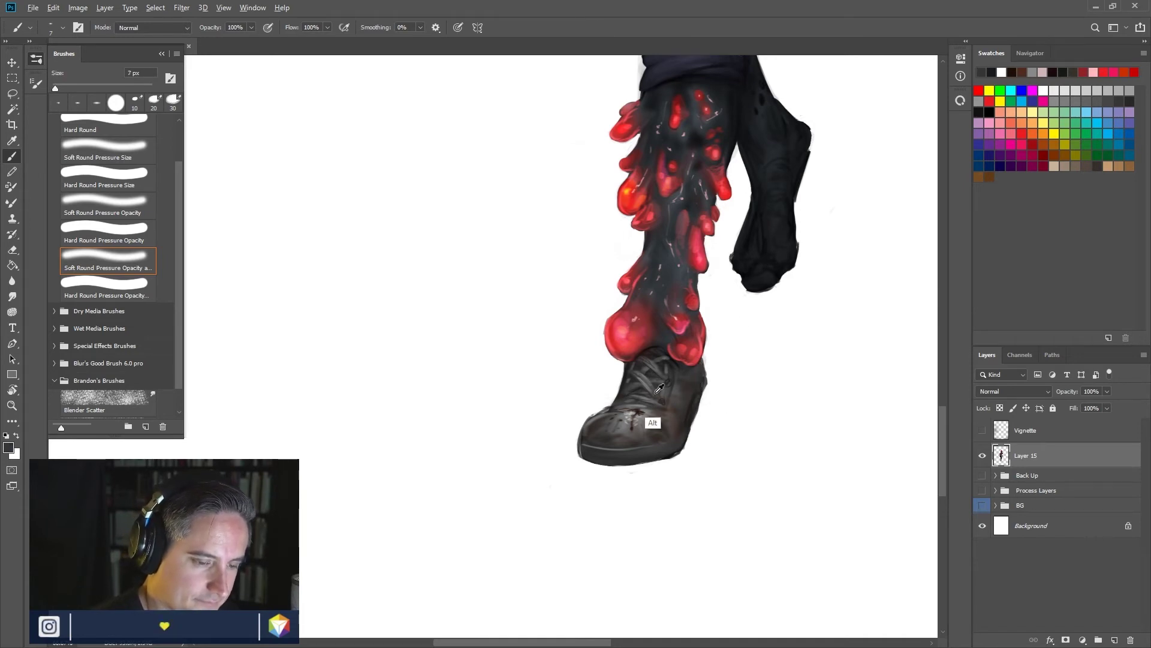
Step: Sample white, highlight the seam above the boot's sole at 7 px, and lighten the toe cap with a brush enlarged to about 68 px
{"action": "left_click", "coordinate": [745, 383], "text": "alt"}
{"action": "left_click_drag", "start_coordinate": [653, 444], "coordinate": [688, 412]}
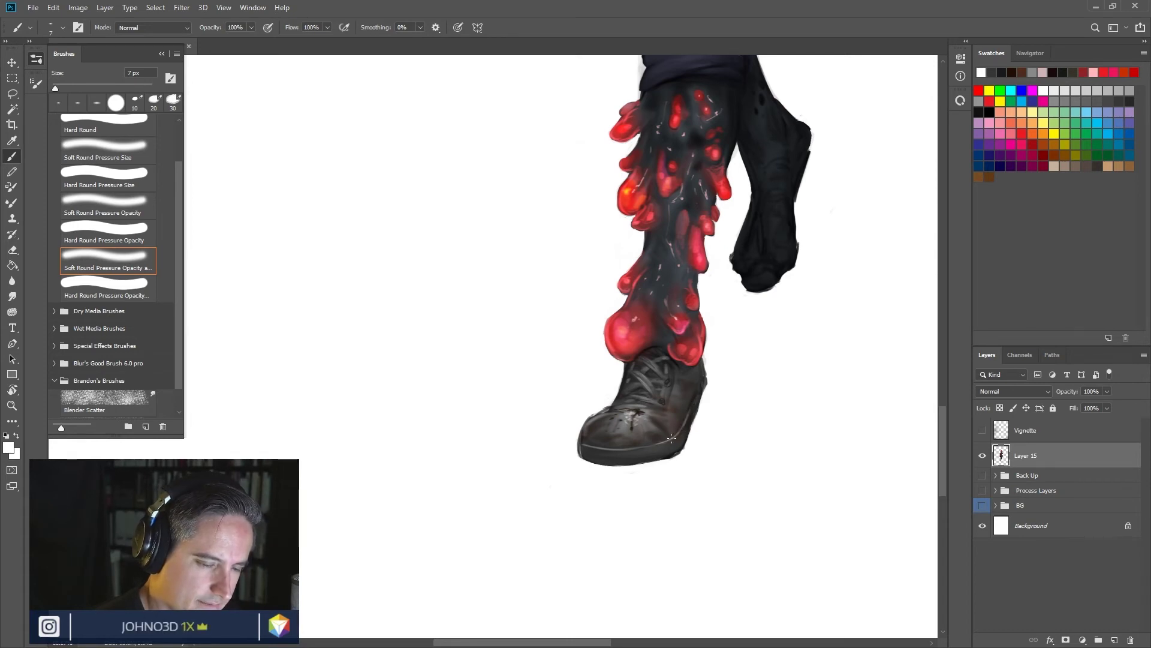
{"action": "key", "text": "bracketright"}
{"action": "key", "text": "bracketright"}
{"action": "key", "text": "bracketright"}
{"action": "key", "text": "bracketright"}
{"action": "key", "text": "bracketright"}
{"action": "key", "text": "bracketright"}
{"action": "key", "text": "bracketright"}
{"action": "key", "text": "bracketright"}
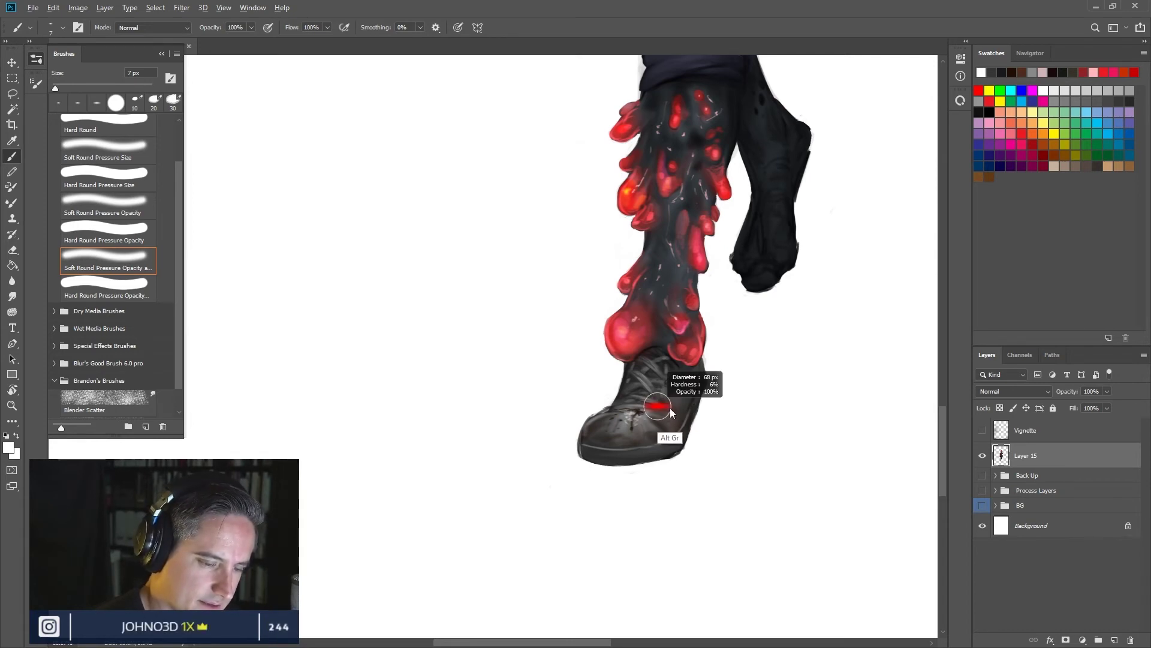
{"action": "mouse_move", "coordinate": [654, 420]}
{"action": "left_mouse_down"}
{"action": "mouse_move", "coordinate": [658, 428]}
{"action": "mouse_move", "coordinate": [633, 431]}
{"action": "mouse_move", "coordinate": [601, 417]}
{"action": "mouse_move", "coordinate": [593, 442]}
{"action": "mouse_move", "coordinate": [659, 440]}
{"action": "mouse_move", "coordinate": [658, 417]}
{"action": "left_mouse_up"}
{"action": "key", "text": "bracketleft"}
{"action": "key", "text": "alt"}
Step: Sample near-black from the rear foot and darken the boot's seam at 8 px and its side panel at 30 px
{"action": "left_click", "coordinate": [765, 259], "text": "alt"}
{"action": "key", "text": "bracketleft"}
{"action": "key", "text": "bracketleft"}
{"action": "key", "text": "bracketleft"}
{"action": "key", "text": "bracketleft"}
{"action": "key", "text": "bracketleft"}
{"action": "left_click_drag", "start_coordinate": [662, 416], "coordinate": [675, 430]}
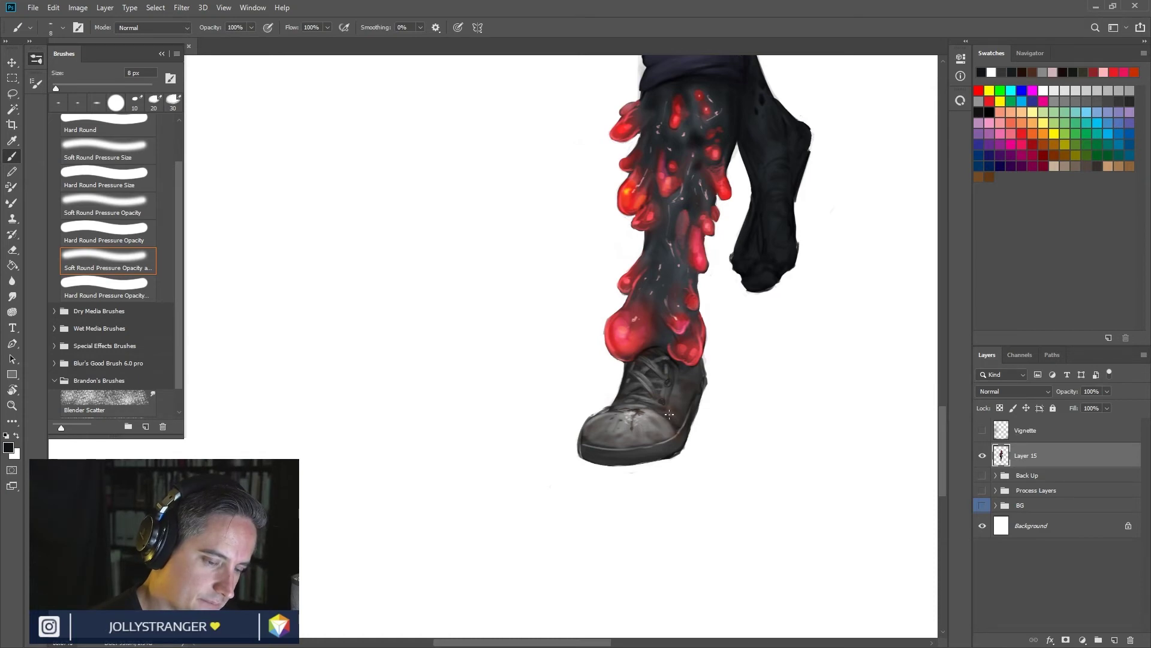
{"action": "left_click_drag", "start_coordinate": [684, 391], "coordinate": [697, 393], "text": "alt"}
{"action": "key", "text": "bracketleft"}
{"action": "key", "text": "bracketleft"}
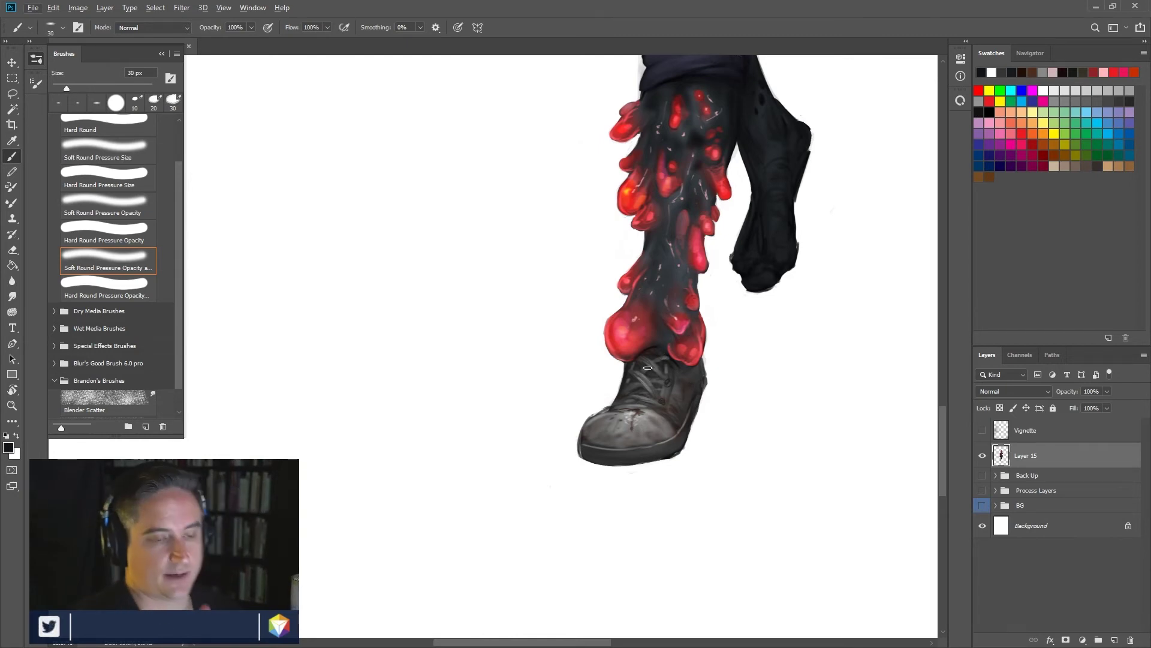
Step: Examine the whole zombie figure, then its legs and boot, to judge how the repainted boot fits
{"action": "key", "text": "ctrl+minus"}
{"action": "key", "text": "ctrl+minus"}
{"action": "key", "text": "ctrl+minus"}
{"action": "key", "text": "ctrl+minus"}
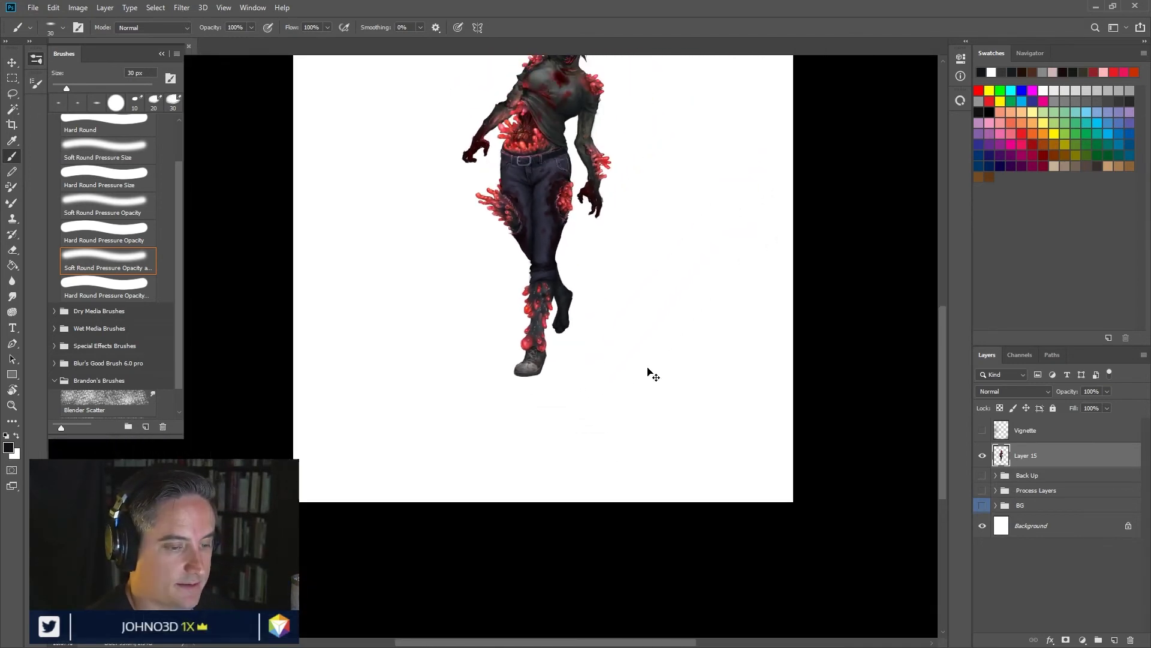
{"action": "key", "text": "ctrl+plus"}
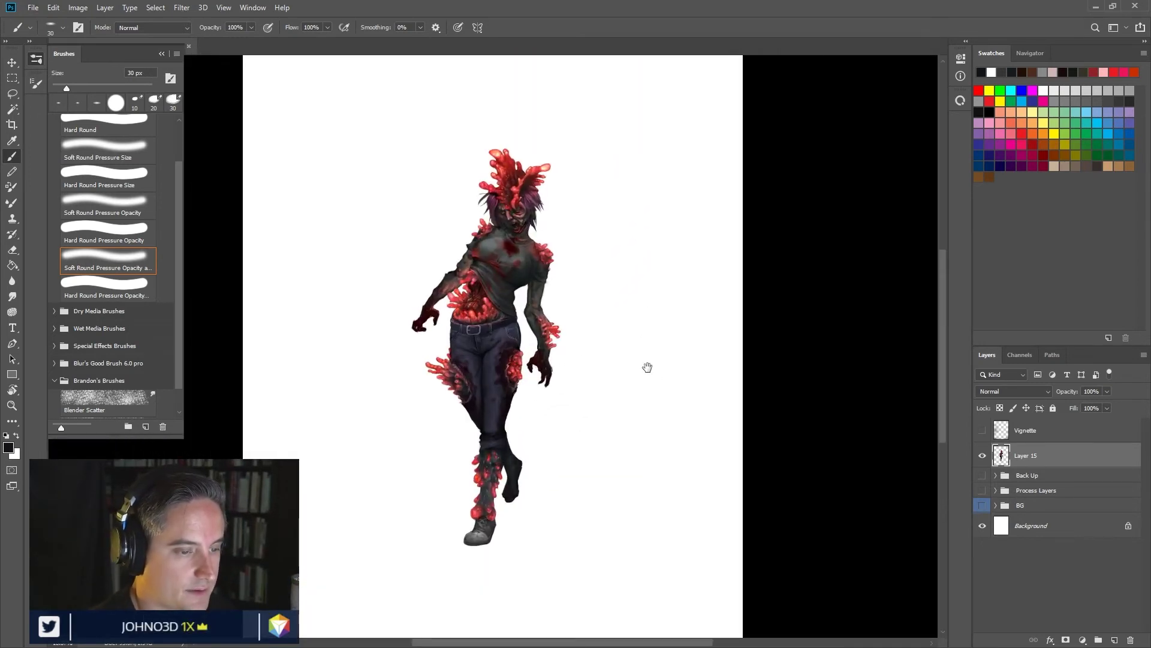
{"action": "scroll", "coordinate": [678, 387], "scroll_direction": "left", "scroll_amount": 2}
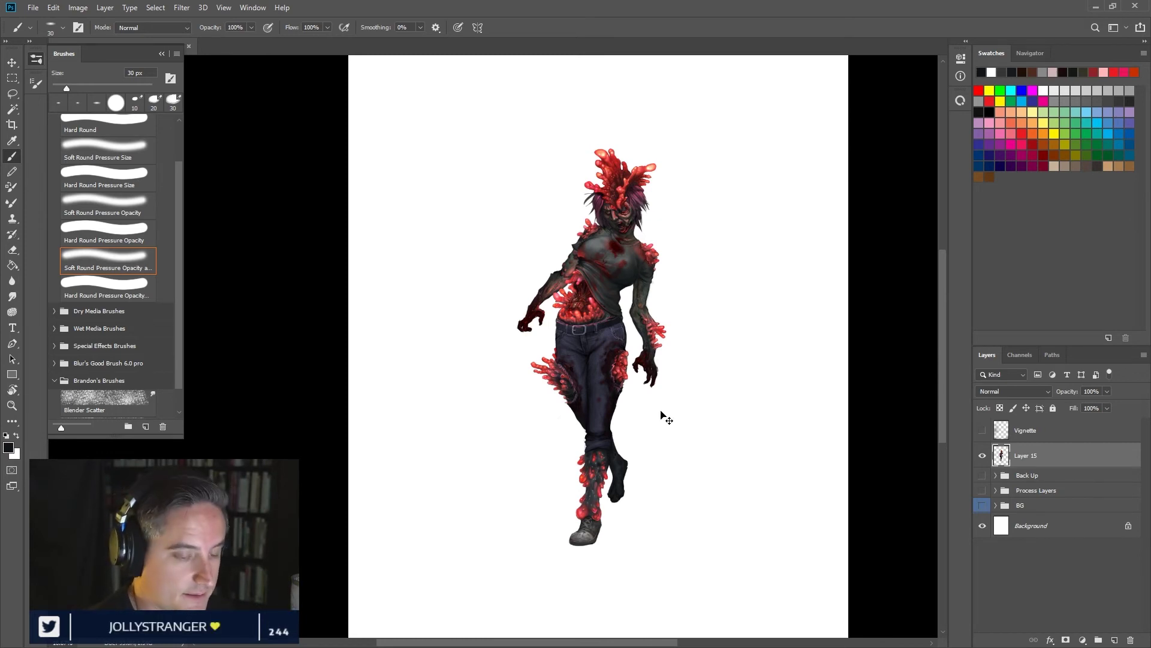
{"action": "key", "text": "ctrl+plus"}
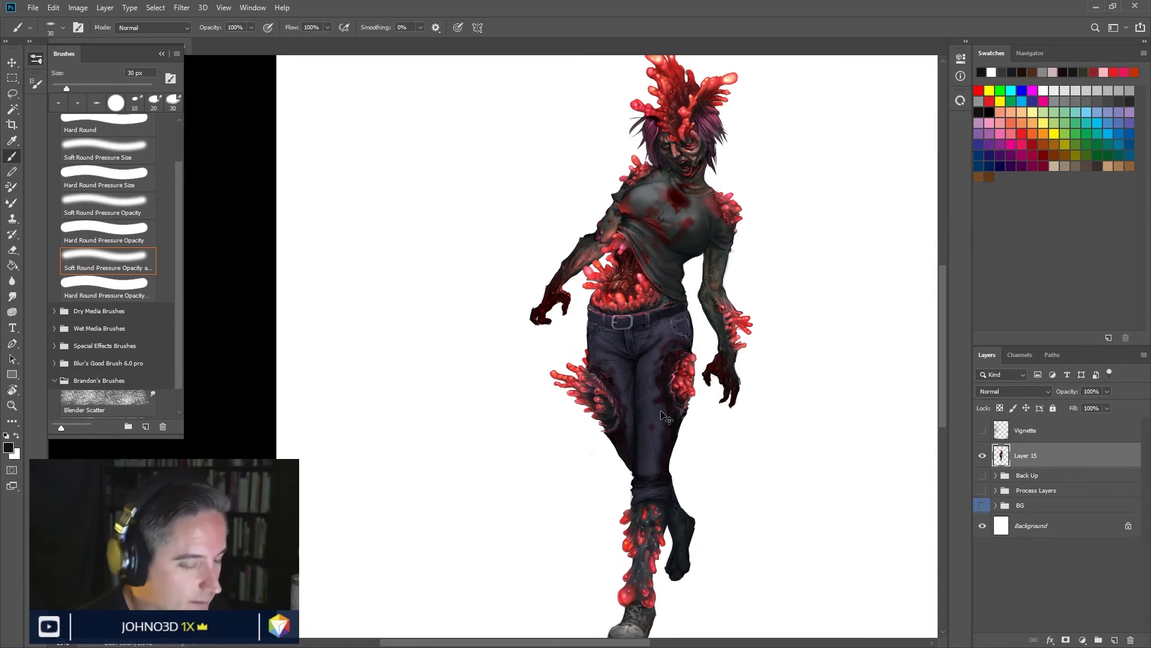
{"action": "scroll", "coordinate": [661, 414], "scroll_direction": "up", "scroll_amount": 2}
{"action": "mouse_move", "coordinate": [660, 411]}
{"action": "left_mouse_down"}
{"action": "mouse_move", "coordinate": [664, 488]}
{"action": "mouse_move", "coordinate": [558, 501]}
{"action": "mouse_move", "coordinate": [570, 390]}
{"action": "mouse_move", "coordinate": [627, 391]}
{"action": "left_mouse_up"}
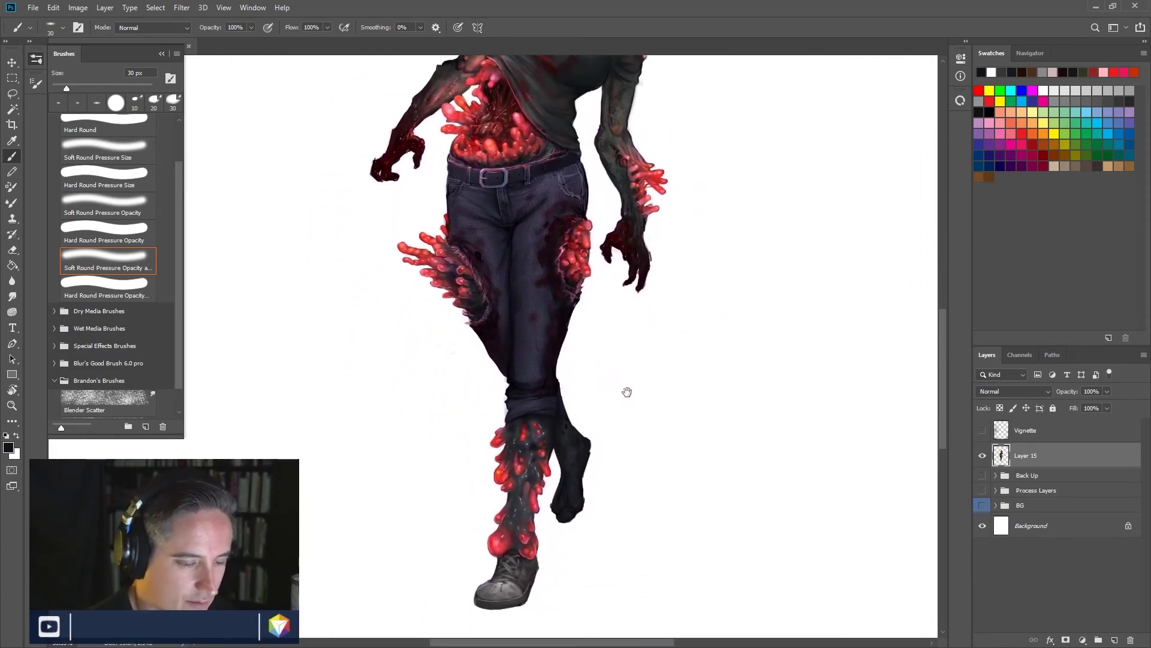
Step: Sample muted purple from the hair and touch up the lock above the left shoulder growth, reducing the brush to 7 px
{"action": "key", "text": "ctrl+plus"}
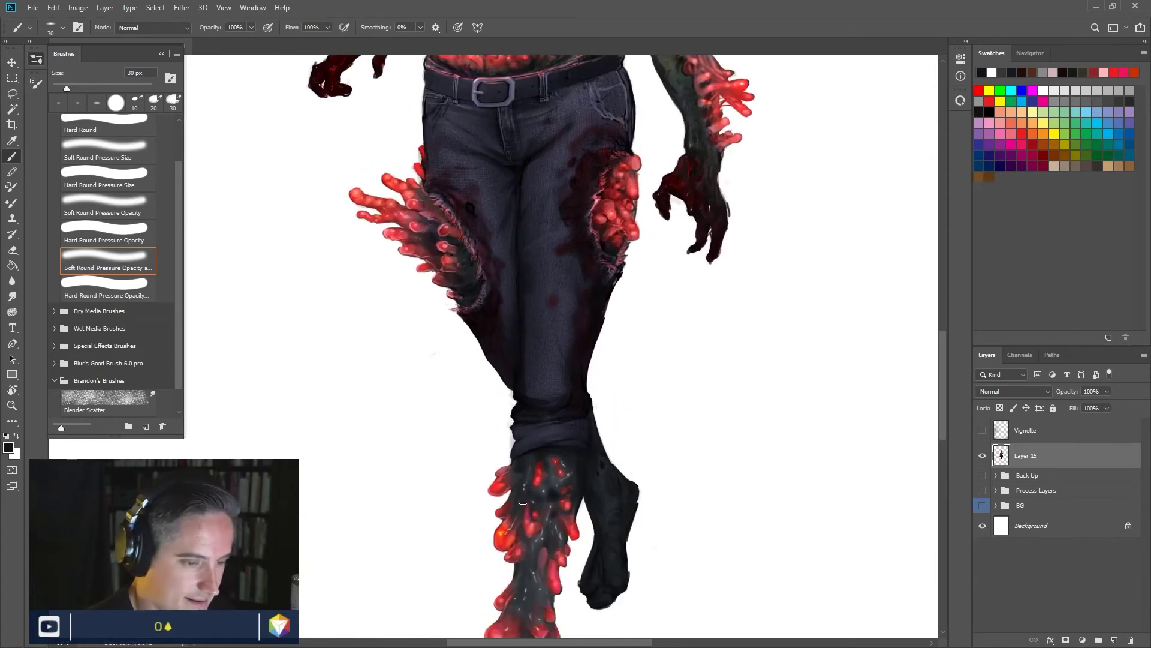
{"action": "left_click_drag", "start_coordinate": [641, 332], "coordinate": [640, 277]}
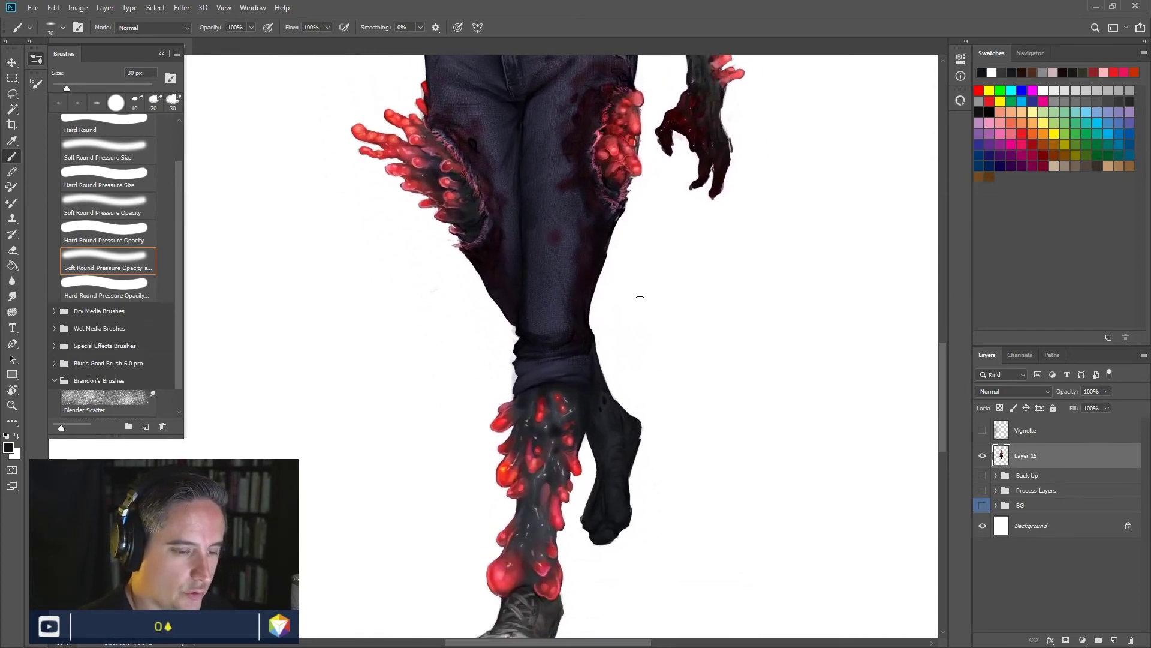
{"action": "left_click_drag", "start_coordinate": [639, 179], "coordinate": [700, 468]}
{"action": "mouse_move", "coordinate": [724, 220]}
{"action": "left_mouse_down"}
{"action": "mouse_move", "coordinate": [635, 470]}
{"action": "mouse_move", "coordinate": [645, 521]}
{"action": "left_mouse_up"}
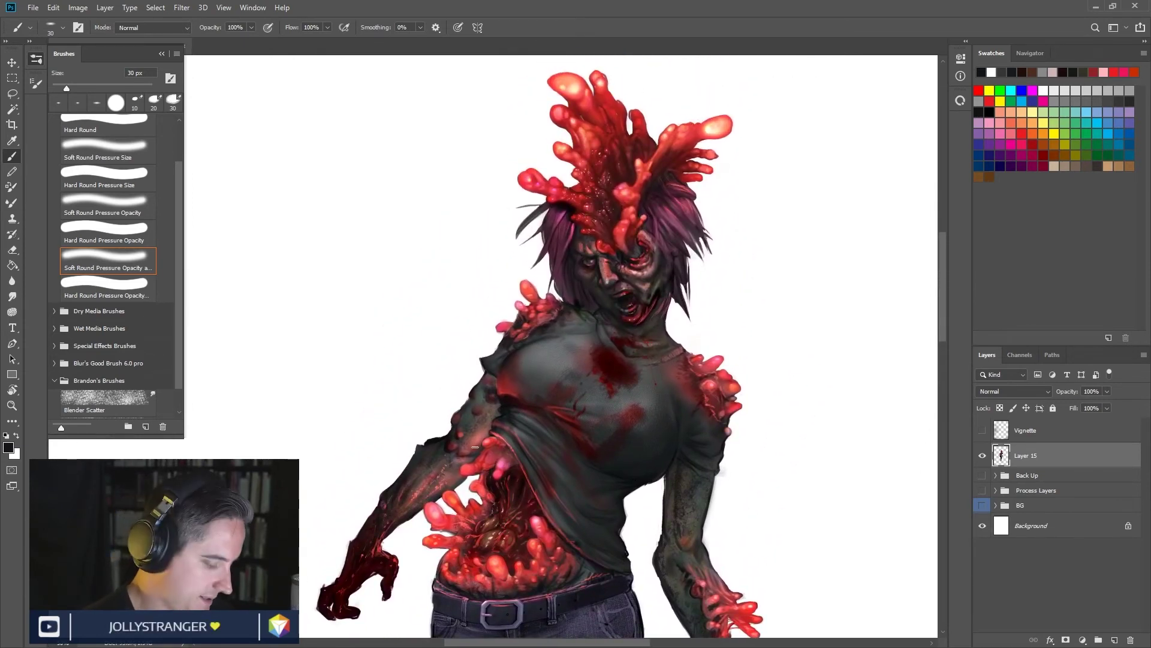
{"action": "scroll", "coordinate": [538, 319], "scroll_direction": "up", "scroll_amount": 5}
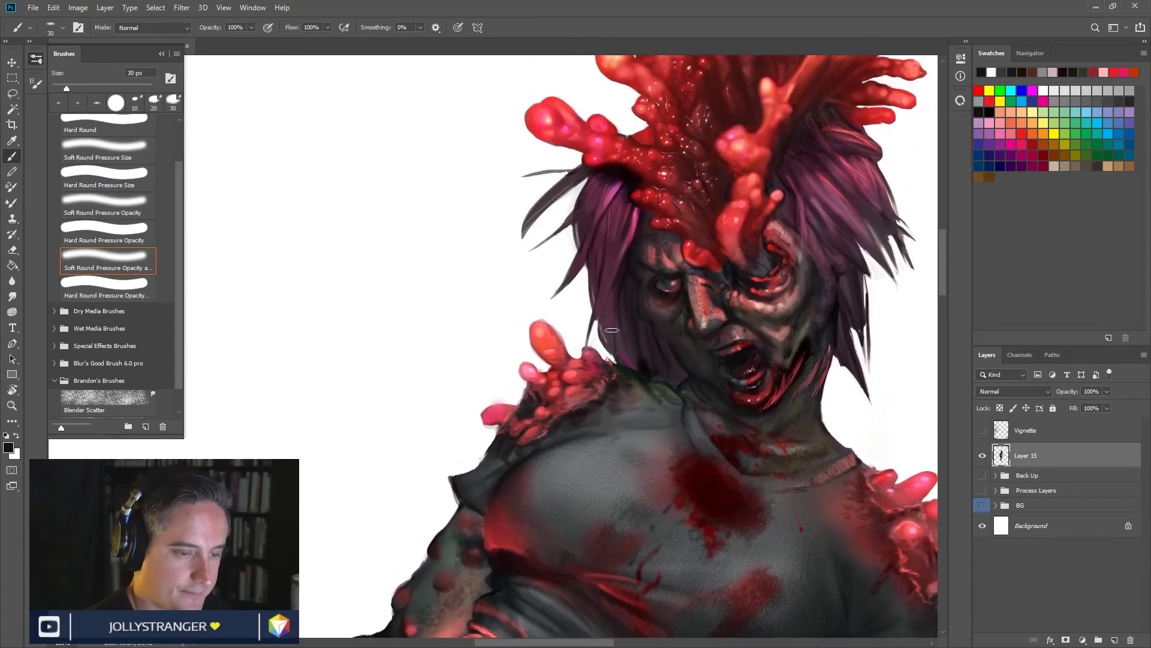
{"action": "left_click", "coordinate": [604, 339], "text": "alt"}
{"action": "key", "text": "bracketleft"}
{"action": "key", "text": "bracketleft"}
{"action": "key", "text": "bracketleft"}
{"action": "left_click_drag", "start_coordinate": [603, 322], "coordinate": [611, 346]}
{"action": "key", "text": "bracketleft"}
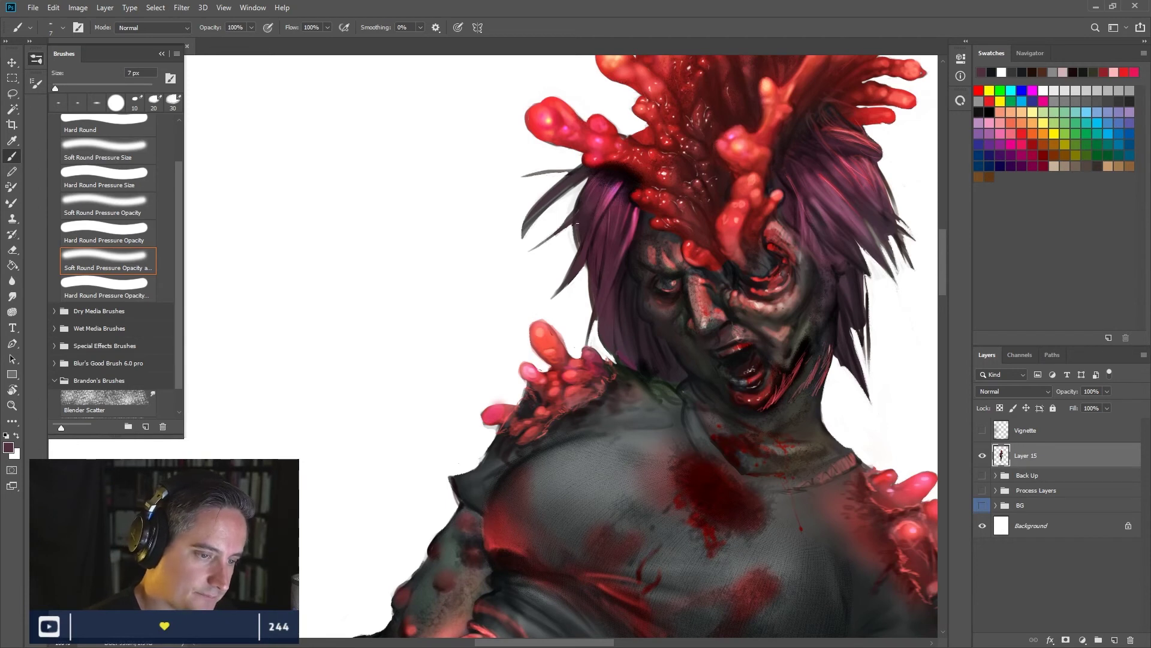
Step: Sample a very dark purple from the hair's shadow and switch to the Hard Round Pressure Size brush at 5 px
{"action": "left_click", "coordinate": [602, 162], "text": "alt"}
{"action": "left_click", "coordinate": [602, 161], "text": "alt"}
{"action": "key", "text": "bracketleft"}
{"action": "key", "text": "bracketleft"}
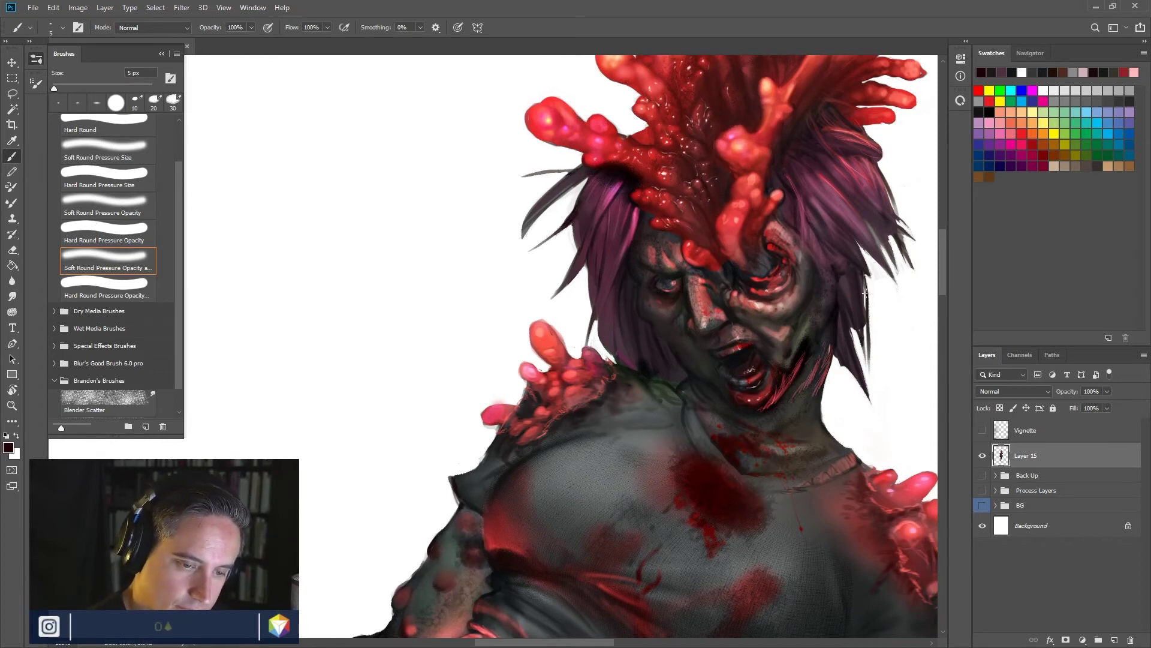
{"action": "scroll", "coordinate": [174, 180], "scroll_direction": "up", "scroll_amount": 2}
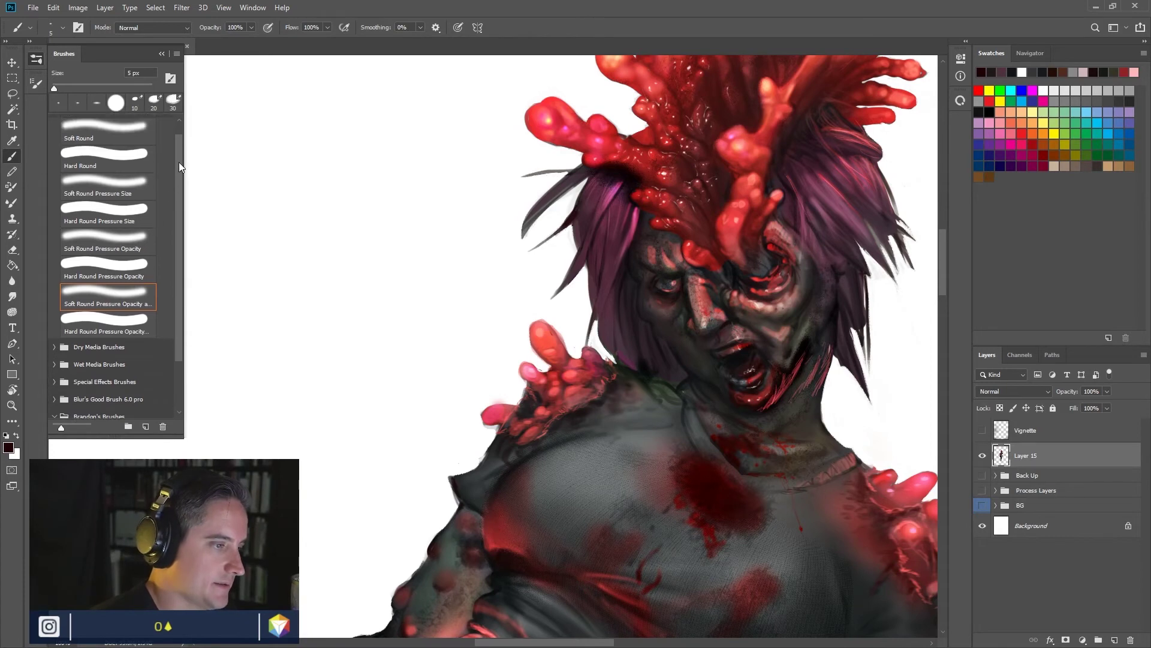
{"action": "left_click", "coordinate": [147, 208]}
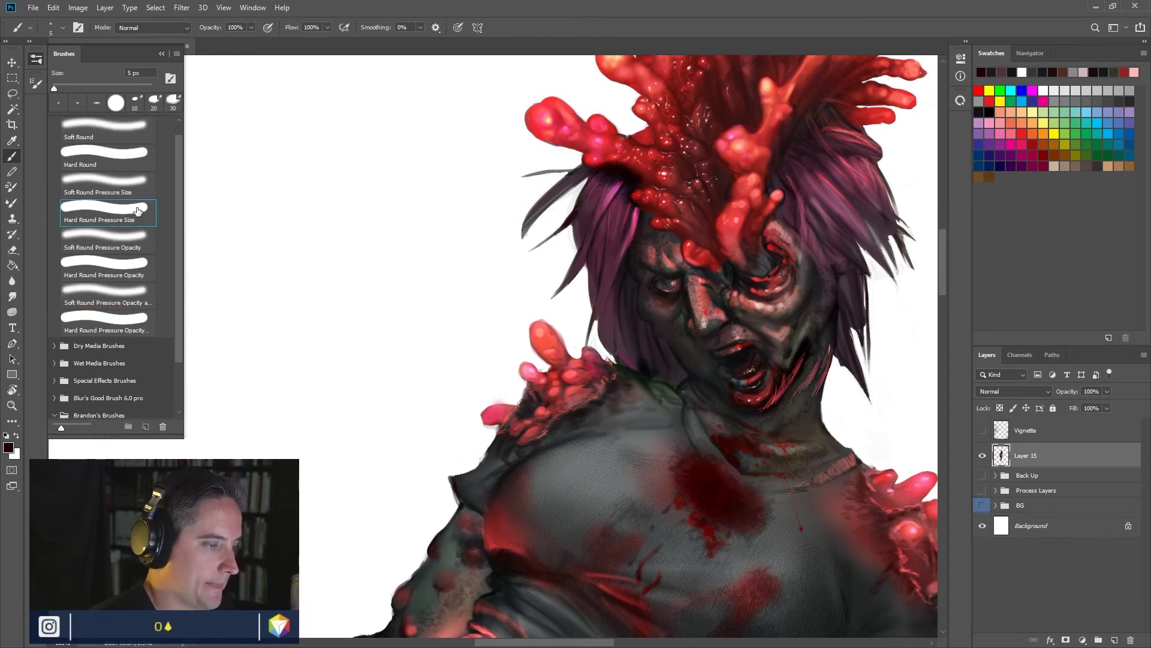
{"action": "left_click", "coordinate": [36, 85]}
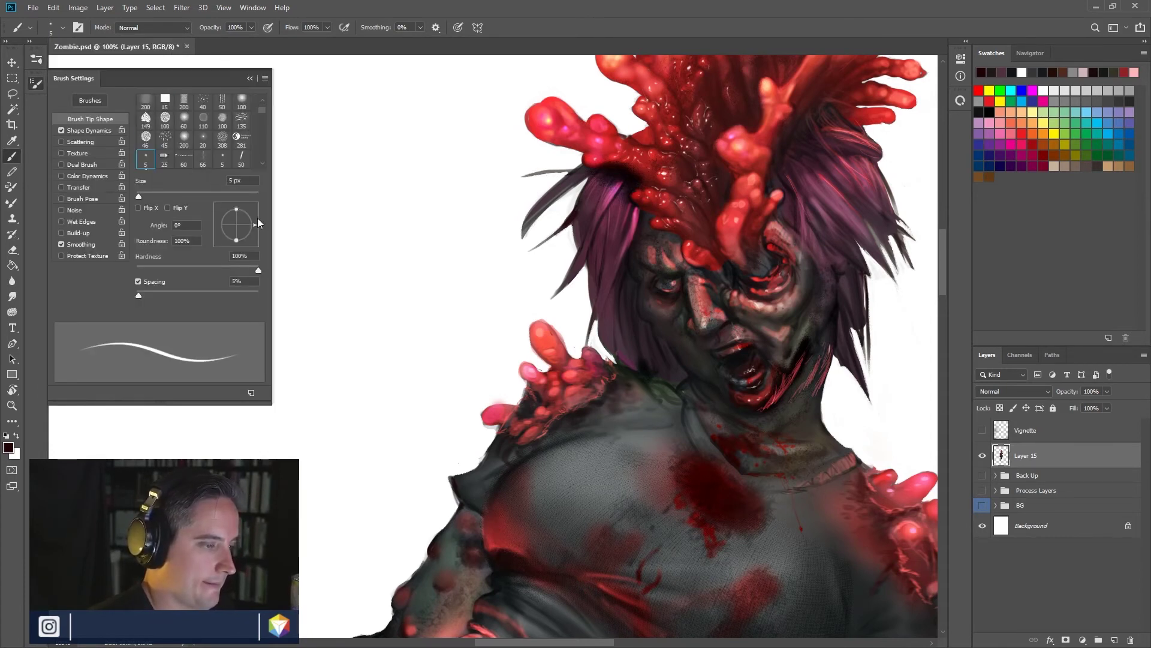
{"action": "left_click", "coordinate": [249, 78]}
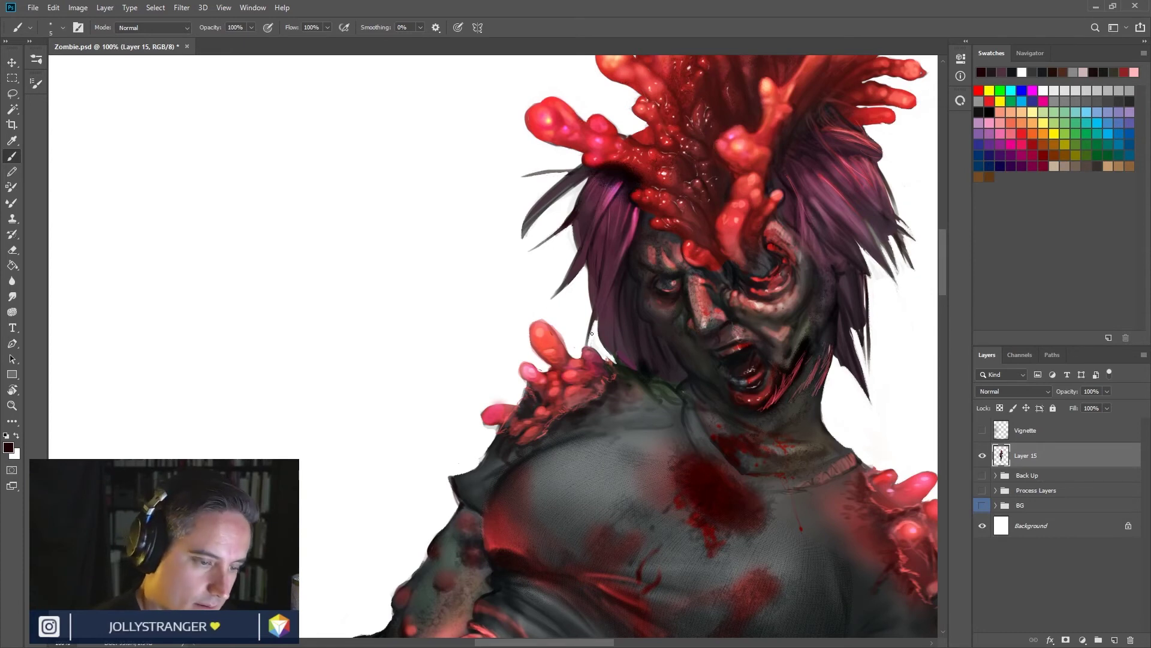
Step: Draw thin tapering strands along the hair's lower left edge, sampling near-black from the inner hair shadow
{"action": "left_click_drag", "start_coordinate": [597, 310], "coordinate": [587, 341]}
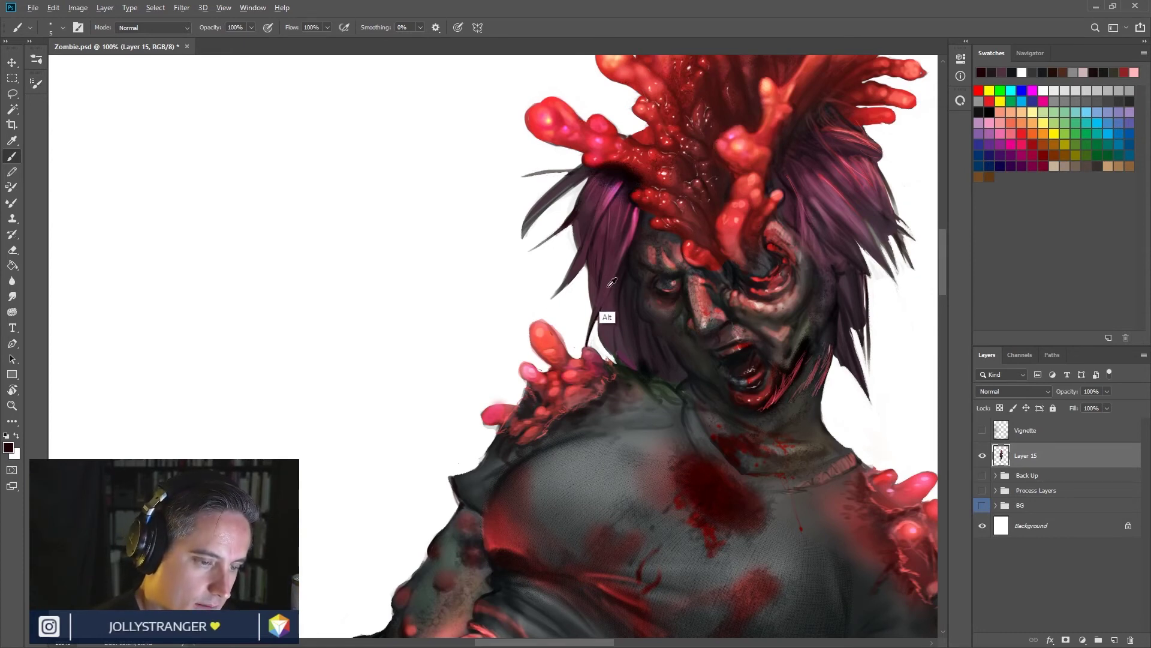
{"action": "left_click", "coordinate": [629, 261], "text": "alt"}
{"action": "mouse_move", "coordinate": [599, 310]}
{"action": "left_mouse_down"}
{"action": "mouse_move", "coordinate": [616, 269]}
{"action": "mouse_move", "coordinate": [605, 283]}
{"action": "mouse_move", "coordinate": [579, 229]}
{"action": "mouse_move", "coordinate": [563, 285]}
{"action": "mouse_move", "coordinate": [589, 246]}
{"action": "mouse_move", "coordinate": [587, 257]}
{"action": "mouse_move", "coordinate": [540, 309]}
{"action": "mouse_move", "coordinate": [580, 248]}
{"action": "left_mouse_up"}
{"action": "left_click_drag", "start_coordinate": [565, 286], "coordinate": [573, 248]}
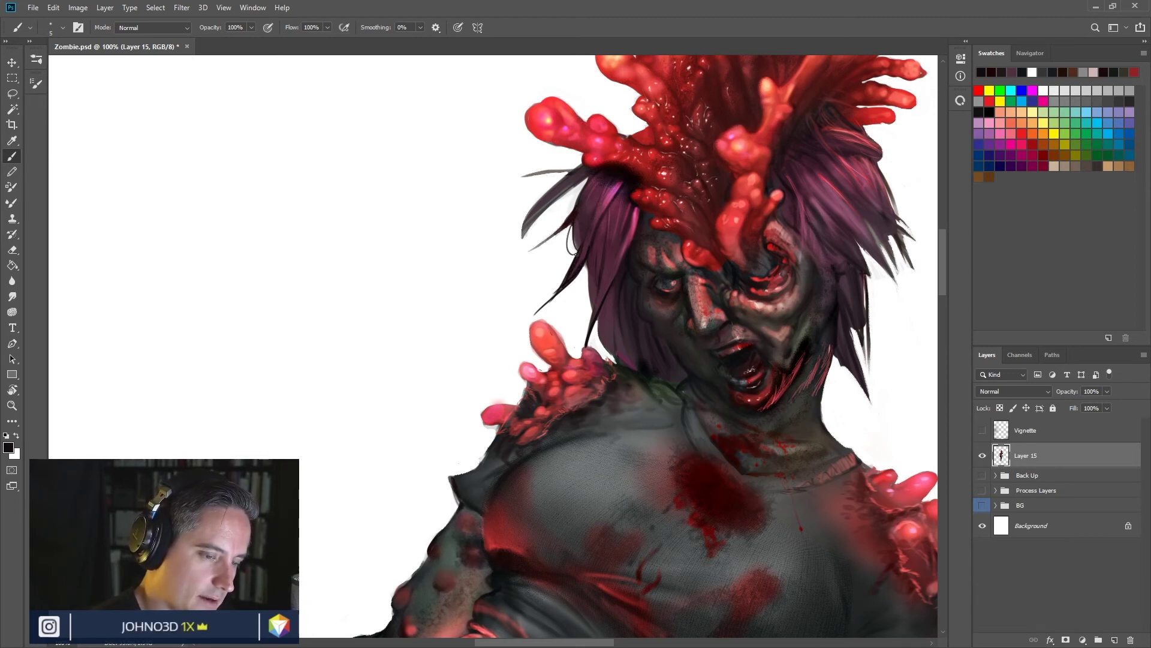
{"action": "left_click_drag", "start_coordinate": [572, 224], "coordinate": [574, 258]}
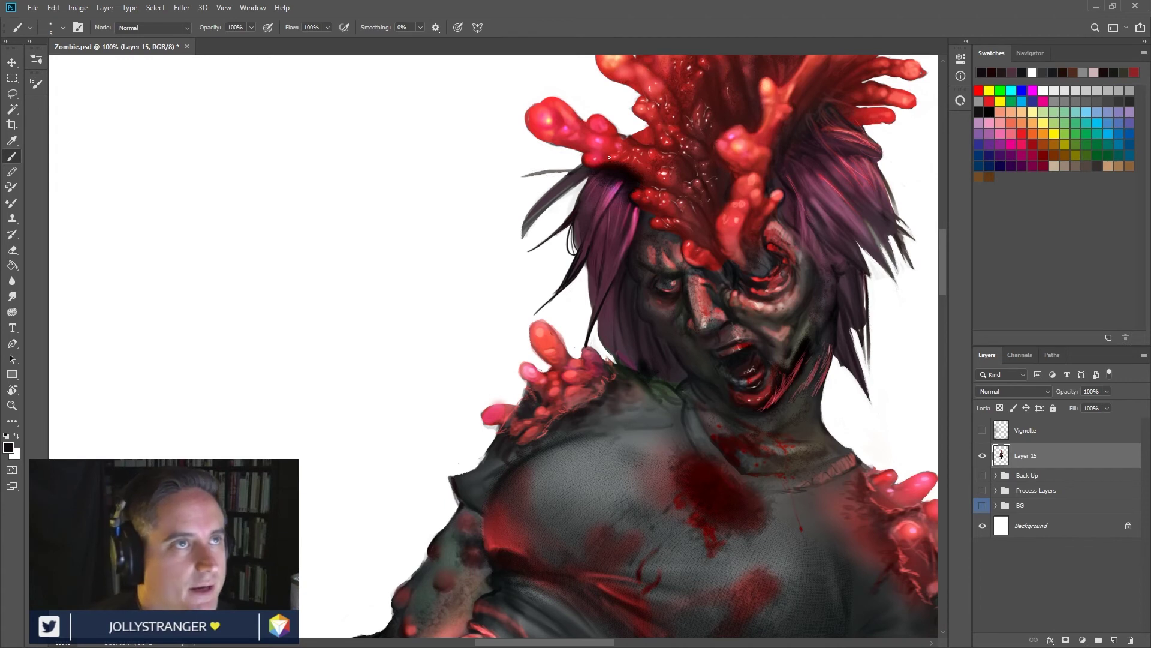
Step: Darken and sharpen the outermost loose locks on the hair's left side with dark purple-black sampled from the hair
{"action": "mouse_move", "coordinate": [547, 197]}
{"action": "left_mouse_down"}
{"action": "mouse_move", "coordinate": [561, 198]}
{"action": "mouse_move", "coordinate": [528, 232]}
{"action": "left_mouse_up"}
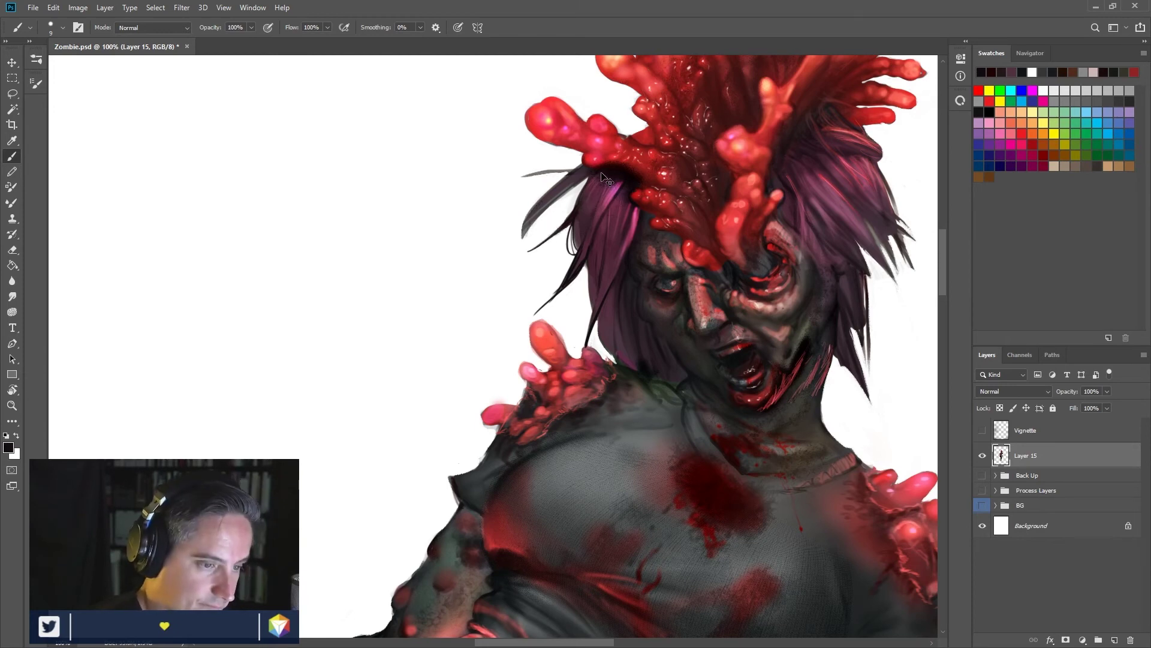
{"action": "left_click", "coordinate": [579, 227], "text": "alt"}
{"action": "left_click_drag", "start_coordinate": [525, 234], "coordinate": [542, 199]}
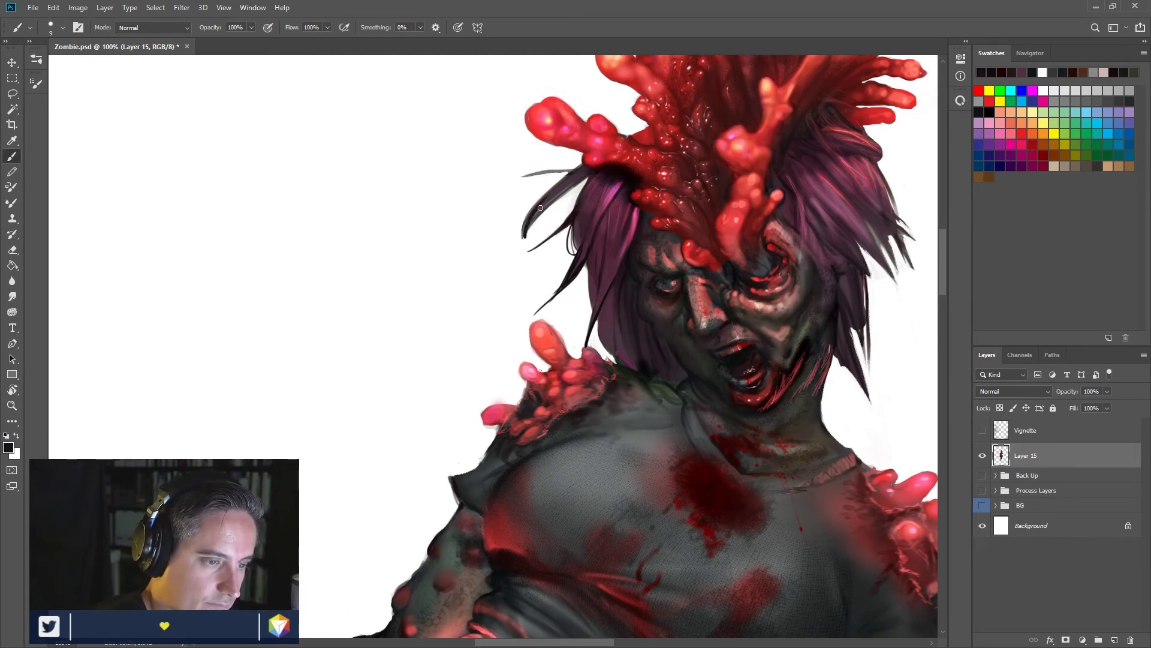
{"action": "mouse_move", "coordinate": [522, 245]}
{"action": "left_mouse_down"}
{"action": "mouse_move", "coordinate": [574, 182]}
{"action": "mouse_move", "coordinate": [525, 200]}
{"action": "left_mouse_up"}
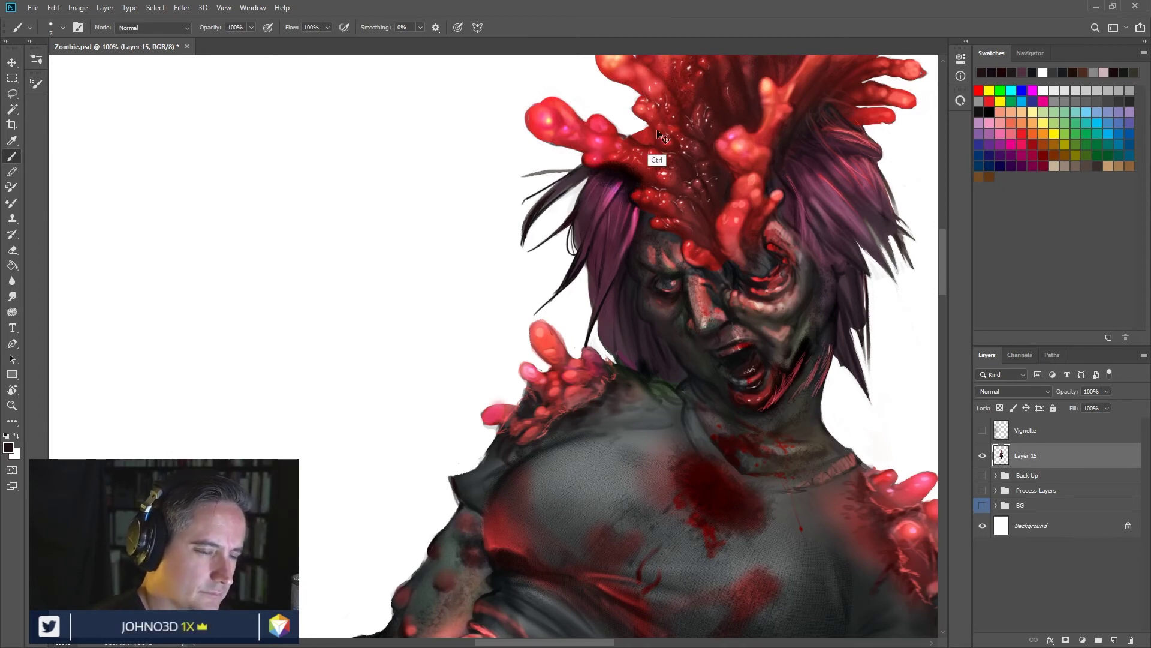
{"action": "mouse_move", "coordinate": [527, 176]}
{"action": "left_mouse_down"}
{"action": "mouse_move", "coordinate": [589, 169]}
{"action": "mouse_move", "coordinate": [547, 173]}
{"action": "mouse_move", "coordinate": [581, 168]}
{"action": "mouse_move", "coordinate": [527, 200]}
{"action": "left_mouse_up"}
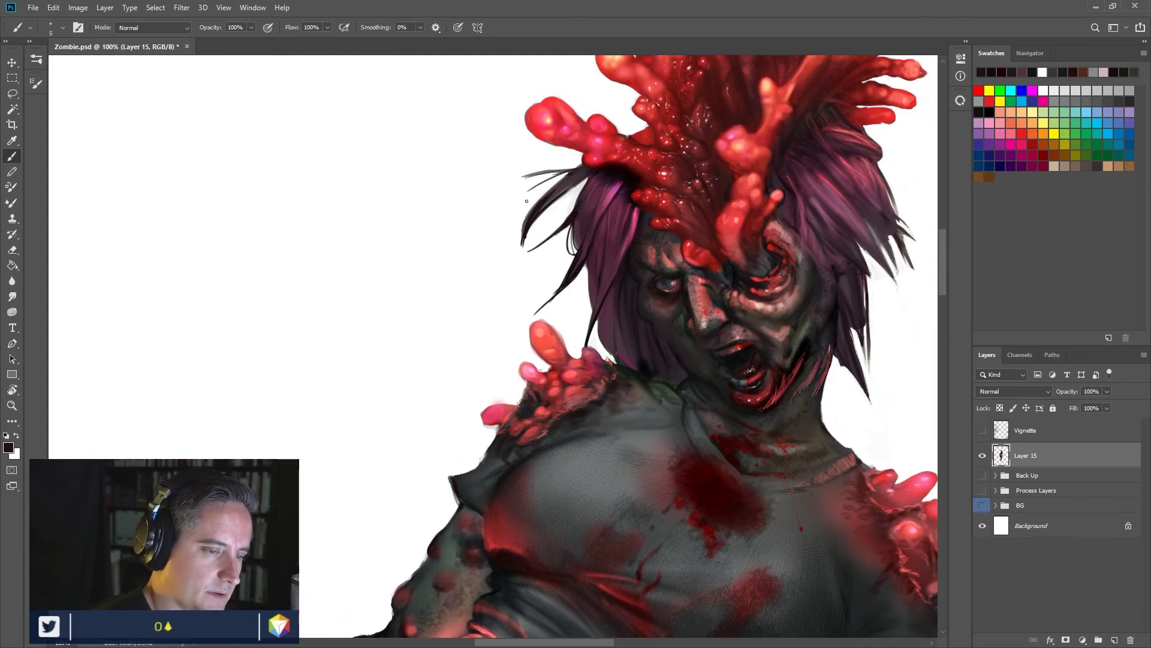
Step: Add fine dark strands from the left crown outward and through the purple mass on the left side of the hair
{"action": "left_click_drag", "start_coordinate": [582, 167], "coordinate": [553, 161]}
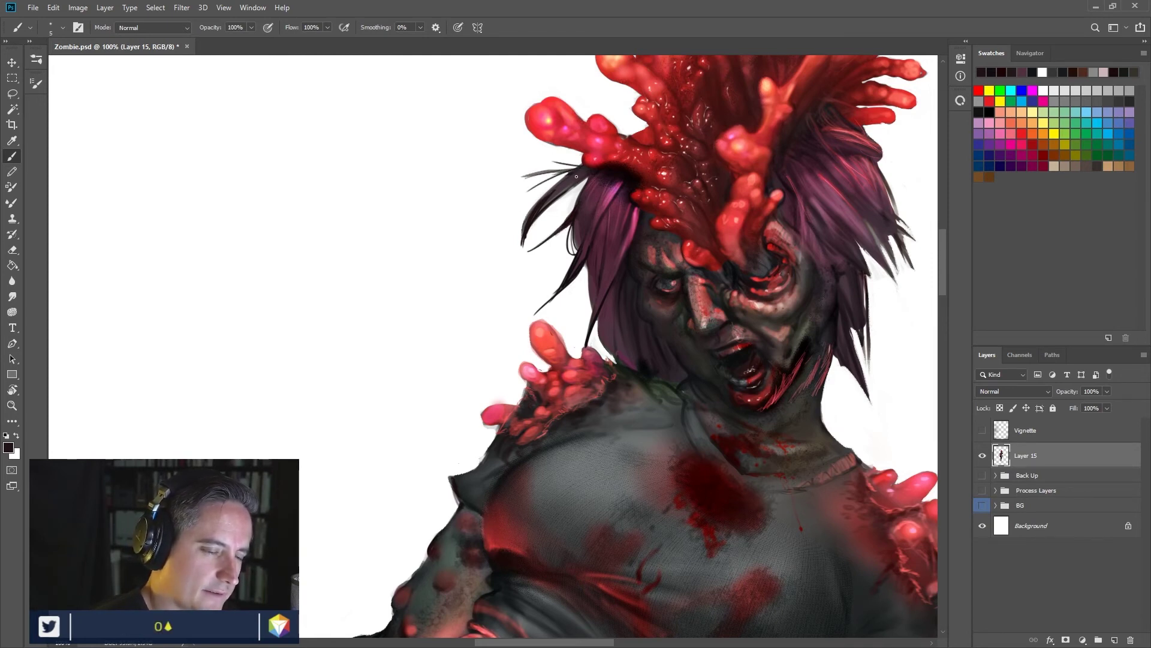
{"action": "mouse_move", "coordinate": [587, 181]}
{"action": "left_mouse_down"}
{"action": "mouse_move", "coordinate": [576, 219]}
{"action": "mouse_move", "coordinate": [580, 185]}
{"action": "mouse_move", "coordinate": [574, 217]}
{"action": "mouse_move", "coordinate": [572, 186]}
{"action": "mouse_move", "coordinate": [569, 221]}
{"action": "mouse_move", "coordinate": [573, 199]}
{"action": "mouse_move", "coordinate": [543, 229]}
{"action": "left_mouse_up"}
{"action": "left_click_drag", "start_coordinate": [578, 183], "coordinate": [576, 206]}
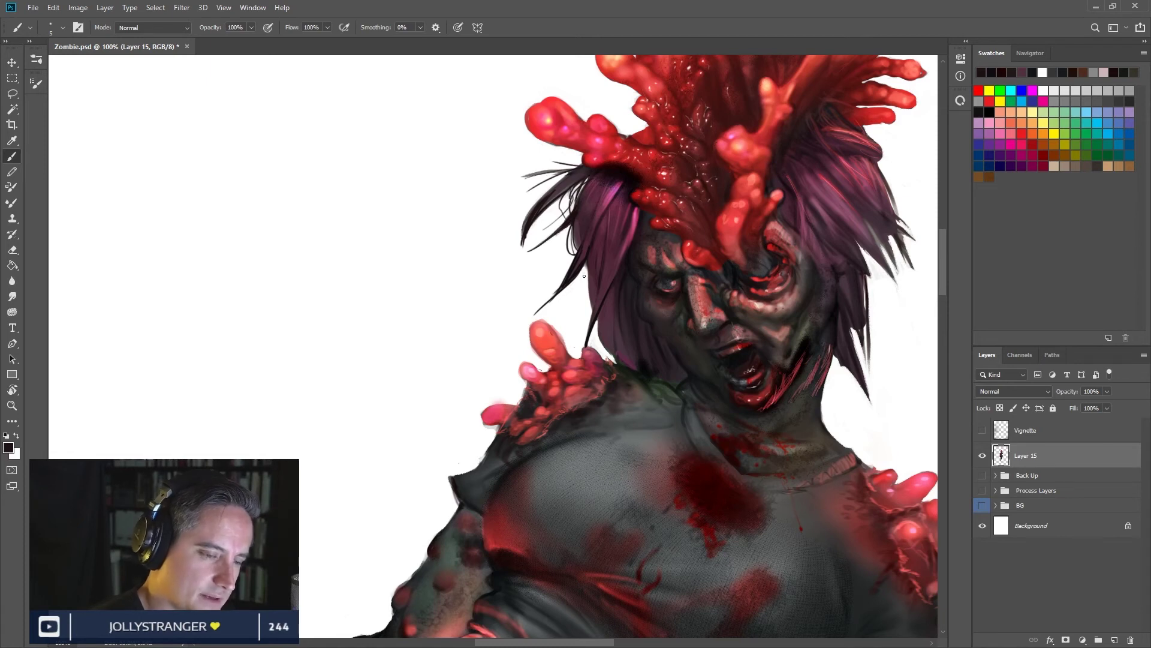
{"action": "mouse_move", "coordinate": [587, 265]}
{"action": "left_mouse_down"}
{"action": "mouse_move", "coordinate": [593, 285]}
{"action": "mouse_move", "coordinate": [580, 289]}
{"action": "mouse_move", "coordinate": [589, 279]}
{"action": "mouse_move", "coordinate": [595, 313]}
{"action": "mouse_move", "coordinate": [616, 266]}
{"action": "left_mouse_up"}
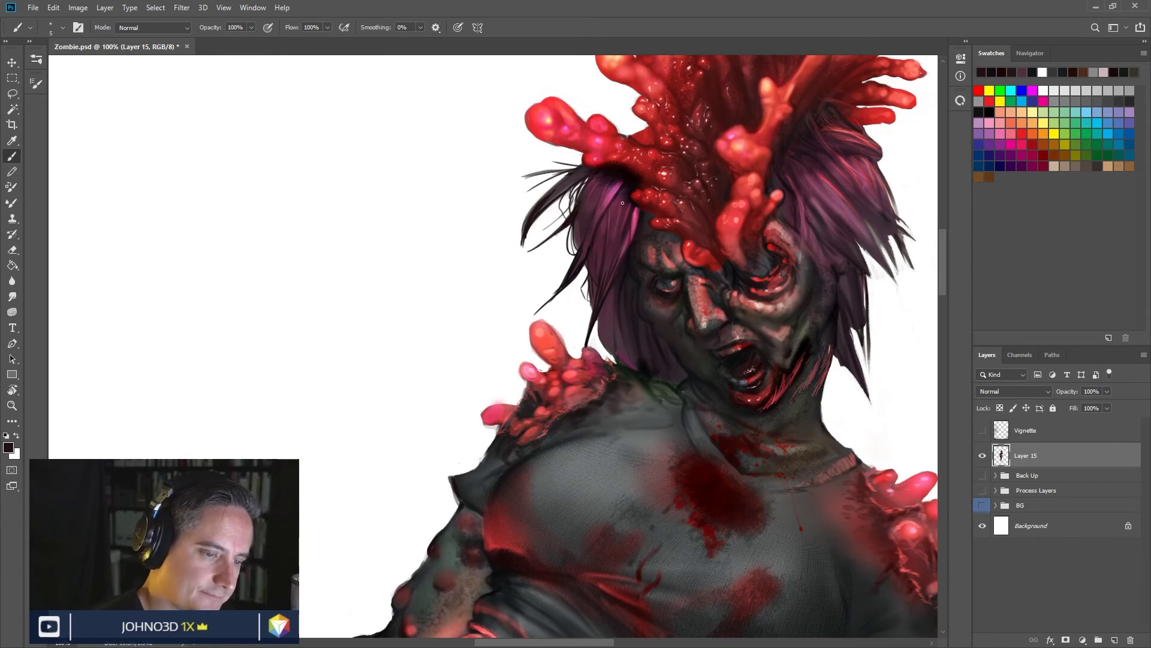
{"action": "left_click_drag", "start_coordinate": [617, 198], "coordinate": [600, 234]}
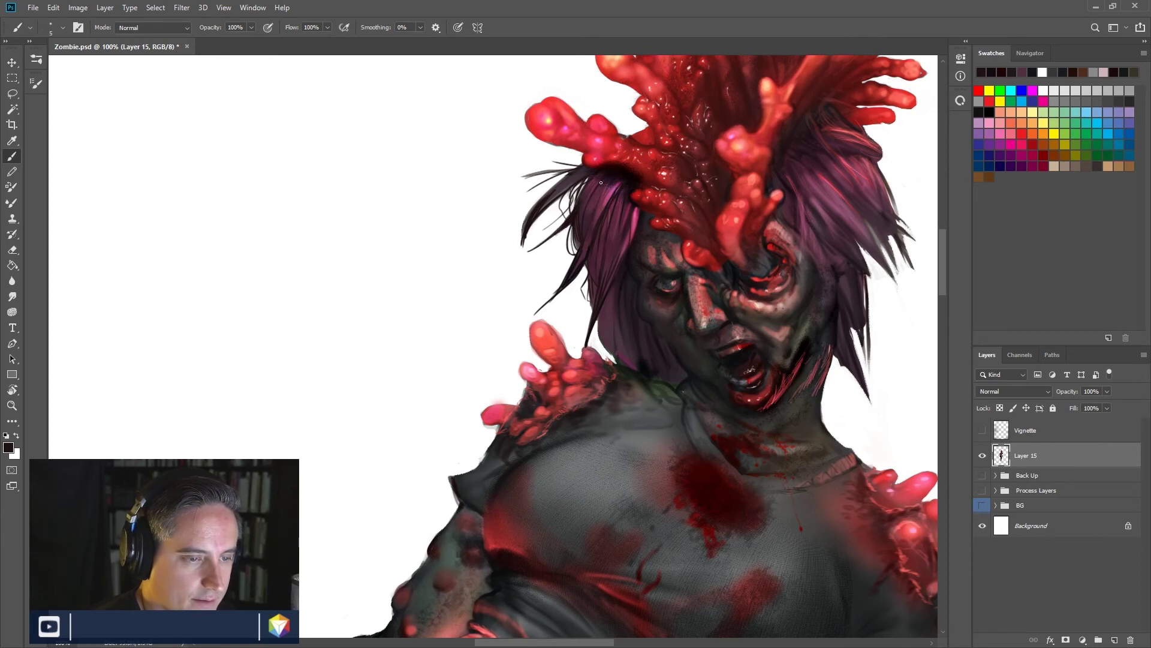
{"action": "left_click_drag", "start_coordinate": [545, 206], "coordinate": [580, 172]}
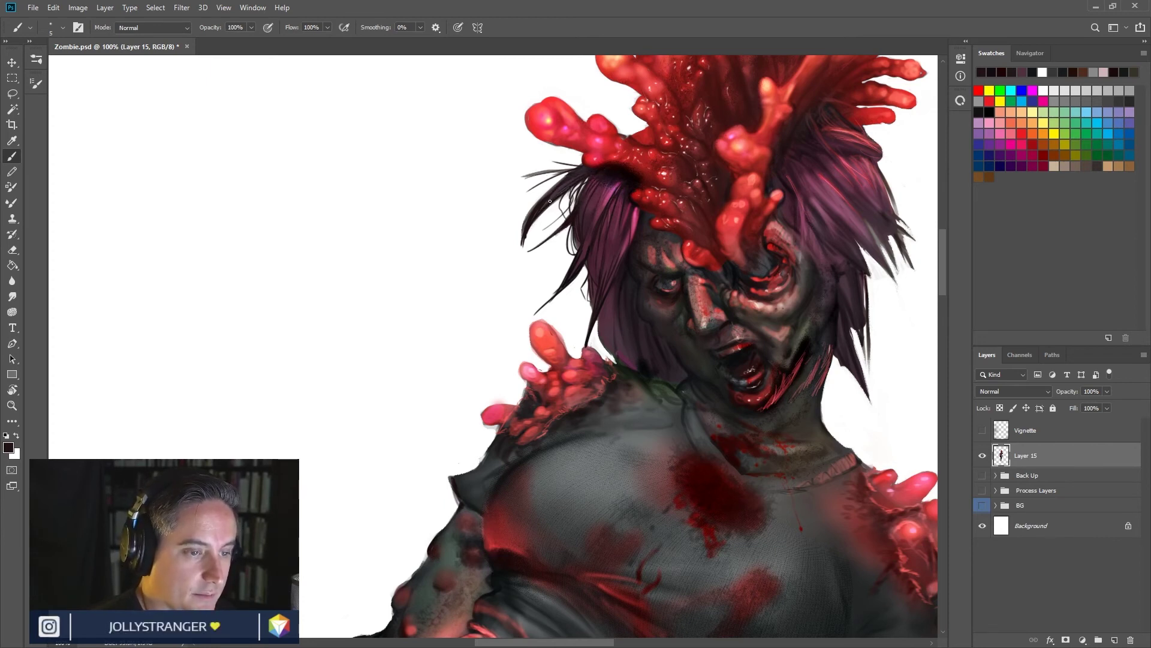
Step: Draw thin dark strands at the hair's lower left edge and through the long pointed lock beside the right cheek
{"action": "mouse_move", "coordinate": [819, 383]}
{"action": "left_mouse_down"}
{"action": "mouse_move", "coordinate": [587, 368]}
{"action": "mouse_move", "coordinate": [660, 414]}
{"action": "mouse_move", "coordinate": [618, 395]}
{"action": "left_mouse_up"}
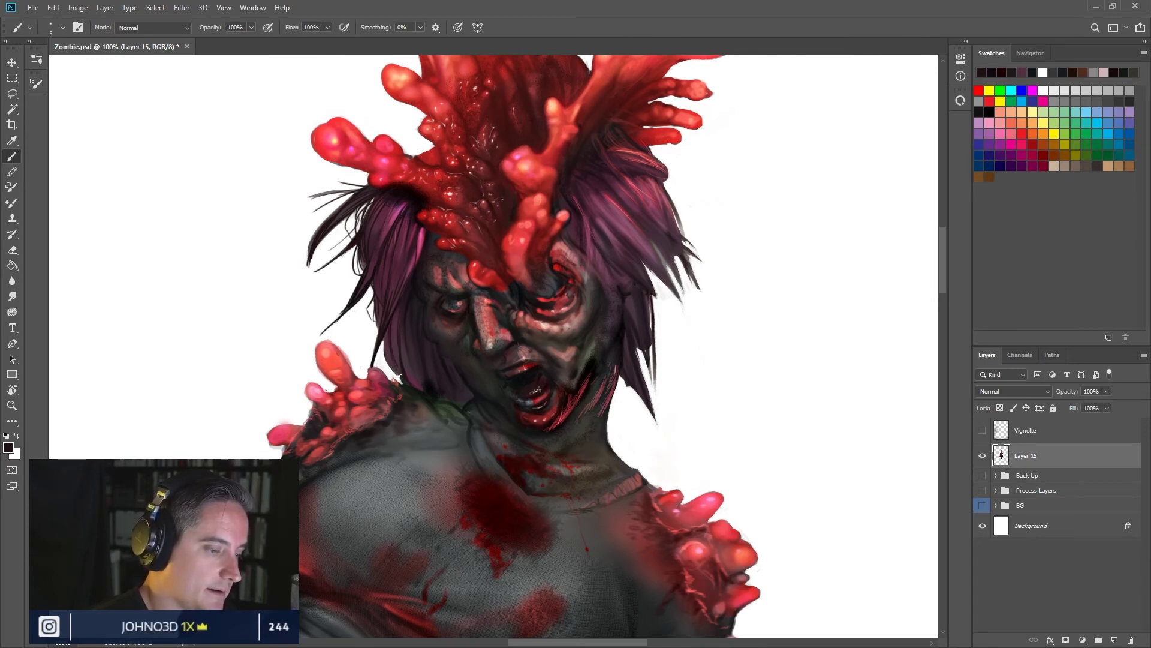
{"action": "left_click_drag", "start_coordinate": [387, 330], "coordinate": [394, 361]}
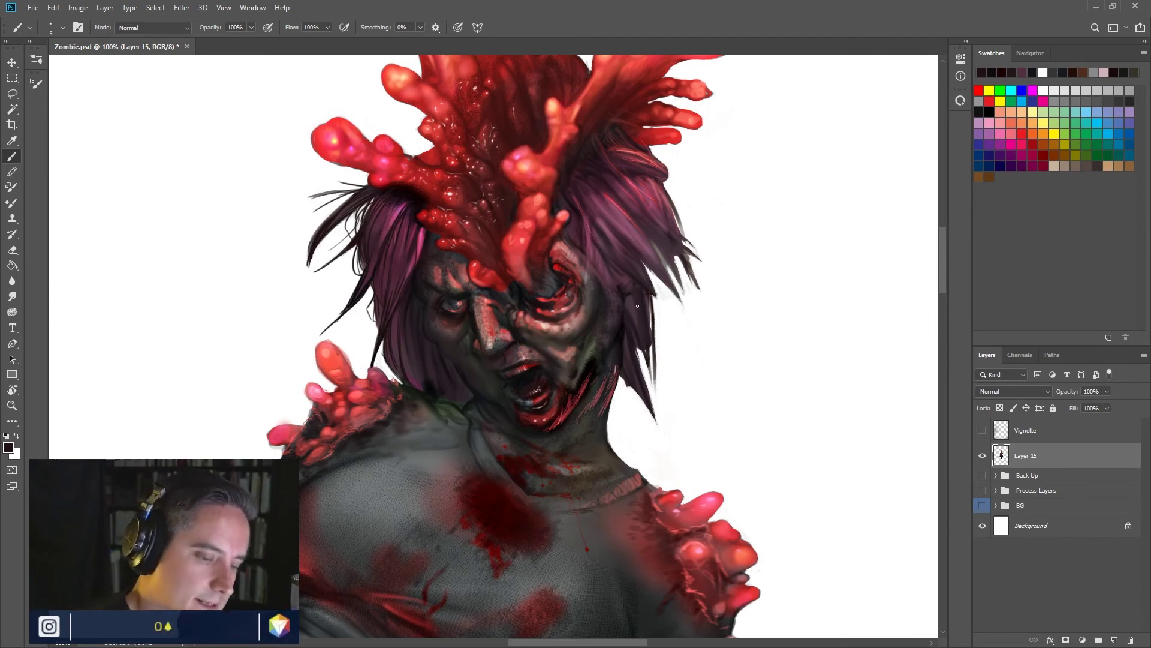
{"action": "left_click_drag", "start_coordinate": [647, 298], "coordinate": [652, 388]}
{"action": "left_click_drag", "start_coordinate": [651, 347], "coordinate": [651, 383]}
{"action": "left_click_drag", "start_coordinate": [630, 295], "coordinate": [638, 322]}
{"action": "mouse_move", "coordinate": [623, 283]}
{"action": "left_mouse_down"}
{"action": "mouse_move", "coordinate": [611, 262]}
{"action": "mouse_move", "coordinate": [623, 291]}
{"action": "left_mouse_up"}
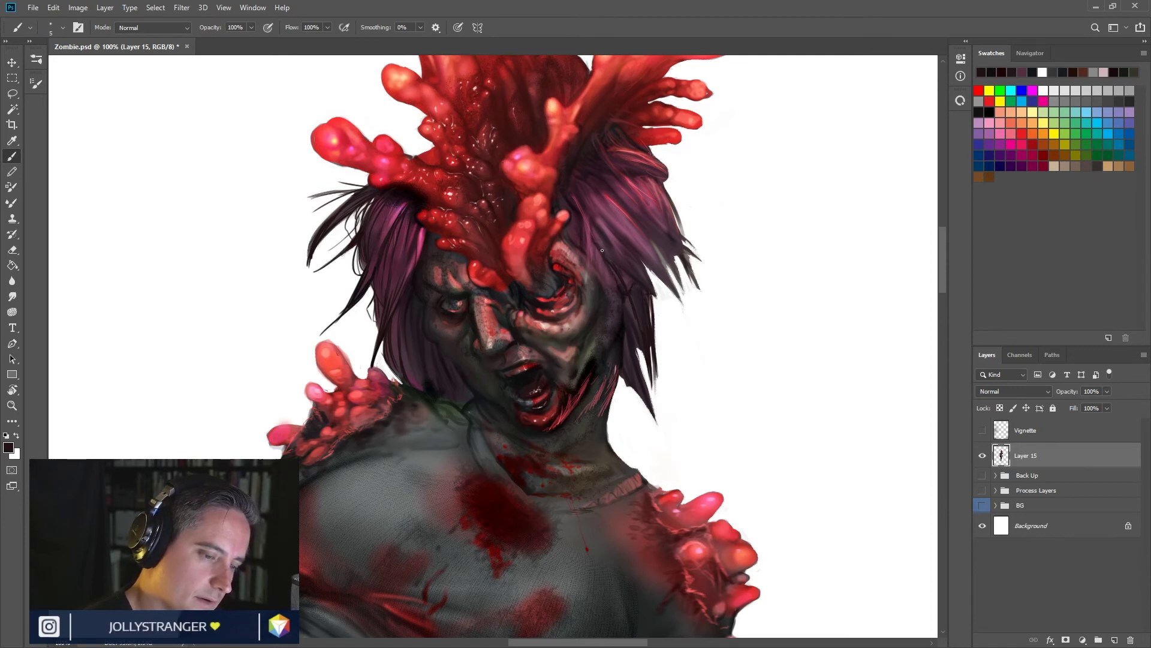
Step: Draw loose dark strands hanging over the temple beside the swollen eye, and undo the last two strokes
{"action": "left_click_drag", "start_coordinate": [587, 246], "coordinate": [585, 313]}
{"action": "left_click_drag", "start_coordinate": [585, 272], "coordinate": [584, 319]}
{"action": "left_click_drag", "start_coordinate": [592, 240], "coordinate": [584, 315]}
{"action": "mouse_move", "coordinate": [589, 273]}
{"action": "left_mouse_down"}
{"action": "mouse_move", "coordinate": [587, 302]}
{"action": "mouse_move", "coordinate": [600, 285]}
{"action": "left_mouse_up"}
{"action": "key", "text": "ctrl+z"}
{"action": "key", "text": "ctrl+z"}
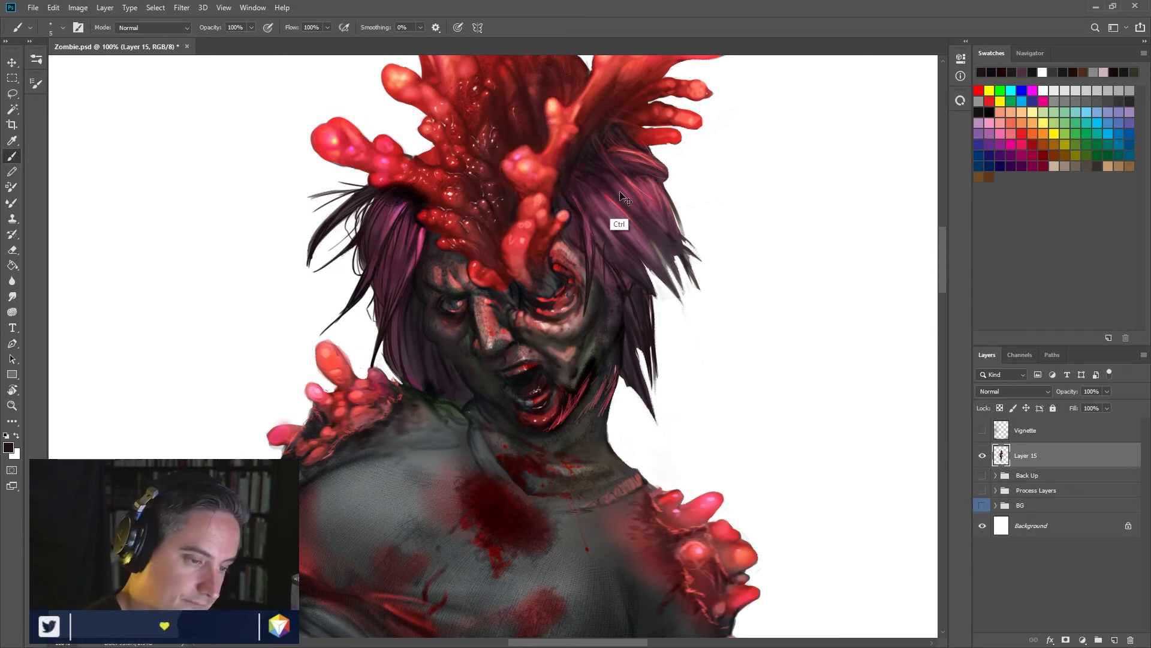
Step: Add dark strands from the growth's base through the right side of the hair, extending its pointed tips toward the shoulder
{"action": "left_click_drag", "start_coordinate": [594, 245], "coordinate": [600, 279]}
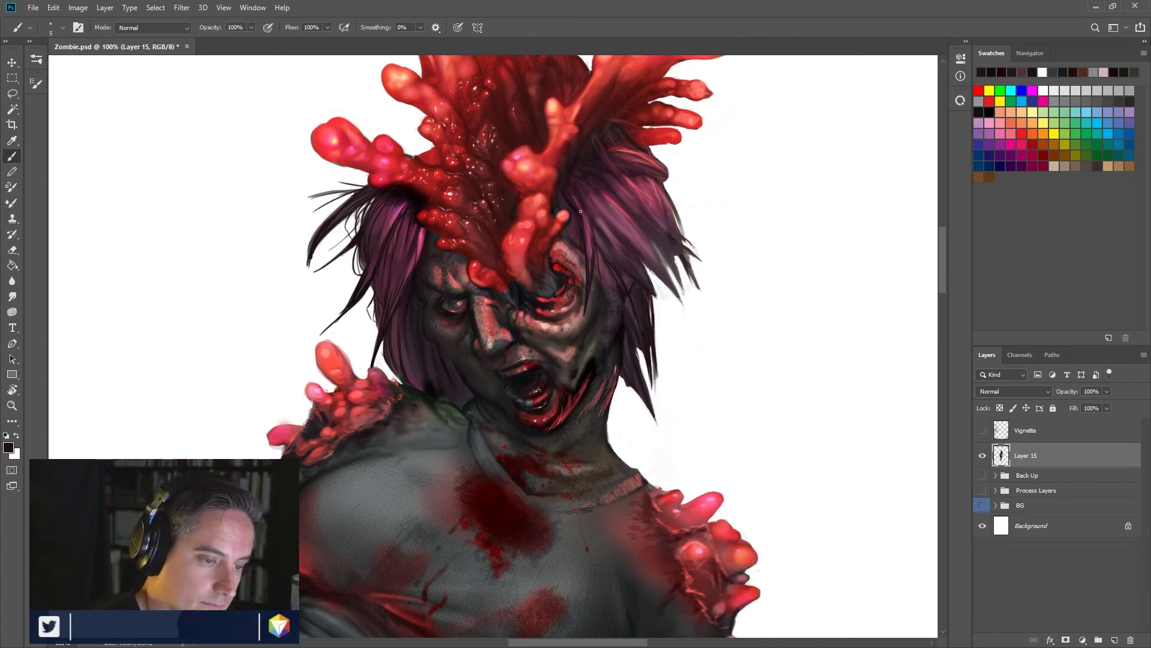
{"action": "left_click_drag", "start_coordinate": [578, 203], "coordinate": [590, 249]}
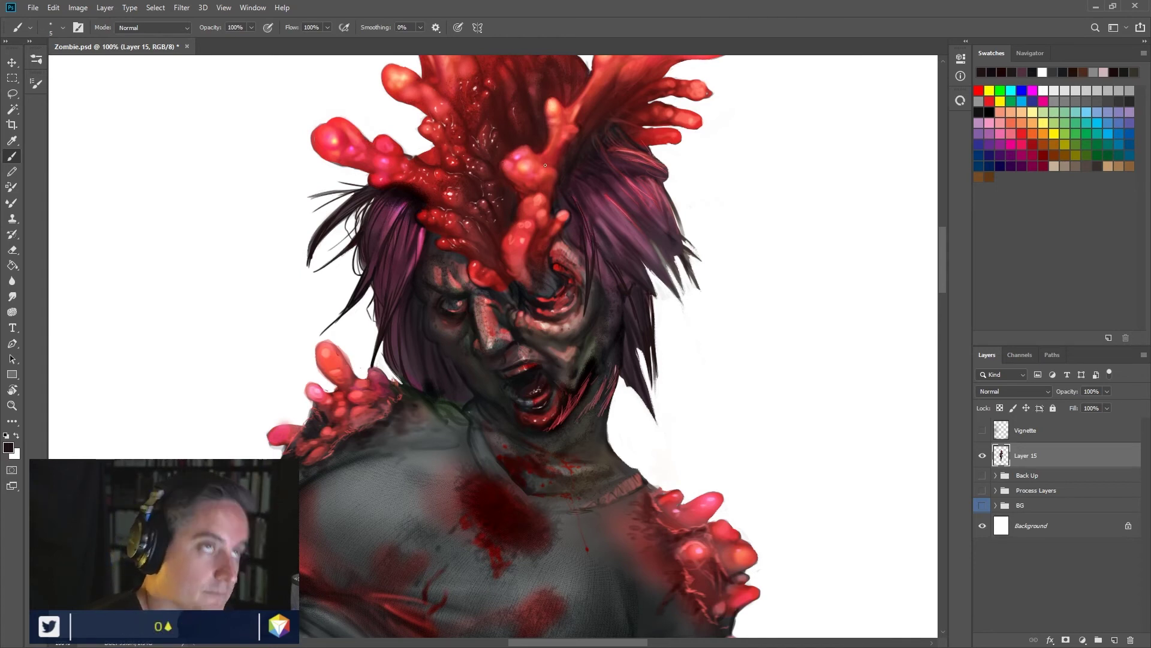
{"action": "mouse_move", "coordinate": [590, 208]}
{"action": "left_mouse_down"}
{"action": "mouse_move", "coordinate": [615, 237]}
{"action": "mouse_move", "coordinate": [612, 224]}
{"action": "left_mouse_up"}
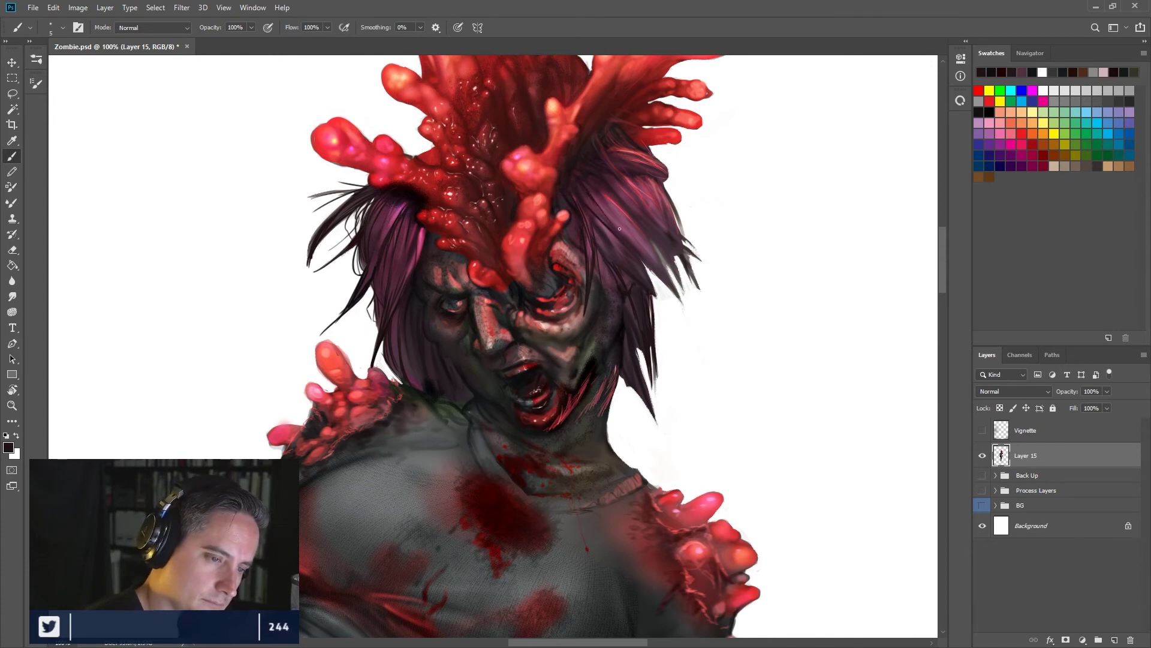
{"action": "left_click_drag", "start_coordinate": [606, 243], "coordinate": [618, 264]}
{"action": "mouse_move", "coordinate": [600, 220]}
{"action": "left_mouse_down"}
{"action": "mouse_move", "coordinate": [628, 259]}
{"action": "mouse_move", "coordinate": [663, 264]}
{"action": "mouse_move", "coordinate": [687, 312]}
{"action": "left_mouse_up"}
{"action": "mouse_move", "coordinate": [666, 262]}
{"action": "left_mouse_down"}
{"action": "mouse_move", "coordinate": [643, 284]}
{"action": "mouse_move", "coordinate": [669, 310]}
{"action": "mouse_move", "coordinate": [659, 248]}
{"action": "mouse_move", "coordinate": [684, 273]}
{"action": "left_mouse_up"}
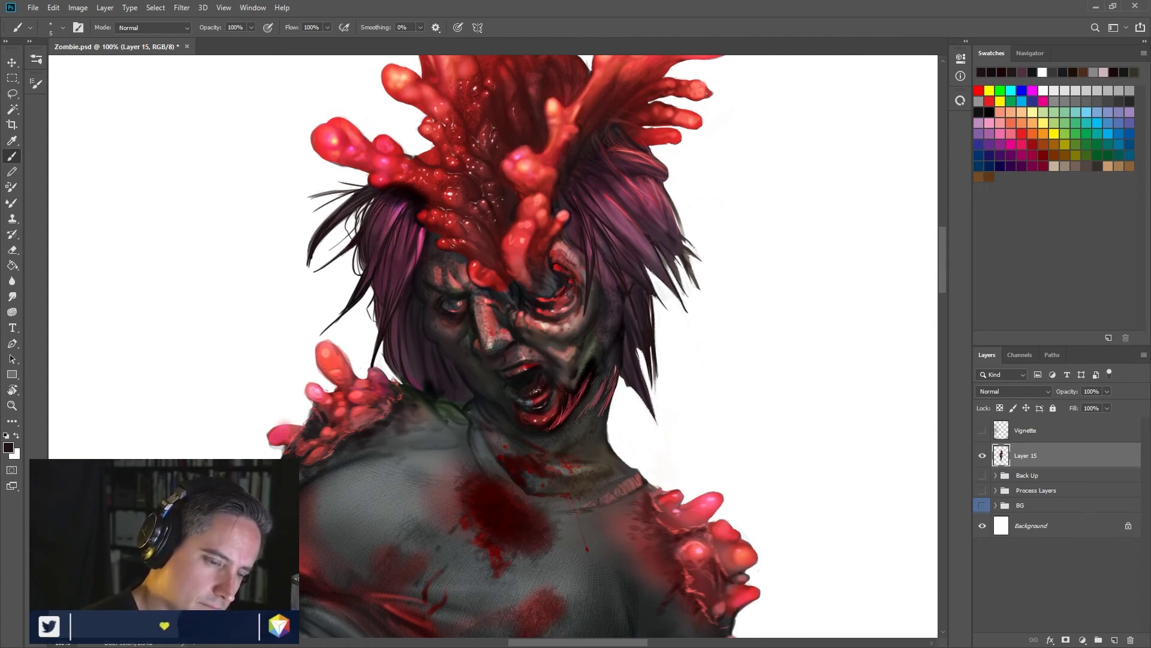
Step: Flick thin strands outward from the hair's upper right edge, sampling muted purple from the adjoining hair
{"action": "mouse_move", "coordinate": [655, 183]}
{"action": "left_mouse_down"}
{"action": "mouse_move", "coordinate": [683, 221]}
{"action": "mouse_move", "coordinate": [697, 193]}
{"action": "mouse_move", "coordinate": [665, 170]}
{"action": "mouse_move", "coordinate": [694, 213]}
{"action": "left_mouse_up"}
{"action": "left_click", "coordinate": [656, 168], "text": "alt"}
{"action": "mouse_move", "coordinate": [663, 164]}
{"action": "left_mouse_down"}
{"action": "mouse_move", "coordinate": [691, 170]}
{"action": "mouse_move", "coordinate": [709, 157]}
{"action": "mouse_move", "coordinate": [699, 154]}
{"action": "left_mouse_up"}
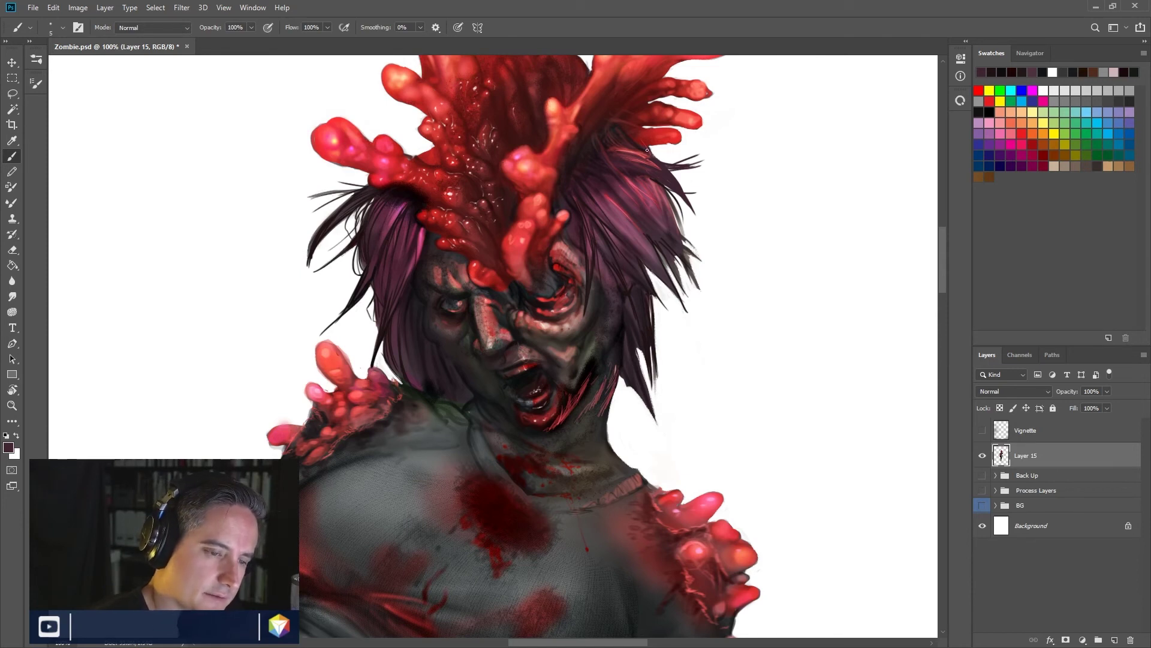
Step: Sample near-black from the crown and draw fine stray hairs around the head growth's base and between its red tendrils
{"action": "key", "text": "alt"}
{"action": "left_click", "coordinate": [621, 121], "text": "alt"}
{"action": "left_click_drag", "start_coordinate": [627, 128], "coordinate": [672, 163]}
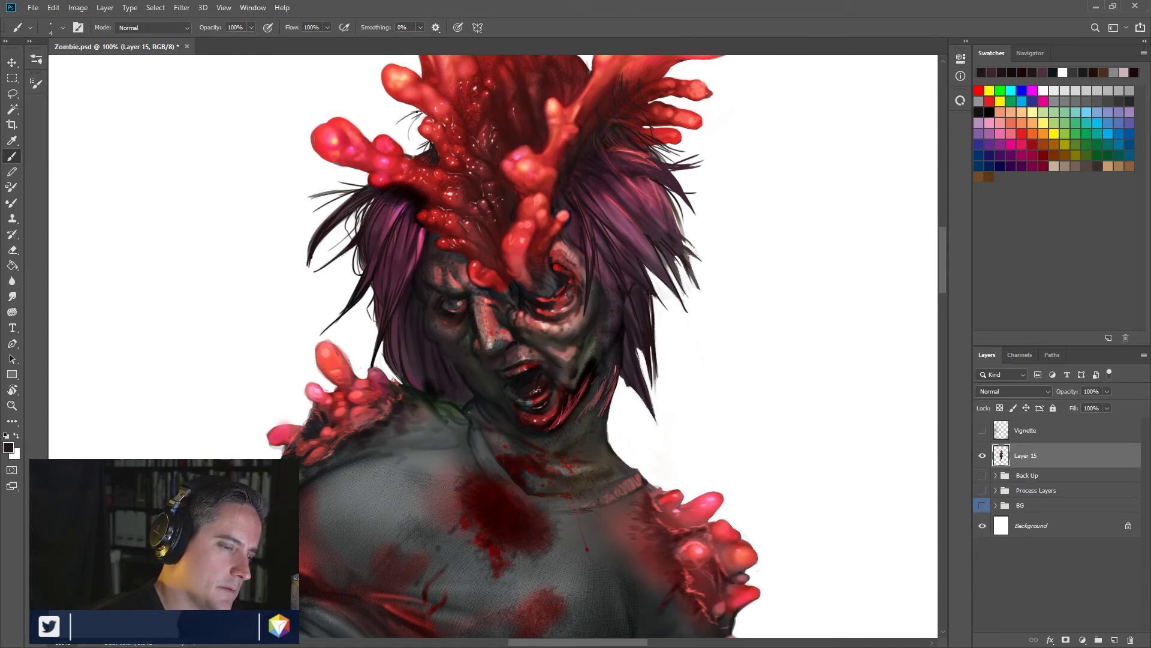
{"action": "left_click_drag", "start_coordinate": [607, 259], "coordinate": [669, 322]}
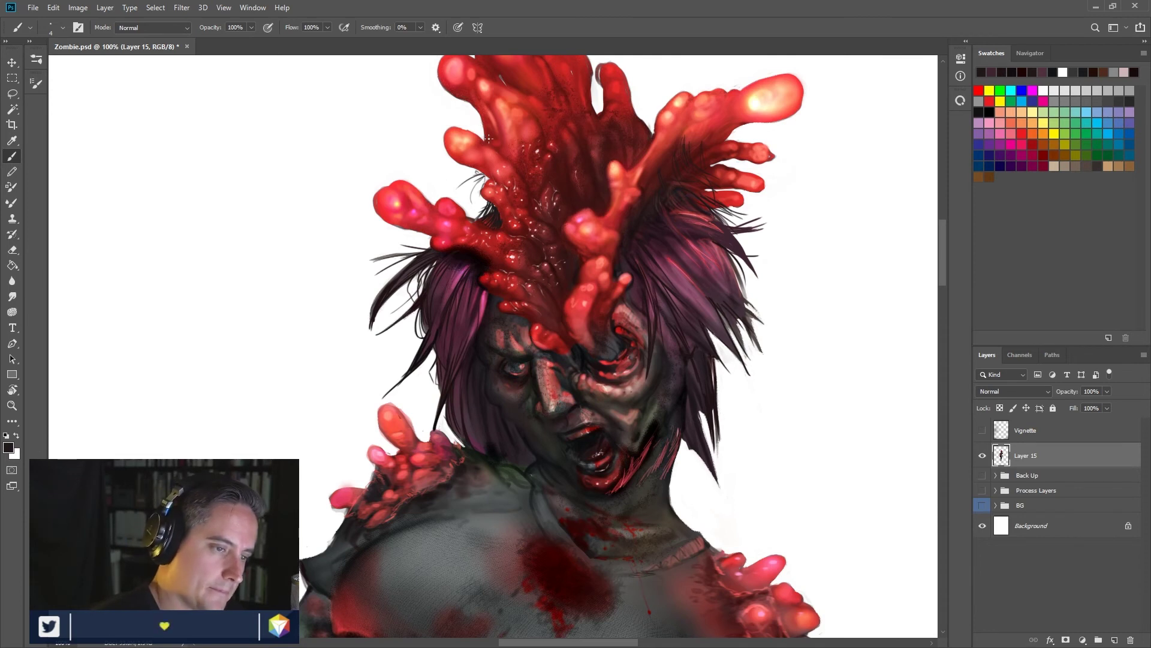
{"action": "left_click_drag", "start_coordinate": [483, 137], "coordinate": [458, 103]}
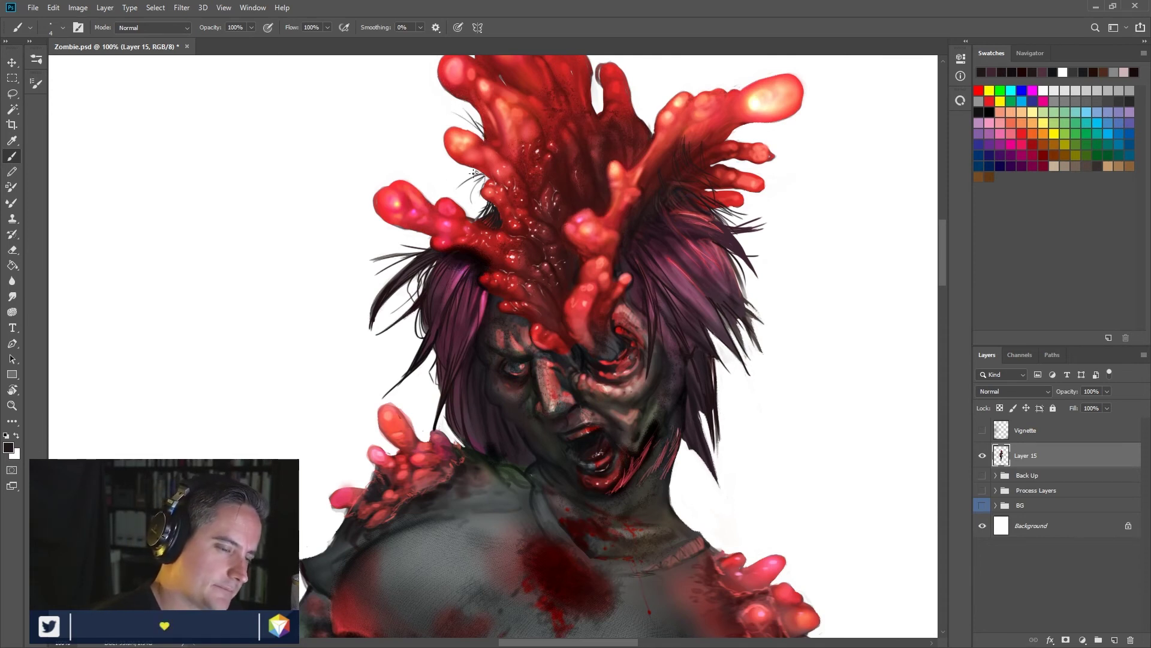
{"action": "mouse_move", "coordinate": [479, 173]}
{"action": "left_mouse_down"}
{"action": "mouse_move", "coordinate": [462, 202]}
{"action": "mouse_move", "coordinate": [457, 195]}
{"action": "mouse_move", "coordinate": [468, 203]}
{"action": "left_mouse_up"}
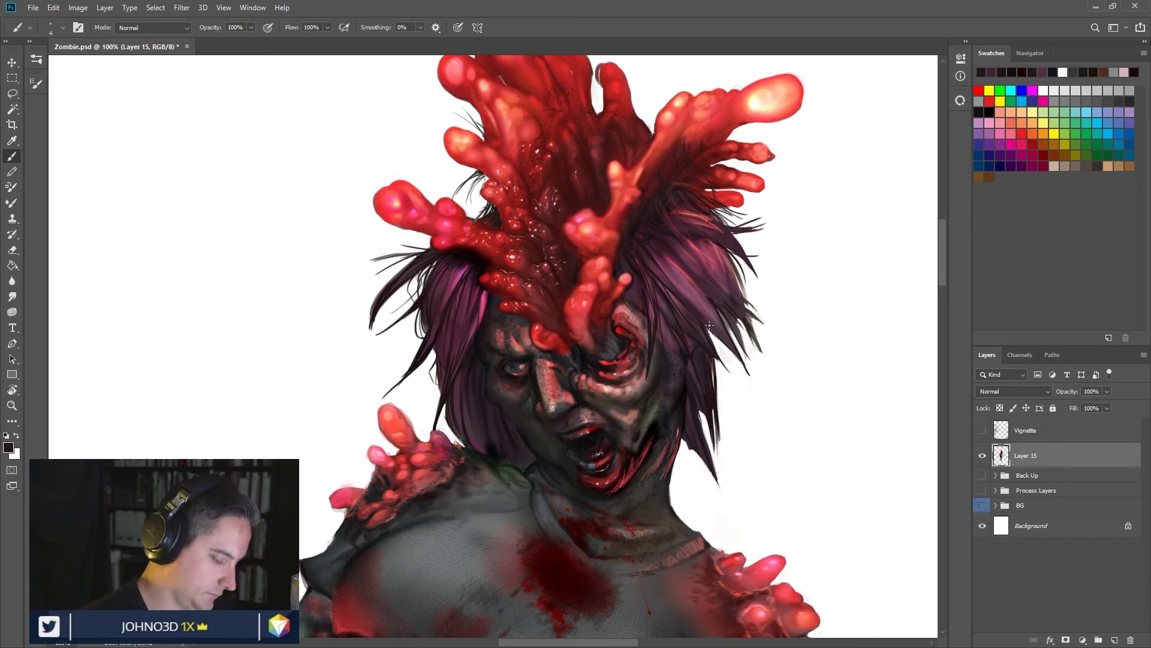
Step: Sample reds from the head growth and touch up the edge of the short tendril near its middle
{"action": "key", "text": "ctrl+minus"}
{"action": "key", "text": "ctrl+minus"}
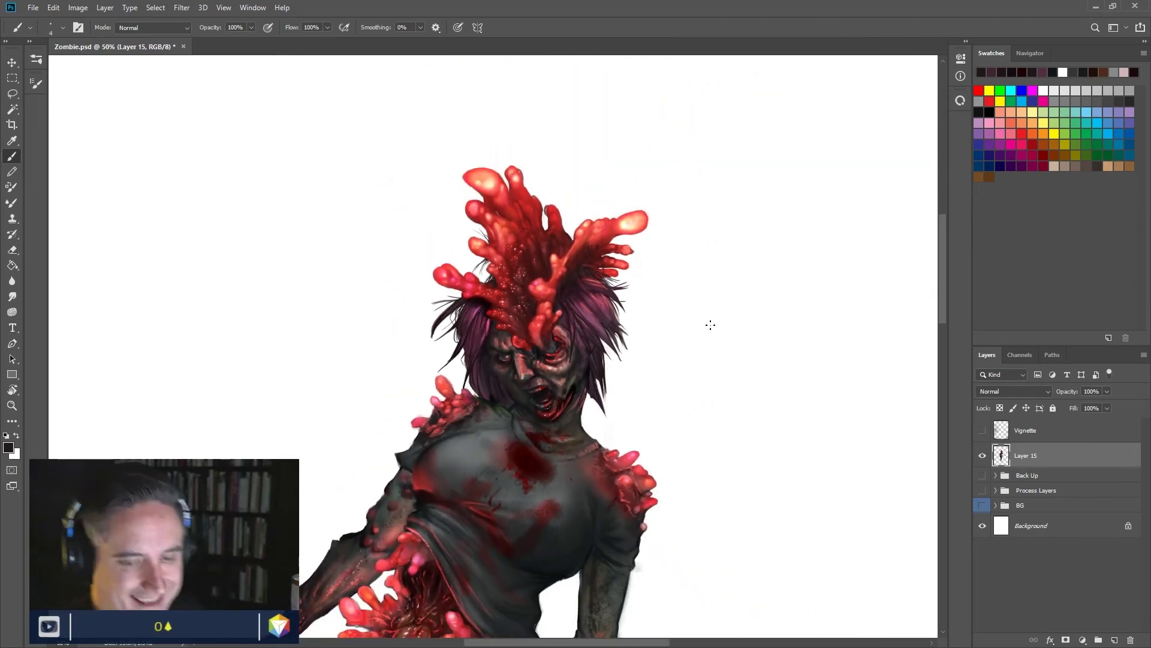
{"action": "key", "text": "ctrl+plus"}
{"action": "key", "text": "ctrl+plus"}
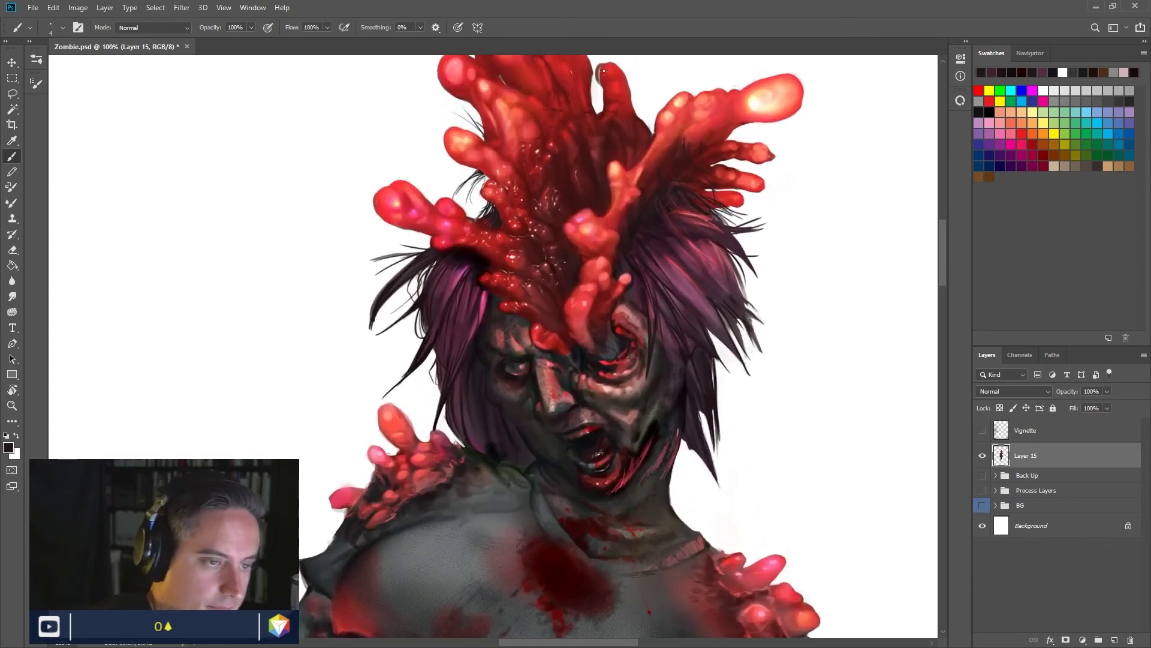
{"action": "left_click", "coordinate": [603, 70], "text": "alt"}
{"action": "left_click_drag", "start_coordinate": [602, 72], "coordinate": [601, 84]}
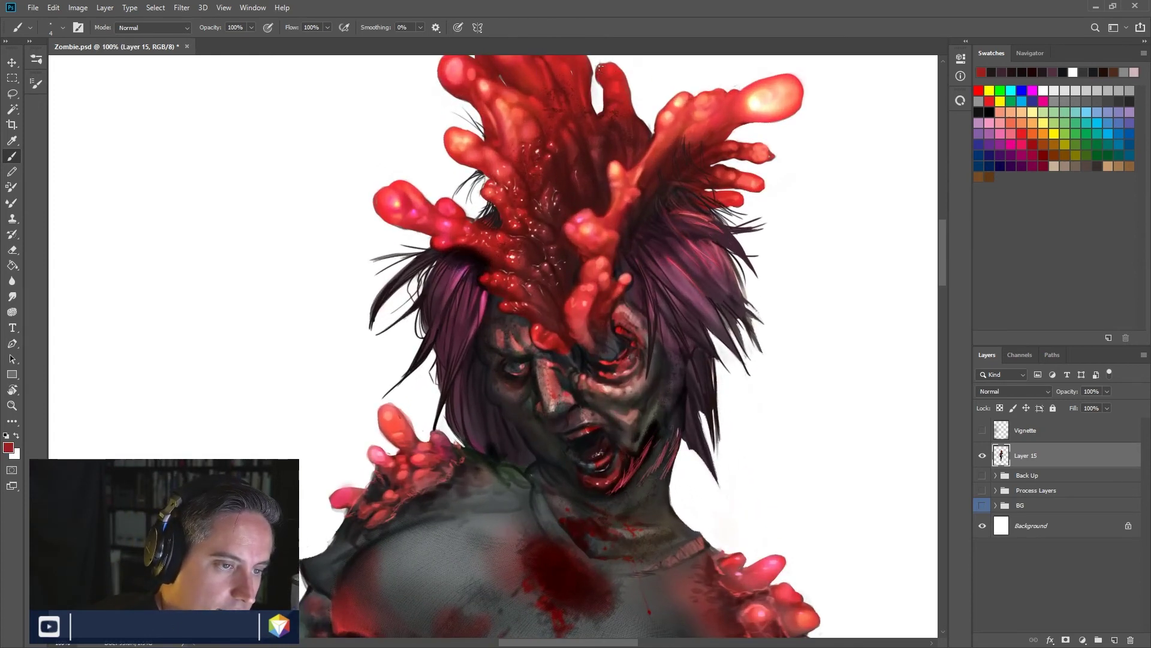
{"action": "left_click", "coordinate": [575, 67], "text": "alt"}
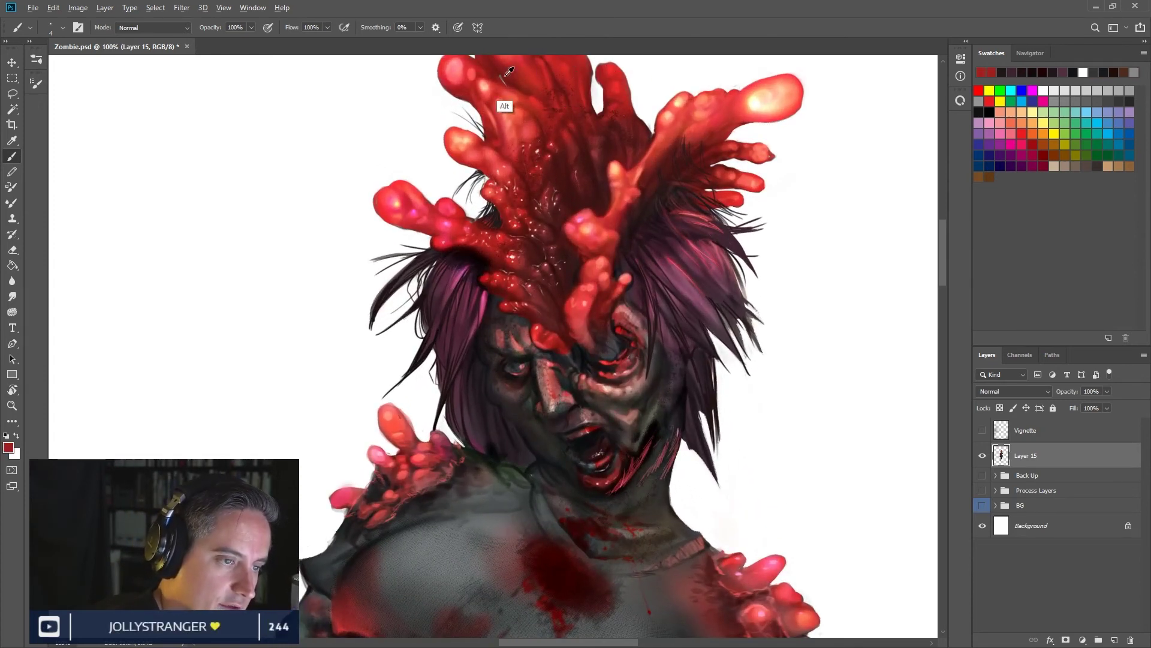
{"action": "left_click", "coordinate": [507, 75], "text": "alt"}
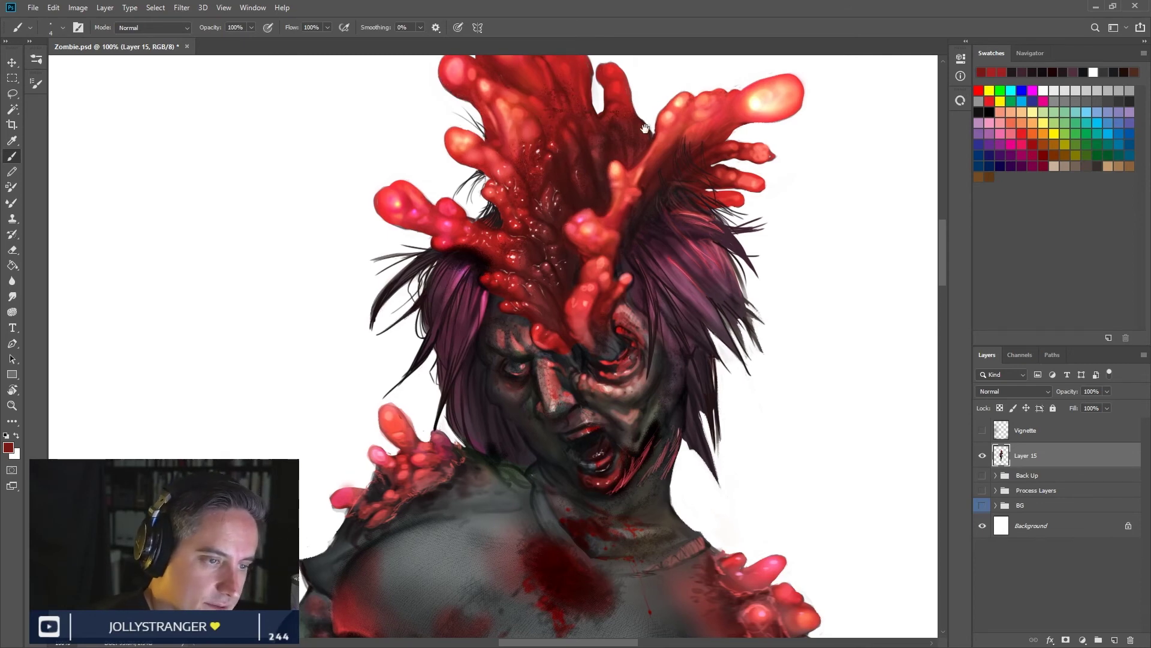
Step: Clean up the tips and edges of the head growth's uppermost tendrils with bright reds sampled from the adjoining flesh
{"action": "left_click_drag", "start_coordinate": [646, 129], "coordinate": [668, 324]}
{"action": "left_click", "coordinate": [557, 218], "text": "alt"}
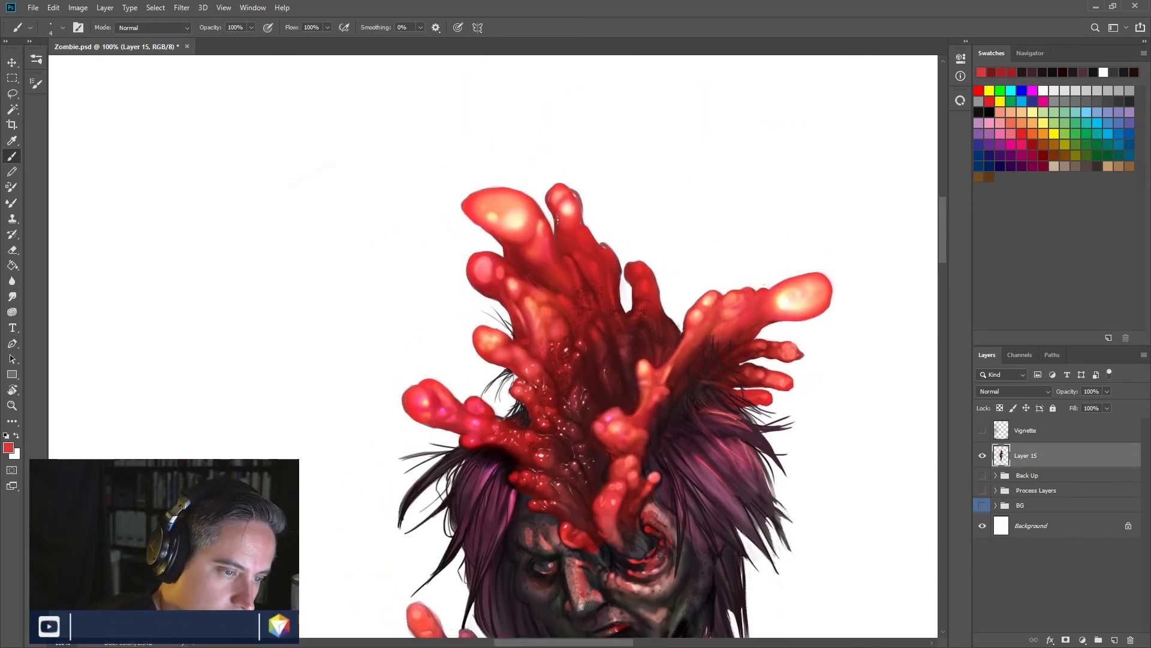
{"action": "left_click", "coordinate": [548, 198], "text": "alt"}
{"action": "left_click_drag", "start_coordinate": [551, 199], "coordinate": [571, 211]}
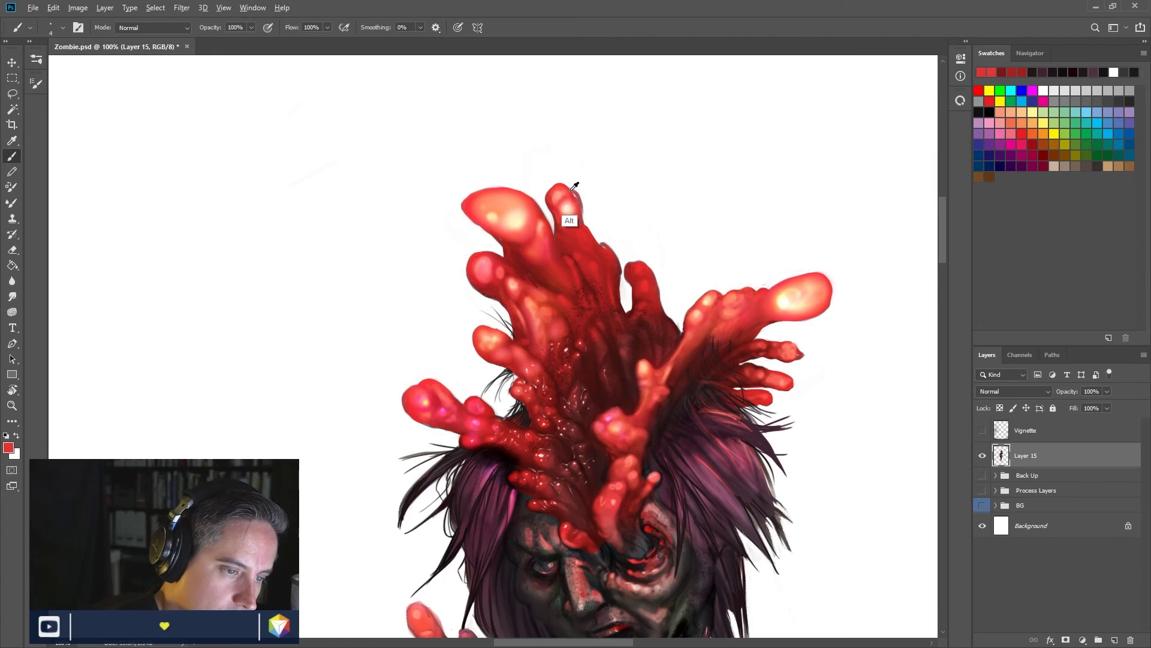
{"action": "left_click", "coordinate": [610, 244], "text": "alt"}
{"action": "left_click_drag", "start_coordinate": [608, 246], "coordinate": [602, 246]}
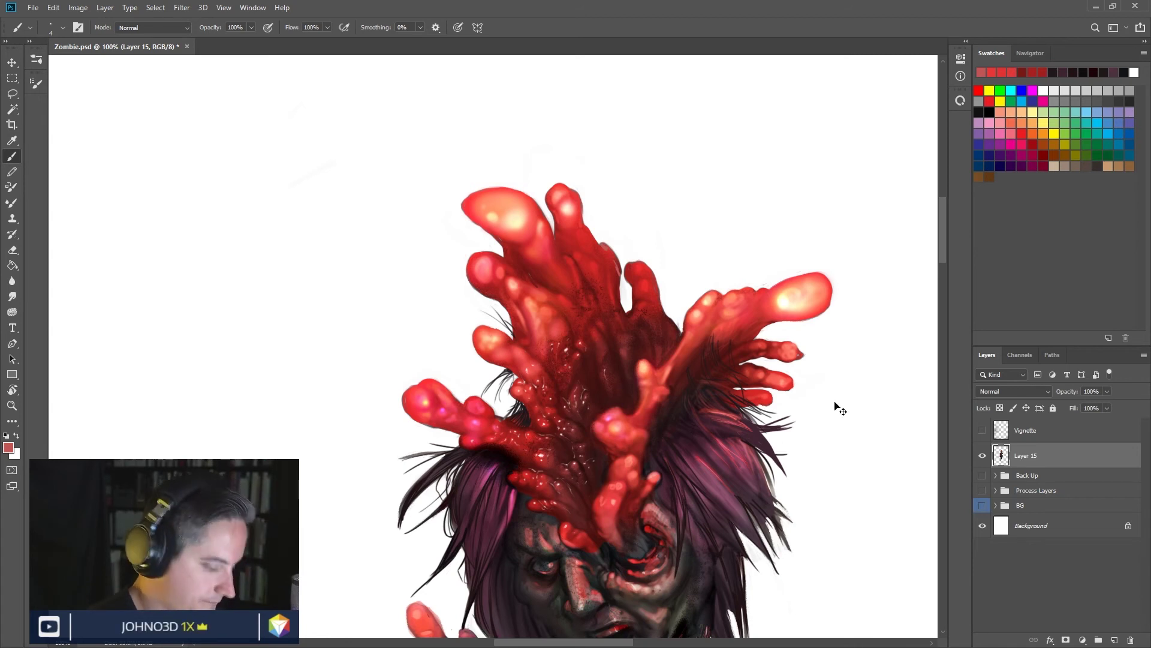
Step: Turn on the BG group's visibility to place the full zombie figure against the night street background
{"action": "key", "text": "ctrl+minus"}
{"action": "key", "text": "ctrl+minus"}
{"action": "key", "text": "ctrl+minus"}
{"action": "key", "text": "ctrl+minus"}
{"action": "key", "text": "ctrl+minus"}
{"action": "key", "text": "ctrl+minus"}
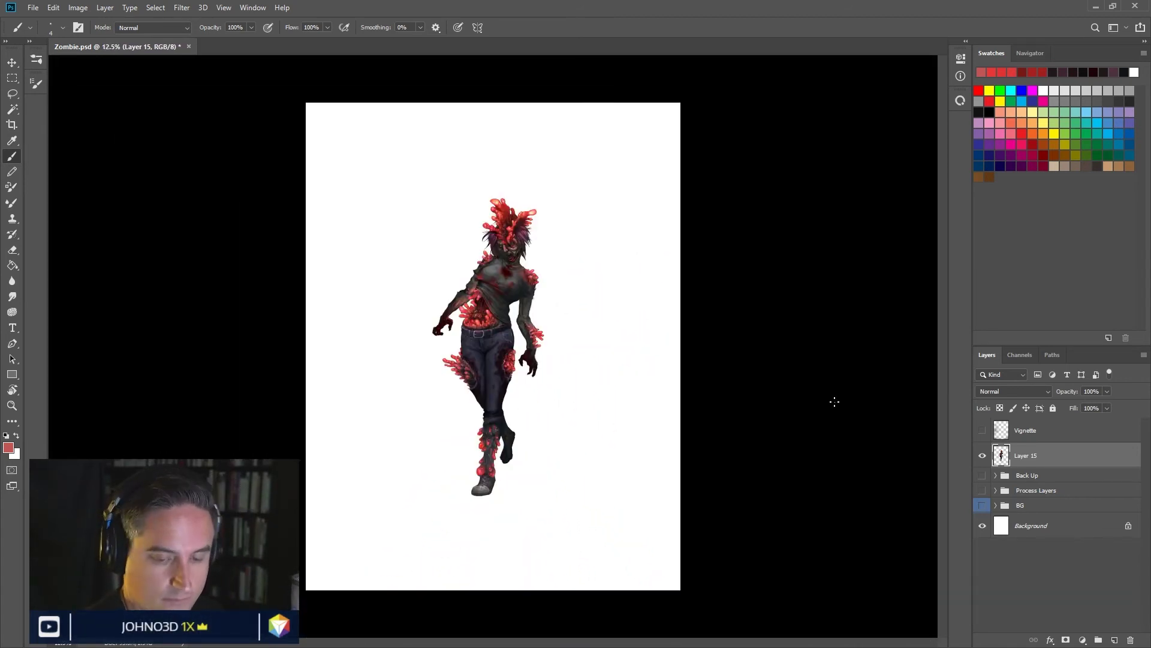
{"action": "left_click", "coordinate": [982, 506]}
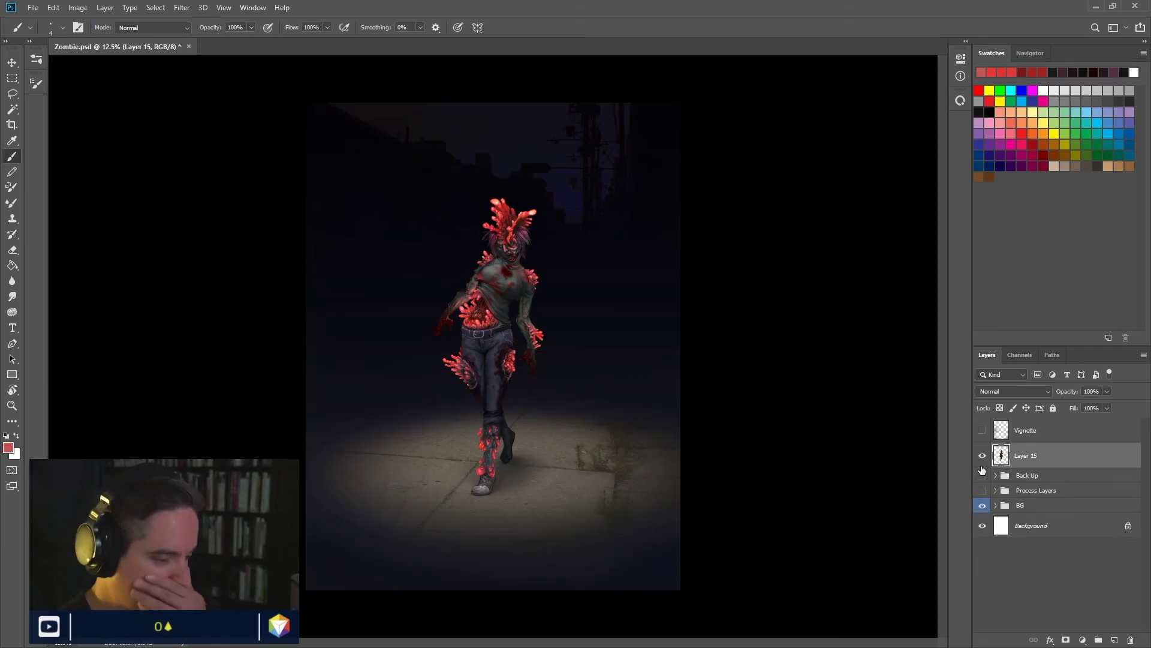
Step: Lock the transparent pixels of Layer 15 so painting stays inside the zombie's silhouette
{"action": "key", "text": "ctrl+plus"}
{"action": "key", "text": "ctrl+plus"}
{"action": "key", "text": "ctrl+plus"}
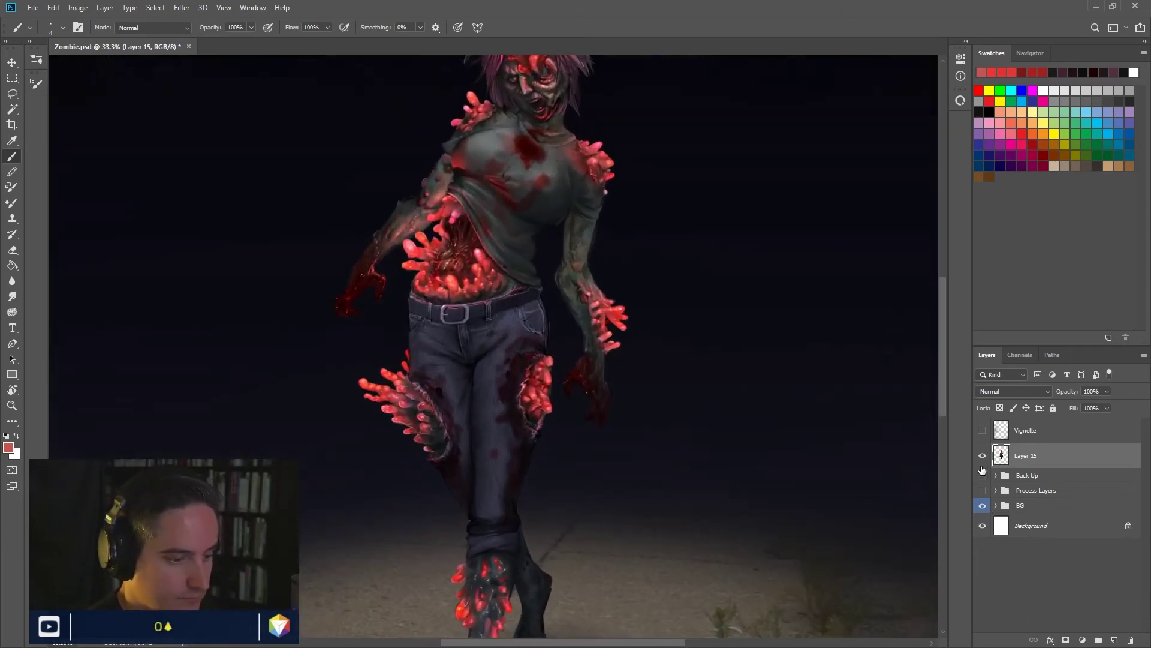
{"action": "scroll", "coordinate": [653, 366], "scroll_direction": "up", "scroll_amount": 2}
{"action": "left_click_drag", "start_coordinate": [653, 367], "coordinate": [720, 514]}
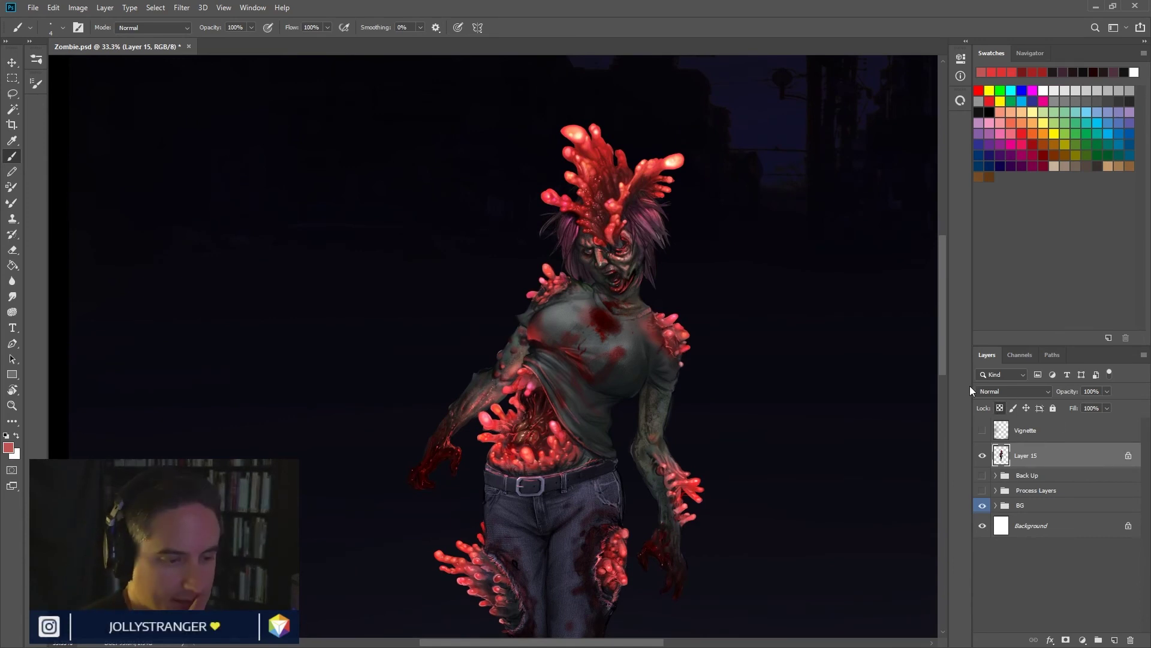
{"action": "key", "text": "ctrl+plus"}
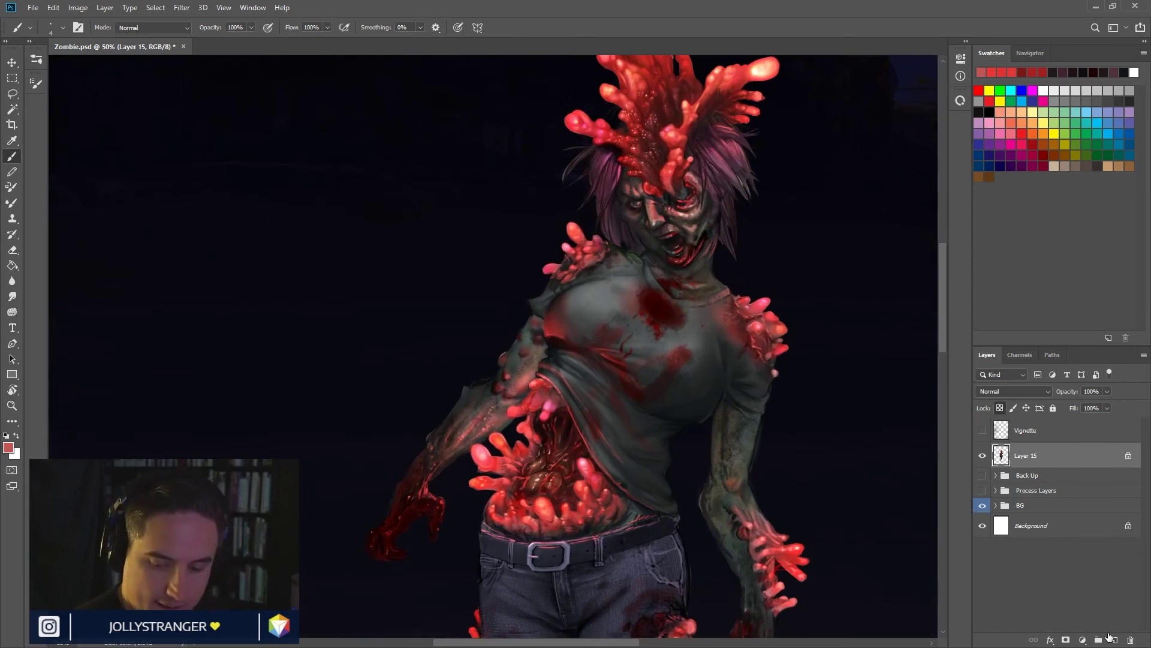
{"action": "left_click_drag", "start_coordinate": [587, 272], "coordinate": [600, 420]}
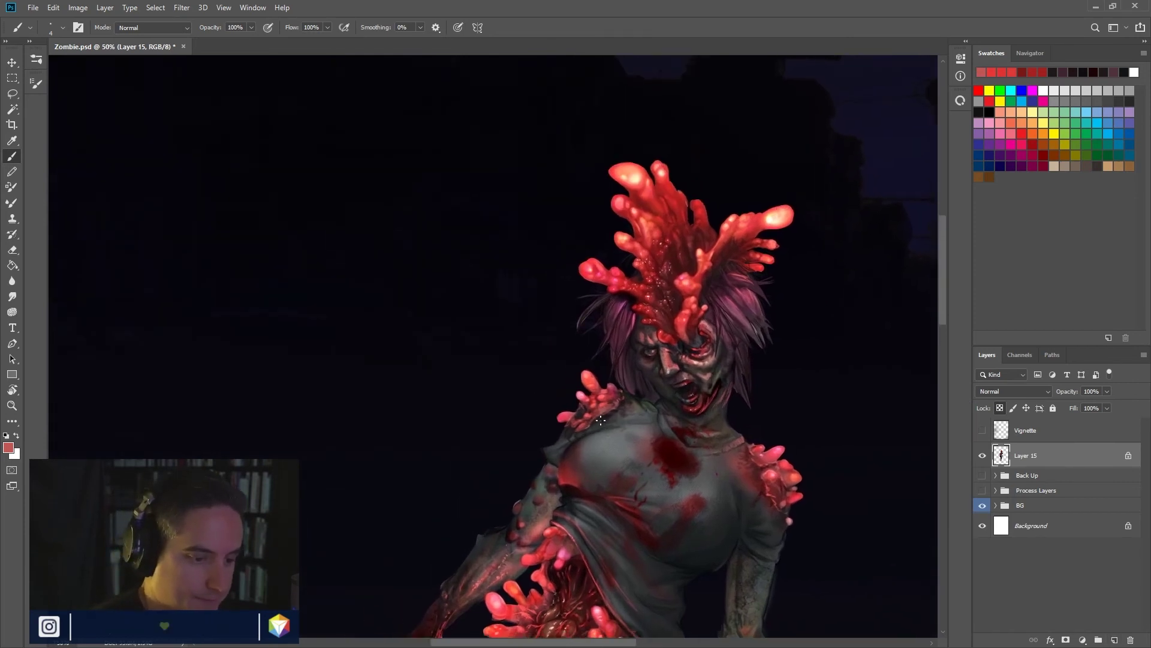
Step: Set the brush mode to Linear Dodge (Add), sample red from the growth, and add a red glow to the hair beneath the left tendril
{"action": "left_click", "coordinate": [153, 27]}
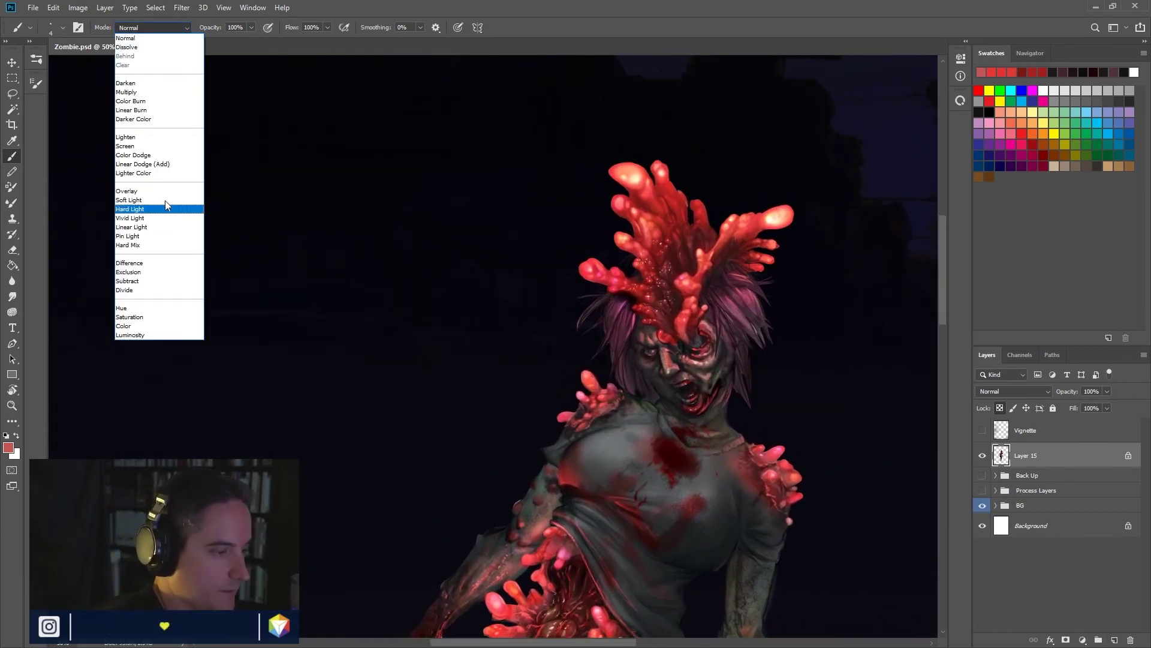
{"action": "left_click", "coordinate": [150, 166]}
{"action": "left_click", "coordinate": [664, 308], "text": "alt"}
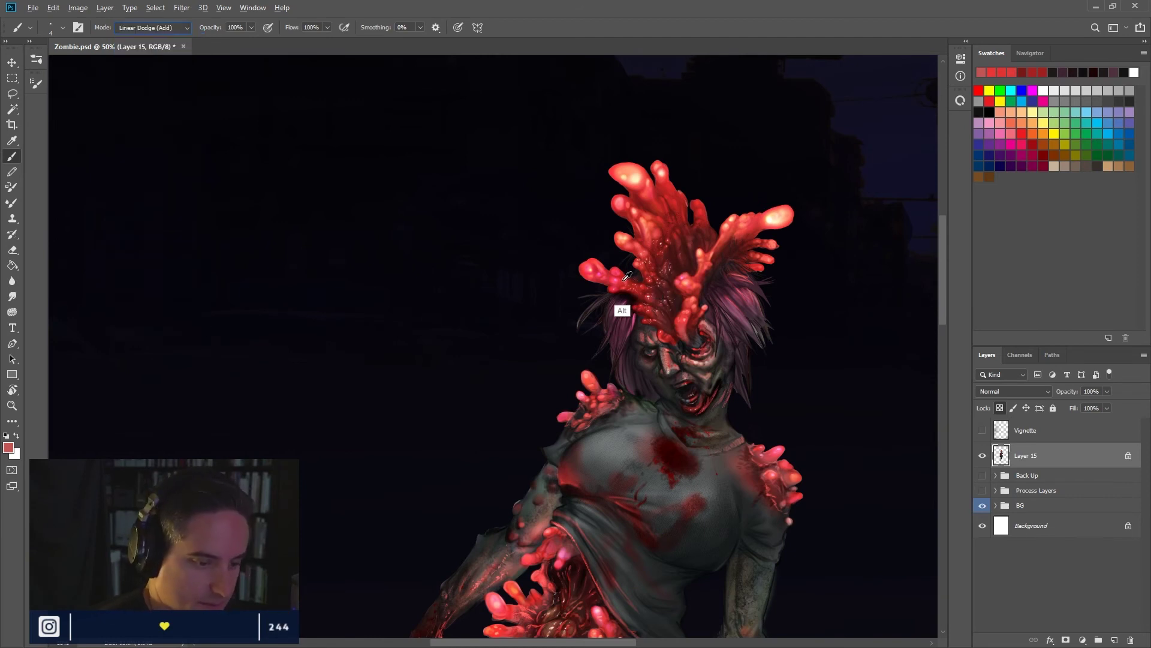
{"action": "key", "text": "ctrl+plus"}
{"action": "key", "text": "ctrl+plus"}
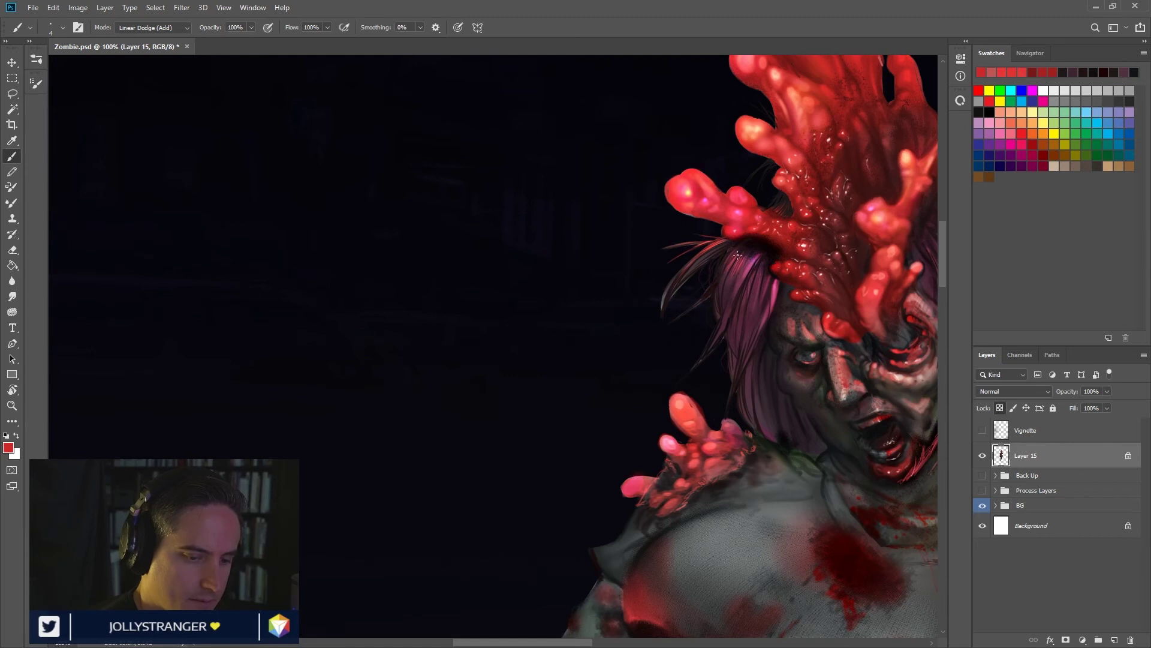
{"action": "left_click_drag", "start_coordinate": [754, 255], "coordinate": [747, 275]}
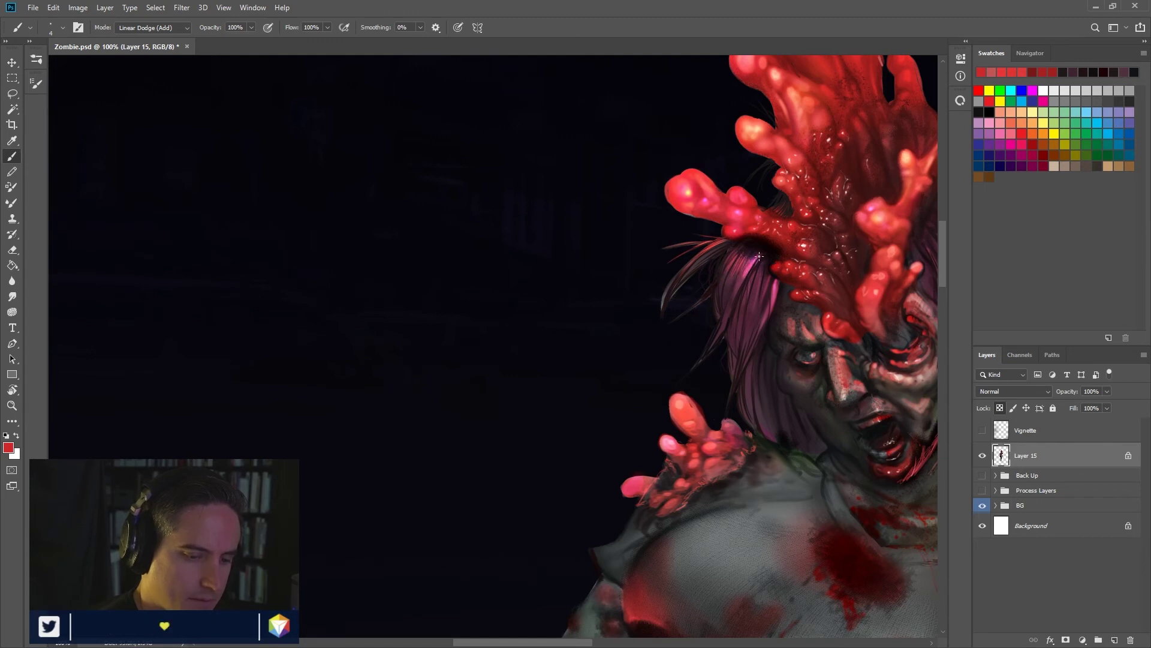
{"action": "key", "text": "bracketleft"}
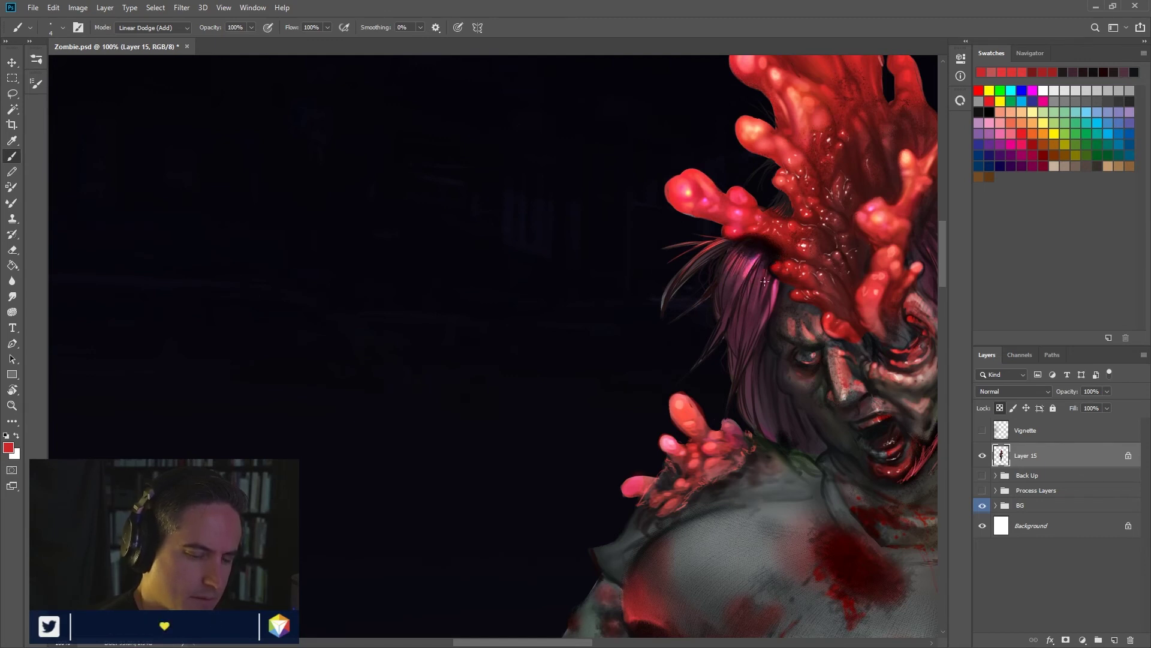
{"action": "mouse_move", "coordinate": [788, 181]}
{"action": "left_mouse_down"}
{"action": "mouse_move", "coordinate": [721, 279]}
{"action": "mouse_move", "coordinate": [708, 289]}
{"action": "mouse_move", "coordinate": [699, 210]}
{"action": "mouse_move", "coordinate": [689, 277]}
{"action": "mouse_move", "coordinate": [693, 252]}
{"action": "left_mouse_up"}
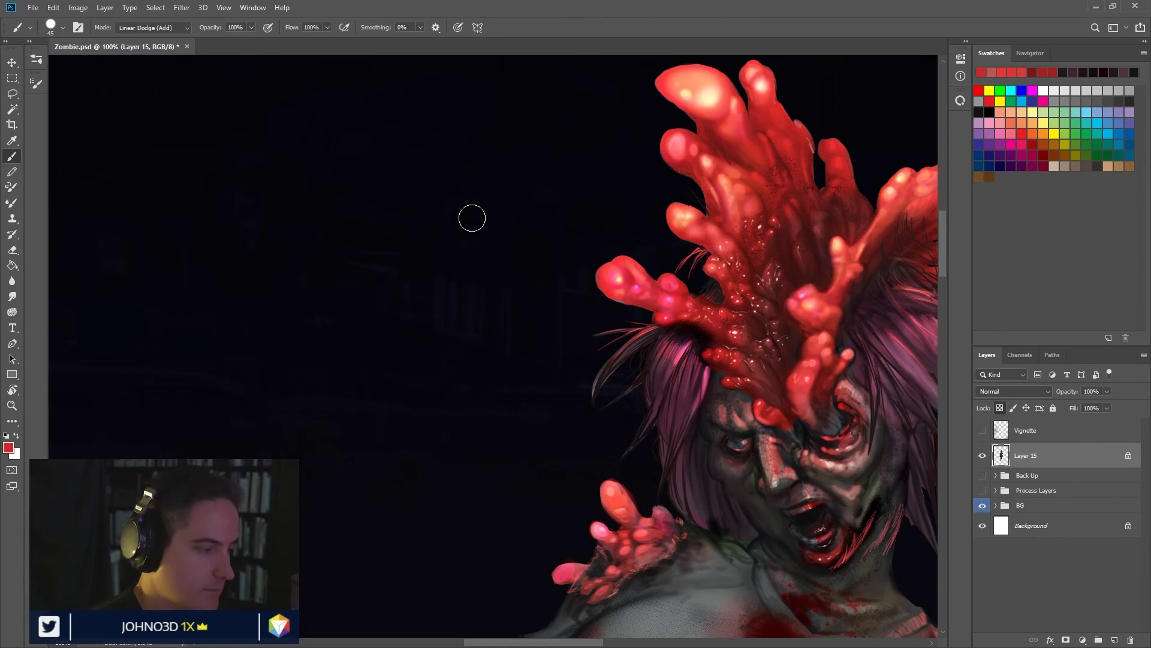
Step: Switch to the Soft Round Pressure Opacity and Flow brush at 9 px and glow the stray hairs around the left tendrils
{"action": "left_click", "coordinate": [37, 59]}
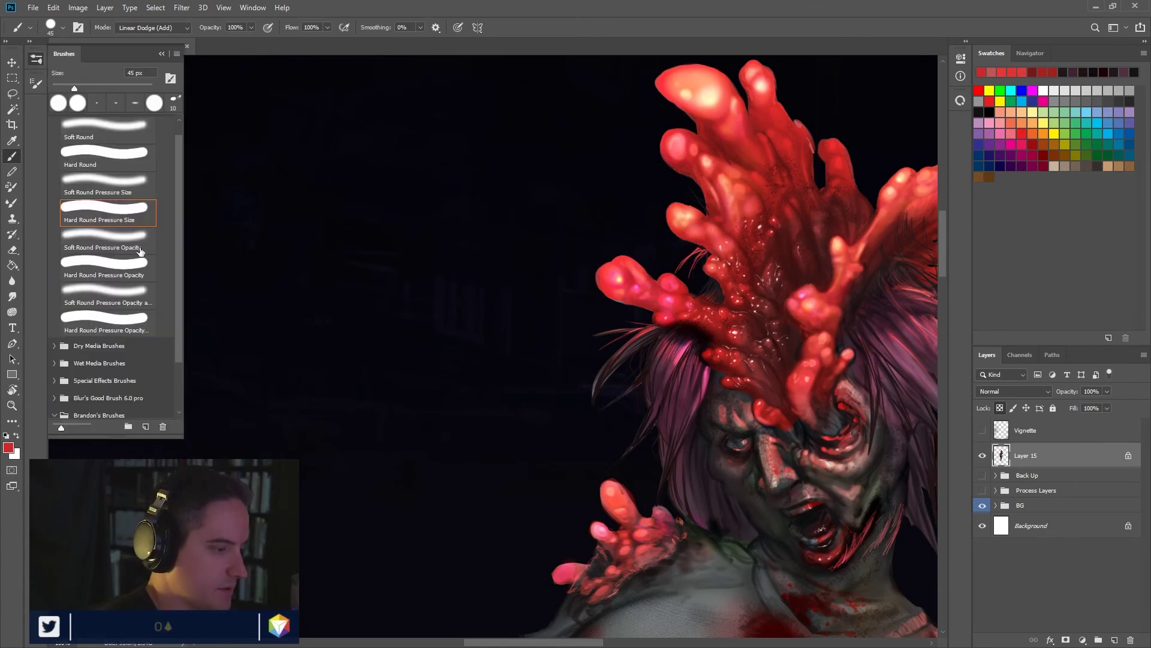
{"action": "left_click", "coordinate": [105, 296]}
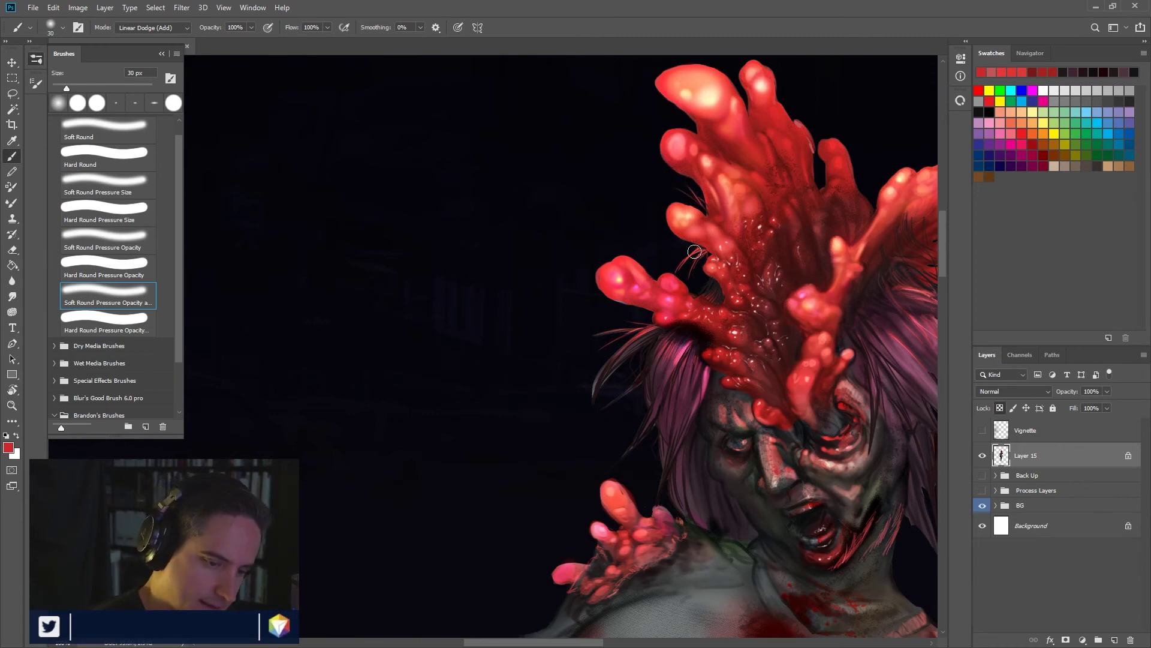
{"action": "key", "text": "bracketleft"}
{"action": "key", "text": "bracketleft"}
{"action": "key", "text": "bracketleft"}
{"action": "key", "text": "bracketleft"}
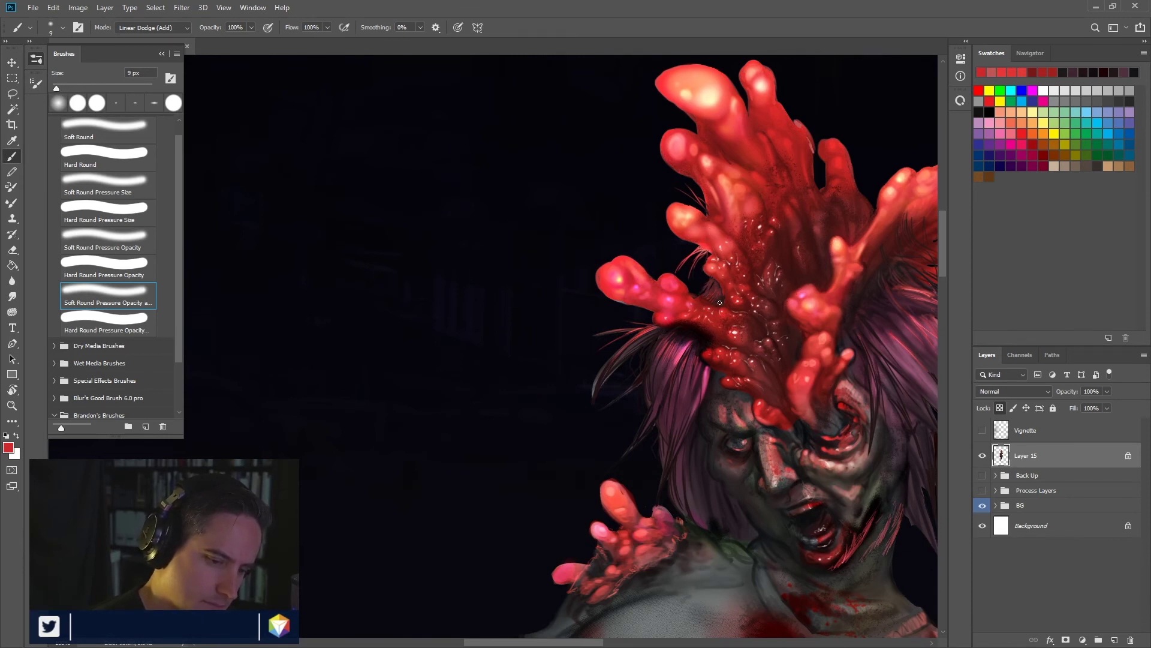
{"action": "key", "text": "bracketleft"}
Step: Reduce the brush to 1 px and paint fine glowing red strands beneath the right tendrils and along the hair's upper right edge
{"action": "left_click_drag", "start_coordinate": [851, 319], "coordinate": [620, 353]}
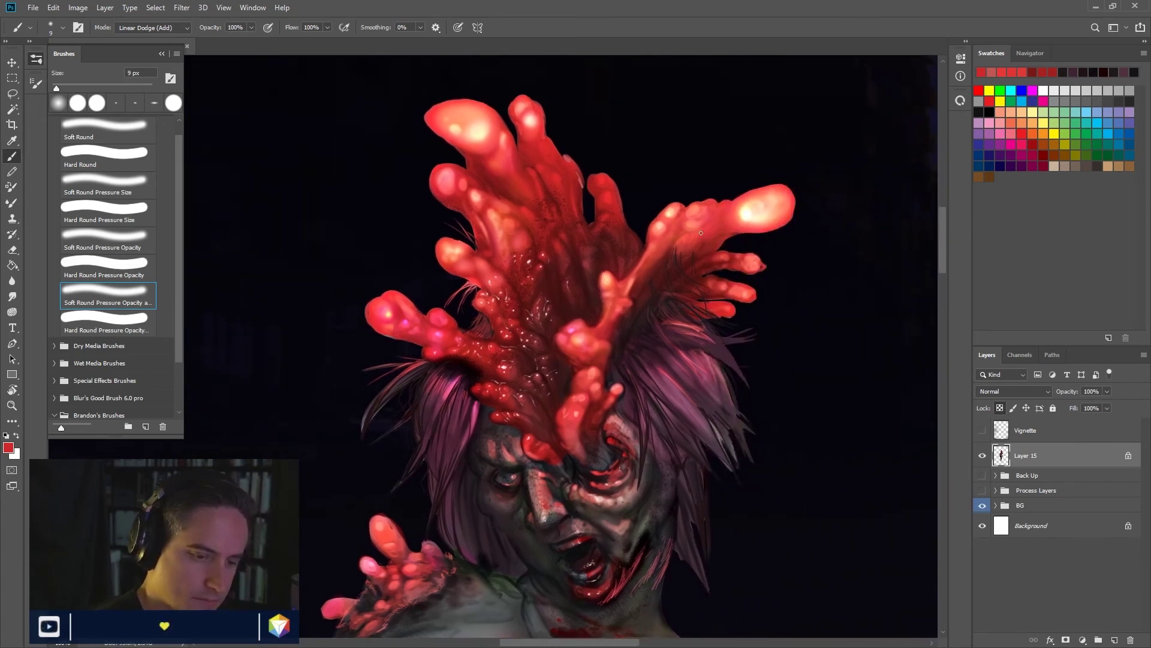
{"action": "key", "text": "bracketleft"}
{"action": "key", "text": "bracketleft"}
{"action": "key", "text": "bracketleft"}
{"action": "key", "text": "bracketleft"}
{"action": "key", "text": "bracketleft"}
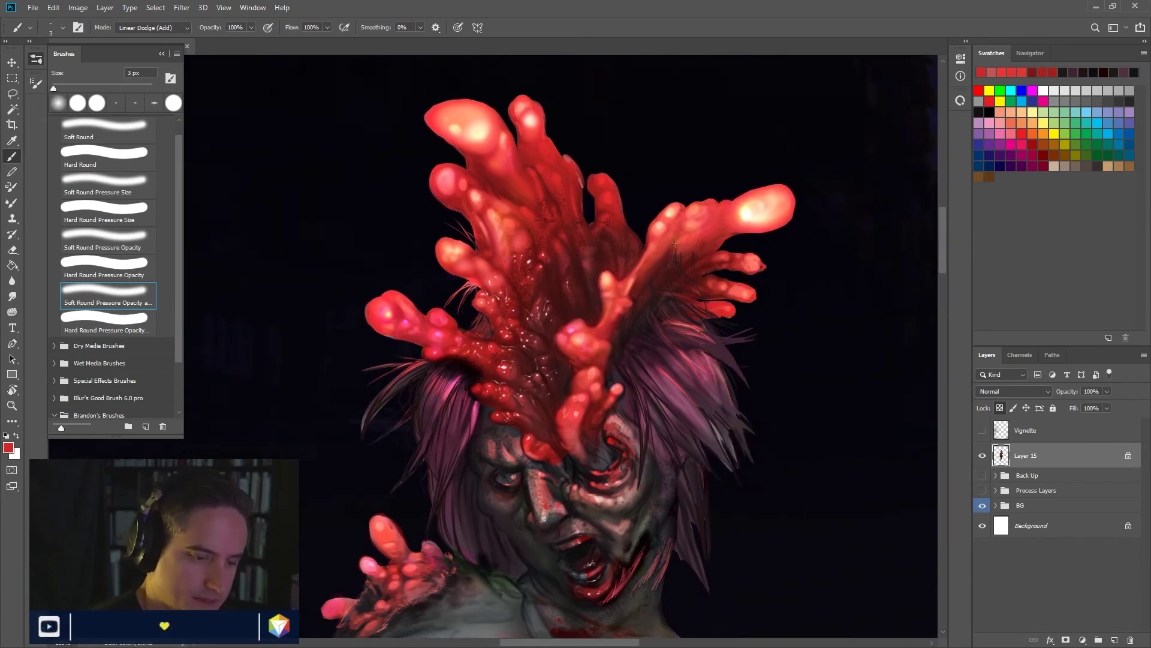
{"action": "key", "text": "bracketleft"}
{"action": "key", "text": "bracketleft"}
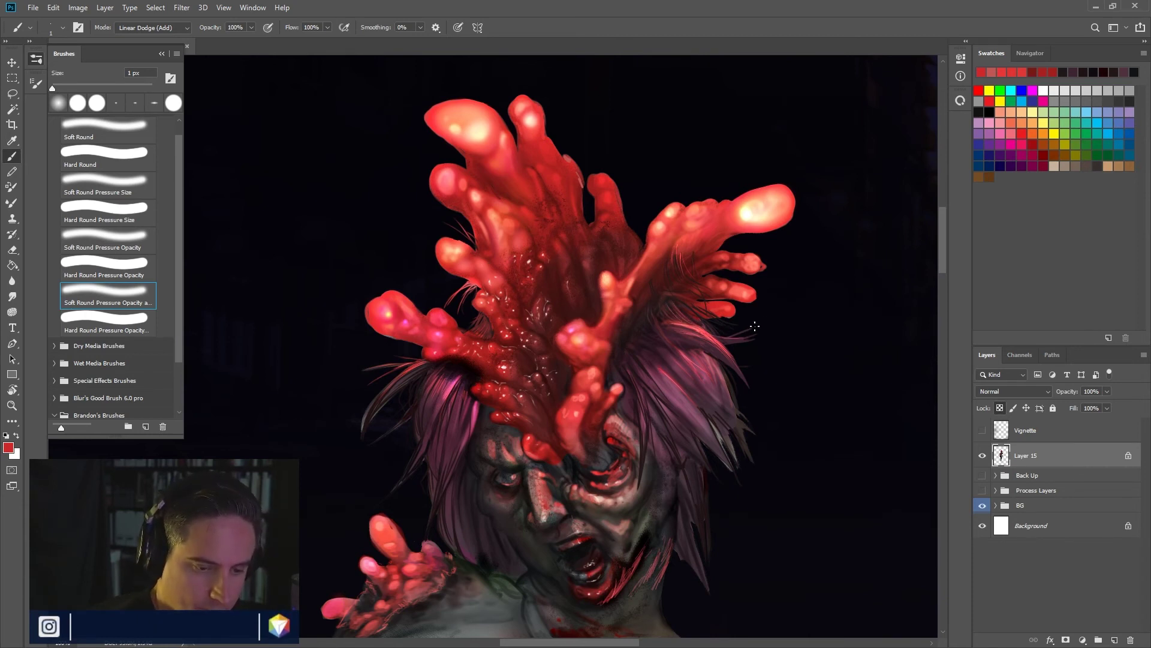
Step: Add red rim light to the outer hair tips below the right tendrils, varying the soft brush from 19 to 5 px
{"action": "key", "text": "alt"}
{"action": "left_click_drag", "start_coordinate": [738, 316], "coordinate": [750, 322]}
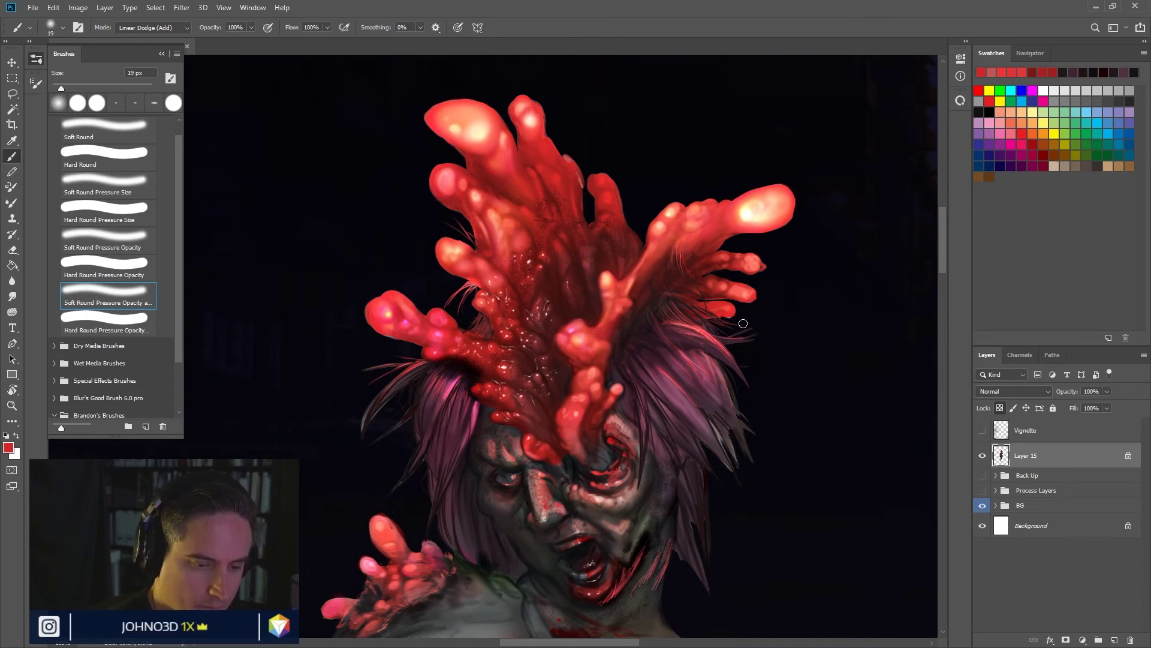
{"action": "key", "text": "bracketleft"}
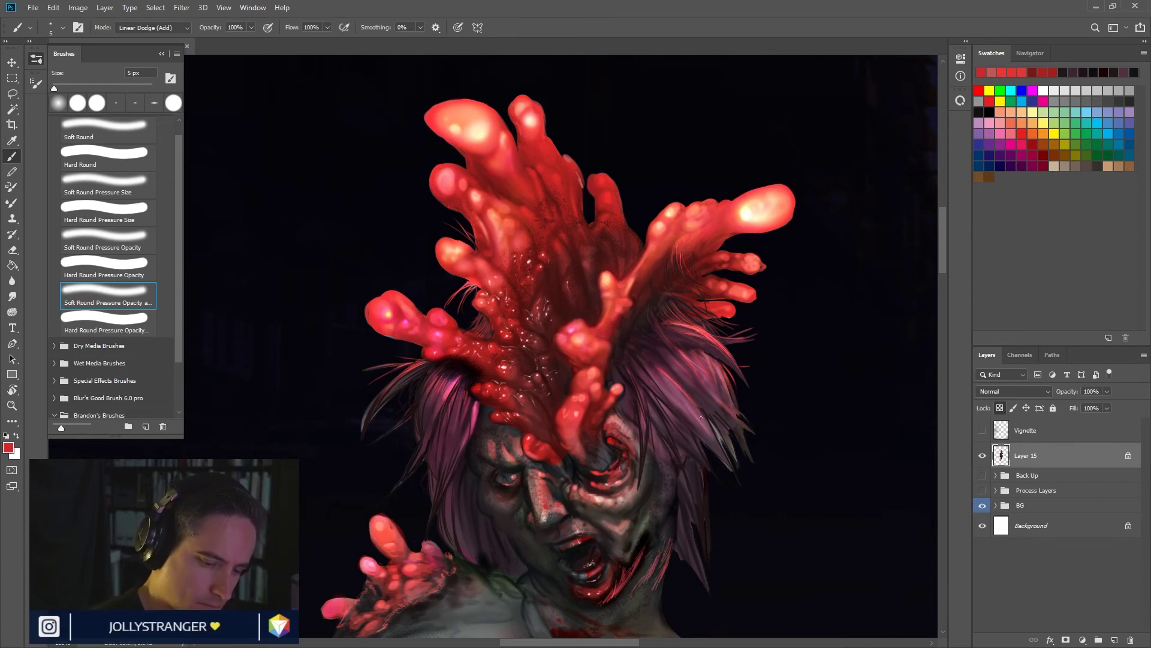
Step: Brush a soft red glow over the loose strands on the left side of the hair, reducing the brush to 20 px
{"action": "mouse_move", "coordinate": [653, 369]}
{"action": "left_mouse_down"}
{"action": "mouse_move", "coordinate": [722, 201]}
{"action": "mouse_move", "coordinate": [712, 205]}
{"action": "left_mouse_up"}
{"action": "left_click_drag", "start_coordinate": [470, 276], "coordinate": [478, 275]}
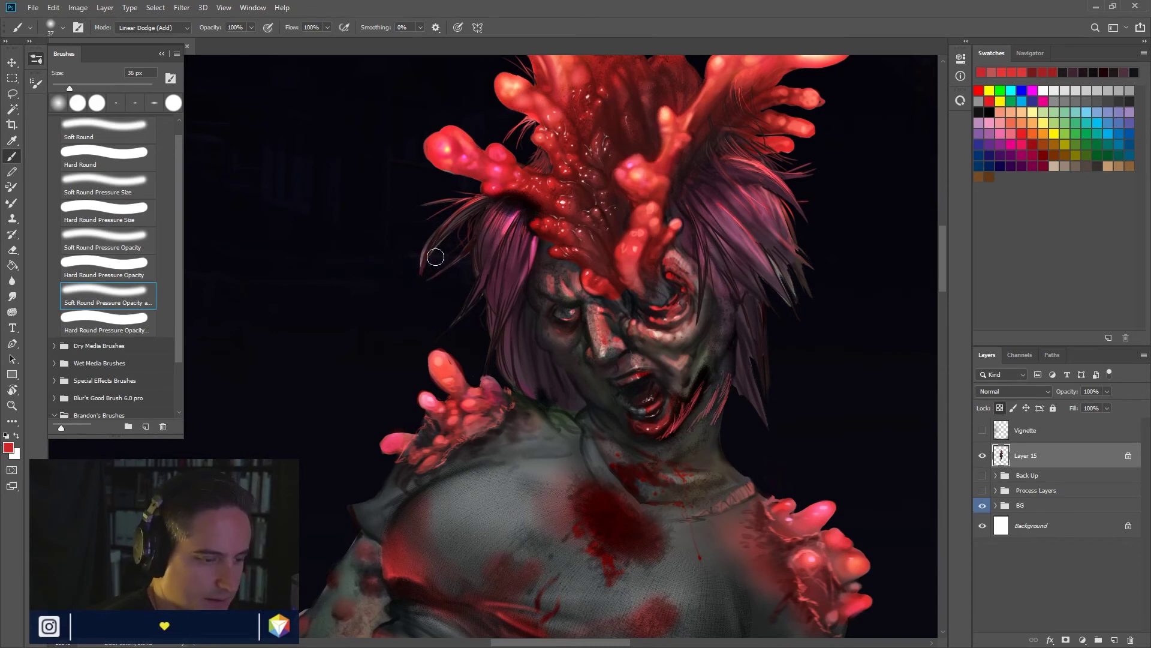
{"action": "left_click_drag", "start_coordinate": [458, 326], "coordinate": [442, 335]}
{"action": "left_click_drag", "start_coordinate": [467, 295], "coordinate": [471, 319]}
{"action": "key", "text": "bracketleft"}
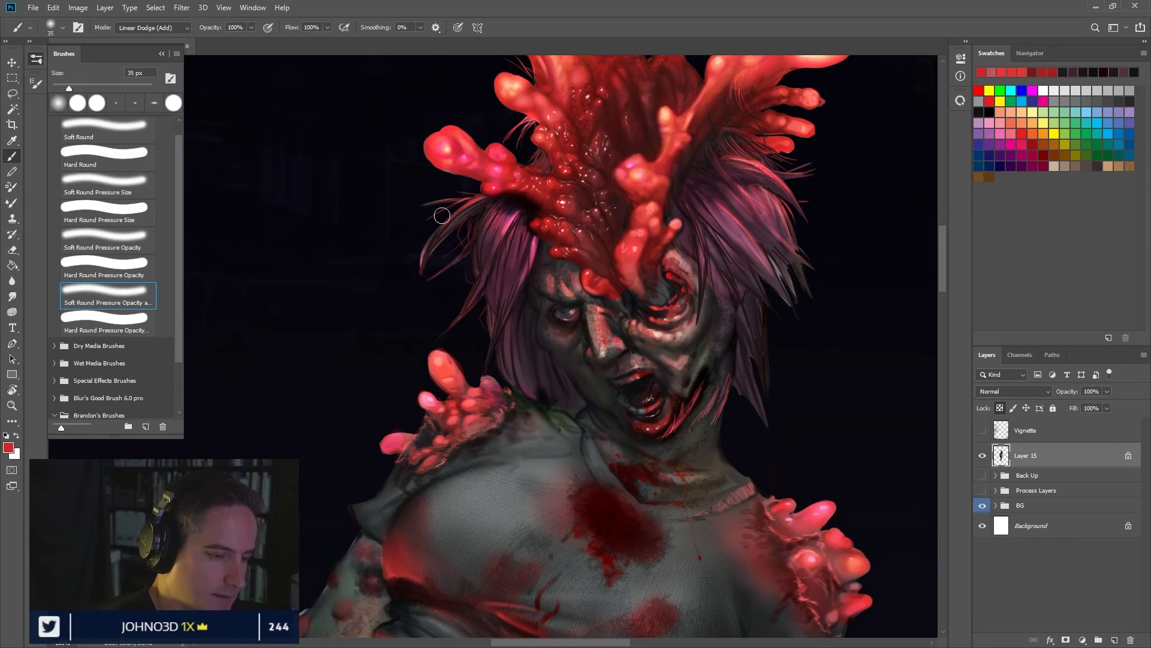
{"action": "key", "text": "bracketleft"}
{"action": "key", "text": "bracketleft"}
{"action": "key", "text": "bracketleft"}
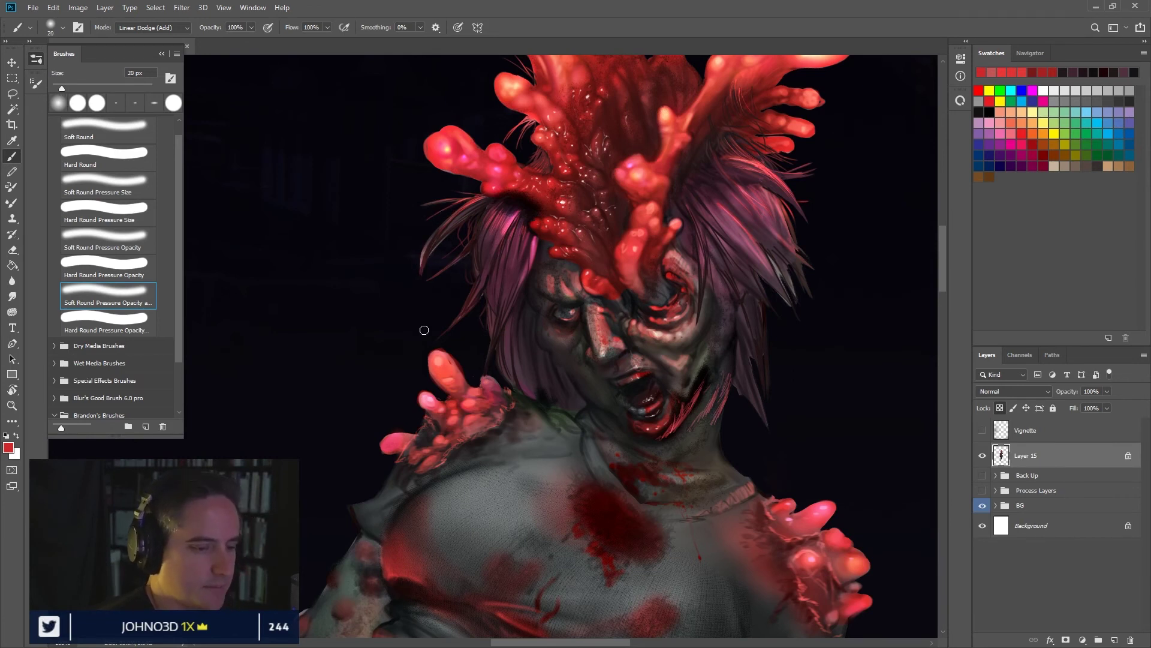
Step: Sample dark maroon, return the brush mode to Normal, and tone down the outermost left strands with a 9 px brush
{"action": "left_click", "coordinate": [403, 260], "text": "alt"}
{"action": "key", "text": "bracketleft"}
{"action": "key", "text": "bracketleft"}
{"action": "key", "text": "bracketleft"}
{"action": "left_click", "coordinate": [424, 268], "text": "alt"}
{"action": "left_click_drag", "start_coordinate": [424, 268], "coordinate": [423, 259]}
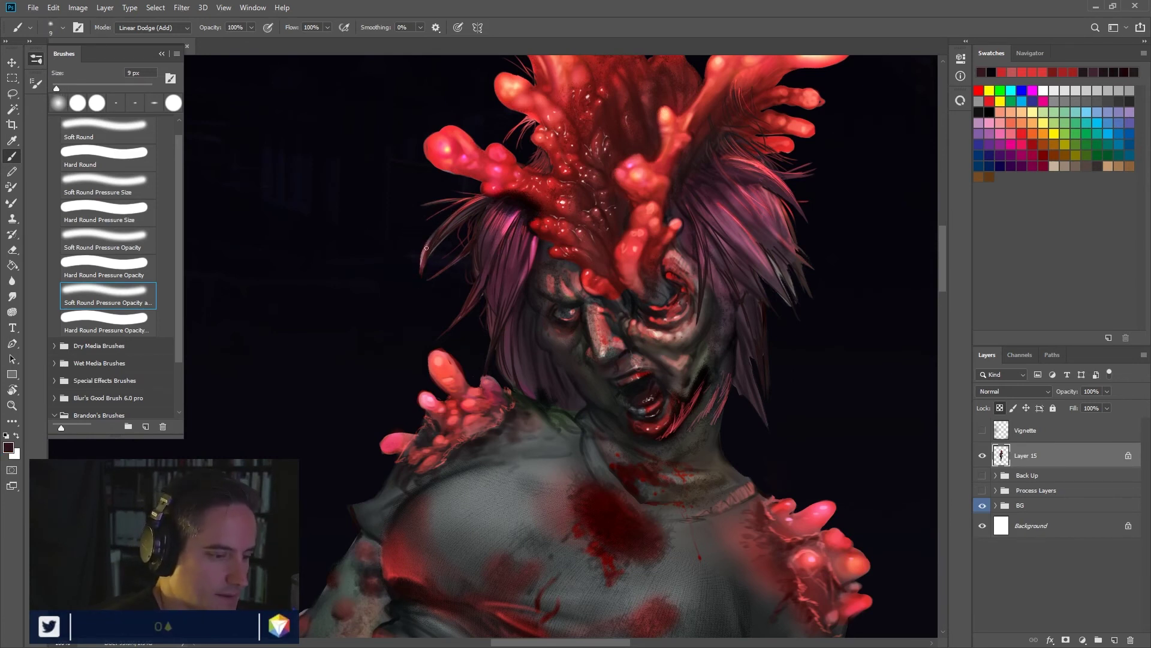
{"action": "left_click", "coordinate": [153, 28]}
{"action": "left_click", "coordinate": [138, 37]}
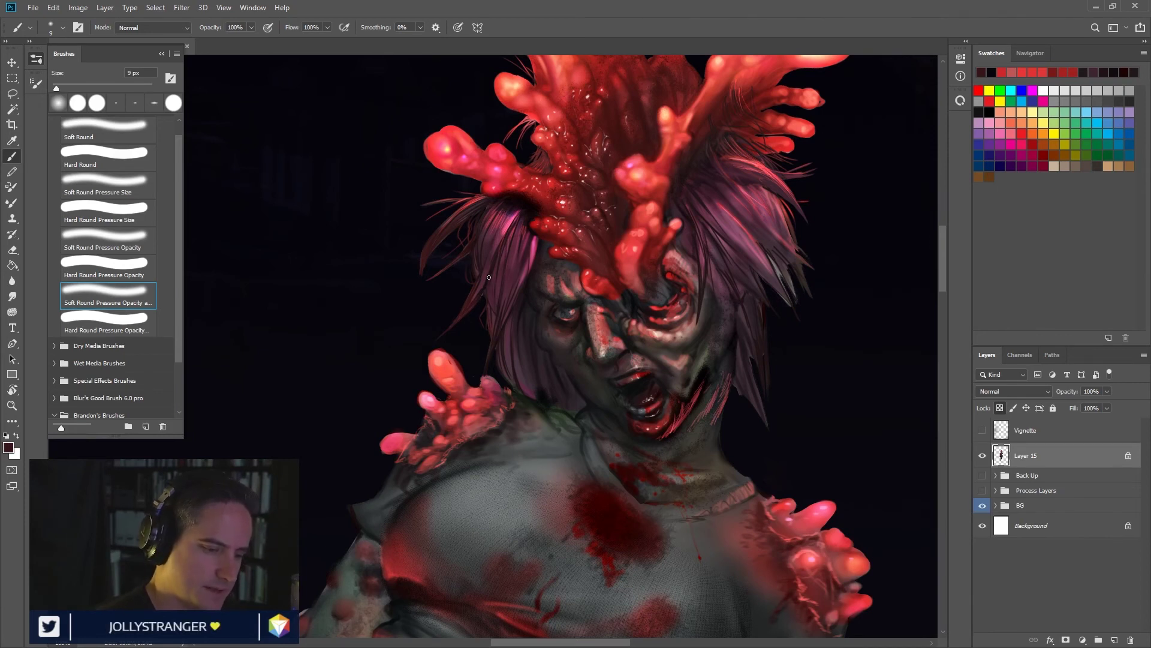
Step: Touch up the lower left hair beside the cheek, reduce the soft brush to 40 px, and sample near-black from the hair
{"action": "left_click_drag", "start_coordinate": [541, 349], "coordinate": [549, 349]}
{"action": "key", "text": "["}
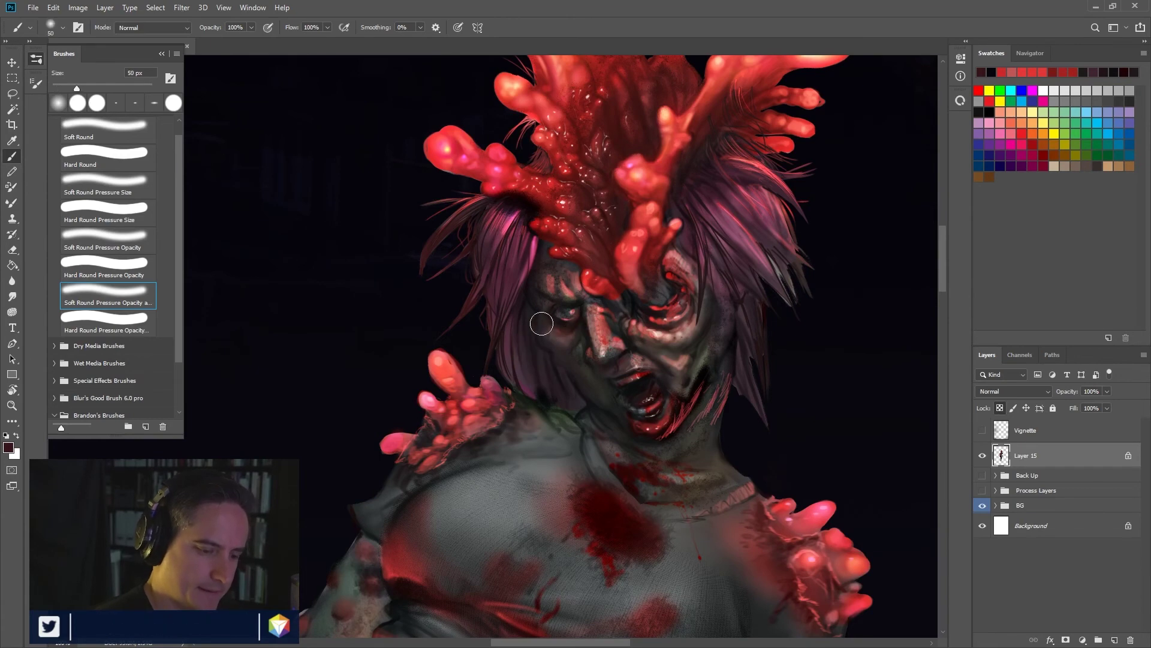
{"action": "left_click", "coordinate": [550, 386], "text": "alt"}
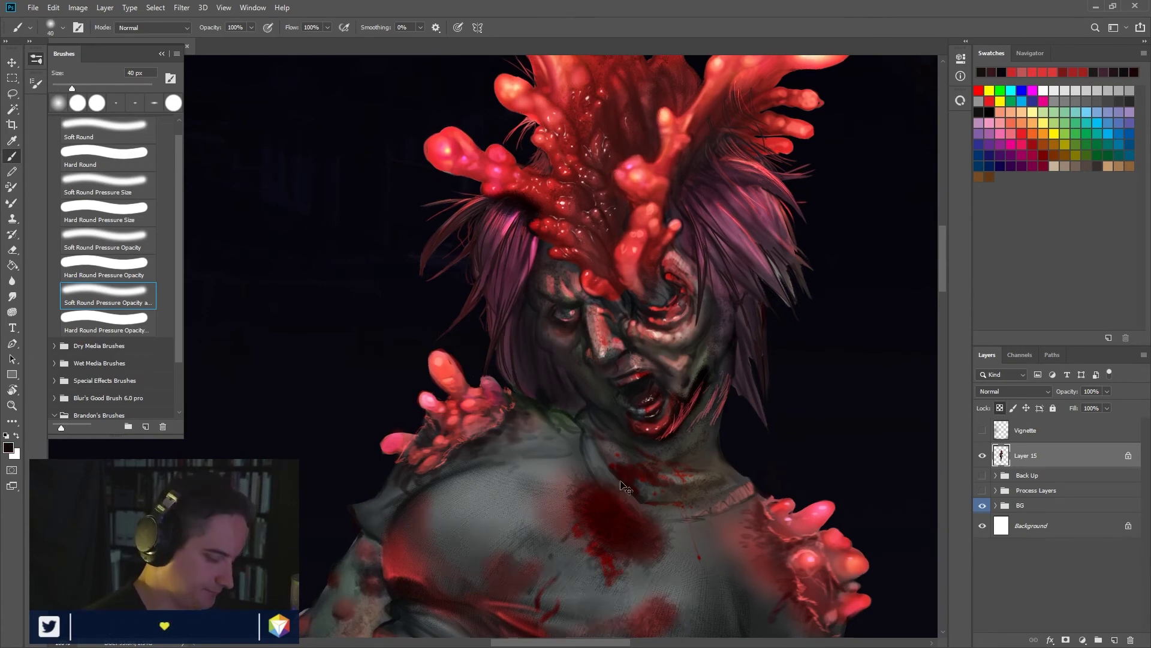
Step: Examine the whole zombie against the night background, from the head down to the feet and the lit pavement
{"action": "scroll", "coordinate": [622, 484], "scroll_direction": "down", "scroll_amount": 3}
{"action": "scroll", "coordinate": [622, 483], "scroll_direction": "down", "scroll_amount": 1}
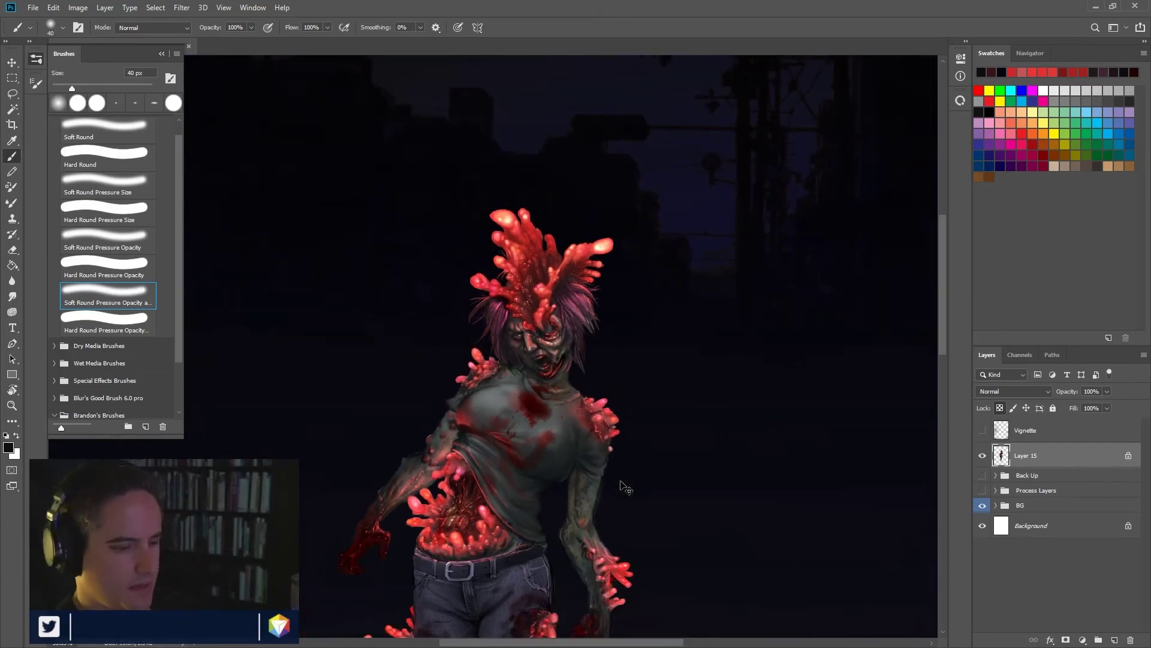
{"action": "left_click_drag", "start_coordinate": [593, 510], "coordinate": [624, 432]}
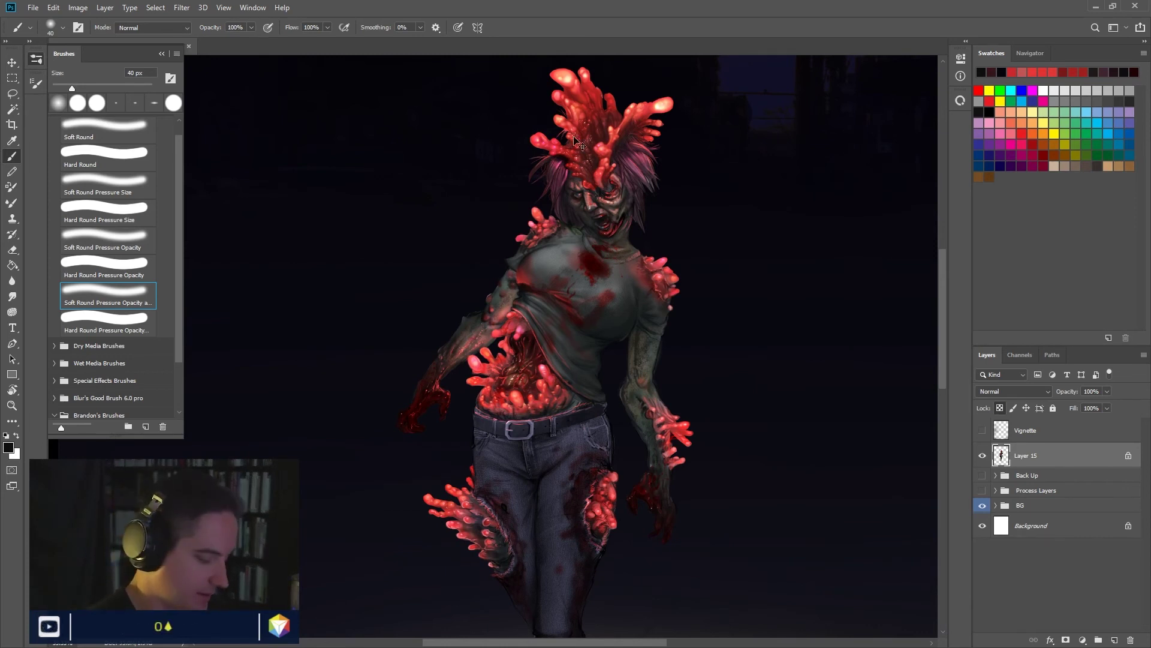
{"action": "scroll", "coordinate": [574, 137], "scroll_direction": "down", "scroll_amount": 3}
{"action": "scroll", "coordinate": [574, 142], "scroll_direction": "down", "scroll_amount": 2}
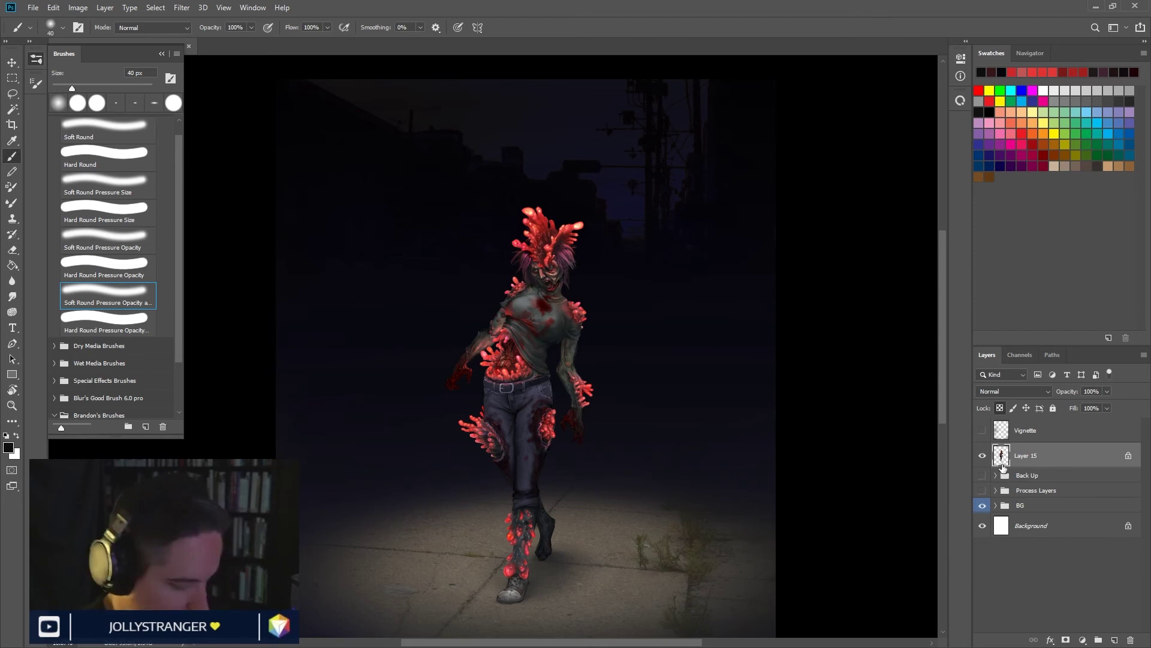
{"action": "key", "text": "ctrl+plus"}
{"action": "key", "text": "ctrl+plus"}
{"action": "left_click_drag", "start_coordinate": [686, 545], "coordinate": [657, 374]}
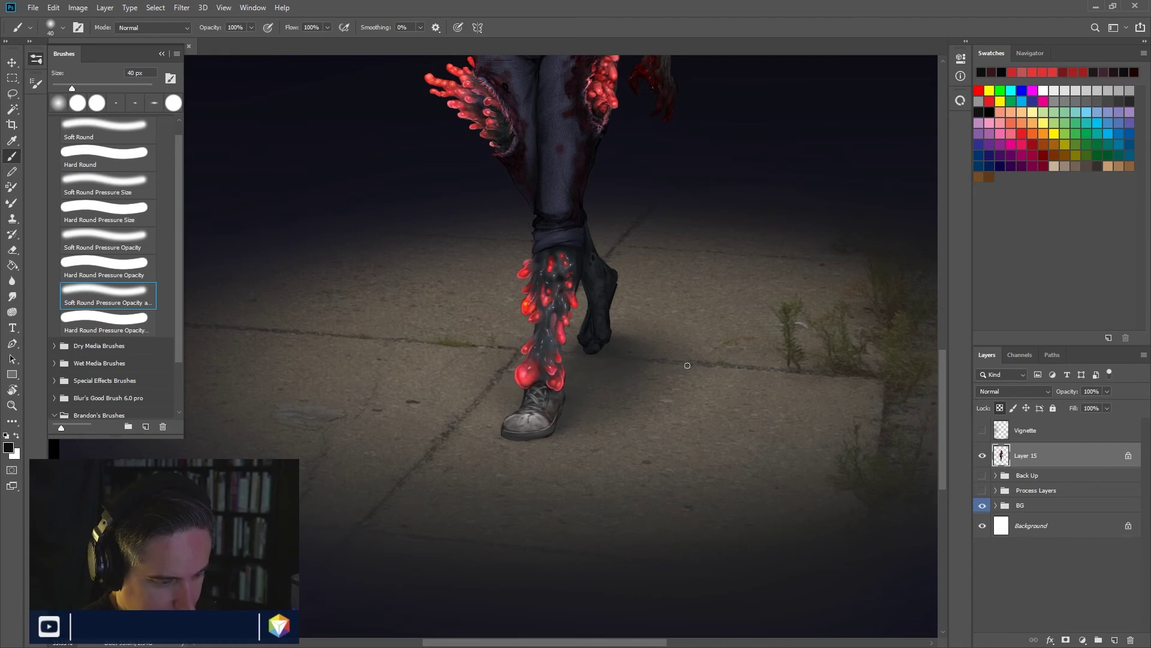
Step: Duplicate the masked pavement photo layer inside the BG group and set the copy's blend mode to Multiply
{"action": "left_click", "coordinate": [996, 505]}
{"action": "left_click_drag", "start_coordinate": [1008, 528], "coordinate": [1115, 639]}
{"action": "right_click", "coordinate": [1108, 525]}
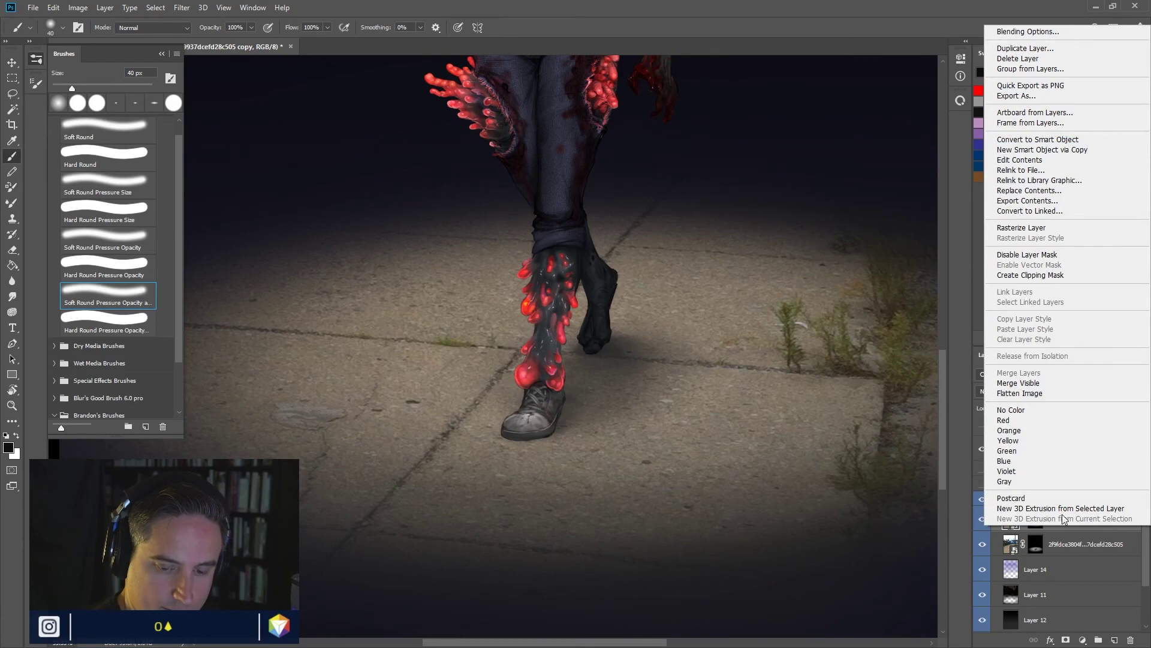
{"action": "left_click", "coordinate": [1138, 545]}
{"action": "left_click", "coordinate": [1035, 394]}
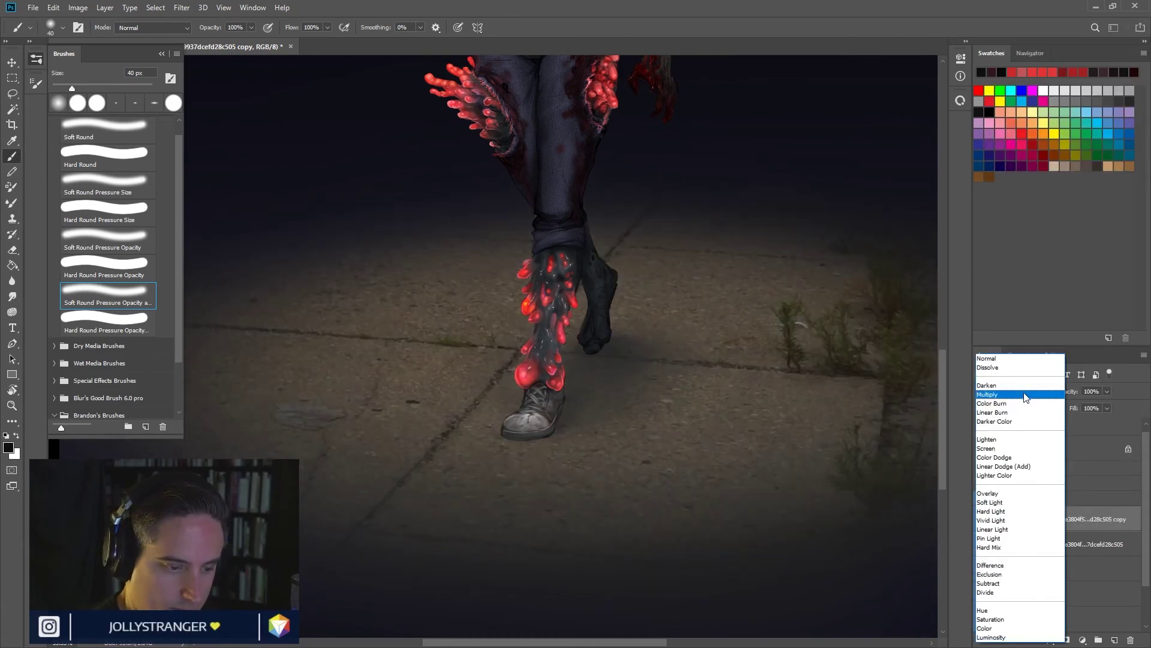
{"action": "left_click", "coordinate": [1025, 396]}
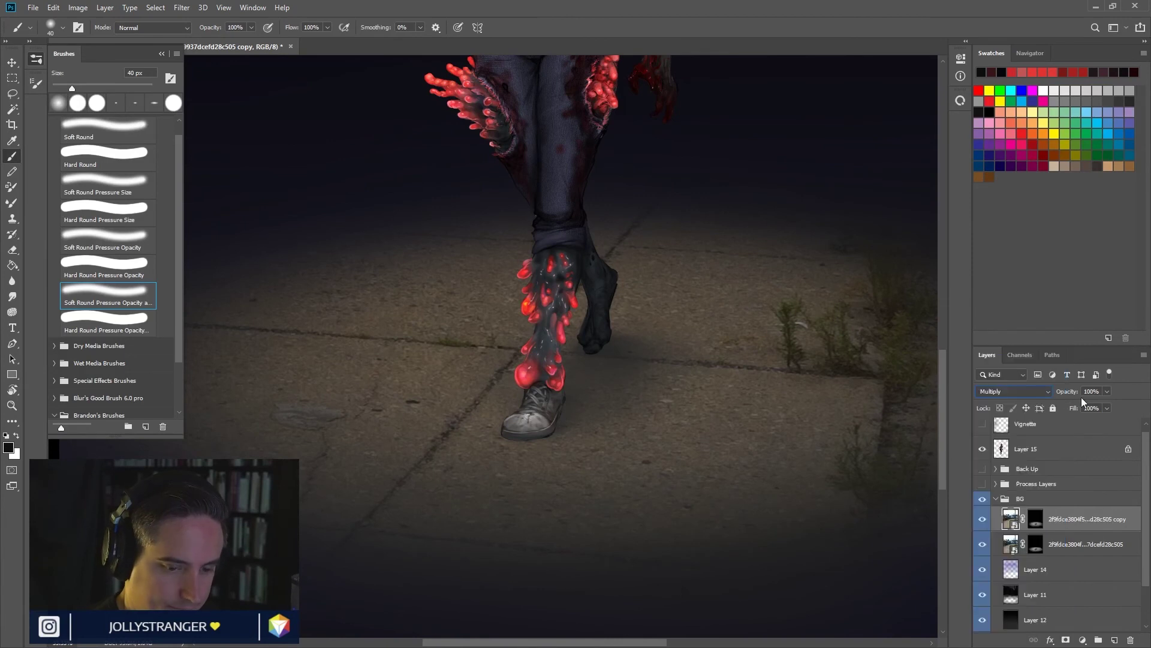
Step: Apply Levels to the duplicated pavement photo with input levels of 91, 1.51 and 171
{"action": "key", "text": "ctrl+l"}
{"action": "left_click_drag", "start_coordinate": [462, 264], "coordinate": [540, 264]}
{"action": "left_click", "coordinate": [584, 265]}
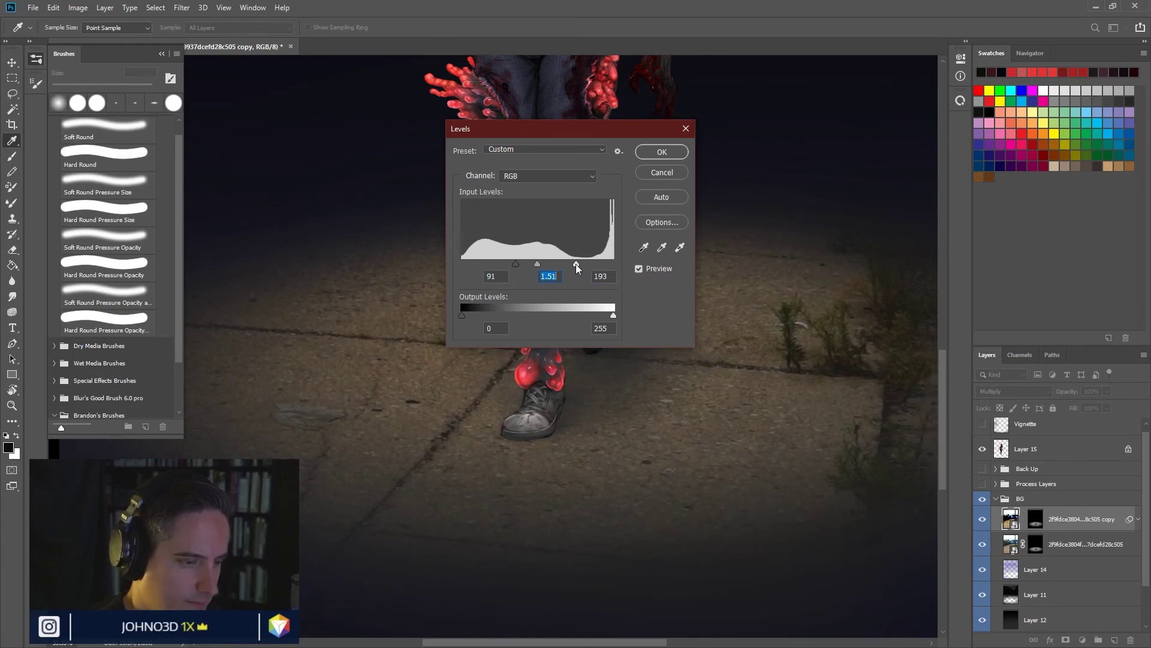
{"action": "left_click", "coordinate": [564, 264]}
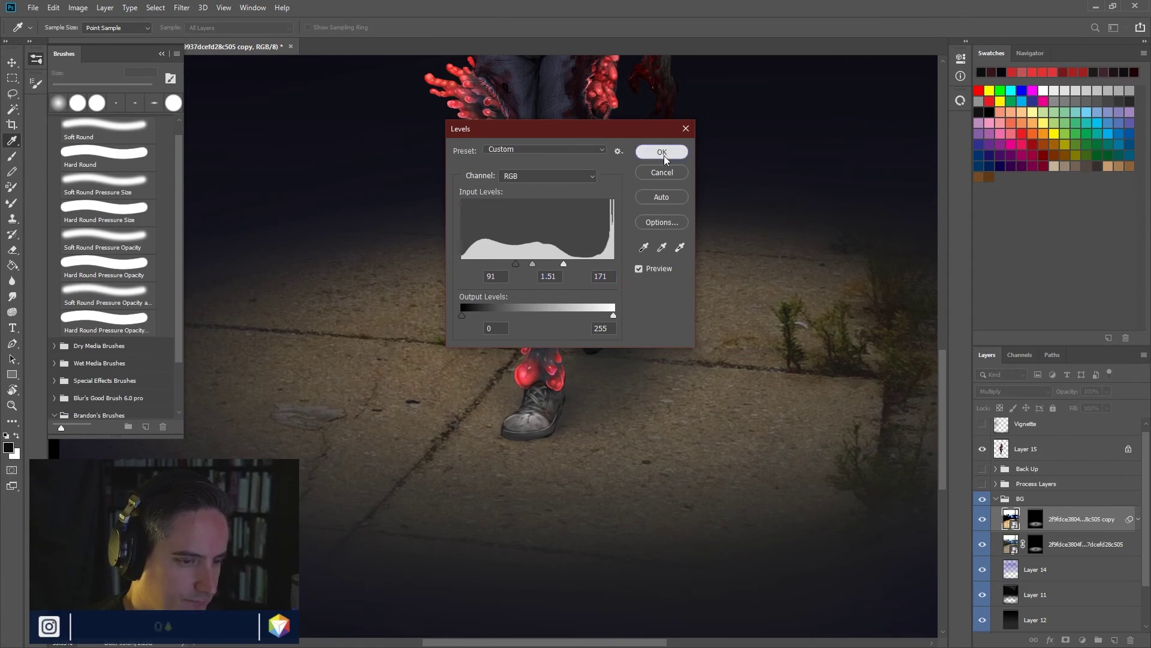
{"action": "left_click", "coordinate": [662, 152]}
Step: Desaturate the duplicated pavement photo with Hue/Saturation, setting Saturation to -100
{"action": "key", "text": "ctrl+minus"}
{"action": "key", "text": "ctrl+minus"}
{"action": "key", "text": "ctrl+minus"}
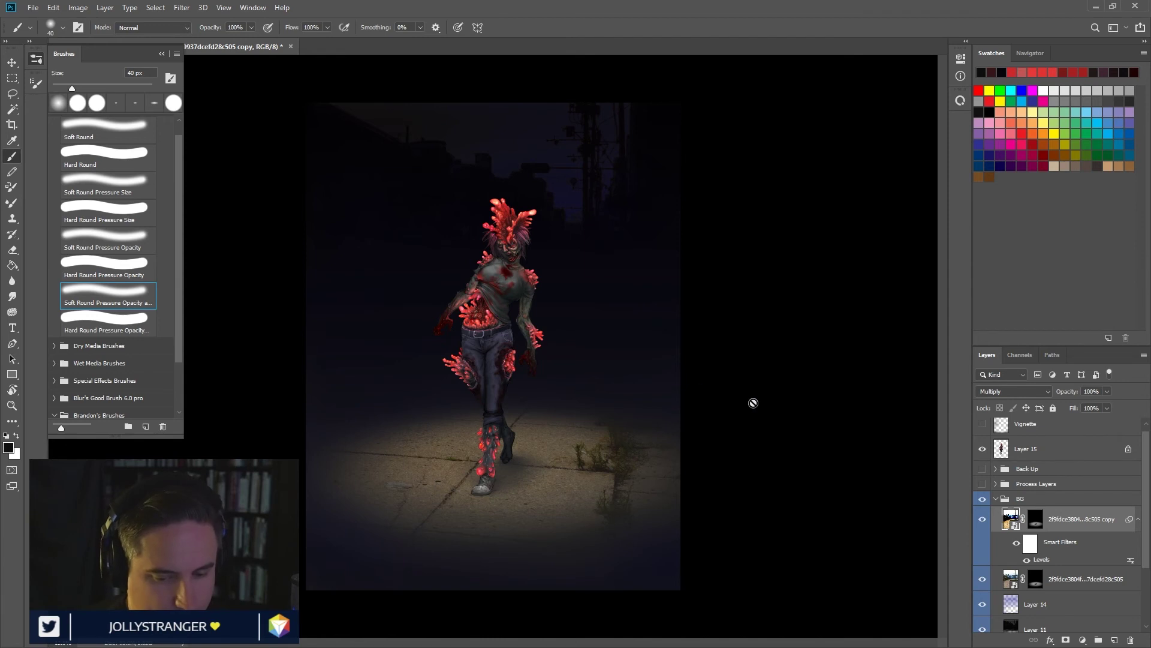
{"action": "key", "text": "ctrl+u"}
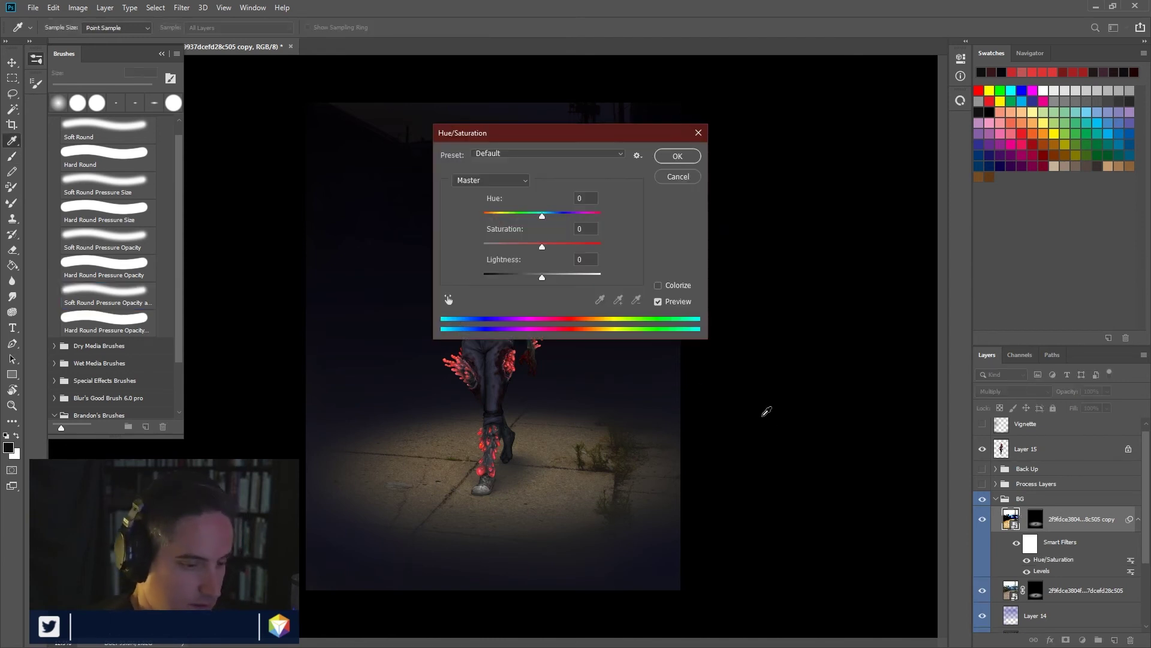
{"action": "left_click_drag", "start_coordinate": [543, 246], "coordinate": [481, 246]}
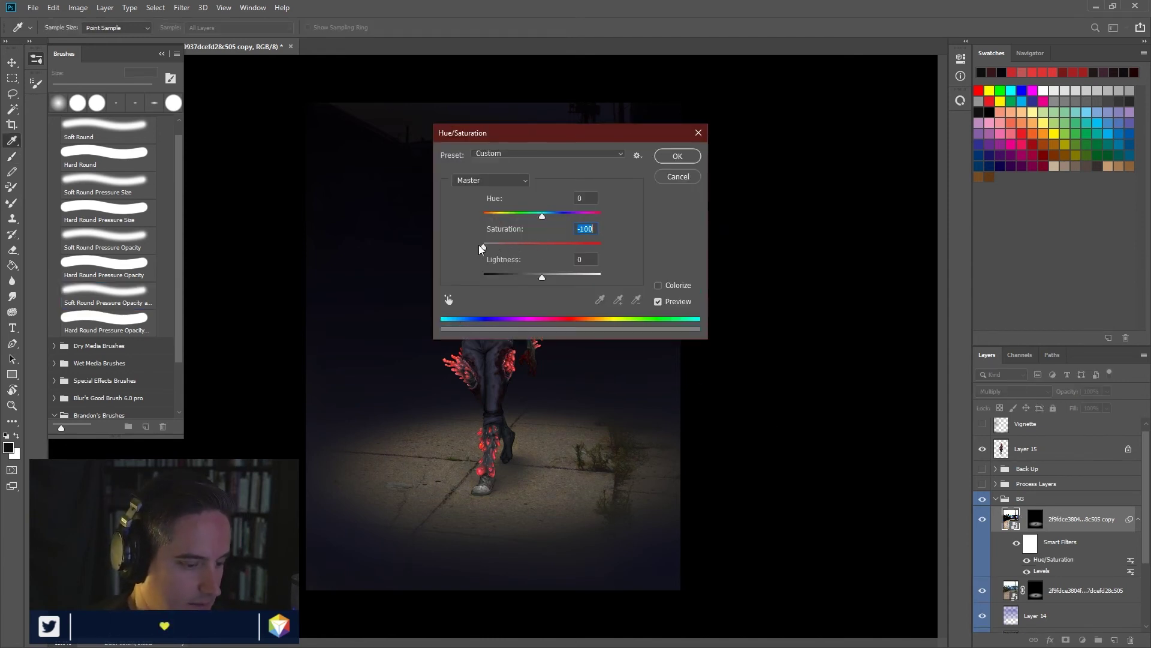
{"action": "left_click", "coordinate": [675, 156]}
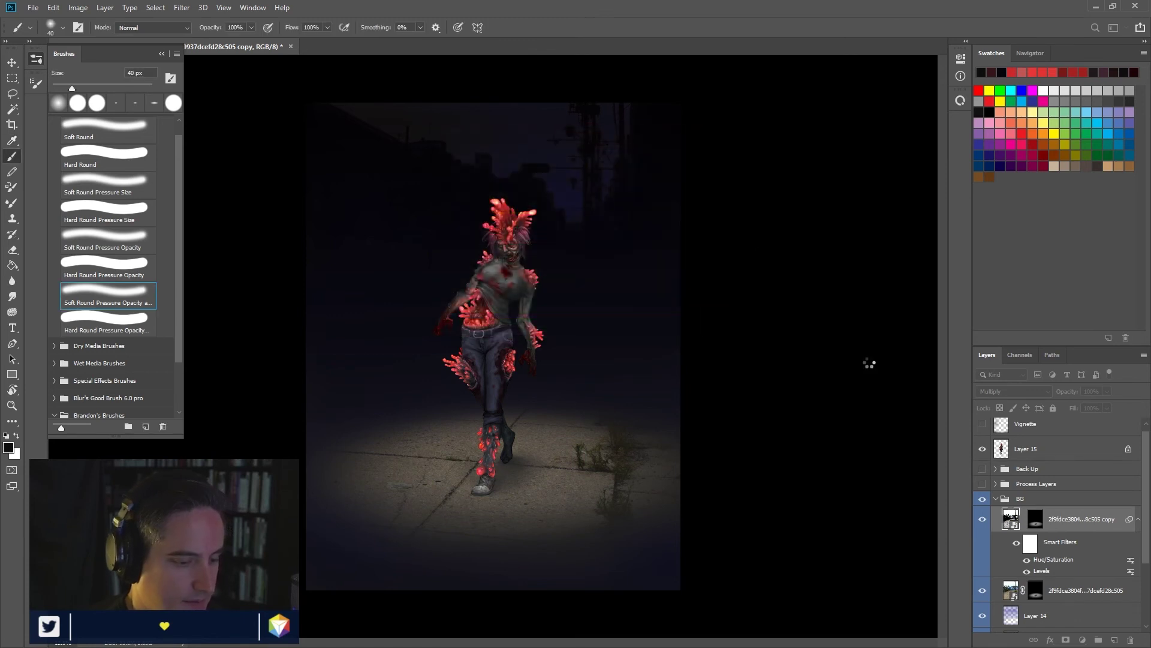
Step: Compare the background with and without the two pavement photo layers and Layer 14 by switching their visibility
{"action": "left_click", "coordinate": [982, 520]}
{"action": "left_click", "coordinate": [982, 519]}
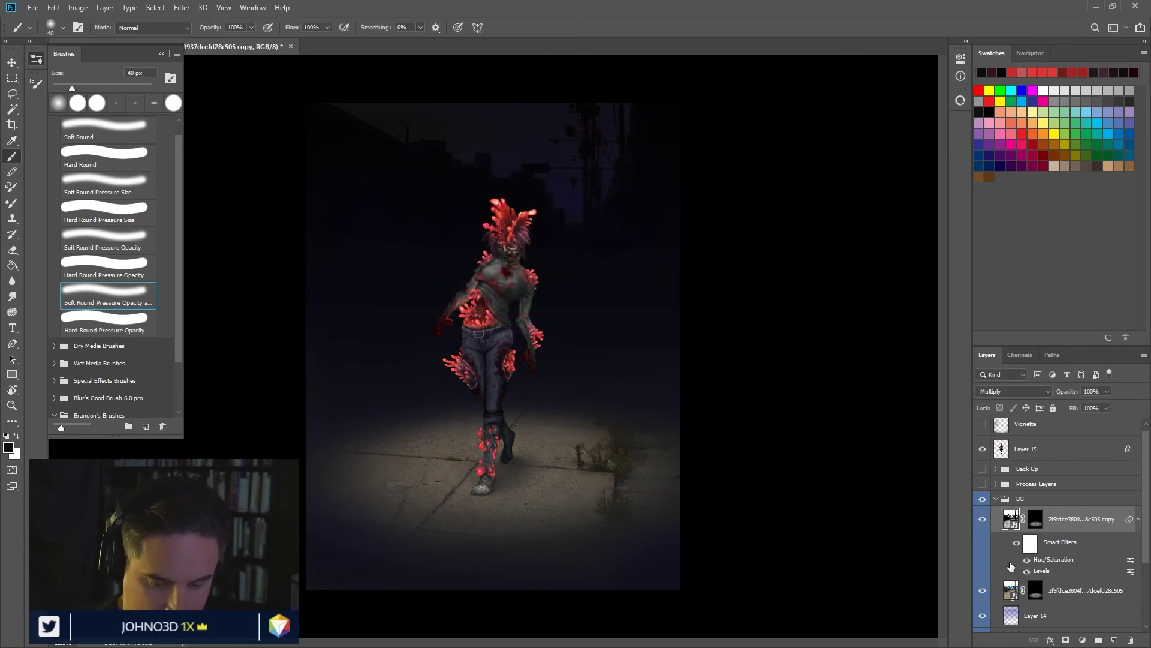
{"action": "left_click", "coordinate": [982, 590]}
{"action": "left_click", "coordinate": [982, 590]}
{"action": "scroll", "coordinate": [977, 563], "scroll_direction": "down", "scroll_amount": 3}
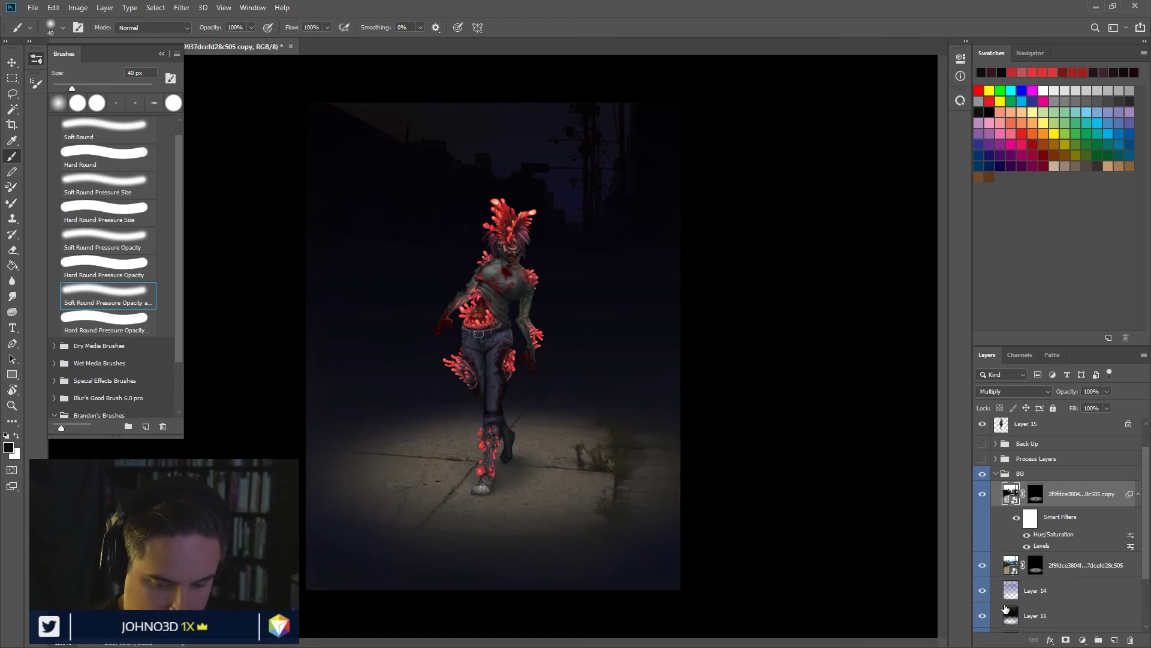
{"action": "left_click", "coordinate": [981, 542]}
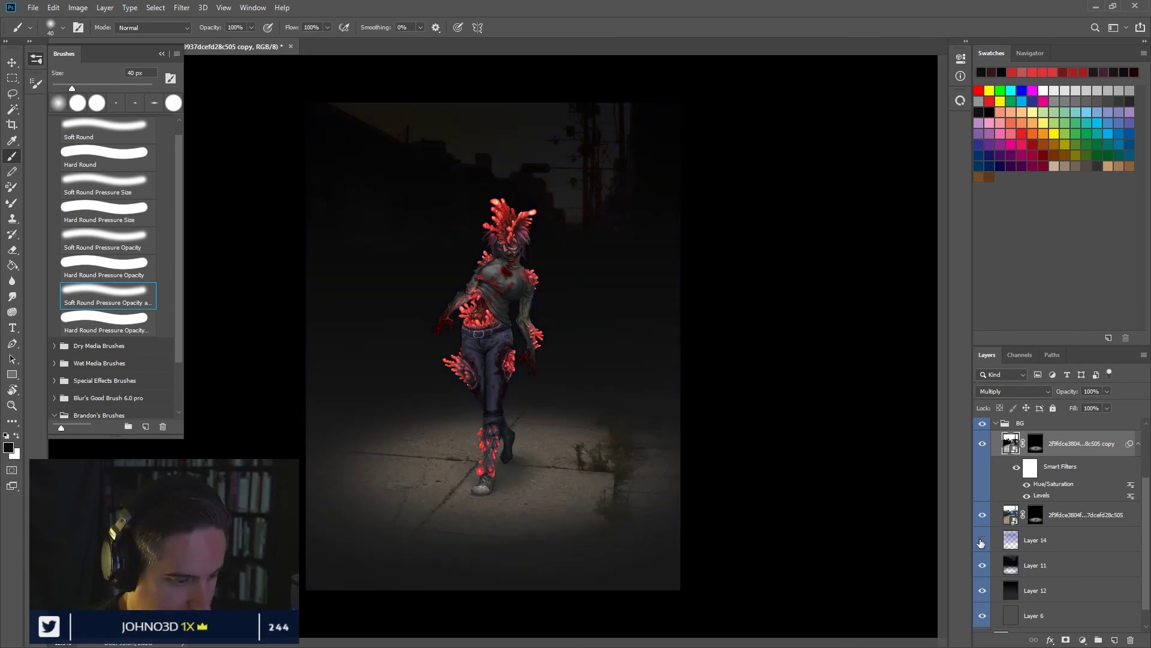
{"action": "left_click", "coordinate": [982, 543]}
{"action": "left_click", "coordinate": [981, 542]}
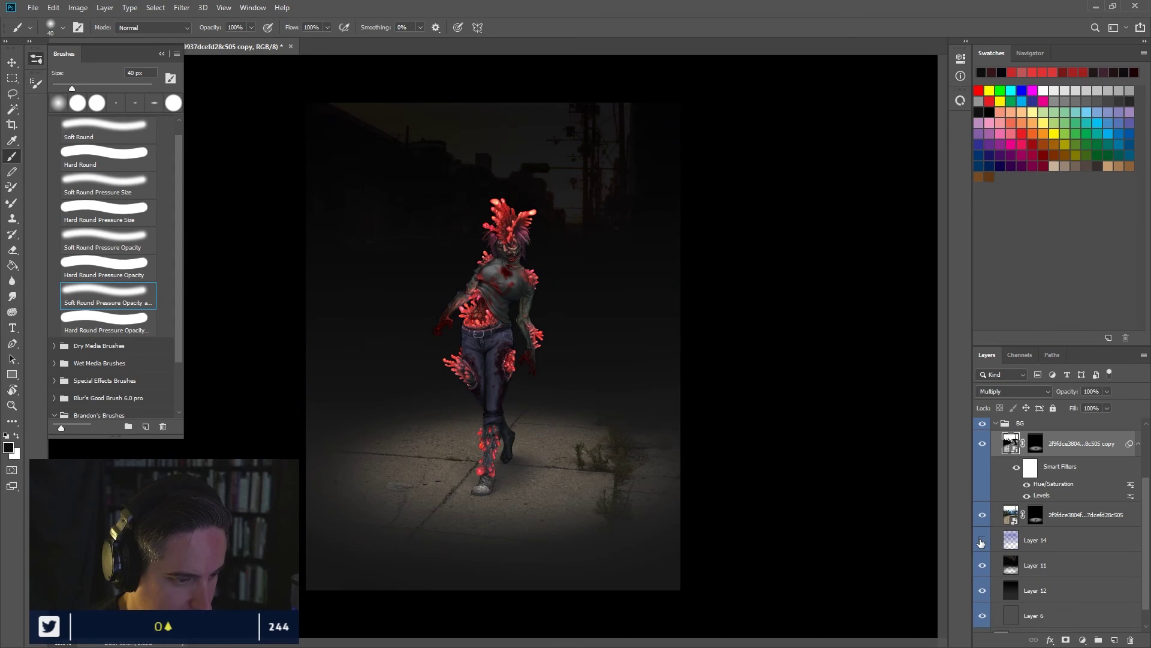
{"action": "left_click", "coordinate": [981, 543]}
{"action": "left_click", "coordinate": [981, 543]}
{"action": "left_click", "coordinate": [981, 542]}
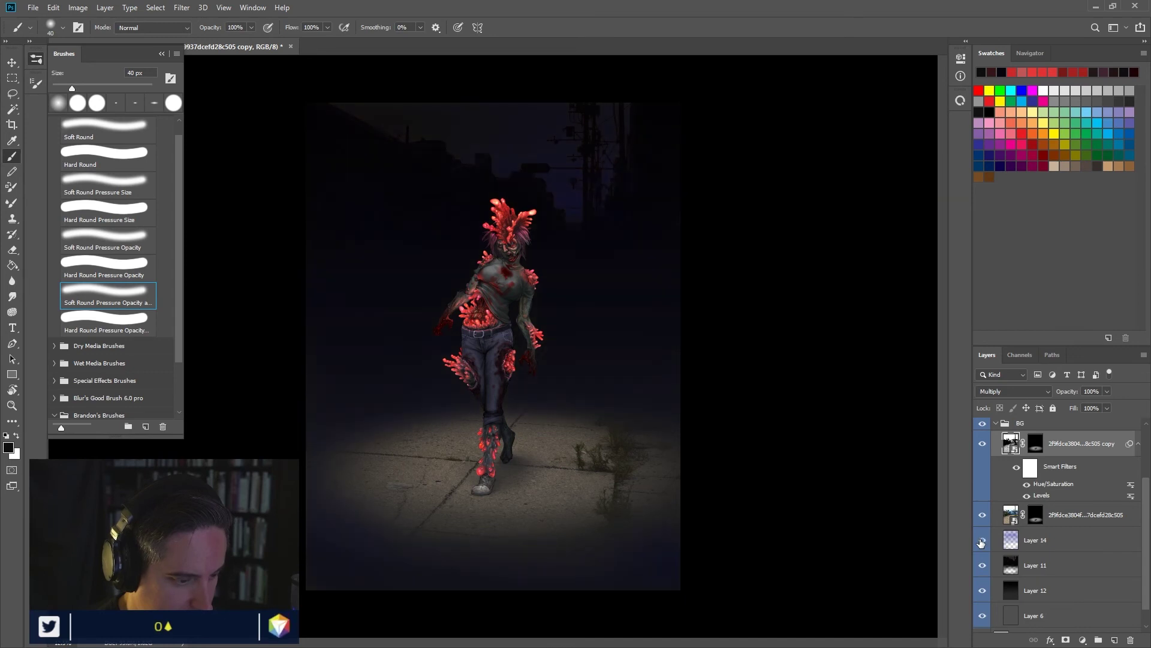
Step: Change Layer 14's blend mode to Multiply
{"action": "left_click", "coordinate": [1074, 547]}
{"action": "left_click", "coordinate": [1023, 394]}
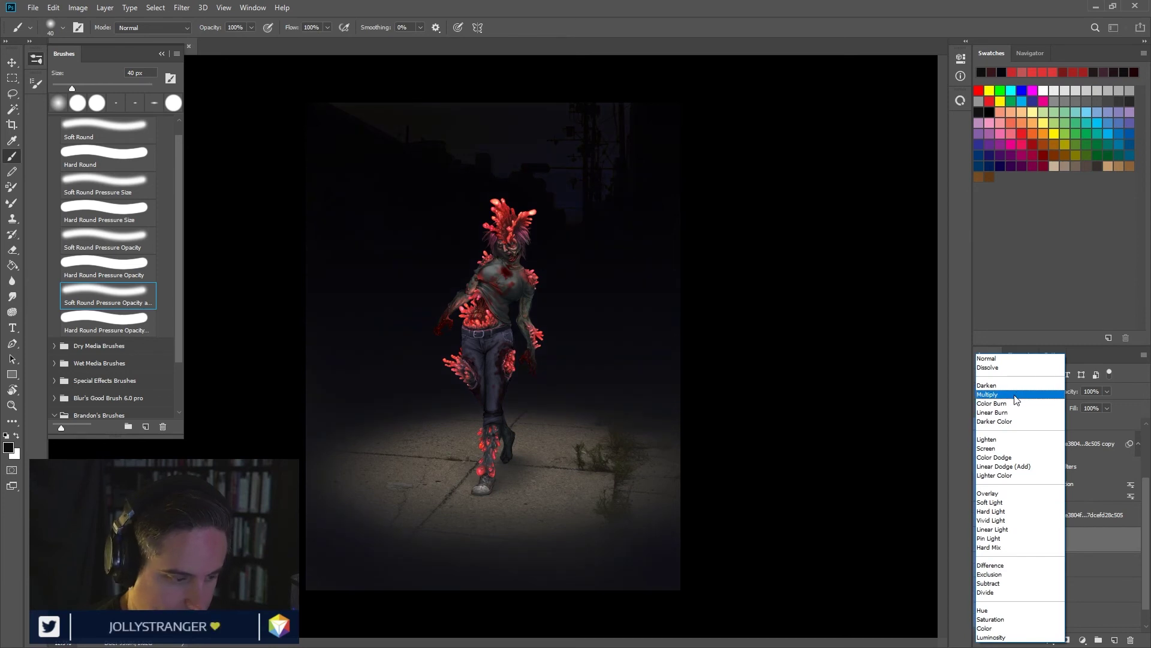
{"action": "left_click", "coordinate": [1015, 396]}
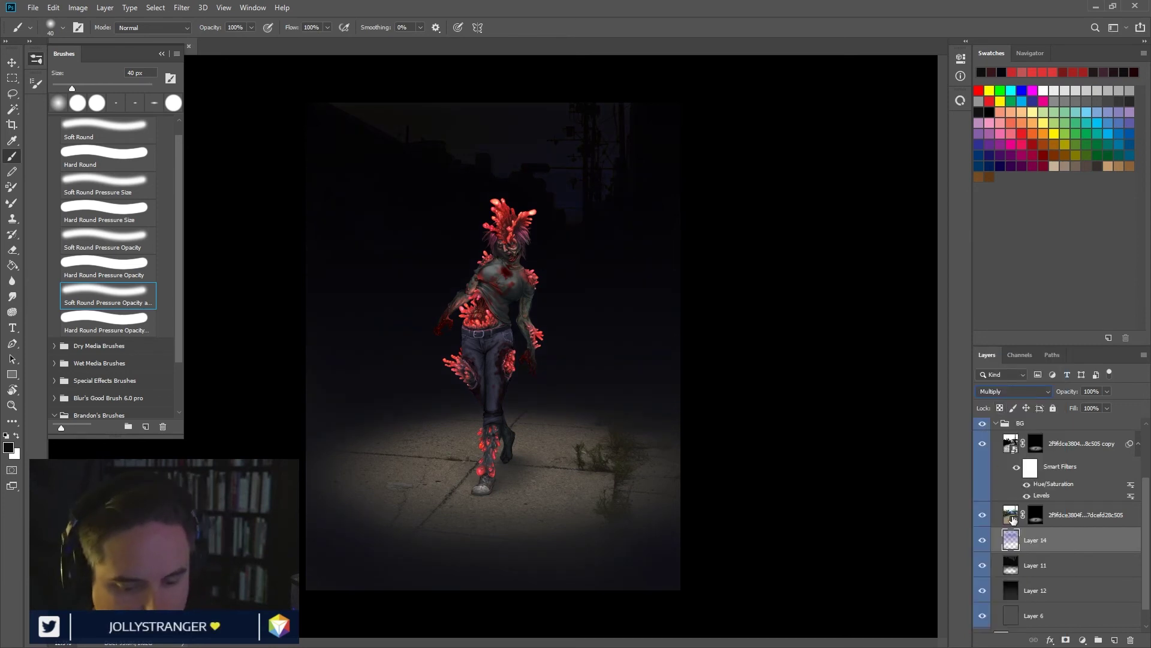
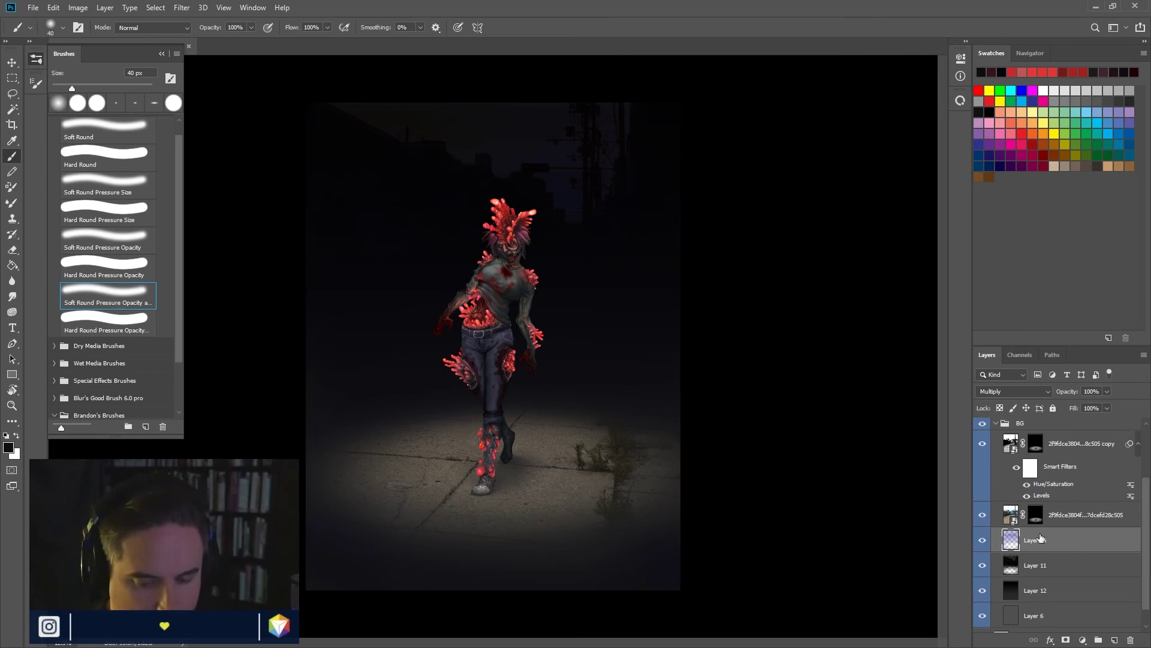
Step: Lower the original pavement photo layer's opacity to 86%
{"action": "left_click", "coordinate": [1091, 518]}
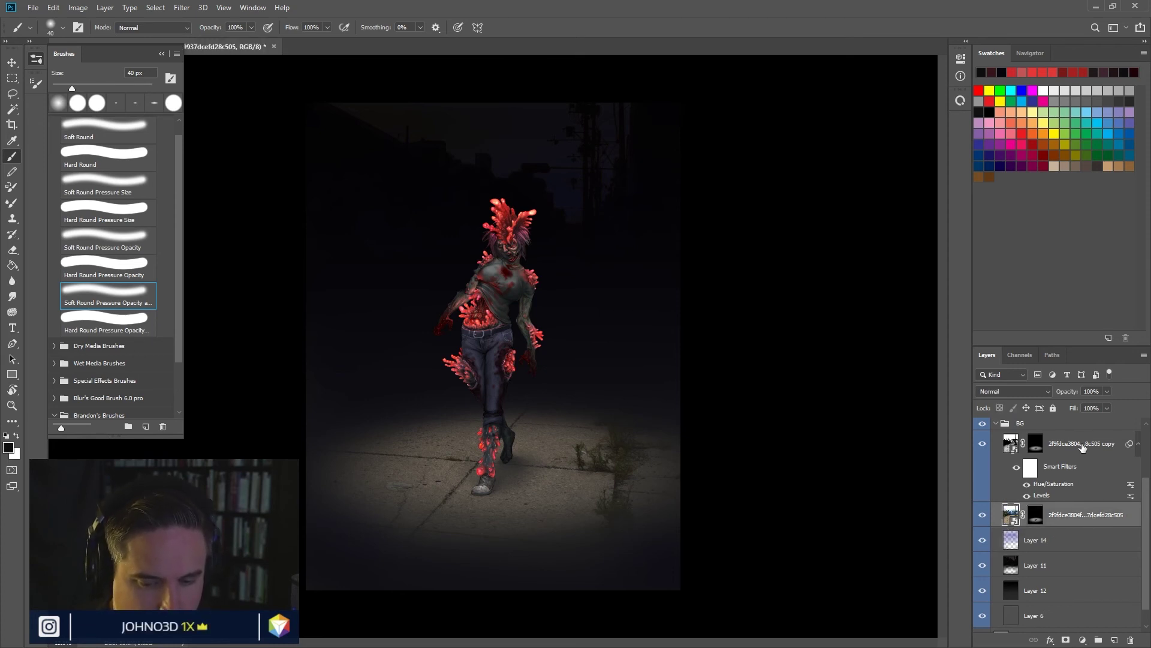
{"action": "left_click", "coordinate": [1067, 441]}
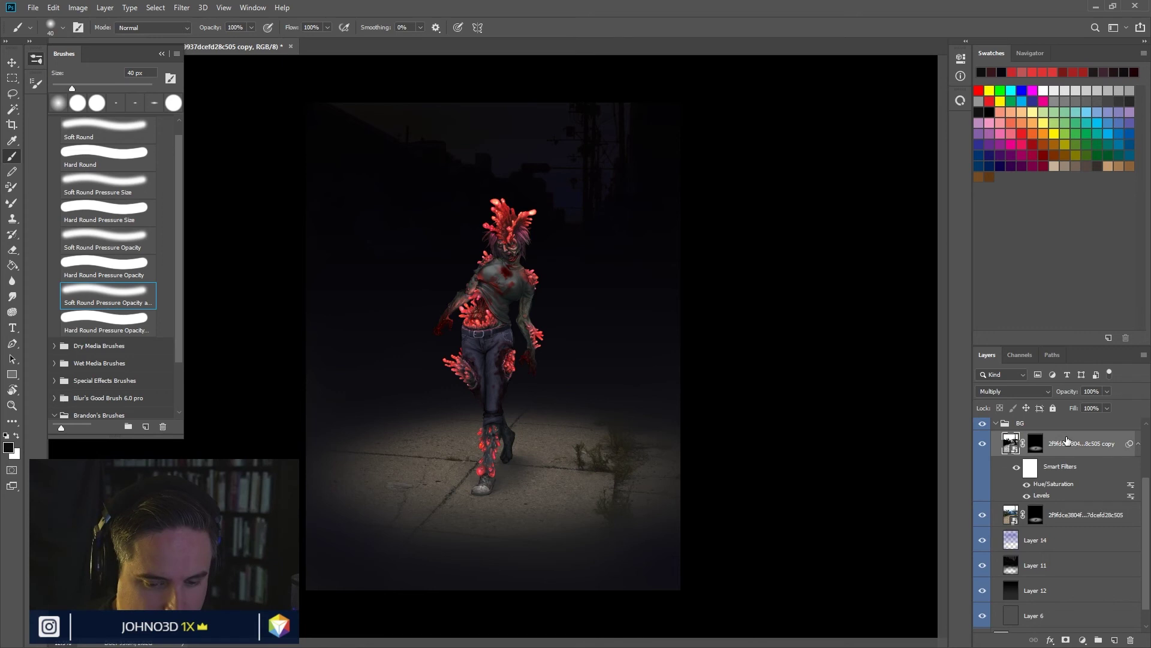
{"action": "left_click", "coordinate": [1107, 391]}
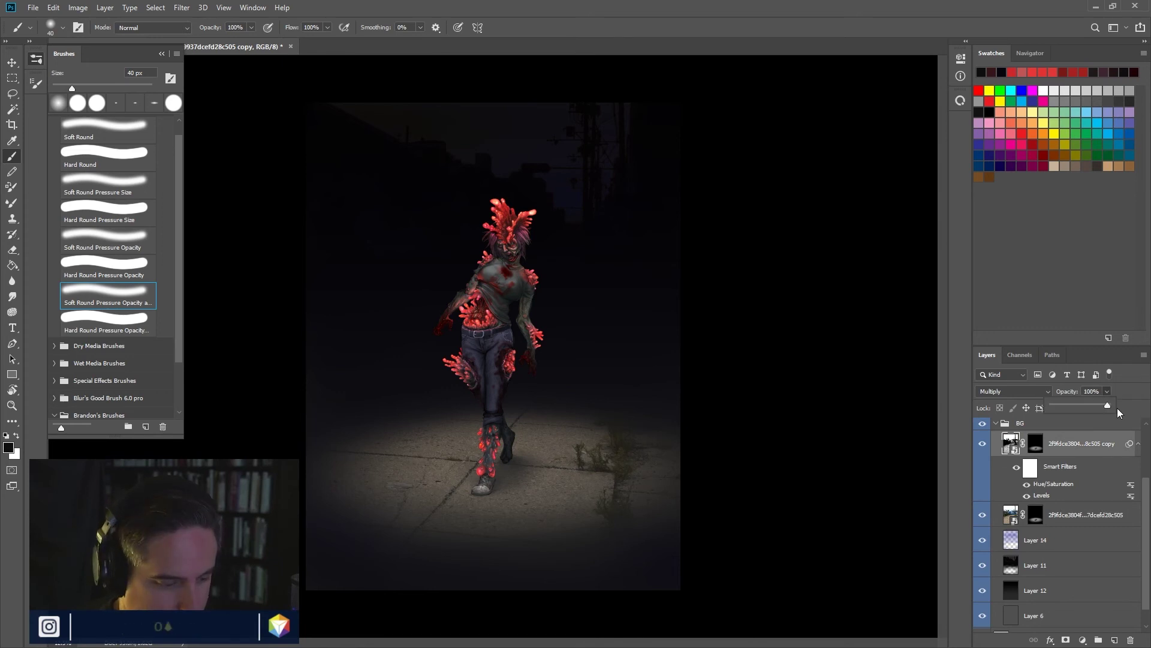
{"action": "left_click", "coordinate": [1079, 521]}
{"action": "left_click", "coordinate": [1106, 393]}
{"action": "left_click_drag", "start_coordinate": [1095, 404], "coordinate": [1066, 405]}
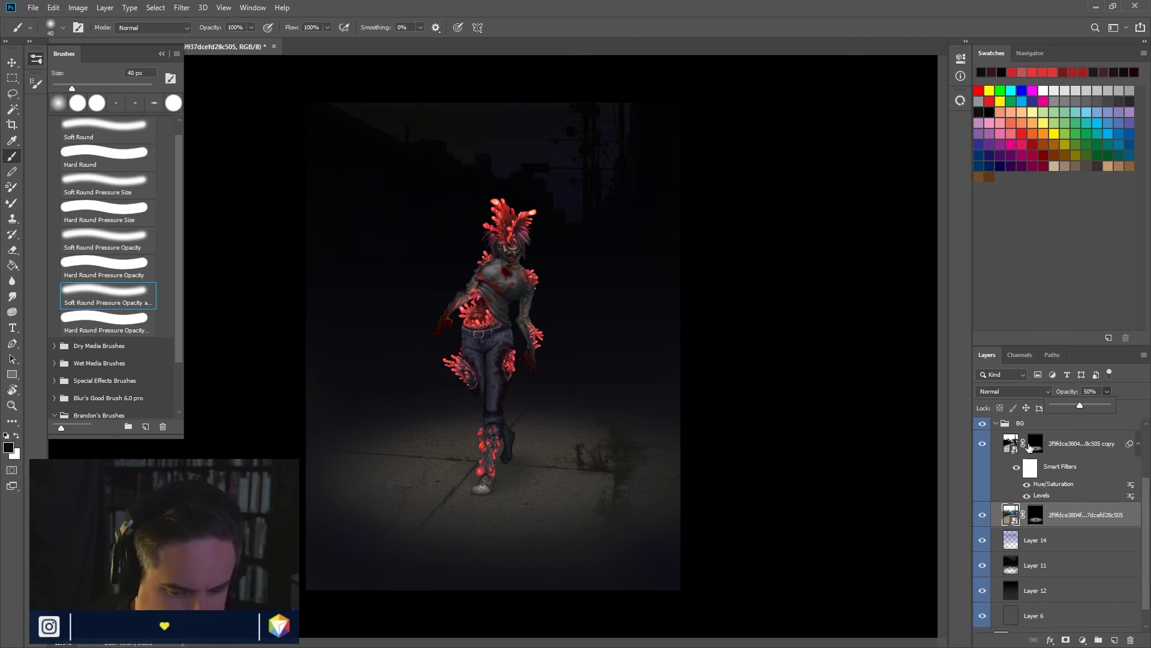
{"action": "left_click_drag", "start_coordinate": [1085, 404], "coordinate": [1100, 406]}
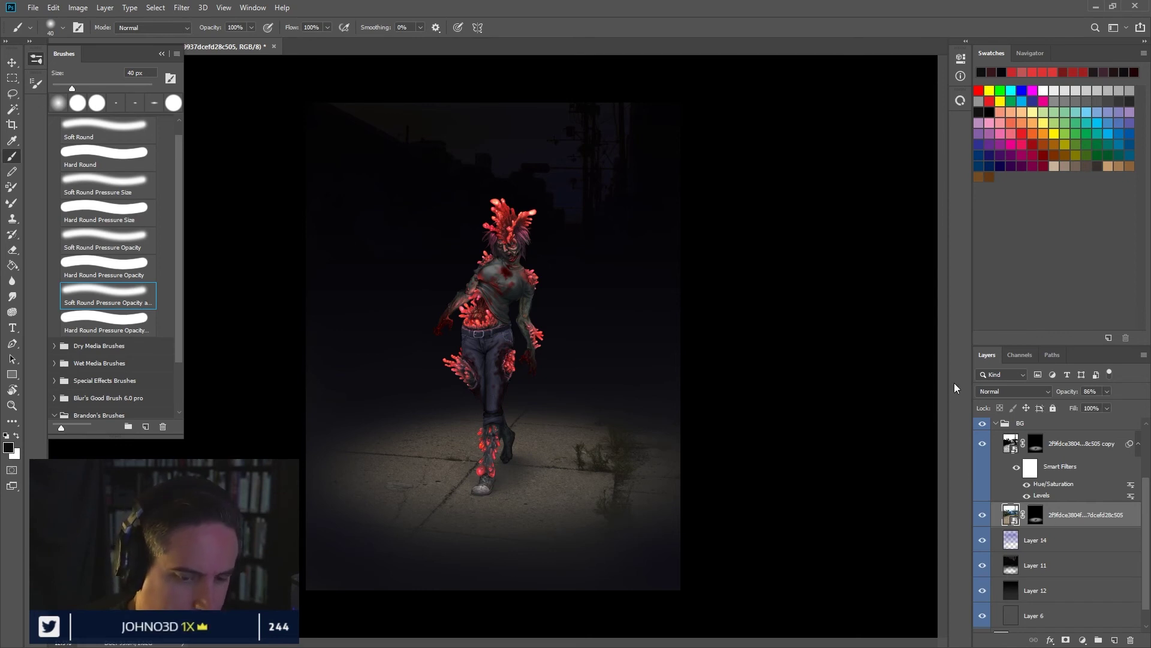
Step: Add a new layer directly above Layer 15 and name it Em. Bloom
{"action": "scroll", "coordinate": [1079, 486], "scroll_direction": "up", "scroll_amount": 3}
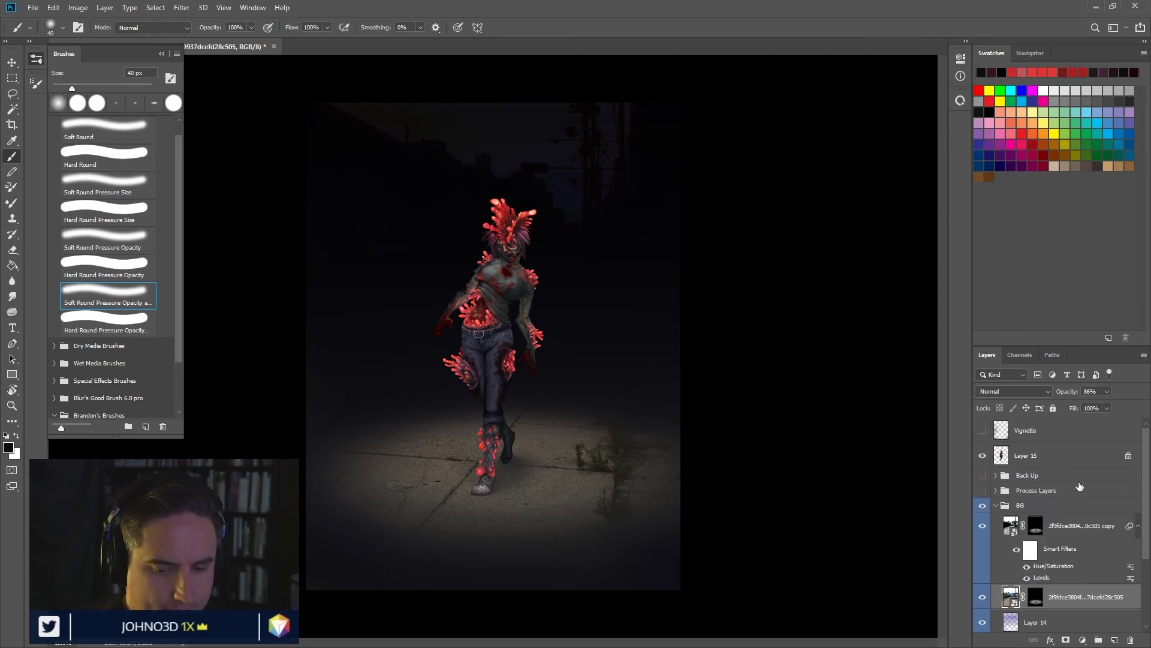
{"action": "left_click", "coordinate": [1058, 453]}
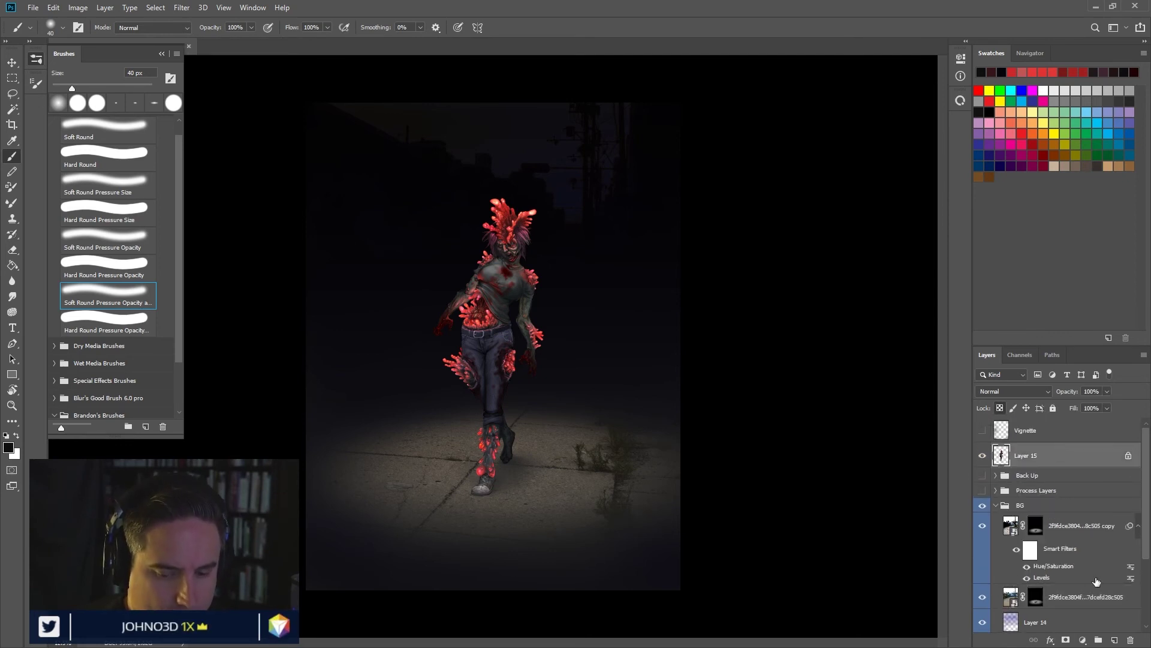
{"action": "left_click", "coordinate": [1114, 640]}
{"action": "double_click", "coordinate": [1024, 455]}
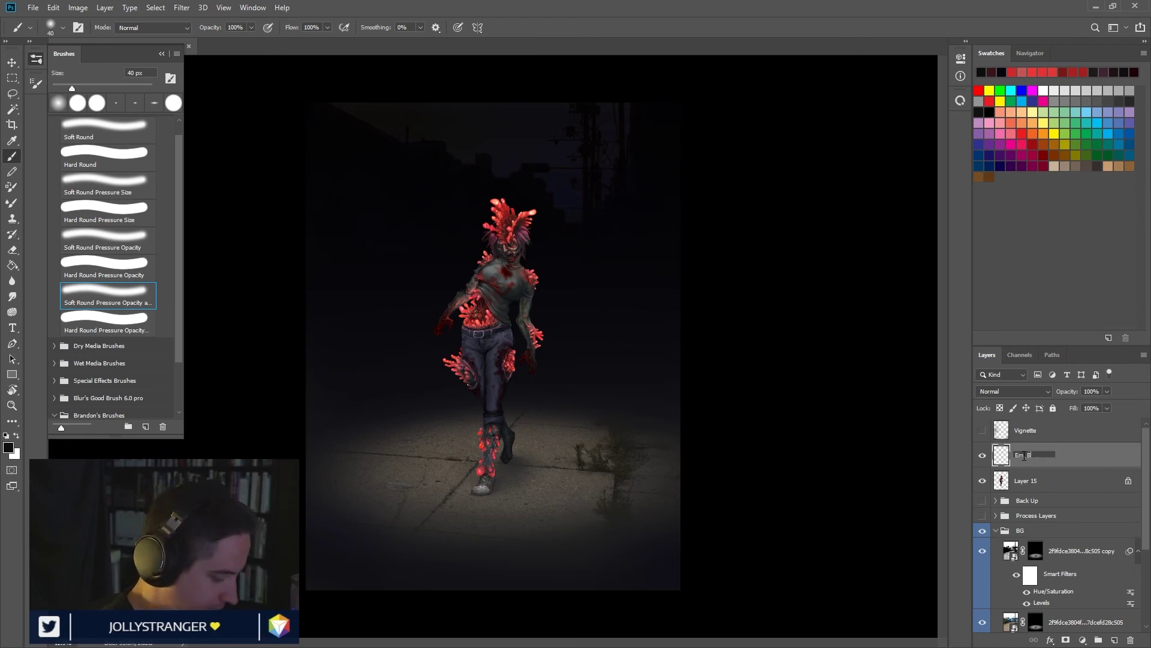
{"action": "type", "text": "m"}
{"action": "key", "text": "Return"}
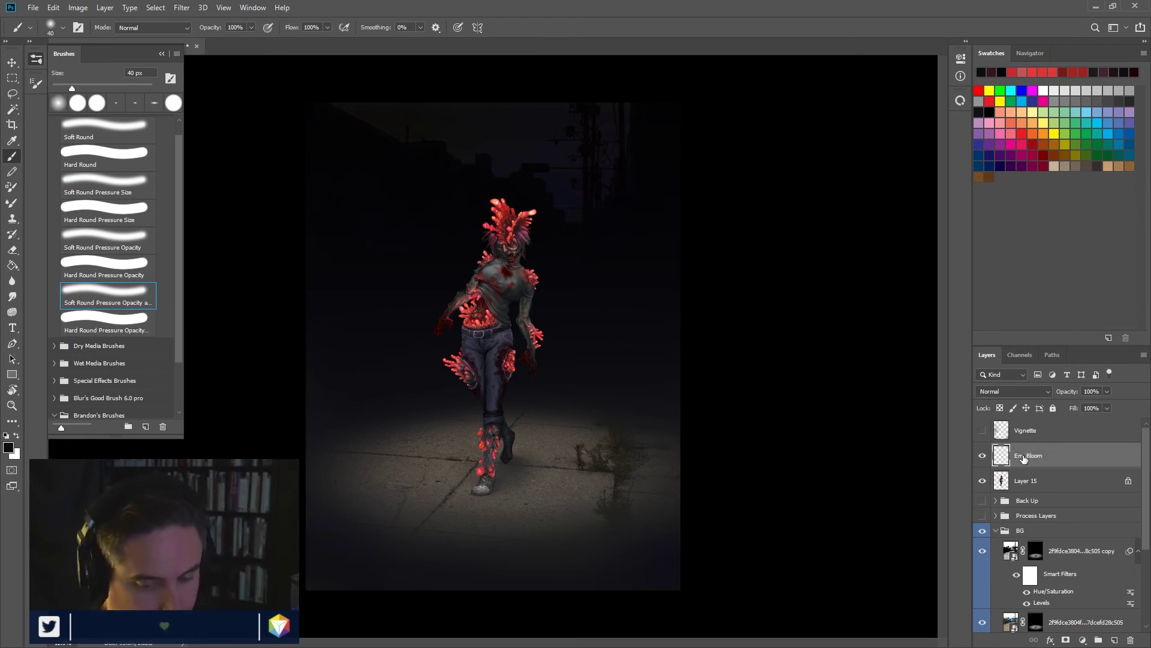
Step: Set both the Em. Bloom layer's blend mode and the brush mode to Linear Dodge (Add)
{"action": "left_click", "coordinate": [1006, 391]}
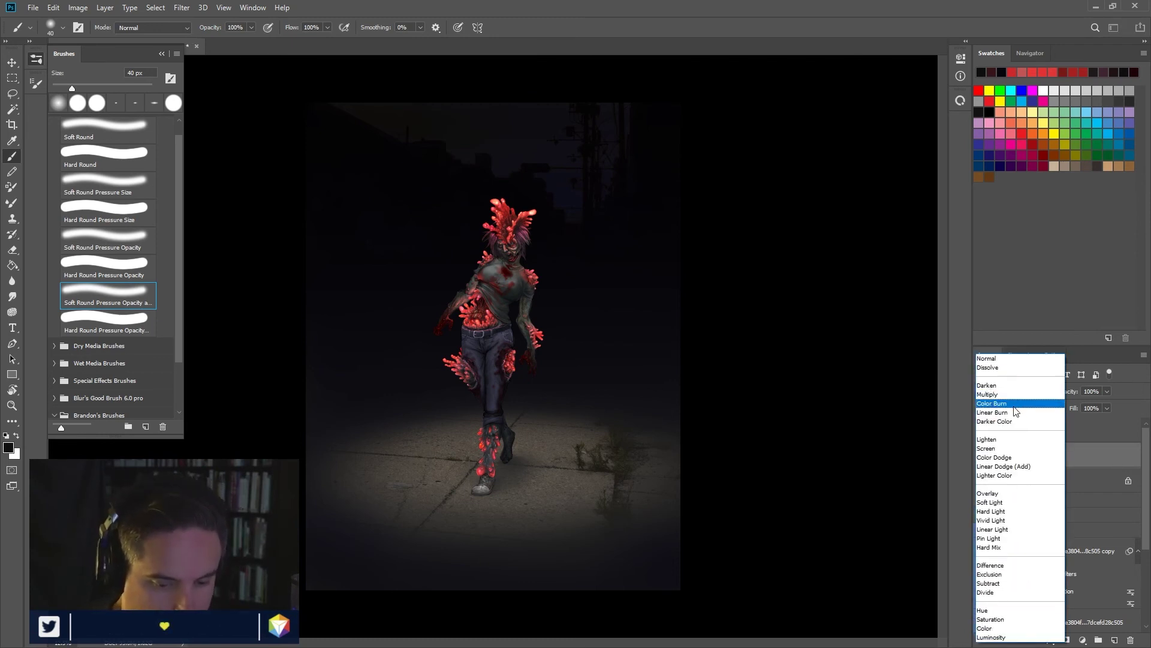
{"action": "left_click", "coordinate": [1015, 470]}
{"action": "left_click", "coordinate": [153, 27]}
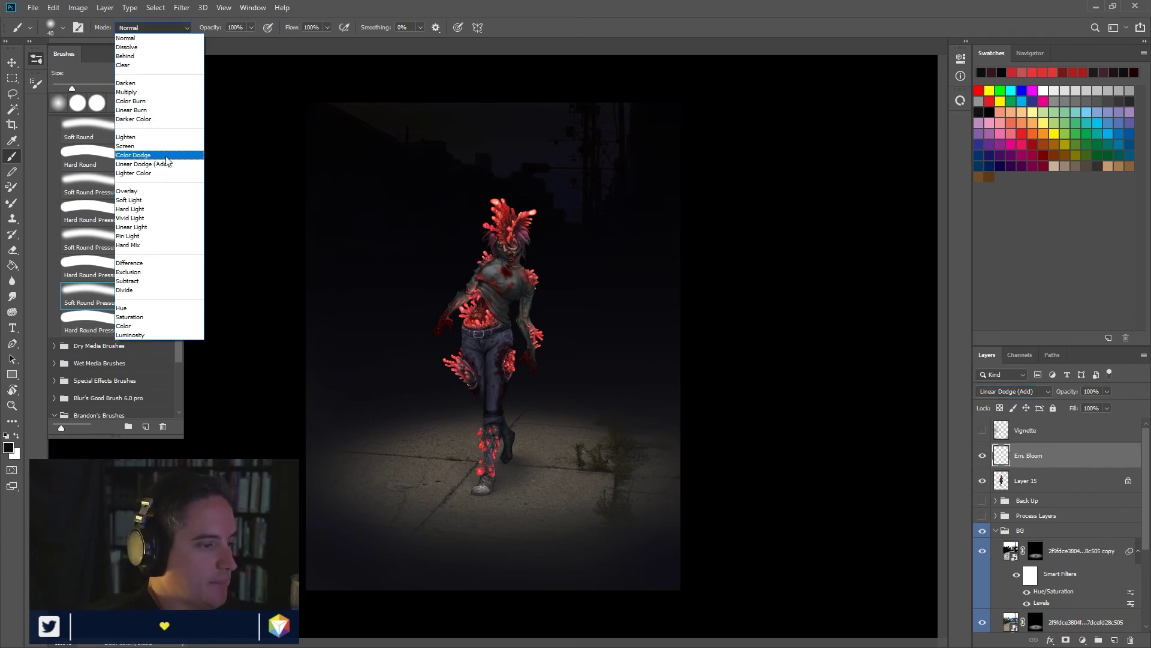
{"action": "left_click", "coordinate": [155, 161]}
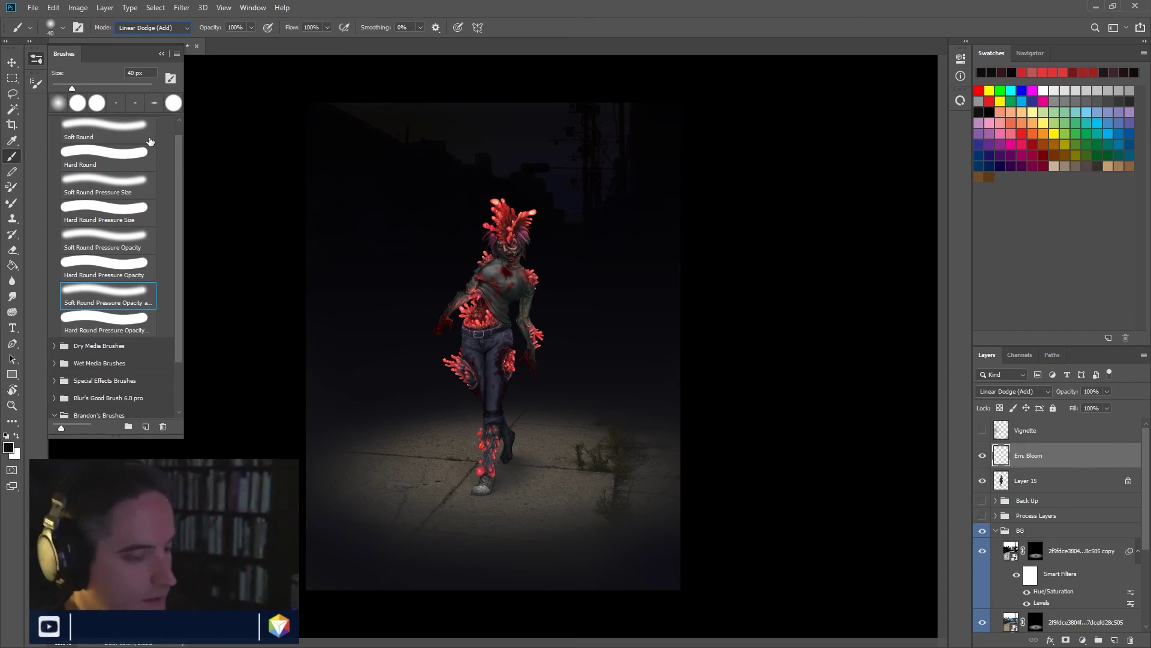
Step: Enlarge the Soft Round Pressure Opacity brush to about 374 px for painting around the head growths
{"action": "key", "text": "ctrl+plus"}
{"action": "key", "text": "ctrl+plus"}
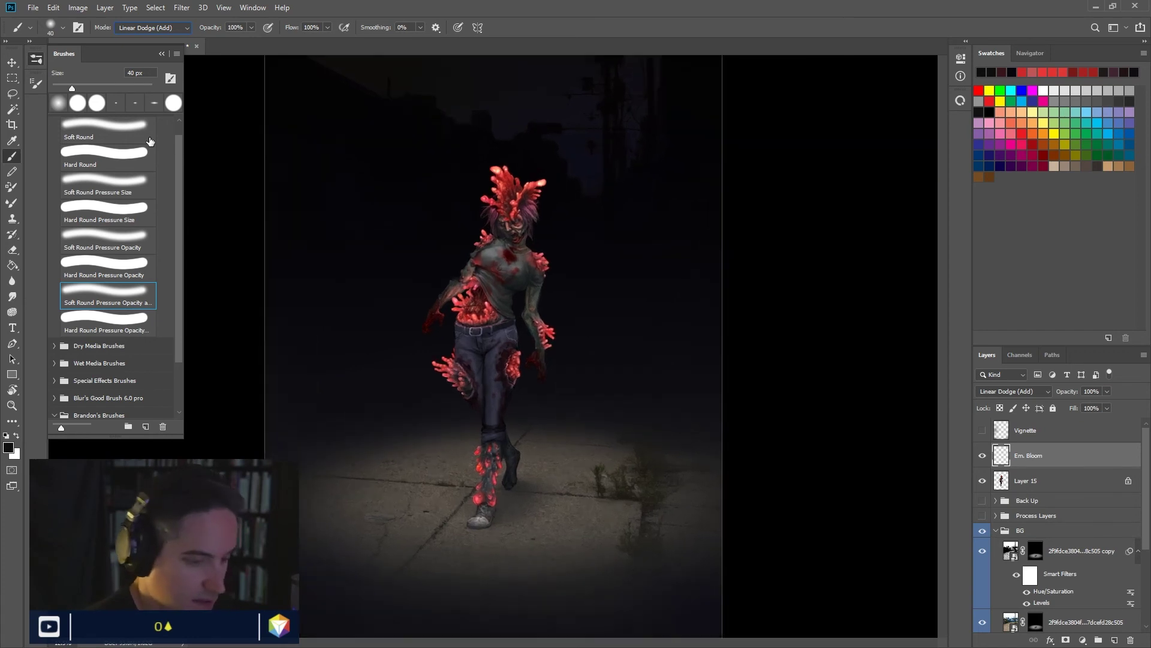
{"action": "left_click_drag", "start_coordinate": [567, 372], "coordinate": [567, 417]}
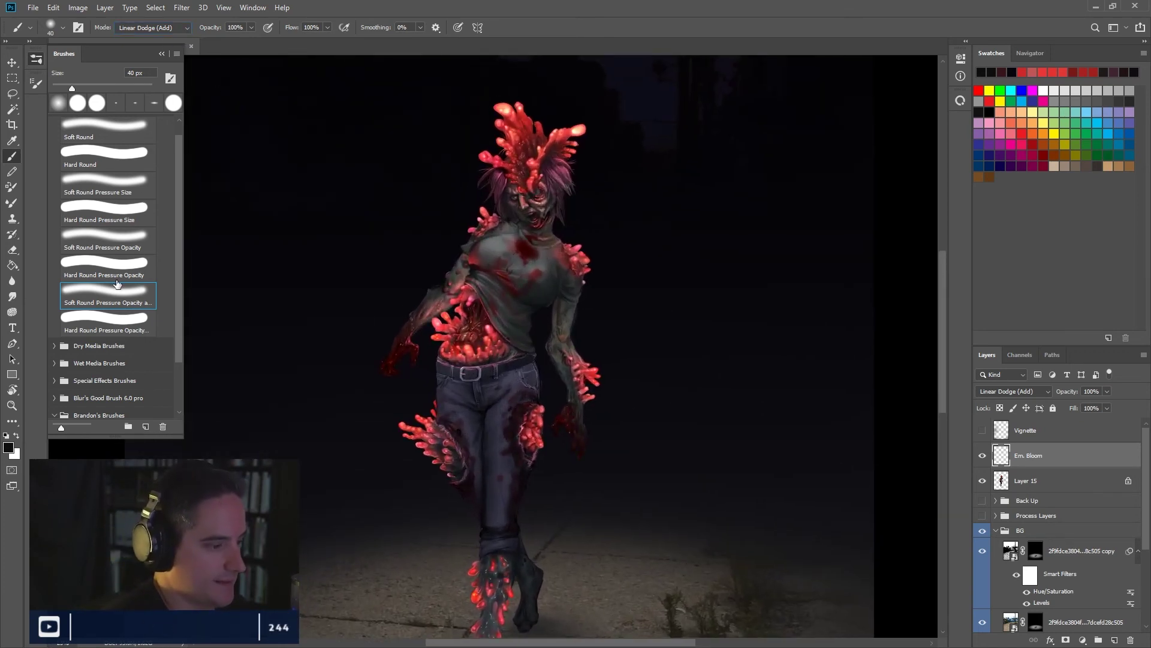
{"action": "right_click", "coordinate": [551, 268], "text": "alt"}
{"action": "left_click_drag", "start_coordinate": [550, 269], "coordinate": [556, 269]}
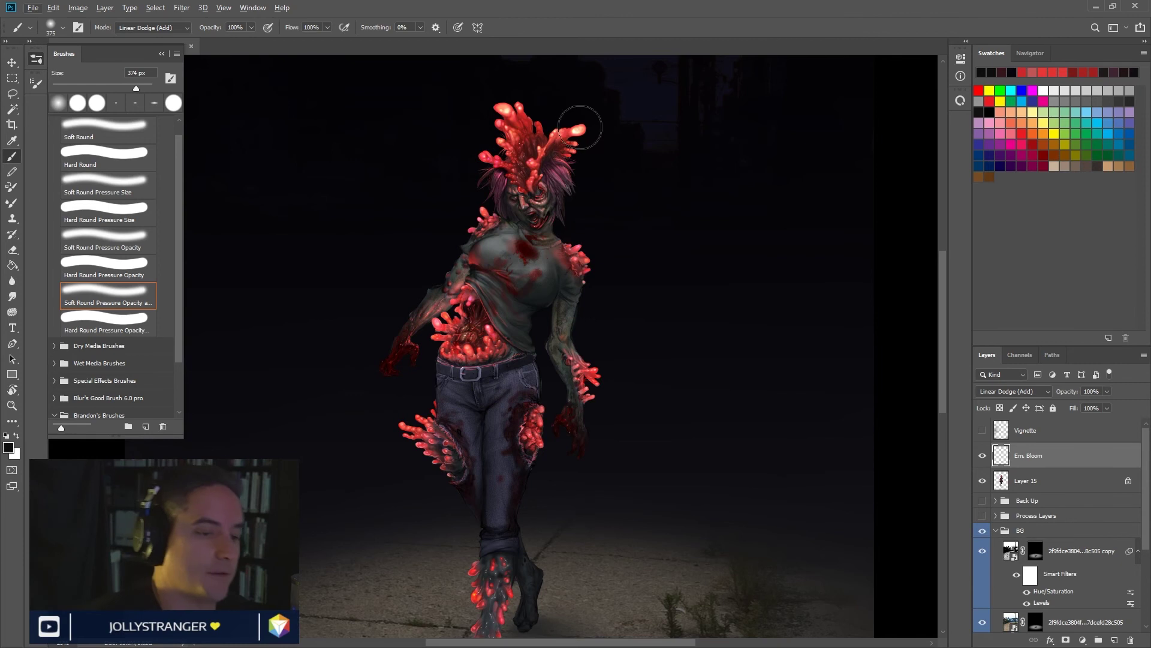
{"action": "left_click_drag", "start_coordinate": [576, 126], "coordinate": [586, 124]}
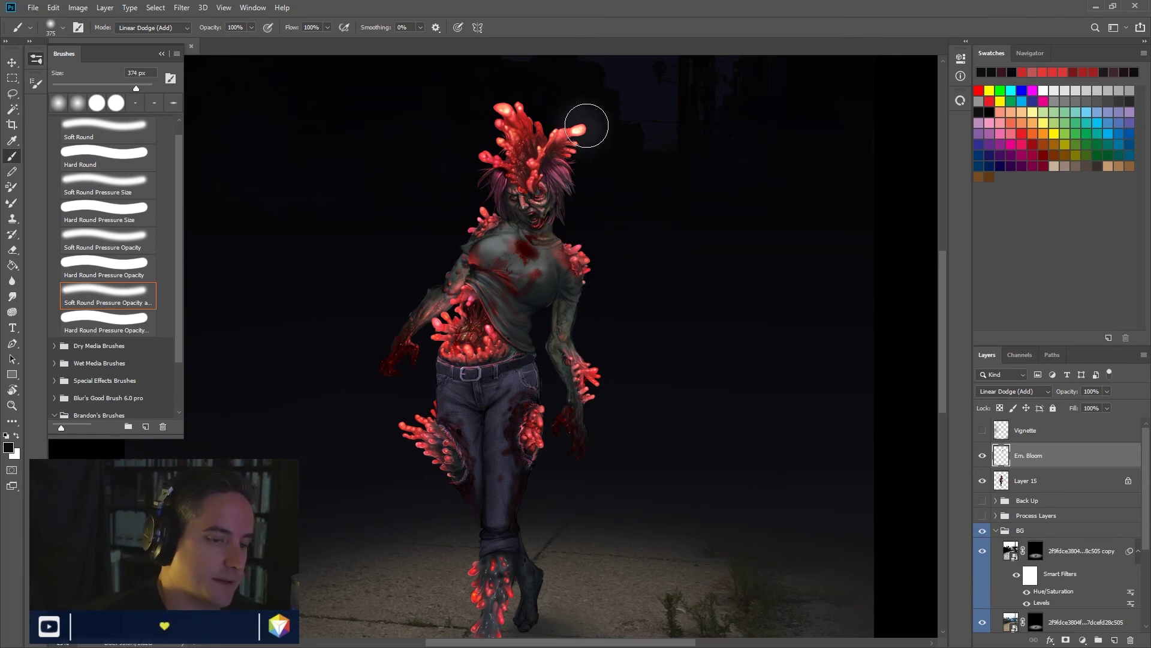
{"action": "key", "text": "ctrl+z"}
{"action": "key", "text": "ctrl+z"}
{"action": "key", "text": "ctrl+z"}
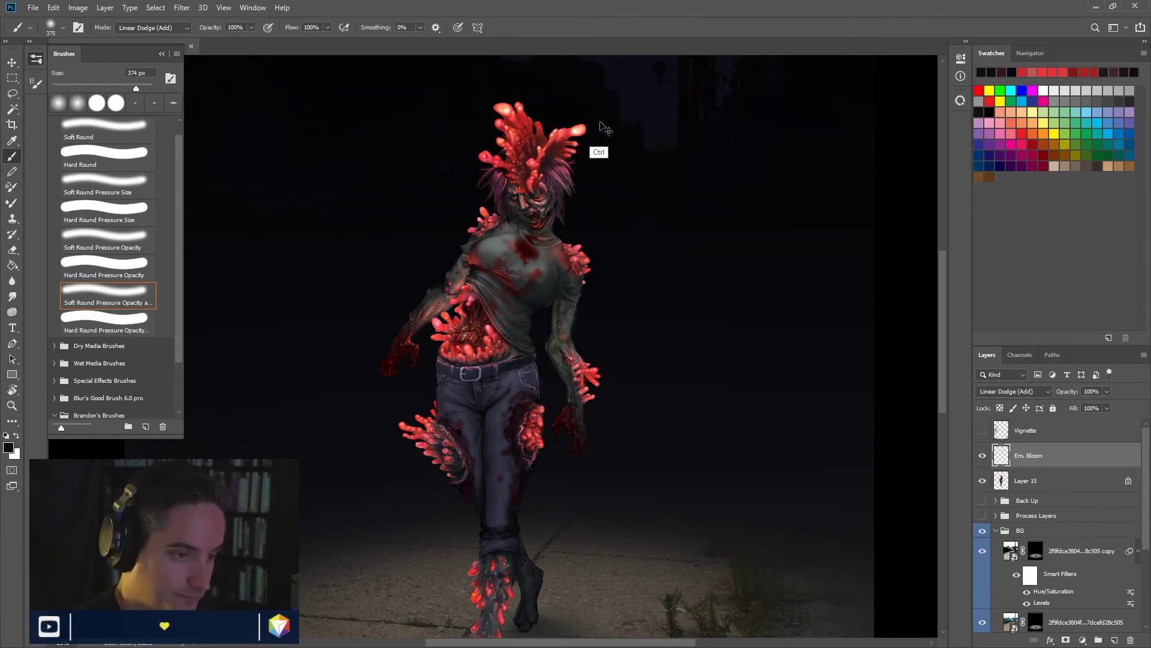
Step: Choose the red swatch as the painting colour and set the Em. Bloom layer's blend mode to Linear Dodge (Add)
{"action": "left_click", "coordinate": [1024, 132]}
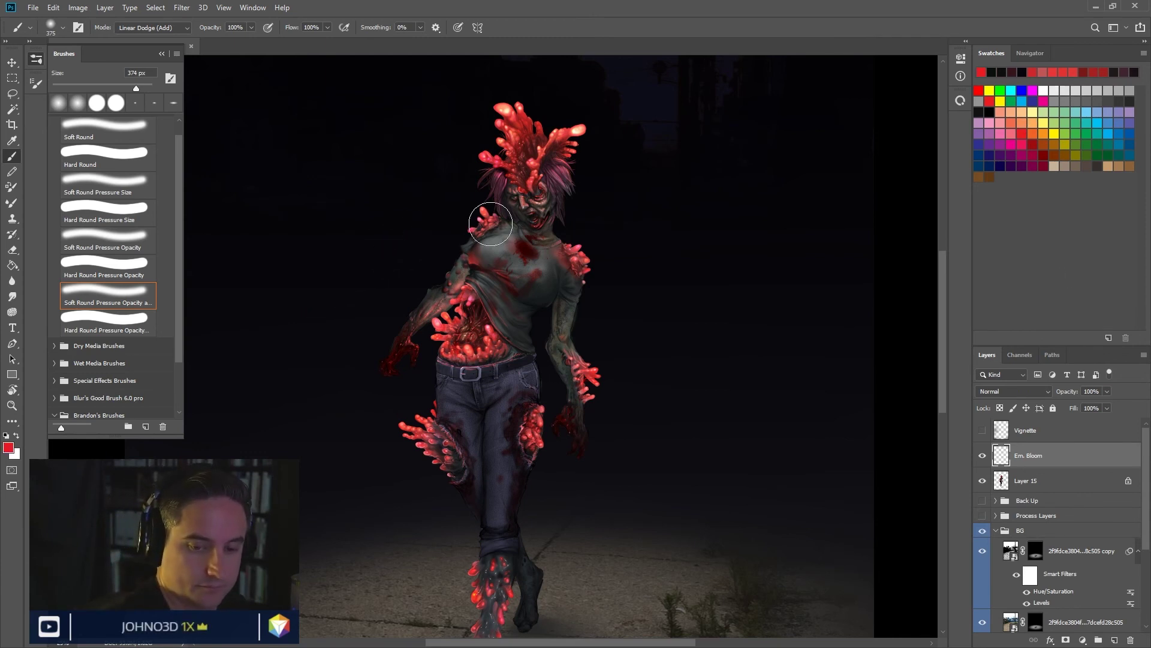
{"action": "left_click", "coordinate": [1016, 390]}
{"action": "left_click", "coordinate": [1003, 465]}
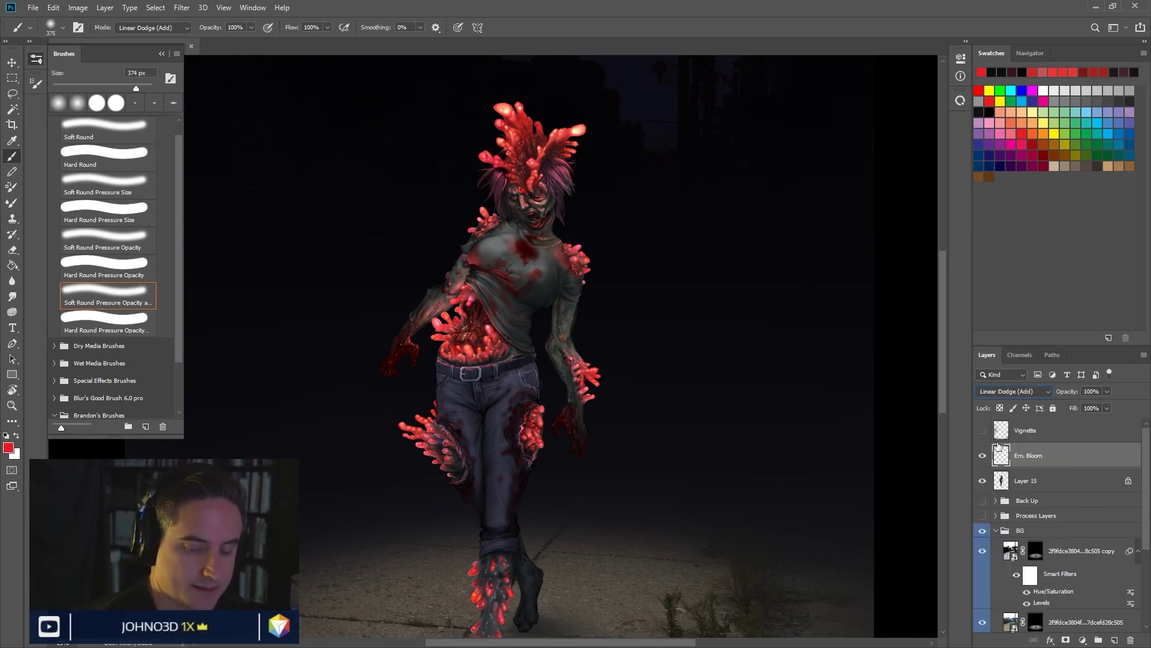
{"action": "left_click_drag", "start_coordinate": [583, 126], "coordinate": [579, 127]}
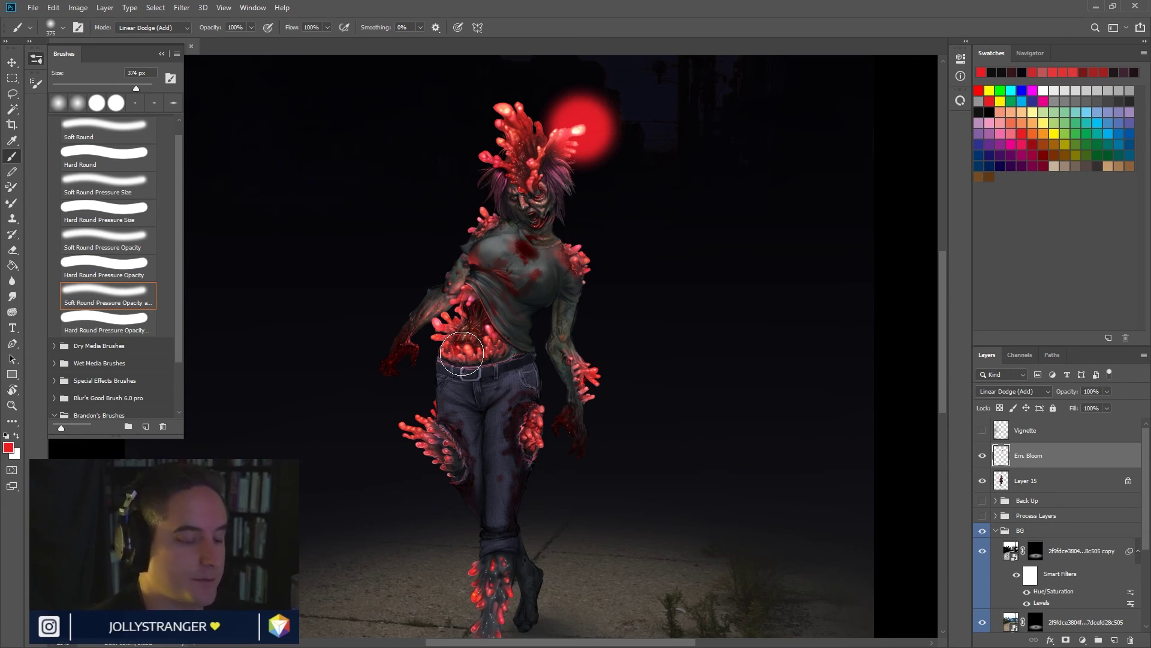
{"action": "key", "text": "ctrl+z"}
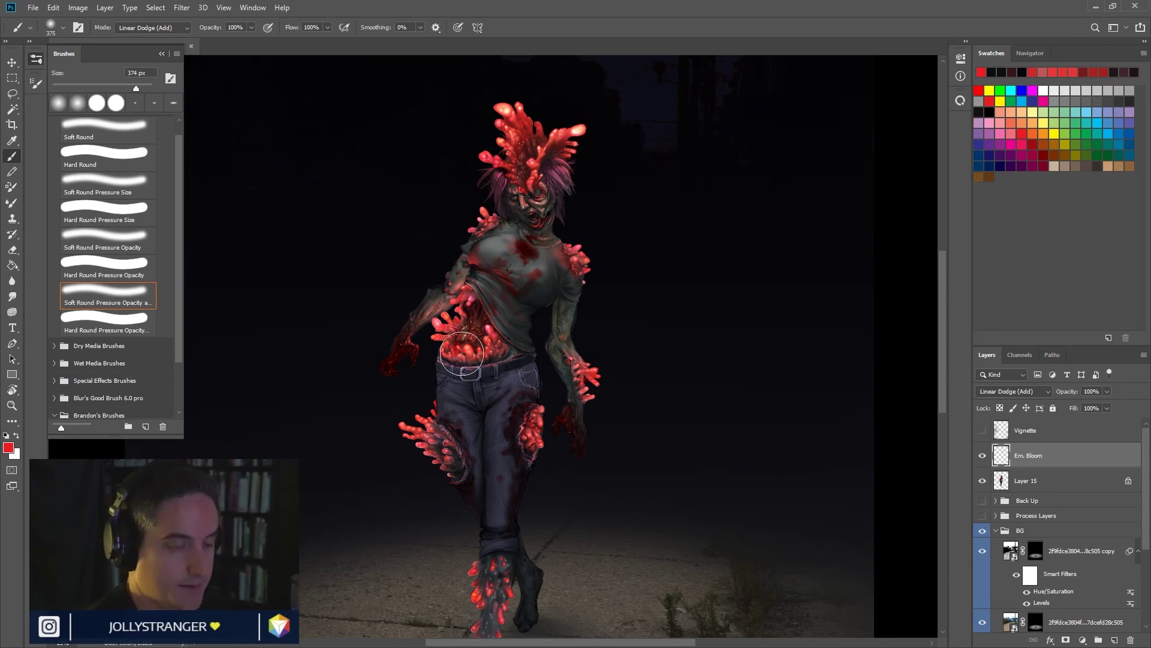
{"action": "left_click_drag", "start_coordinate": [584, 131], "coordinate": [599, 128]}
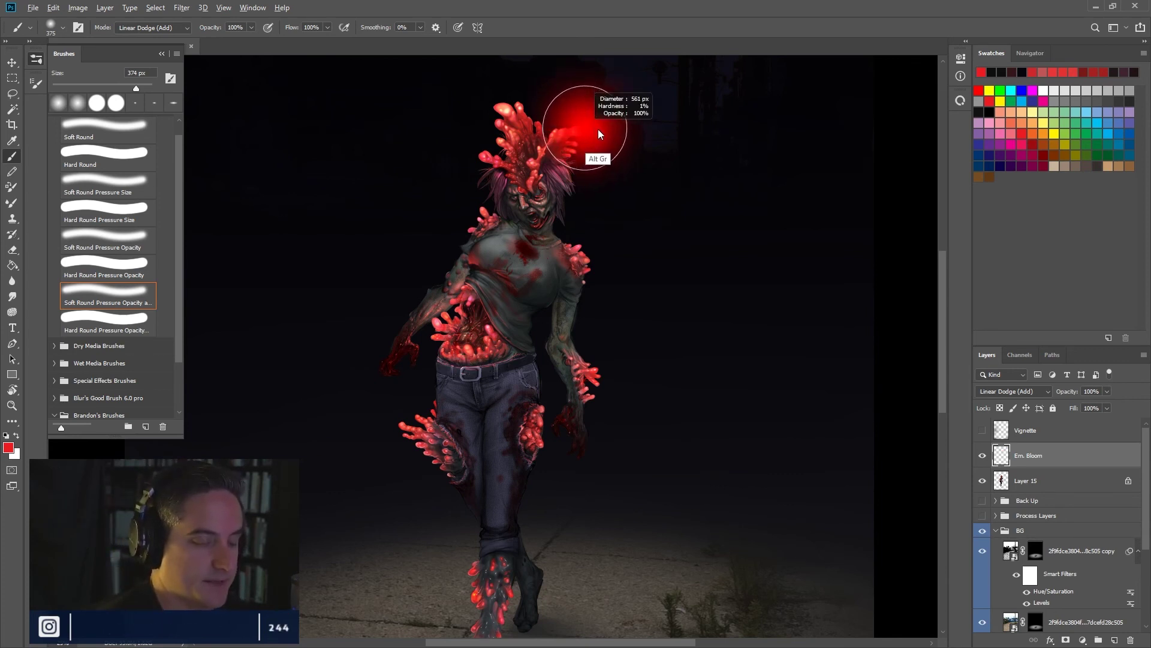
Step: Set the brush to 43% opacity, 56% flow and 400 px, and paint a red glow around the head growth's right tip
{"action": "left_click", "coordinate": [251, 27]}
{"action": "left_click_drag", "start_coordinate": [224, 45], "coordinate": [220, 45]}
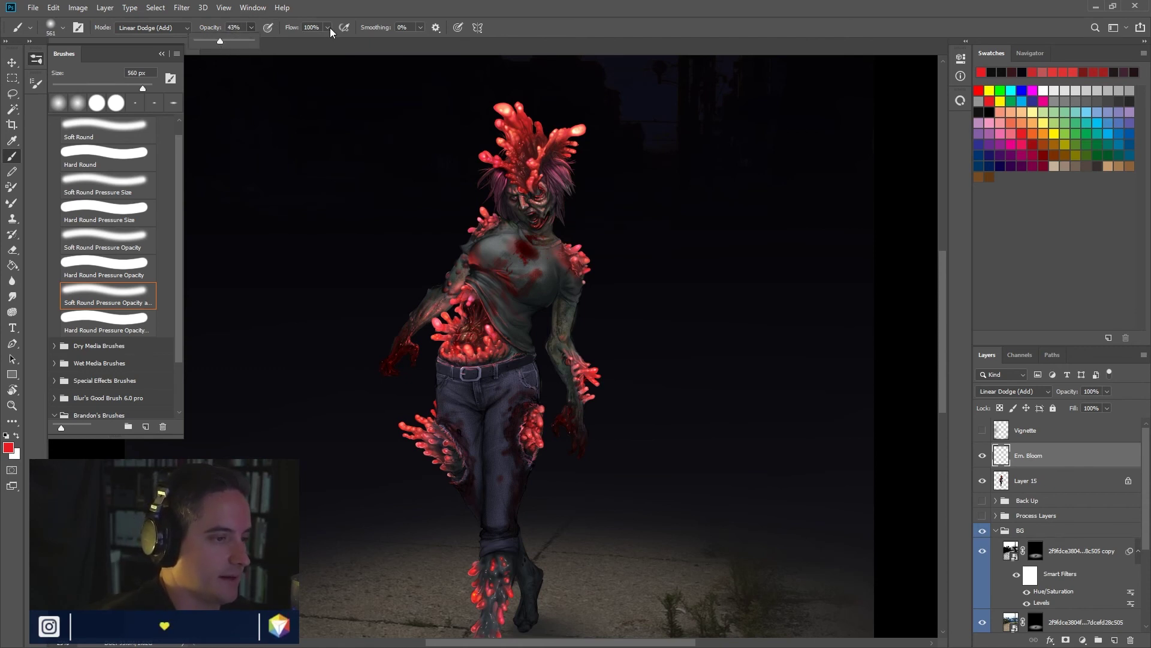
{"action": "left_click", "coordinate": [328, 27]}
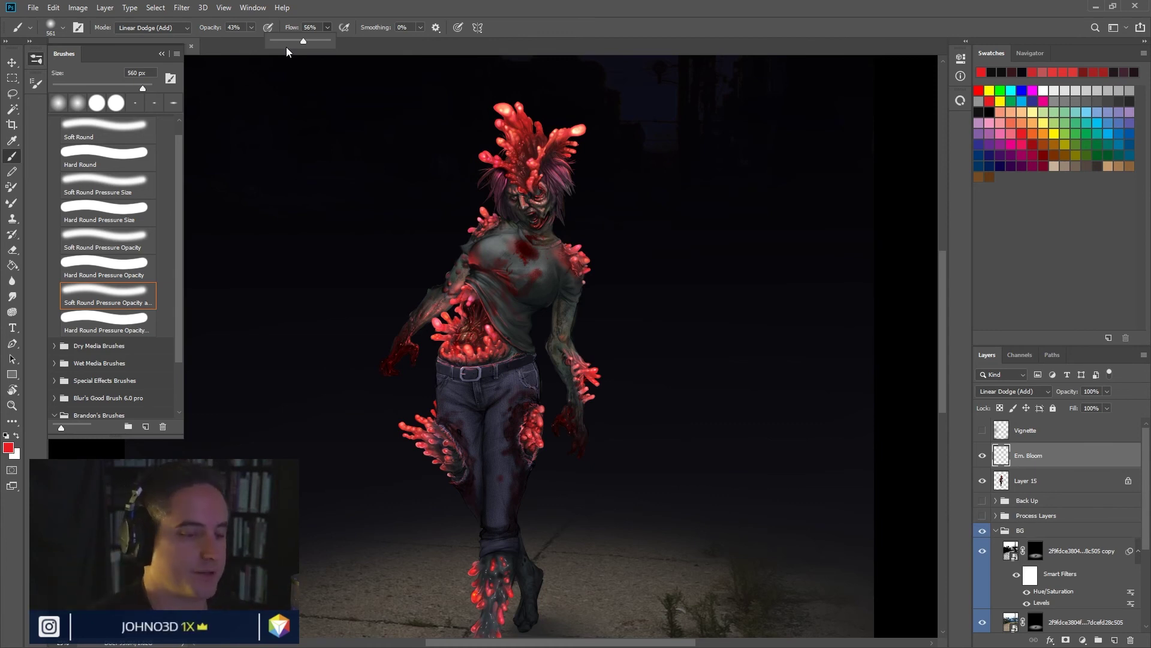
{"action": "key", "text": "bracketleft"}
{"action": "key", "text": "bracketleft"}
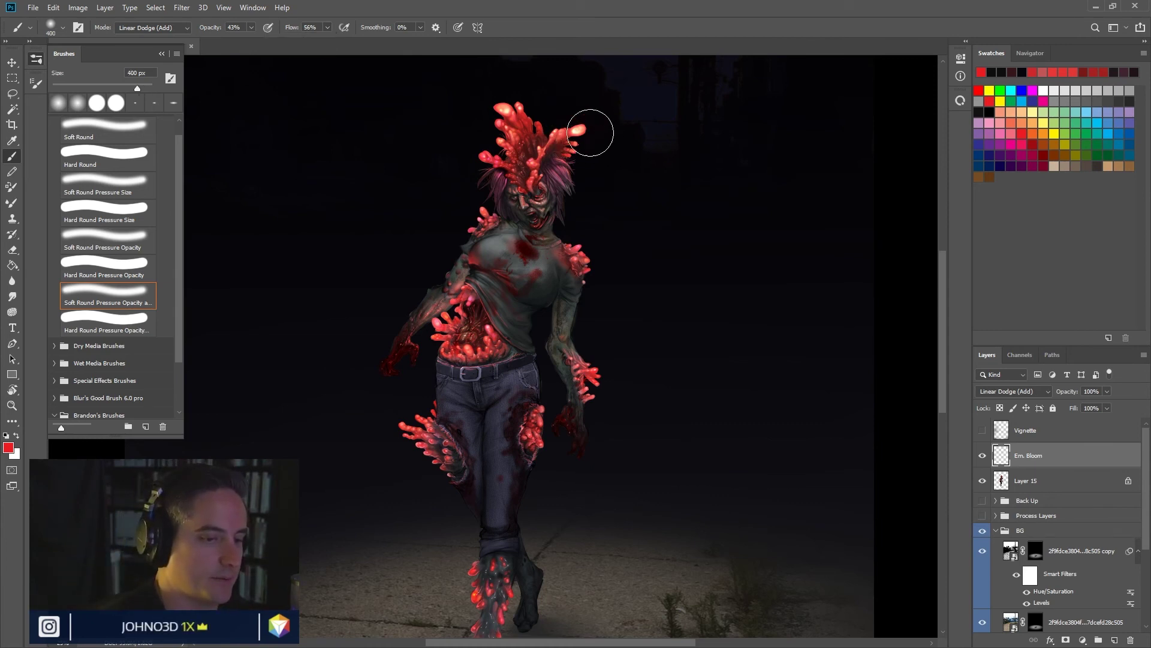
{"action": "mouse_move", "coordinate": [592, 133]}
{"action": "left_mouse_down"}
{"action": "mouse_move", "coordinate": [561, 136]}
{"action": "mouse_move", "coordinate": [563, 150]}
{"action": "mouse_move", "coordinate": [582, 124]}
{"action": "mouse_move", "coordinate": [546, 146]}
{"action": "mouse_move", "coordinate": [579, 119]}
{"action": "mouse_move", "coordinate": [593, 168]}
{"action": "mouse_move", "coordinate": [597, 115]}
{"action": "mouse_move", "coordinate": [562, 172]}
{"action": "mouse_move", "coordinate": [554, 134]}
{"action": "left_mouse_up"}
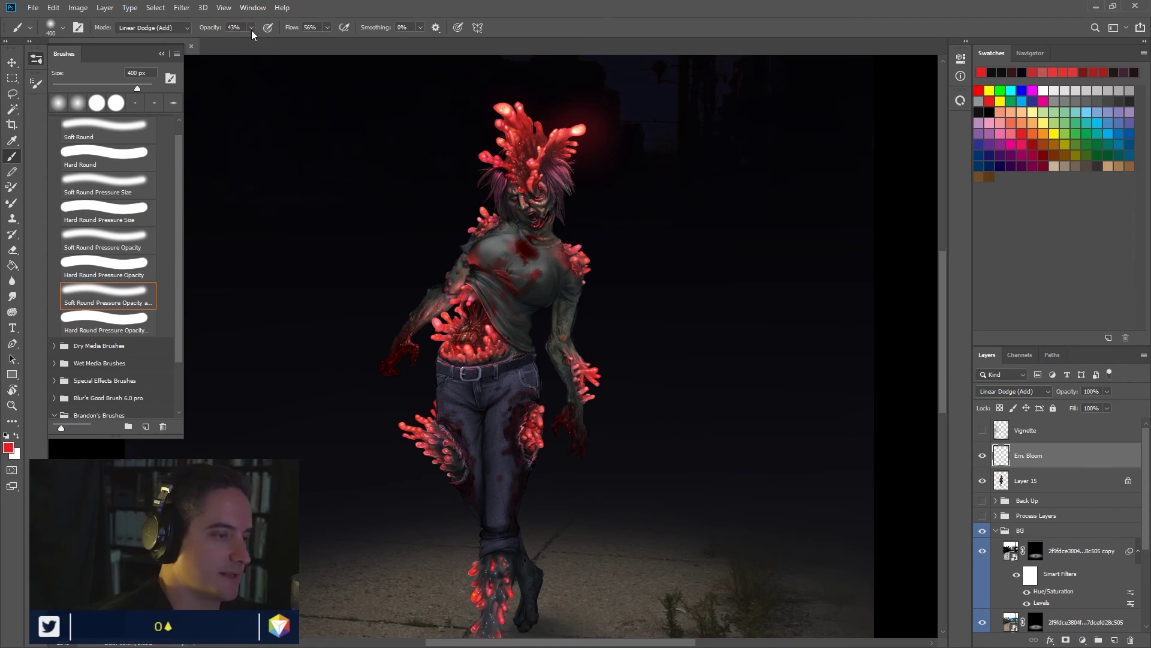
Step: Lower the brush opacity to 19% and paint a faint red glow around the top of the head growth
{"action": "mouse_move", "coordinate": [527, 90]}
{"action": "left_mouse_down"}
{"action": "mouse_move", "coordinate": [521, 121]}
{"action": "mouse_move", "coordinate": [493, 97]}
{"action": "mouse_move", "coordinate": [522, 120]}
{"action": "left_mouse_up"}
{"action": "key", "text": "ctrl+z"}
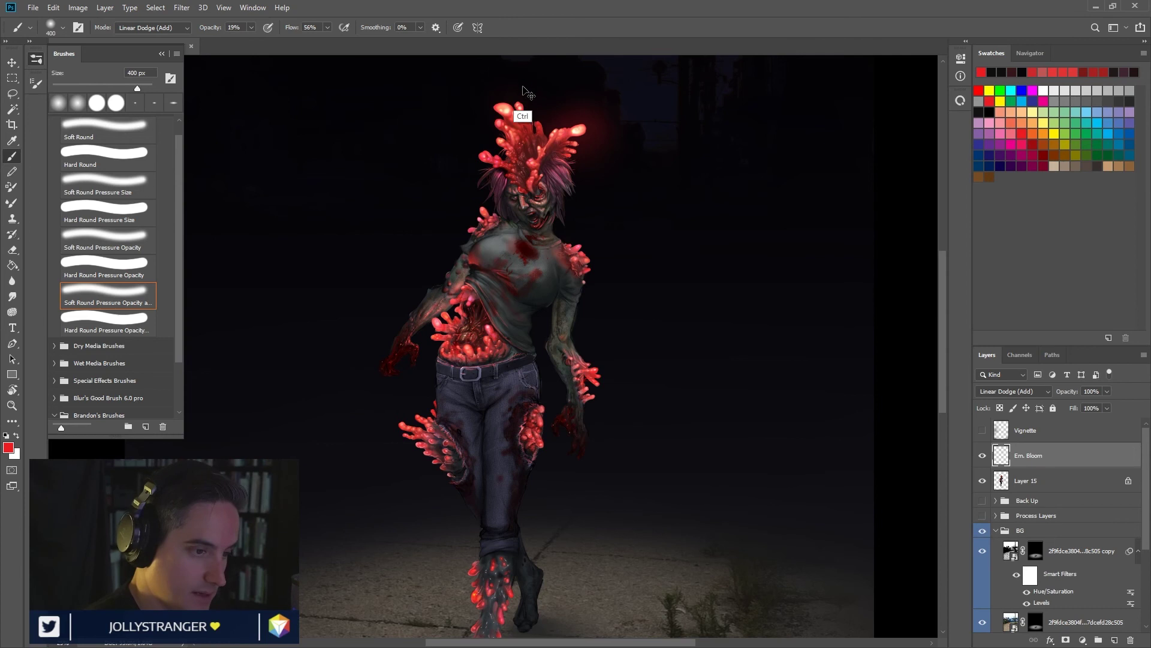
{"action": "mouse_move", "coordinate": [511, 102]}
{"action": "left_mouse_down"}
{"action": "mouse_move", "coordinate": [494, 113]}
{"action": "mouse_move", "coordinate": [527, 105]}
{"action": "mouse_move", "coordinate": [505, 142]}
{"action": "left_mouse_up"}
Step: Paint red glow over the head growth's centre and left fingers, varying the brush size between about 150 and 286 px
{"action": "key", "text": "bracketleft"}
{"action": "key", "text": "bracketleft"}
{"action": "key", "text": "bracketleft"}
{"action": "key", "text": "bracketleft"}
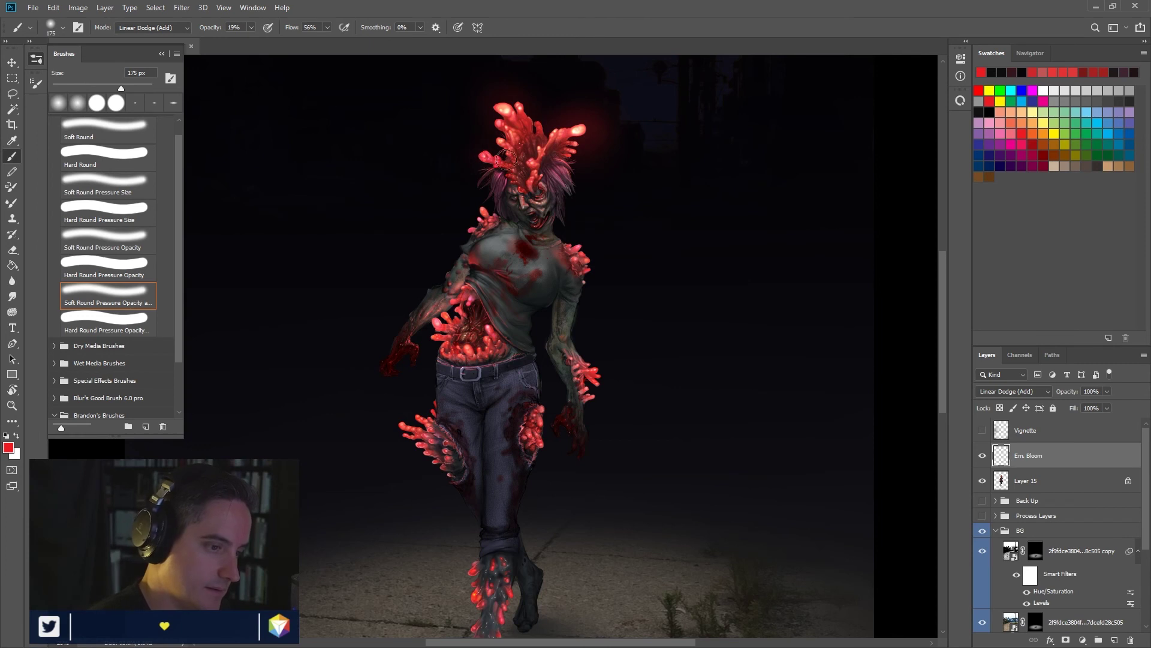
{"action": "key", "text": "bracketright"}
{"action": "key", "text": "bracketright"}
{"action": "key", "text": "bracketright"}
{"action": "key", "text": "bracketright"}
{"action": "key", "text": "bracketright"}
{"action": "key", "text": "bracketright"}
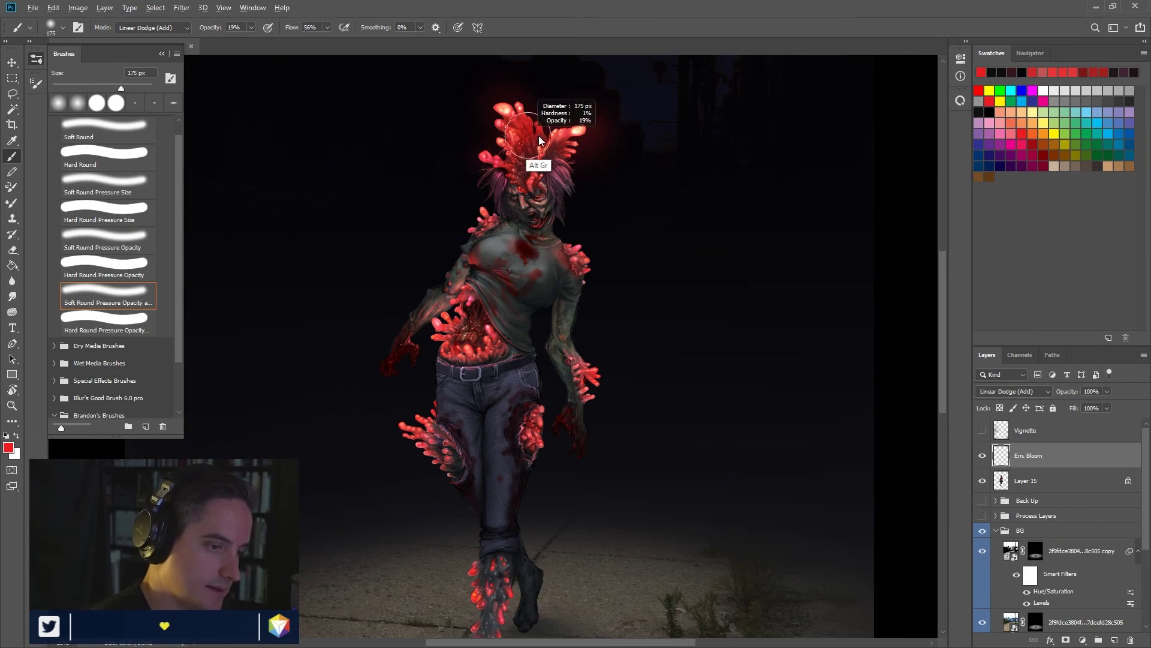
{"action": "key", "text": "bracketleft"}
{"action": "key", "text": "bracketleft"}
{"action": "key", "text": "bracketleft"}
{"action": "key", "text": "bracketleft"}
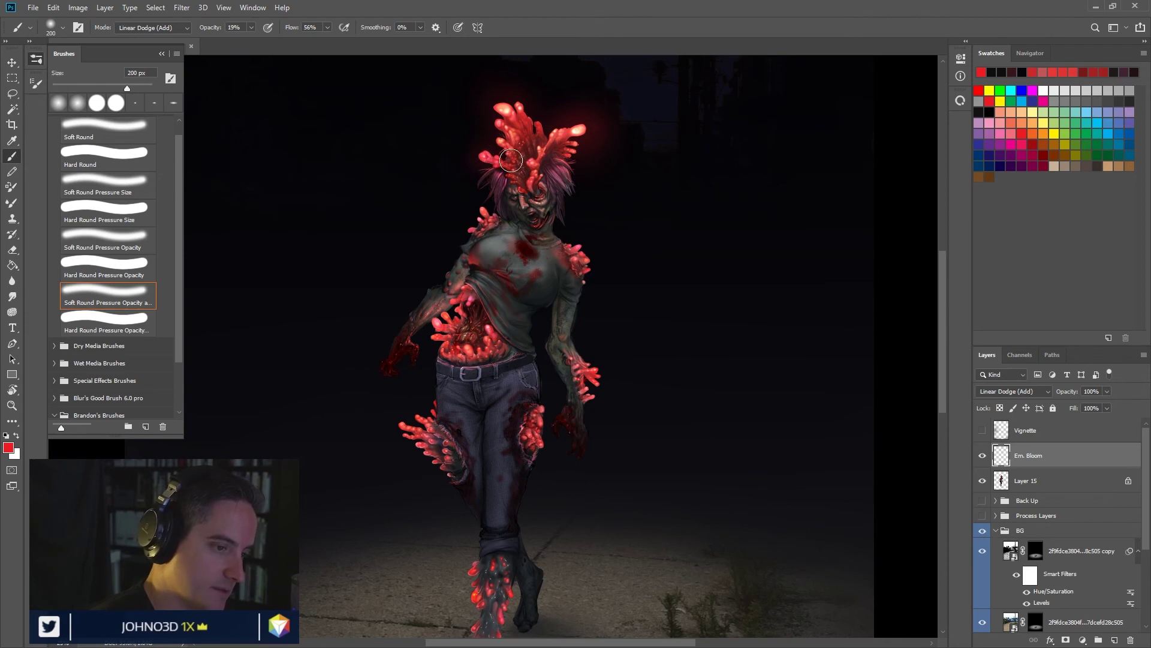
{"action": "key", "text": "bracketleft"}
{"action": "key", "text": "bracketleft"}
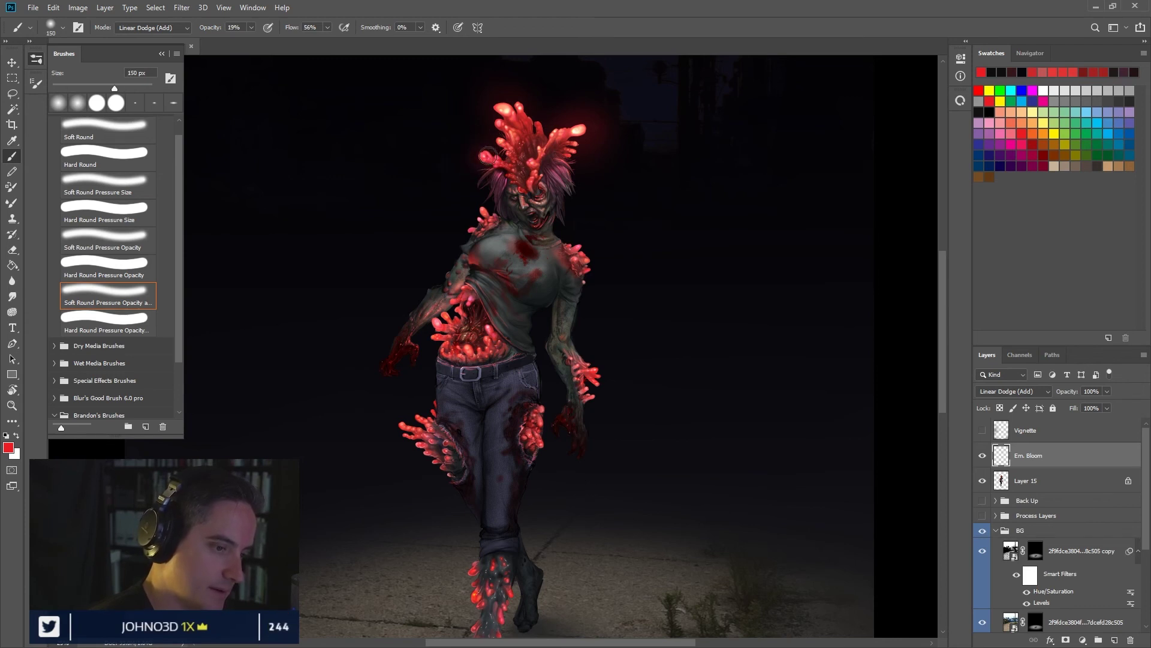
{"action": "mouse_move", "coordinate": [506, 132]}
{"action": "left_mouse_down"}
{"action": "mouse_move", "coordinate": [521, 132]}
{"action": "mouse_move", "coordinate": [507, 132]}
{"action": "left_mouse_up"}
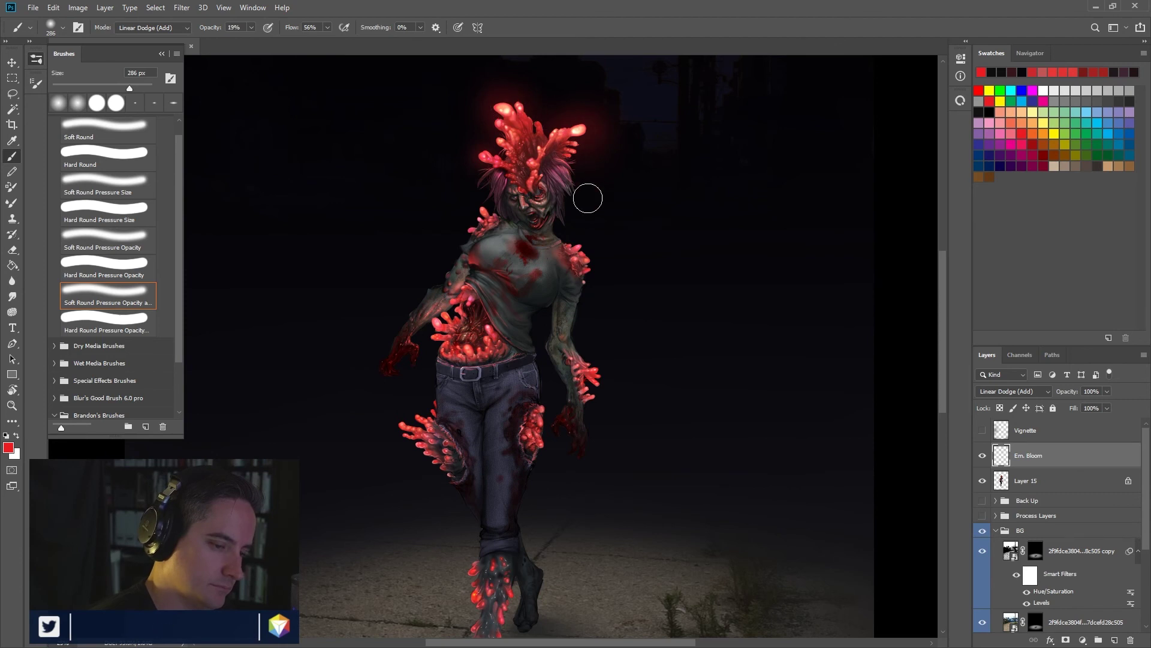
Step: Resize the brush to about 355 px and paint a red glow around the growth on the right-hand shoulder
{"action": "key", "text": "bracketleft"}
{"action": "key", "text": "bracketleft"}
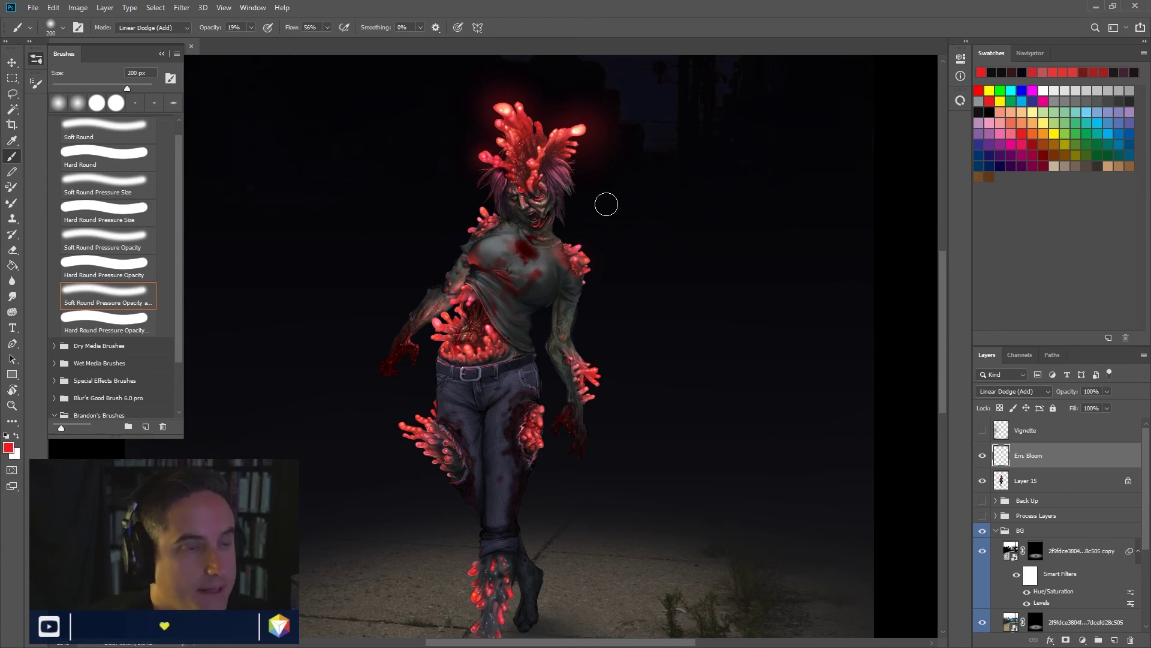
{"action": "key", "text": "alt"}
{"action": "left_click_drag", "start_coordinate": [579, 249], "coordinate": [586, 257]}
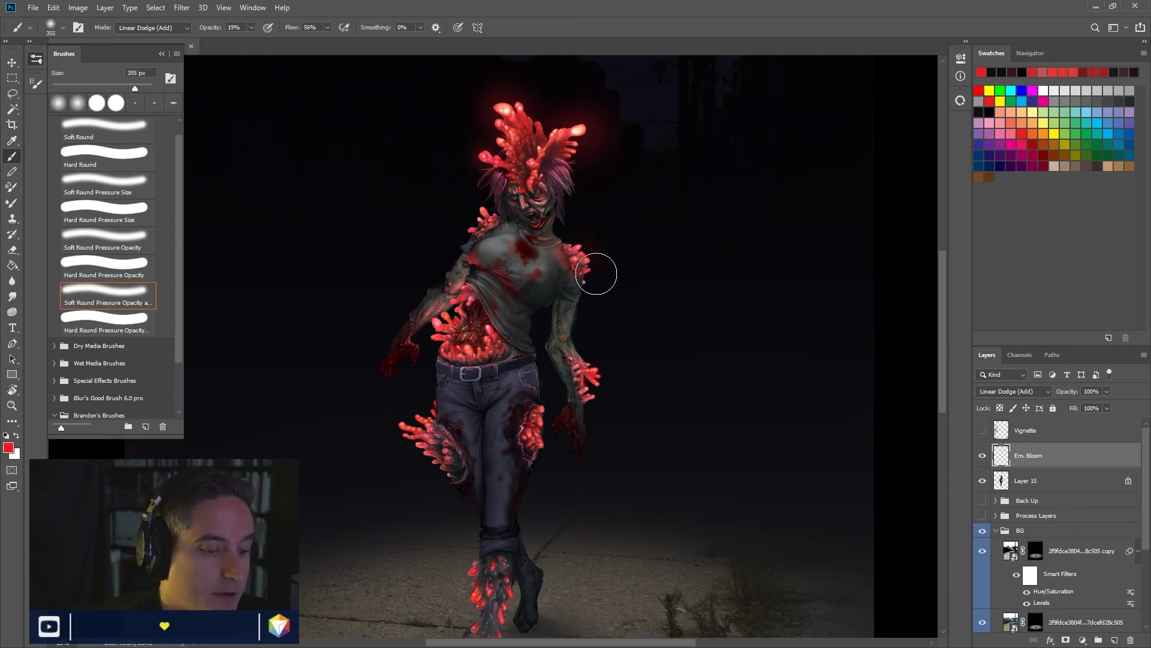
{"action": "mouse_move", "coordinate": [583, 231]}
{"action": "left_mouse_down"}
{"action": "mouse_move", "coordinate": [572, 236]}
{"action": "mouse_move", "coordinate": [590, 263]}
{"action": "left_mouse_up"}
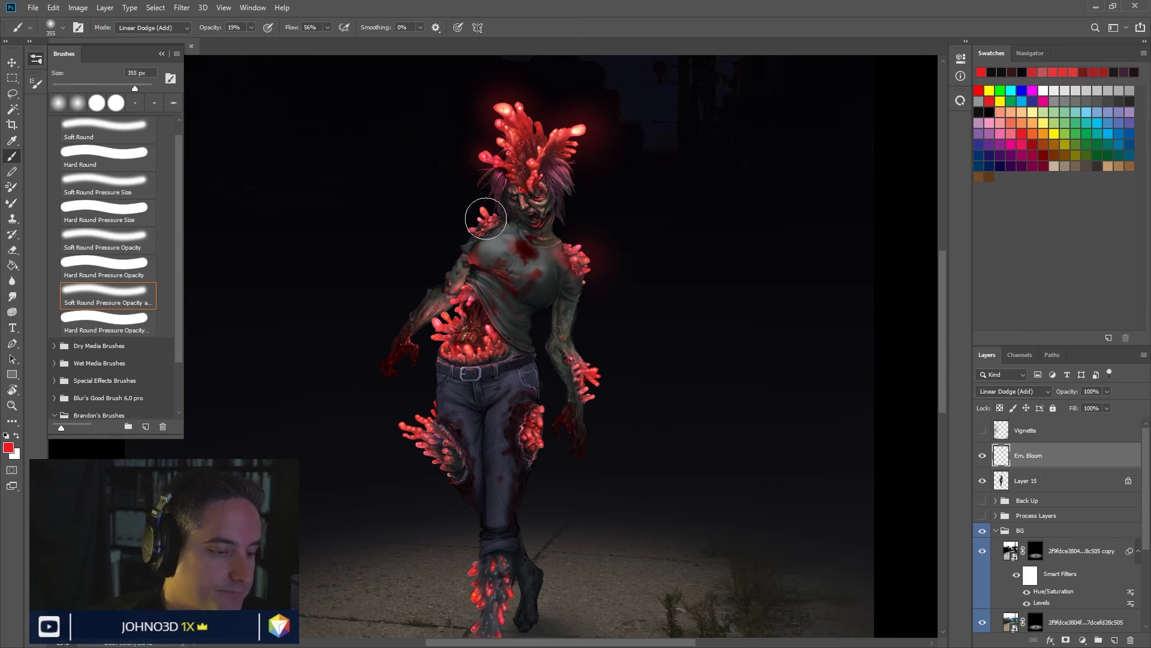
Step: Change the painting colour to a brighter, fully saturated red and paint glow over the abdomen growths with a 250 px brush
{"action": "left_click", "coordinate": [8, 448]}
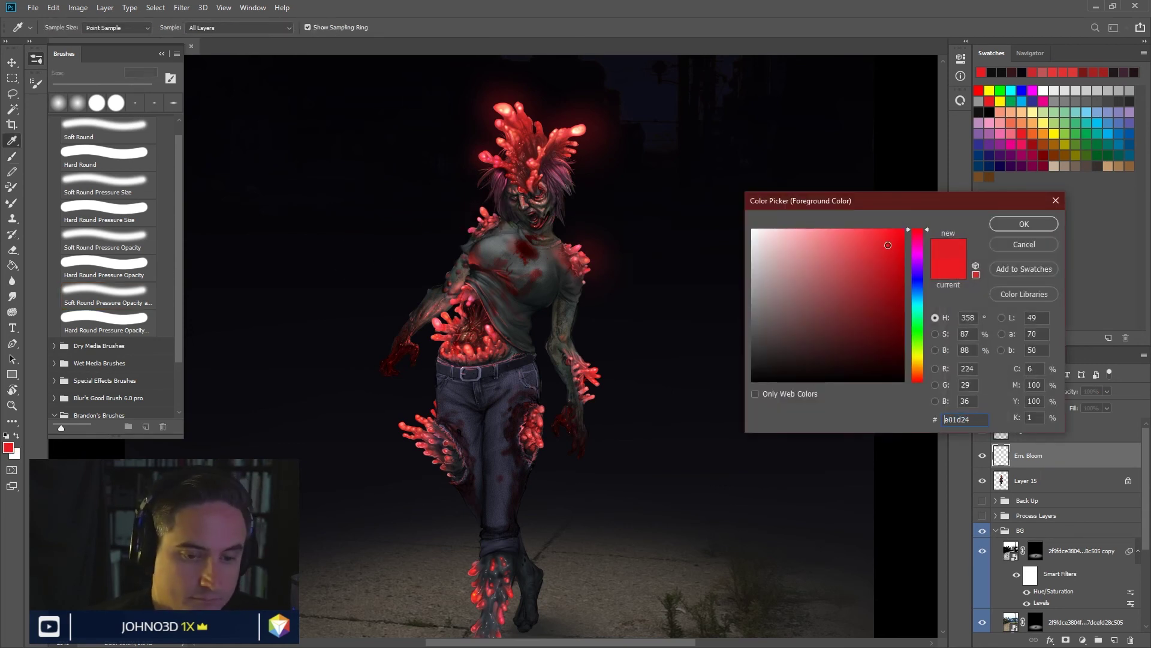
{"action": "key", "text": "Return"}
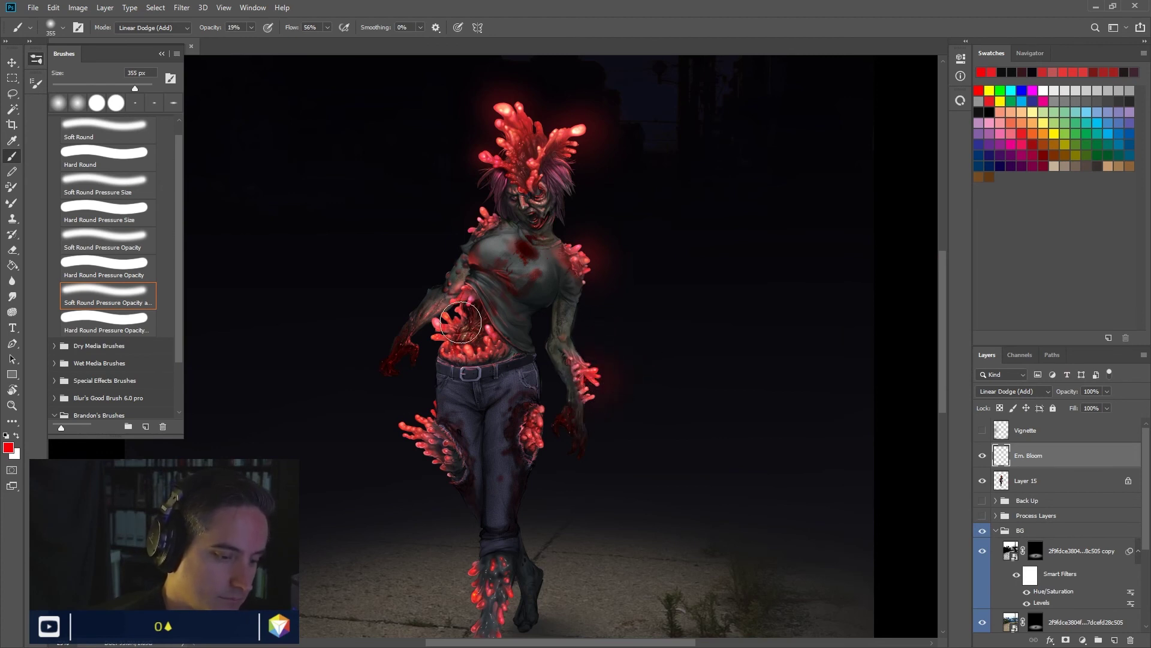
{"action": "key", "text": "bracketleft"}
{"action": "key", "text": "bracketleft"}
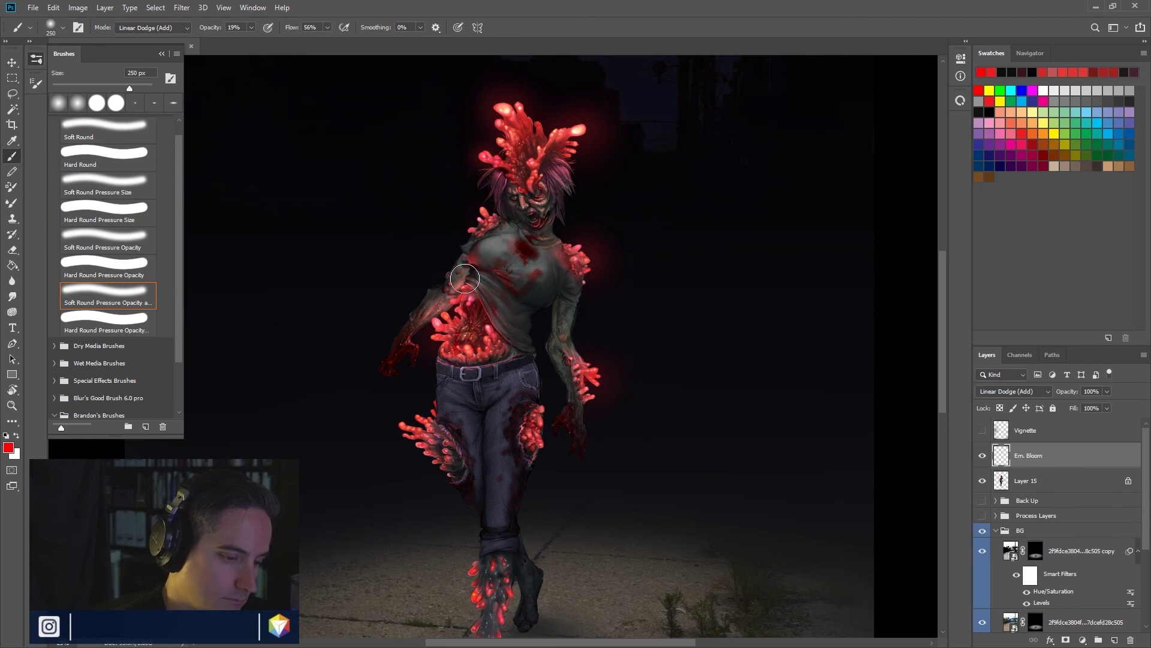
{"action": "mouse_move", "coordinate": [465, 301]}
{"action": "left_mouse_down"}
{"action": "mouse_move", "coordinate": [481, 293]}
{"action": "mouse_move", "coordinate": [440, 268]}
{"action": "mouse_move", "coordinate": [445, 346]}
{"action": "left_mouse_up"}
Step: Paint red glow around the left-hand shoulder and thigh growths, using brush sizes of 400 px and 300 px
{"action": "key", "text": "bracketleft"}
{"action": "key", "text": "bracketleft"}
{"action": "key", "text": "bracketleft"}
{"action": "key", "text": "bracketleft"}
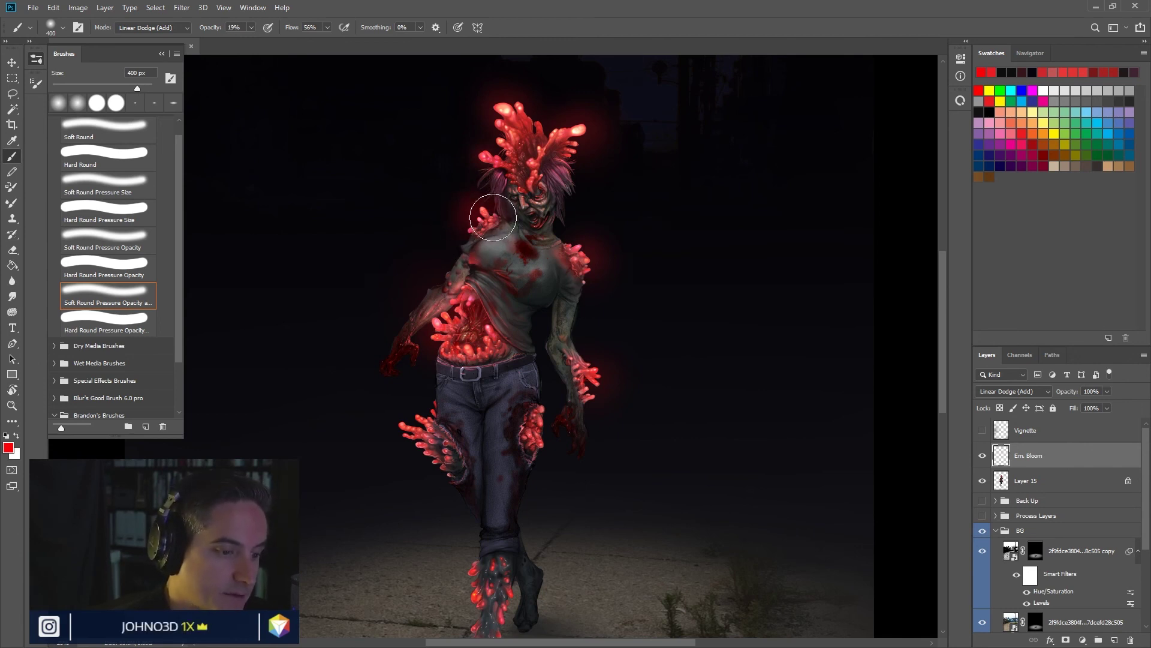
{"action": "key", "text": "bracketleft"}
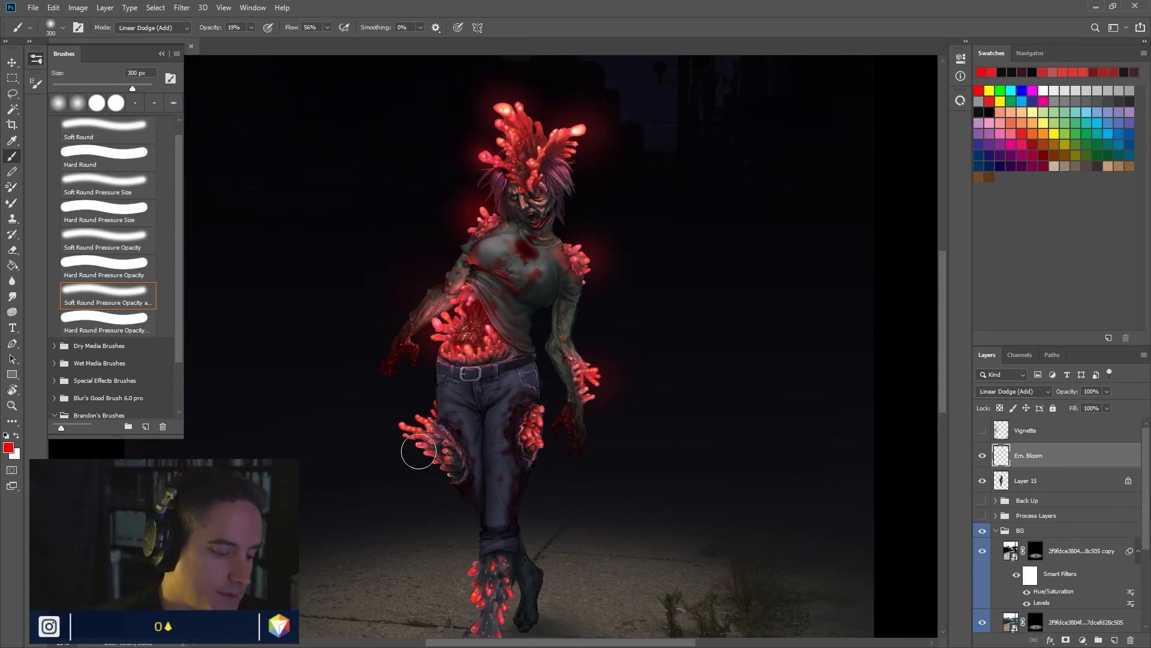
{"action": "left_click_drag", "start_coordinate": [443, 459], "coordinate": [457, 433]}
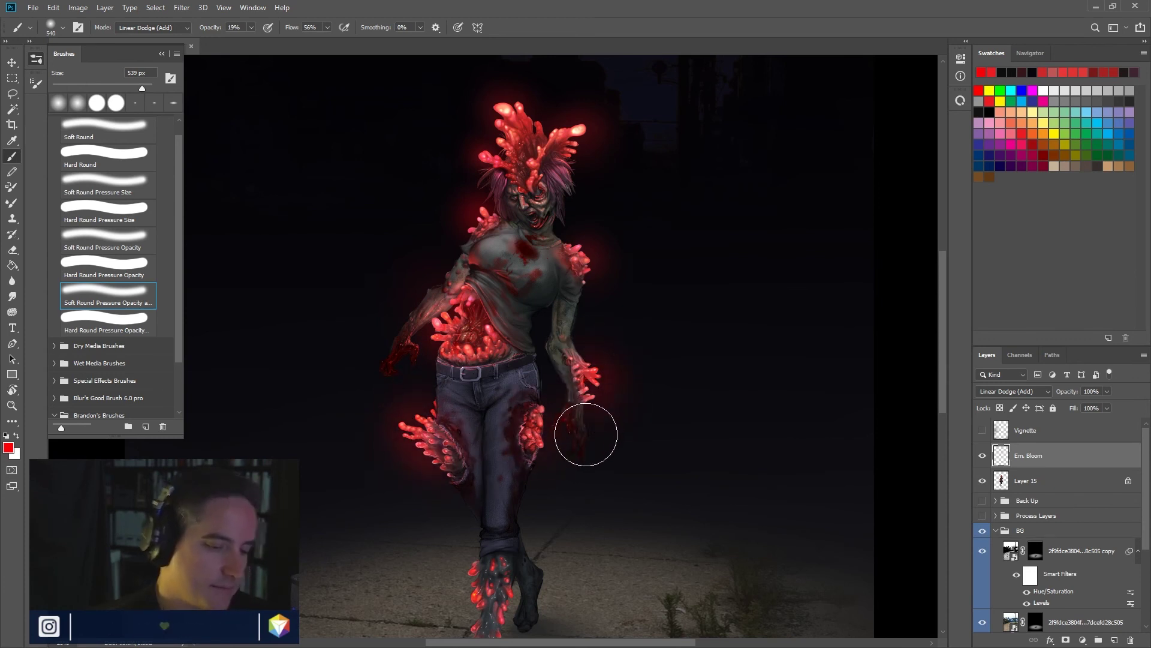
Step: Using a 500 px brush, paint red glow around the lower-leg growths and onto the pavement near the foot
{"action": "scroll", "coordinate": [578, 468], "scroll_direction": "up", "scroll_amount": 2}
{"action": "key", "text": "bracketleft"}
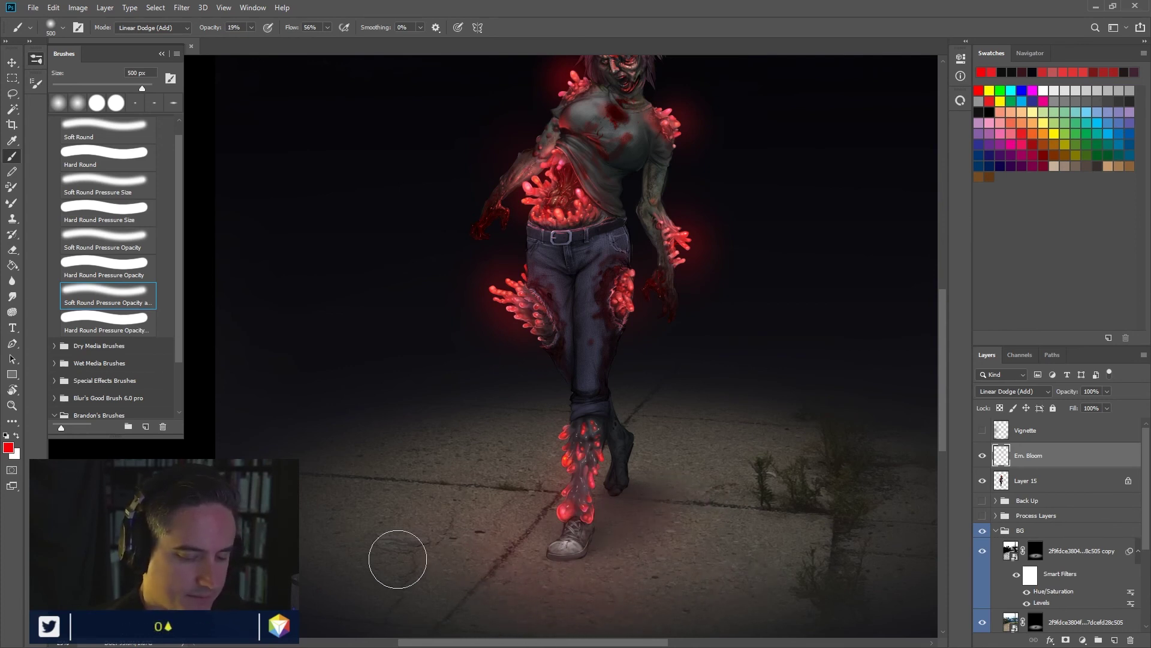
{"action": "left_click_drag", "start_coordinate": [720, 442], "coordinate": [640, 348]}
{"action": "left_click_drag", "start_coordinate": [555, 413], "coordinate": [635, 412]}
{"action": "scroll", "coordinate": [594, 426], "scroll_direction": "down", "scroll_amount": 3}
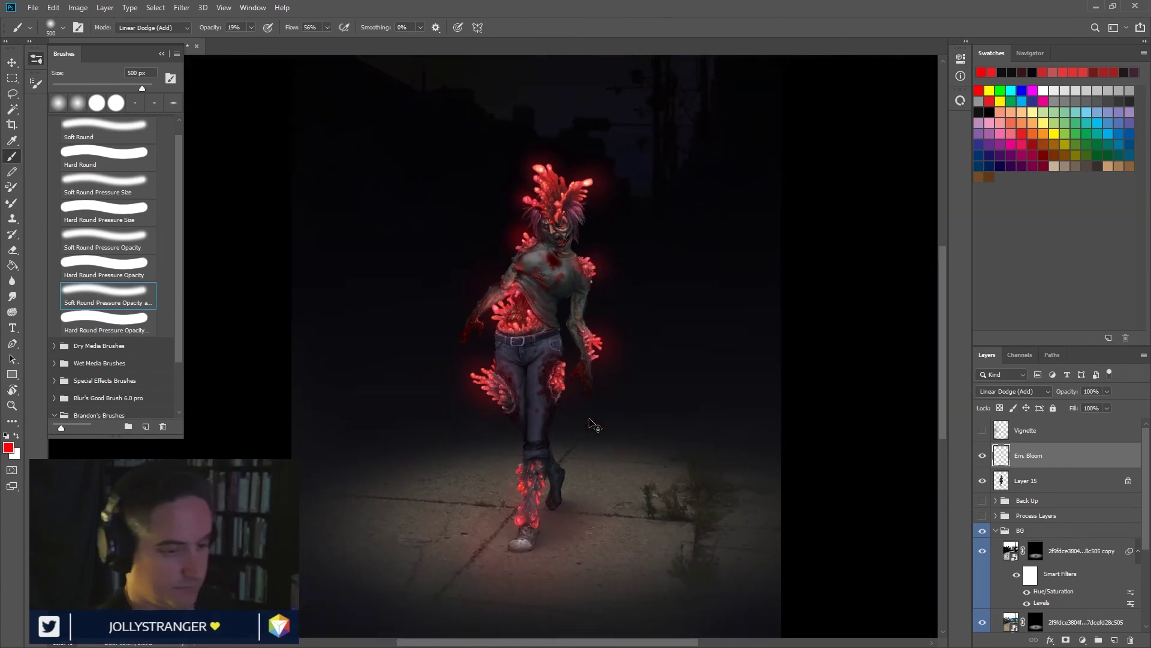
Step: Strengthen the red glow around the head growths with the 500 px brush, and reduce the brush to 300 px
{"action": "left_click_drag", "start_coordinate": [589, 418], "coordinate": [612, 437]}
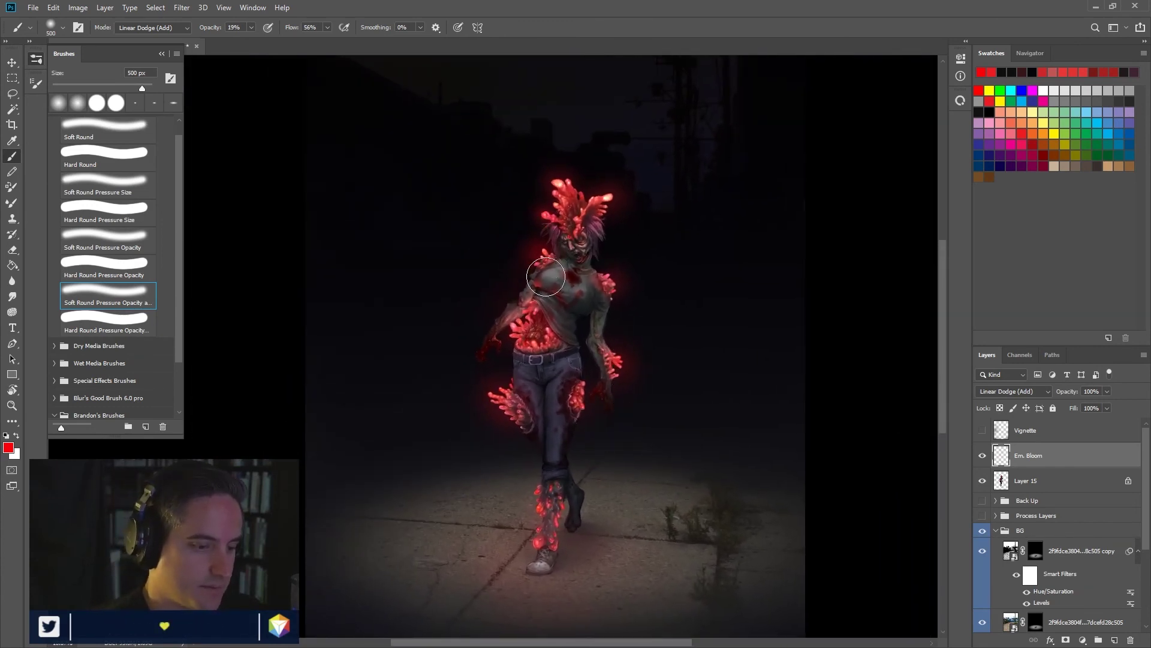
{"action": "mouse_move", "coordinate": [563, 191]}
{"action": "left_mouse_down"}
{"action": "mouse_move", "coordinate": [566, 170]}
{"action": "mouse_move", "coordinate": [623, 207]}
{"action": "left_mouse_up"}
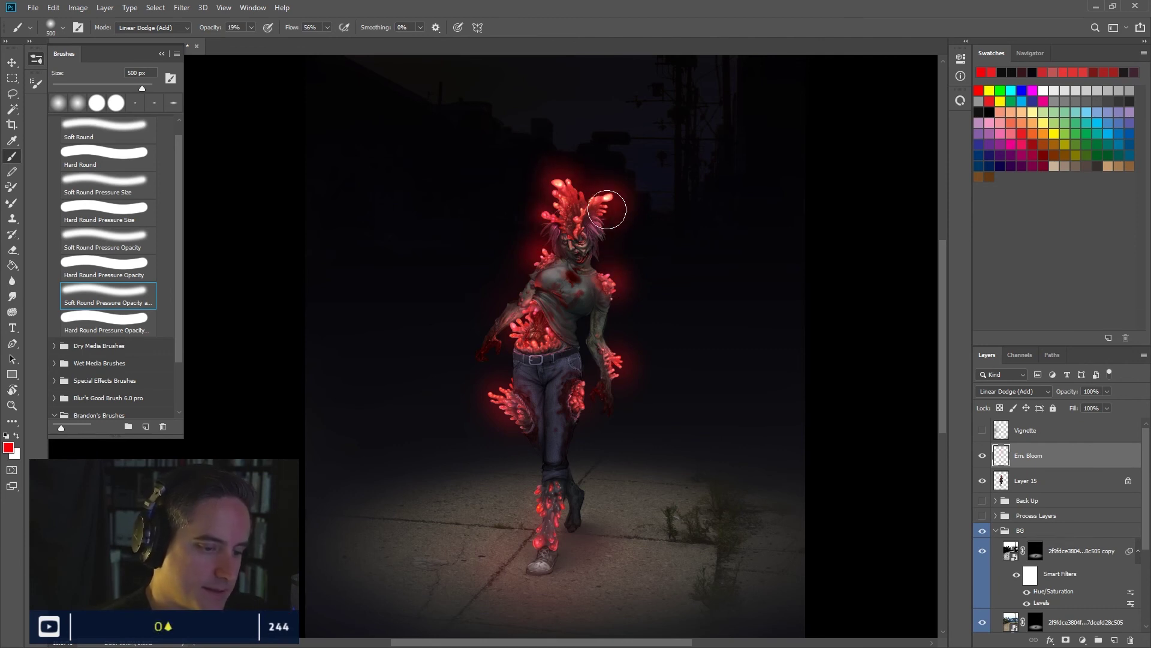
{"action": "key", "text": "bracketleft"}
{"action": "key", "text": "bracketleft"}
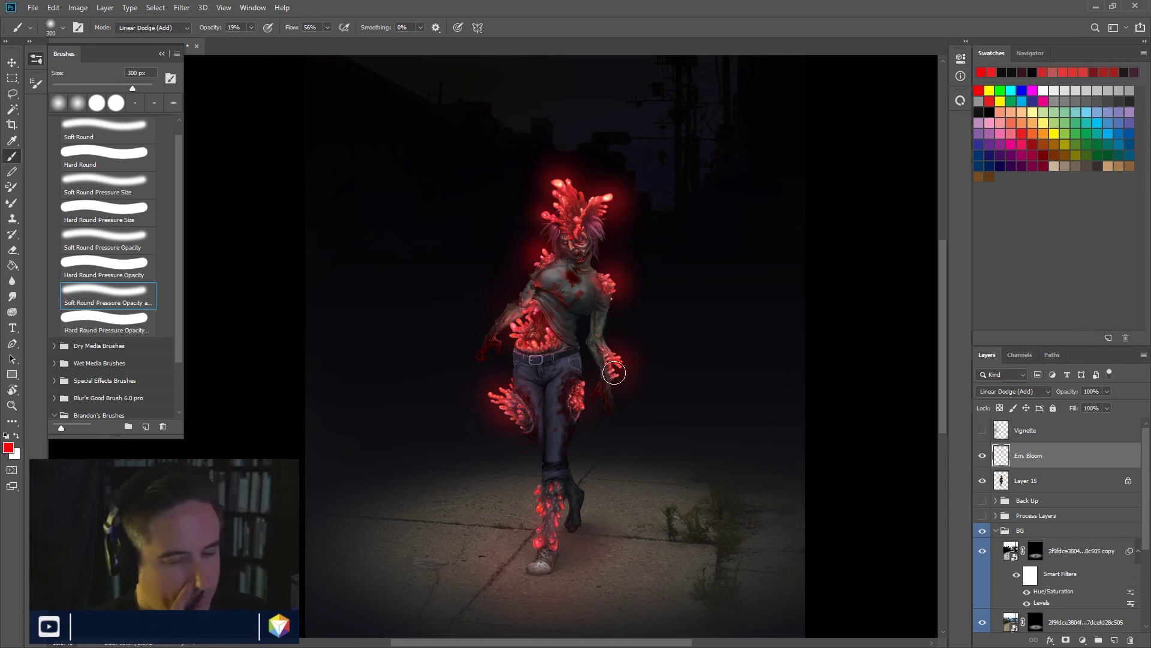
Step: Add a layer mask to the Em. Bloom layer
{"action": "left_click", "coordinate": [1063, 640]}
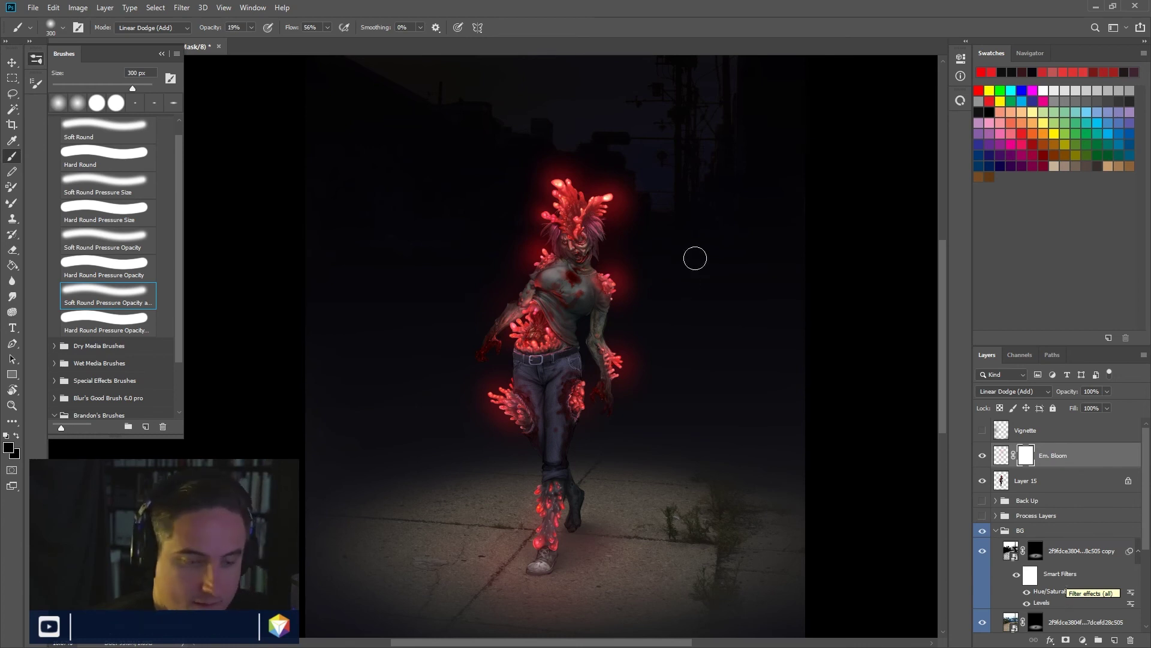
Step: Soften the bloom around the head on the Em. Bloom mask with a 647 px black brush in Normal mode
{"action": "left_click_drag", "start_coordinate": [629, 165], "coordinate": [666, 167]}
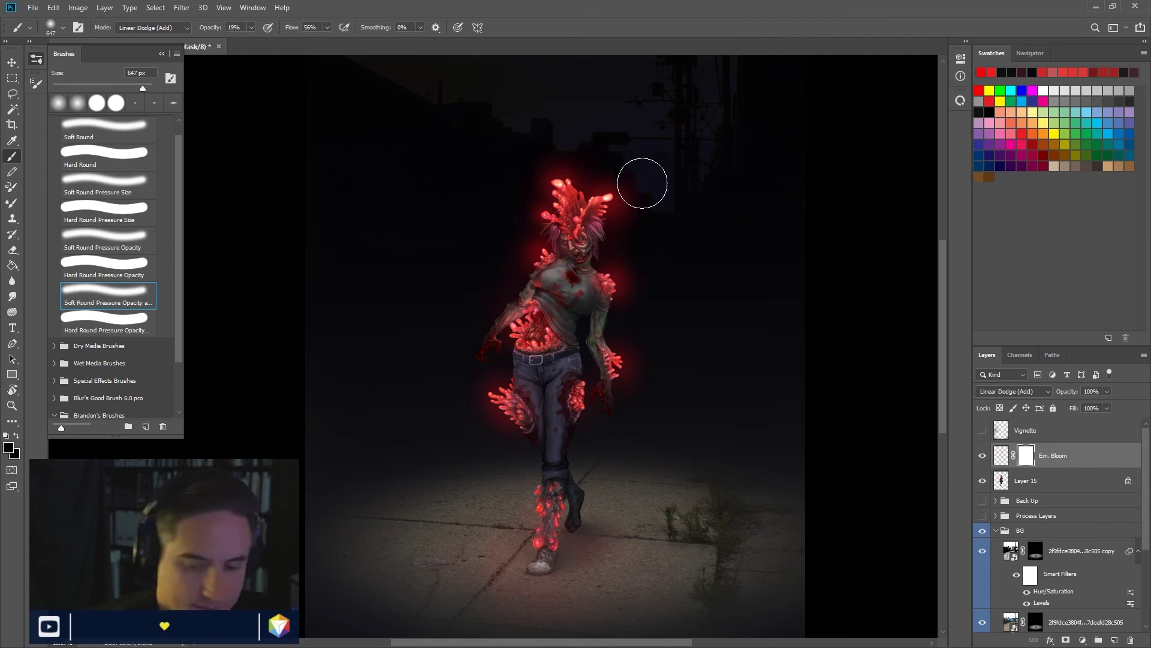
{"action": "left_click", "coordinate": [161, 27]}
{"action": "left_click", "coordinate": [160, 40]}
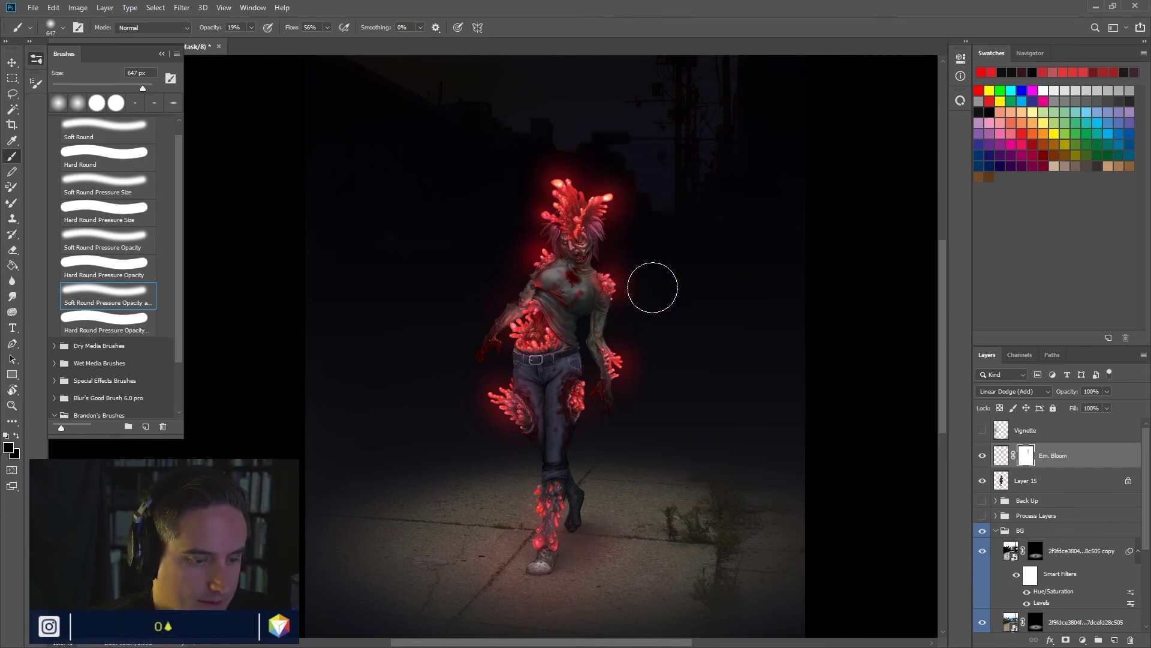
Step: Refine the Em. Bloom mask with a 300 px brush and lower the layer's opacity to 78%
{"action": "key", "text": "bracketleft"}
{"action": "key", "text": "bracketleft"}
{"action": "key", "text": "bracketleft"}
{"action": "key", "text": "bracketleft"}
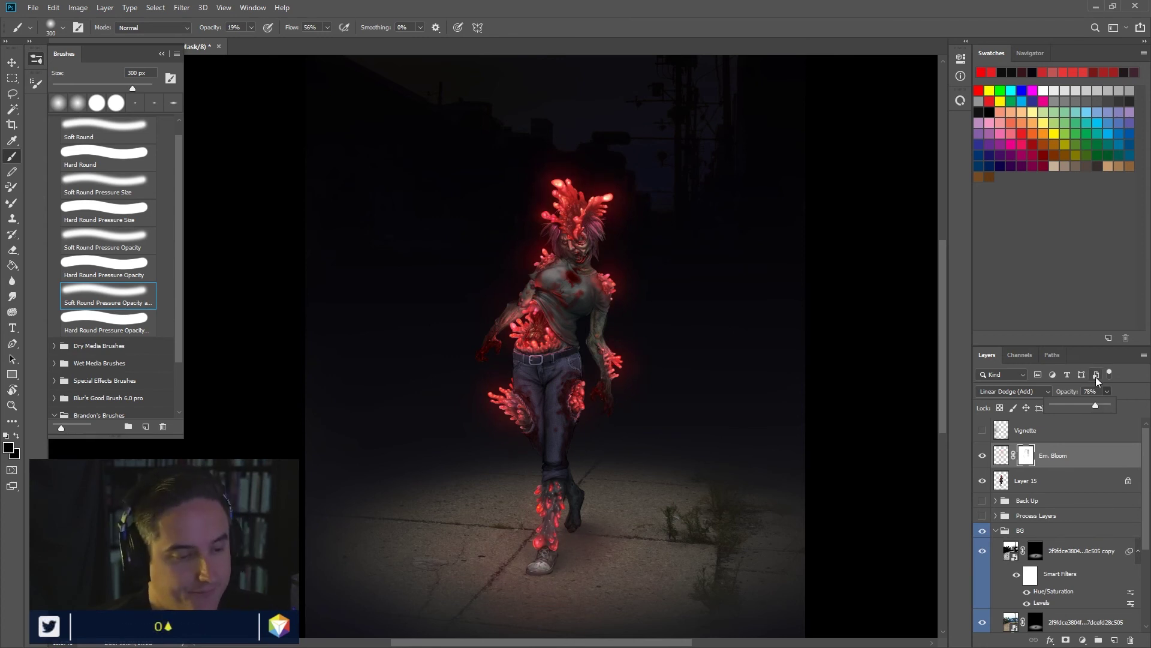
{"action": "key", "text": "ctrl+plus"}
{"action": "key", "text": "ctrl+plus"}
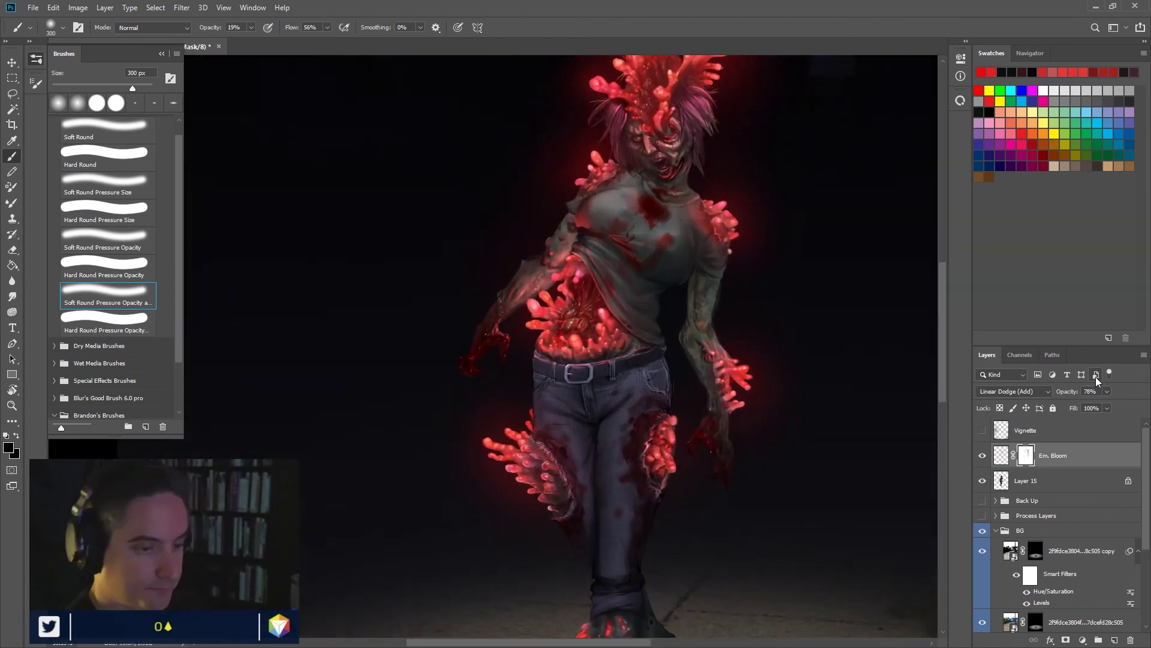
{"action": "key", "text": "ctrl+minus"}
{"action": "key", "text": "ctrl+minus"}
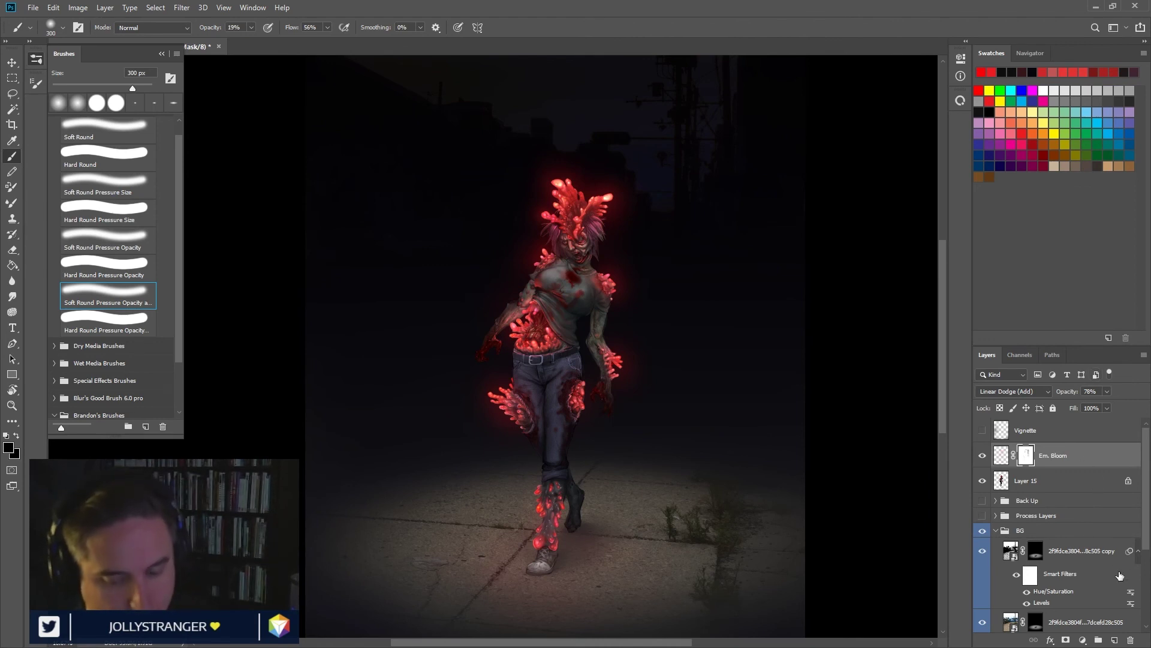
Step: Add a new layer above Em. Bloom in Linear Dodge (Add) mode and set the brush mode to Linear Dodge (Add)
{"action": "left_click_drag", "start_coordinate": [1076, 457], "coordinate": [1114, 636]}
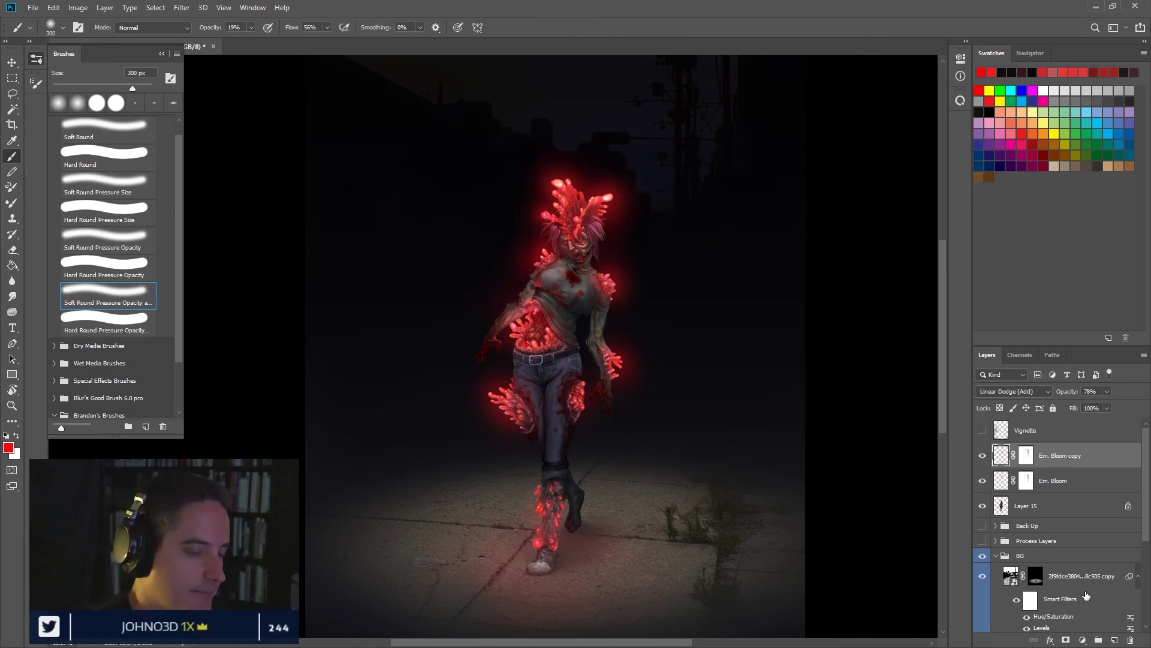
{"action": "key", "text": "Delete"}
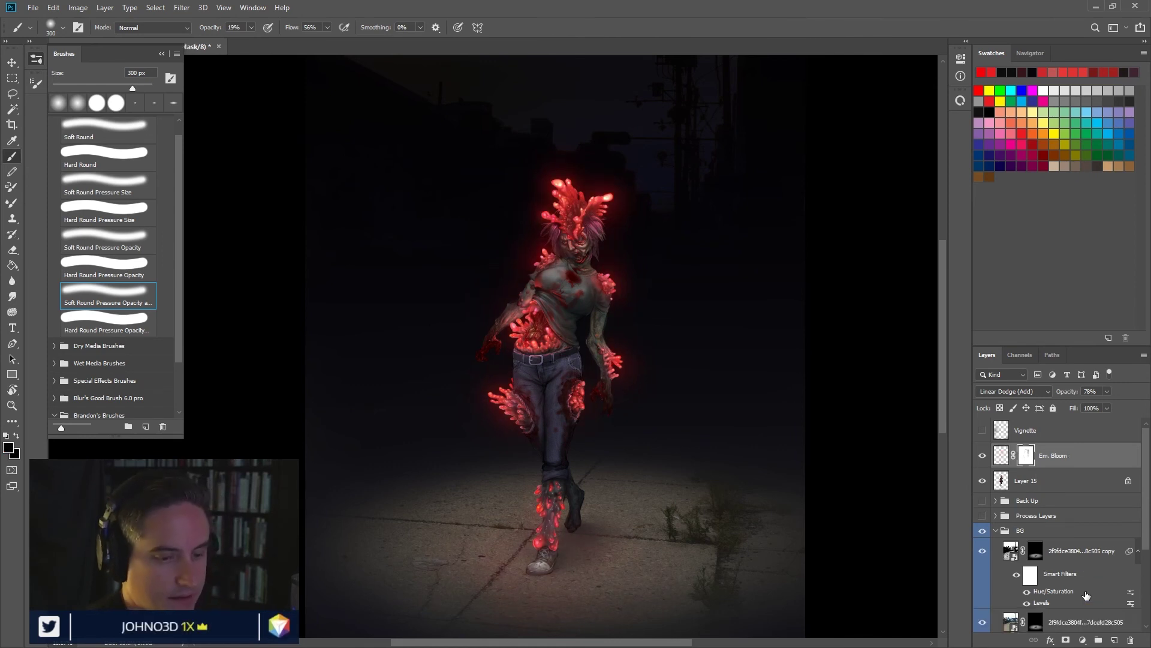
{"action": "left_click", "coordinate": [1113, 640]}
{"action": "left_click", "coordinate": [1014, 391]}
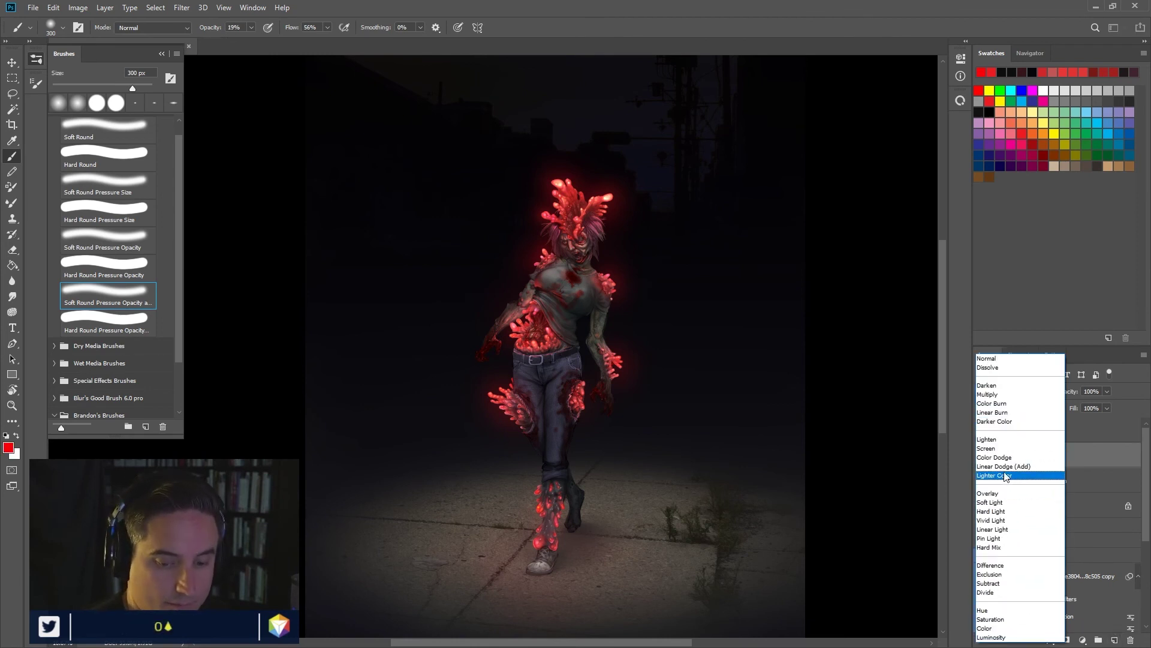
{"action": "left_click", "coordinate": [1003, 466]}
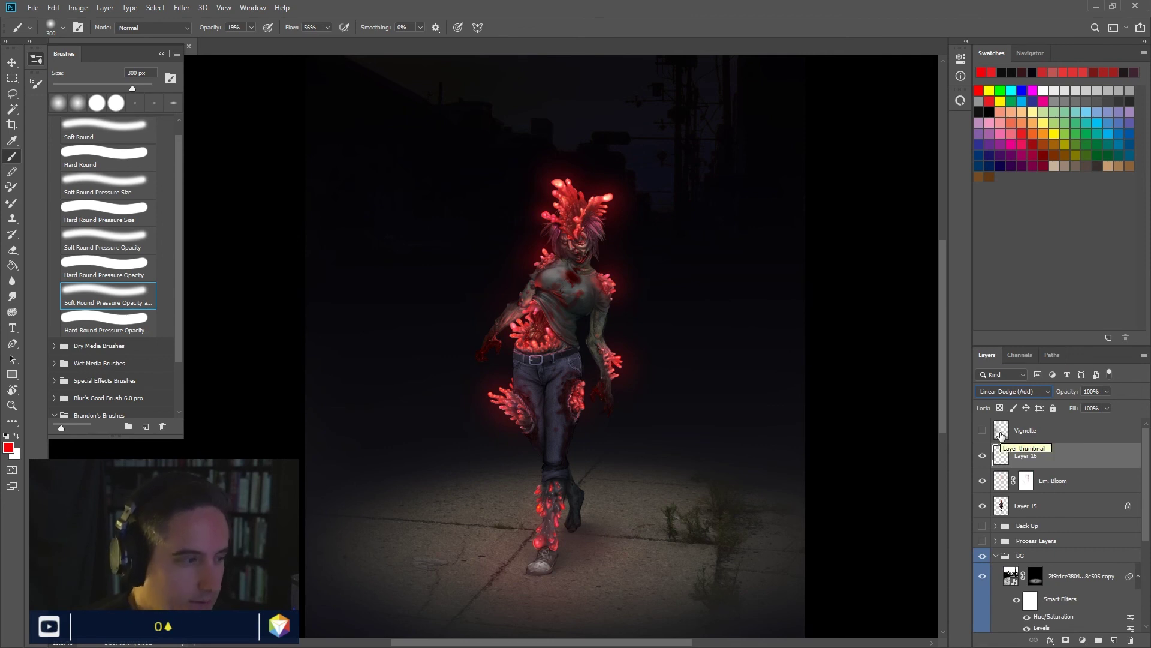
{"action": "left_click", "coordinate": [153, 28]}
{"action": "left_click", "coordinate": [155, 170]}
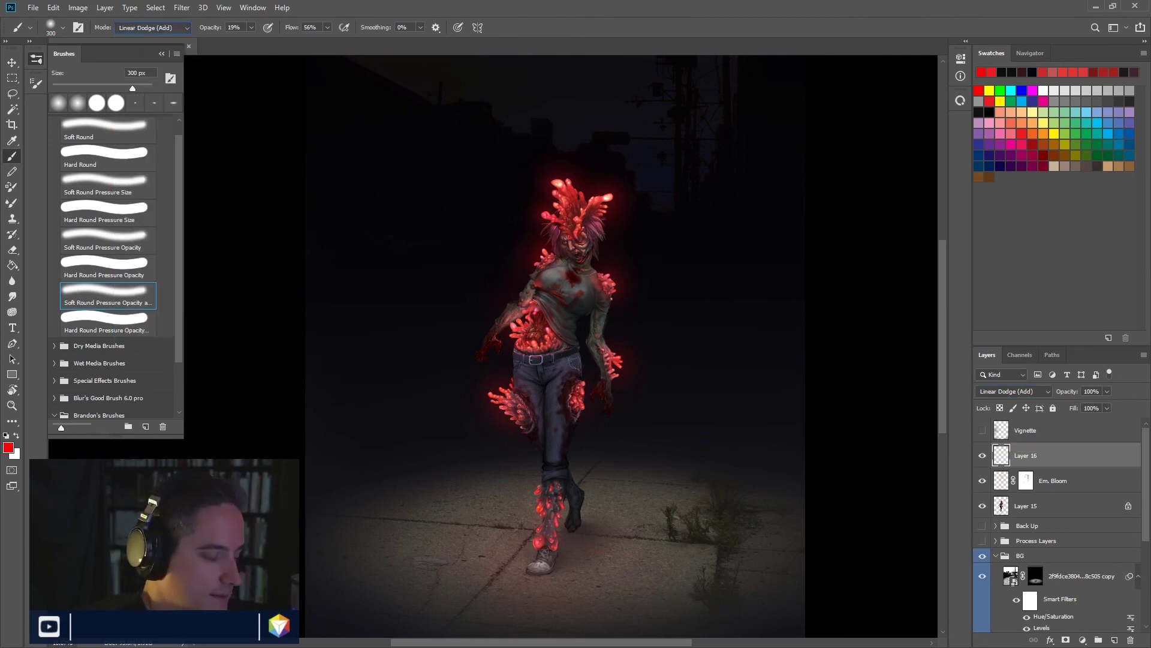
Step: Paint soft orange and red light over the head growths on Layer 16, varying the brush between 93 and 220 px
{"action": "key", "text": "ctrl+plus"}
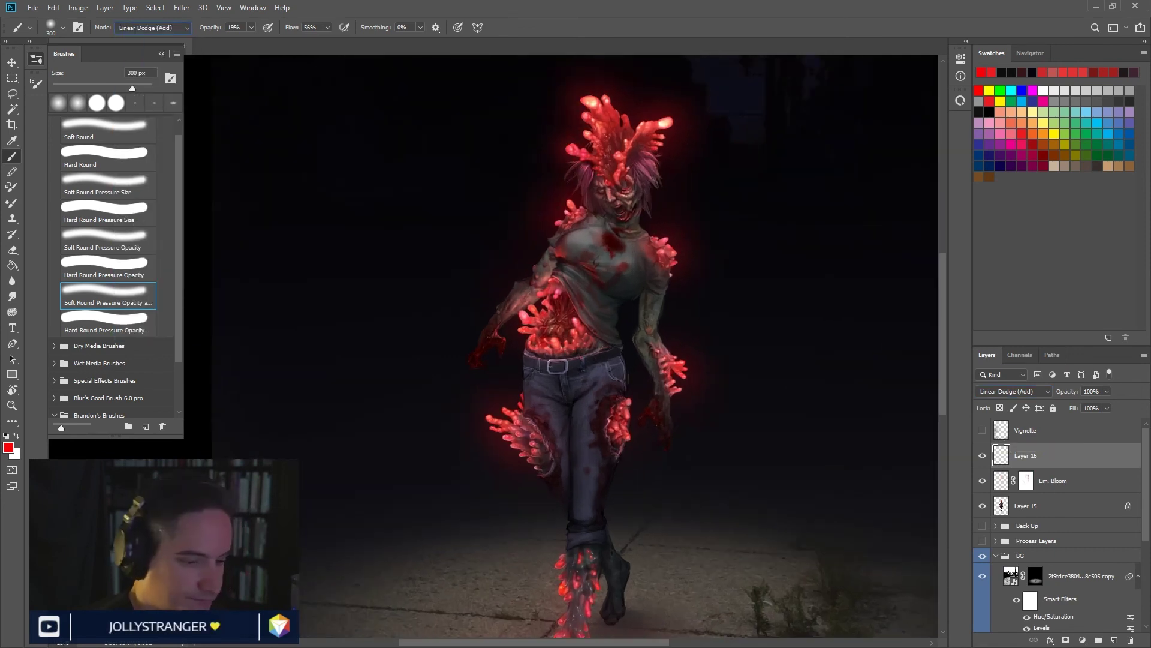
{"action": "left_click", "coordinate": [1033, 129]}
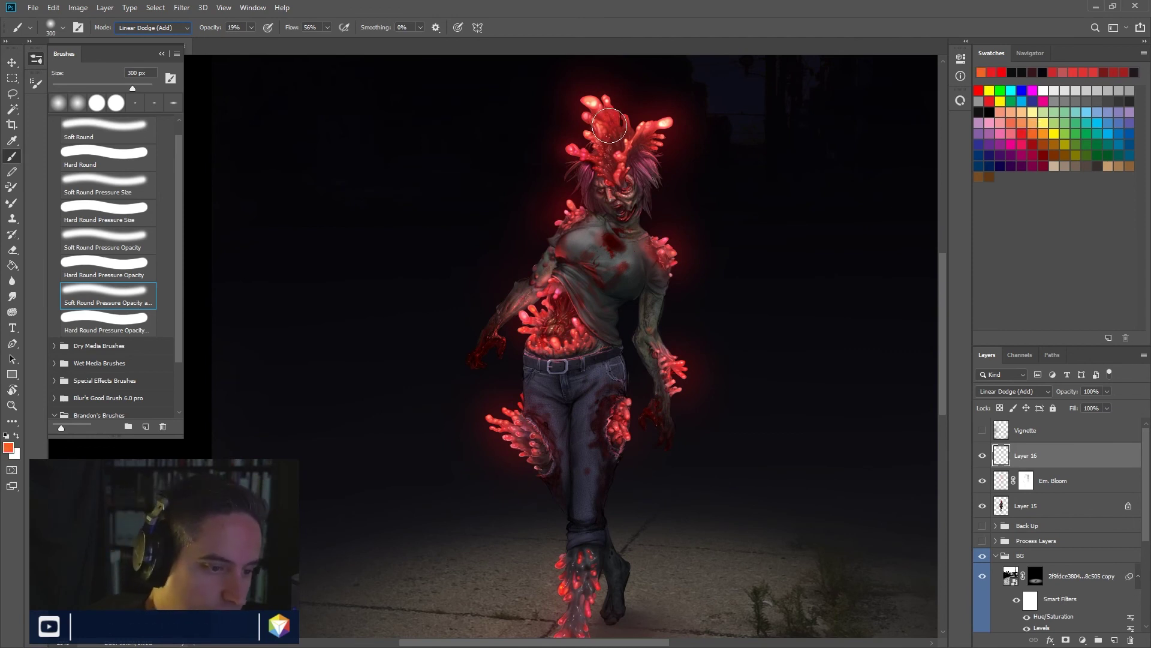
{"action": "left_click_drag", "start_coordinate": [609, 129], "coordinate": [594, 129]}
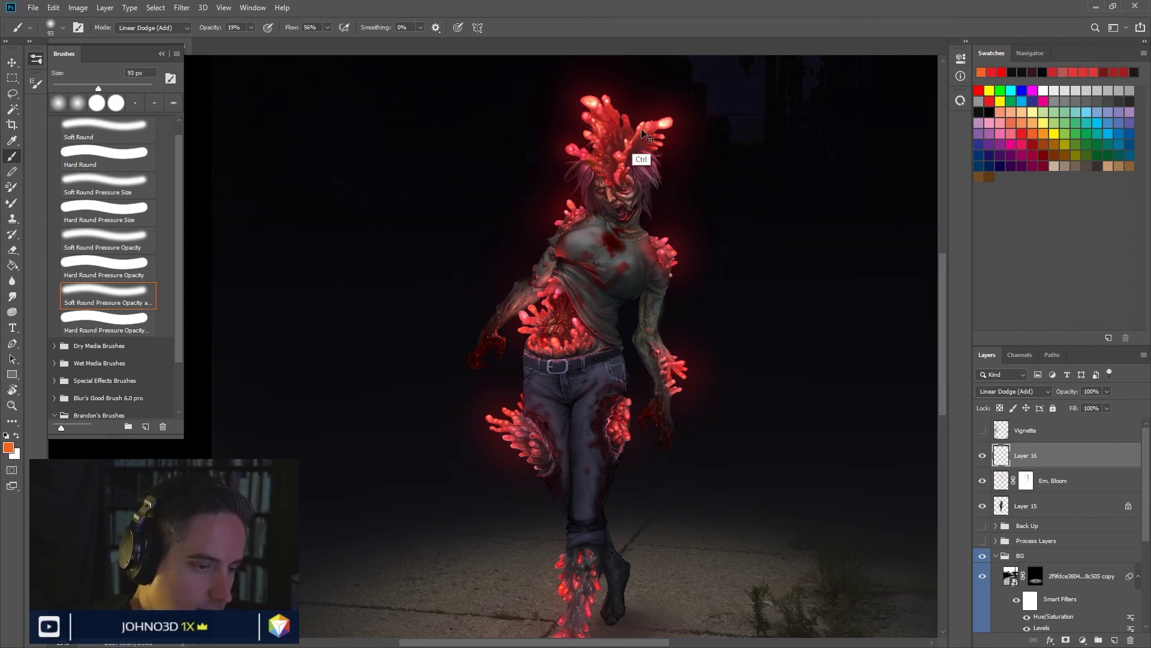
{"action": "left_click", "coordinate": [1024, 138]}
{"action": "left_click_drag", "start_coordinate": [594, 154], "coordinate": [621, 139]}
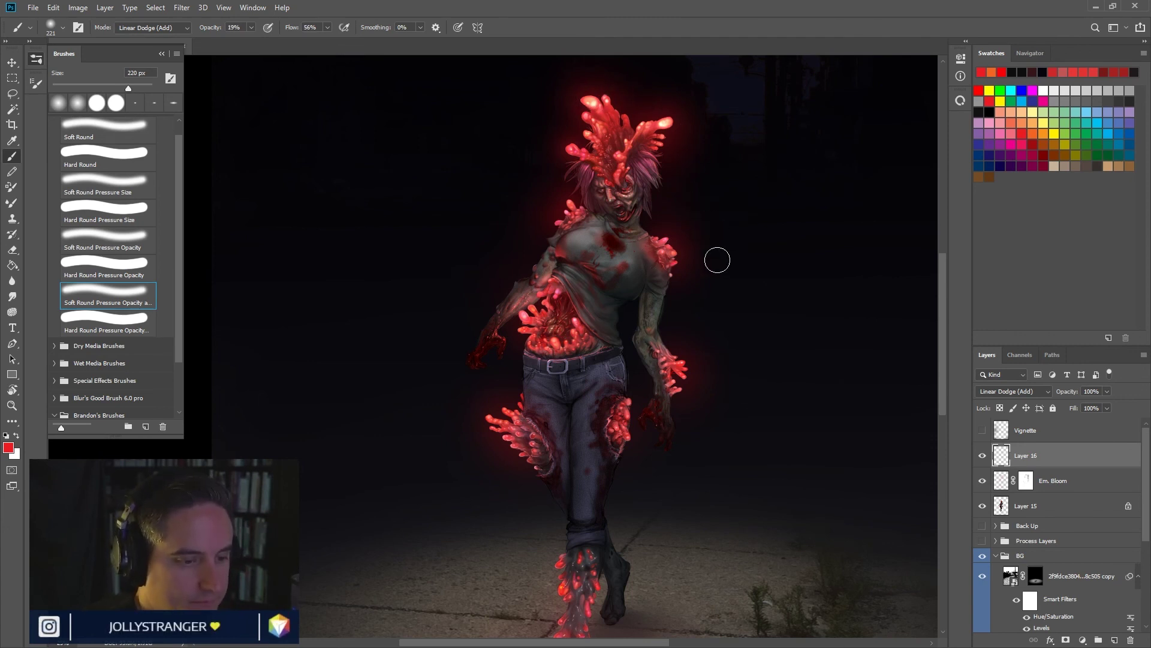
Step: Duplicate the Spore Smoke layer from the Back Up group, place the copy above Layer 16 and make it visible
{"action": "left_click_drag", "start_coordinate": [696, 233], "coordinate": [668, 326]}
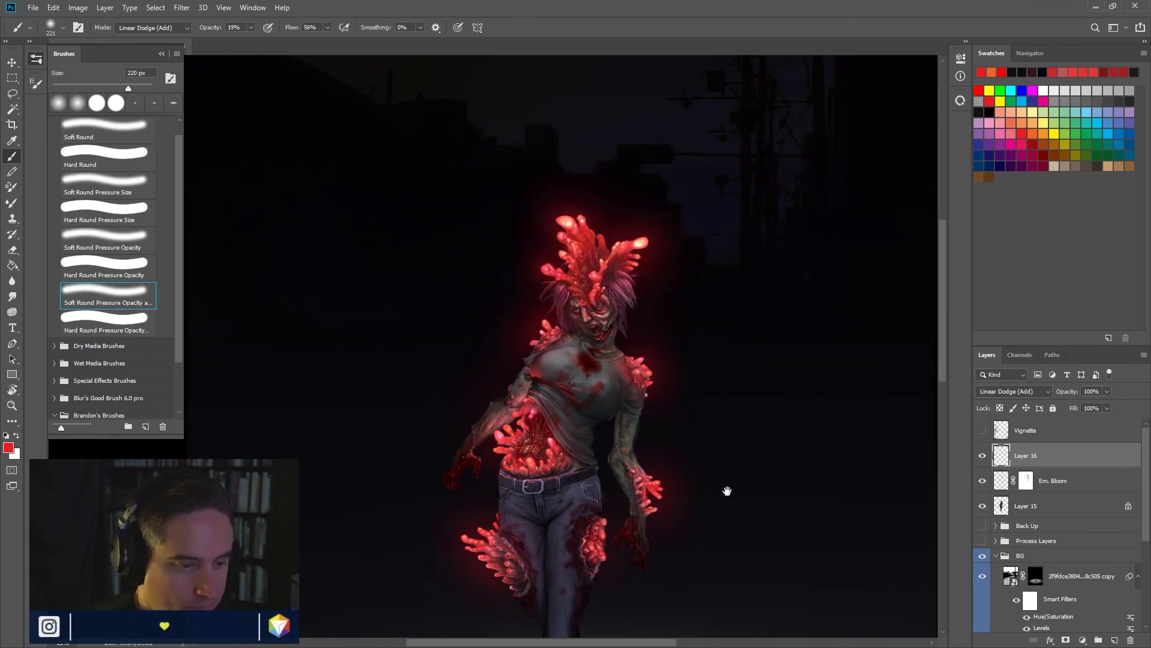
{"action": "left_click_drag", "start_coordinate": [729, 486], "coordinate": [658, 365]}
{"action": "scroll", "coordinate": [1146, 487], "scroll_direction": "down", "scroll_amount": 3}
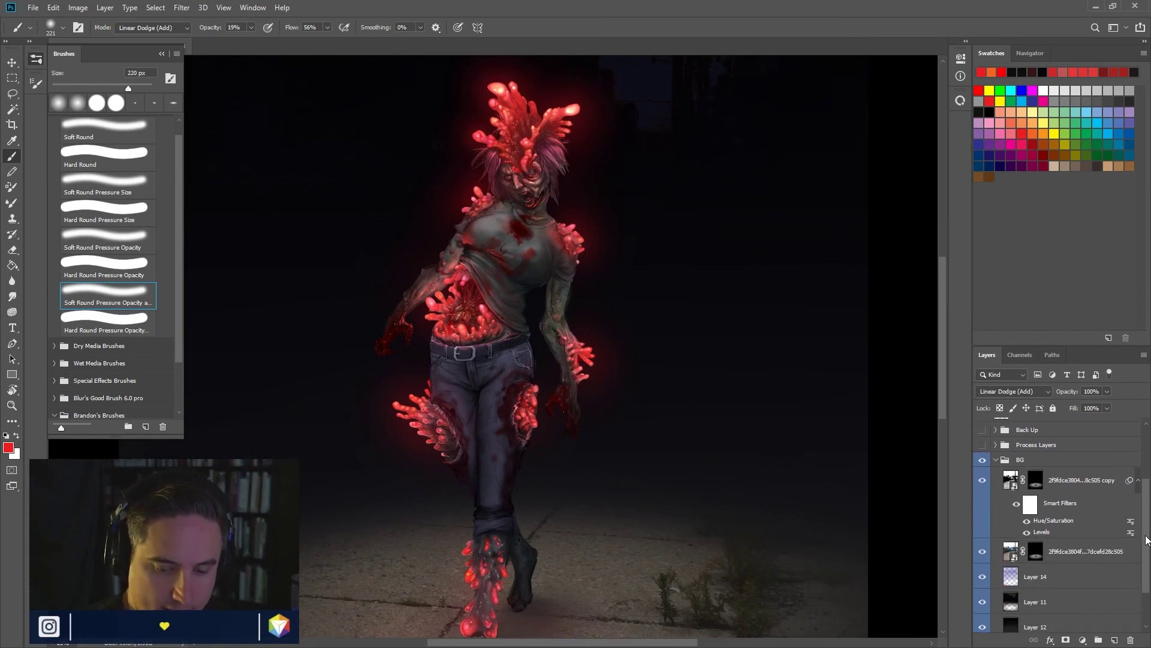
{"action": "left_click", "coordinate": [996, 432]}
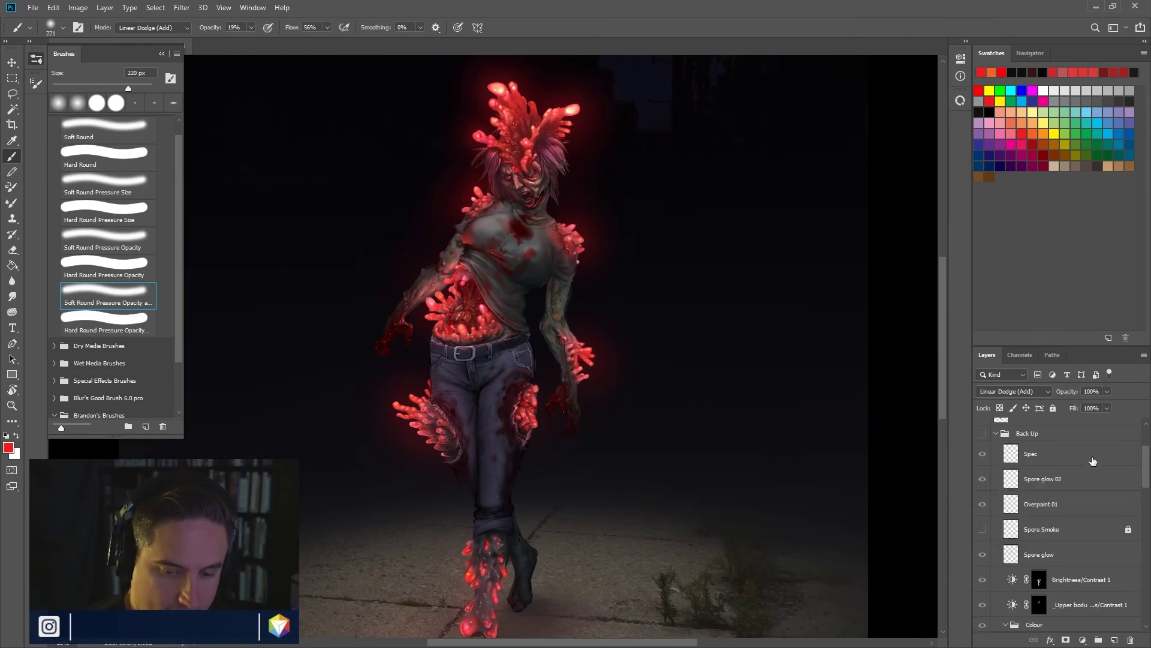
{"action": "left_click_drag", "start_coordinate": [1079, 534], "coordinate": [1114, 640]}
{"action": "left_click_drag", "start_coordinate": [1068, 528], "coordinate": [1062, 444]}
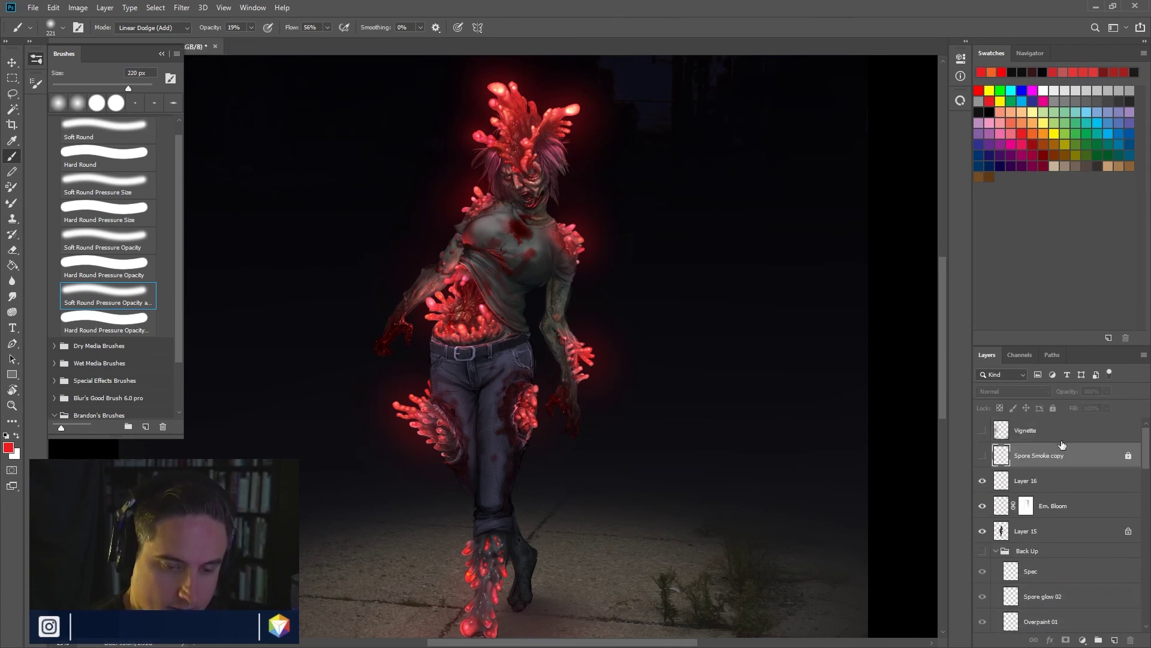
{"action": "left_click", "coordinate": [983, 455]}
Step: Unlock the Spore Smoke copy layer and set its blend mode to Linear Dodge (Add)
{"action": "left_click_drag", "start_coordinate": [705, 337], "coordinate": [686, 443]}
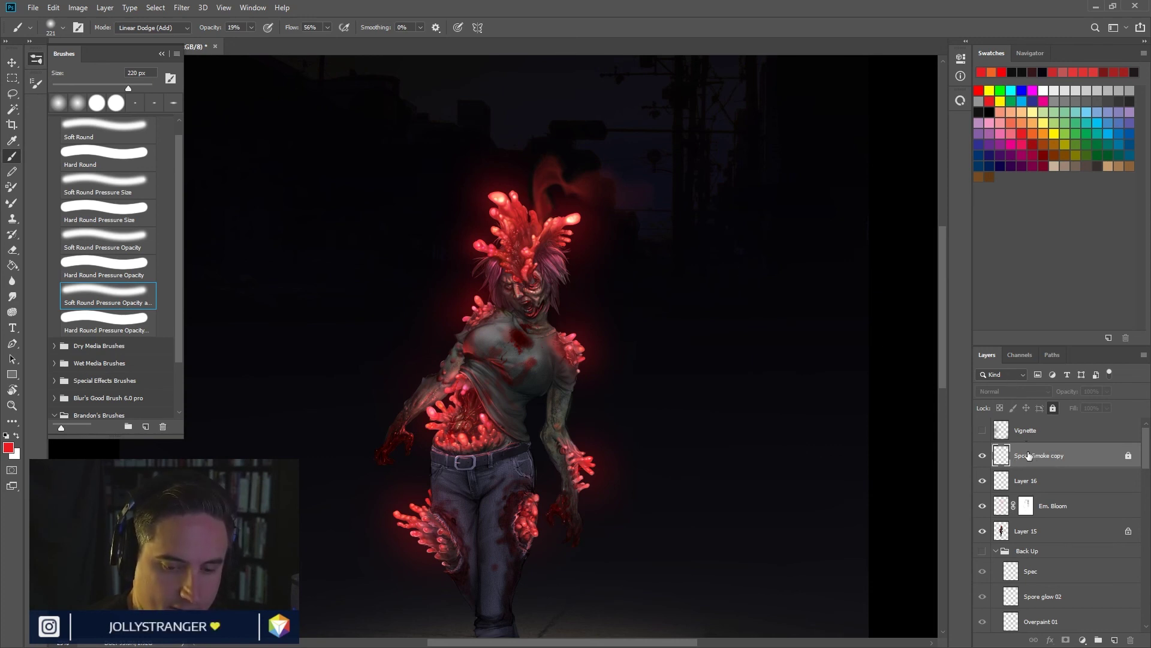
{"action": "left_click", "coordinate": [1053, 407]}
{"action": "left_click", "coordinate": [1024, 390]}
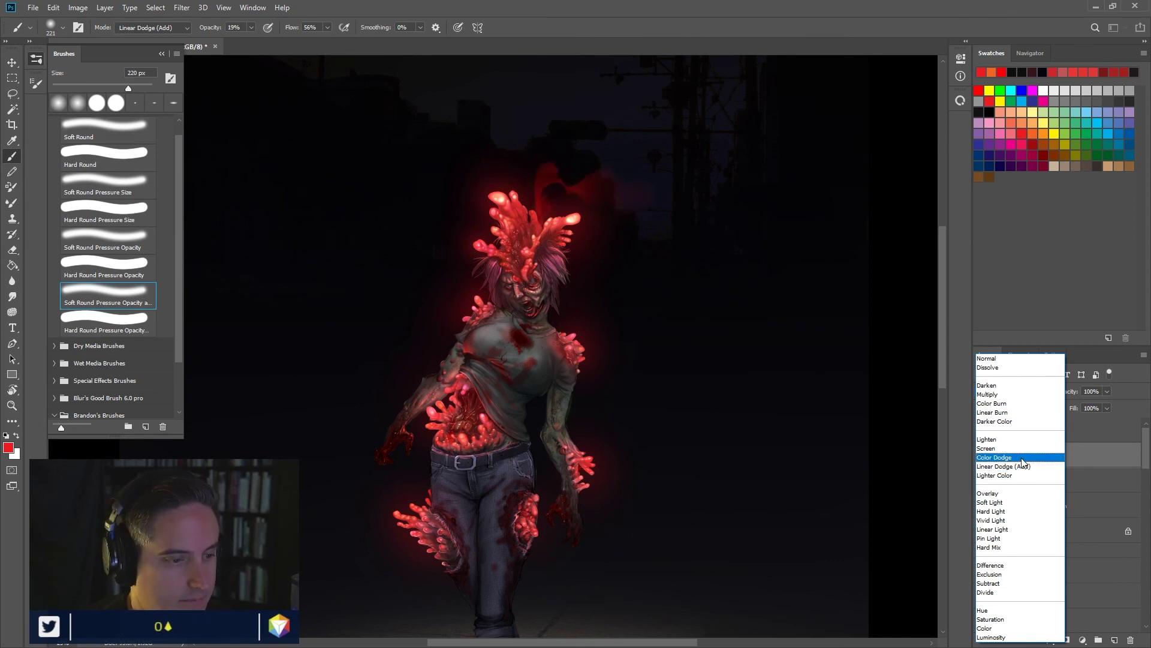
{"action": "left_click", "coordinate": [1025, 467]}
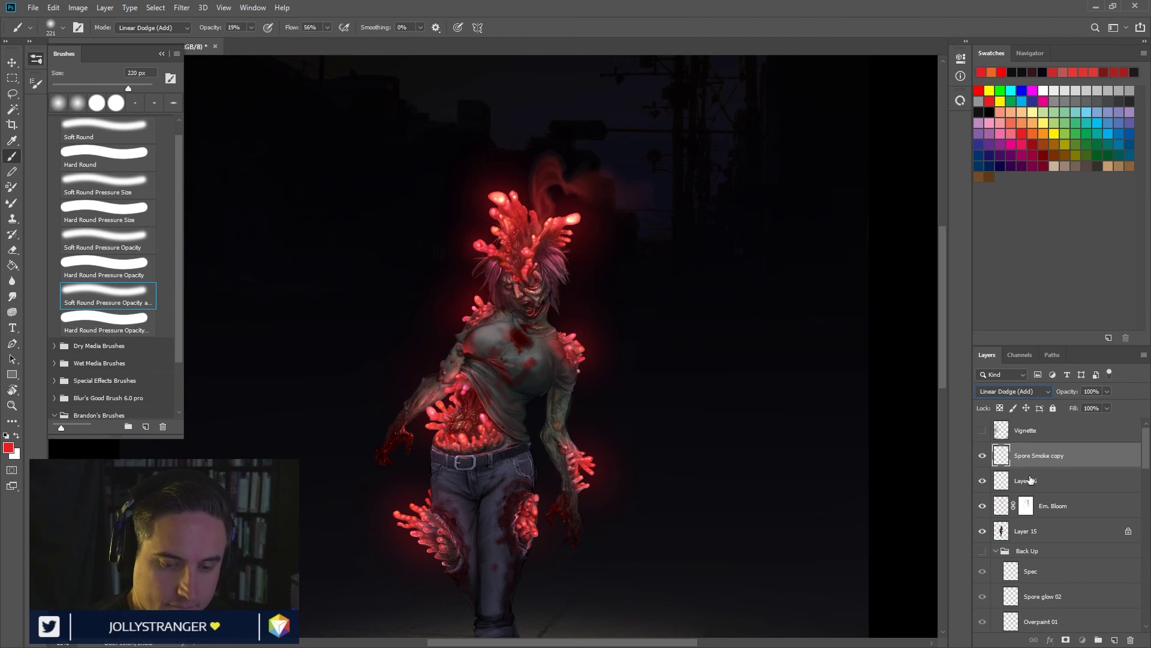
Step: Move Layer 16 above the Spore Smoke copy and rename it Smoke
{"action": "left_click", "coordinate": [1044, 483]}
{"action": "key", "text": "ctrl+bracketright"}
{"action": "double_click", "coordinate": [1027, 454]}
{"action": "type", "text": "Smoke"}
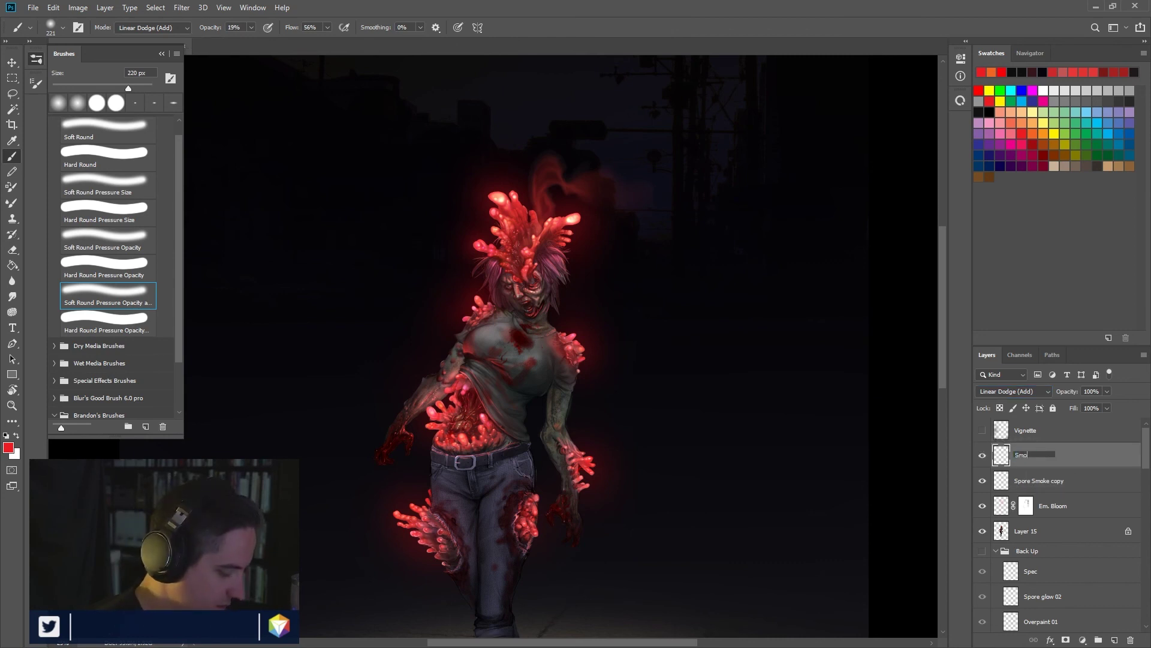
{"action": "key", "text": "Return"}
Step: Paint red smoke wisps rising from the head growths with a sampled red, using 25 px and 20 px brushes
{"action": "key", "text": "ctrl+z"}
{"action": "left_click", "coordinate": [561, 222], "text": "alt"}
{"action": "key", "text": "bracketleft"}
{"action": "left_click_drag", "start_coordinate": [557, 213], "coordinate": [540, 211]}
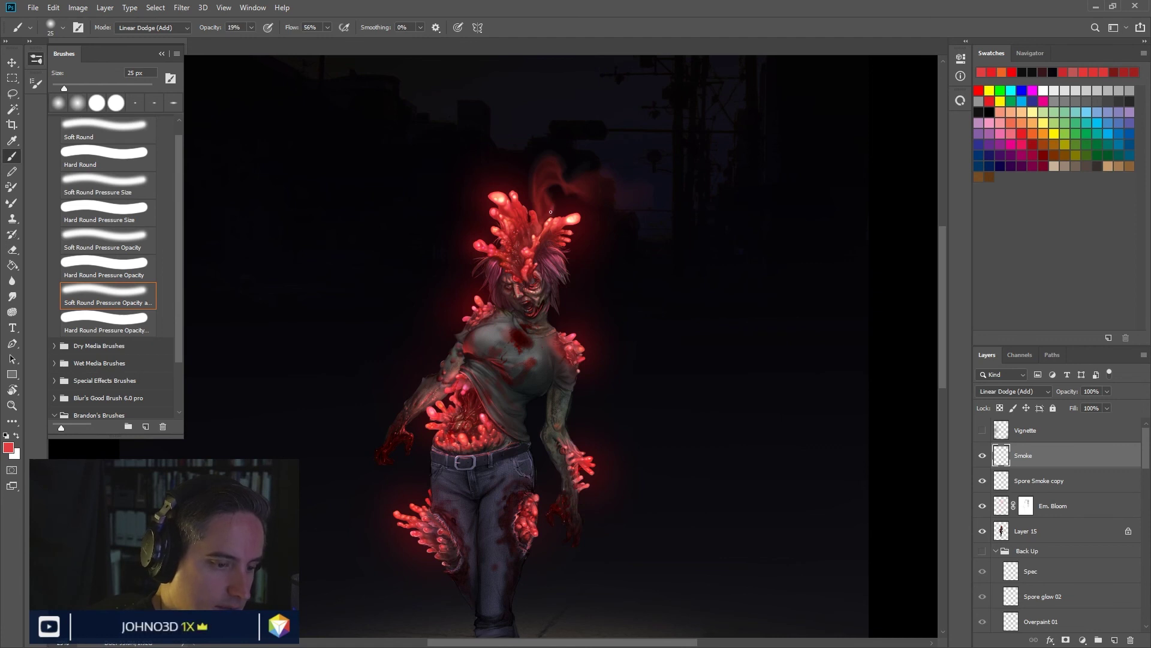
{"action": "key", "text": "bracketleft"}
{"action": "left_click_drag", "start_coordinate": [552, 183], "coordinate": [537, 221]}
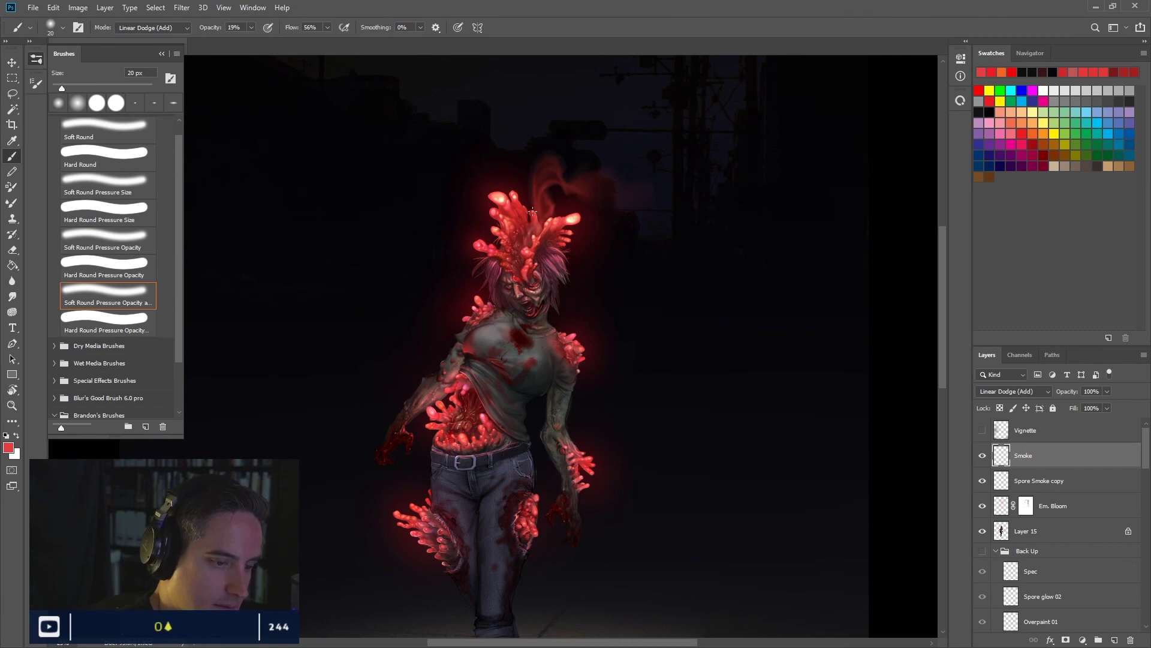
{"action": "right_click", "coordinate": [535, 217], "text": "alt"}
{"action": "mouse_move", "coordinate": [544, 222]}
{"action": "left_mouse_down"}
{"action": "mouse_move", "coordinate": [570, 221]}
{"action": "mouse_move", "coordinate": [537, 187]}
{"action": "mouse_move", "coordinate": [555, 180]}
{"action": "left_mouse_up"}
Step: Add thinner red strands to the smoke above the head growths with a 15 px brush
{"action": "key", "text": "bracketleft"}
{"action": "key", "text": "bracketleft"}
{"action": "key", "text": "bracketleft"}
{"action": "key", "text": "bracketleft"}
{"action": "key", "text": "bracketleft"}
{"action": "key", "text": "bracketleft"}
{"action": "key", "text": "bracketleft"}
{"action": "key", "text": "bracketleft"}
{"action": "key", "text": "bracketleft"}
{"action": "key", "text": "bracketleft"}
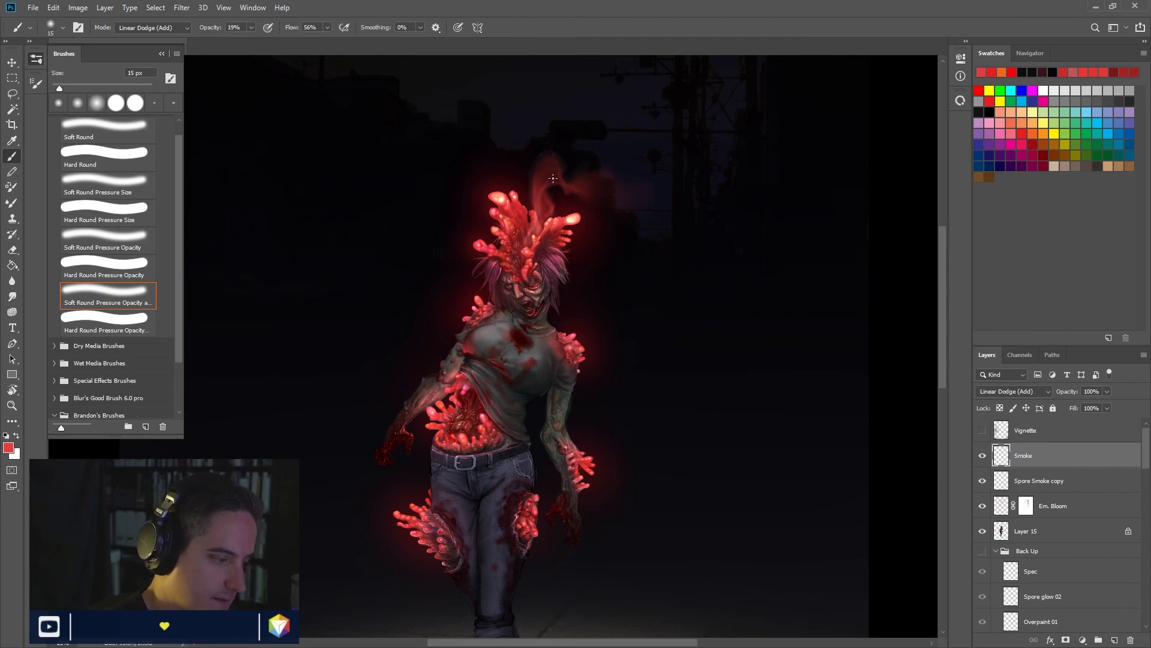
Step: Detail the smoke with a 9 px brush, using a lighter red sampled from the head growths
{"action": "key", "text": "bracketleft"}
{"action": "key", "text": "bracketleft"}
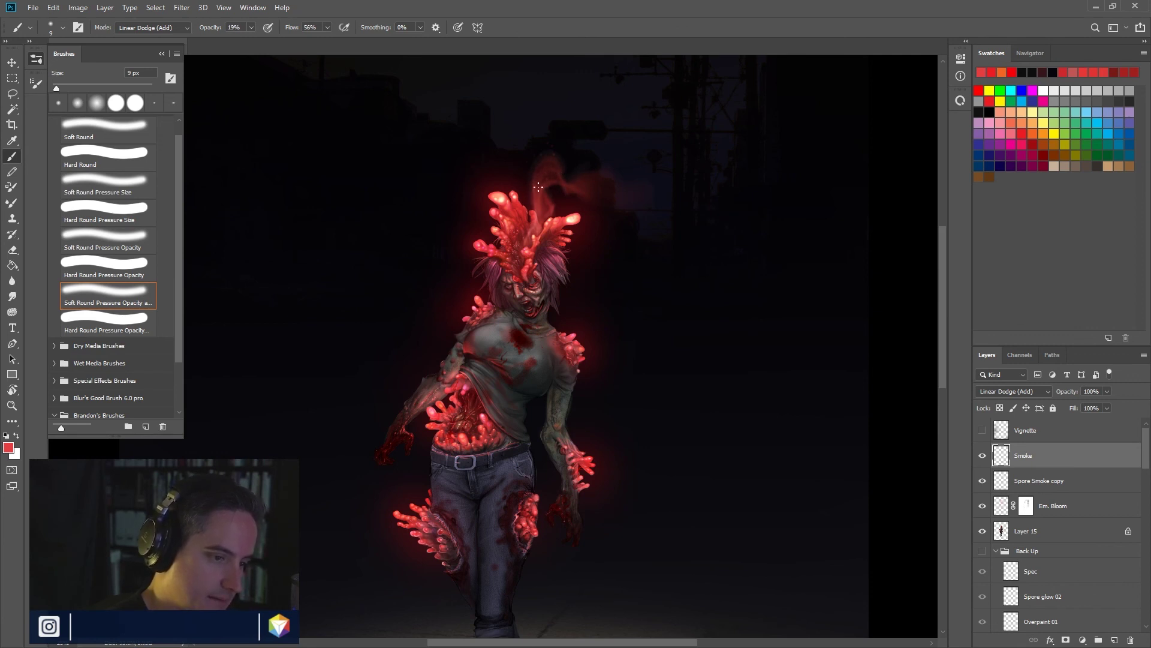
{"action": "key", "text": "alt"}
{"action": "left_click", "coordinate": [563, 217], "text": "alt"}
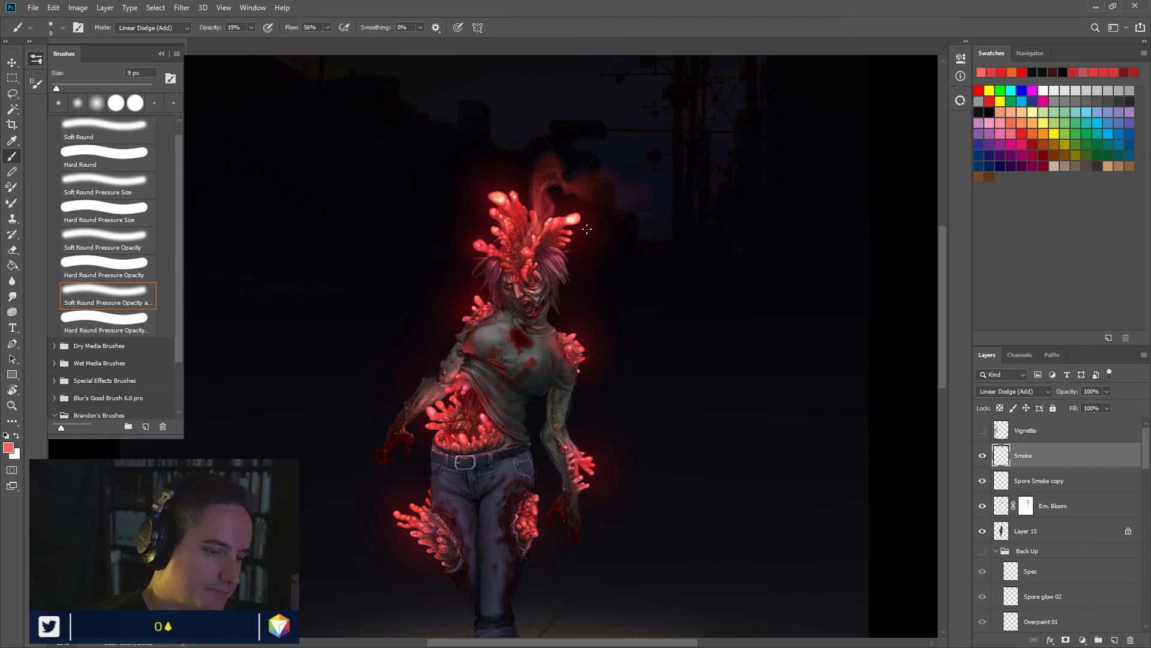
Step: Dot tiny glowing spores around the left-hand shoulder growths, reducing the brush through 7 px and 5 px to 3 px
{"action": "key", "text": "ctrl+plus"}
{"action": "key", "text": "ctrl+plus"}
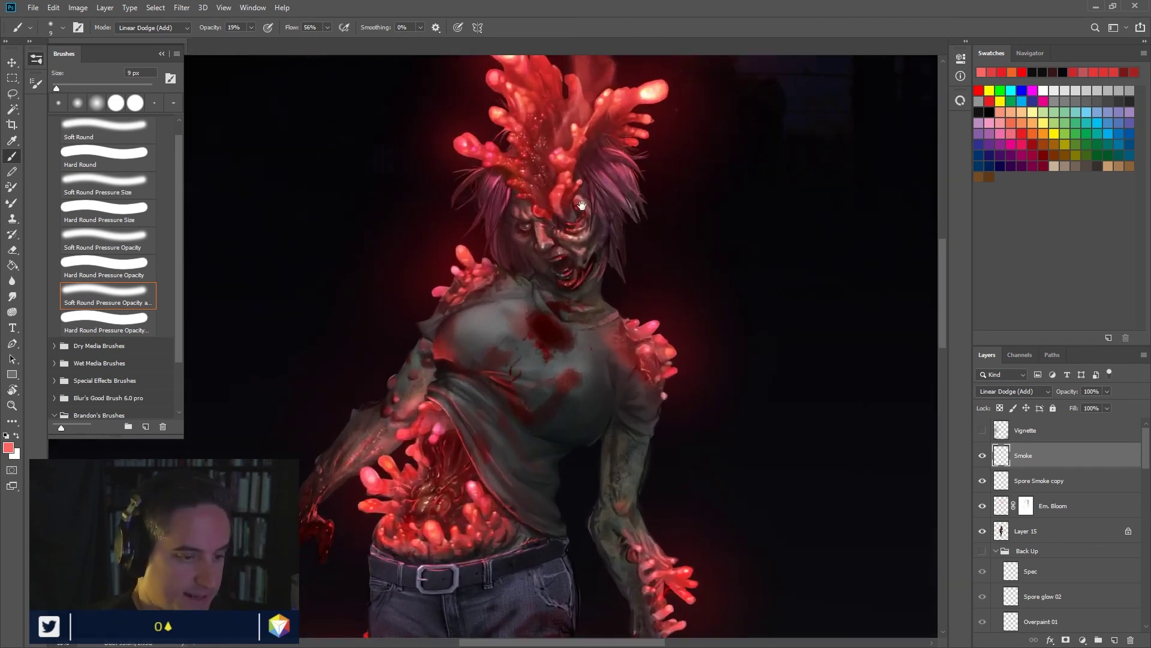
{"action": "left_click_drag", "start_coordinate": [608, 278], "coordinate": [617, 377]}
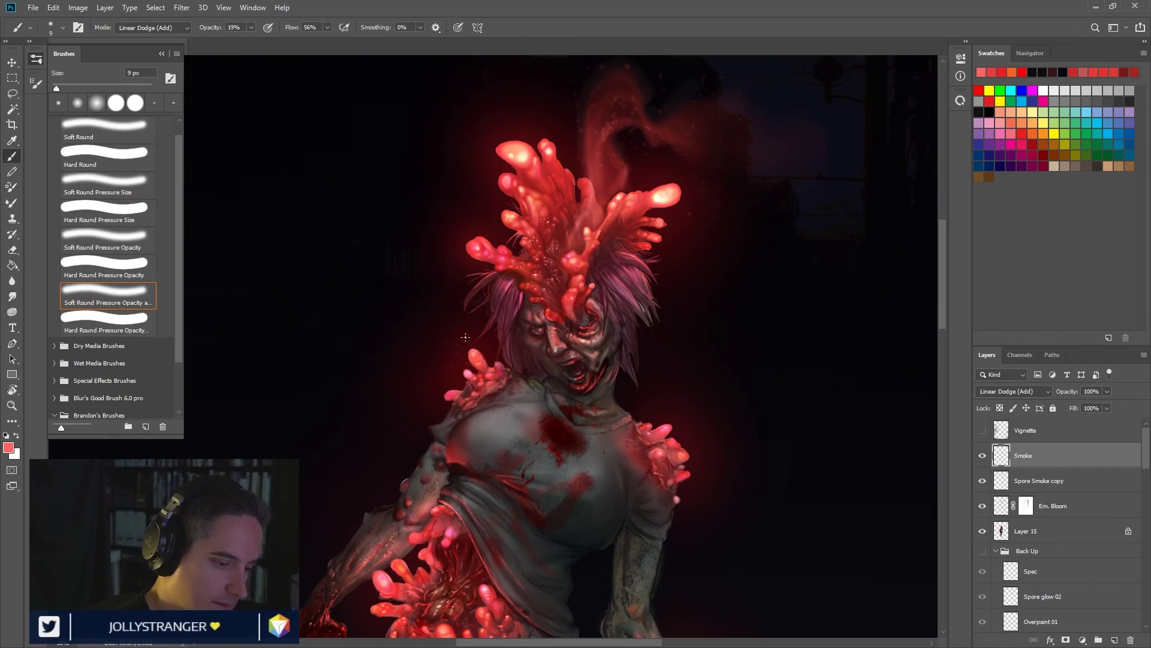
{"action": "key", "text": "bracketleft"}
{"action": "key", "text": "bracketleft"}
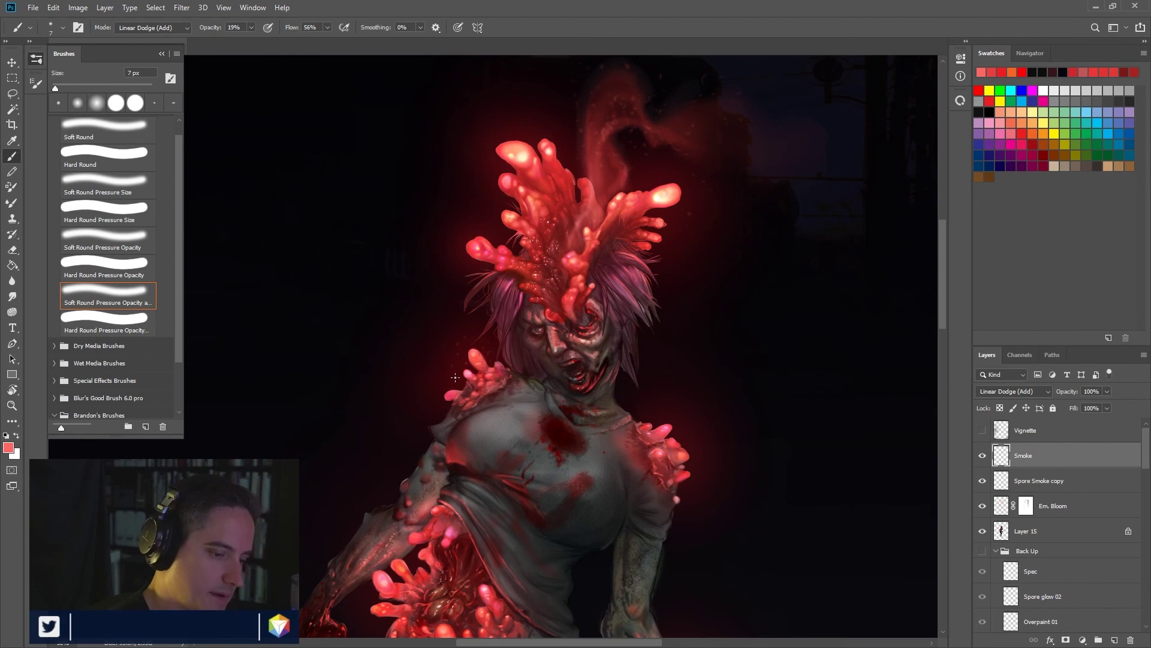
{"action": "key", "text": "bracketleft"}
{"action": "key", "text": "bracketleft"}
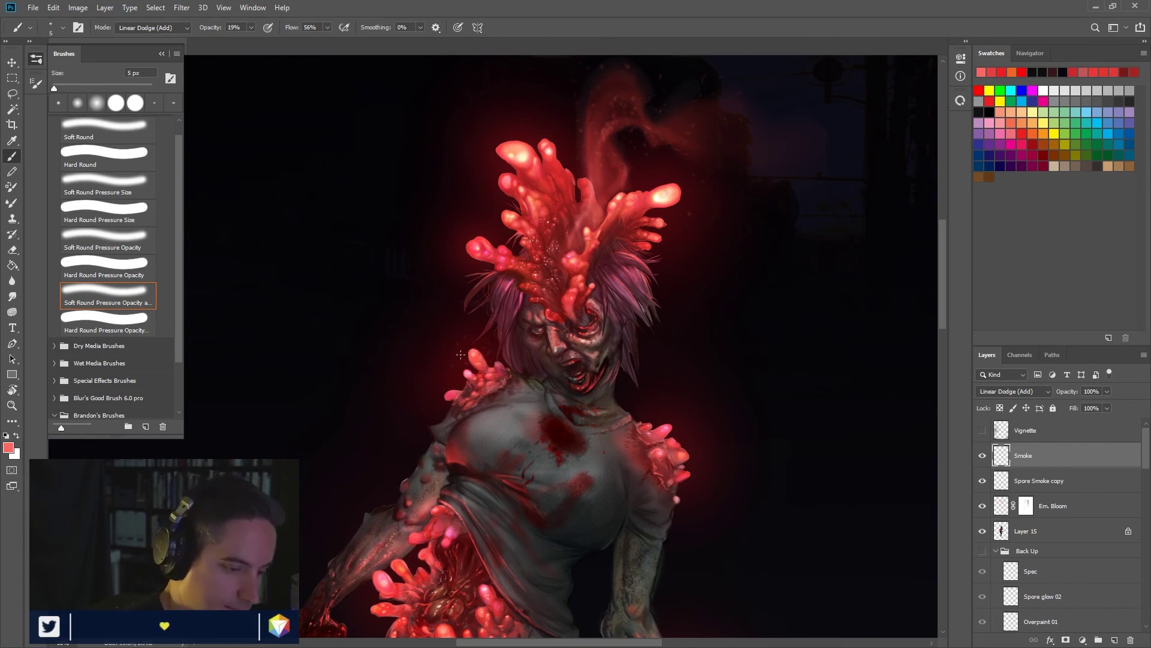
{"action": "key", "text": "bracketleft"}
{"action": "key", "text": "bracketleft"}
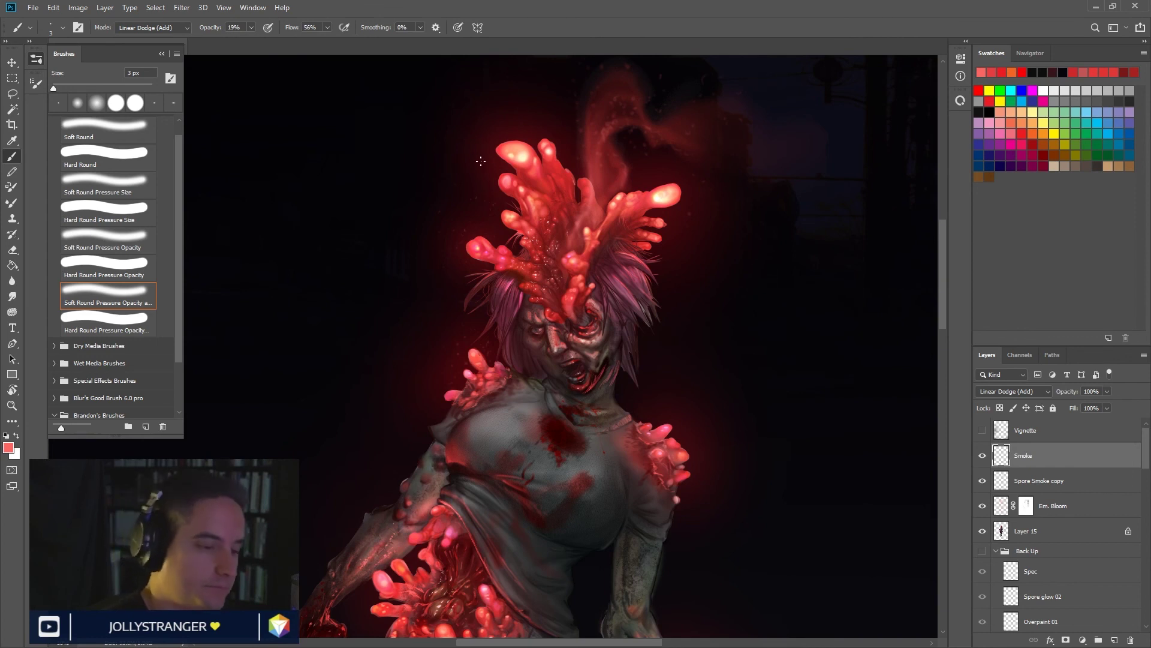
Step: Add 3 px spores around the head and right-hand shoulder growths, using peach and dark red sampled from the figure
{"action": "left_click", "coordinate": [516, 180], "text": "alt"}
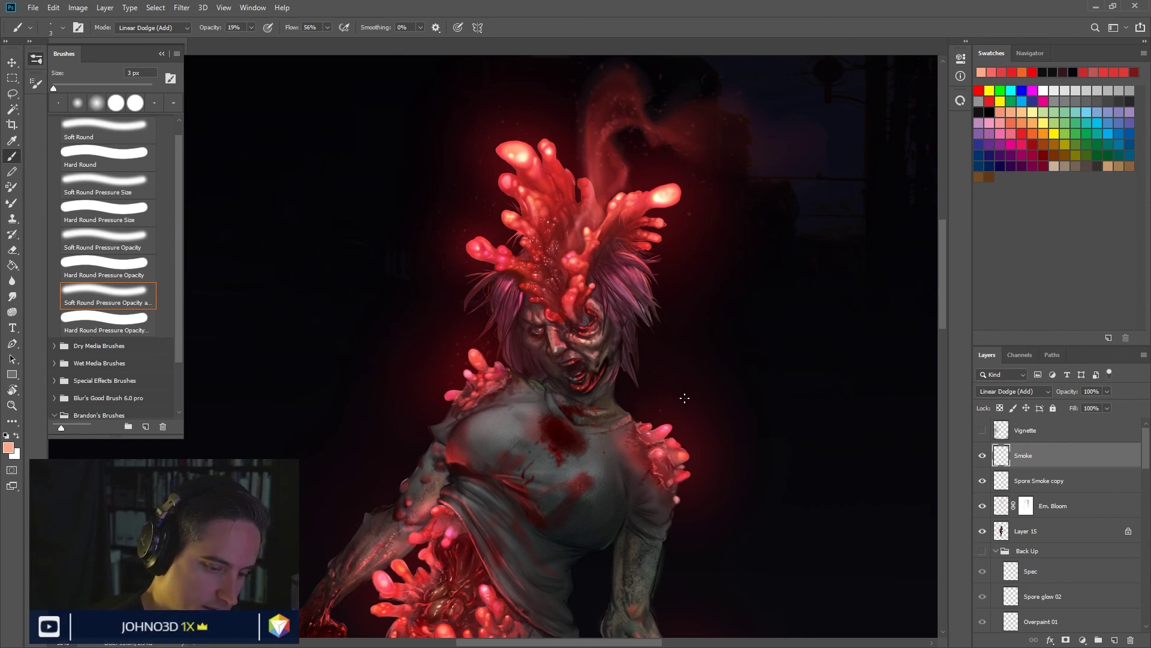
{"action": "left_click", "coordinate": [555, 298], "text": "alt"}
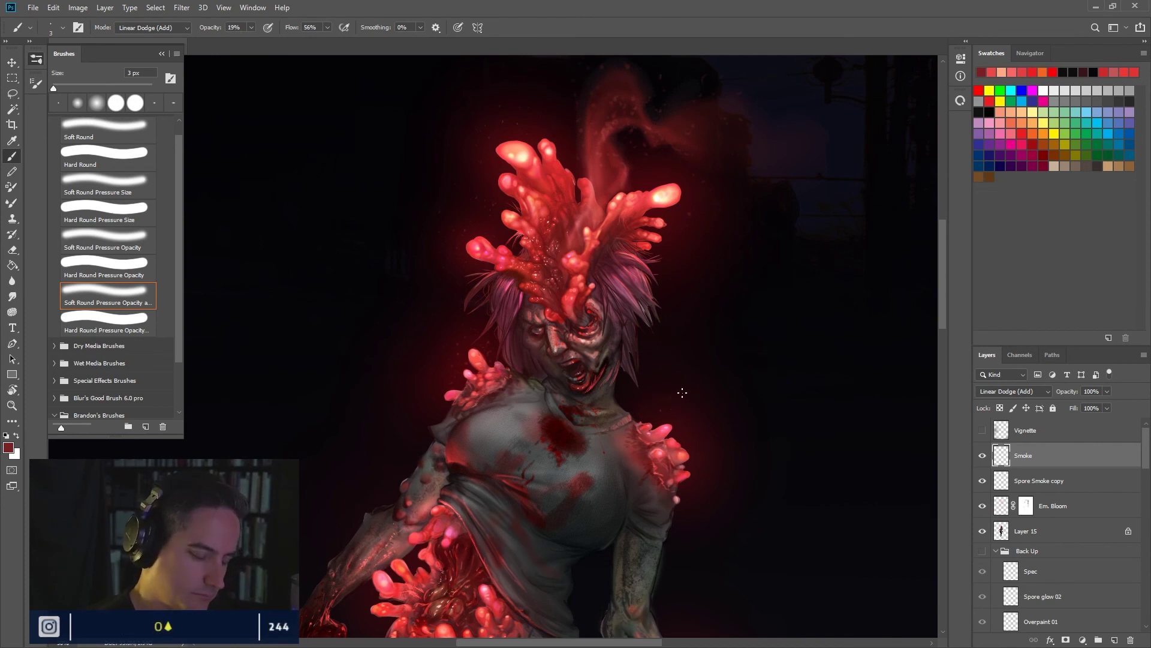
{"action": "key", "text": "ctrl+minus"}
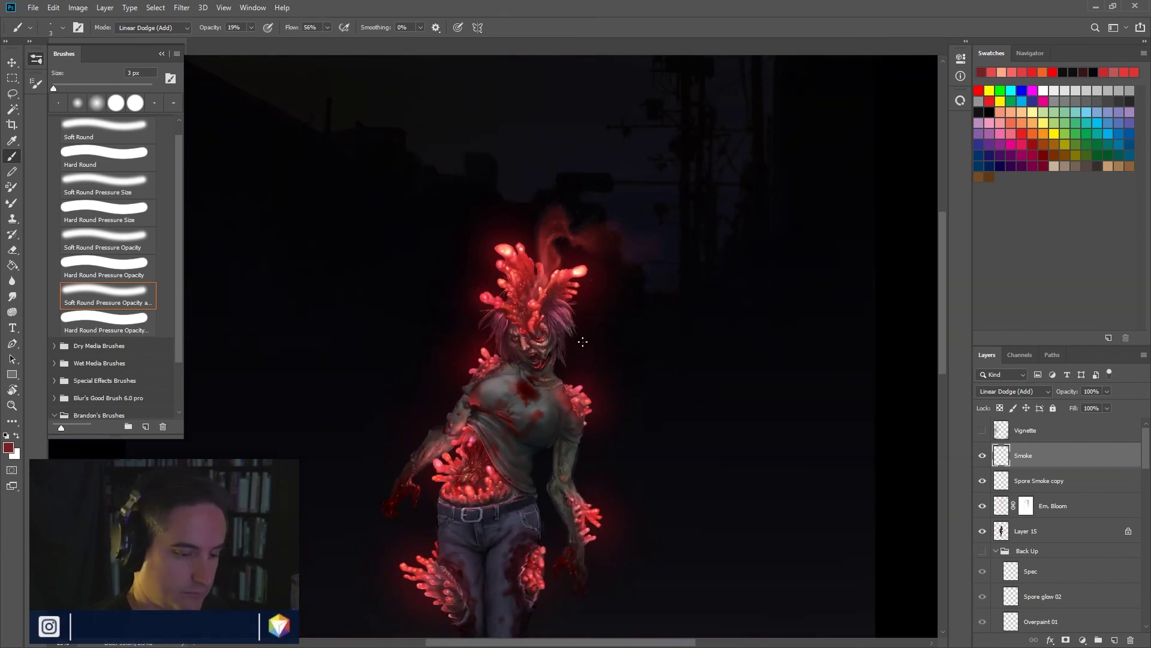
Step: Set the brush opacity and flow to 100% and dot 5 px spores around the head and shoulder growths
{"action": "left_click_drag", "start_coordinate": [609, 392], "coordinate": [627, 391]}
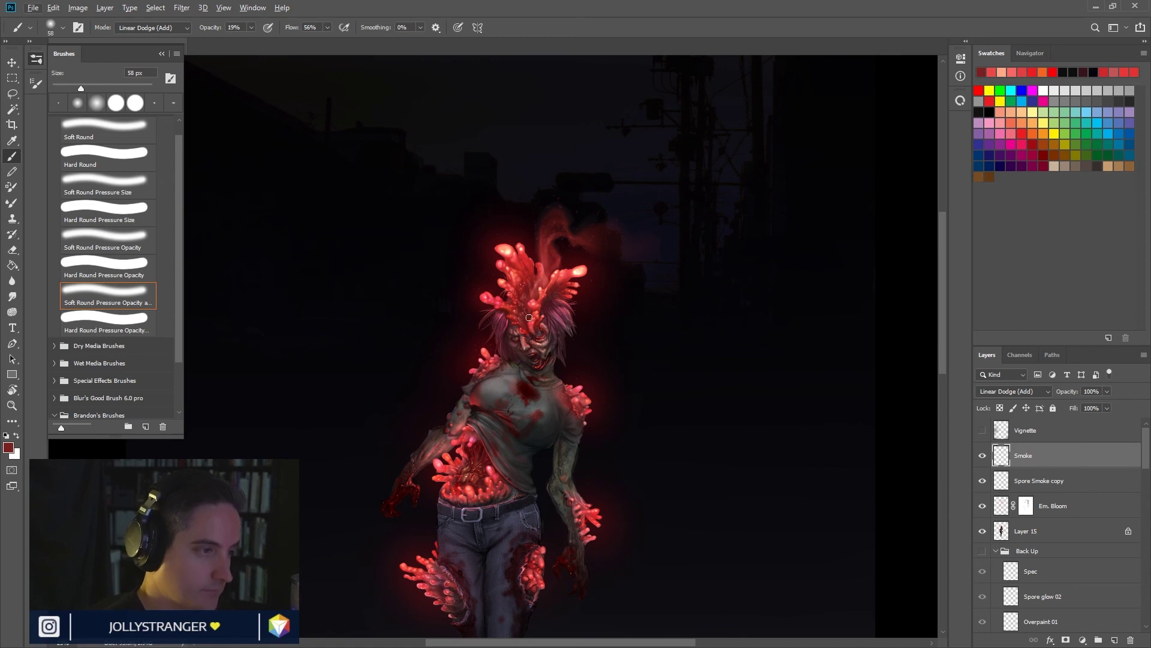
{"action": "mouse_move", "coordinate": [250, 27]}
{"action": "left_mouse_down"}
{"action": "mouse_move", "coordinate": [257, 40]}
{"action": "mouse_move", "coordinate": [358, 43]}
{"action": "left_mouse_up"}
{"action": "key", "text": "bracketleft"}
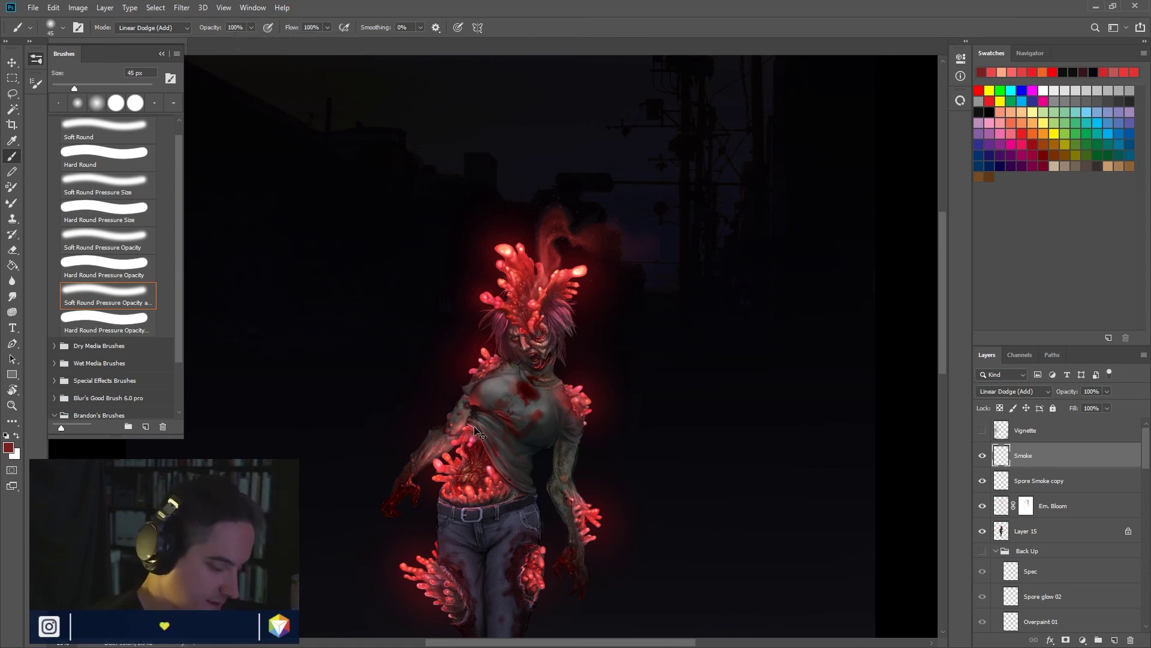
{"action": "key", "text": "ctrl+plus"}
{"action": "key", "text": "bracketleft"}
{"action": "key", "text": "bracketleft"}
{"action": "key", "text": "bracketleft"}
{"action": "key", "text": "bracketleft"}
{"action": "key", "text": "bracketleft"}
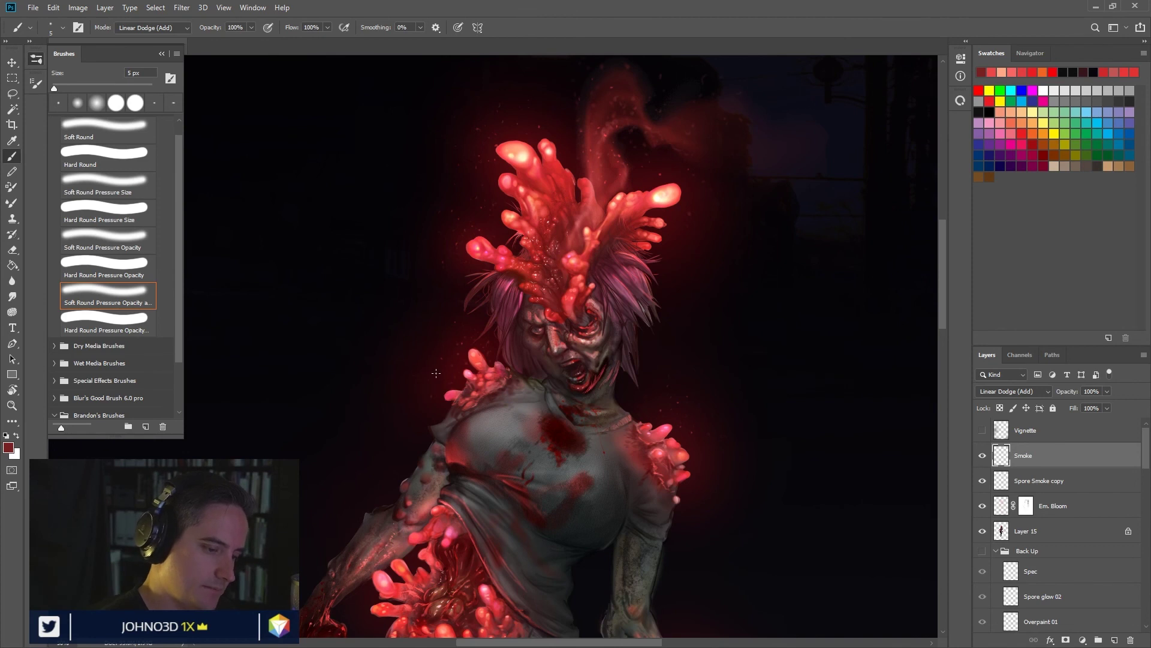
Step: Dot more 5 px glowing spores around the stomach, forearm and thigh growths
{"action": "scroll", "coordinate": [604, 313], "scroll_direction": "down", "scroll_amount": 2}
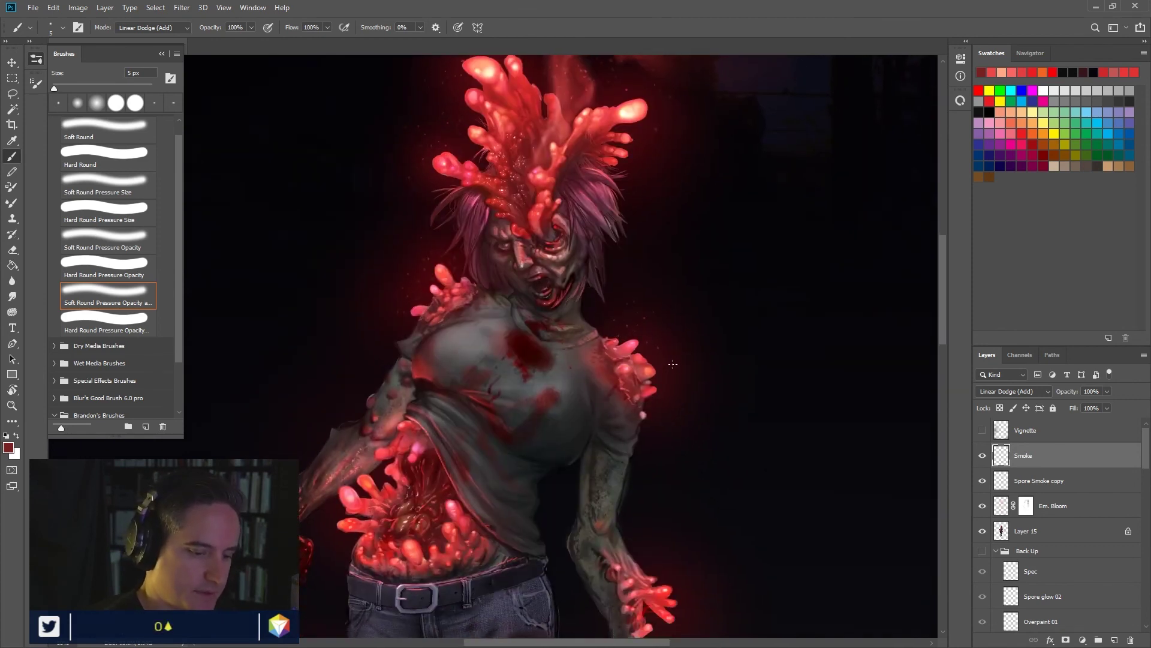
{"action": "scroll", "coordinate": [666, 423], "scroll_direction": "down", "scroll_amount": 3}
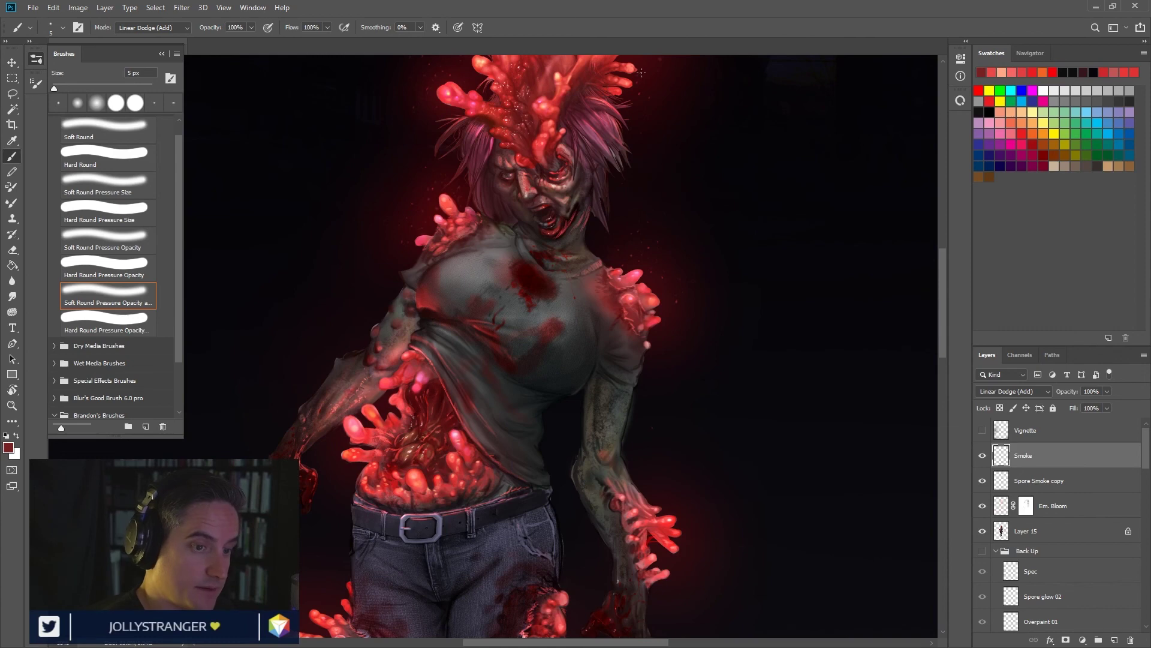
{"action": "left_click_drag", "start_coordinate": [664, 208], "coordinate": [647, 252]}
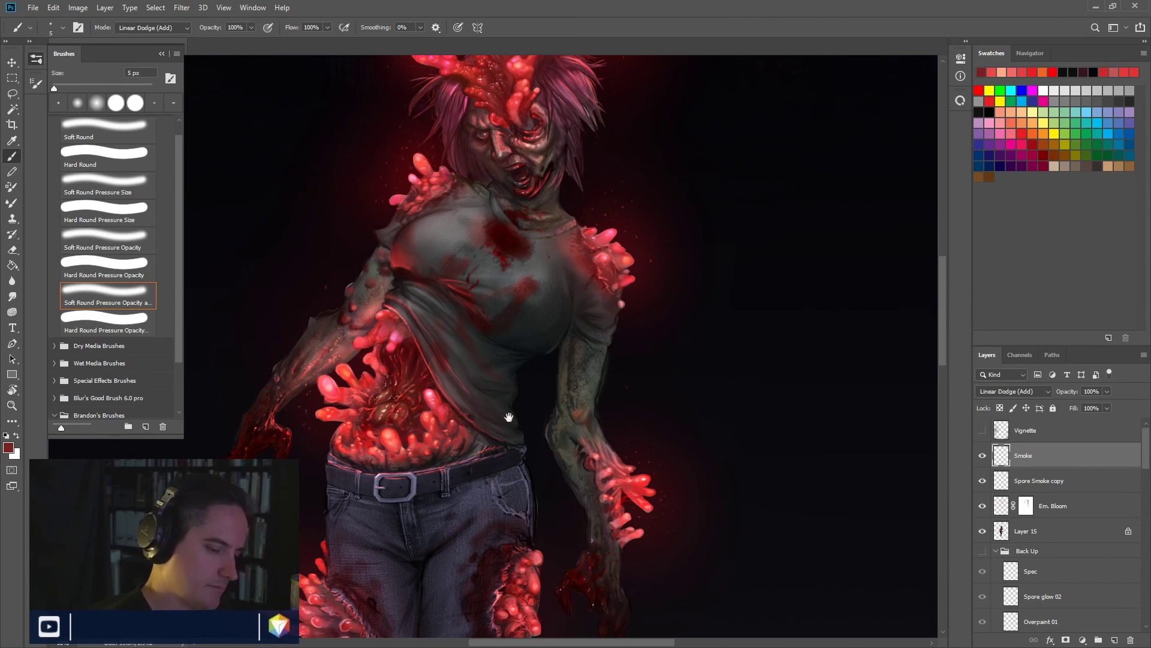
{"action": "left_click_drag", "start_coordinate": [452, 435], "coordinate": [531, 274]}
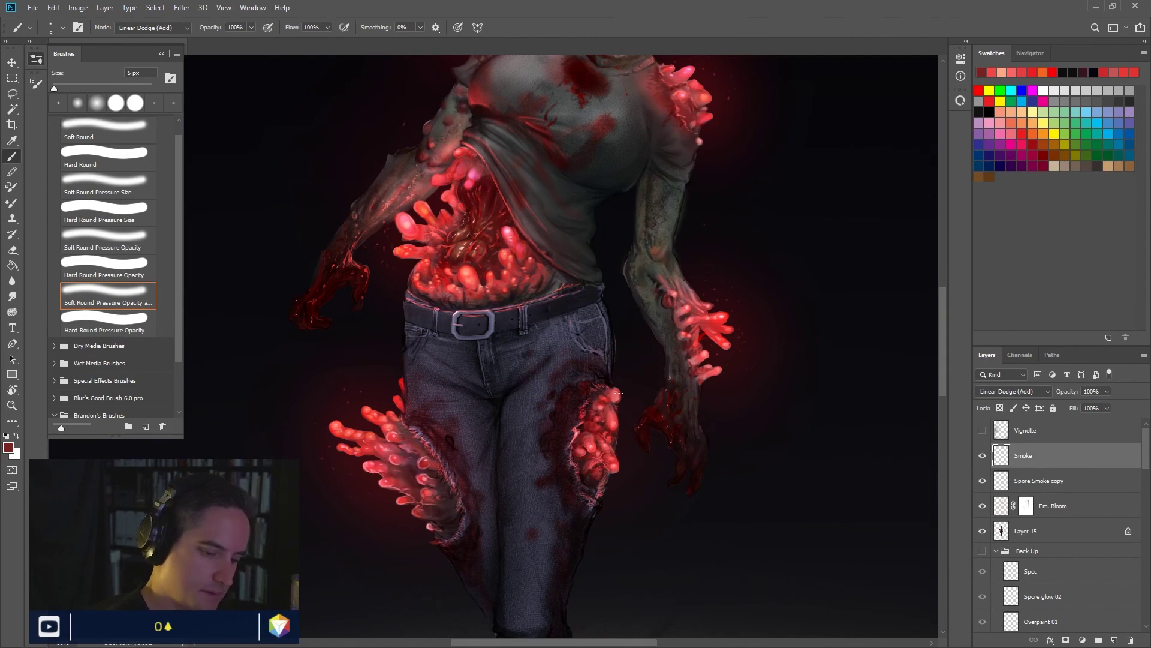
{"action": "left_click_drag", "start_coordinate": [635, 450], "coordinate": [628, 251]}
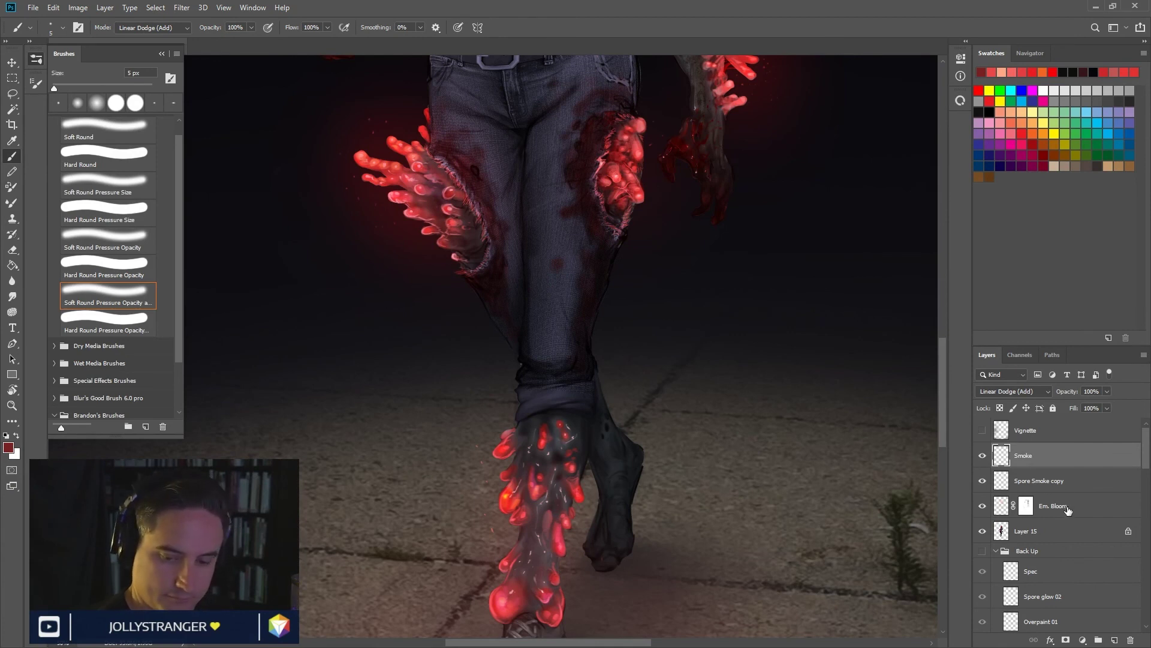
Step: Touch up the red glow around the lower-leg growths on the Em. Bloom layer, reducing the brush to 40 px
{"action": "left_click", "coordinate": [999, 511]}
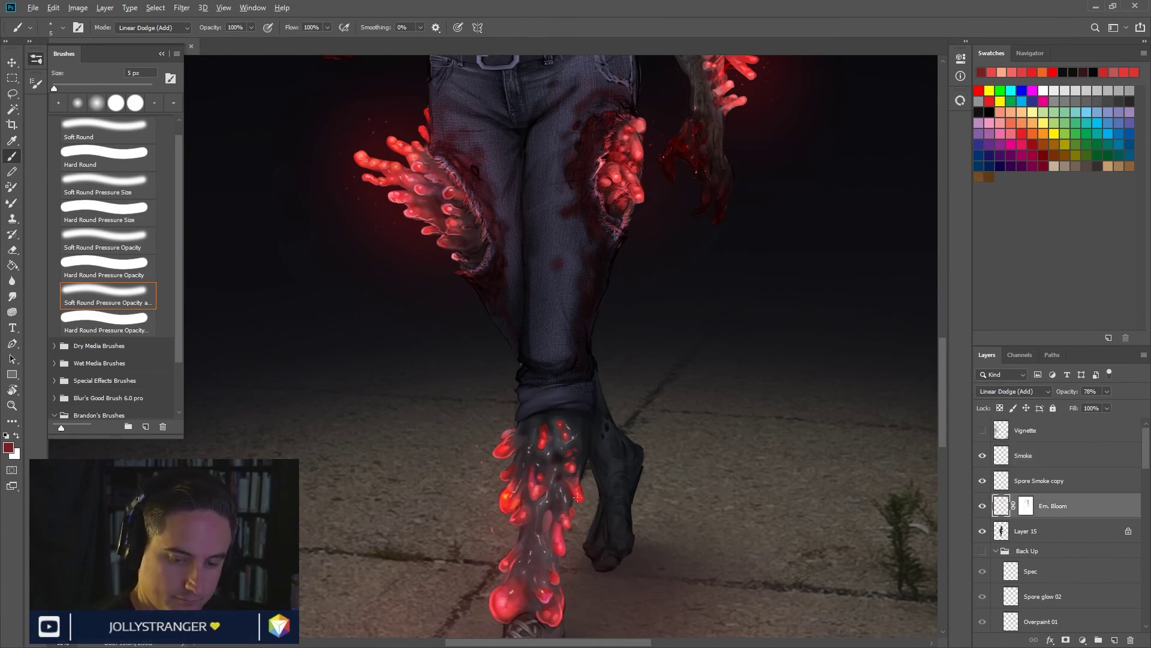
{"action": "left_click_drag", "start_coordinate": [577, 497], "coordinate": [627, 488]}
{"action": "key", "text": "bracketleft"}
{"action": "key", "text": "bracketleft"}
{"action": "key", "text": "bracketleft"}
{"action": "key", "text": "bracketleft"}
{"action": "key", "text": "bracketleft"}
{"action": "key", "text": "bracketleft"}
{"action": "key", "text": "bracketleft"}
{"action": "key", "text": "bracketleft"}
{"action": "key", "text": "bracketleft"}
{"action": "key", "text": "bracketleft"}
{"action": "key", "text": "bracketleft"}
{"action": "key", "text": "bracketleft"}
{"action": "key", "text": "bracketleft"}
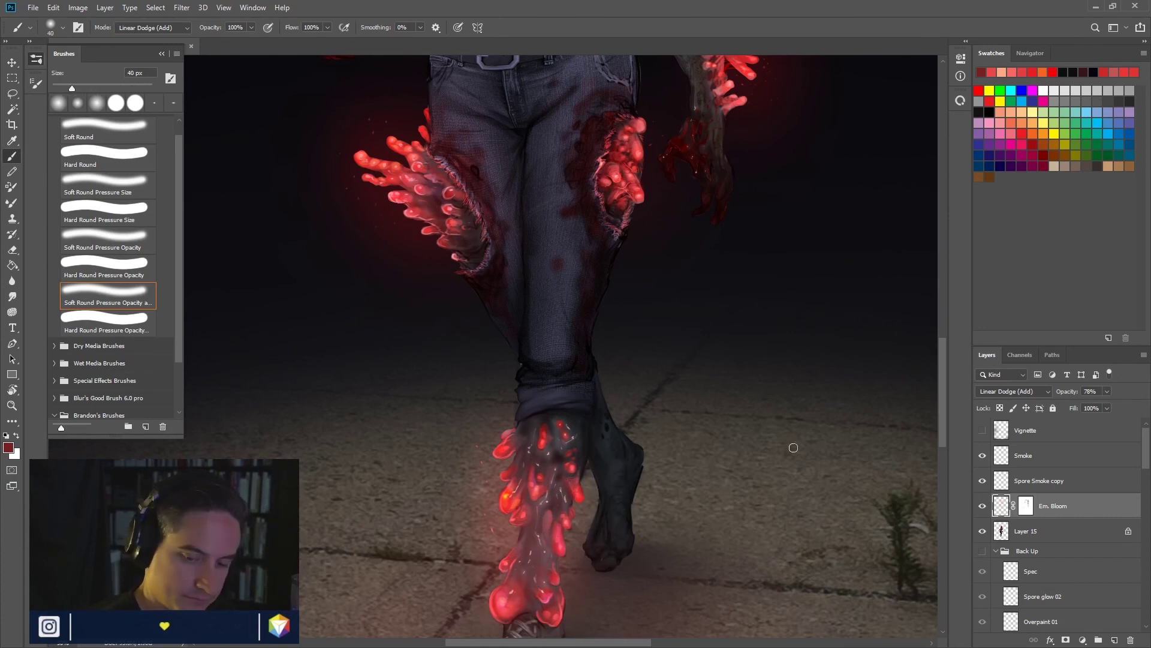
Step: Dot tiny spores around the lower-leg growths on the Smoke layer with a 7 px brush
{"action": "left_click", "coordinate": [1035, 455]}
{"action": "key", "text": "bracketleft"}
{"action": "key", "text": "bracketleft"}
{"action": "key", "text": "bracketleft"}
{"action": "key", "text": "bracketleft"}
{"action": "key", "text": "bracketleft"}
{"action": "key", "text": "bracketleft"}
{"action": "key", "text": "bracketleft"}
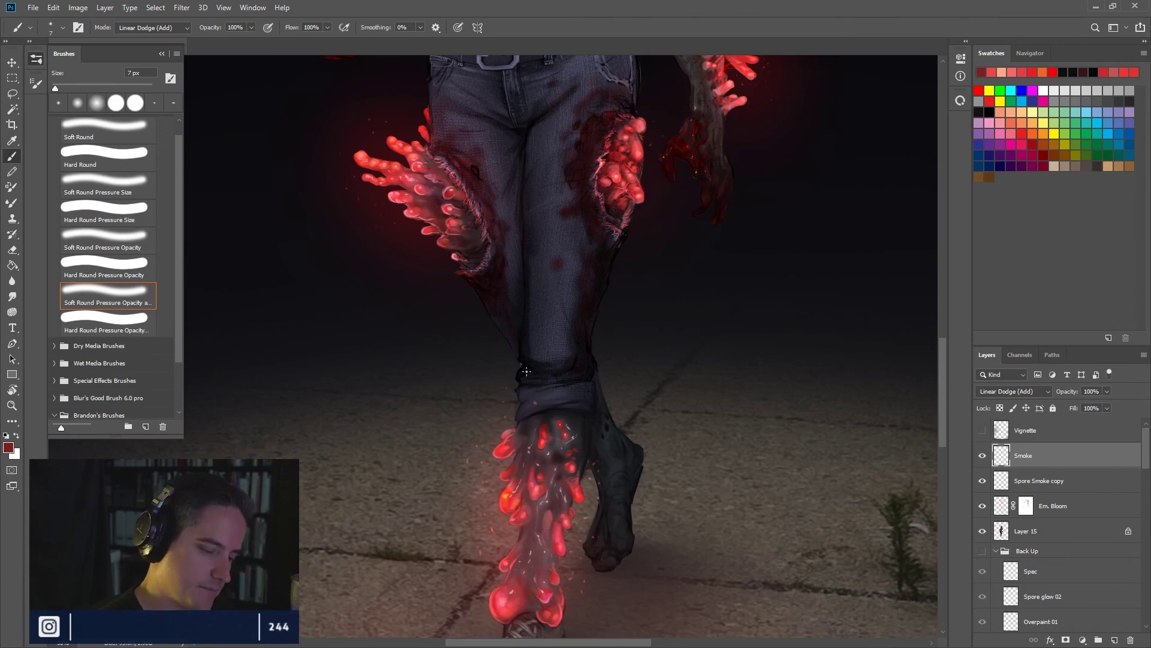
Step: Review the whole figure and compare it with the Smoke layer hidden and shown
{"action": "scroll", "coordinate": [526, 371], "scroll_direction": "down", "scroll_amount": 4}
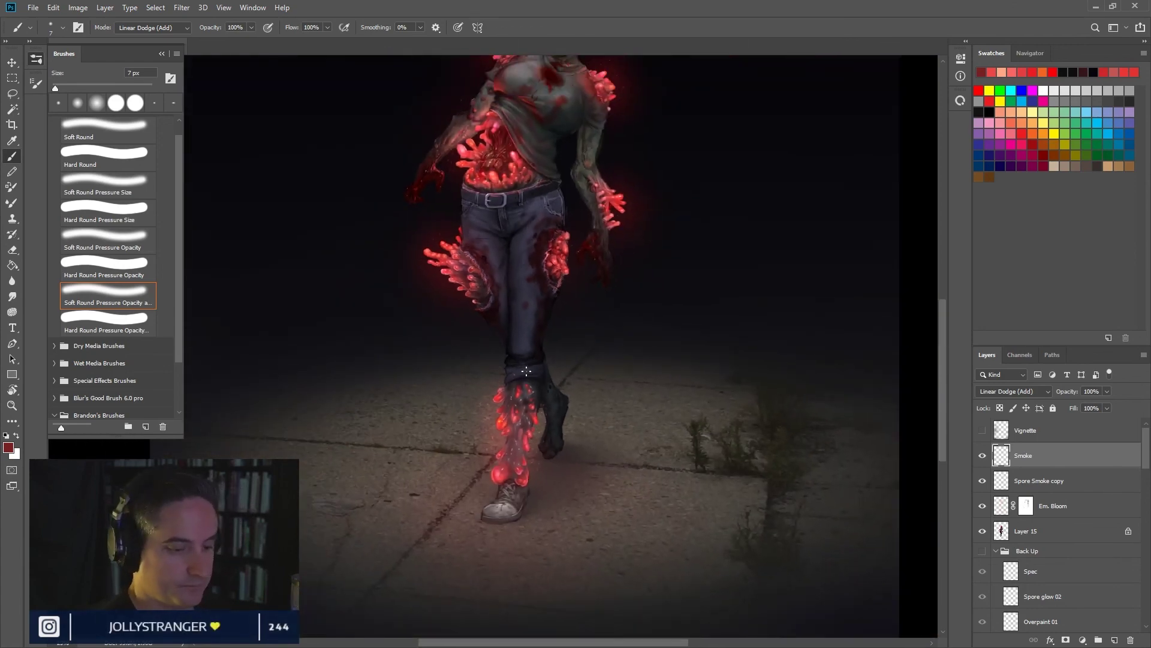
{"action": "scroll", "coordinate": [612, 275], "scroll_direction": "up", "scroll_amount": 3}
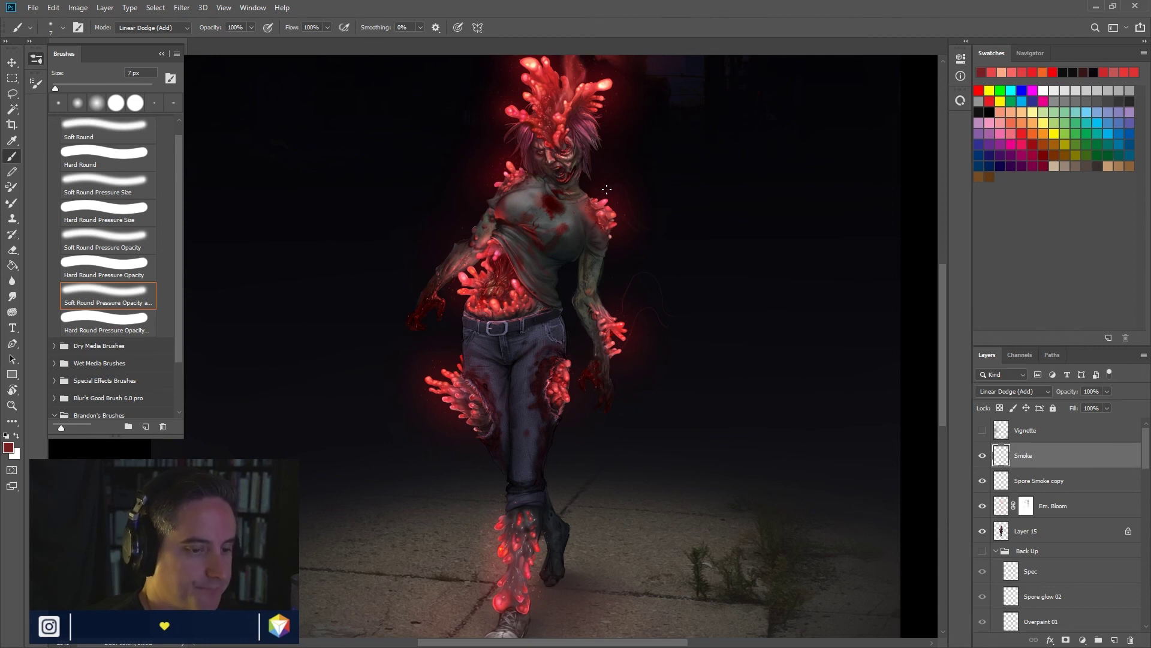
{"action": "scroll", "coordinate": [655, 264], "scroll_direction": "up", "scroll_amount": 3}
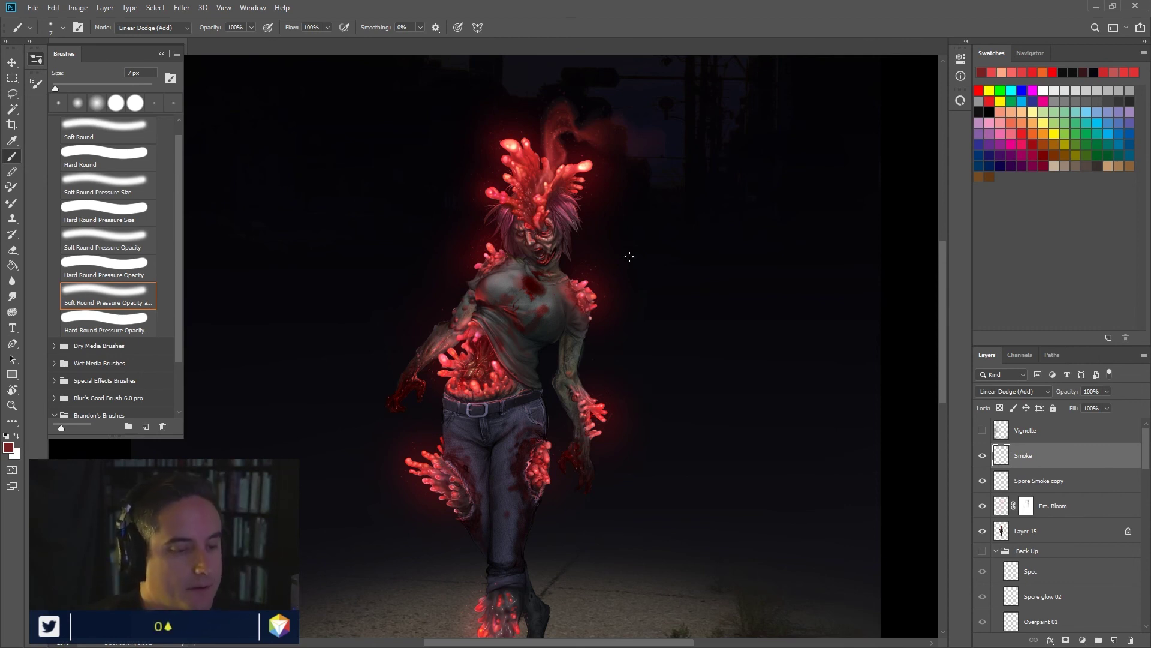
{"action": "mouse_move", "coordinate": [590, 451]}
{"action": "left_mouse_down"}
{"action": "mouse_move", "coordinate": [673, 311]}
{"action": "mouse_move", "coordinate": [601, 251]}
{"action": "mouse_move", "coordinate": [565, 458]}
{"action": "left_mouse_up"}
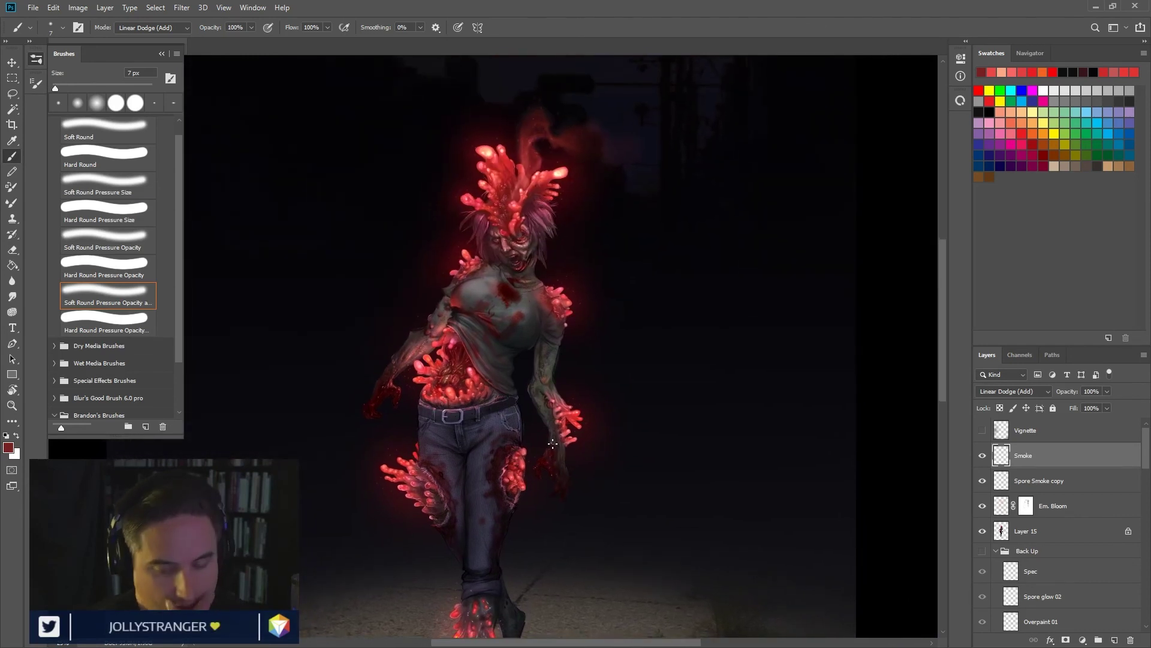
{"action": "left_click", "coordinate": [983, 455]}
{"action": "left_click", "coordinate": [983, 455]}
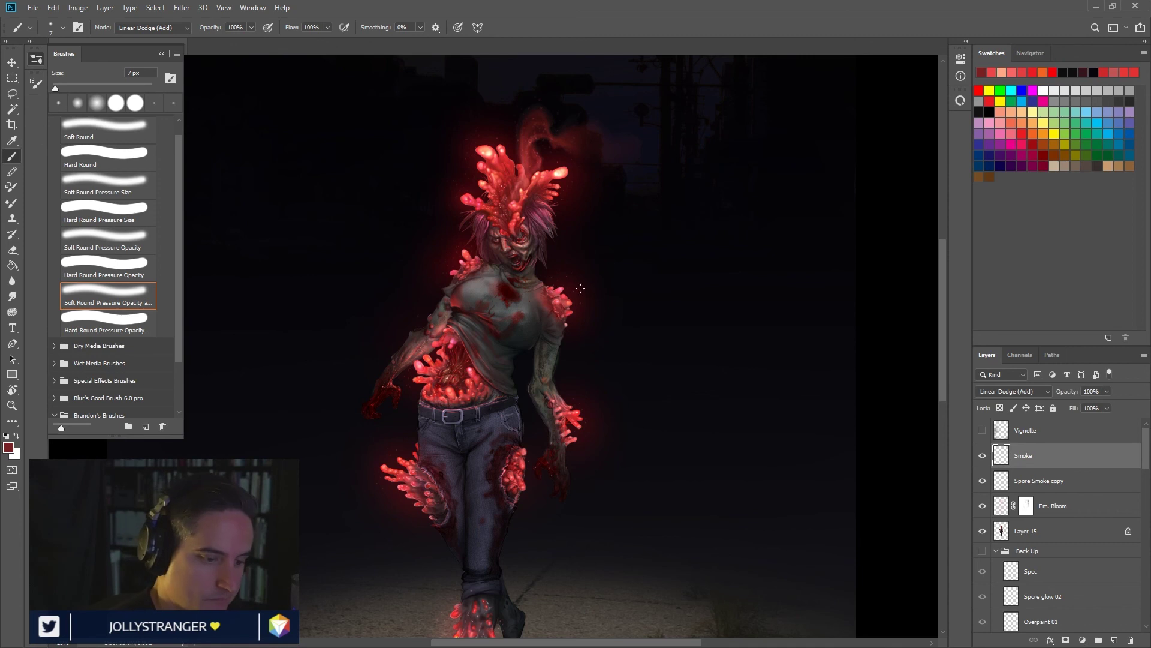
Step: Paint a curling red smoke wisp rising from the right-hand shoulder growths with a 30 px brush
{"action": "left_click_drag", "start_coordinate": [566, 295], "coordinate": [569, 294]}
{"action": "key", "text": "bracketleft"}
{"action": "key", "text": "bracketleft"}
{"action": "key", "text": "bracketleft"}
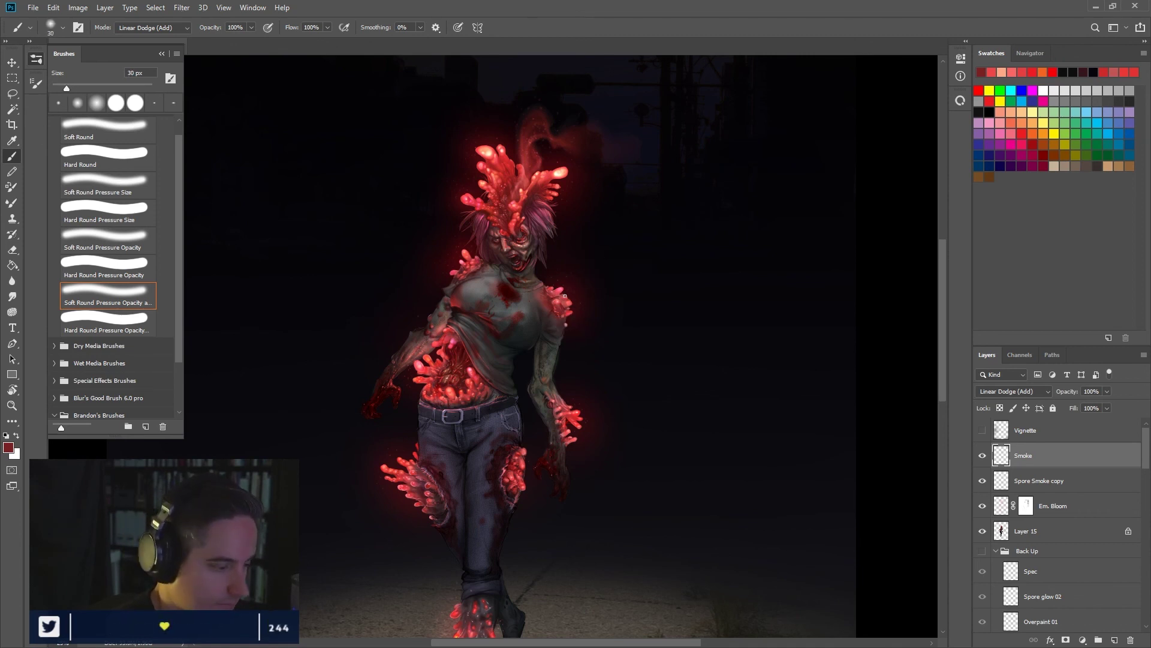
{"action": "left_click_drag", "start_coordinate": [564, 296], "coordinate": [578, 273]}
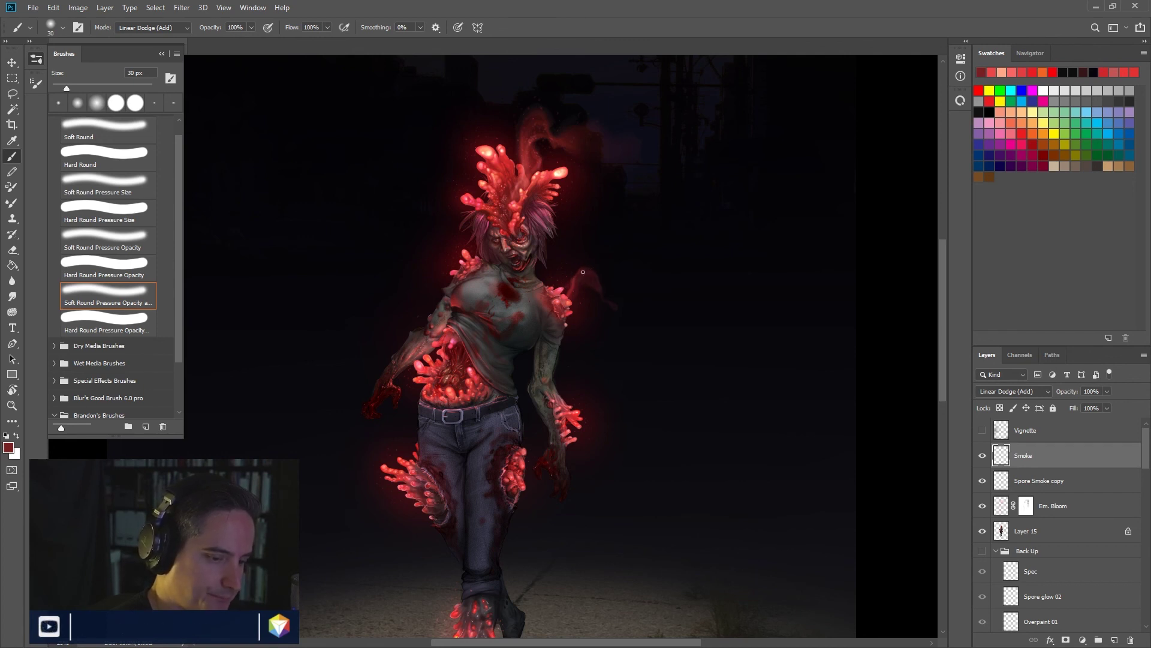
{"action": "left_click_drag", "start_coordinate": [580, 302], "coordinate": [602, 302]}
{"action": "key", "text": "bracketleft"}
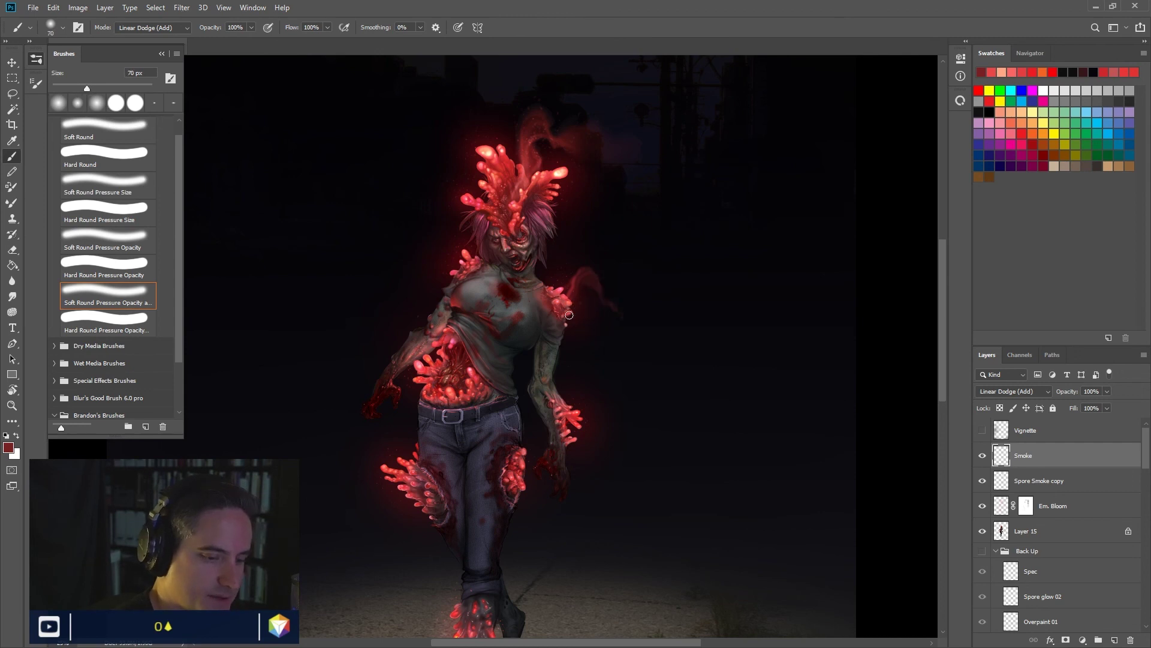
Step: Build up the shoulder smoke and extend it outward, using brush sizes of 70 px and 40 px
{"action": "mouse_move", "coordinate": [596, 314]}
{"action": "left_mouse_down"}
{"action": "mouse_move", "coordinate": [604, 288]}
{"action": "mouse_move", "coordinate": [584, 310]}
{"action": "left_mouse_up"}
{"action": "key", "text": "bracketleft"}
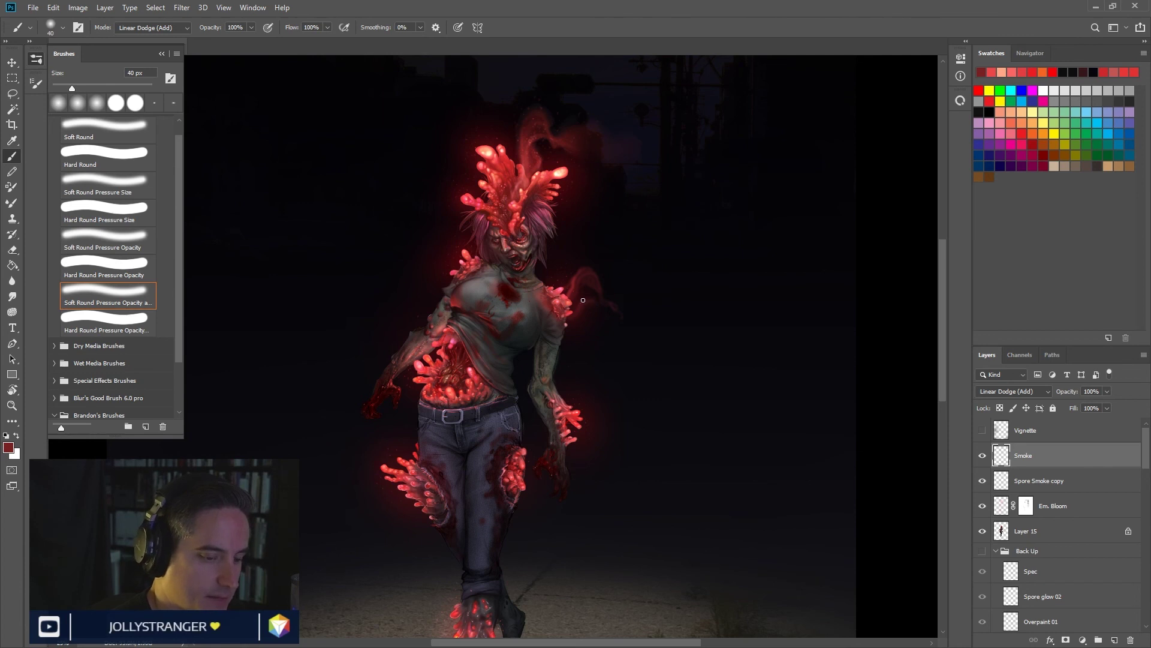
{"action": "mouse_move", "coordinate": [587, 292]}
{"action": "left_mouse_down"}
{"action": "mouse_move", "coordinate": [627, 308]}
{"action": "mouse_move", "coordinate": [625, 326]}
{"action": "left_mouse_up"}
{"action": "key", "text": "bracketleft"}
{"action": "key", "text": "bracketleft"}
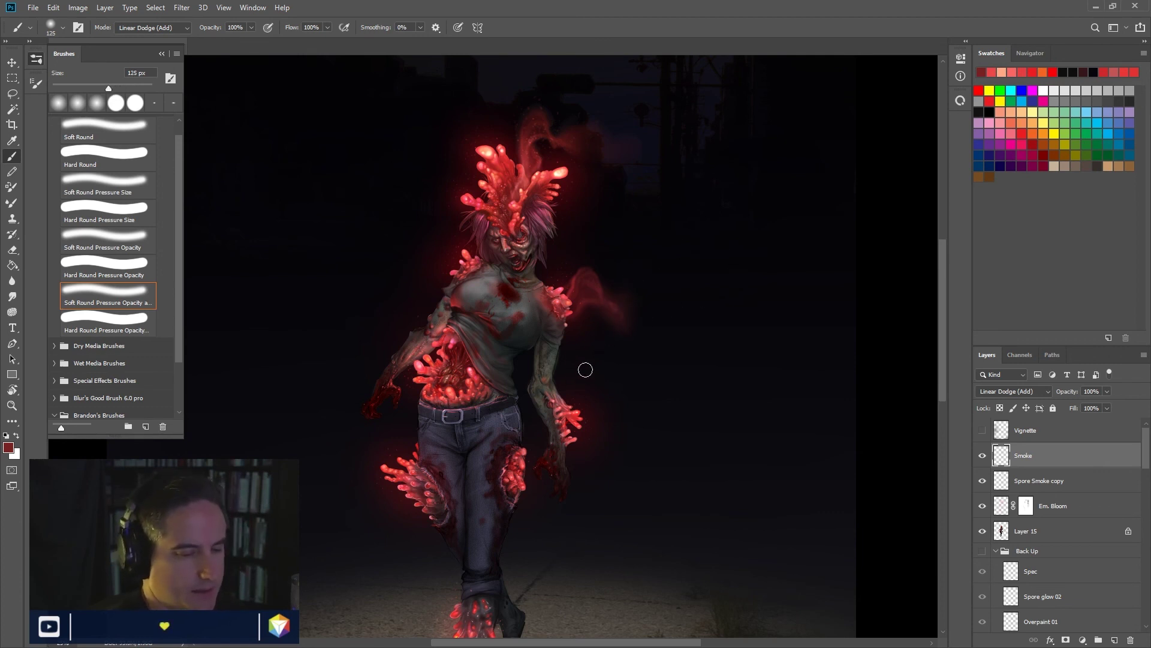
Step: Start a faint red smoke wisp above the right-hand forearm growths, reducing the brush from 197 px to 40 px
{"action": "left_click_drag", "start_coordinate": [583, 375], "coordinate": [570, 393]}
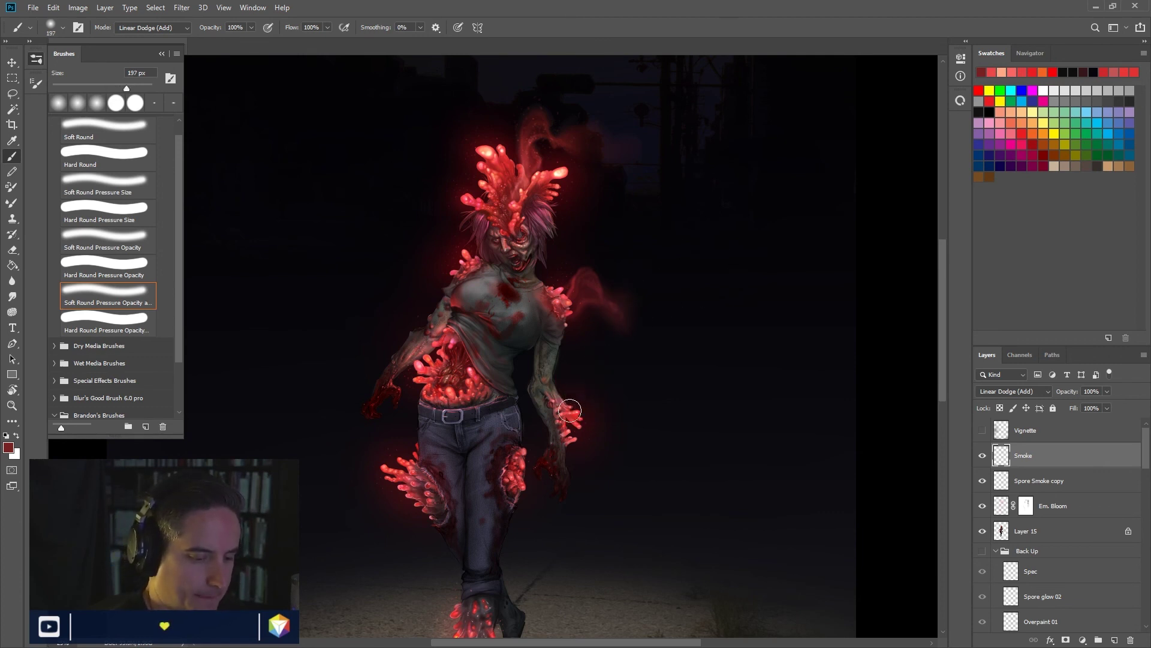
{"action": "key", "text": "bracketleft"}
{"action": "key", "text": "bracketleft"}
{"action": "key", "text": "bracketleft"}
{"action": "key", "text": "bracketleft"}
{"action": "key", "text": "bracketleft"}
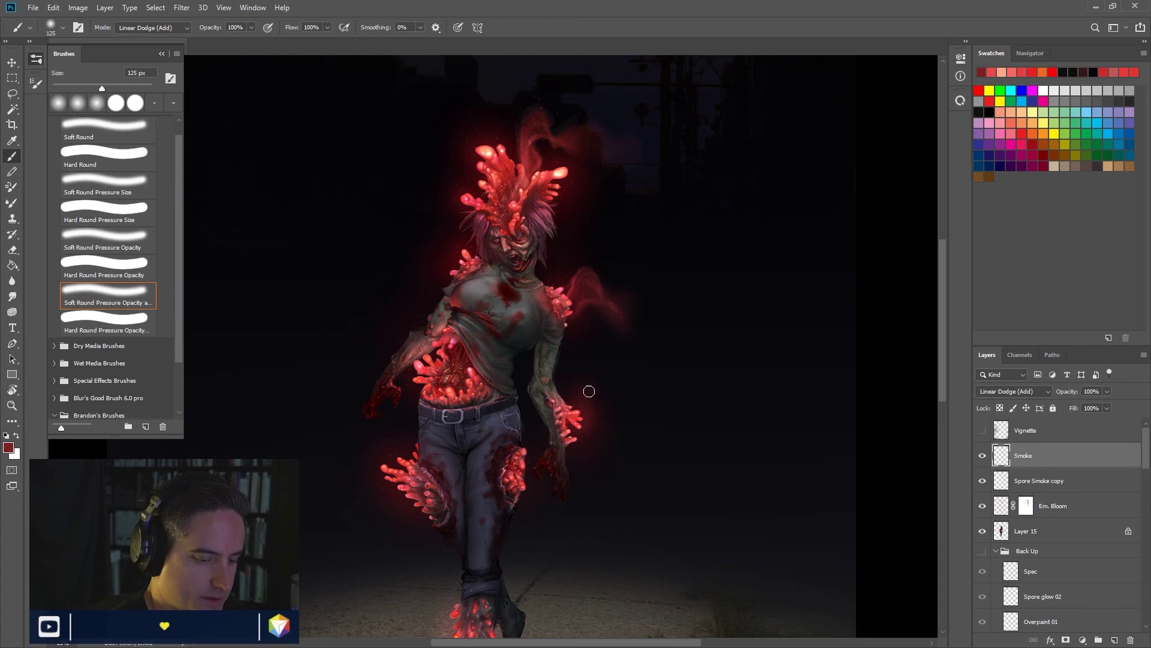
{"action": "key", "text": "bracketleft"}
{"action": "key", "text": "bracketleft"}
{"action": "key", "text": "bracketleft"}
{"action": "key", "text": "bracketleft"}
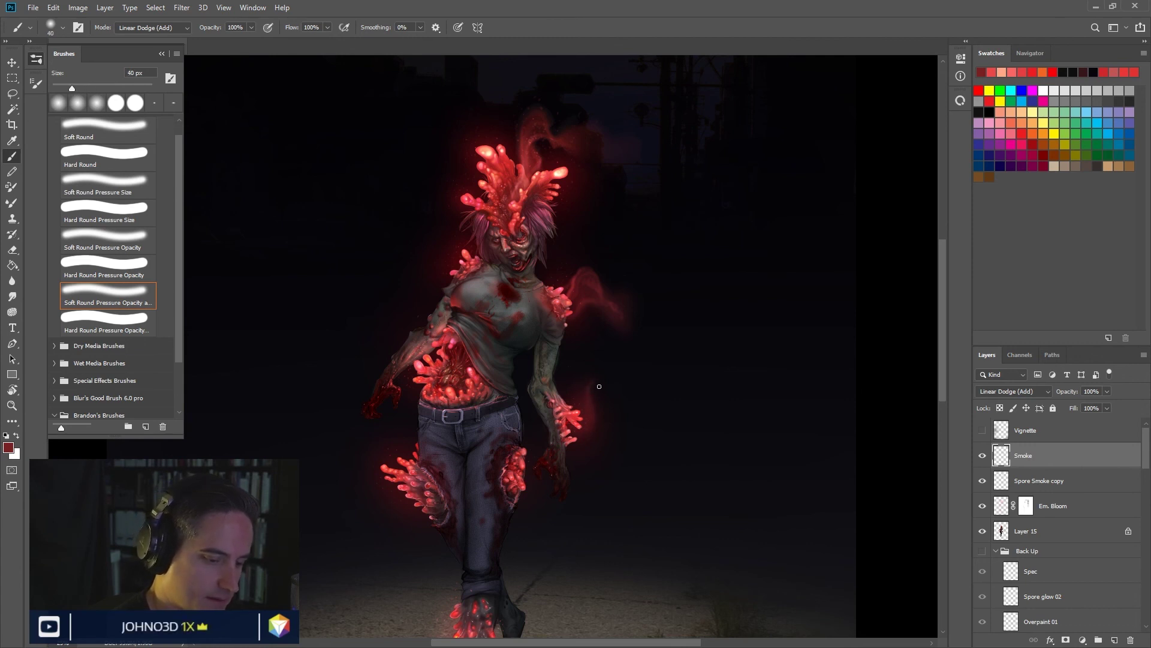
Step: Strengthen the forearm smoke and spread it outward with a larger soft brush, starting at 80 px
{"action": "left_click_drag", "start_coordinate": [598, 398], "coordinate": [597, 390]}
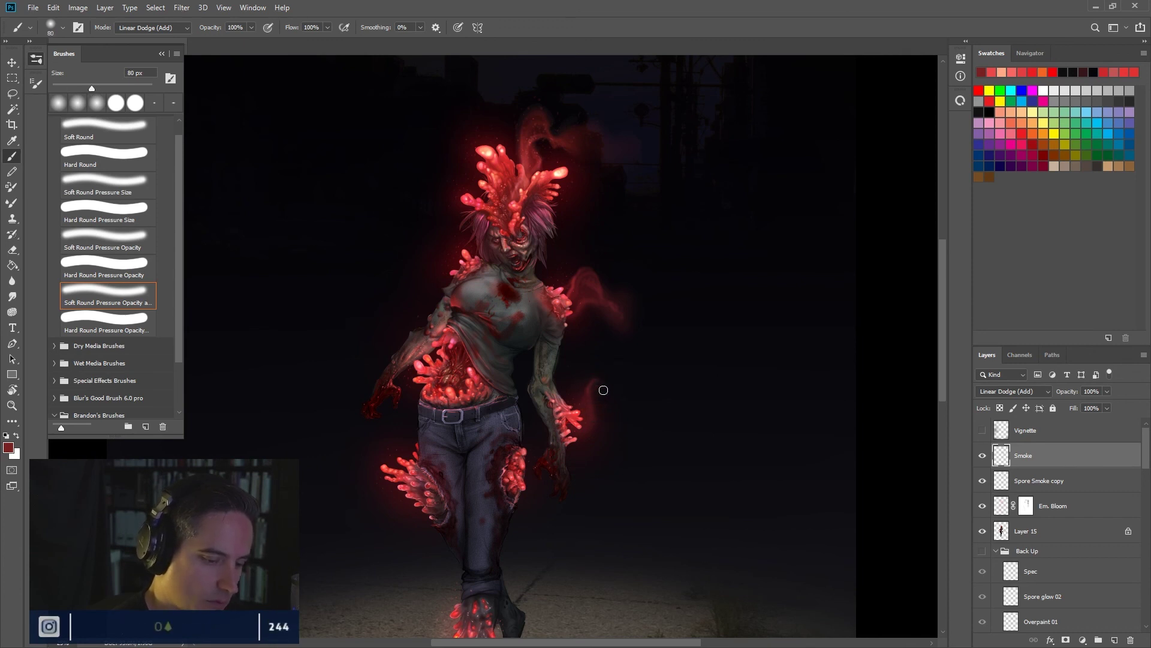
{"action": "left_click_drag", "start_coordinate": [602, 393], "coordinate": [621, 401]}
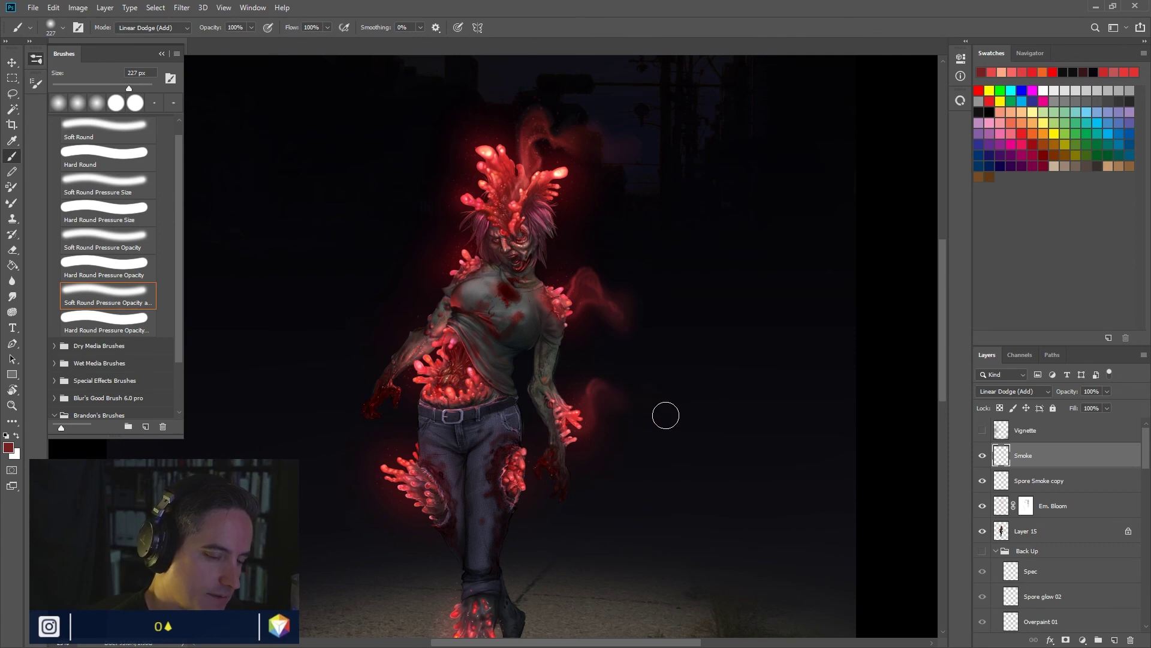
{"action": "key", "text": "bracketleft"}
{"action": "key", "text": "bracketleft"}
{"action": "key", "text": "bracketleft"}
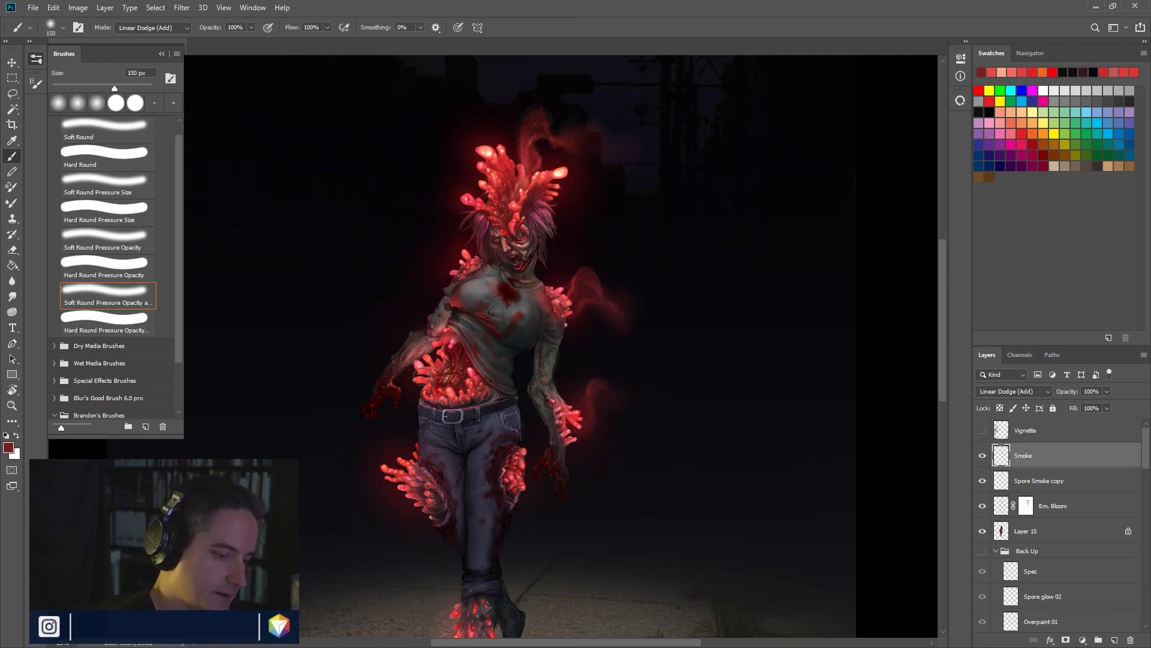
Step: Paint thin red smoke wisps around the growths on both thighs with a 45 px brush
{"action": "key", "text": "bracketleft"}
{"action": "key", "text": "bracketleft"}
{"action": "key", "text": "bracketleft"}
{"action": "key", "text": "bracketleft"}
{"action": "key", "text": "bracketleft"}
{"action": "key", "text": "bracketleft"}
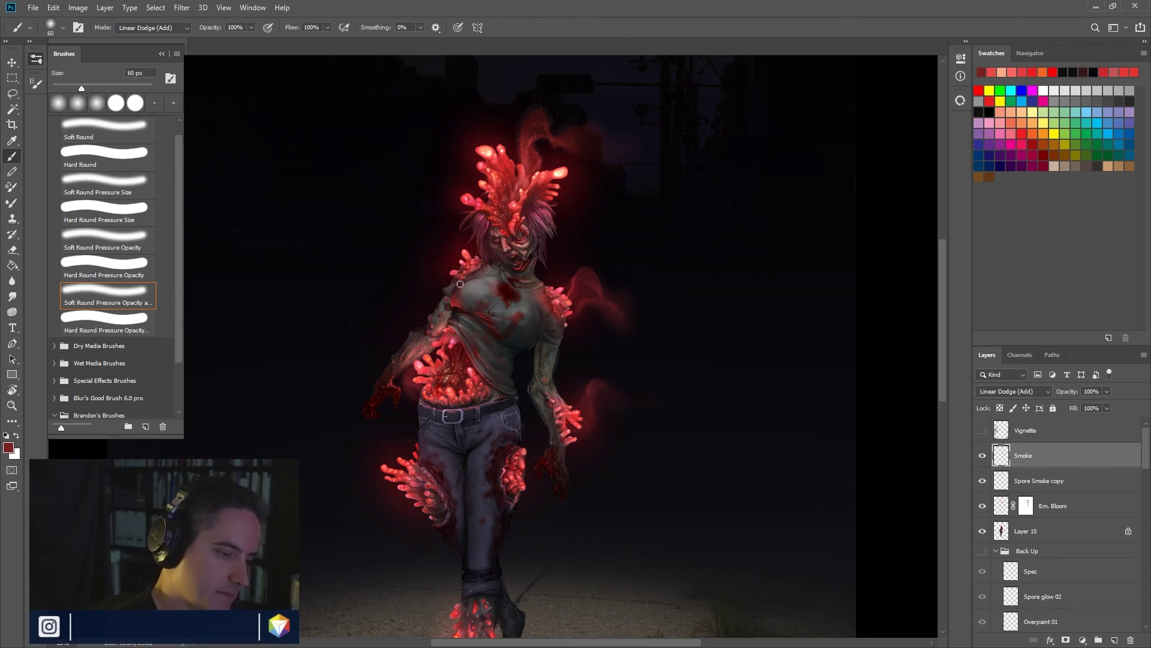
{"action": "key", "text": "bracketleft"}
{"action": "key", "text": "bracketleft"}
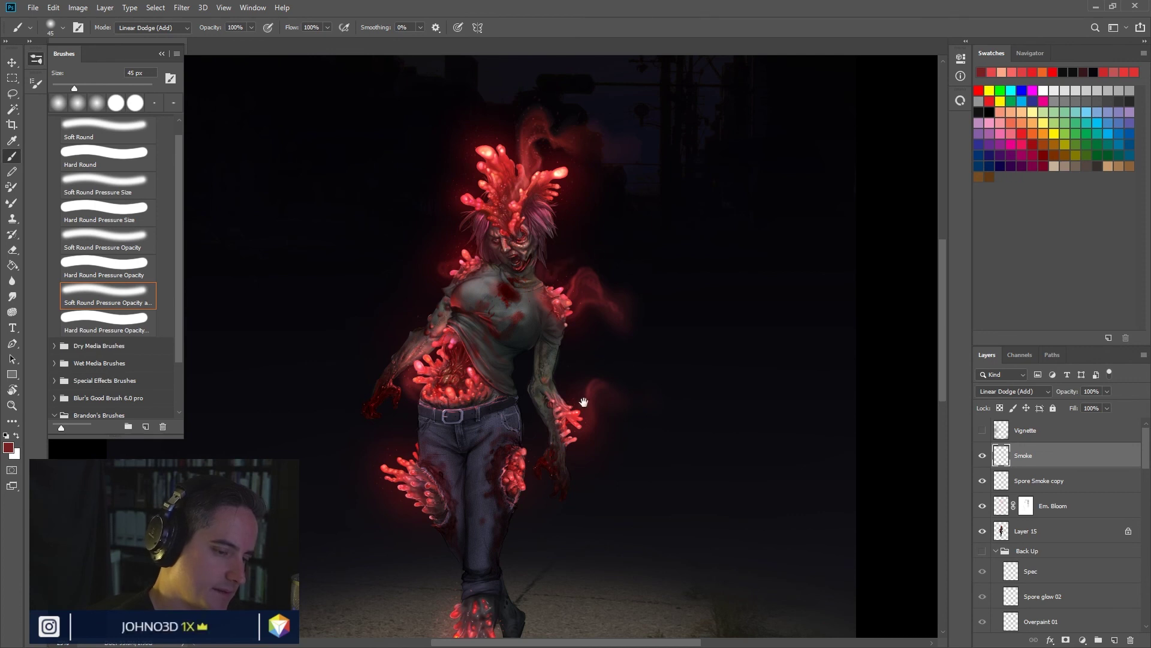
{"action": "scroll", "coordinate": [558, 281], "scroll_direction": "down", "scroll_amount": 3}
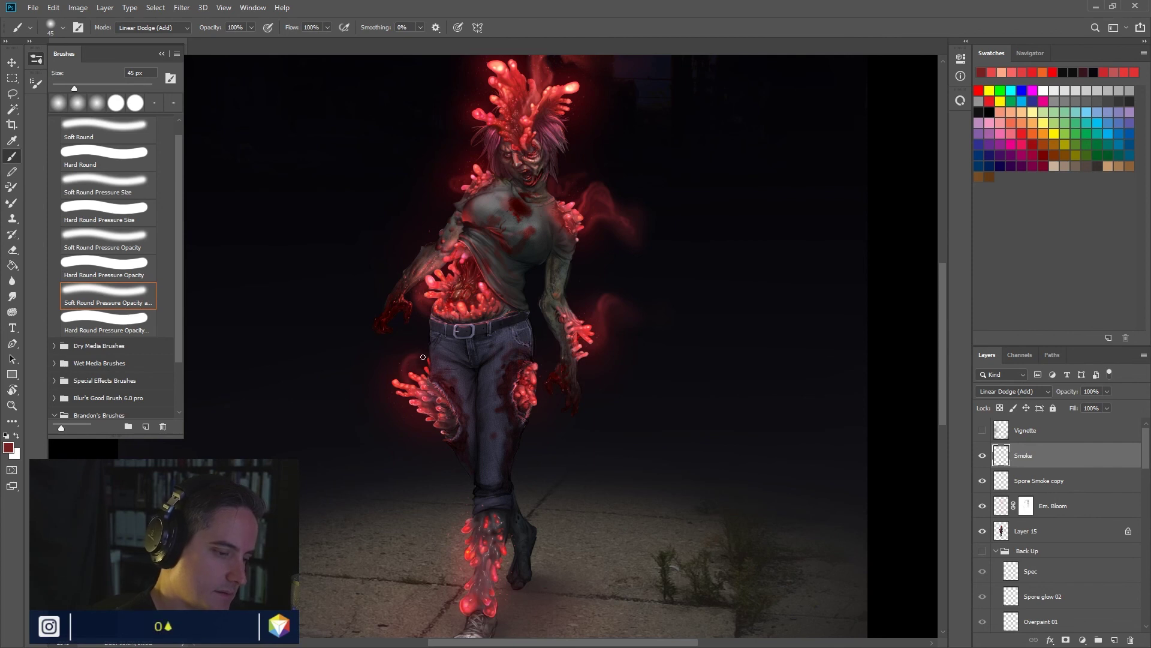
{"action": "scroll", "coordinate": [480, 359], "scroll_direction": "down", "scroll_amount": 2}
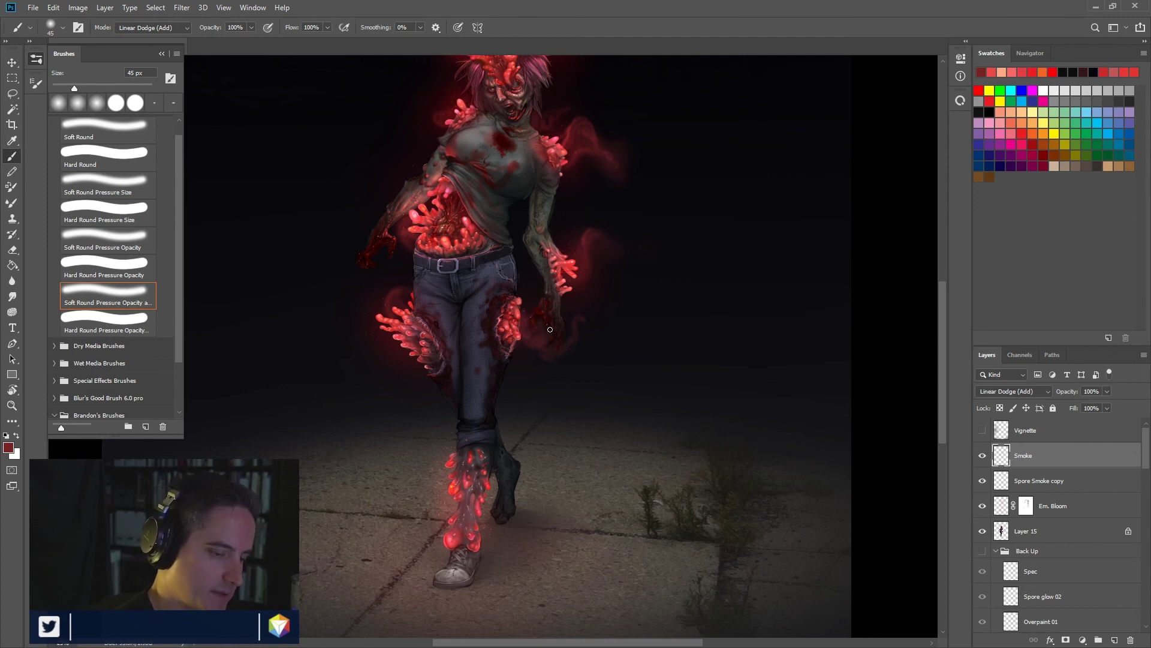
Step: Paint a red smoke wisp drifting from the lower-leg growths behind the bare foot, using brush sizes up to 100 px
{"action": "mouse_move", "coordinate": [489, 485]}
{"action": "left_mouse_down"}
{"action": "mouse_move", "coordinate": [502, 485]}
{"action": "mouse_move", "coordinate": [488, 478]}
{"action": "left_mouse_up"}
{"action": "key", "text": "bracketleft"}
{"action": "key", "text": "bracketleft"}
{"action": "key", "text": "bracketleft"}
{"action": "key", "text": "bracketleft"}
{"action": "key", "text": "bracketleft"}
{"action": "mouse_move", "coordinate": [507, 471]}
{"action": "left_mouse_down"}
{"action": "mouse_move", "coordinate": [533, 436]}
{"action": "mouse_move", "coordinate": [544, 456]}
{"action": "mouse_move", "coordinate": [564, 431]}
{"action": "mouse_move", "coordinate": [551, 454]}
{"action": "mouse_move", "coordinate": [523, 439]}
{"action": "mouse_move", "coordinate": [492, 481]}
{"action": "mouse_move", "coordinate": [499, 460]}
{"action": "mouse_move", "coordinate": [524, 433]}
{"action": "mouse_move", "coordinate": [503, 504]}
{"action": "mouse_move", "coordinate": [530, 444]}
{"action": "mouse_move", "coordinate": [531, 455]}
{"action": "mouse_move", "coordinate": [562, 471]}
{"action": "left_mouse_up"}
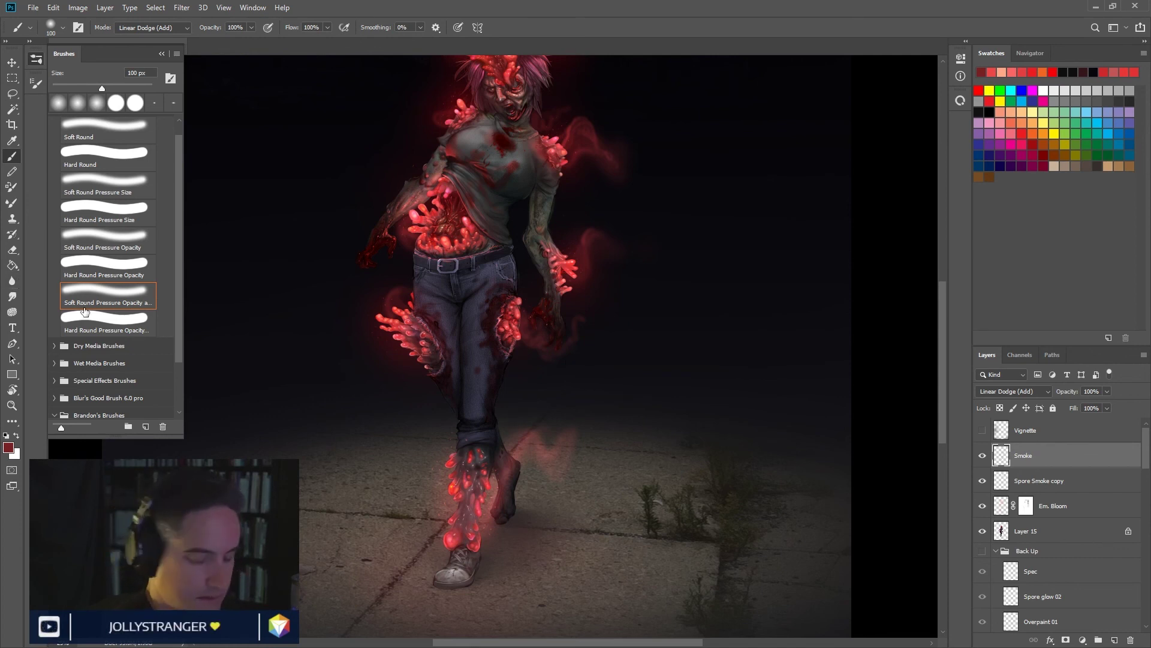
Step: Add a layer mask to the Smoke layer and fade the smoke behind the bare foot with a black 143 px brush in Normal mode
{"action": "left_click", "coordinate": [1067, 641]}
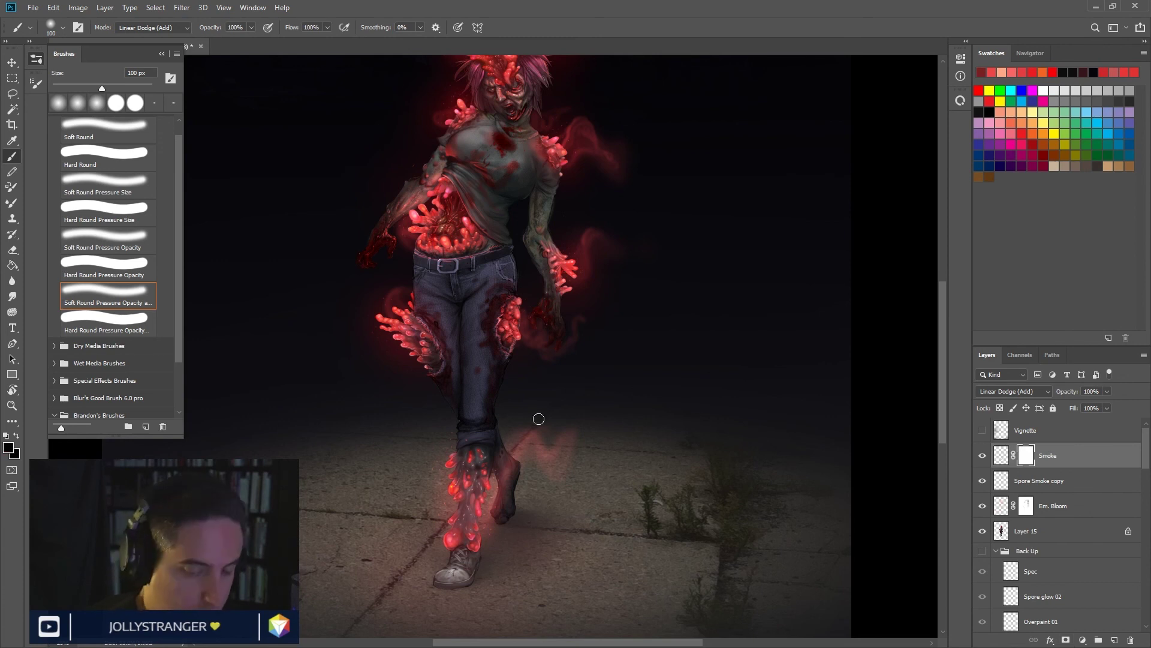
{"action": "left_click_drag", "start_coordinate": [579, 400], "coordinate": [580, 401]}
{"action": "left_click_drag", "start_coordinate": [571, 442], "coordinate": [562, 429]}
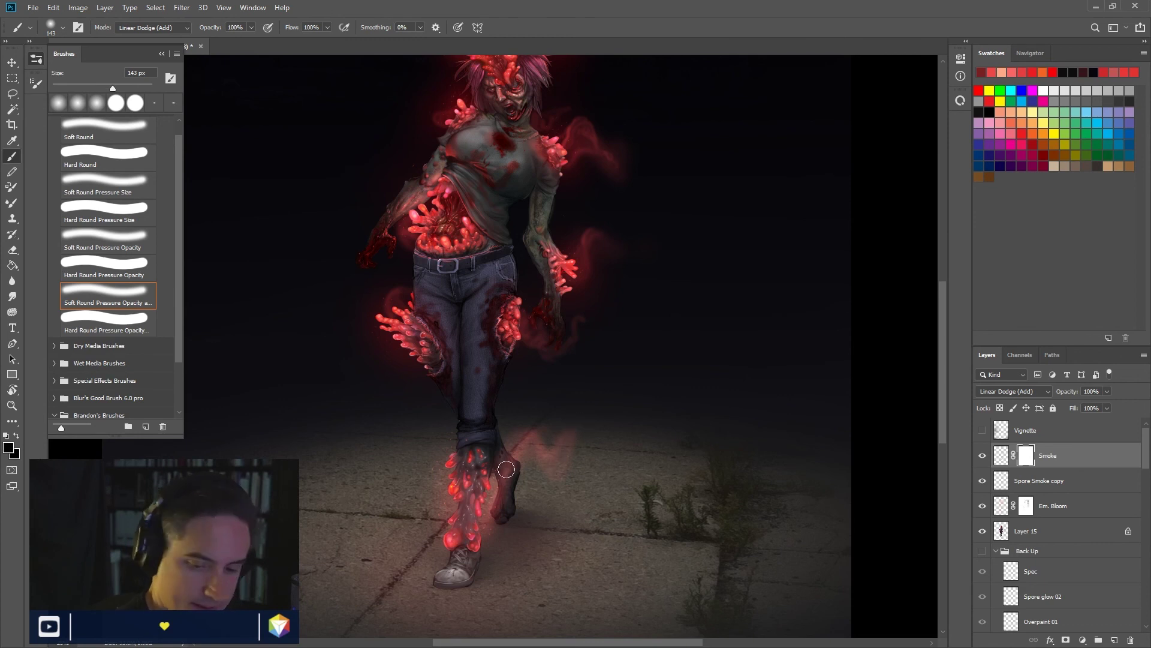
{"action": "left_click", "coordinate": [158, 28]}
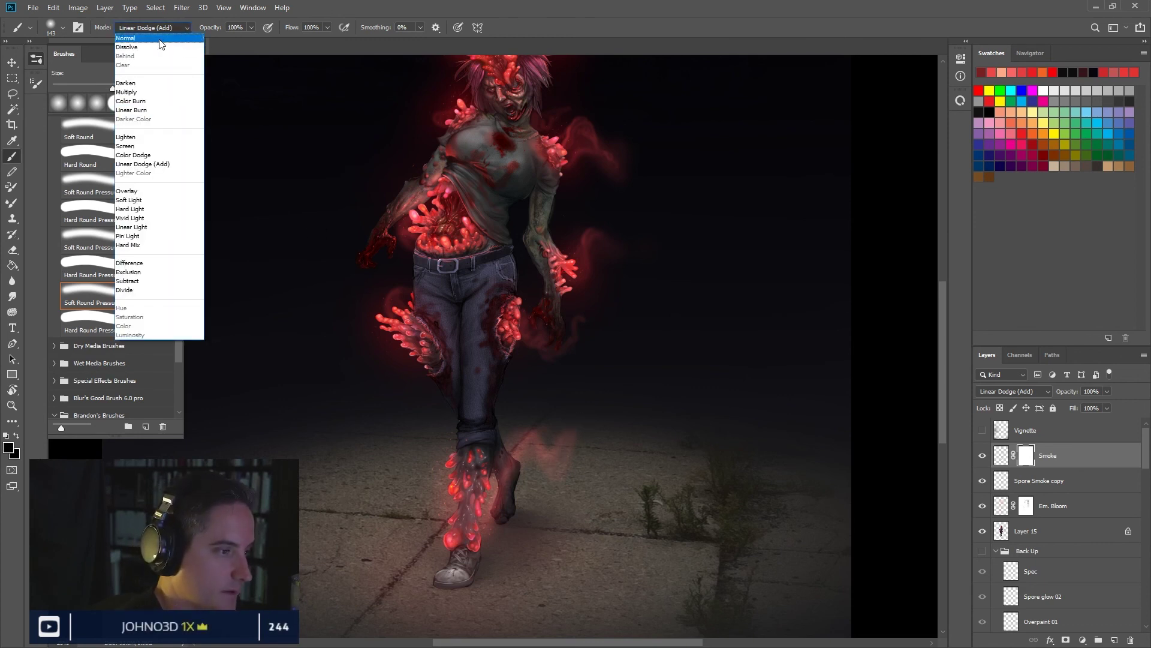
{"action": "left_click", "coordinate": [160, 38]}
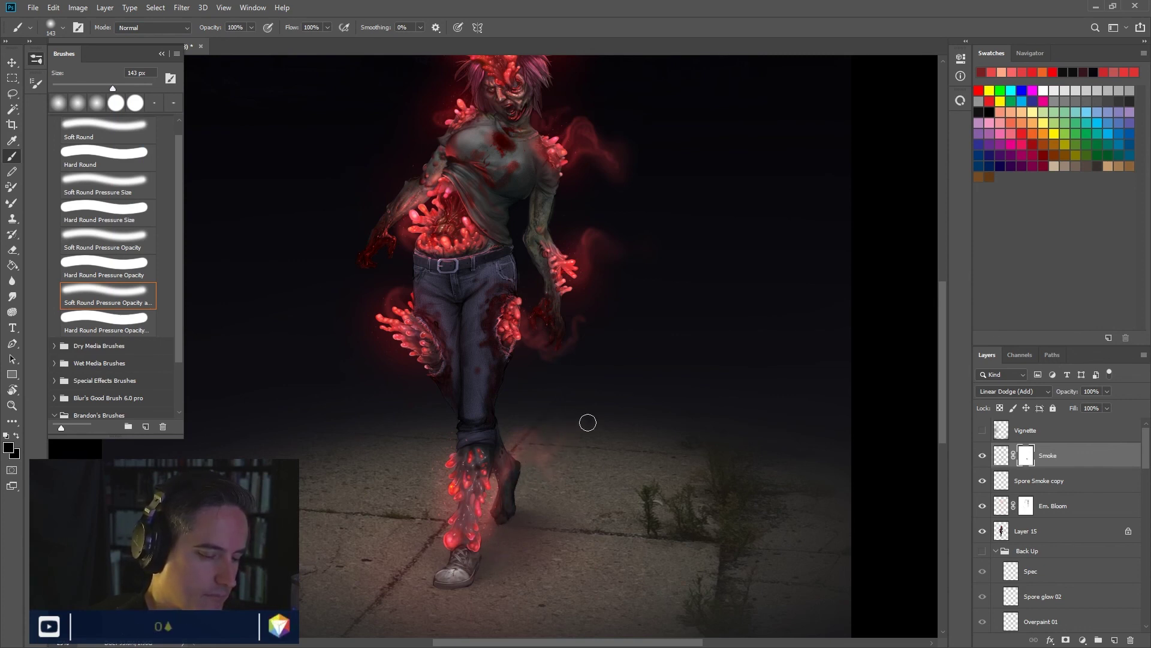
Step: Soften the smoke around the shoulder, forearm and thigh growths on the Smoke mask, with a brush reduced from 348 px to 175 px
{"action": "key", "text": "ISO_Level3_Shift"}
{"action": "right_click", "coordinate": [637, 168], "text": "alt"}
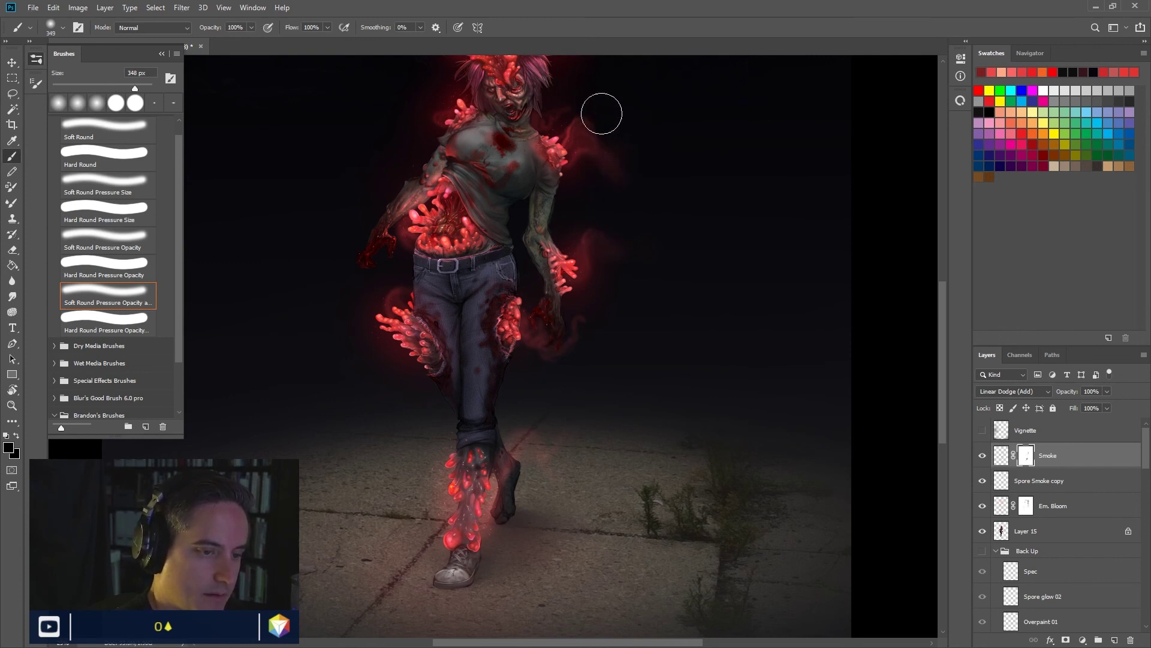
{"action": "key", "text": "bracketleft"}
{"action": "key", "text": "bracketleft"}
{"action": "left_click_drag", "start_coordinate": [382, 300], "coordinate": [390, 283]}
{"action": "key", "text": "bracketleft"}
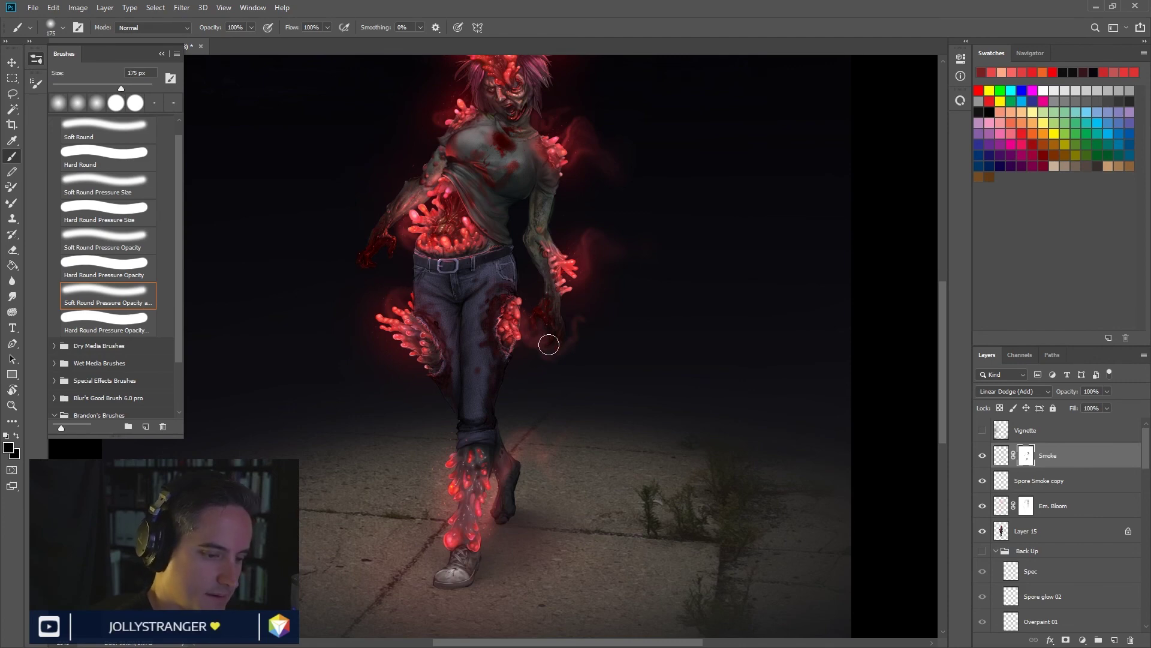
{"action": "key", "text": "bracketleft"}
Step: Refine the Smoke mask over the bloody hand beside the right-hand thigh with a brush reduced to 15 px
{"action": "key", "text": "ctrl+plus"}
{"action": "key", "text": "ctrl+plus"}
{"action": "key", "text": "bracketleft"}
{"action": "key", "text": "bracketleft"}
{"action": "key", "text": "bracketleft"}
{"action": "key", "text": "bracketleft"}
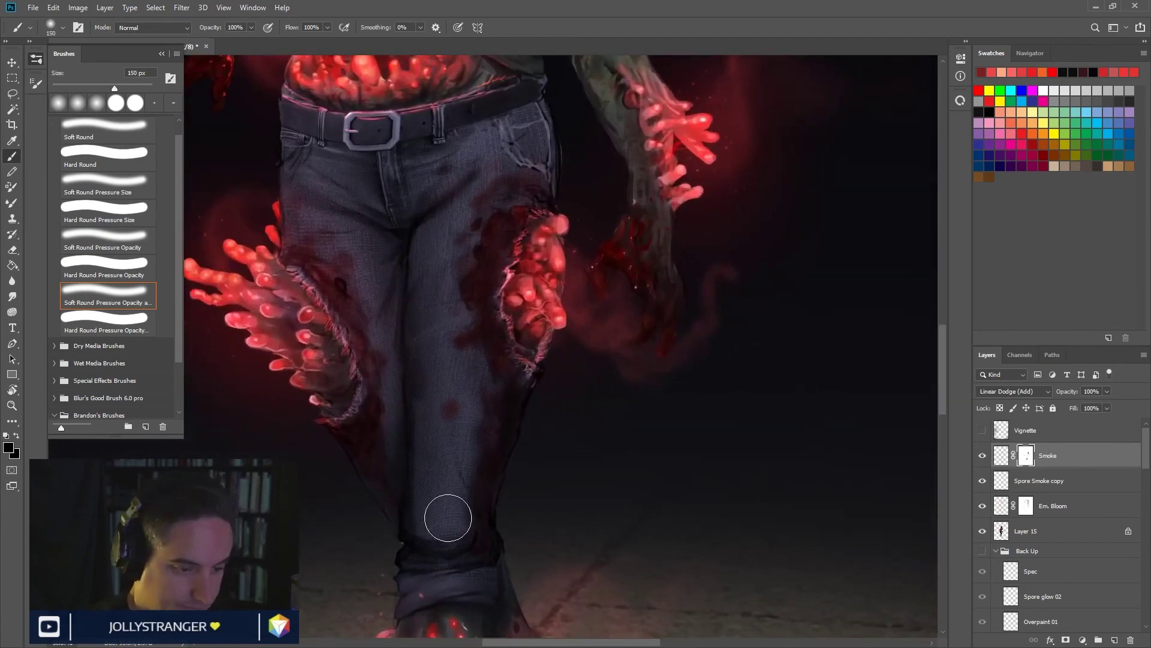
{"action": "key", "text": "bracketleft"}
{"action": "key", "text": "bracketleft"}
{"action": "key", "text": "bracketleft"}
{"action": "key", "text": "bracketleft"}
{"action": "key", "text": "bracketleft"}
{"action": "key", "text": "bracketleft"}
{"action": "key", "text": "bracketleft"}
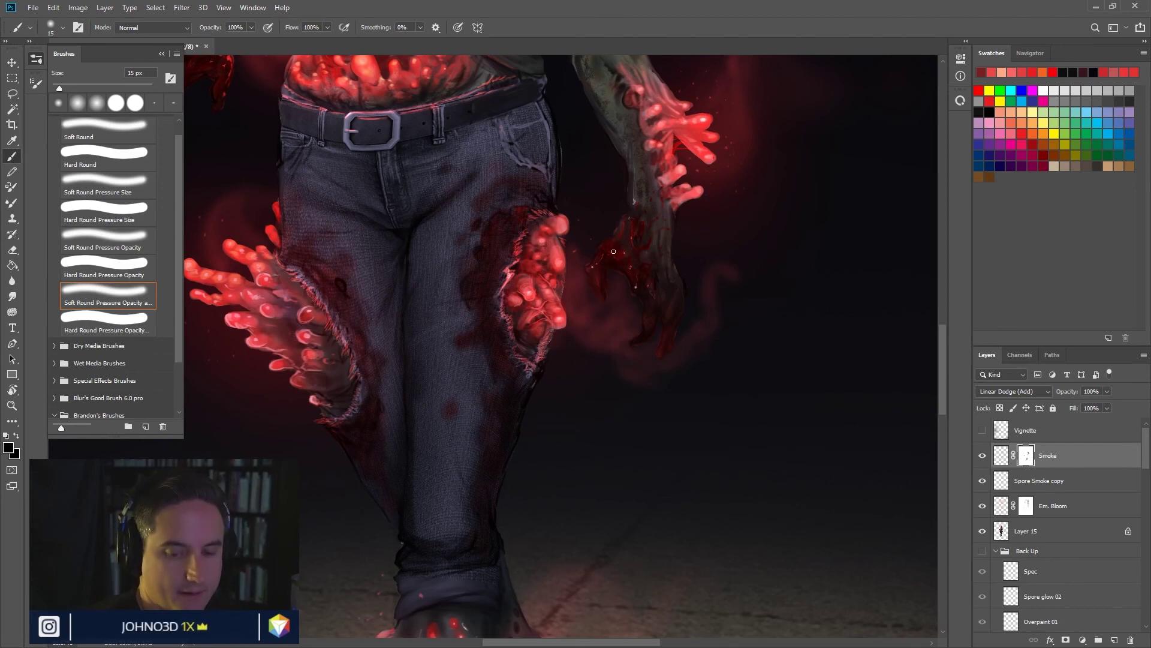
Step: Paint thin red glow highlights along the fingers of the hand beside the thigh on the Em. Bloom layer, sampling the growths' red, with a 4–6 px brush
{"action": "left_click", "coordinate": [1075, 505]}
{"action": "key", "text": "bracketleft"}
{"action": "left_click", "coordinate": [259, 268], "text": "alt"}
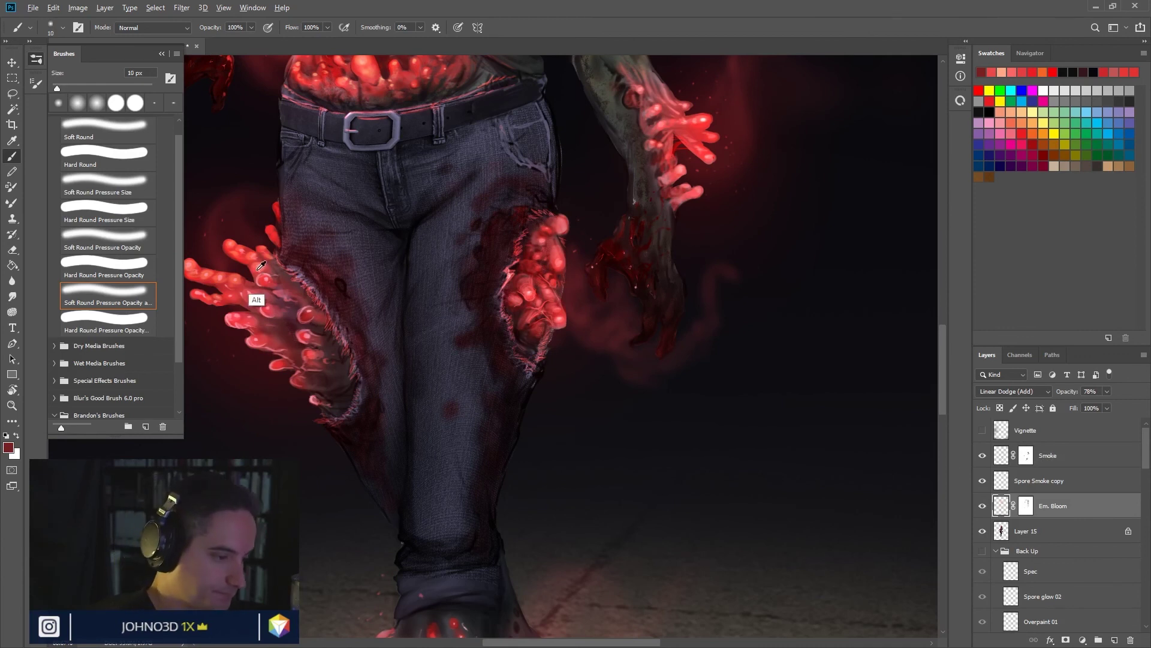
{"action": "left_click", "coordinate": [261, 266], "text": "alt"}
{"action": "key", "text": "bracketleft"}
{"action": "key", "text": "bracketleft"}
{"action": "key", "text": "bracketleft"}
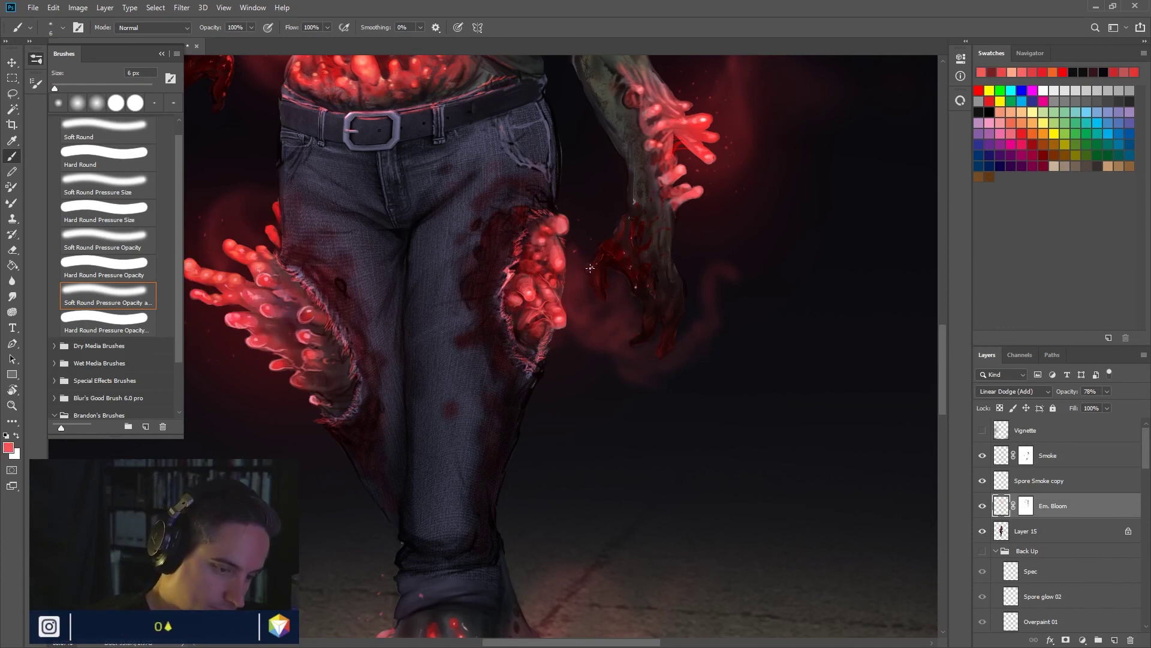
{"action": "mouse_move", "coordinate": [593, 277]}
{"action": "left_mouse_down"}
{"action": "mouse_move", "coordinate": [598, 295]}
{"action": "mouse_move", "coordinate": [594, 263]}
{"action": "left_mouse_up"}
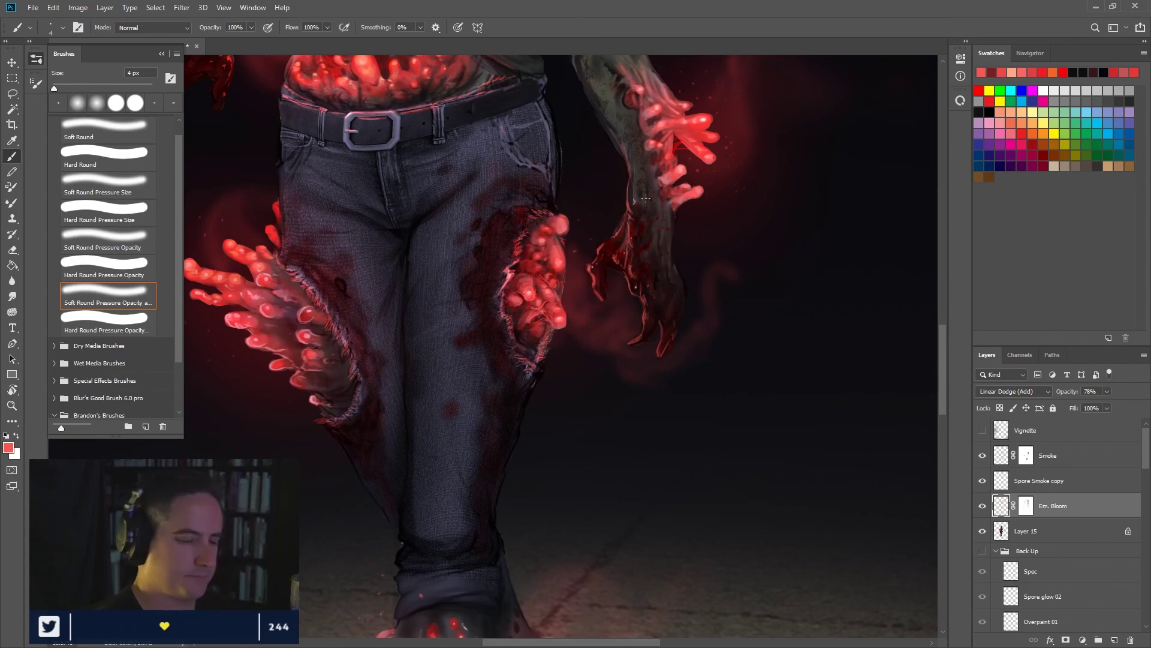
{"action": "left_click_drag", "start_coordinate": [547, 369], "coordinate": [589, 607]}
Step: Create a new layer above the Smoke layer and set the foreground color to a very pale pink for painting
{"action": "left_click", "coordinate": [1053, 453]}
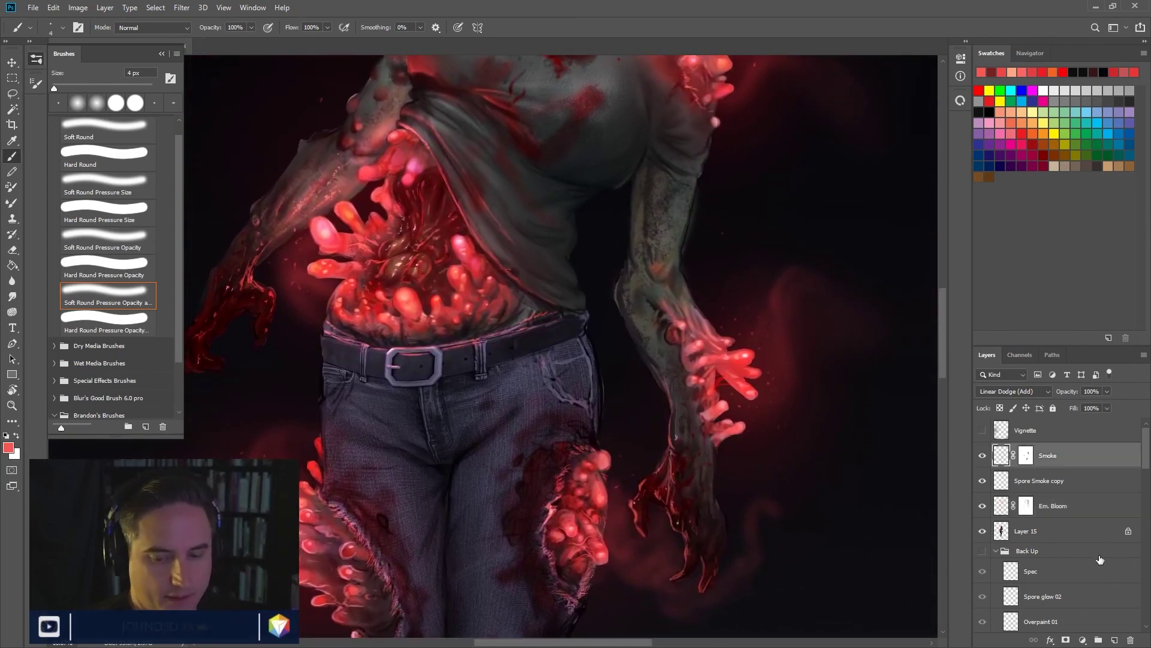
{"action": "left_click", "coordinate": [1114, 640]}
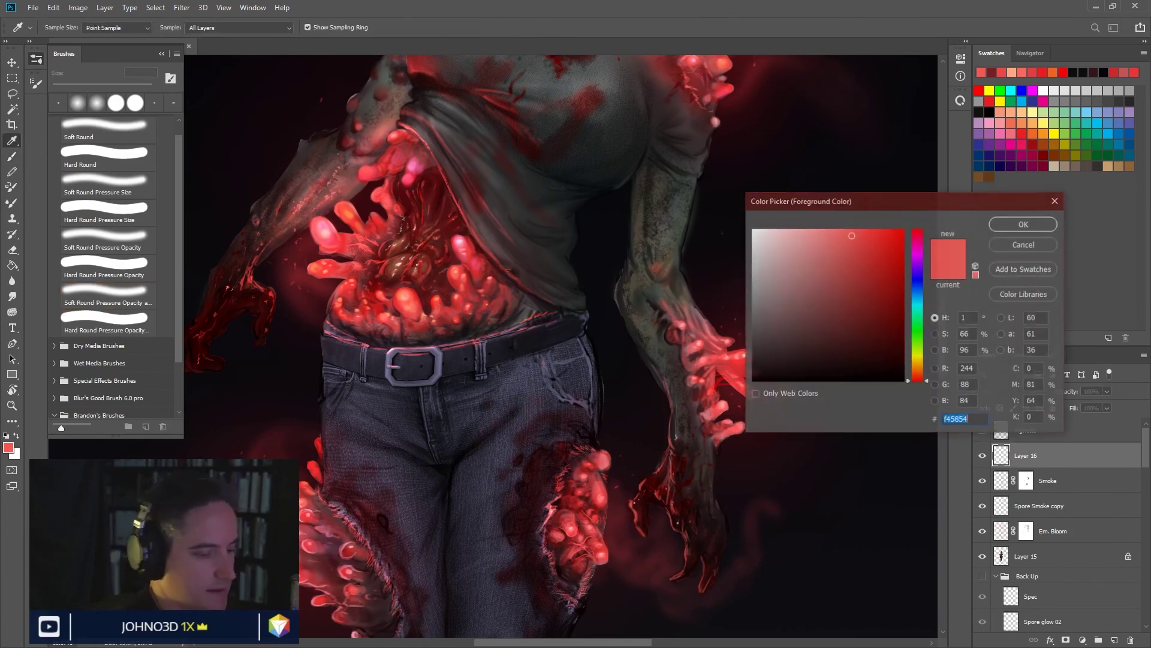
{"action": "left_click", "coordinate": [8, 447]}
{"action": "left_click_drag", "start_coordinate": [771, 249], "coordinate": [760, 219]}
{"action": "left_click", "coordinate": [1024, 224]}
{"action": "key", "text": "b"}
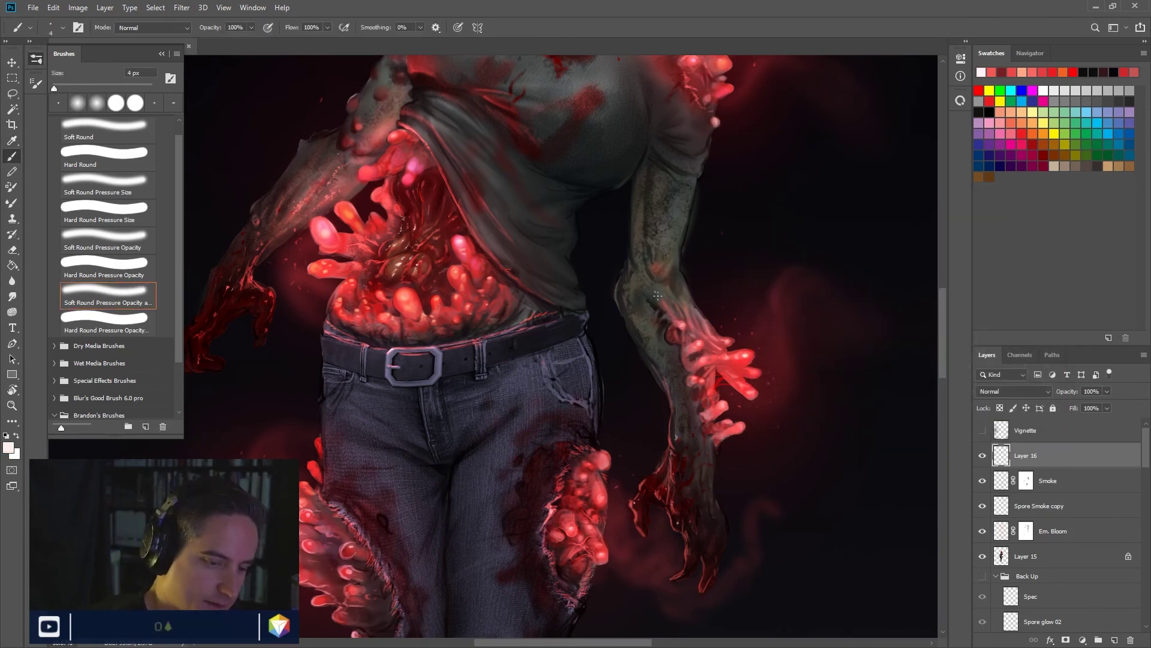
Step: Dot tiny pale highlights on the skin of the right-hand arm and around the belly growths with a 2 px brush
{"action": "key", "text": "bracketleft"}
{"action": "key", "text": "bracketleft"}
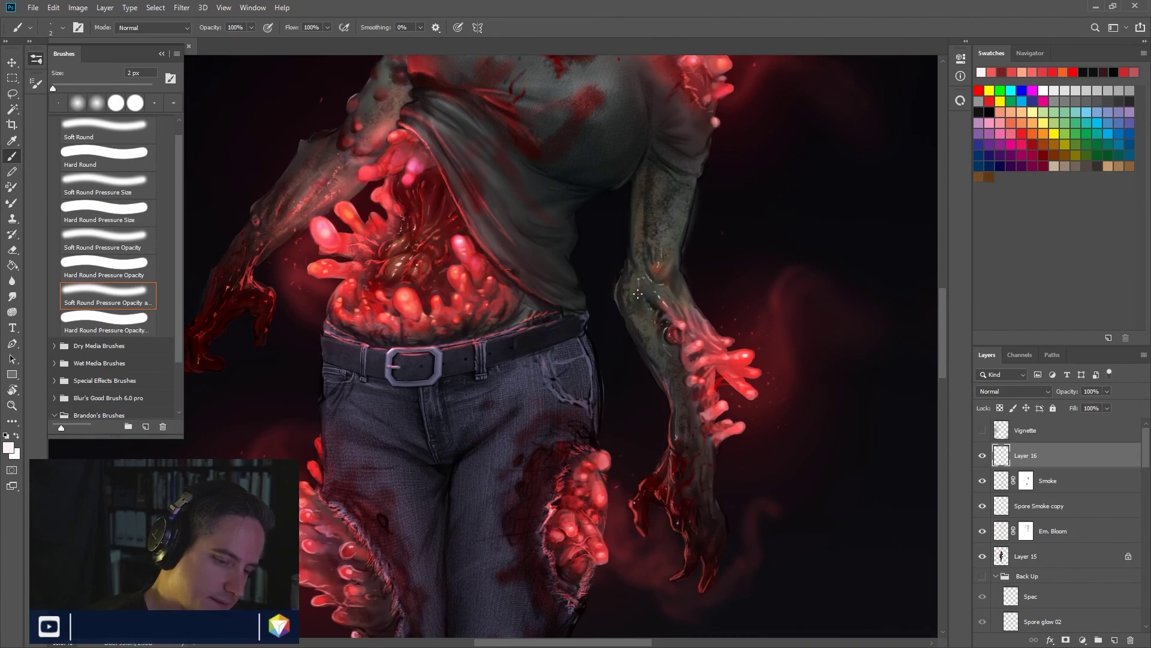
{"action": "mouse_move", "coordinate": [658, 226]}
{"action": "left_mouse_down"}
{"action": "mouse_move", "coordinate": [699, 314]}
{"action": "mouse_move", "coordinate": [624, 416]}
{"action": "left_mouse_up"}
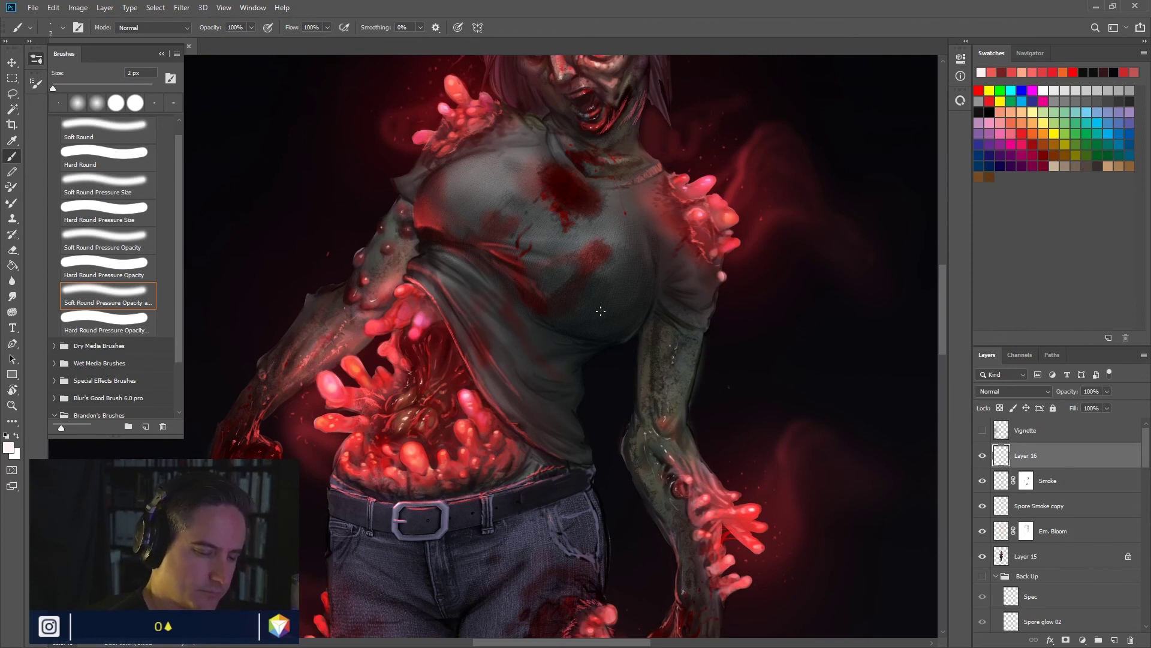
{"action": "left_click_drag", "start_coordinate": [609, 334], "coordinate": [676, 224]}
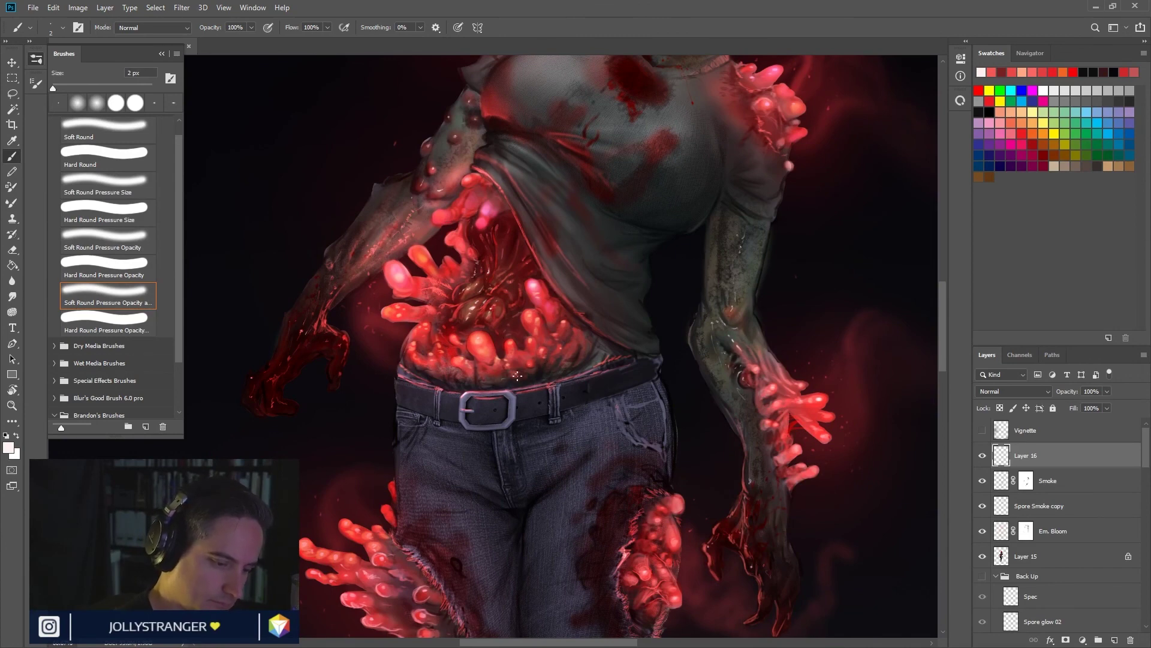
{"action": "left_click_drag", "start_coordinate": [609, 238], "coordinate": [545, 464]}
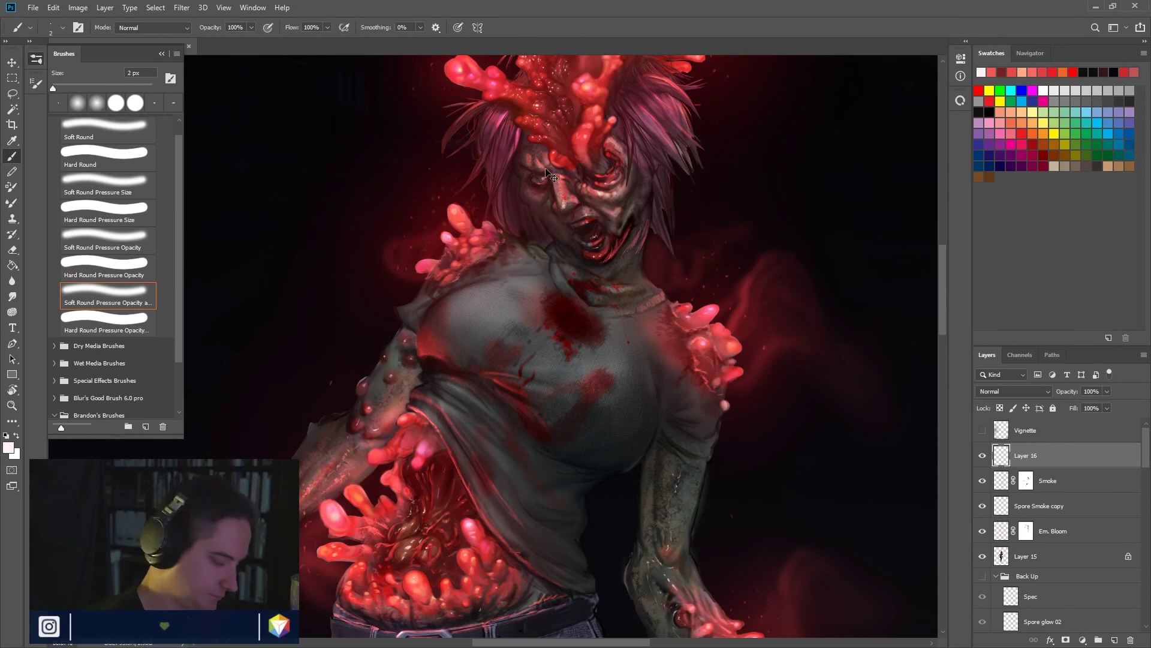
{"action": "key", "text": "ctrl+minus"}
{"action": "key", "text": "ctrl+minus"}
{"action": "key", "text": "ctrl+minus"}
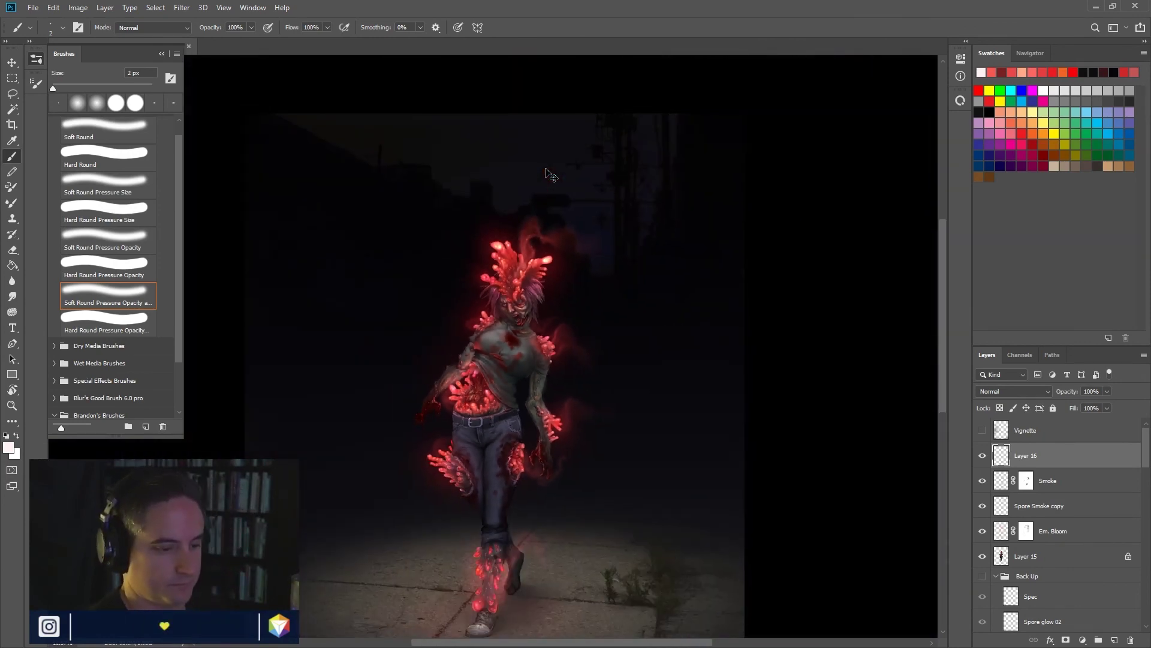
{"action": "key", "text": "ctrl+minus"}
{"action": "key", "text": "ctrl+plus"}
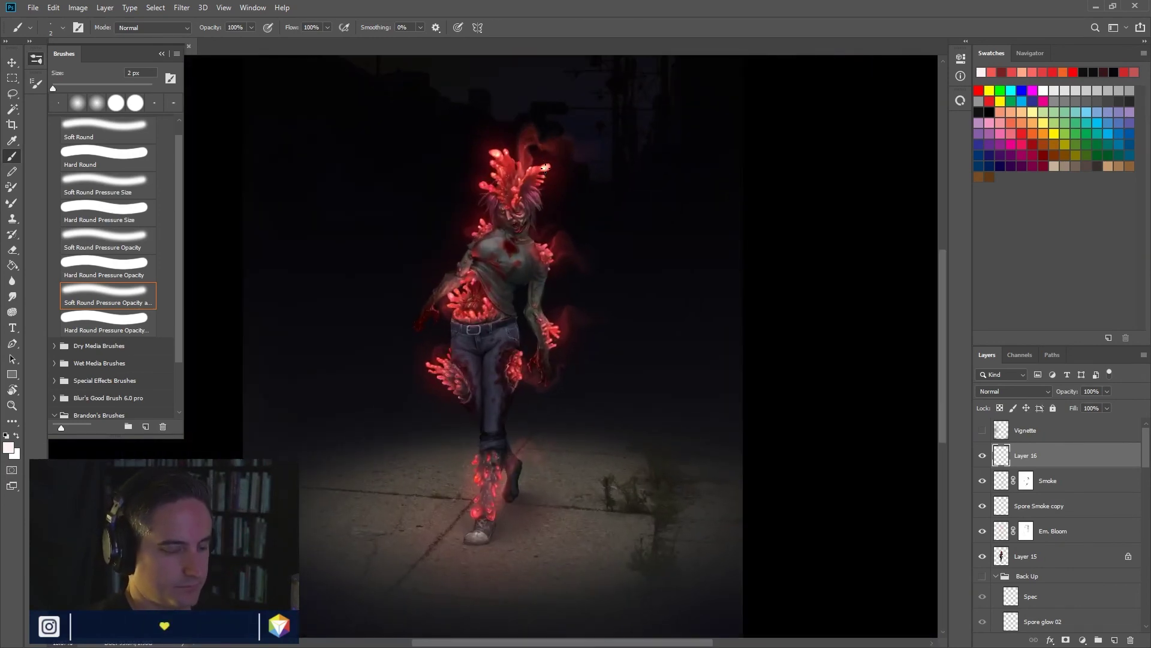